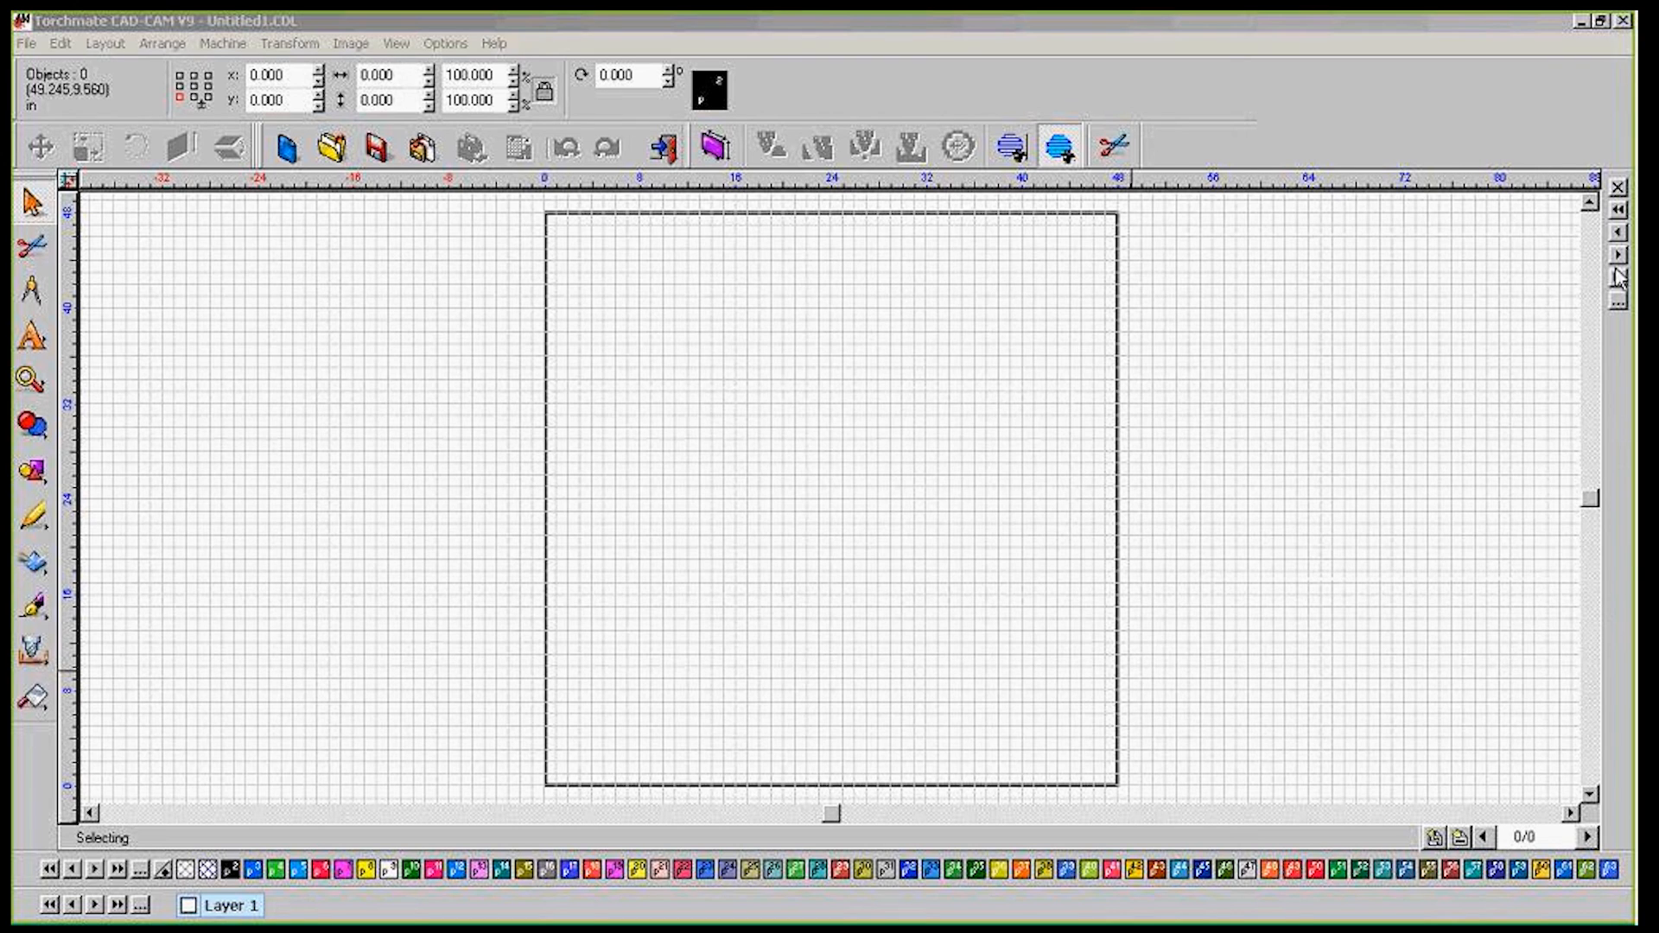
Import mountain.dxf from the desktop as polygons in inches, placing it in the left part of the sheet
{"action": "left_click", "coordinate": [1532, 199]}
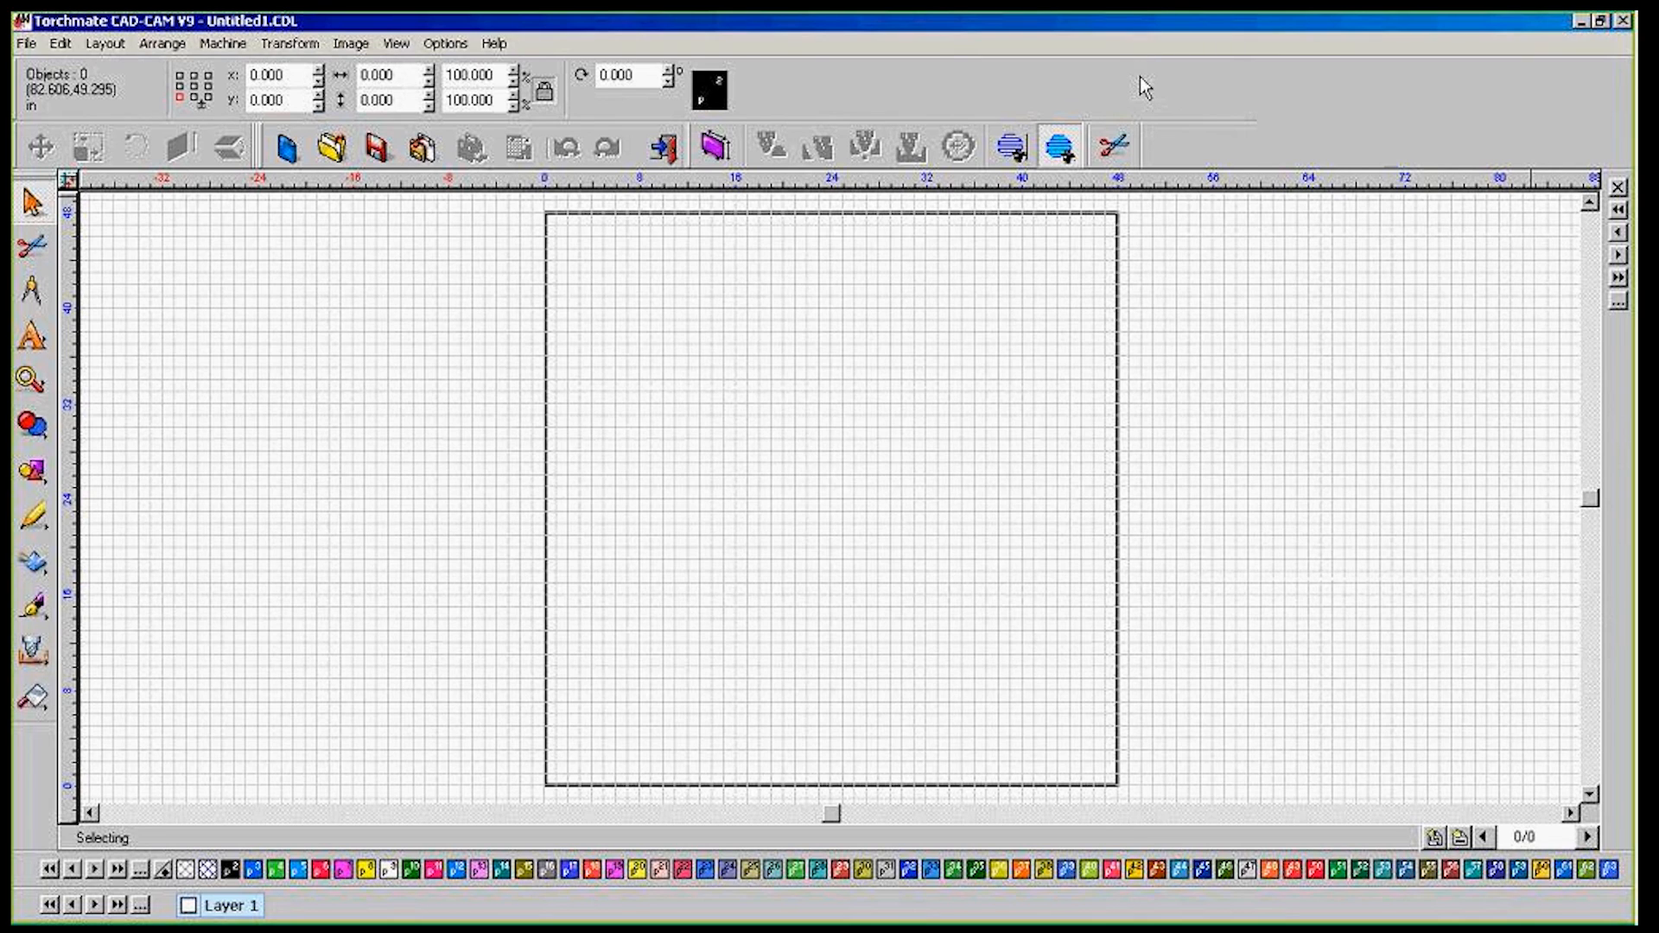
{"action": "left_click", "coordinate": [33, 43]}
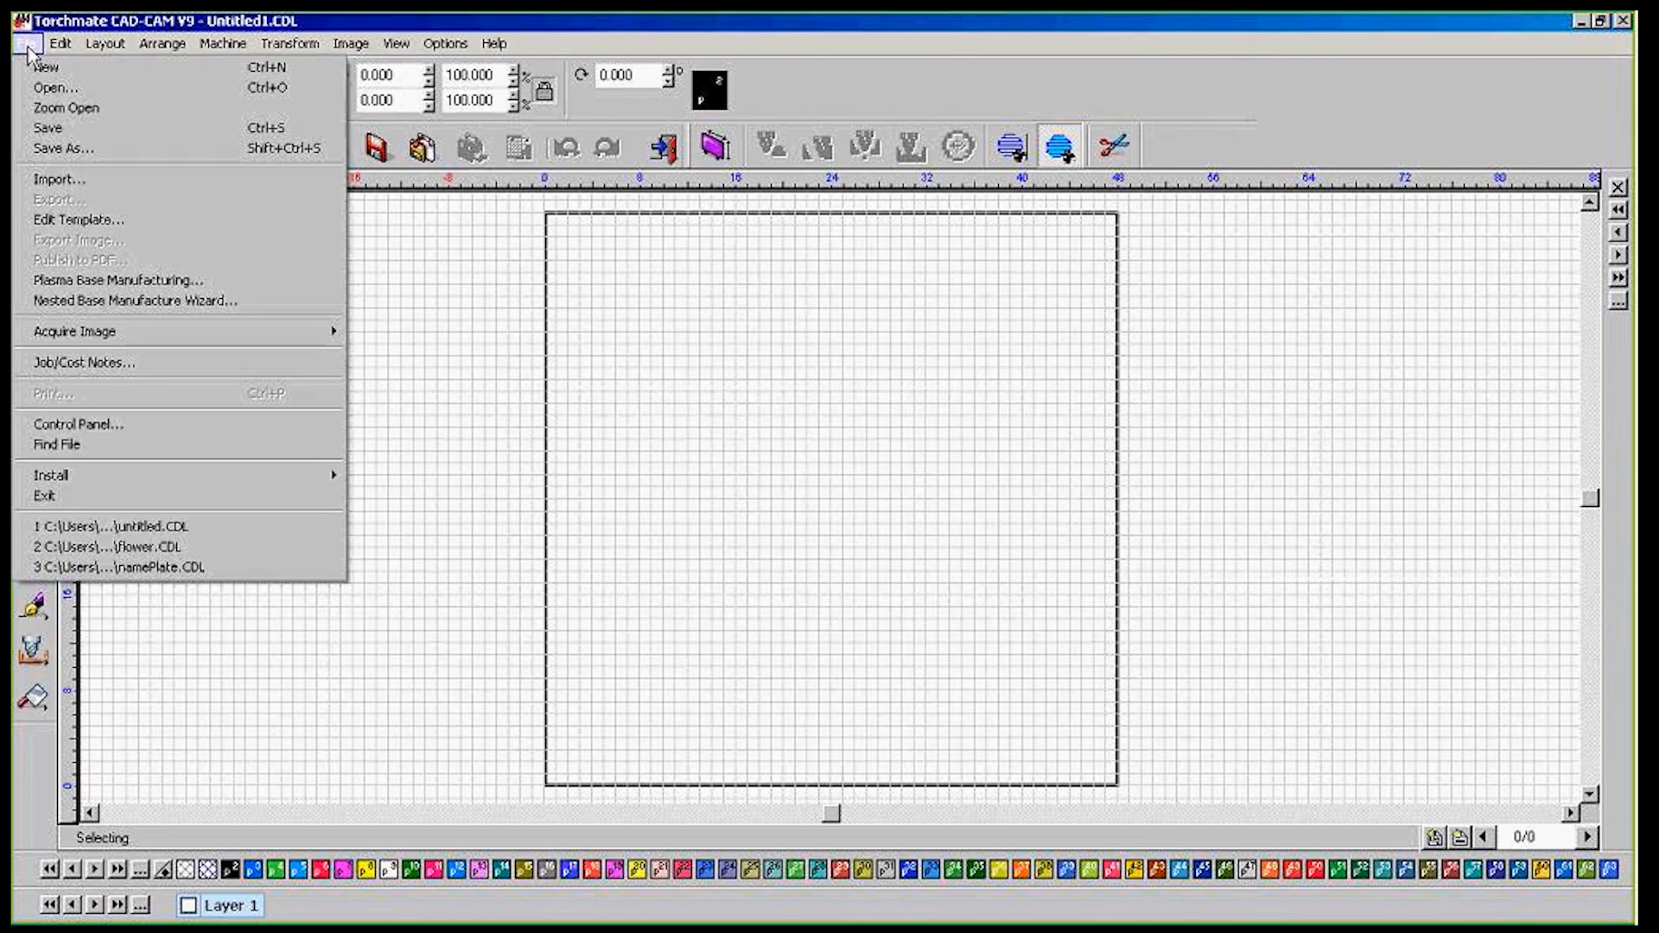
{"action": "left_click", "coordinate": [47, 183]}
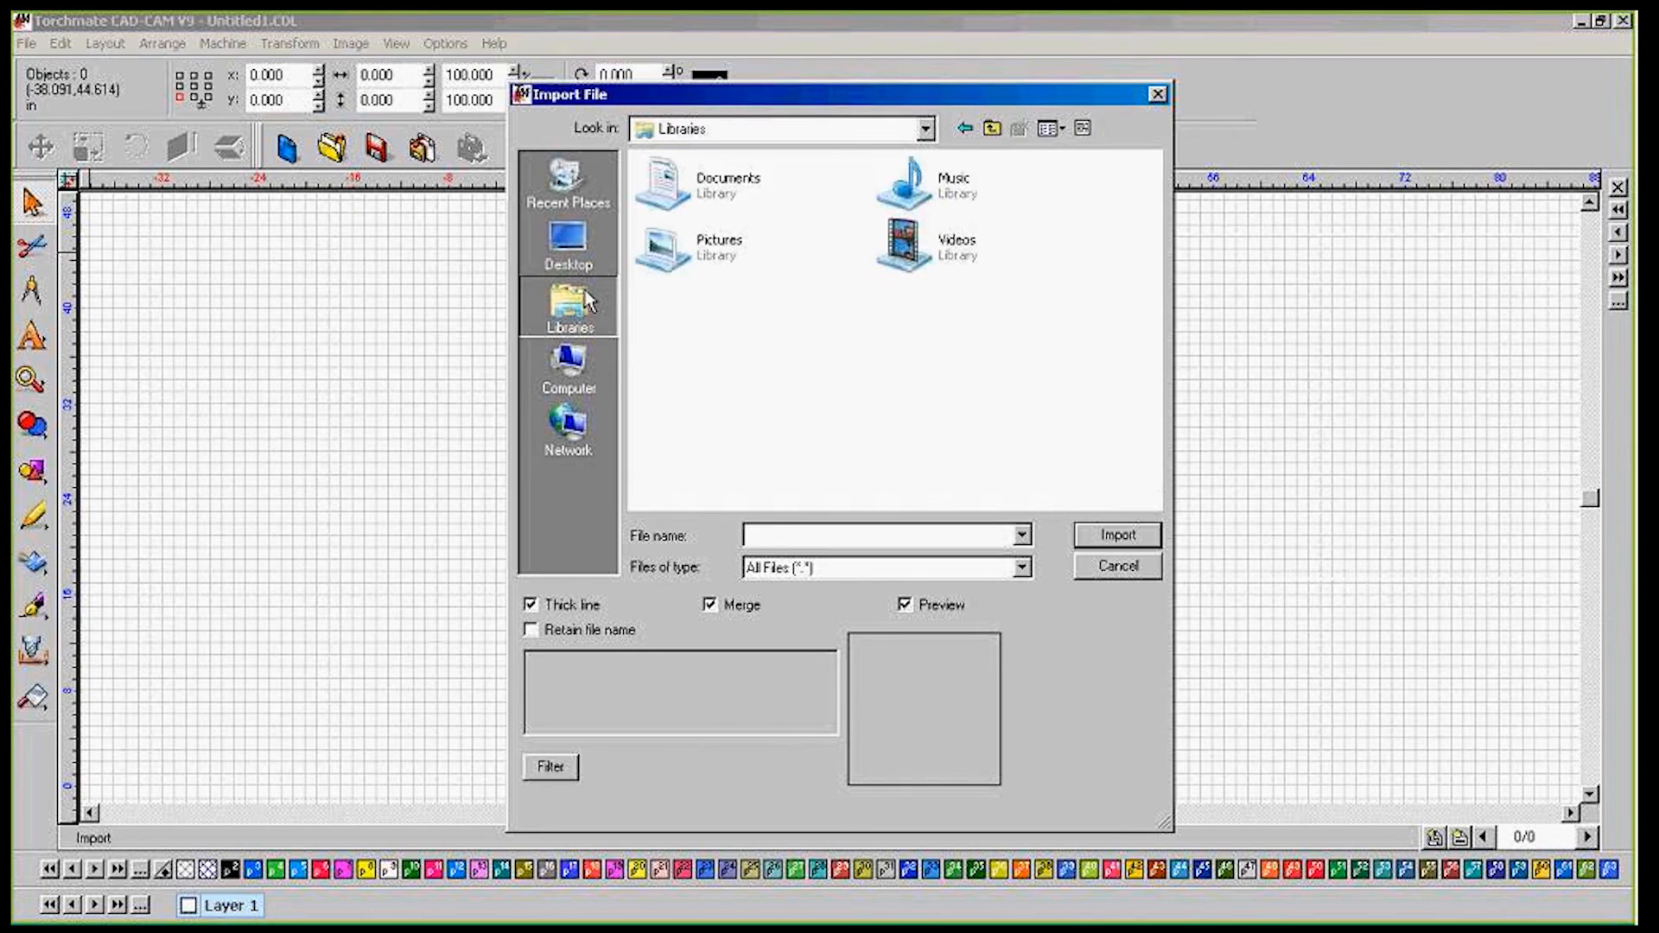
{"action": "left_click", "coordinate": [588, 277]}
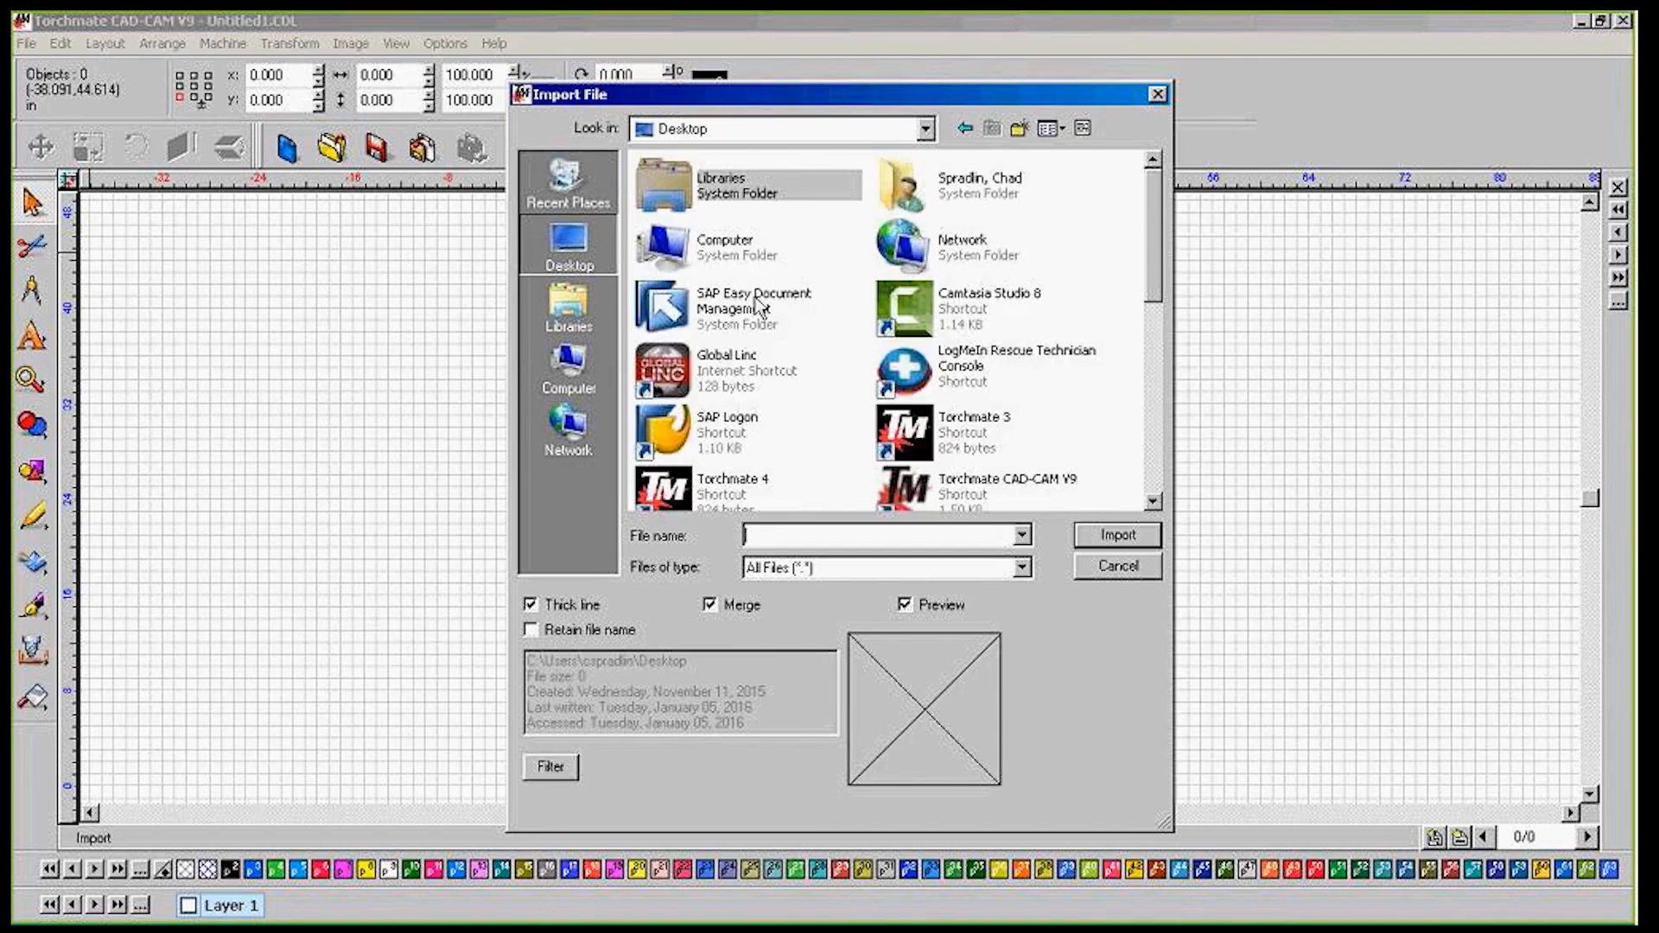
{"action": "left_click_drag", "start_coordinate": [1153, 190], "coordinate": [1131, 363]}
{"action": "scroll", "coordinate": [1106, 356], "scroll_direction": "down", "scroll_amount": 1}
{"action": "left_click", "coordinate": [777, 363]}
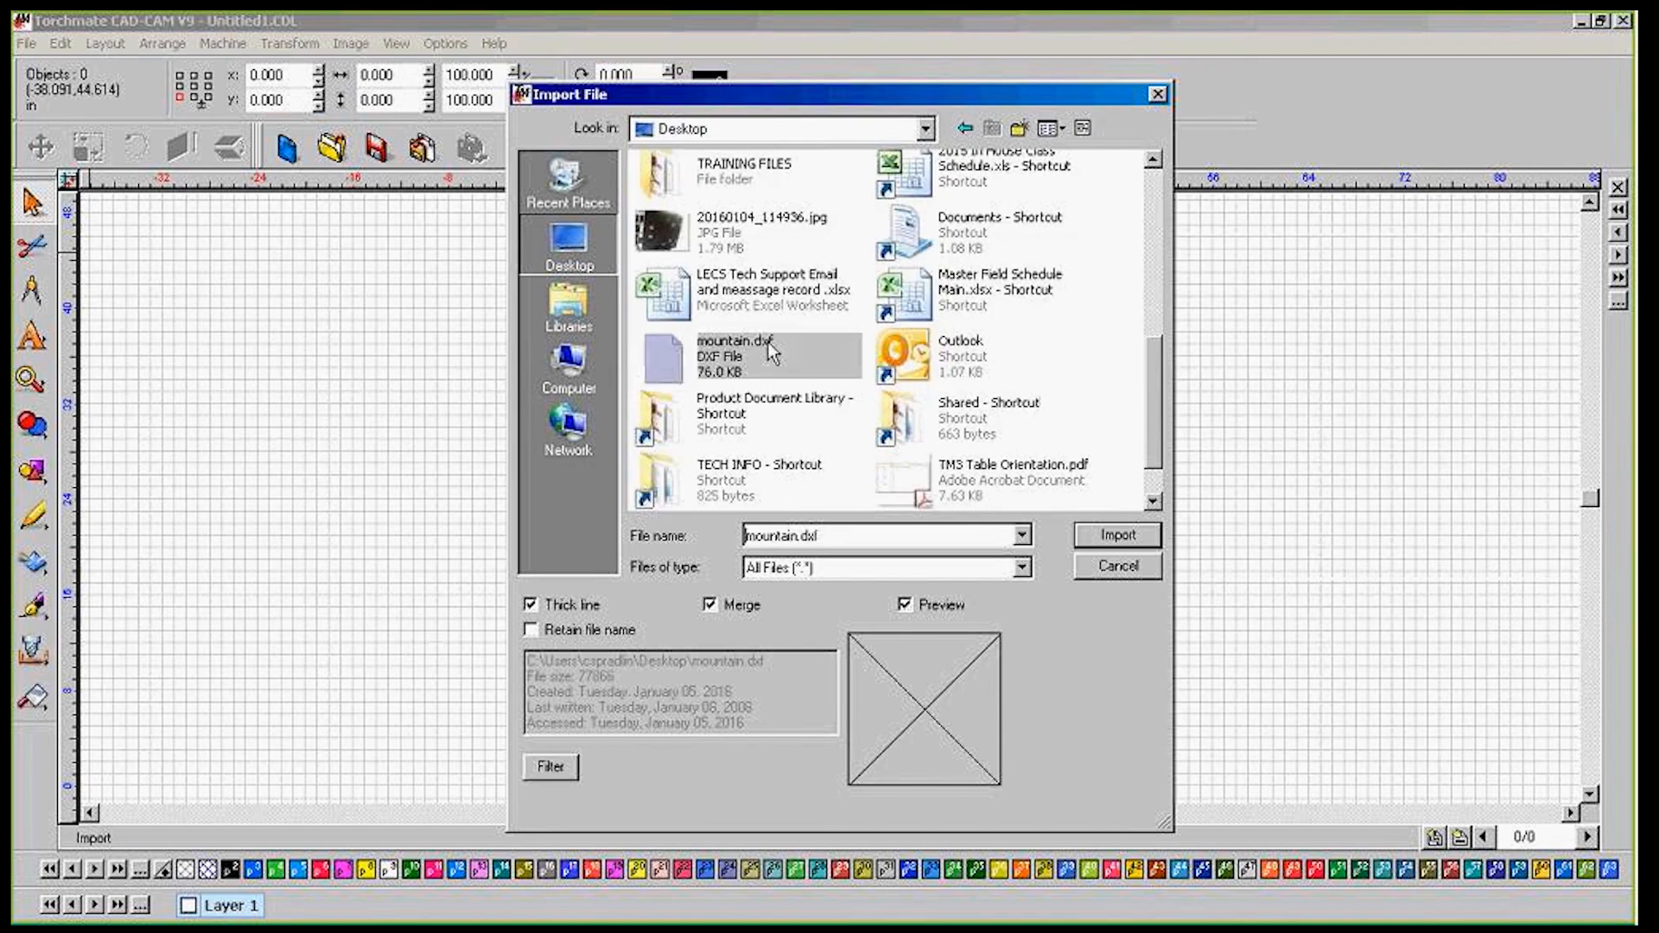
{"action": "left_click", "coordinate": [1102, 540]}
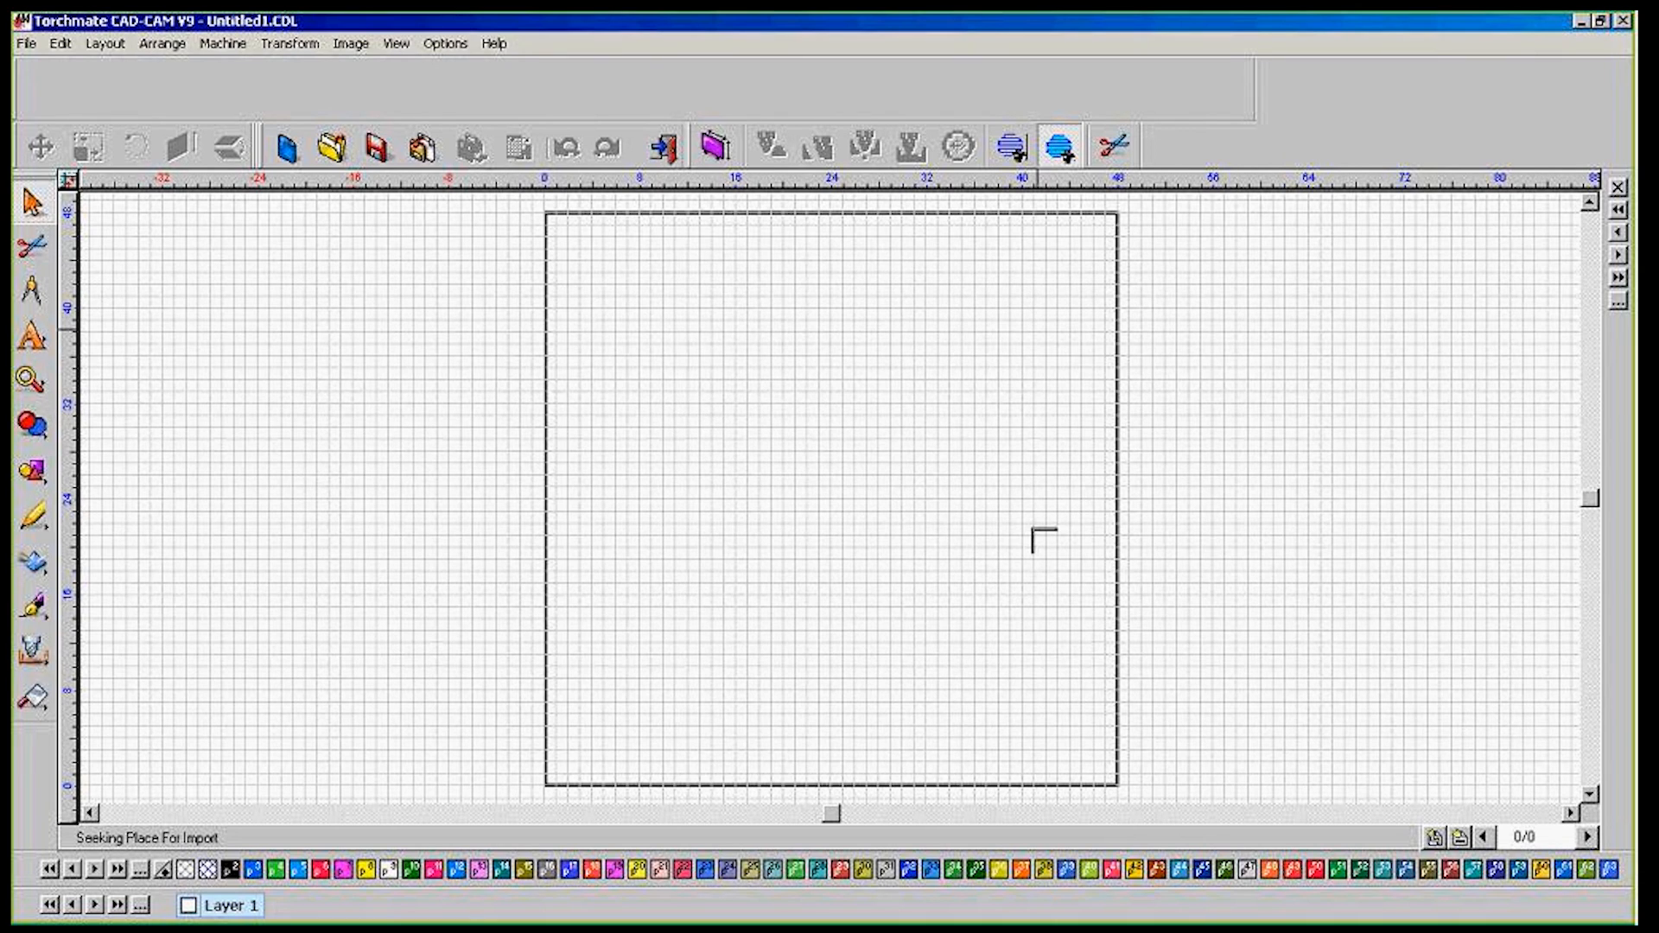
{"action": "left_click", "coordinate": [602, 419]}
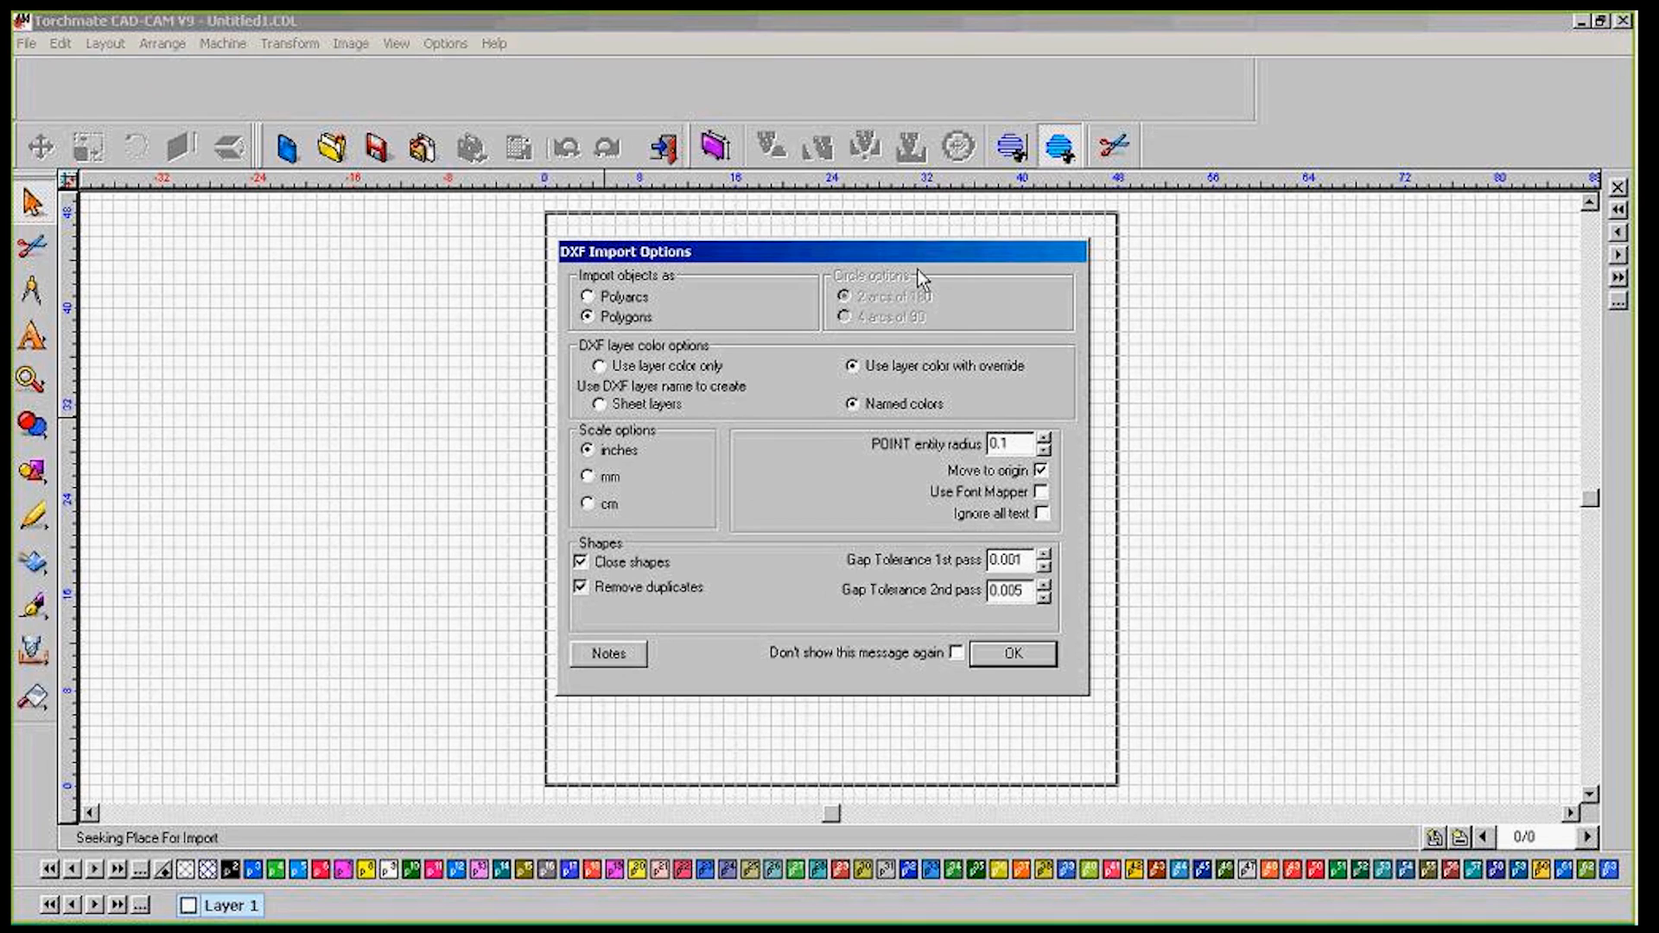
{"action": "left_click", "coordinate": [1013, 654]}
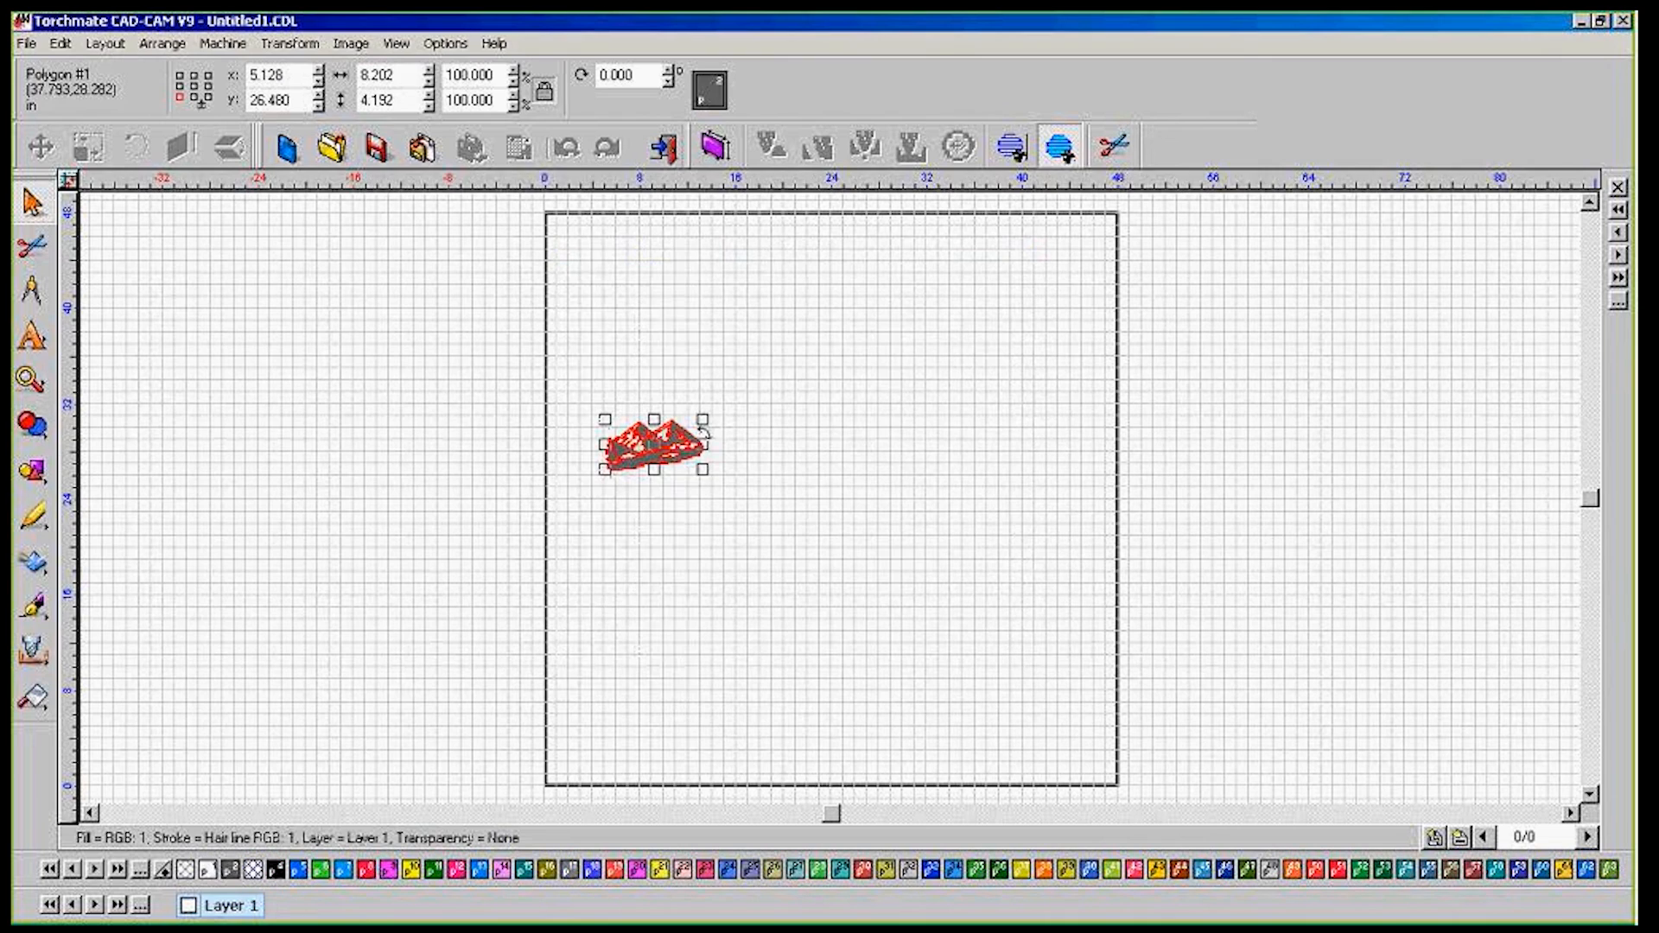
Draw a horizontal rectangle about 4.99 by 0.39 in below the mountain's right half and color it black
{"action": "scroll", "coordinate": [656, 448], "scroll_direction": "up", "scroll_amount": 3}
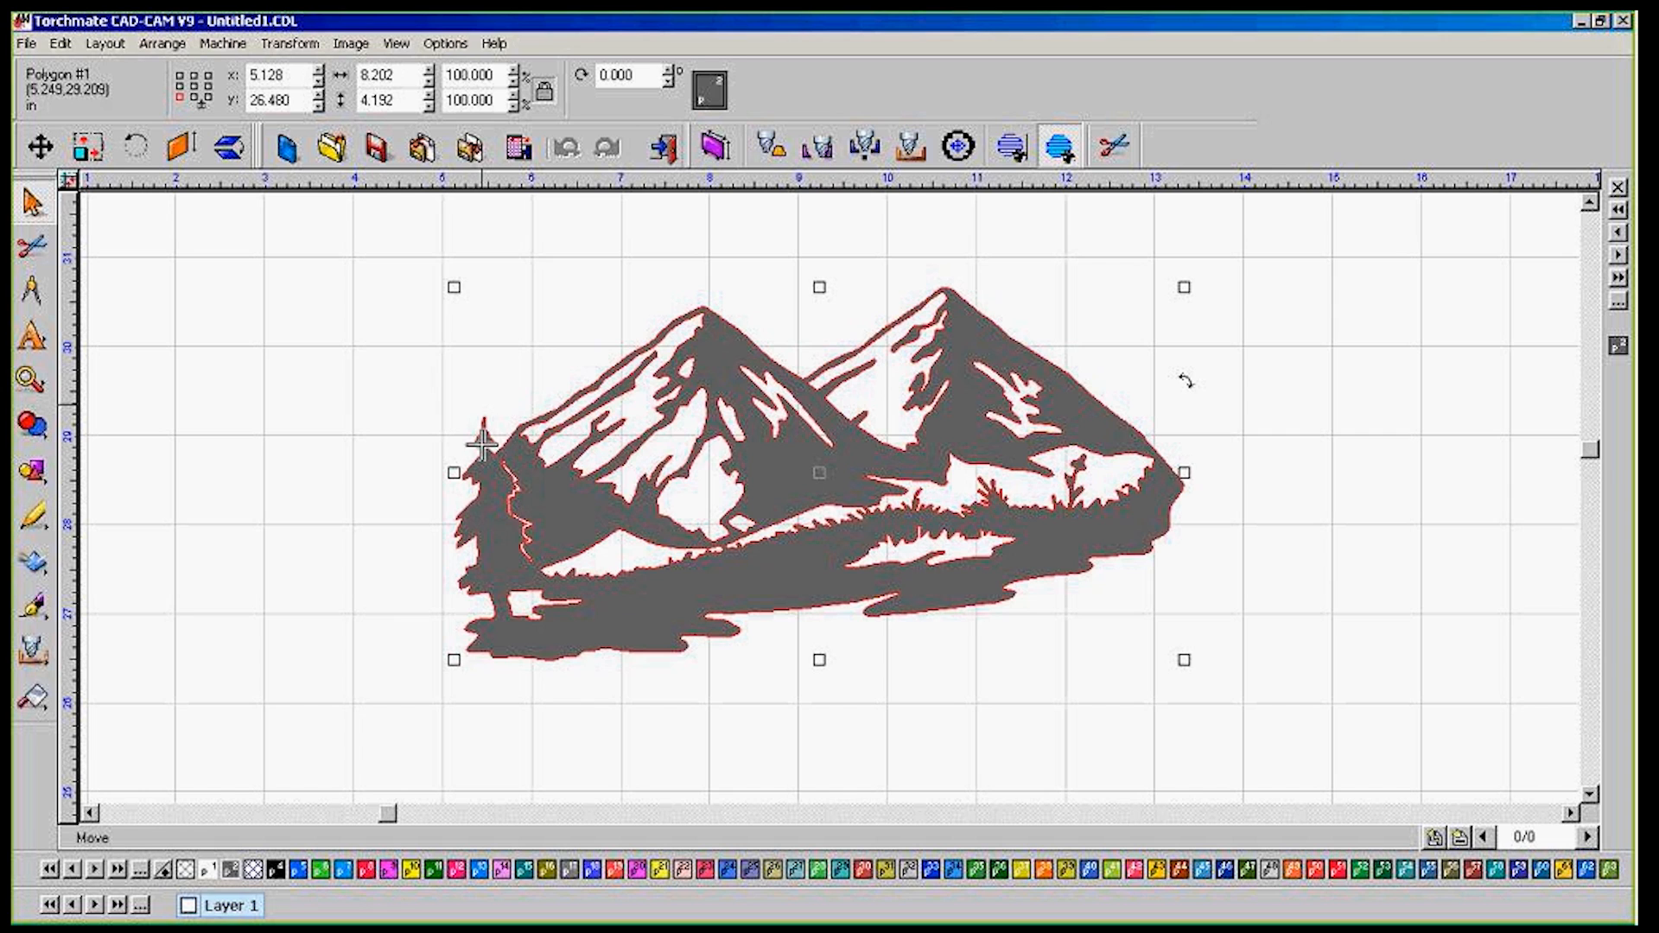
{"action": "scroll", "coordinate": [622, 420], "scroll_direction": "up", "scroll_amount": 1}
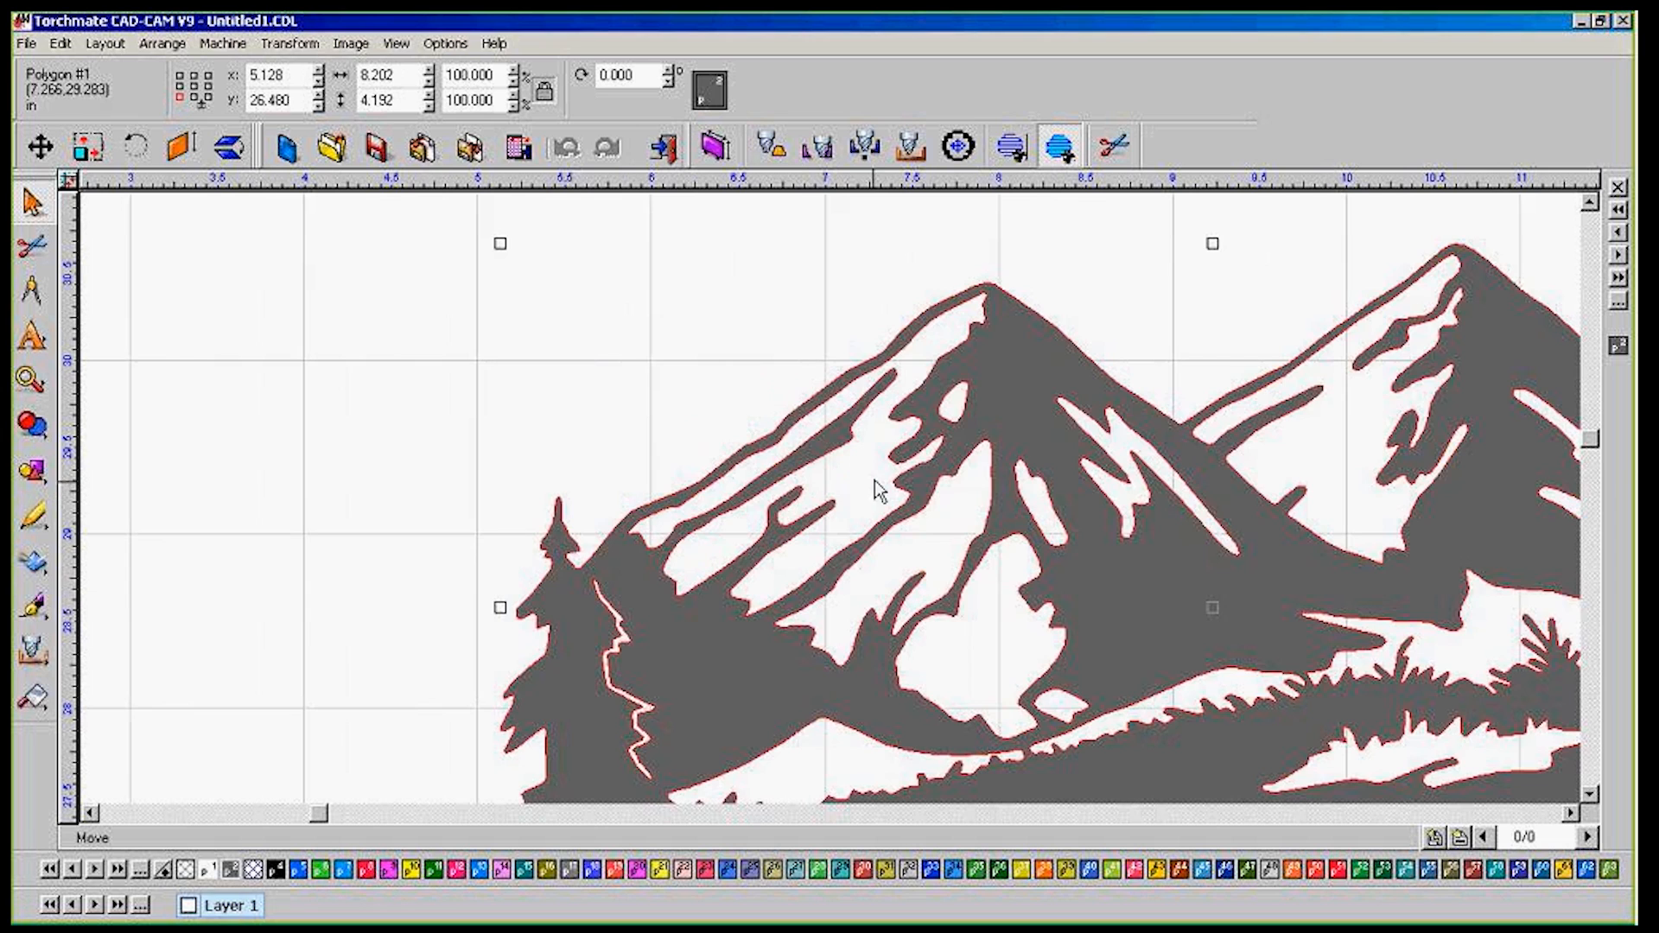
{"action": "scroll", "coordinate": [875, 479], "scroll_direction": "down", "scroll_amount": 1}
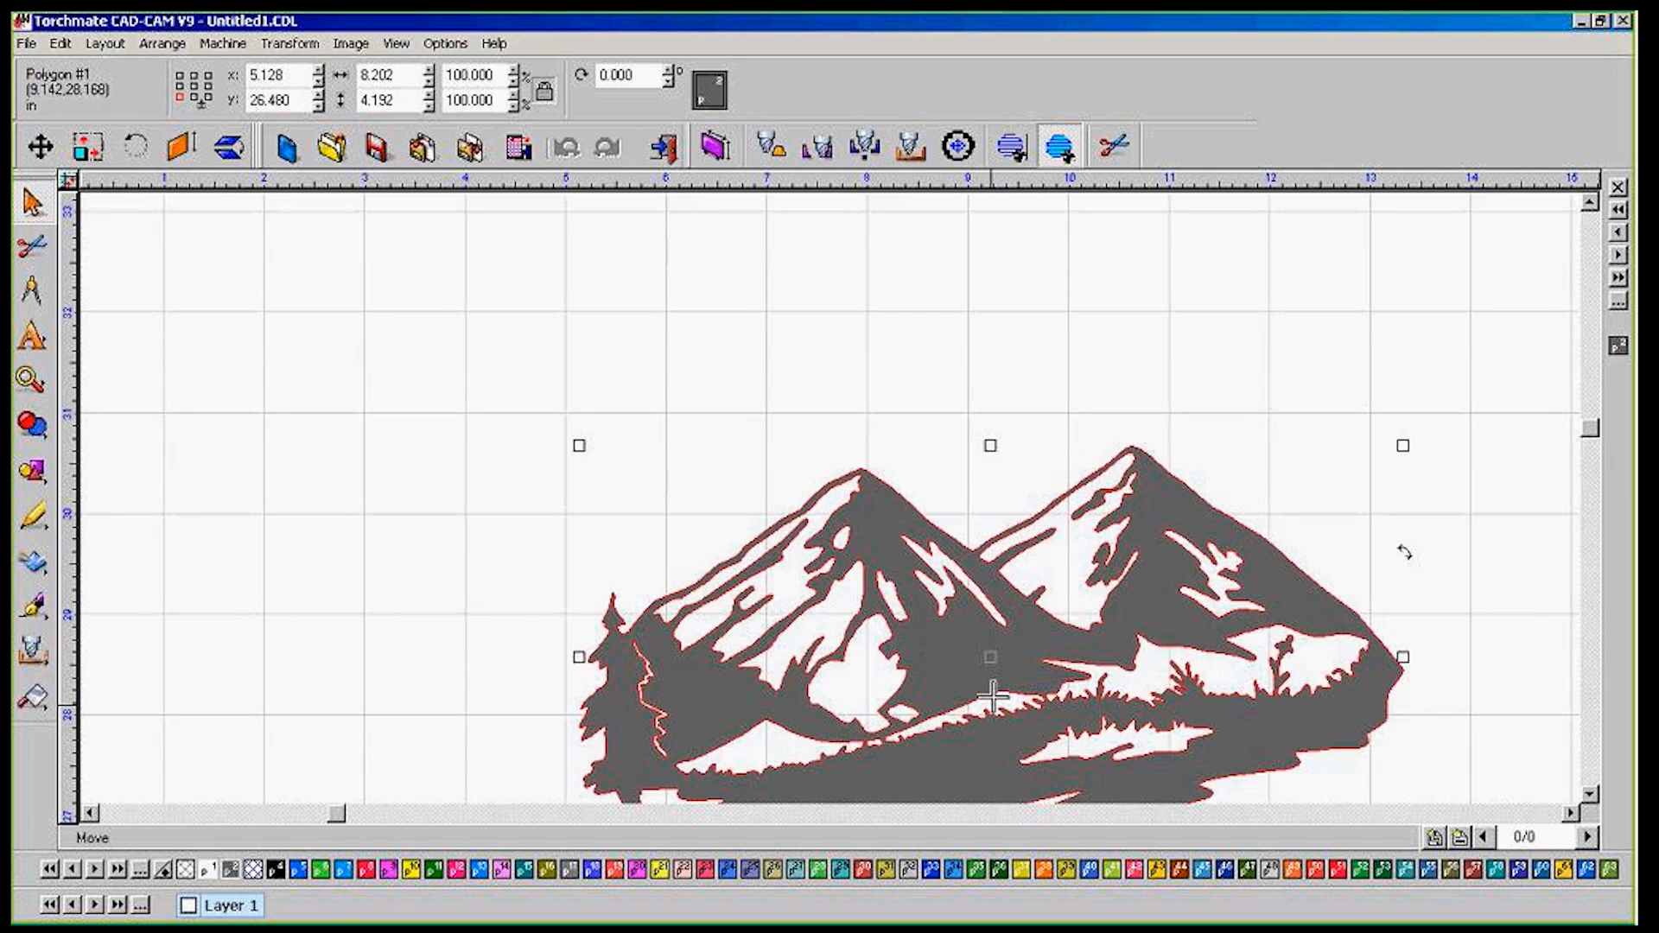
{"action": "scroll", "coordinate": [829, 496], "scroll_direction": "down", "scroll_amount": 1}
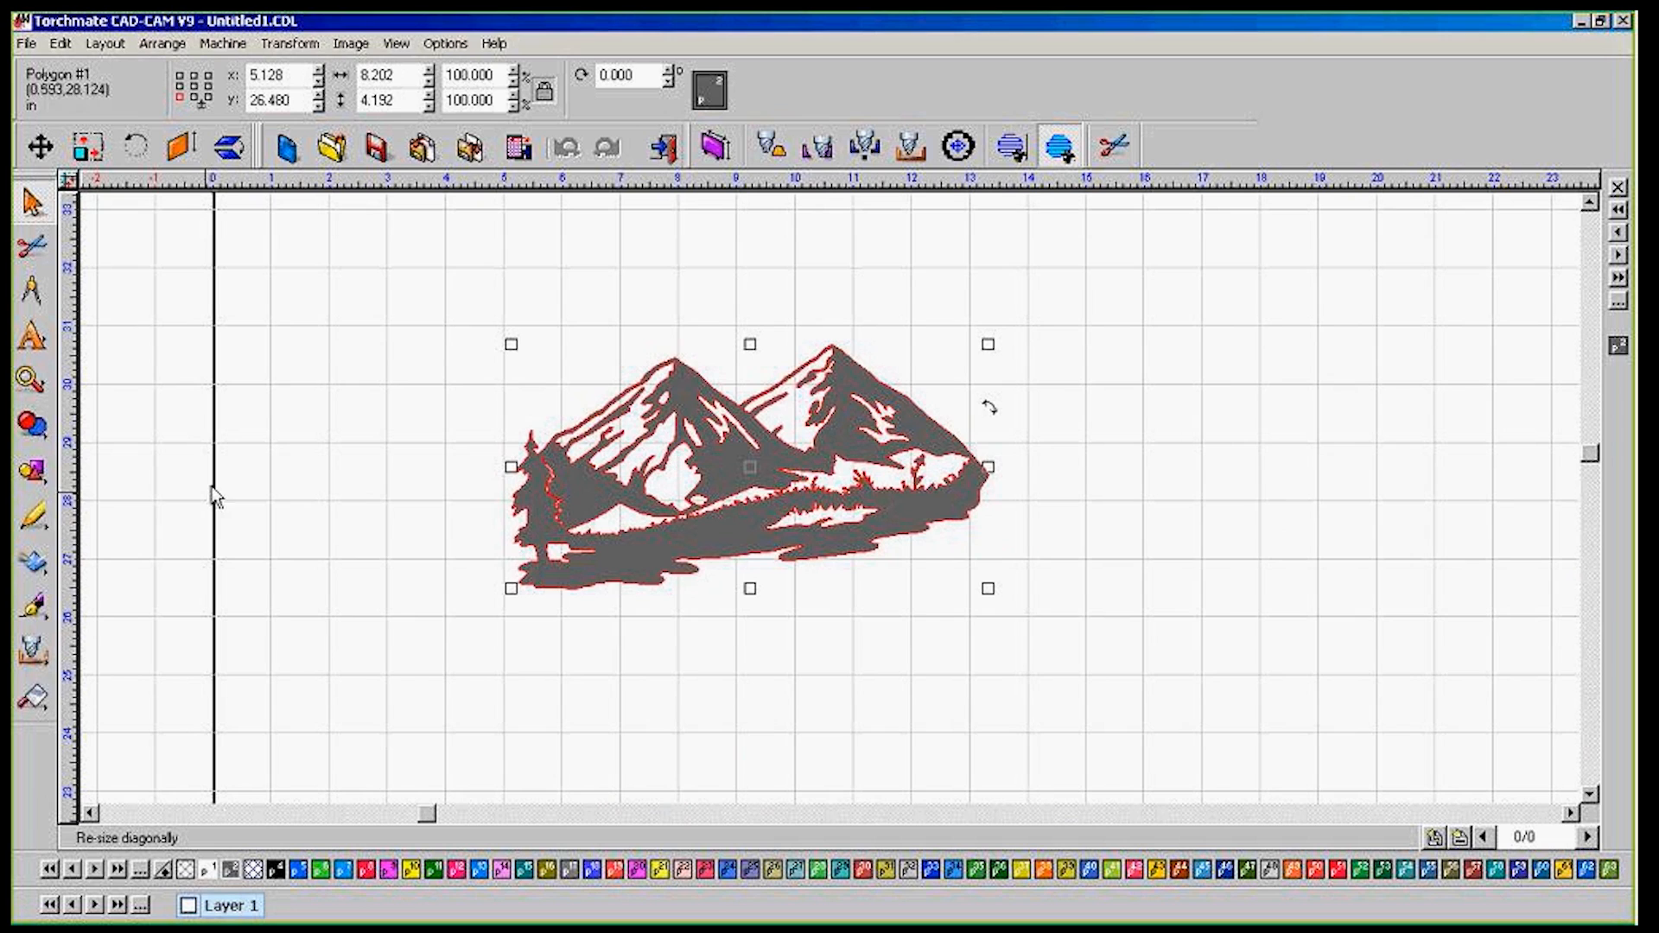
{"action": "left_click", "coordinate": [52, 492]}
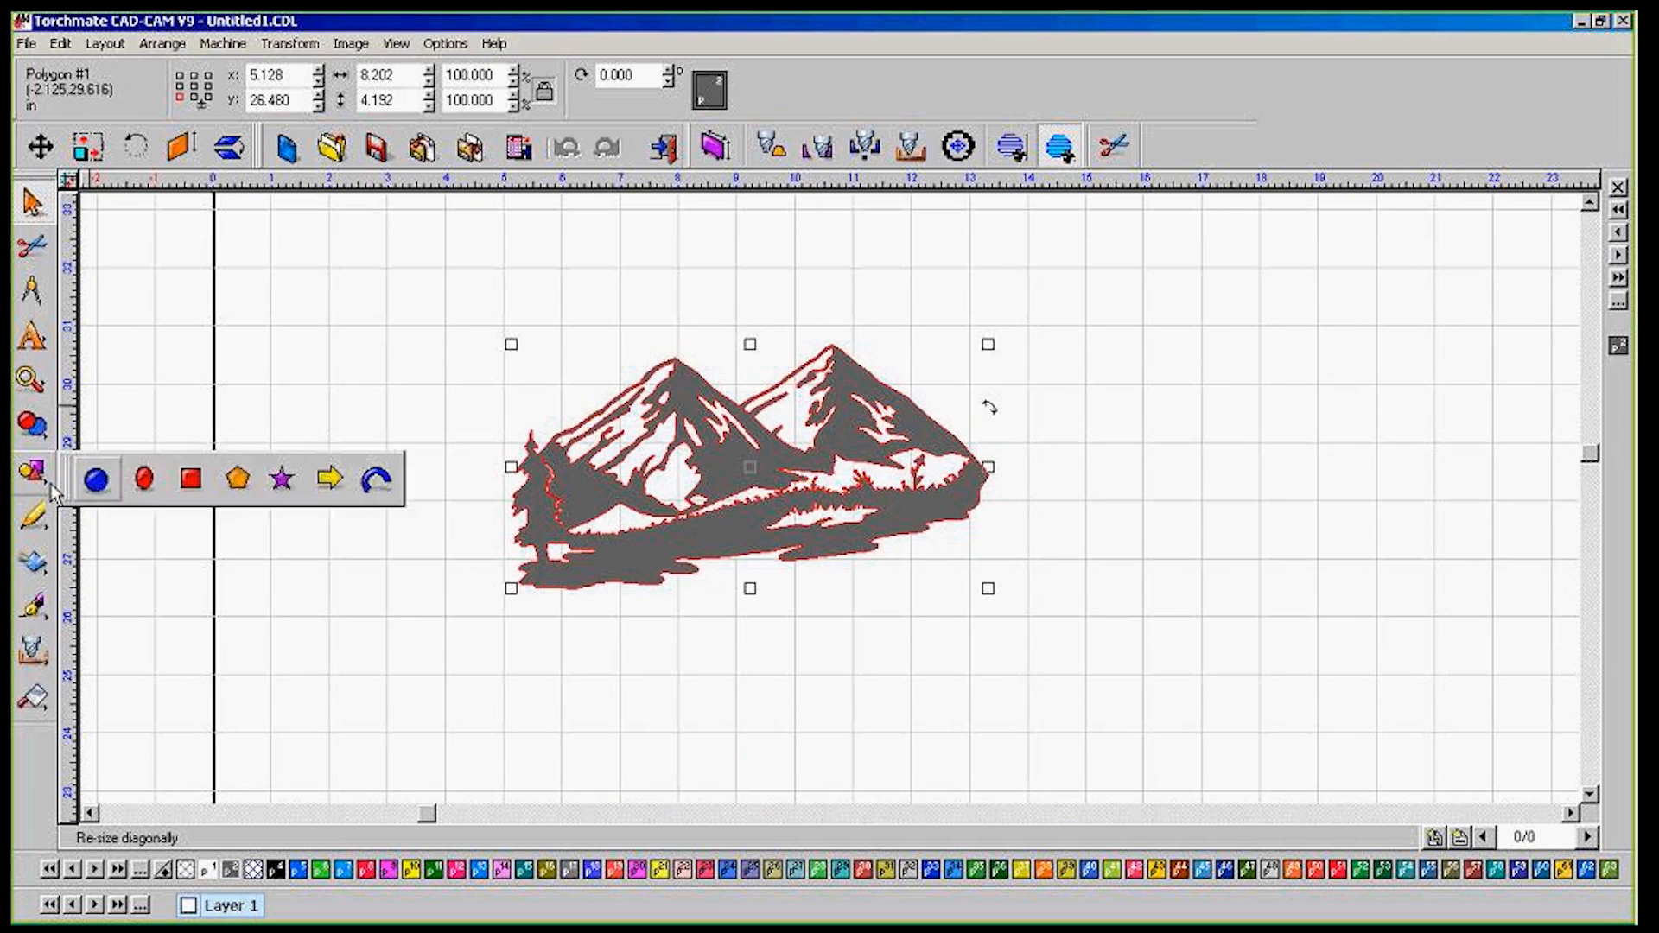
{"action": "left_click", "coordinate": [191, 478]}
{"action": "mouse_move", "coordinate": [831, 616]}
{"action": "left_mouse_down"}
{"action": "mouse_move", "coordinate": [1029, 676]}
{"action": "mouse_move", "coordinate": [1121, 638]}
{"action": "left_mouse_up"}
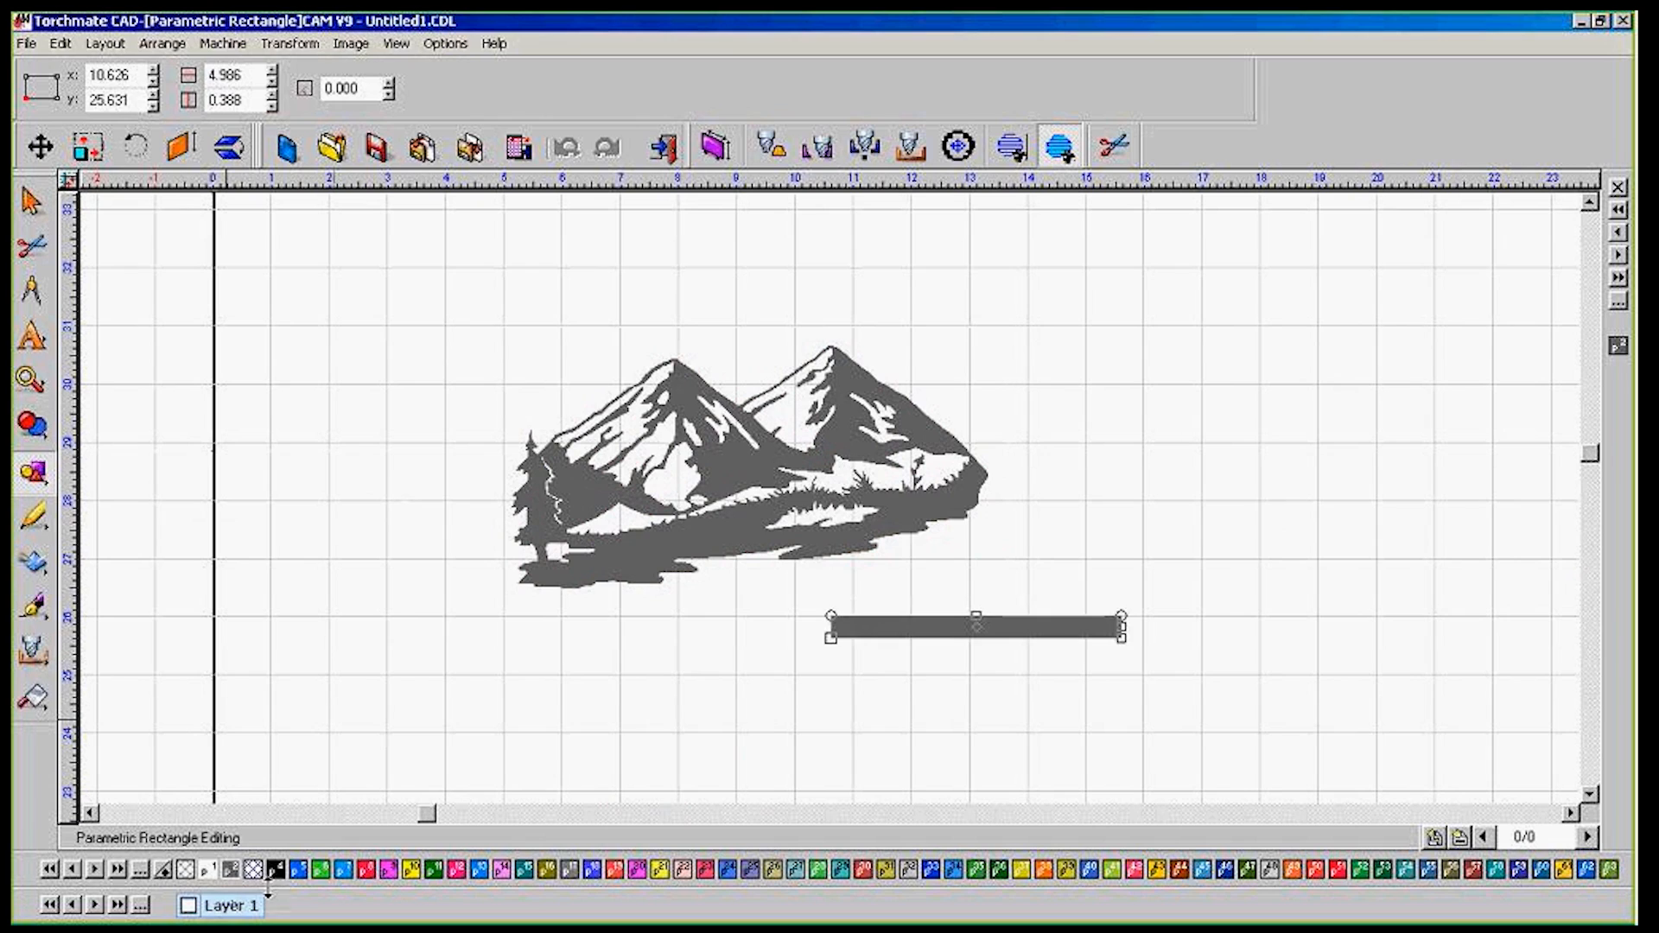
{"action": "left_click", "coordinate": [270, 873]}
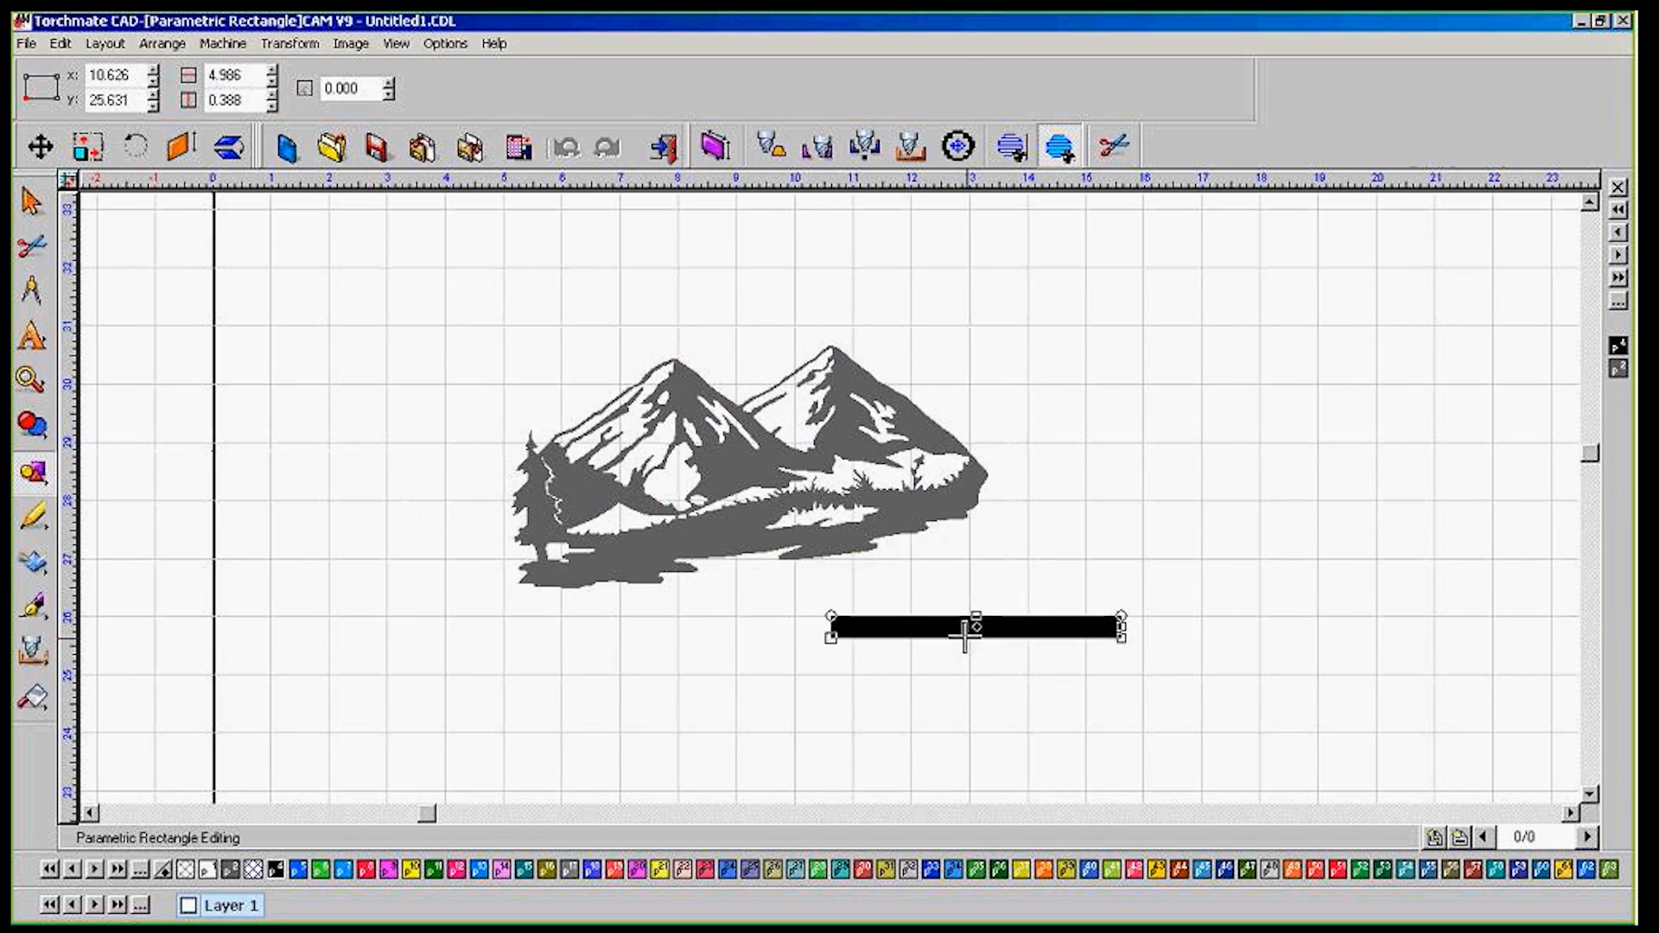
Overlap the black rectangle with the mountain's lower right edge and trim the overlapping area out of the mountain
{"action": "left_click_drag", "start_coordinate": [976, 623], "coordinate": [947, 550]}
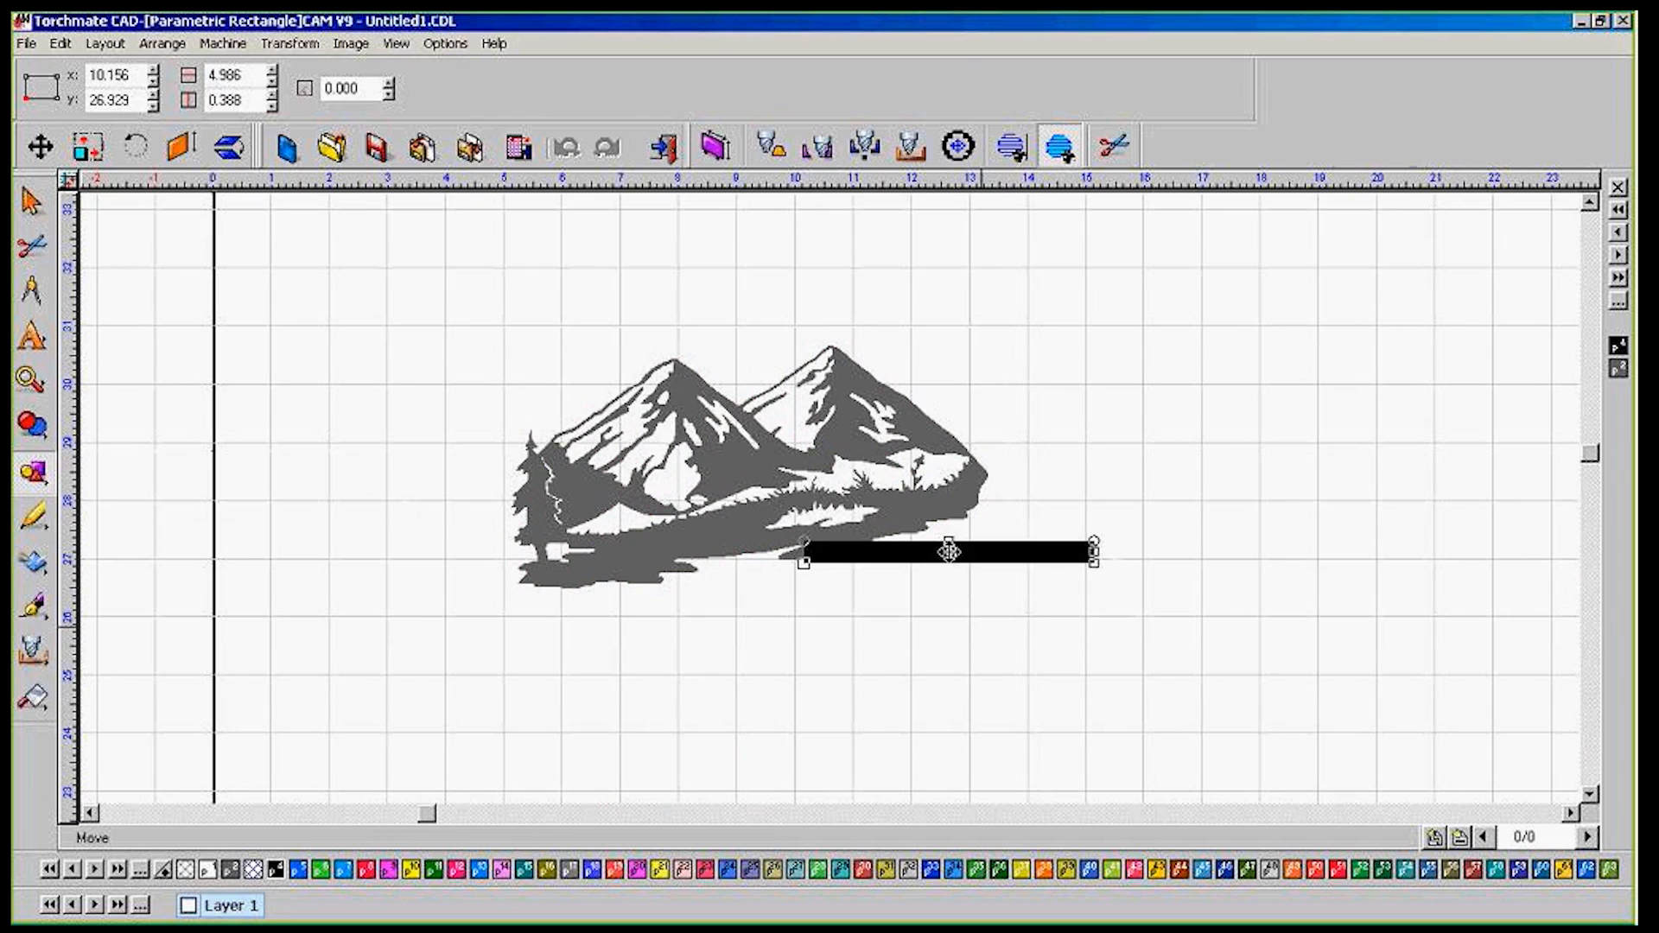
{"action": "left_click", "coordinate": [31, 201]}
{"action": "left_click_drag", "start_coordinate": [323, 268], "coordinate": [1497, 731]}
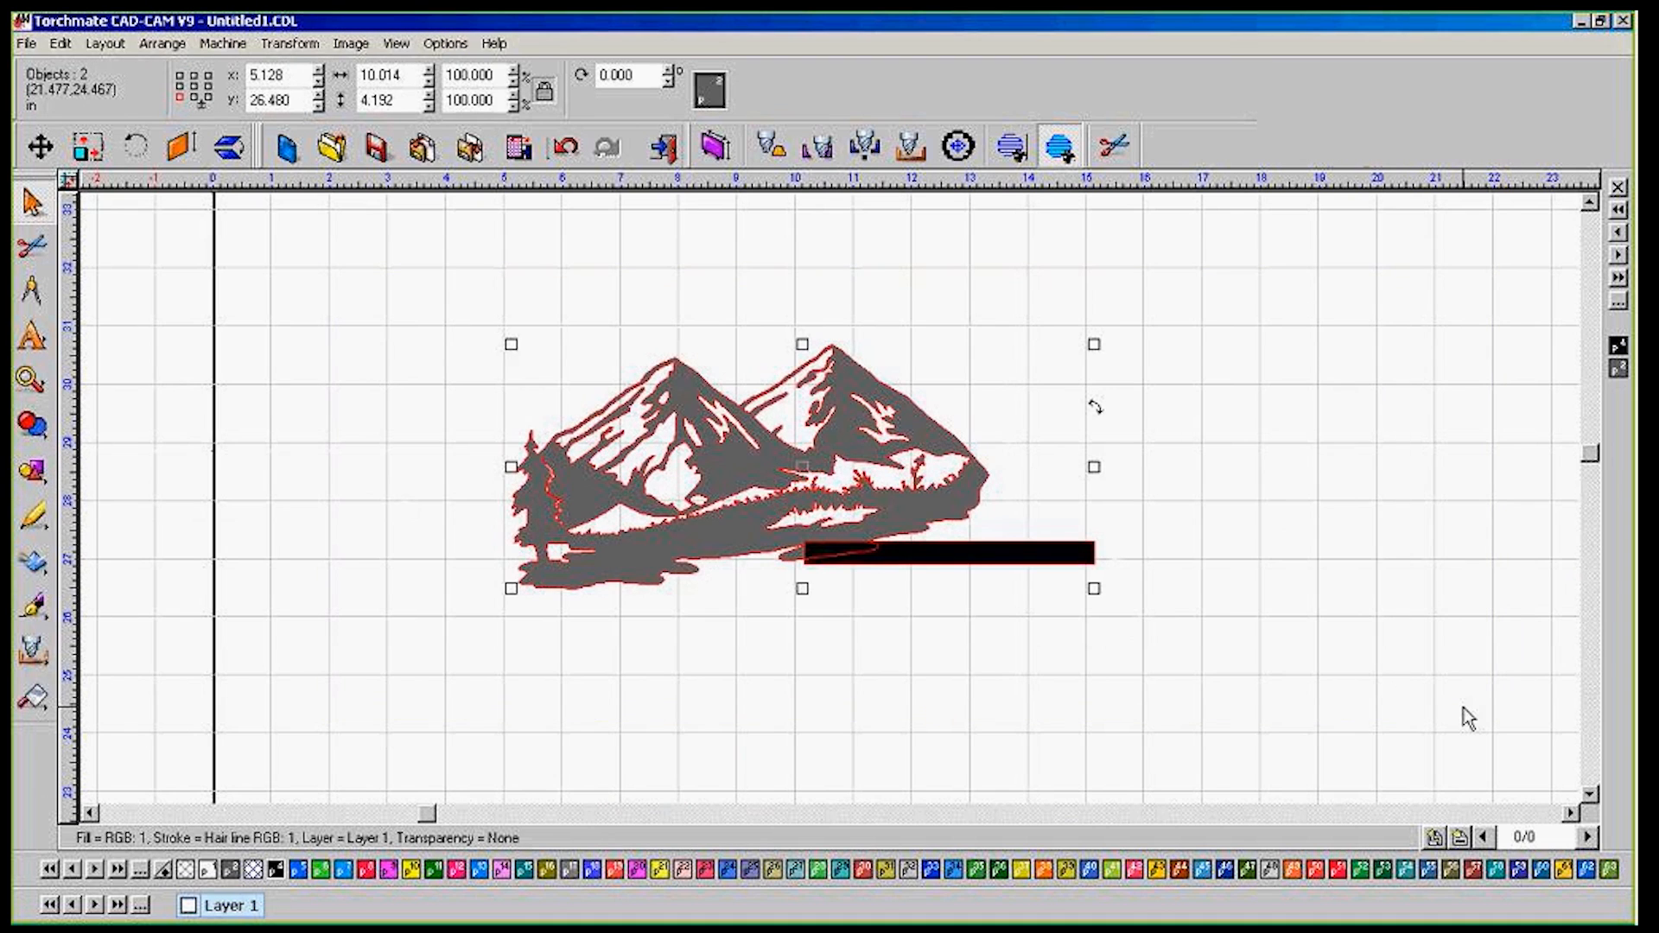
{"action": "left_click", "coordinate": [50, 426]}
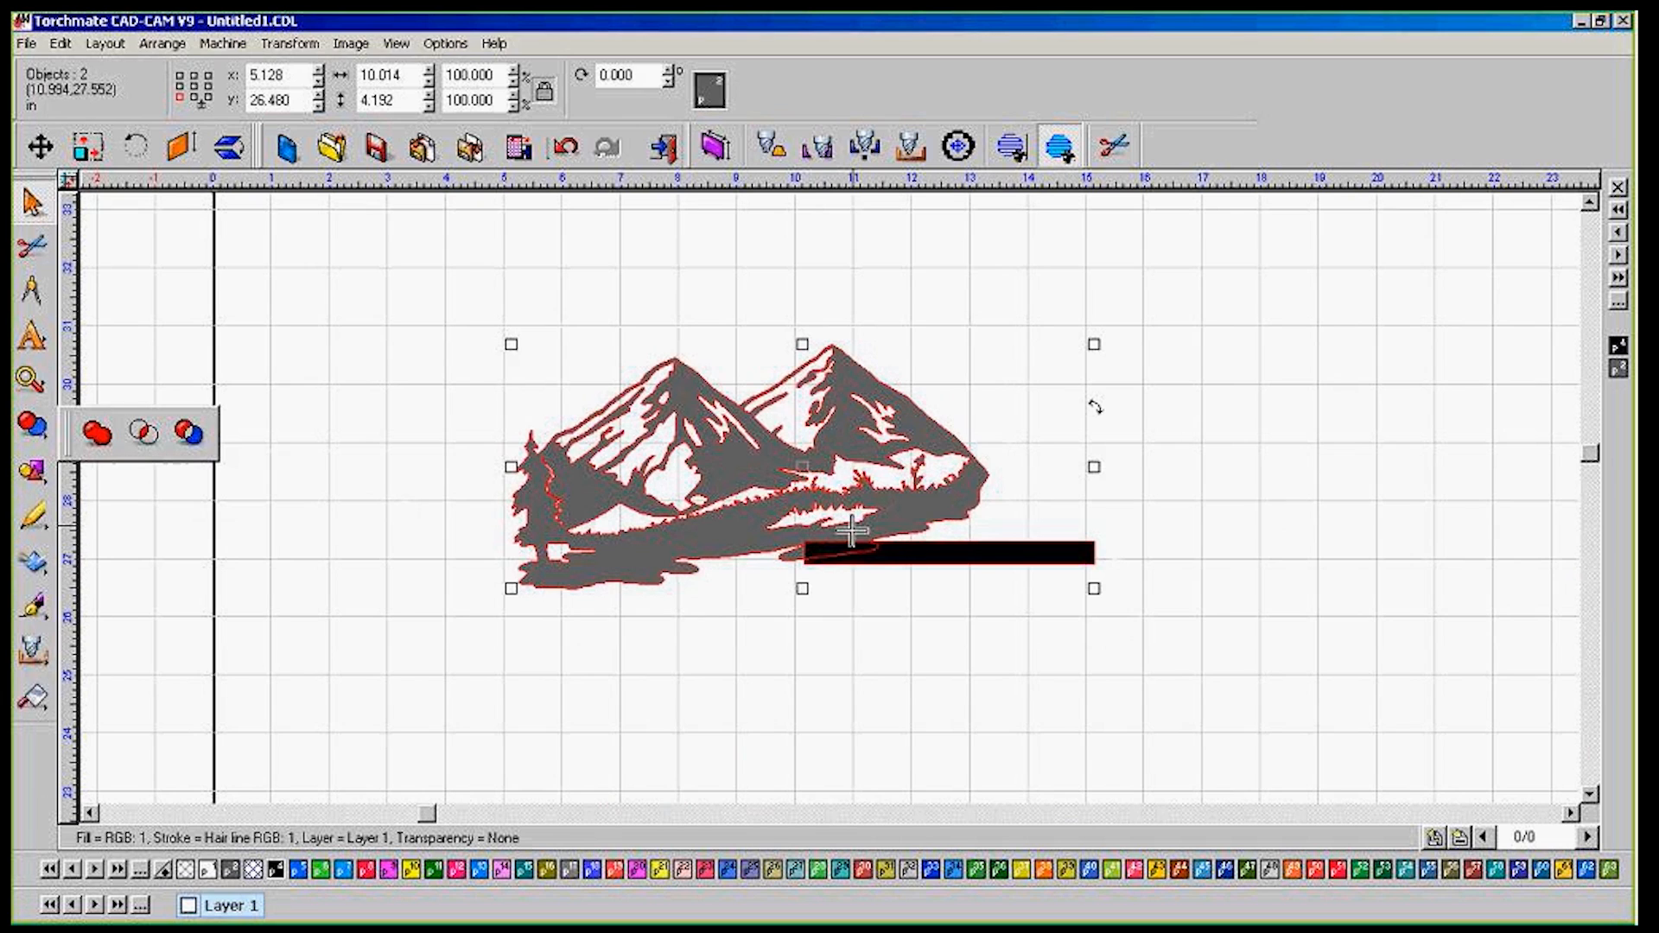
{"action": "left_click", "coordinate": [182, 442]}
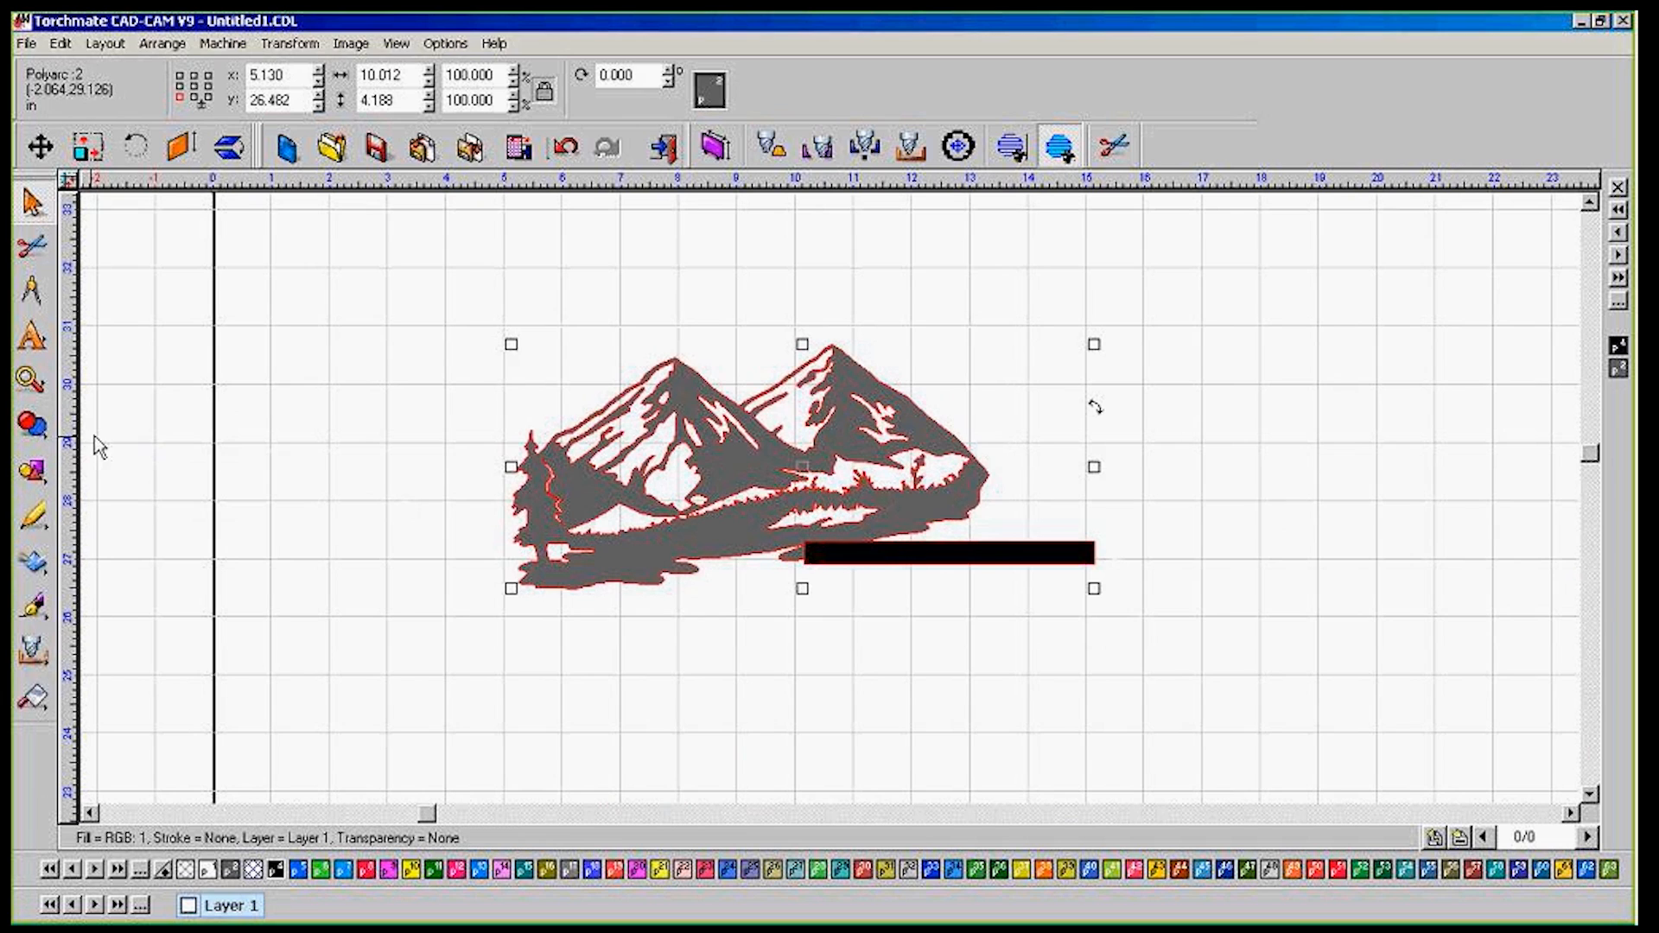
Move only the black rectangle clear of the mountain, to its right
{"action": "left_click", "coordinate": [867, 630]}
{"action": "left_click", "coordinate": [951, 553]}
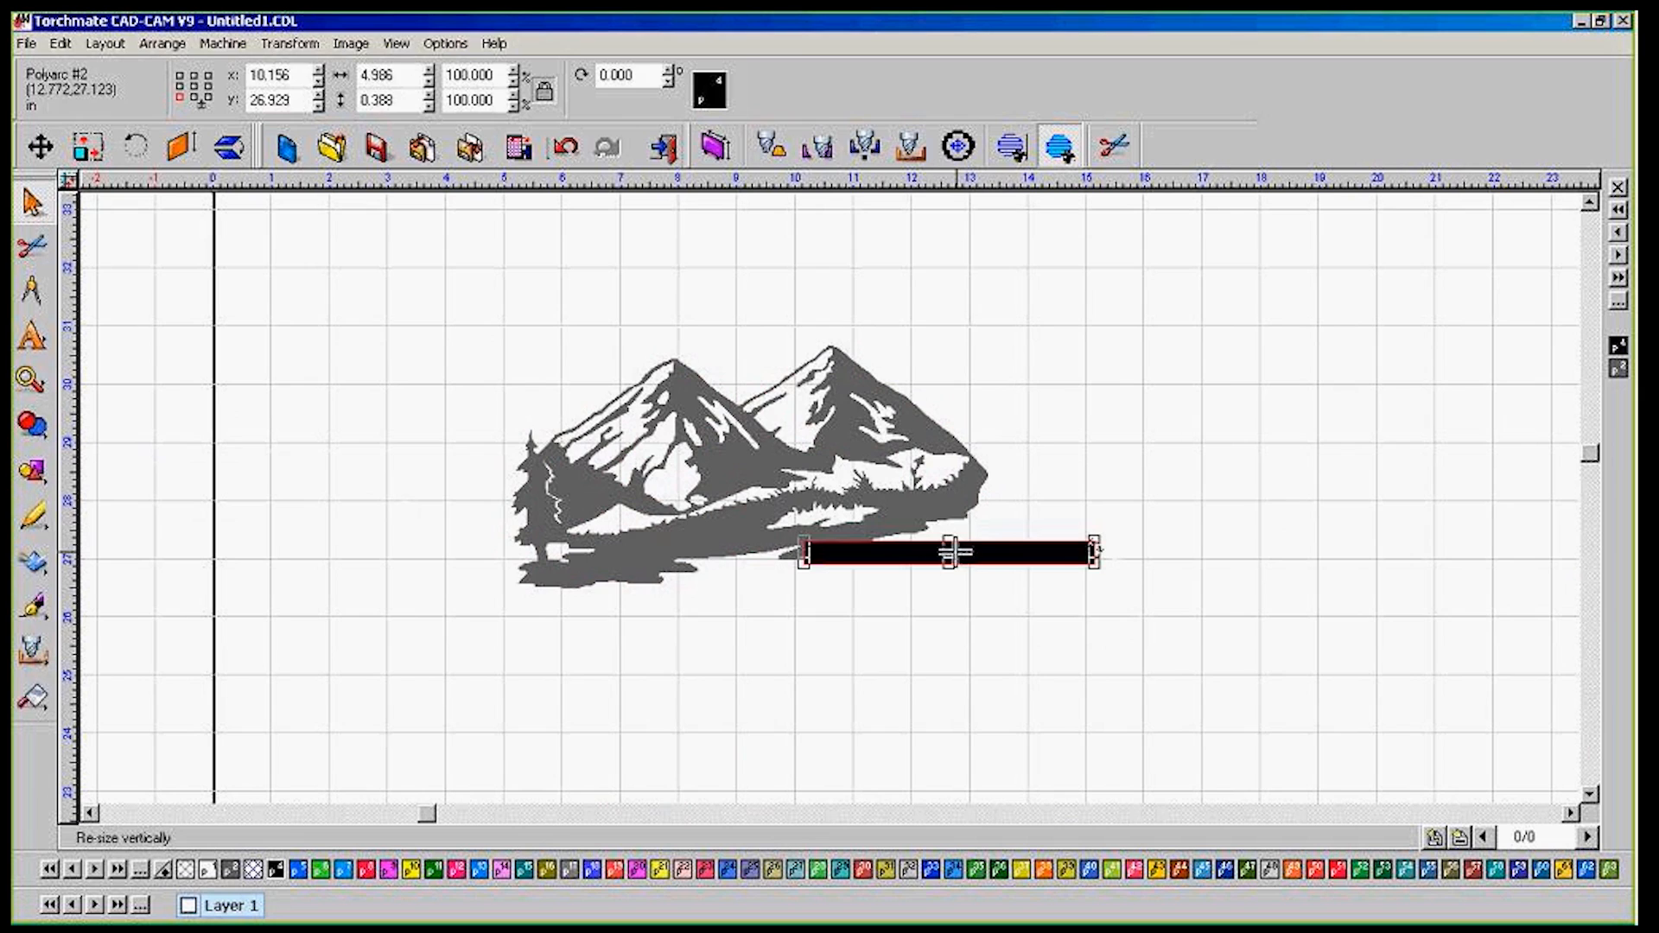
{"action": "left_click_drag", "start_coordinate": [951, 557], "coordinate": [1229, 532]}
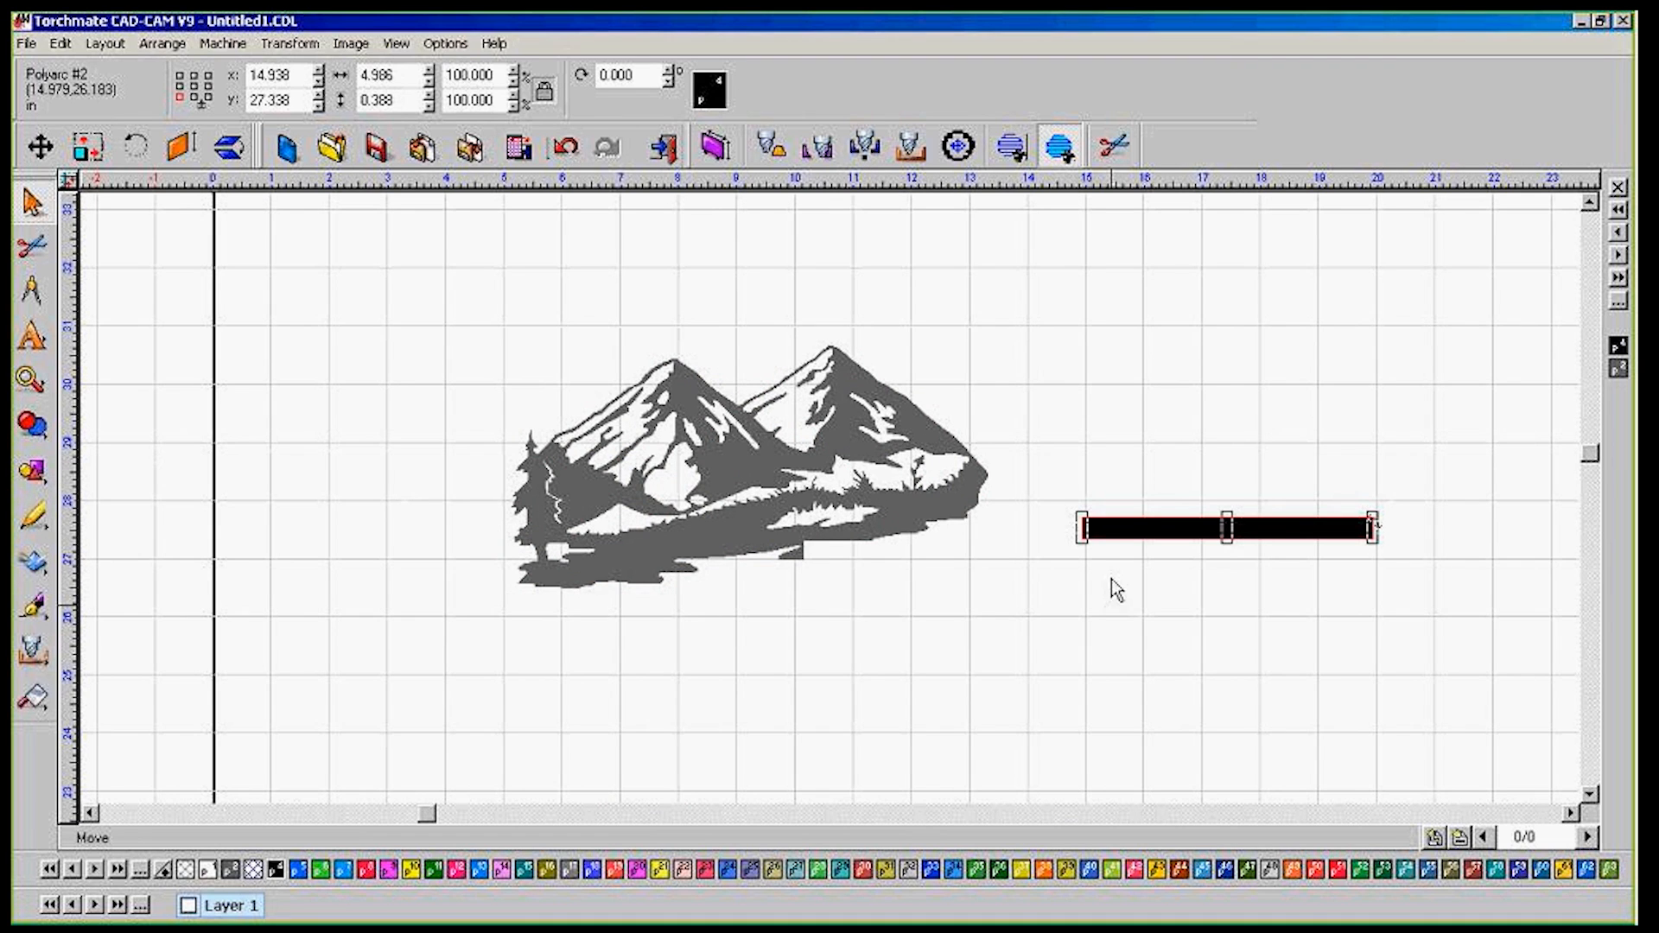
Undo the rectangle's moves, trim and coloring, and delete the rectangle below the mountain
{"action": "key", "text": "ctrl+z"}
{"action": "key", "text": "ctrl+a"}
{"action": "key", "text": "ctrl+z"}
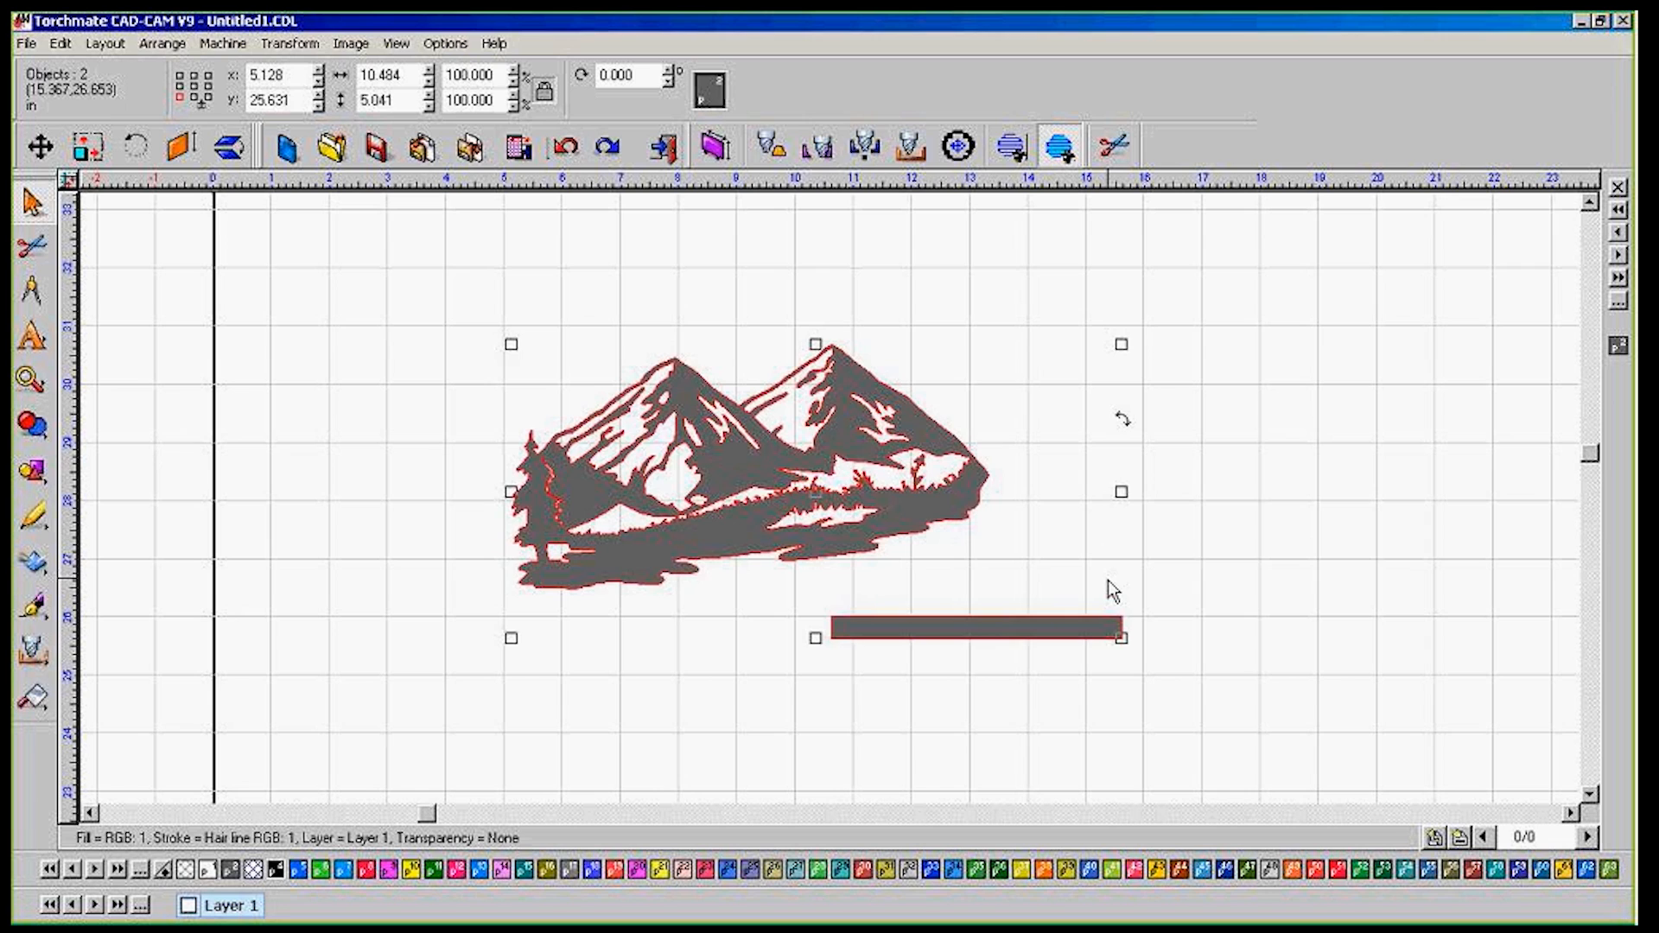
{"action": "left_click", "coordinate": [1109, 587]}
{"action": "left_click", "coordinate": [1046, 624]}
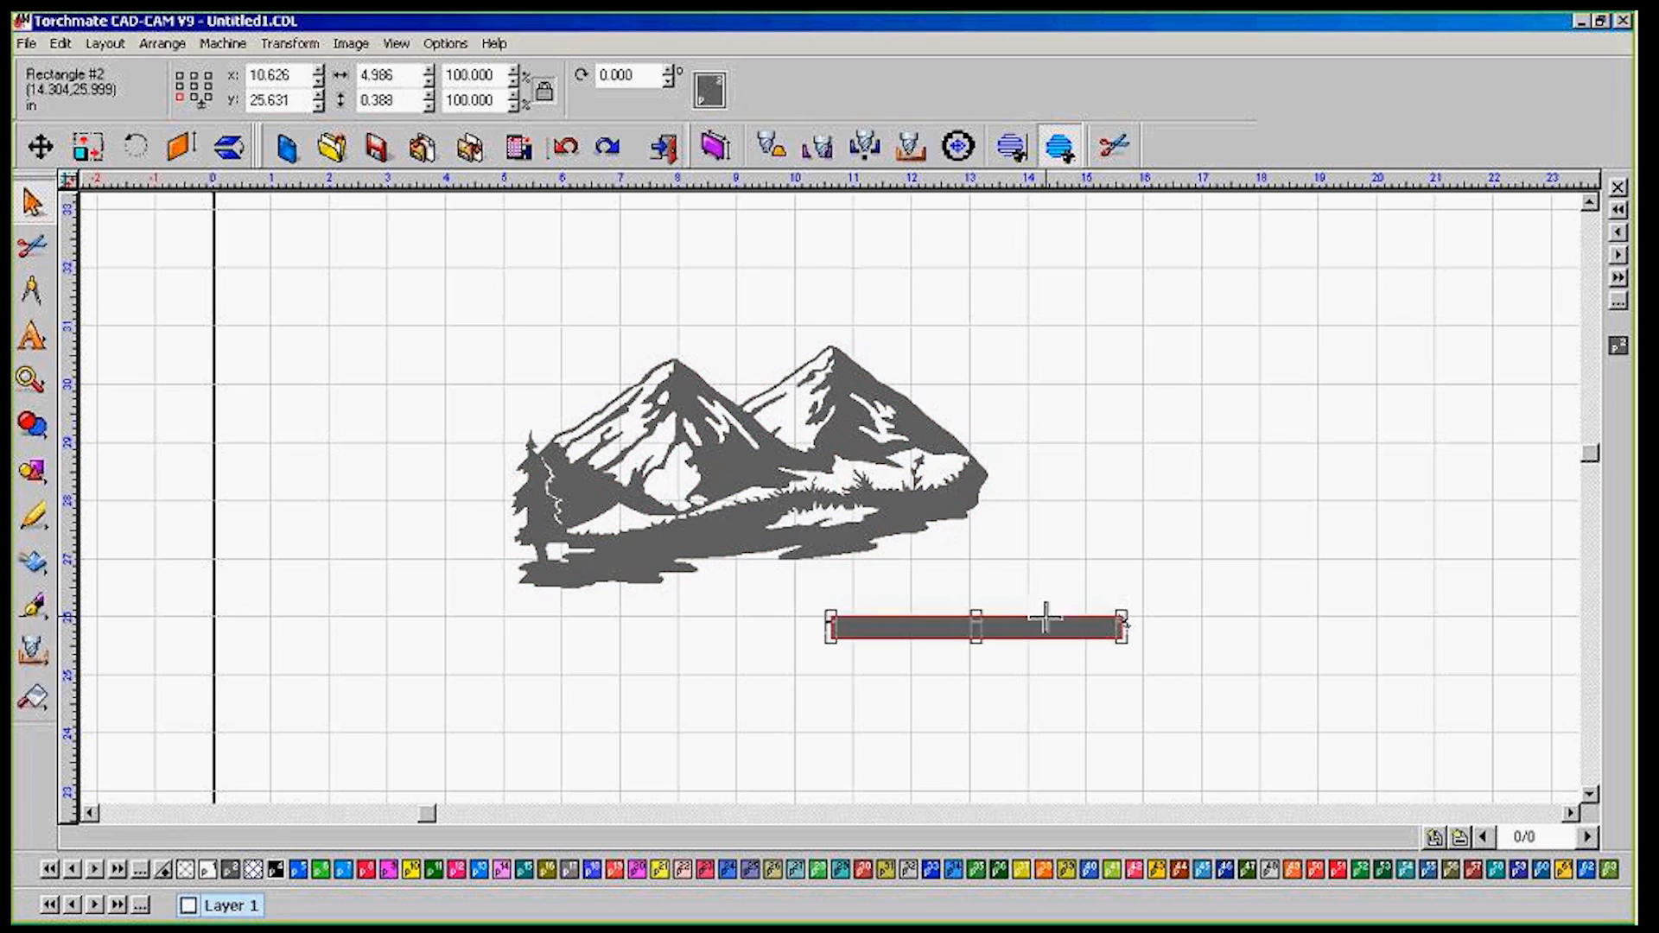
{"action": "key", "text": "Delete"}
Color the mountain artwork black and move it slightly down and to the right
{"action": "left_click_drag", "start_coordinate": [415, 253], "coordinate": [1307, 712]}
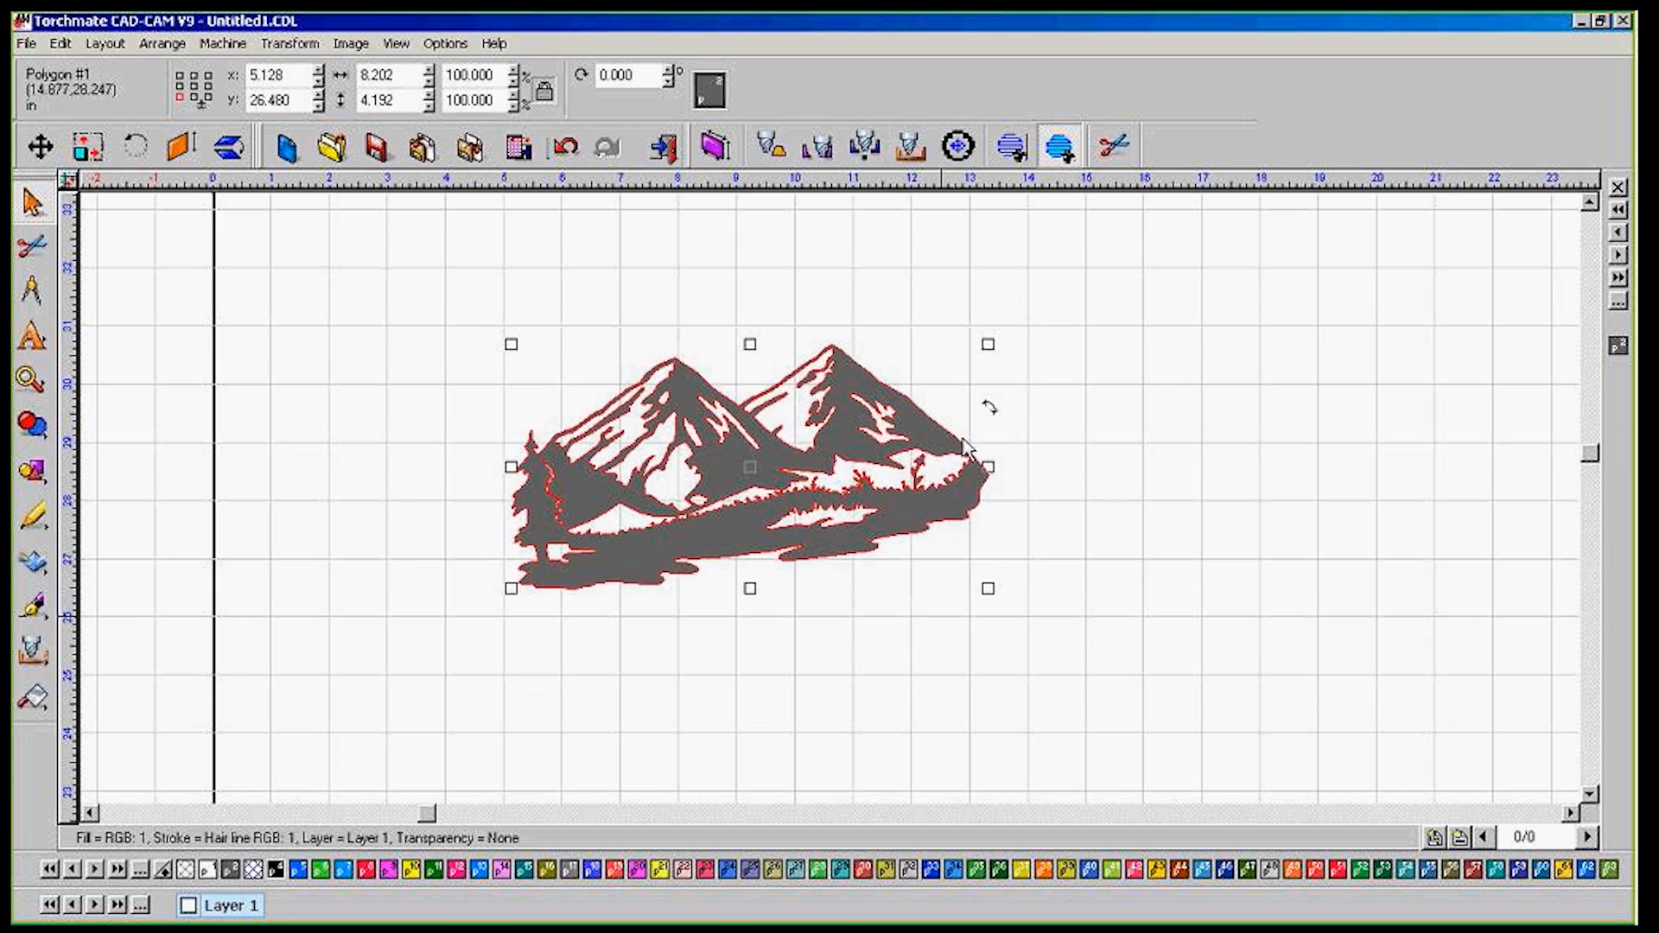
{"action": "left_click", "coordinate": [275, 871]}
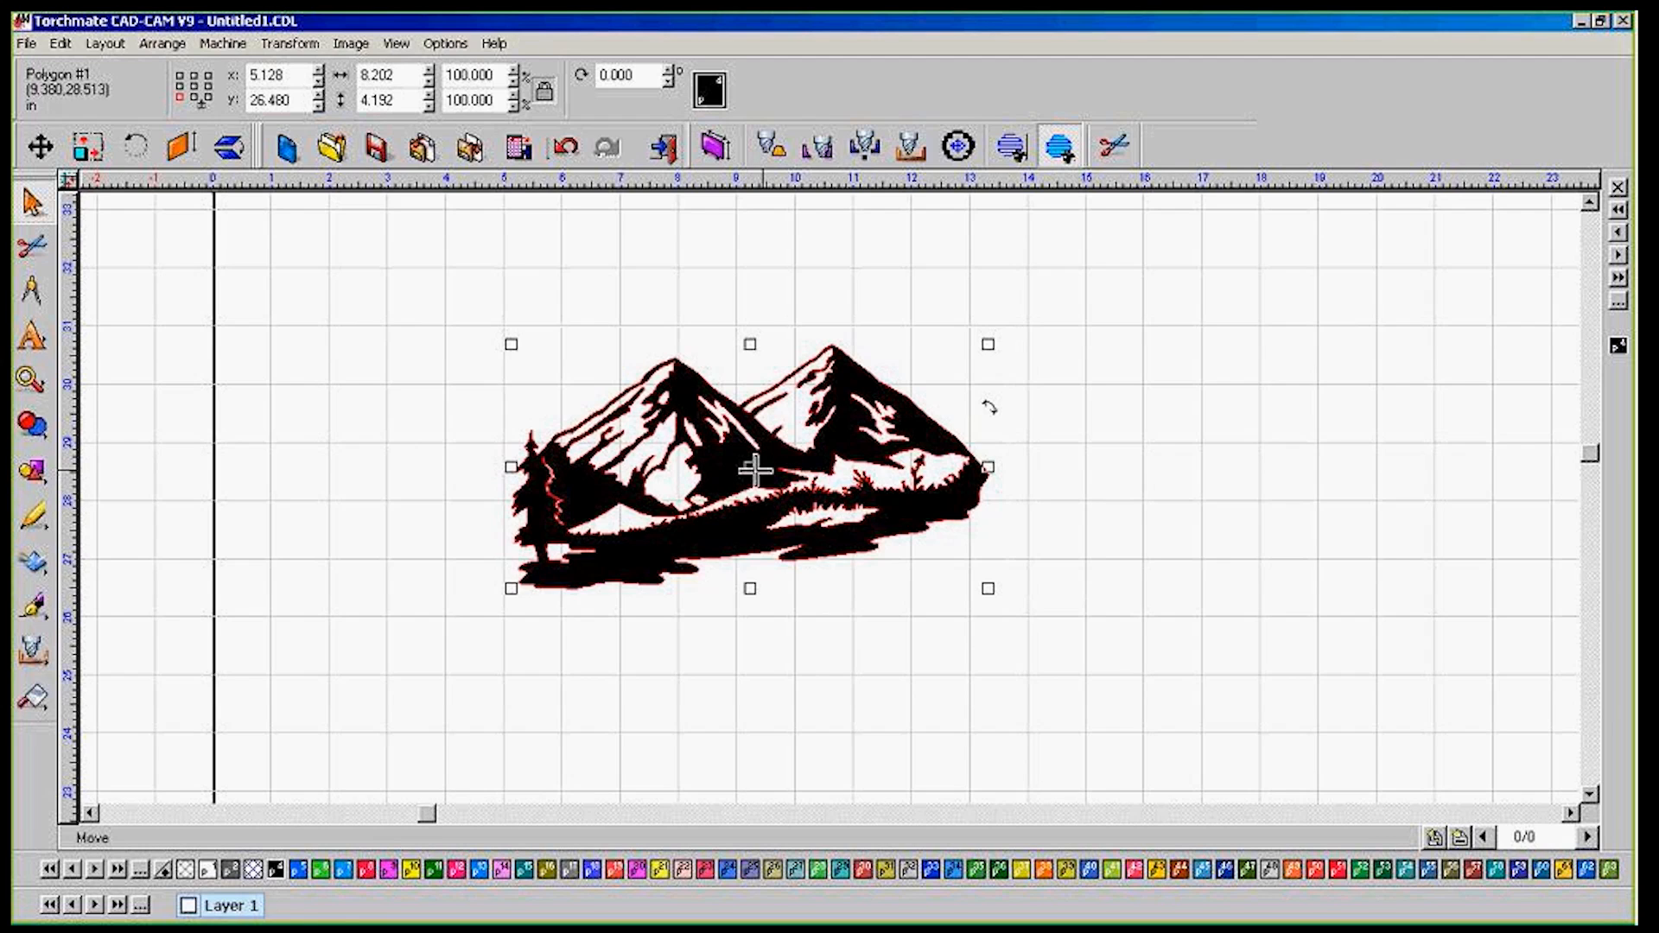
{"action": "left_click_drag", "start_coordinate": [753, 470], "coordinate": [761, 490]}
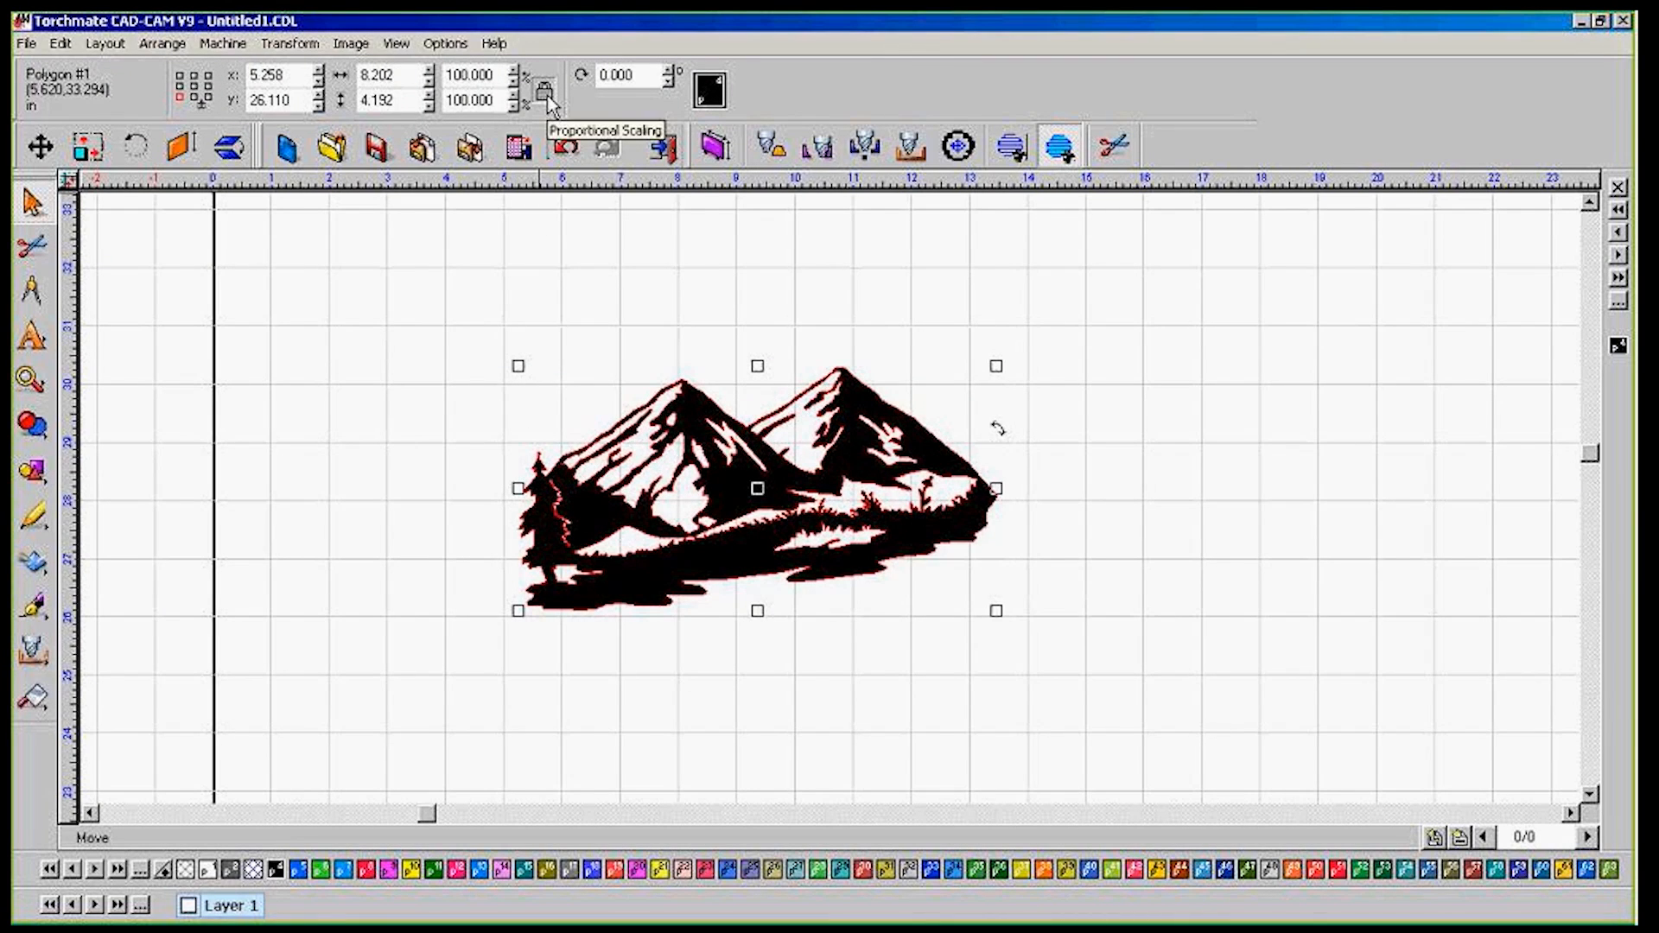
Scale the mountain artwork proportionally to a width of 12 in and deselect it
{"action": "double_click", "coordinate": [397, 76]}
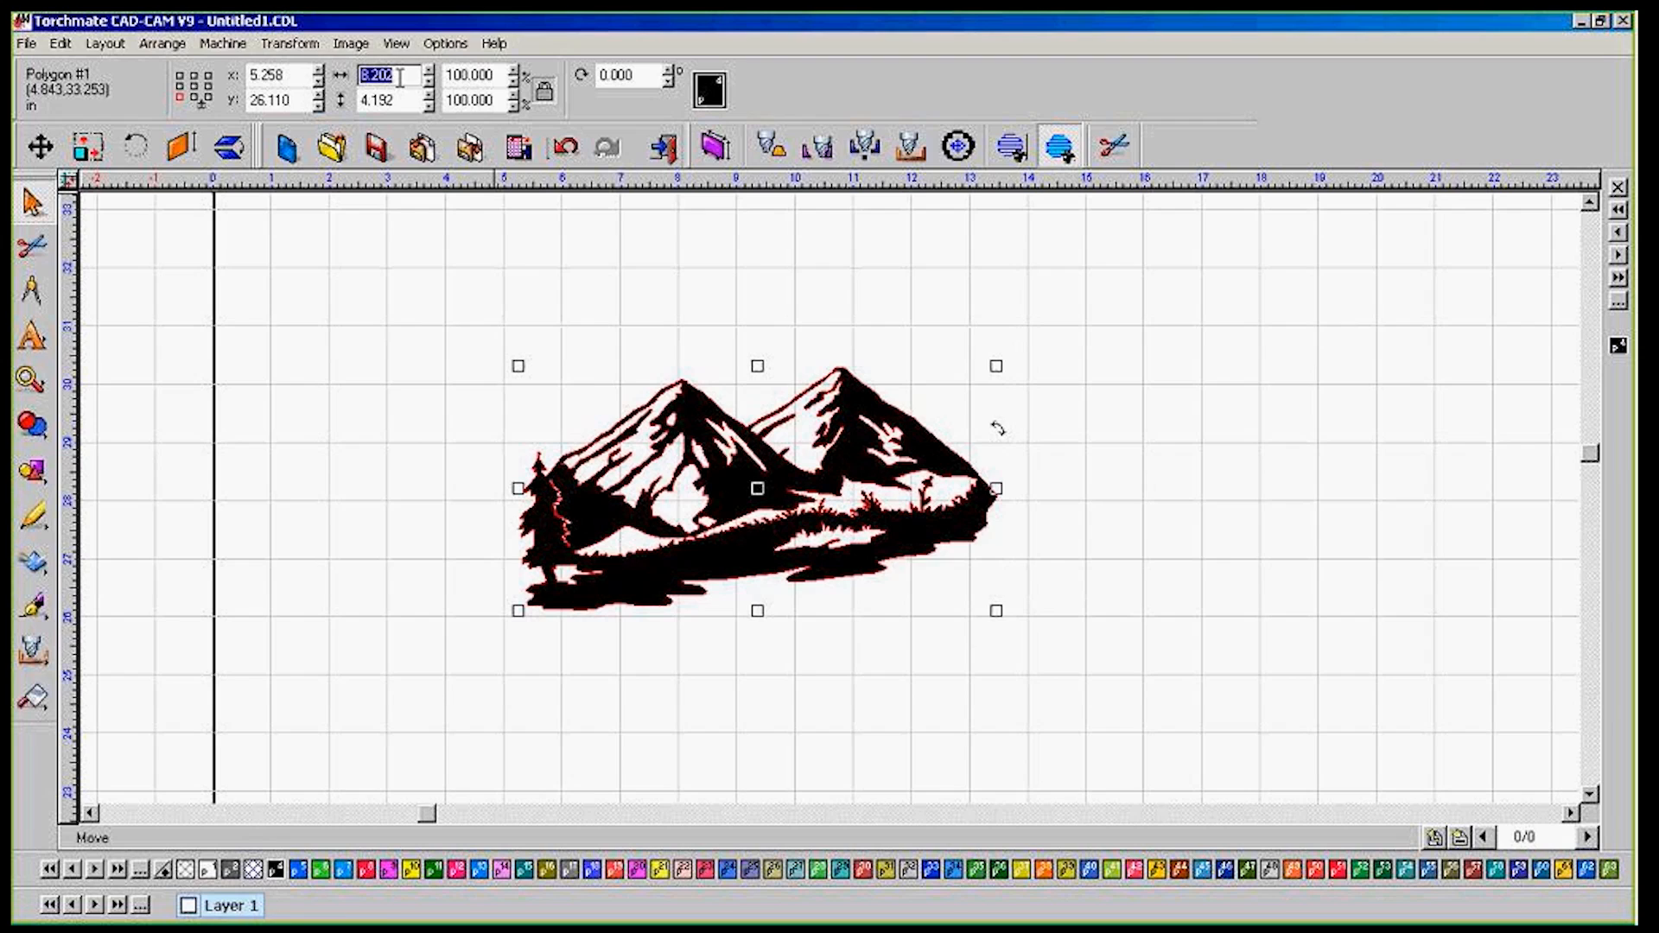
{"action": "type", "text": "12"}
{"action": "key", "text": "Return"}
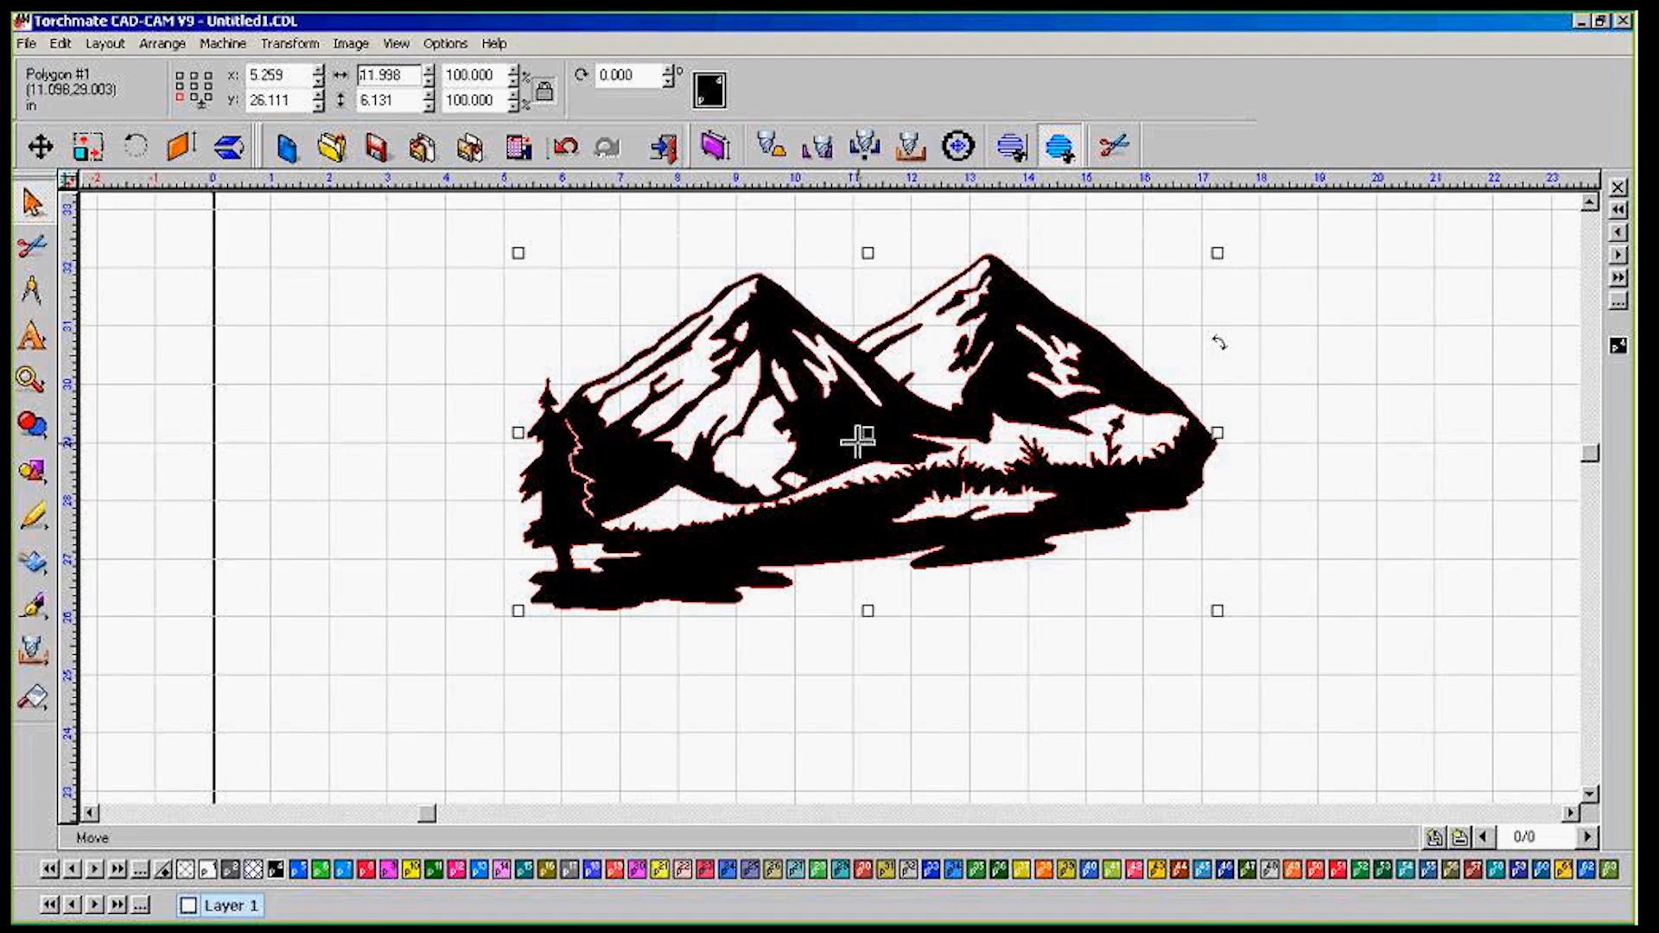
{"action": "left_click", "coordinate": [944, 677]}
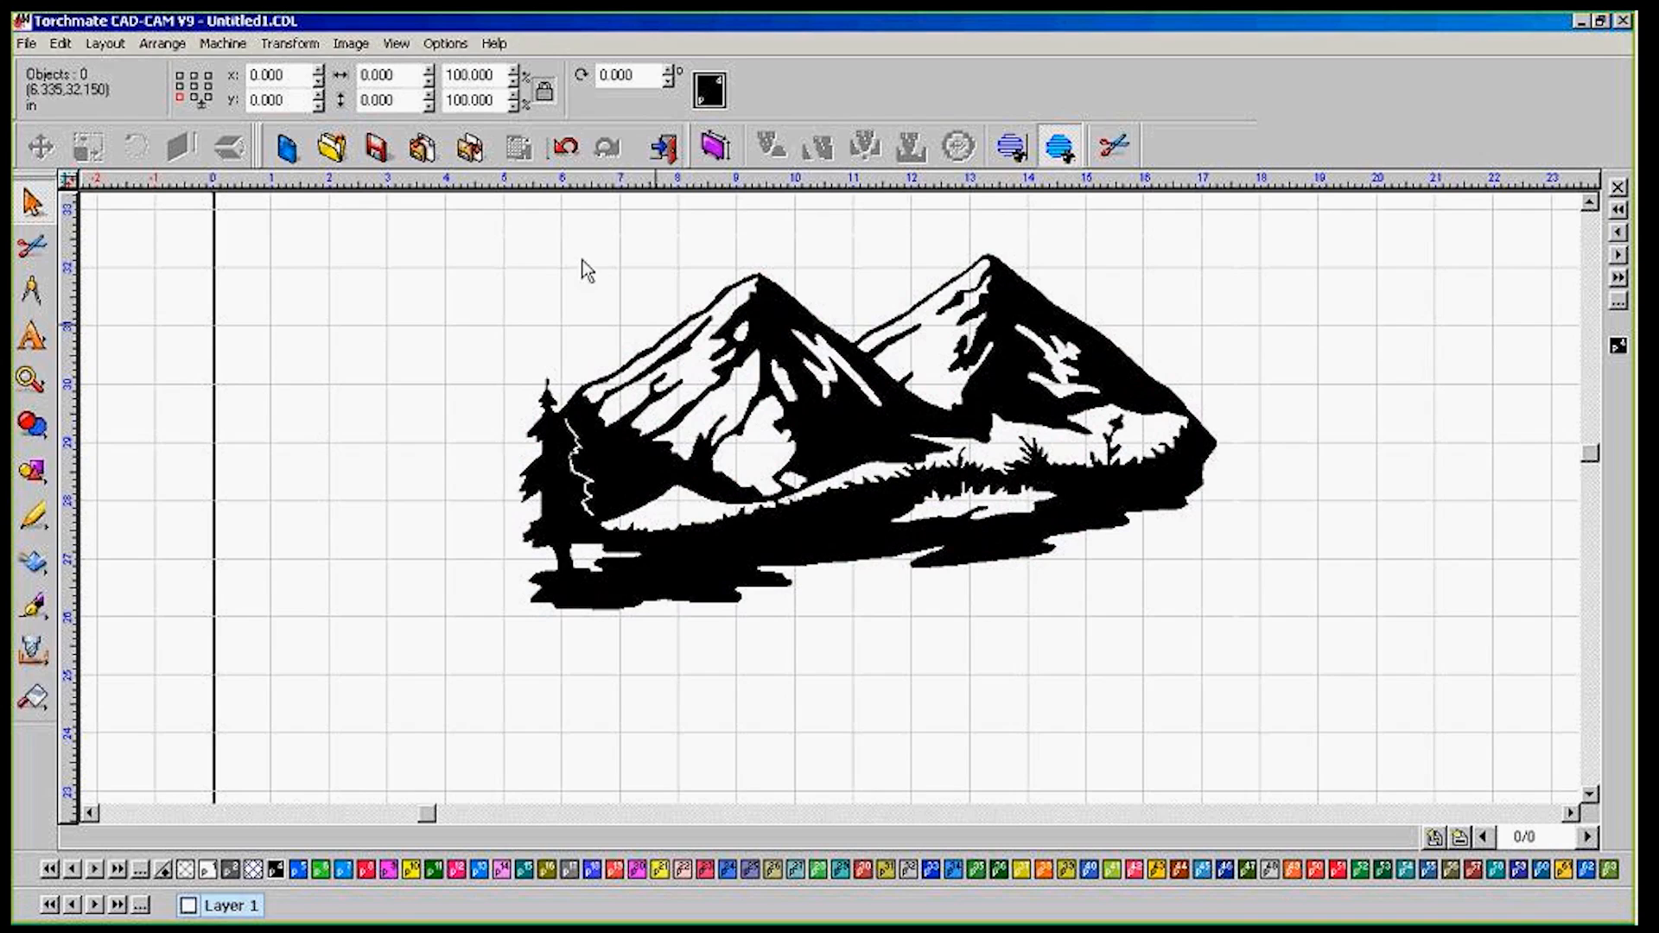
Start a new text object centered just below the mountain artwork
{"action": "left_click", "coordinate": [45, 342]}
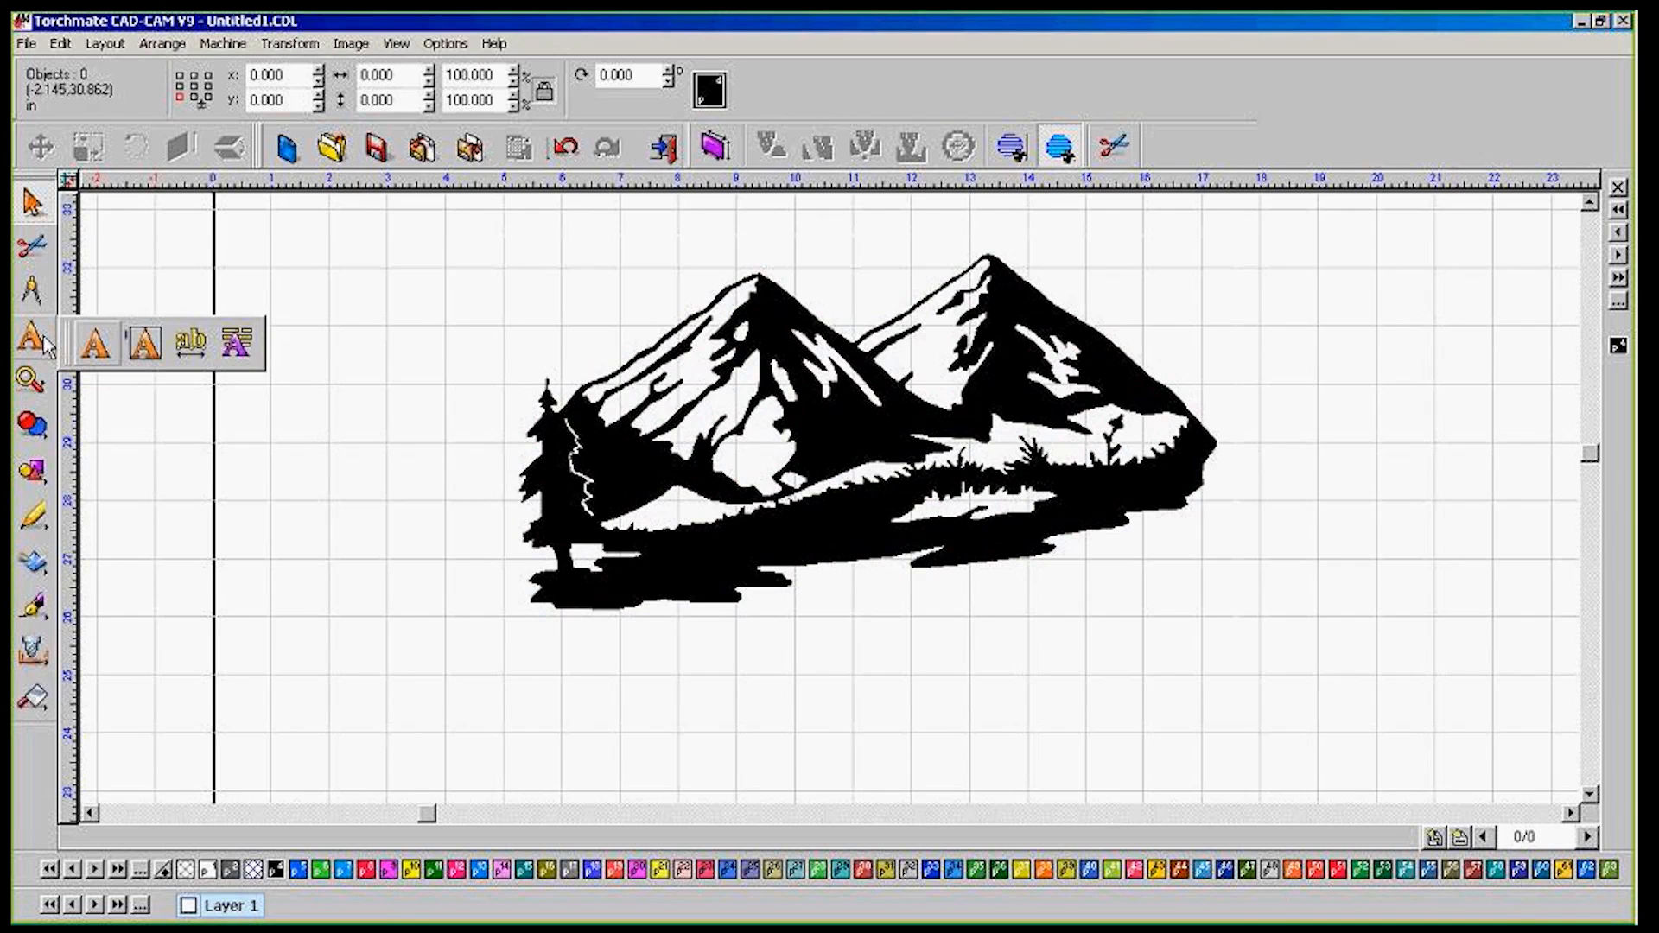
{"action": "left_click", "coordinate": [92, 356]}
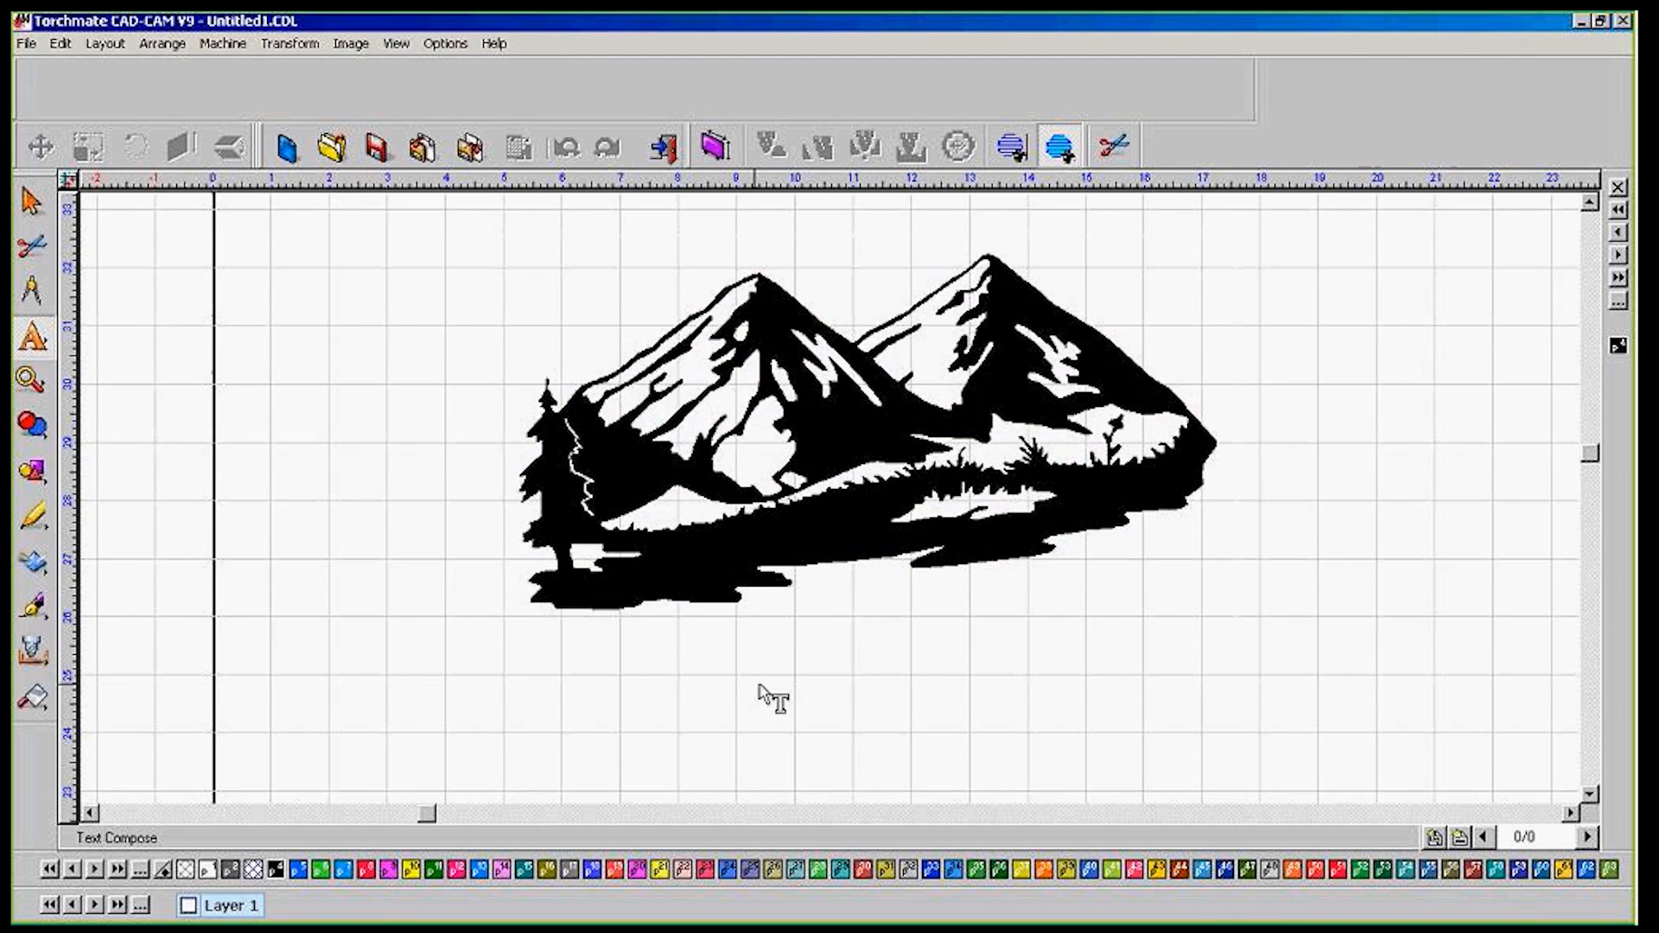
{"action": "left_click", "coordinate": [823, 671]}
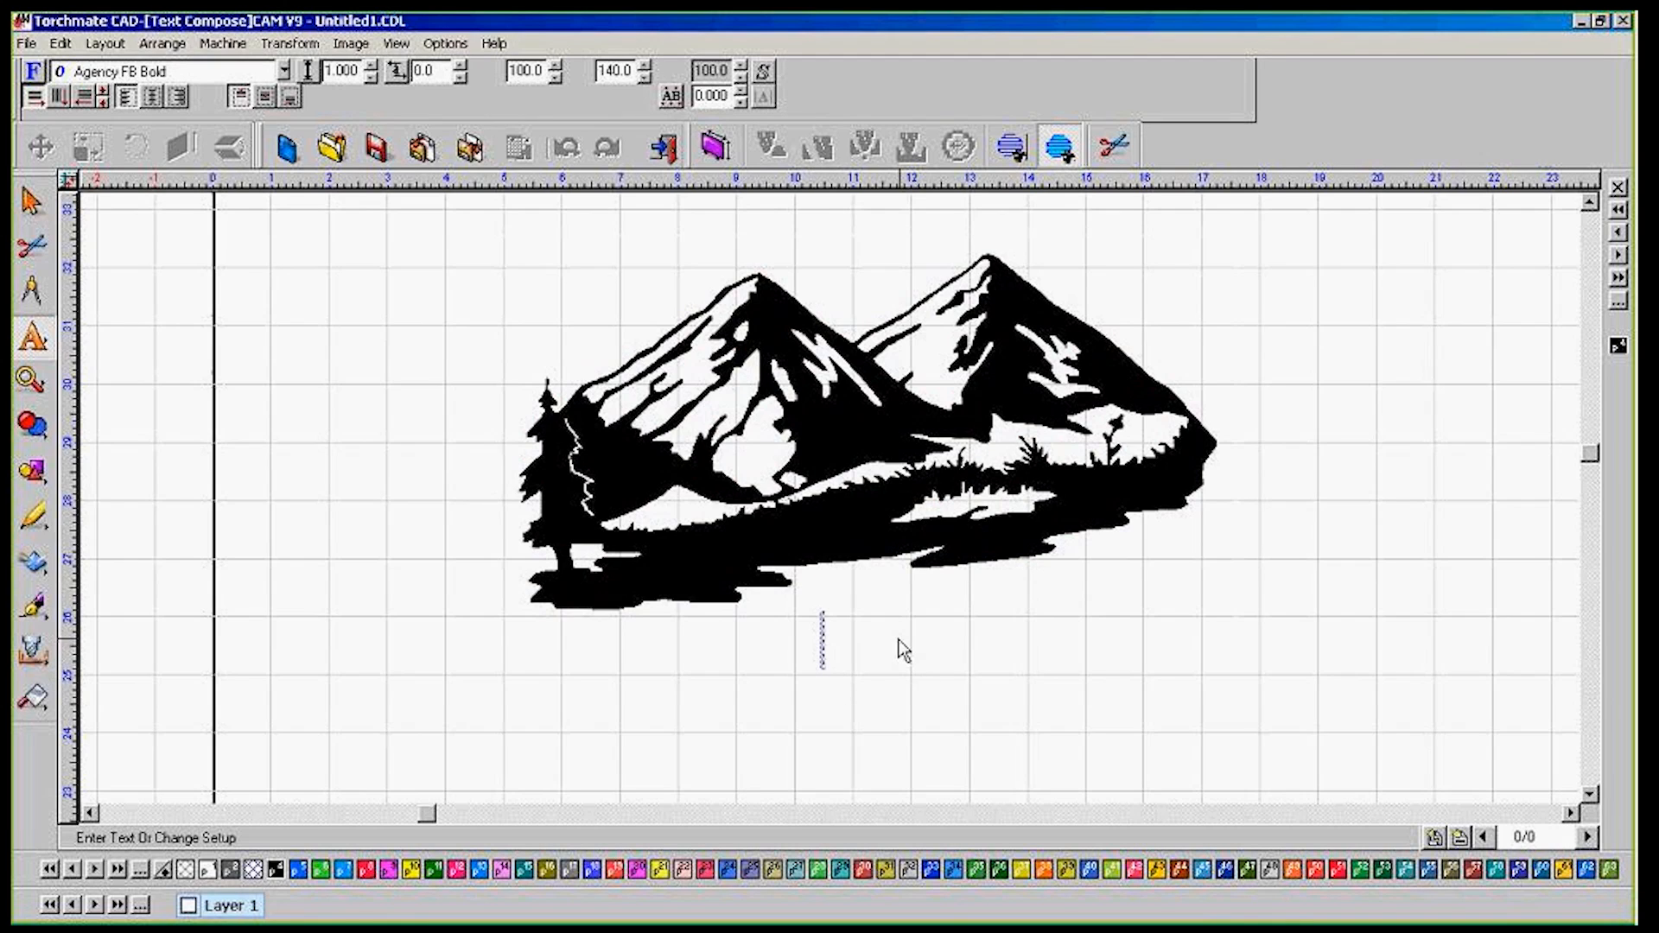
Browse the previews of all installed fonts for the new text and pick 3LATINWI
{"action": "left_click", "coordinate": [32, 72]}
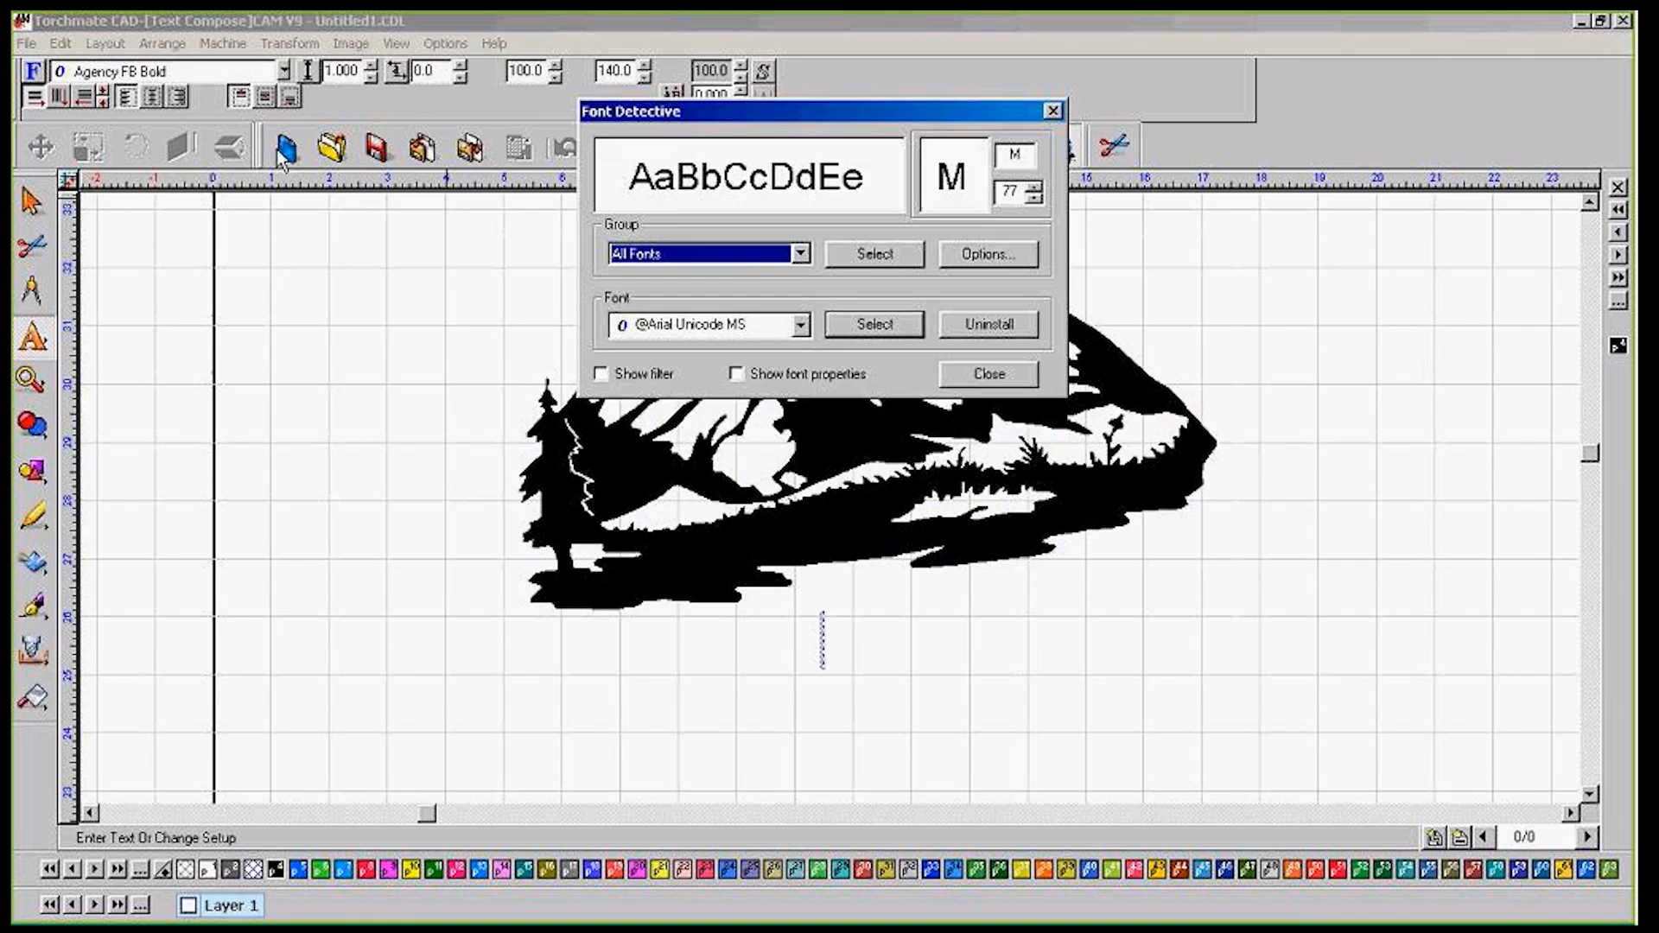
{"action": "left_click_drag", "start_coordinate": [288, 230], "coordinate": [175, 254]}
{"action": "left_click", "coordinate": [256, 465]}
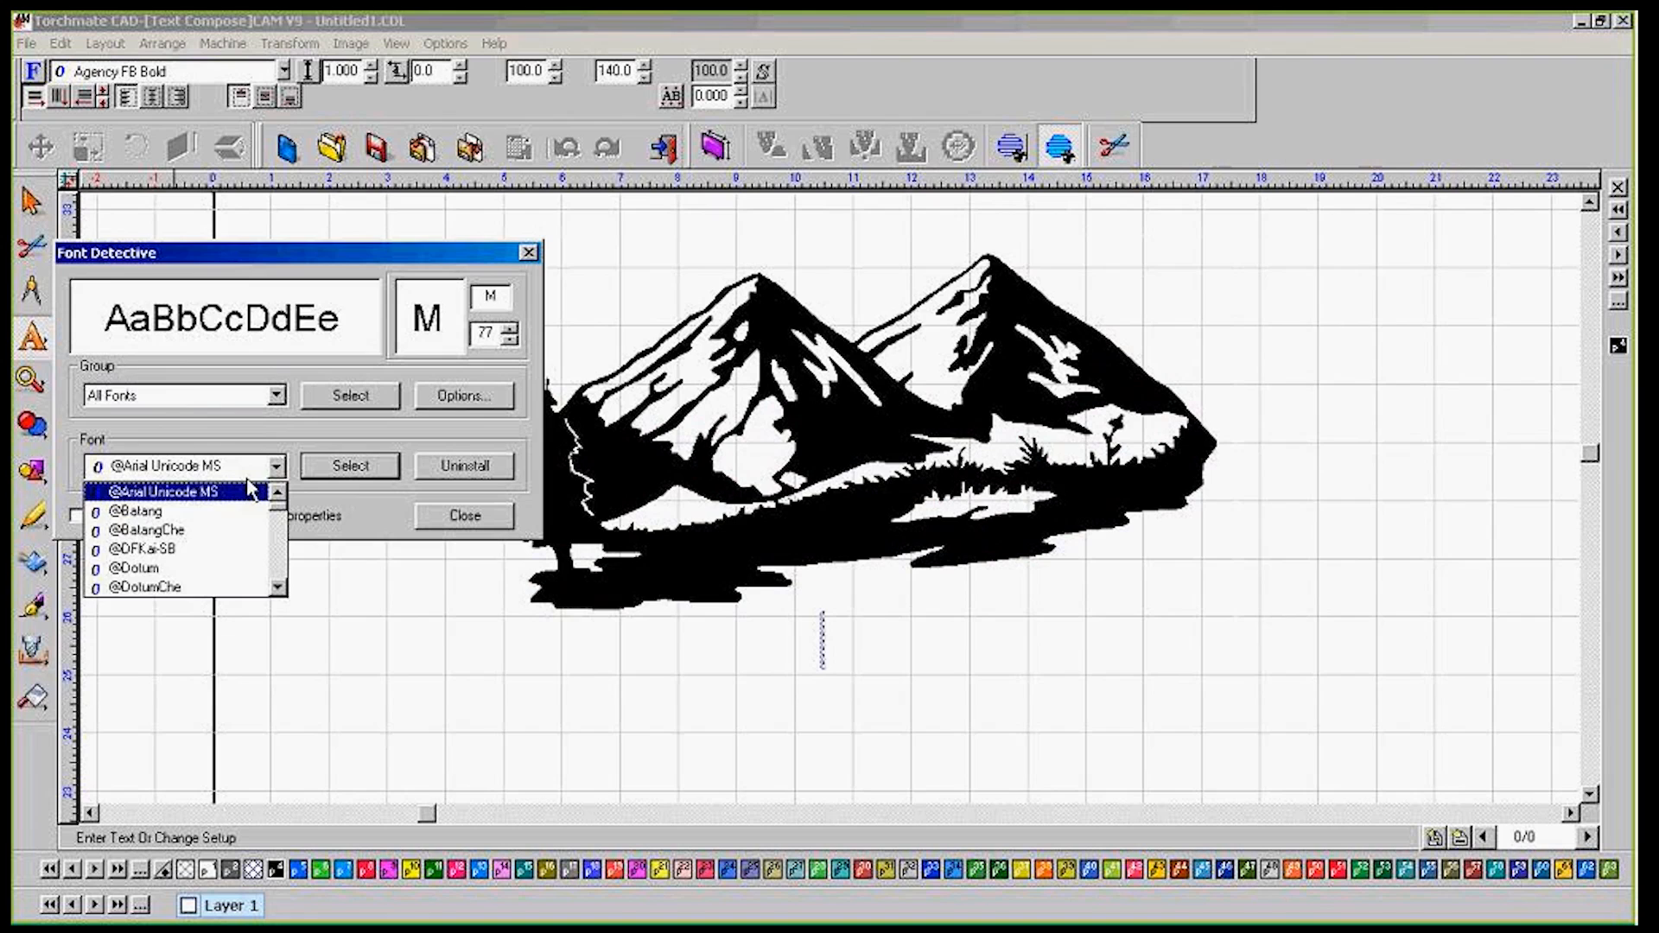
{"action": "key", "text": "Down"}
{"action": "key", "text": "Down"}
{"action": "key", "text": "Down"}
{"action": "key", "text": "Down"}
{"action": "key", "text": "Down"}
{"action": "key", "text": "Down"}
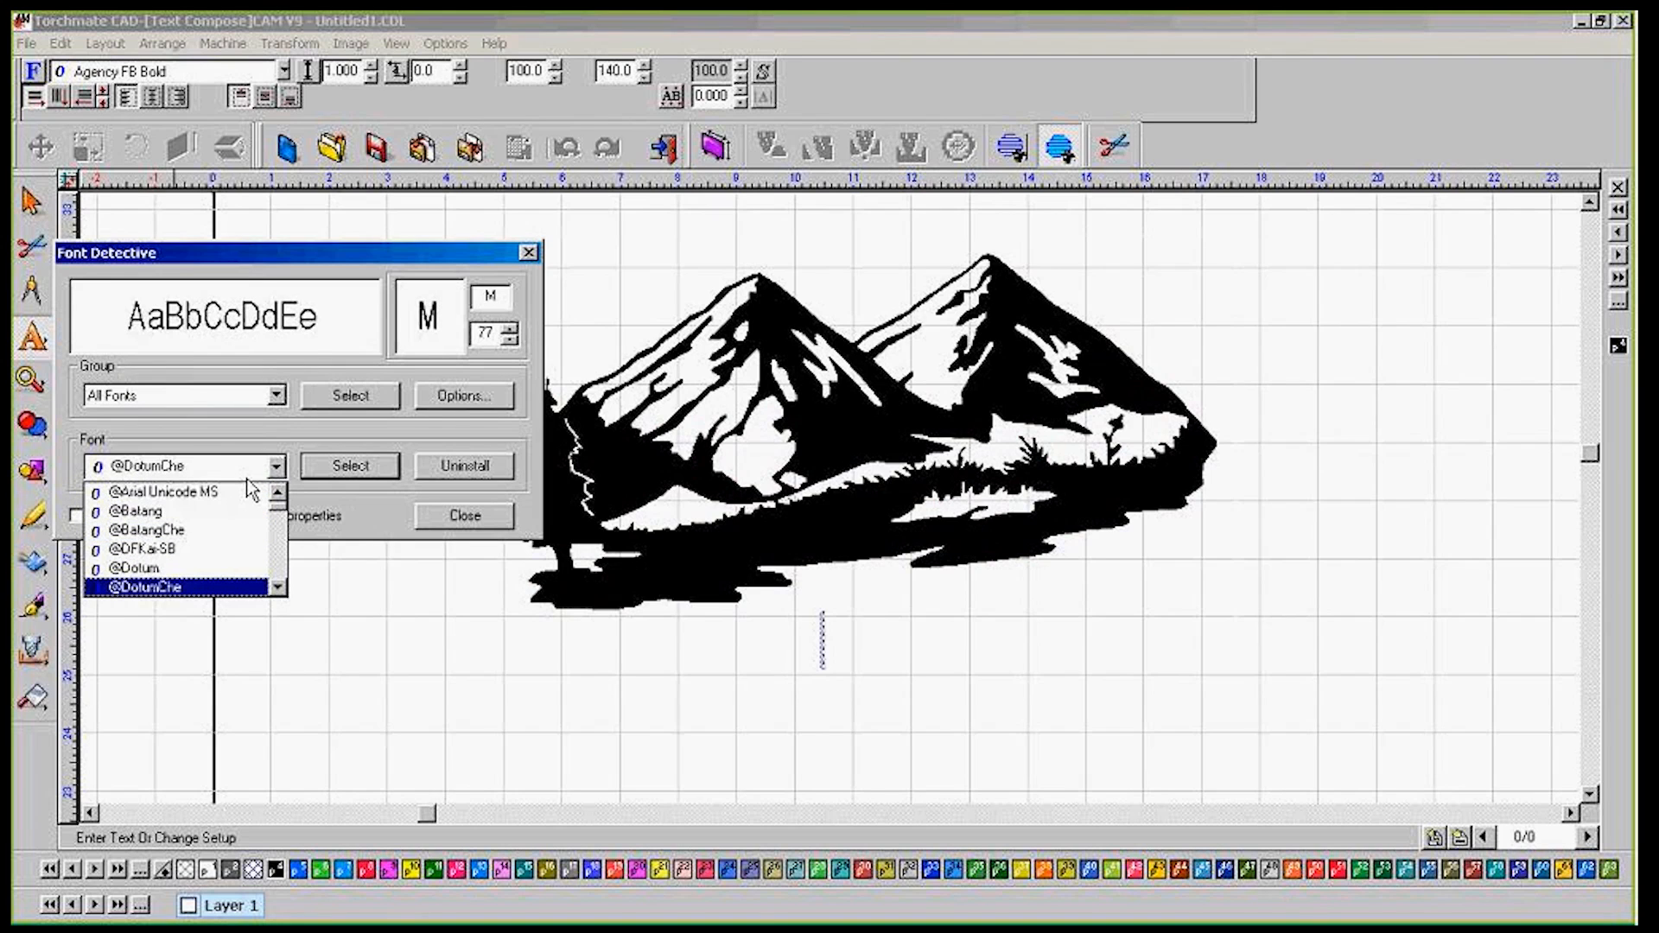
{"action": "key", "text": "Down"}
{"action": "key", "text": "Down"}
{"action": "key", "text": "Down"}
{"action": "key", "text": "Down"}
{"action": "key", "text": "Down"}
{"action": "key", "text": "Down"}
{"action": "key", "text": "Down"}
{"action": "key", "text": "Down"}
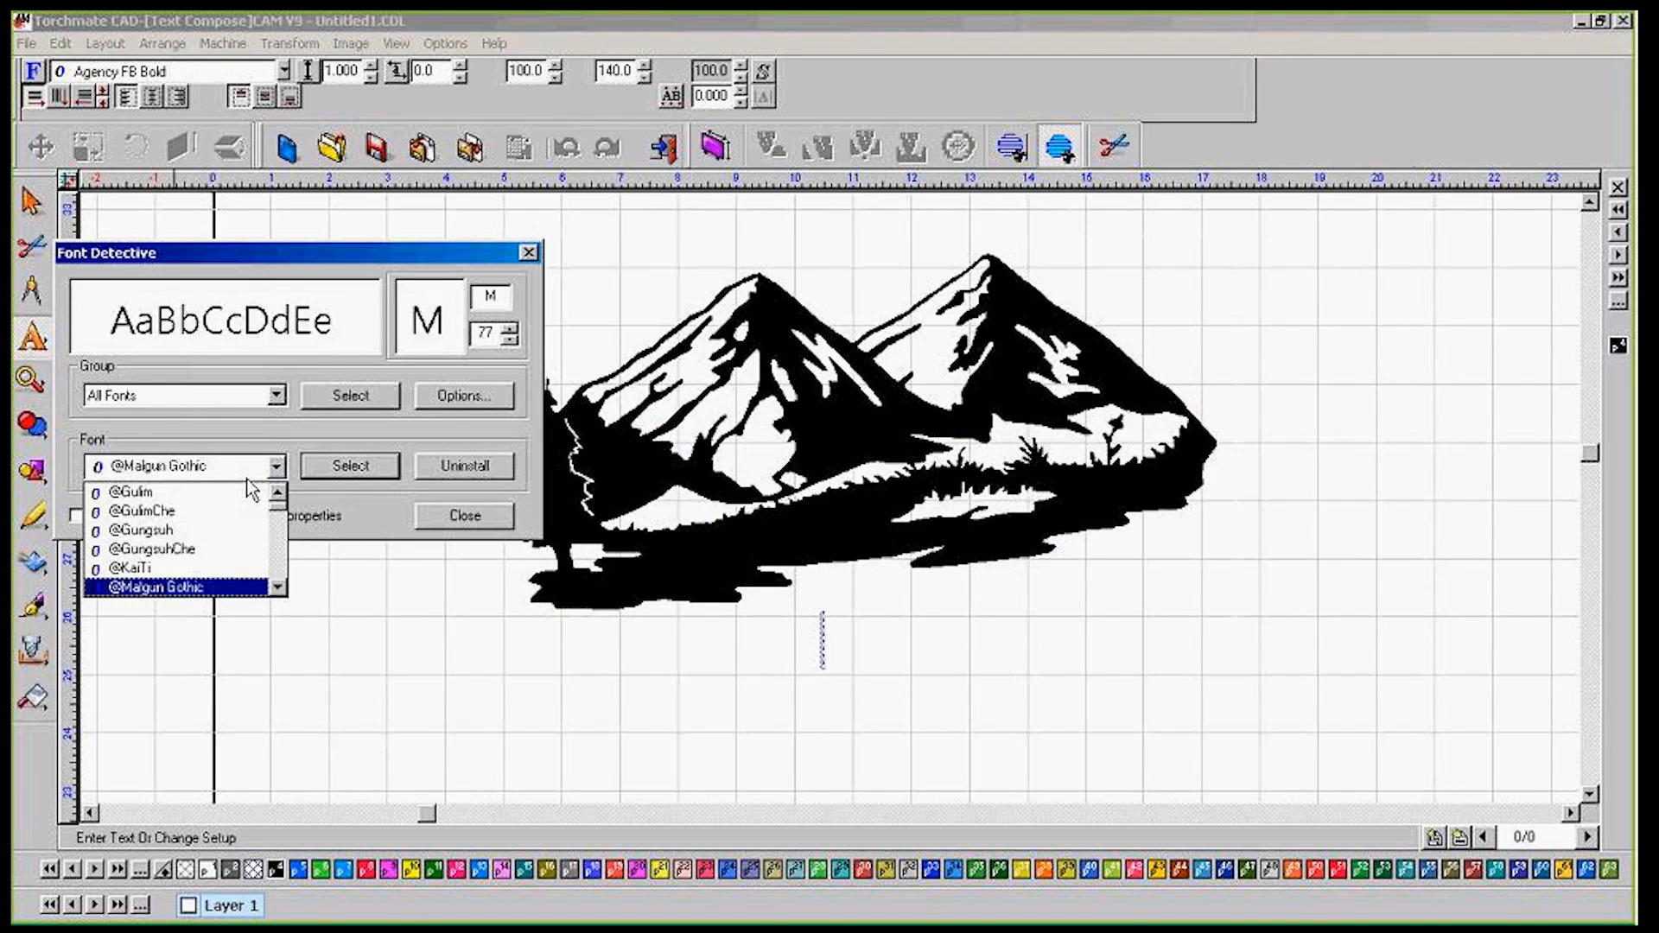
{"action": "key", "text": "Down"}
{"action": "key", "text": "Down"}
{"action": "key", "text": "Down"}
{"action": "key", "text": "Down"}
{"action": "key", "text": "Down"}
{"action": "key", "text": "Down"}
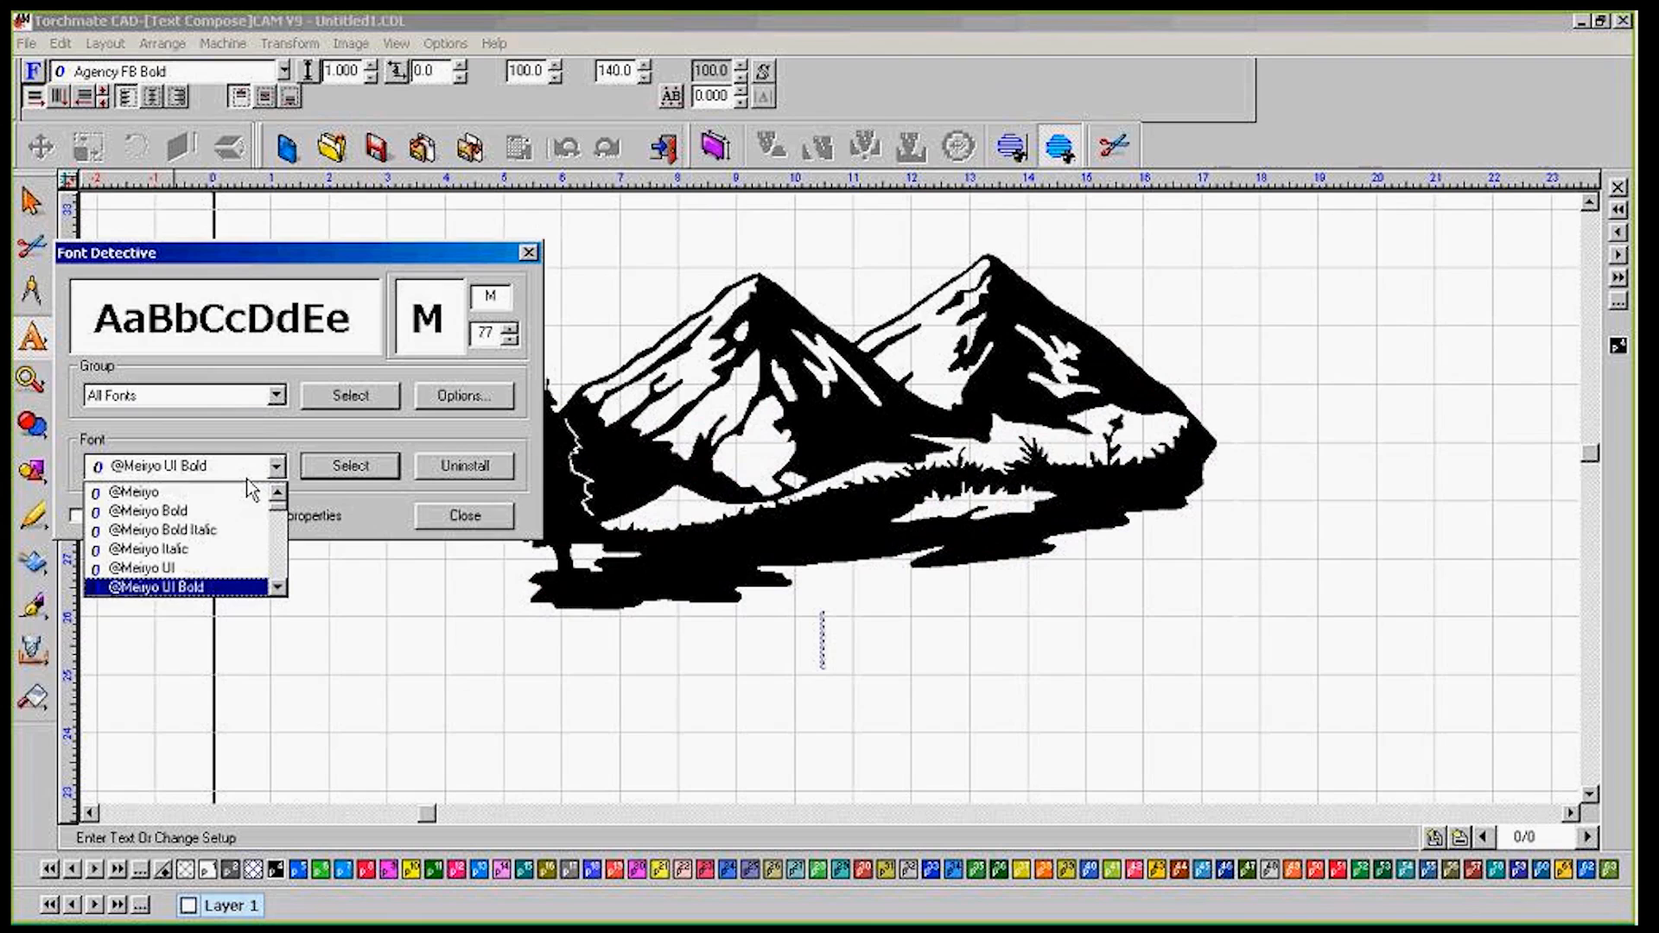
{"action": "key", "text": "Down"}
{"action": "key", "text": "Down"}
{"action": "key", "text": "Down"}
{"action": "key", "text": "Down"}
{"action": "key", "text": "Down"}
{"action": "key", "text": "Down"}
{"action": "key", "text": "Down"}
{"action": "key", "text": "Down"}
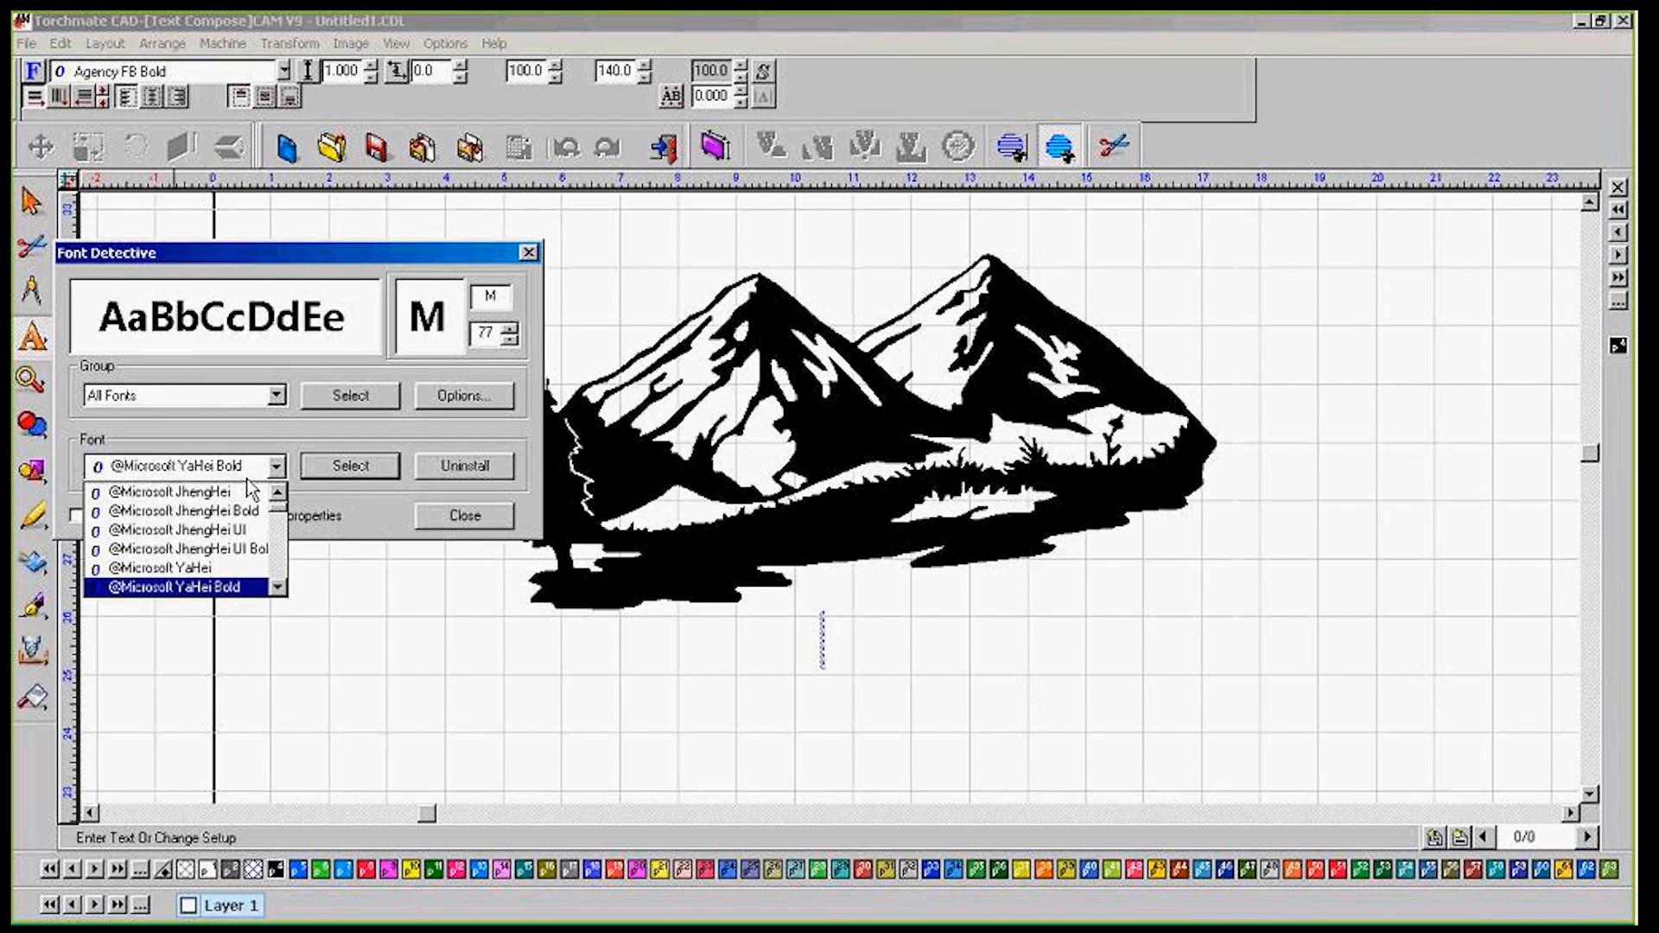
{"action": "key", "text": "Down"}
{"action": "key", "text": "Down"}
{"action": "key", "text": "Down"}
{"action": "key", "text": "Down"}
{"action": "key", "text": "Down"}
{"action": "key", "text": "Down"}
{"action": "key", "text": "Down"}
{"action": "key", "text": "Down"}
{"action": "key", "text": "Down"}
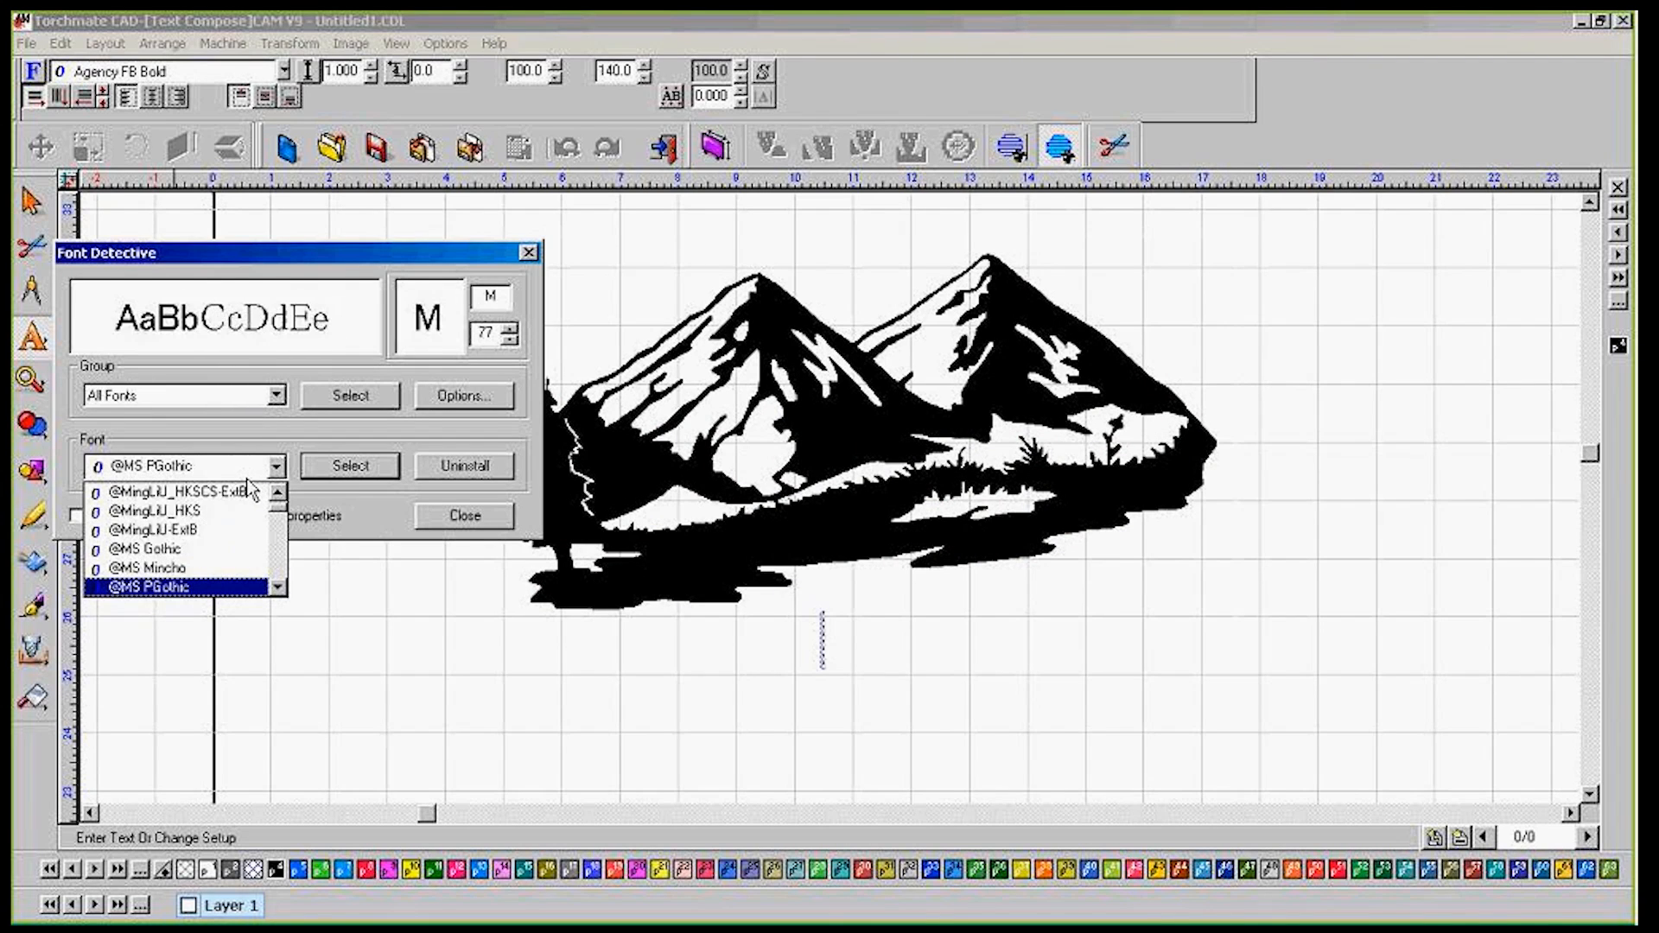
{"action": "key", "text": "Down"}
{"action": "key", "text": "Down"}
{"action": "key", "text": "Down"}
{"action": "key", "text": "Down"}
{"action": "key", "text": "Down"}
{"action": "key", "text": "Down"}
{"action": "key", "text": "Down"}
{"action": "key", "text": "Down"}
{"action": "key", "text": "Down"}
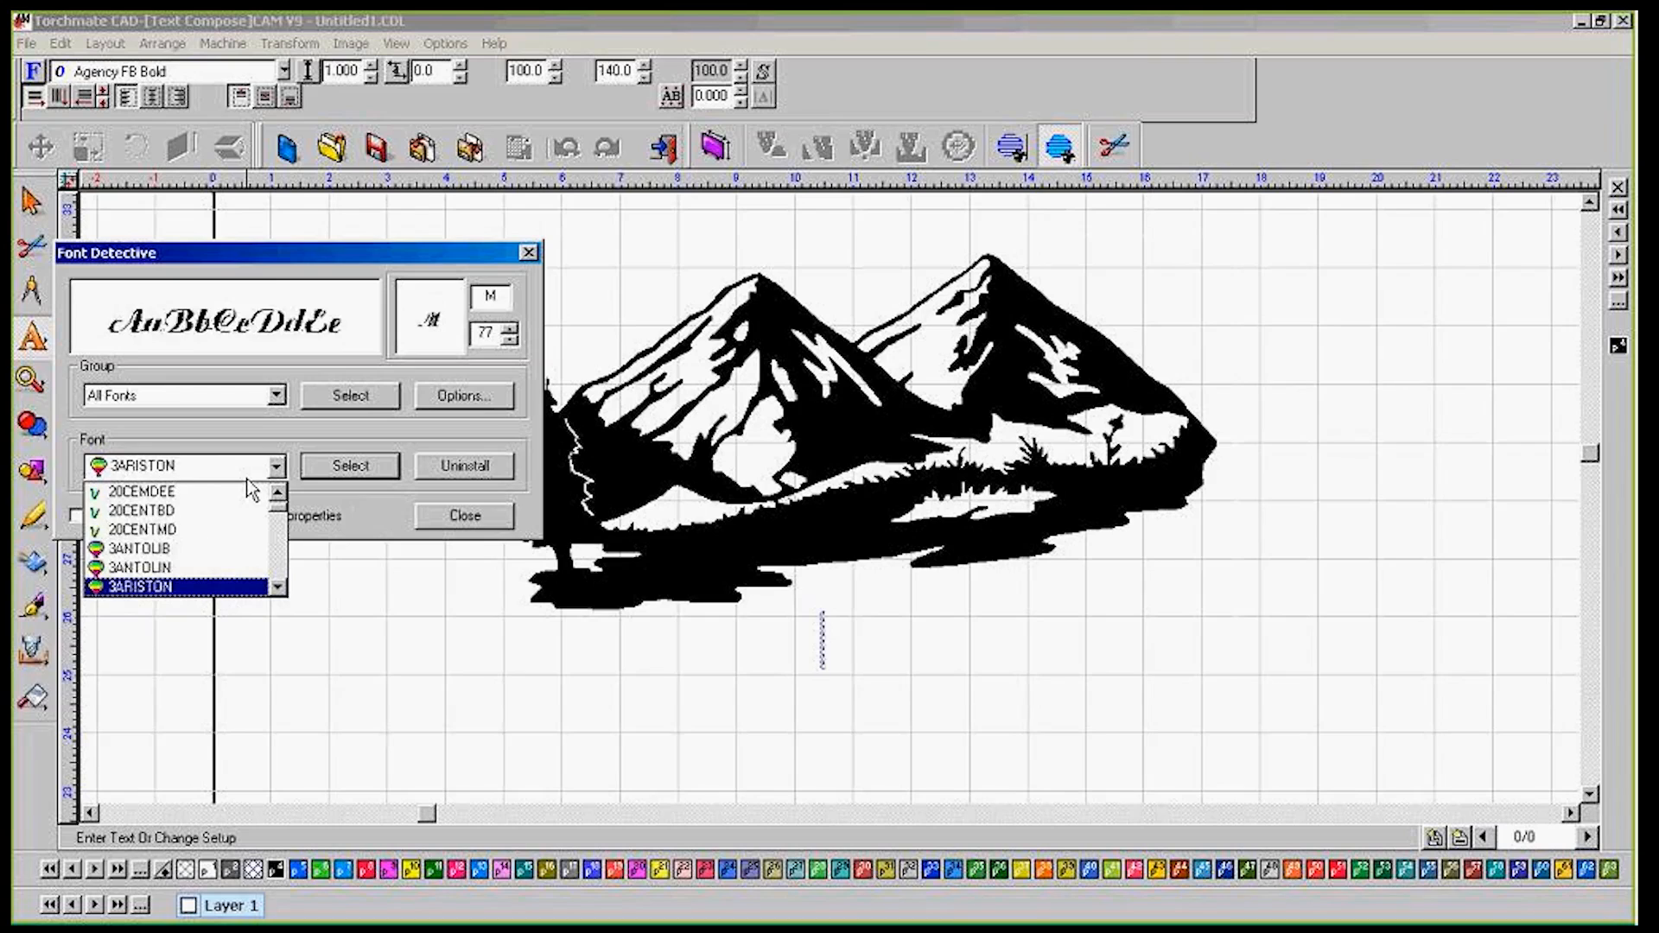
{"action": "key", "text": "Down"}
{"action": "key", "text": "Down"}
{"action": "key", "text": "Down"}
{"action": "key", "text": "Down"}
{"action": "key", "text": "Down"}
{"action": "key", "text": "Down"}
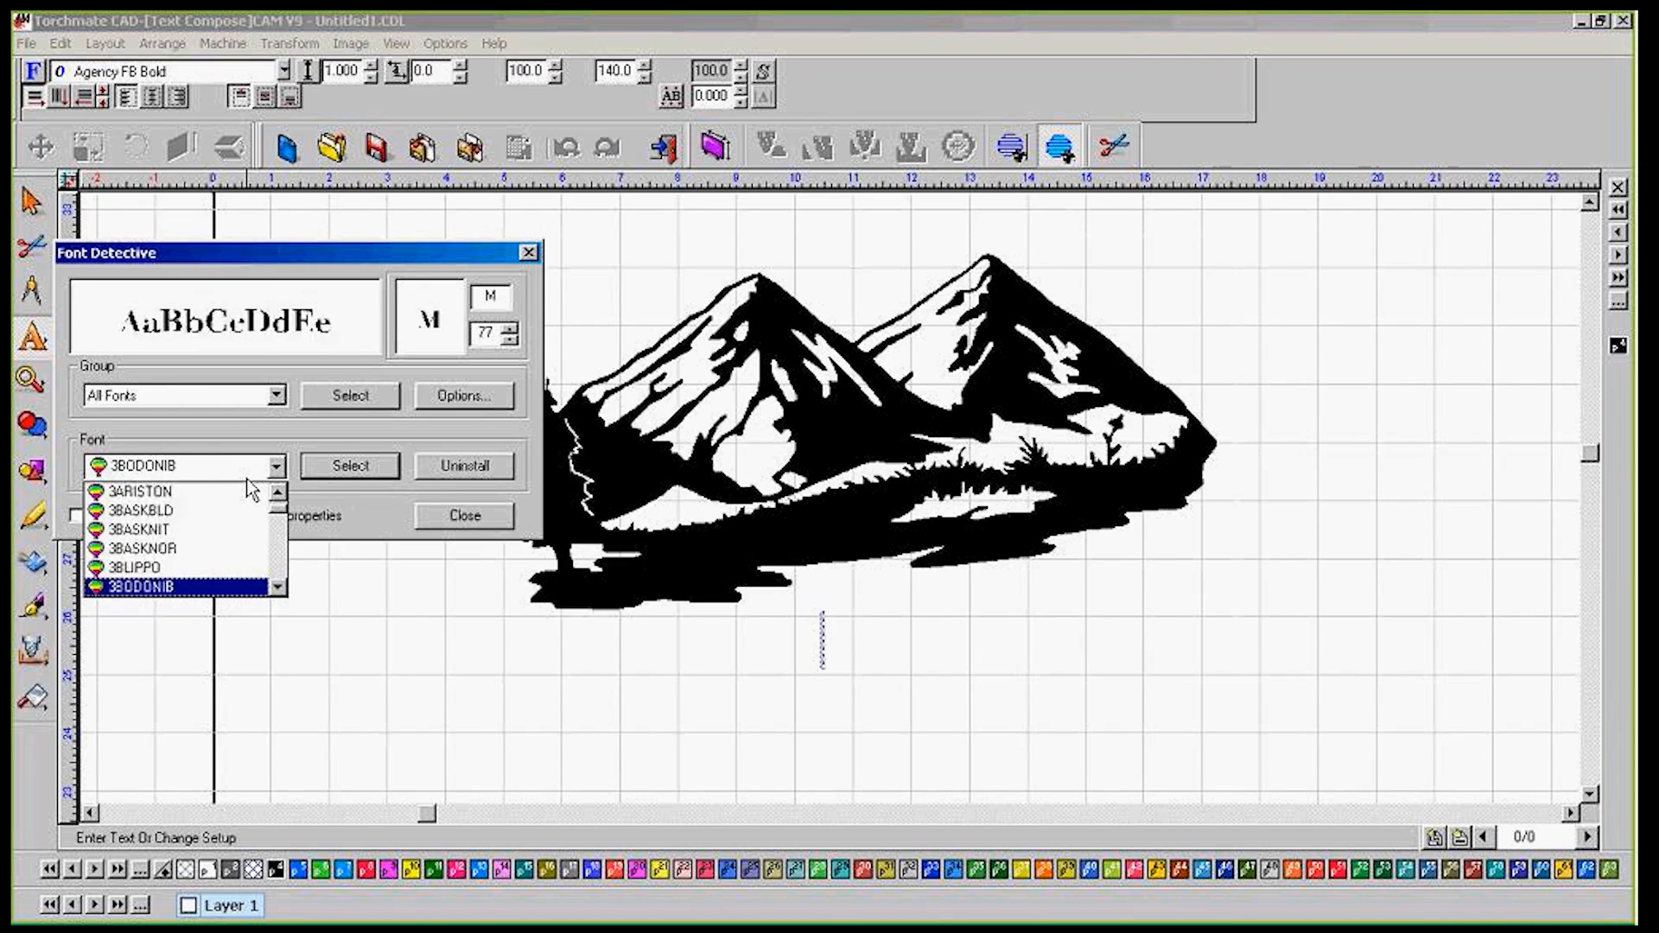
{"action": "key", "text": "Down"}
{"action": "key", "text": "Down"}
{"action": "key", "text": "Down"}
{"action": "key", "text": "Down"}
{"action": "key", "text": "Down"}
{"action": "key", "text": "Down"}
{"action": "key", "text": "Down"}
{"action": "key", "text": "Down"}
{"action": "key", "text": "Down"}
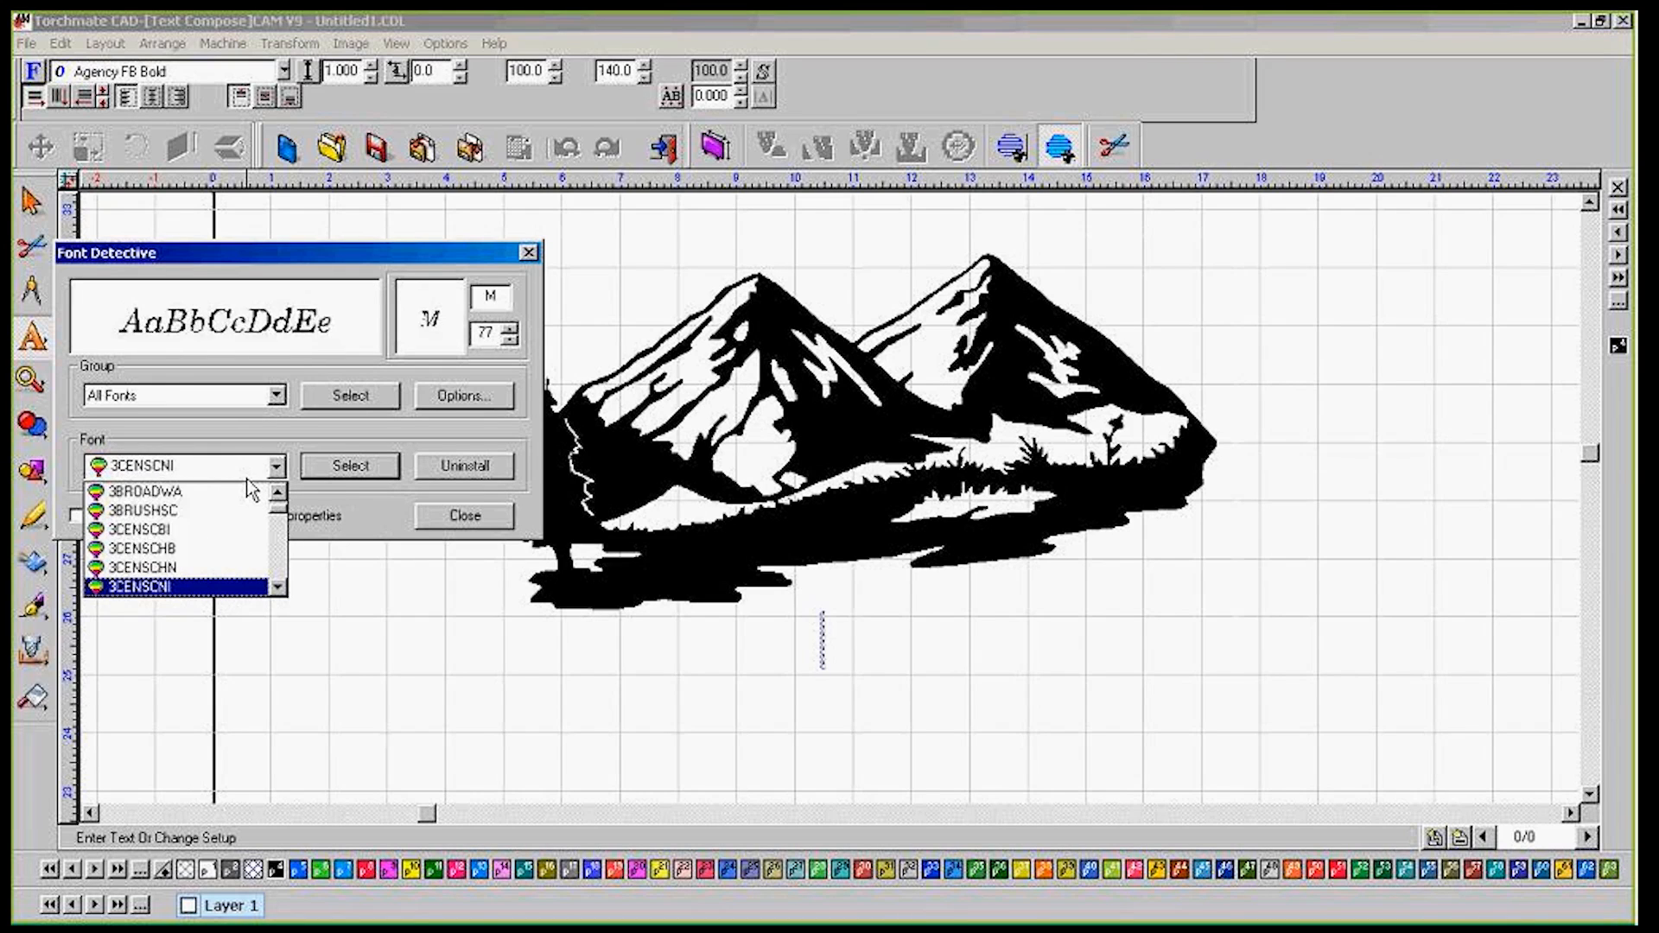
{"action": "key", "text": "Down"}
{"action": "key", "text": "Down"}
{"action": "key", "text": "Down"}
{"action": "key", "text": "Down"}
{"action": "key", "text": "Down"}
{"action": "key", "text": "Down"}
{"action": "key", "text": "Down"}
{"action": "key", "text": "Down"}
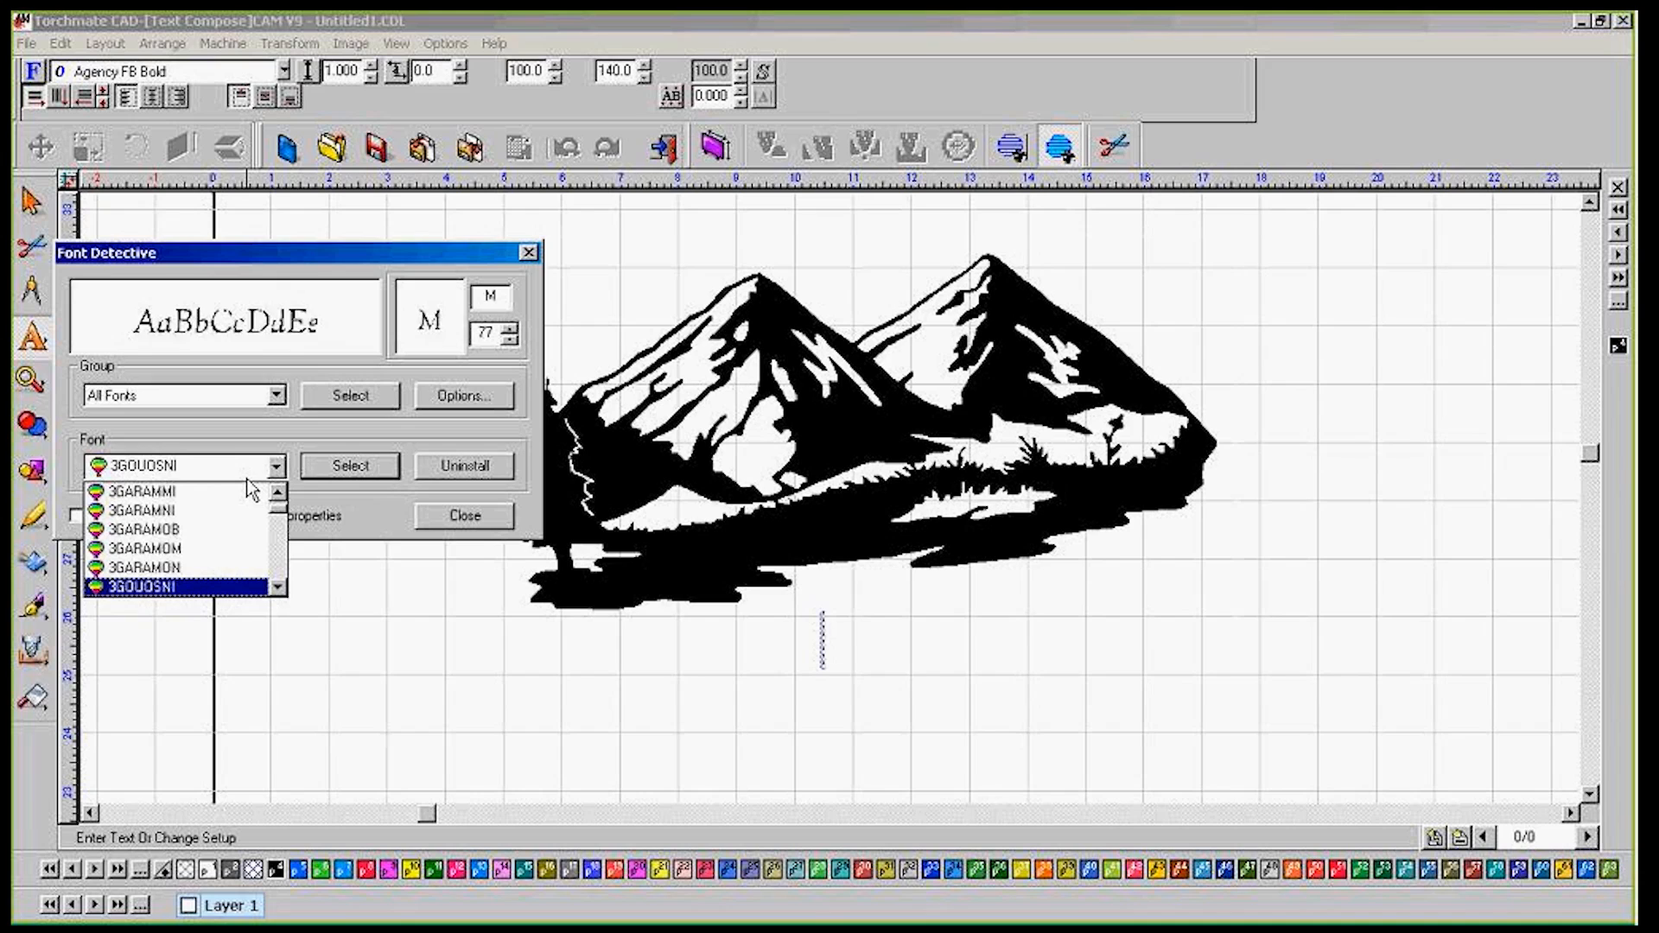
{"action": "key", "text": "Up"}
{"action": "key", "text": "Up"}
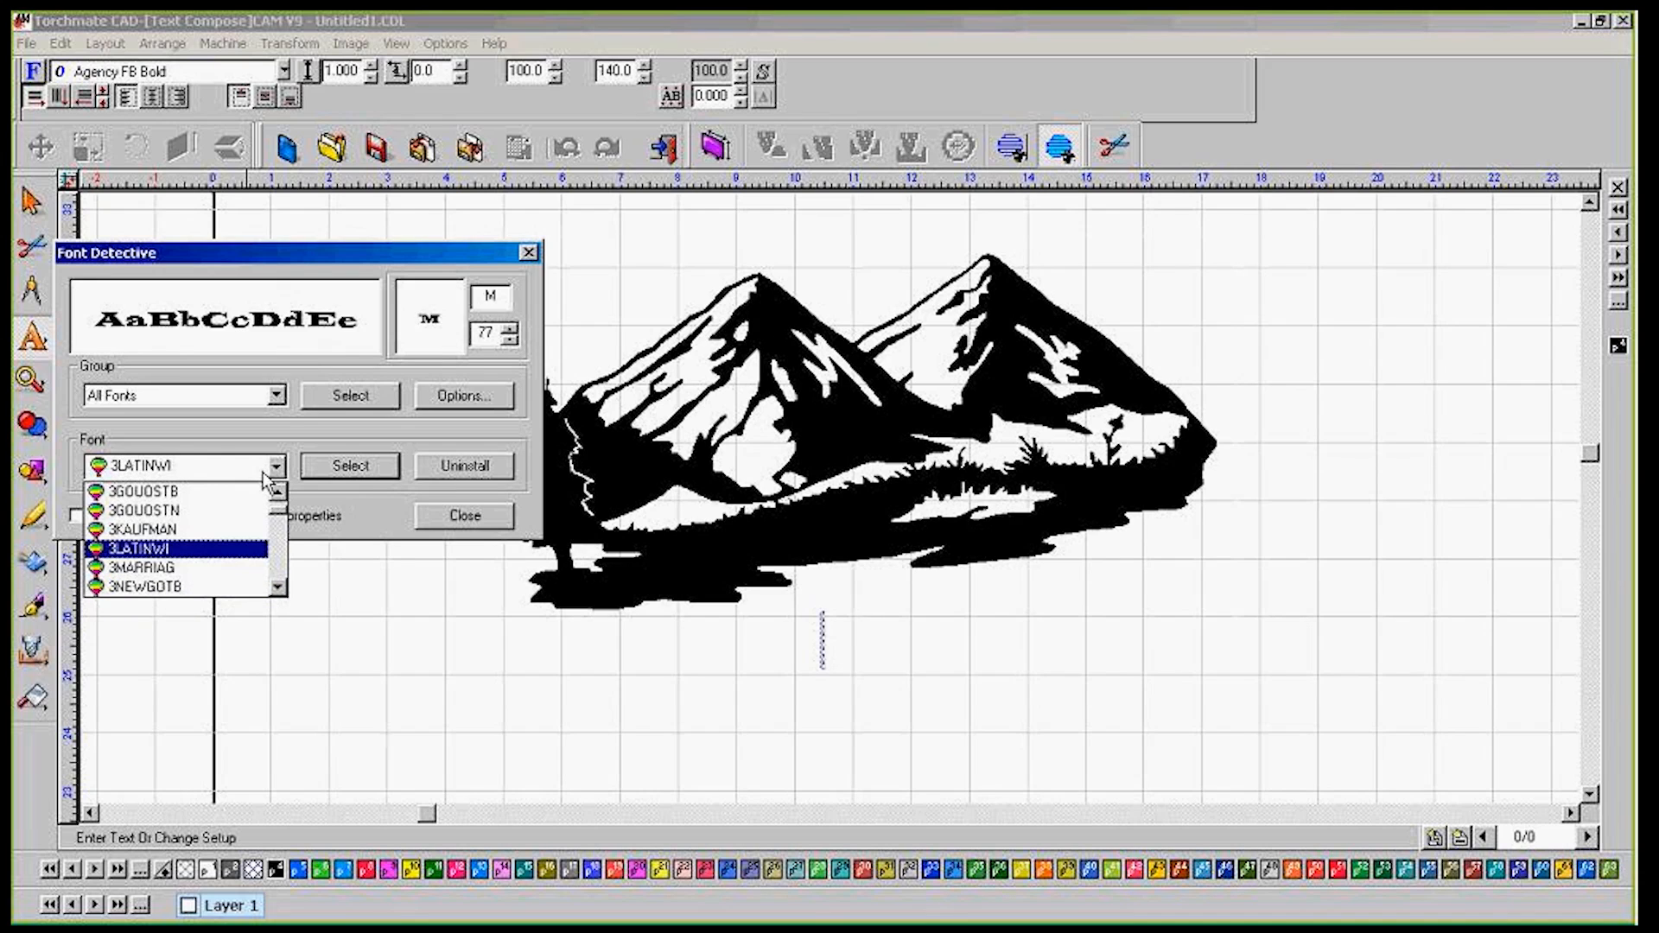
{"action": "left_click", "coordinate": [183, 551]}
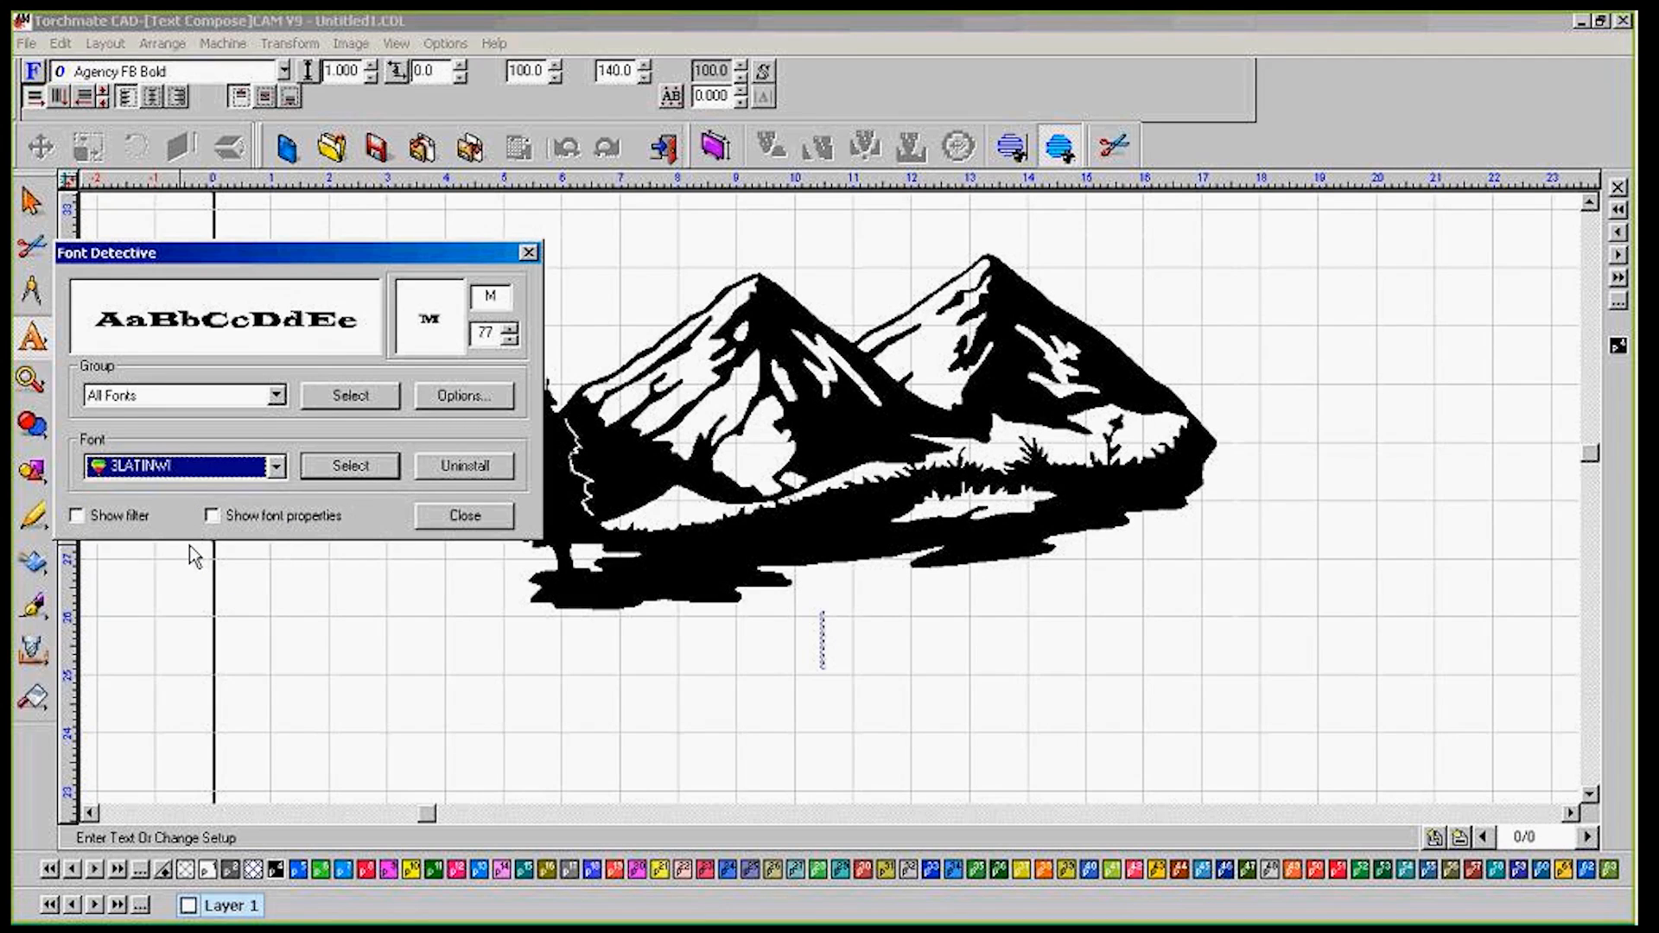
Preview individual characters of the chosen font, including W, and close the font browser
{"action": "double_click", "coordinate": [508, 293]}
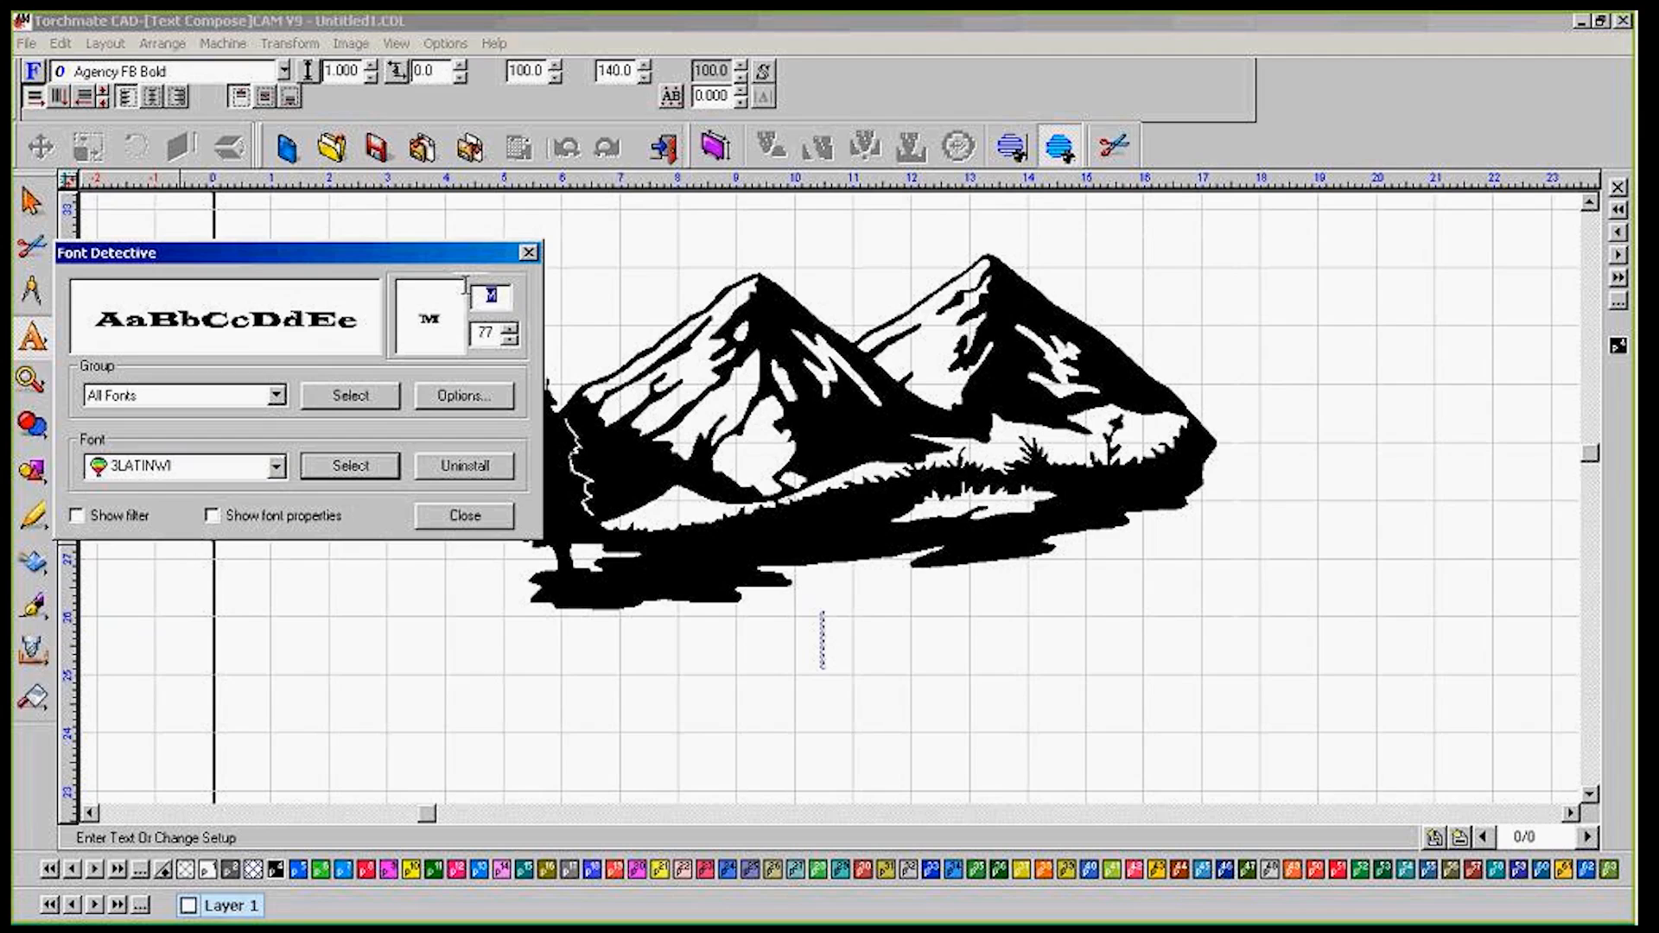
{"action": "type", "text": "W"}
{"action": "left_click", "coordinate": [511, 328]}
{"action": "left_click", "coordinate": [511, 339]}
{"action": "double_click", "coordinate": [490, 332]}
{"action": "type", "text": "1"}
{"action": "type", "text": "69"}
{"action": "key", "text": "Return"}
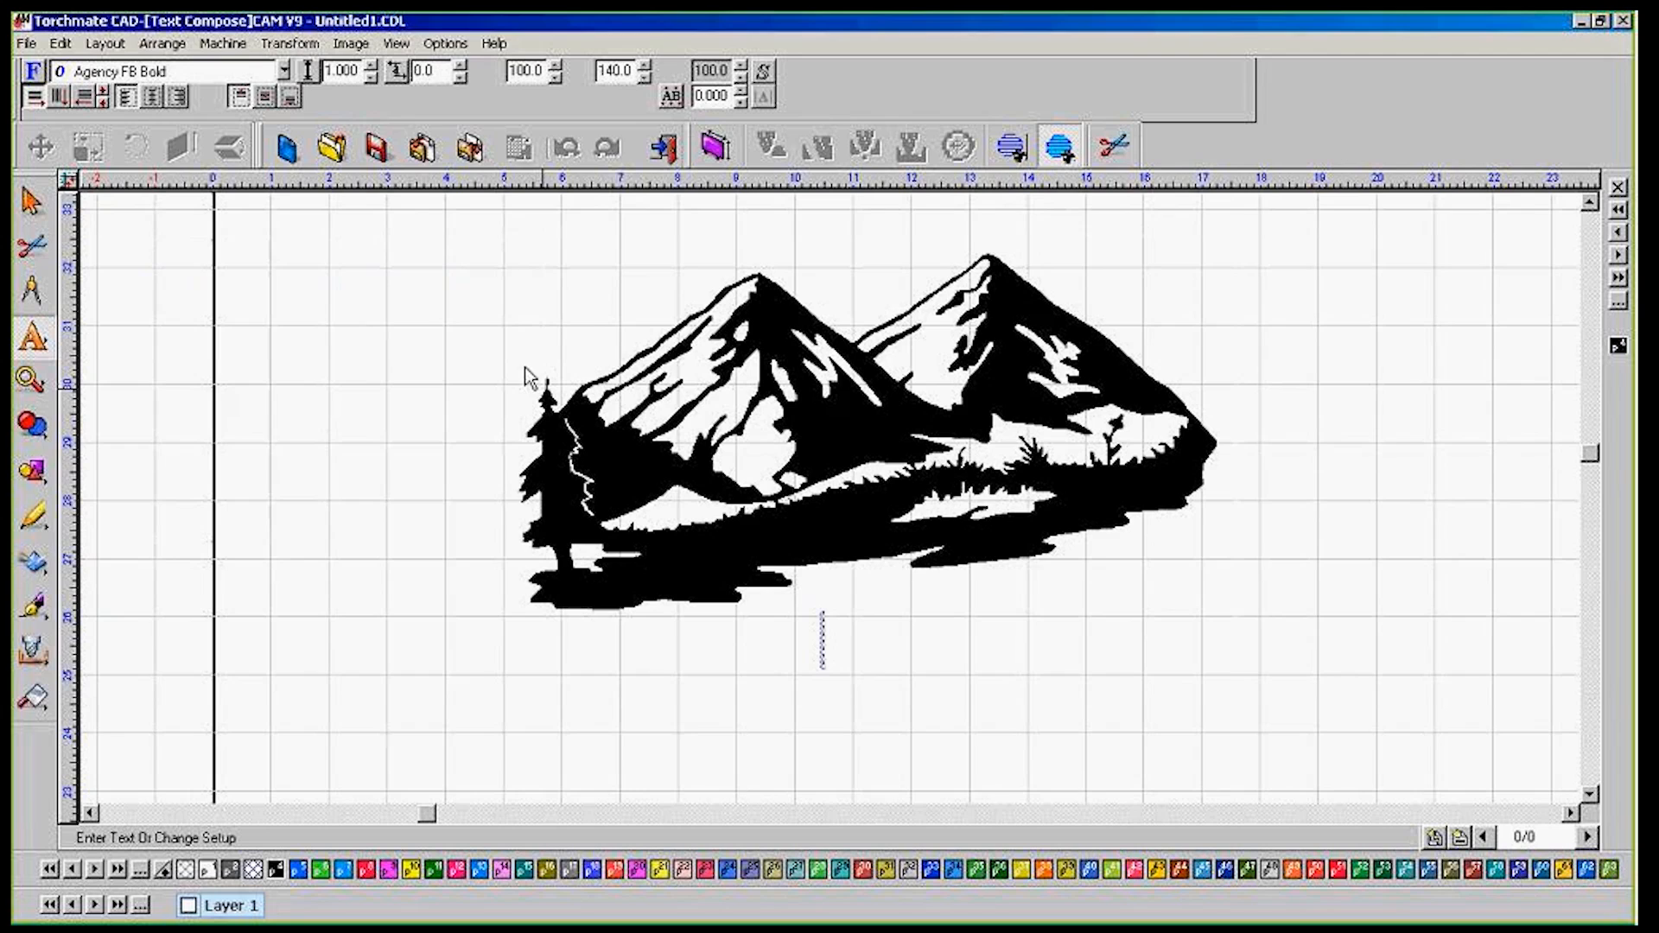
Try to apply the 3LATINWI font to the new text from the font browser
{"action": "left_click", "coordinate": [34, 72]}
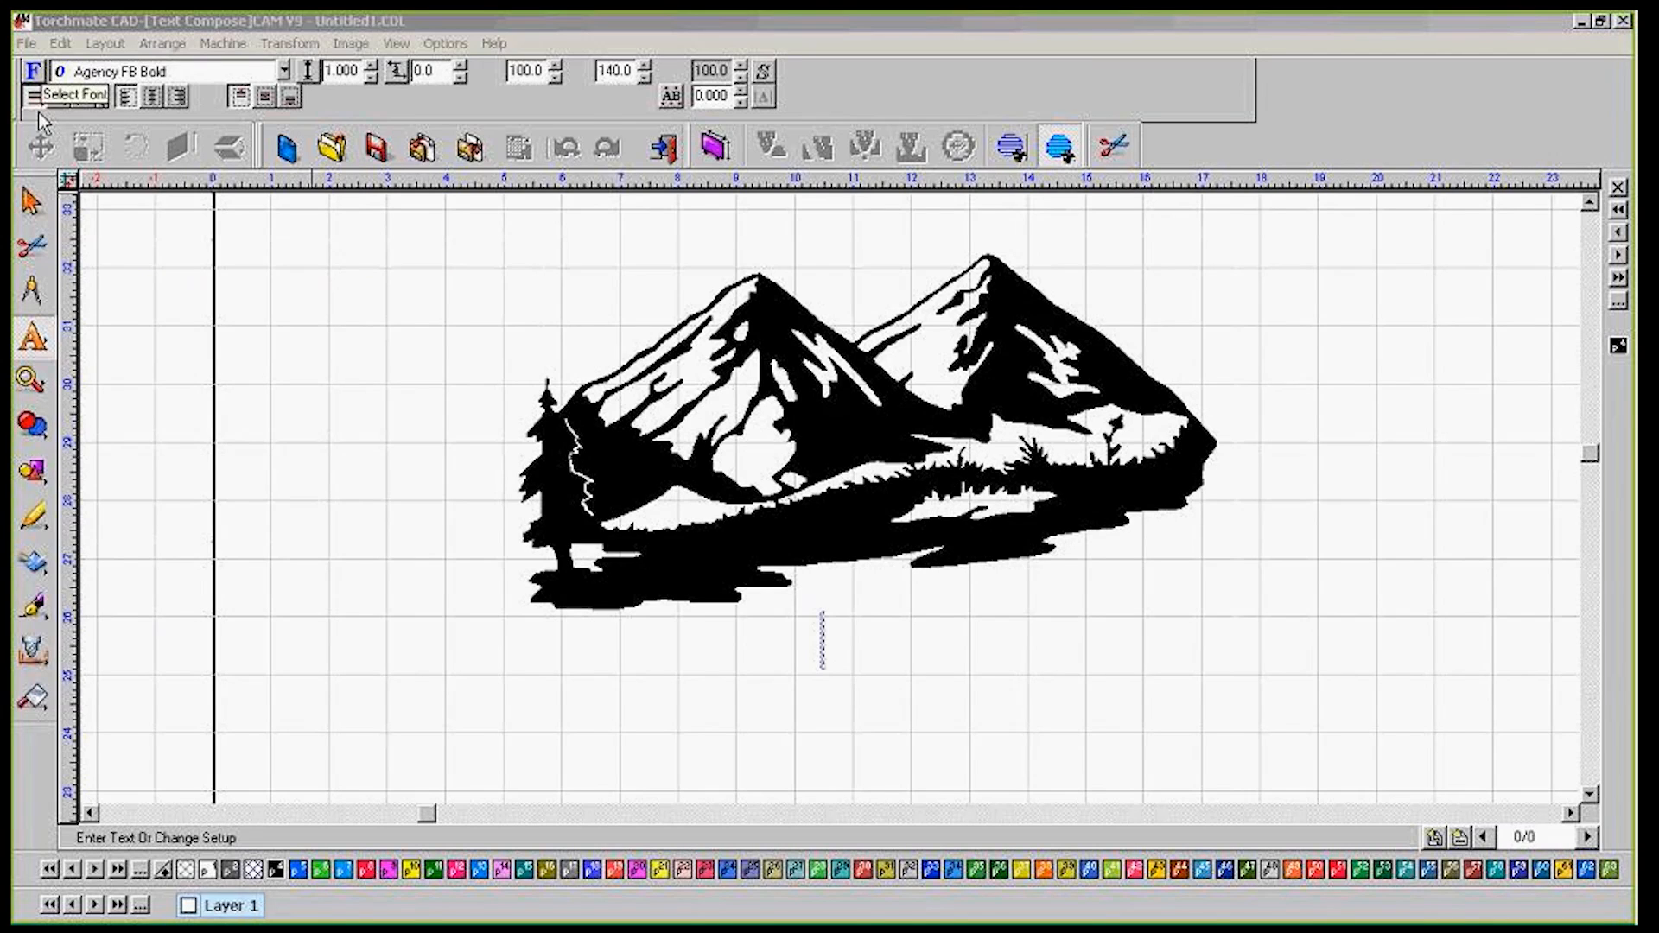
{"action": "left_click", "coordinate": [802, 325]}
{"action": "scroll", "coordinate": [688, 406], "scroll_direction": "down", "scroll_amount": 5}
{"action": "scroll", "coordinate": [689, 406], "scroll_direction": "down", "scroll_amount": 10}
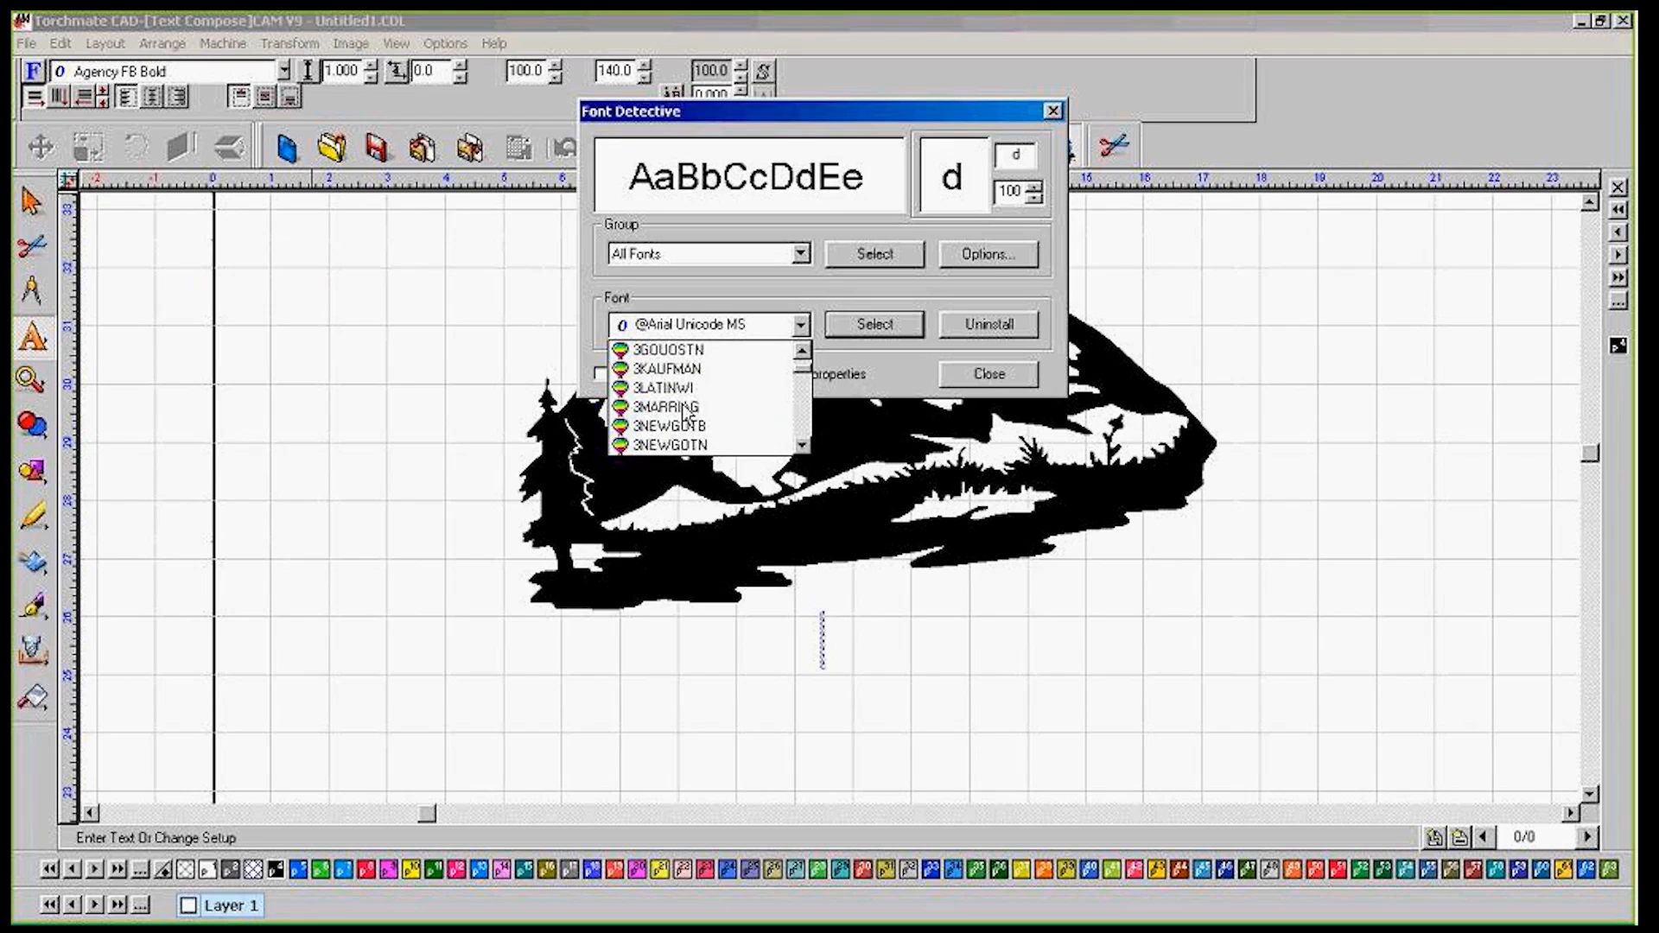
{"action": "scroll", "coordinate": [682, 423], "scroll_direction": "up", "scroll_amount": 1}
{"action": "left_click", "coordinate": [671, 445]}
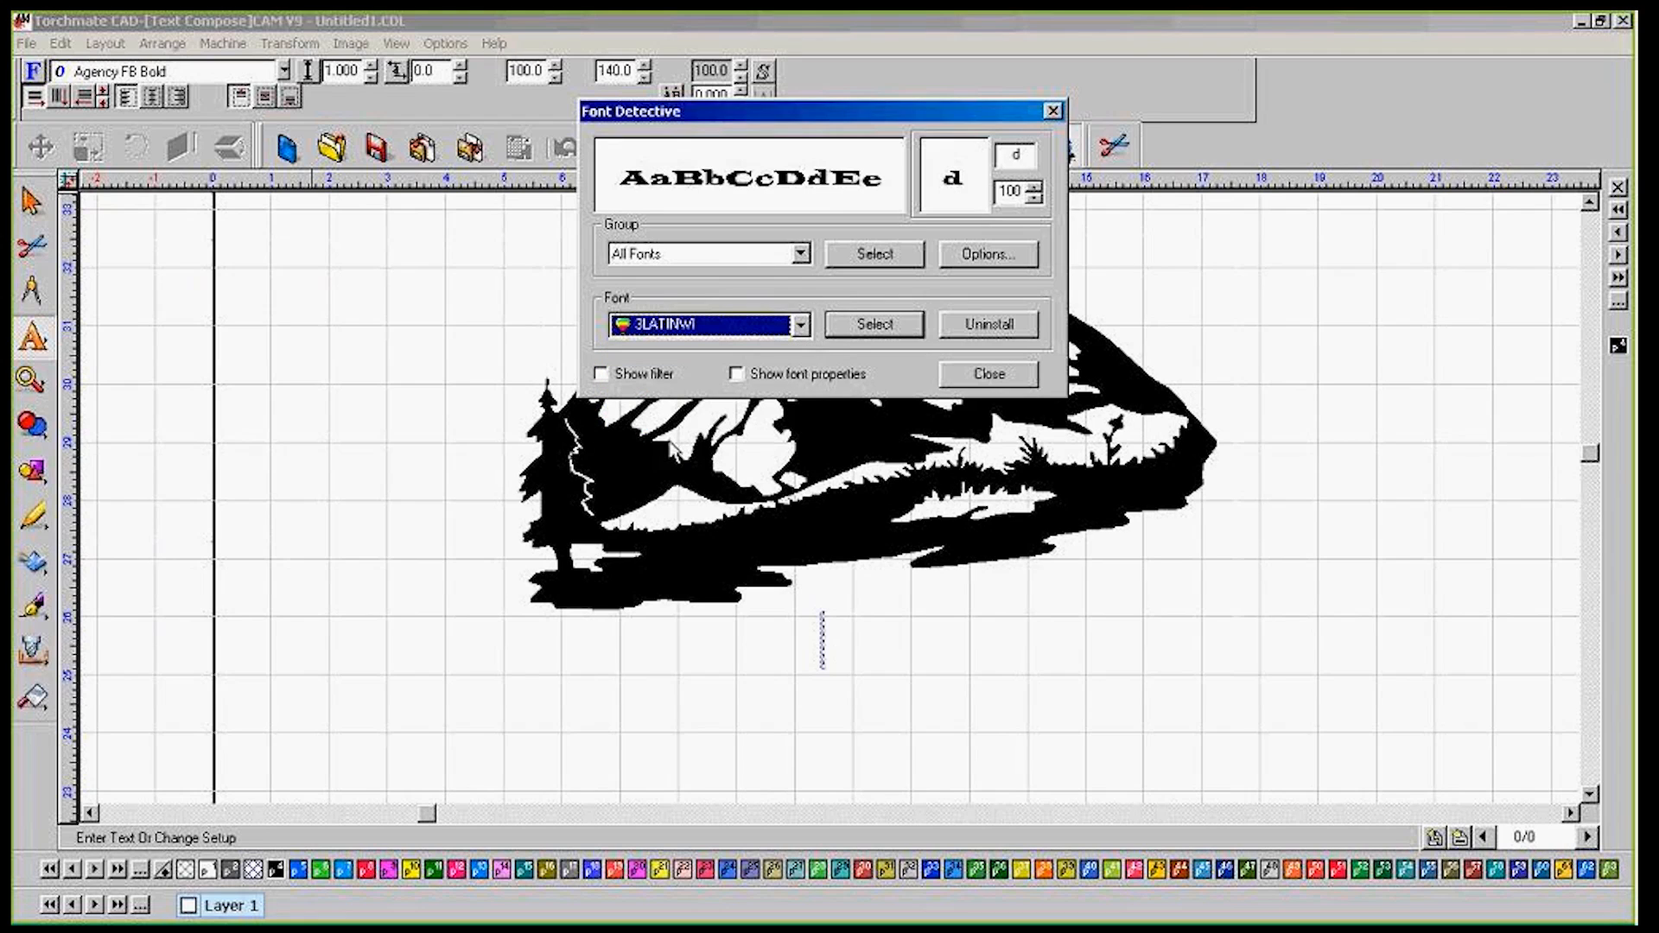
{"action": "left_click", "coordinate": [868, 325]}
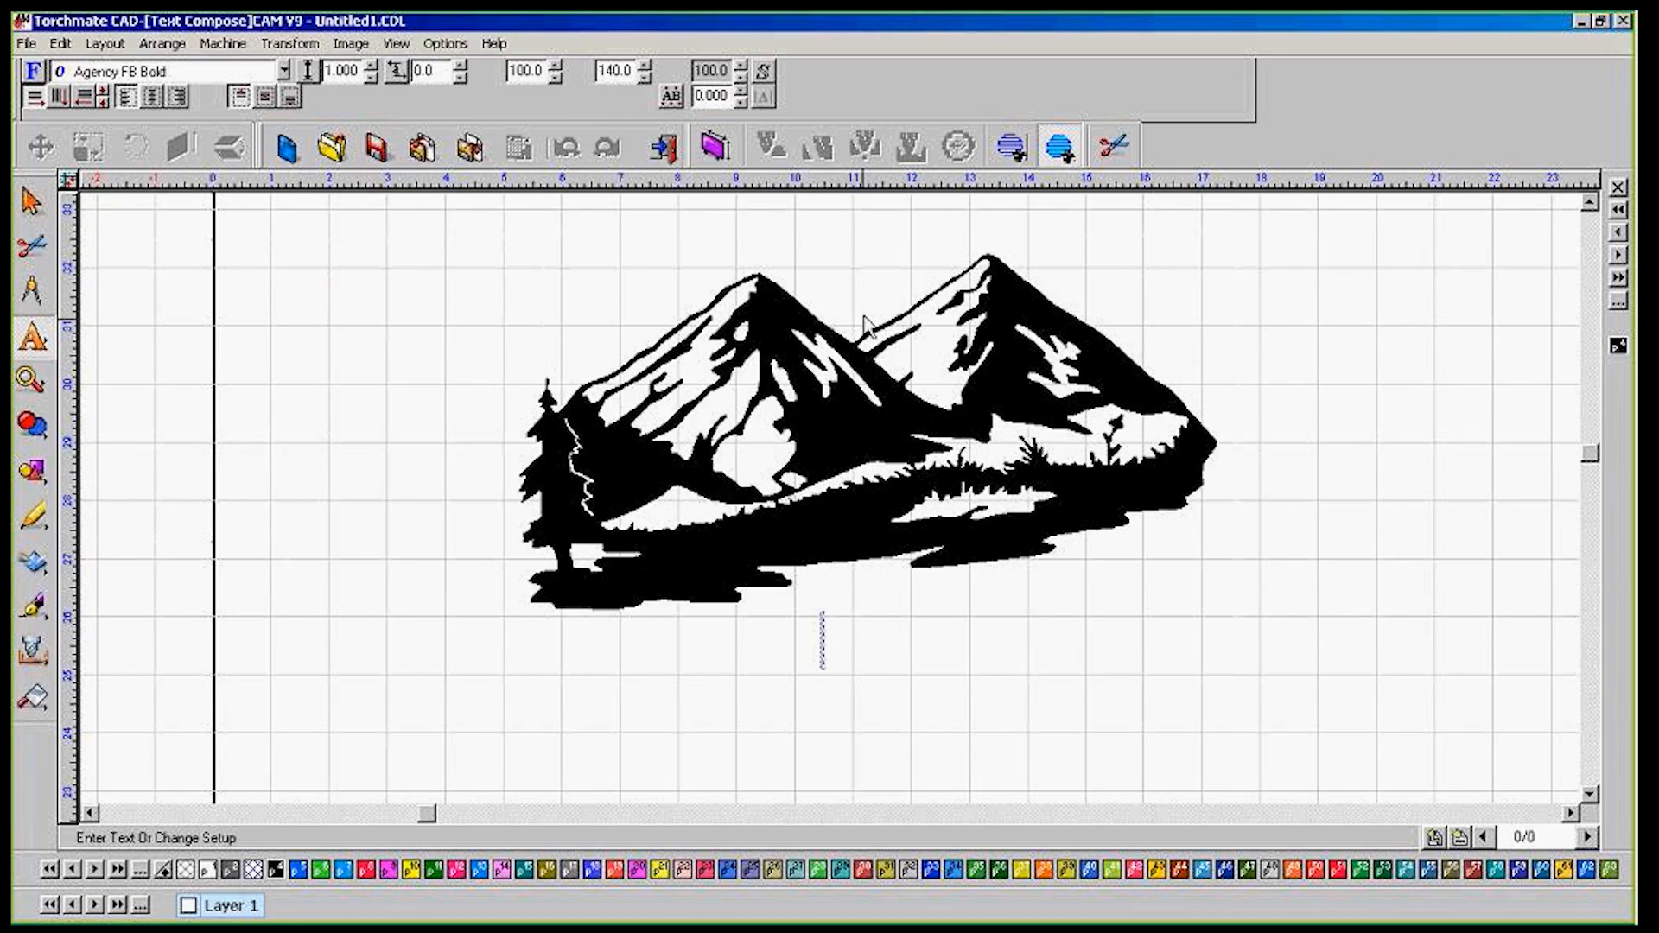
Enter the text WELCOME below the mountain artwork in Agency FB Bold
{"action": "left_click", "coordinate": [283, 70]}
{"action": "left_click", "coordinate": [283, 70]}
{"action": "type", "text": "WELCOME"}
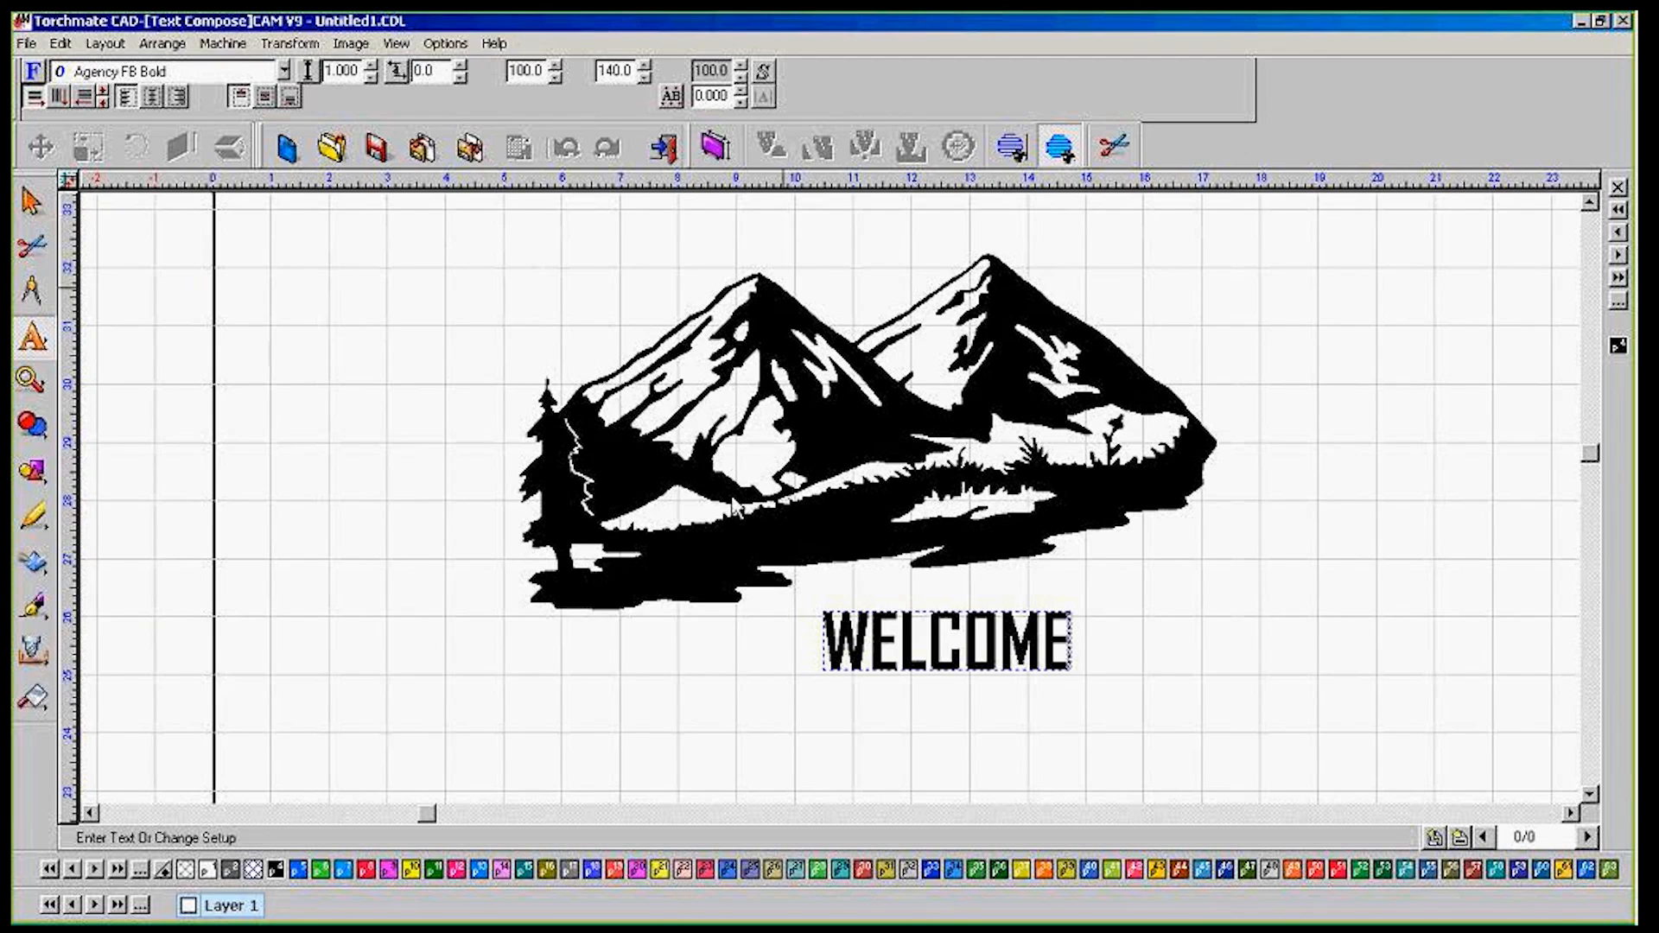
Enlarge the WELCOME text to about 6.37 in wide and 1.66 in tall
{"action": "left_click", "coordinate": [34, 204]}
{"action": "left_click_drag", "start_coordinate": [1070, 610], "coordinate": [1187, 585]}
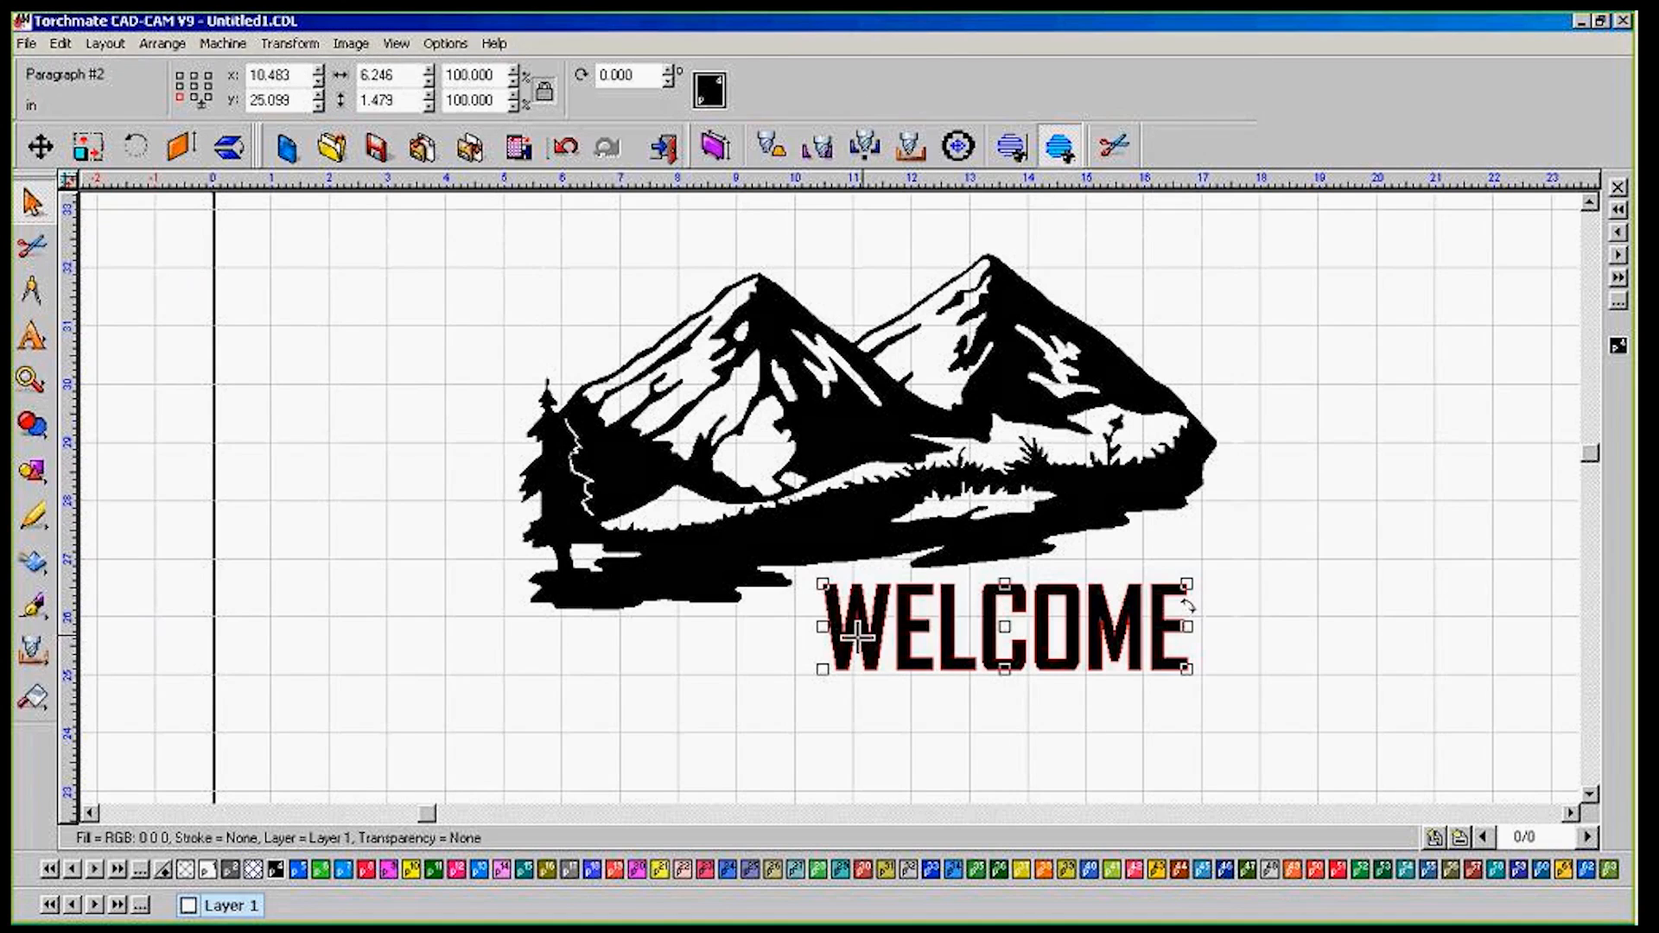
{"action": "left_click_drag", "start_coordinate": [836, 629], "coordinate": [829, 629]}
{"action": "left_click_drag", "start_coordinate": [1001, 670], "coordinate": [1000, 682]}
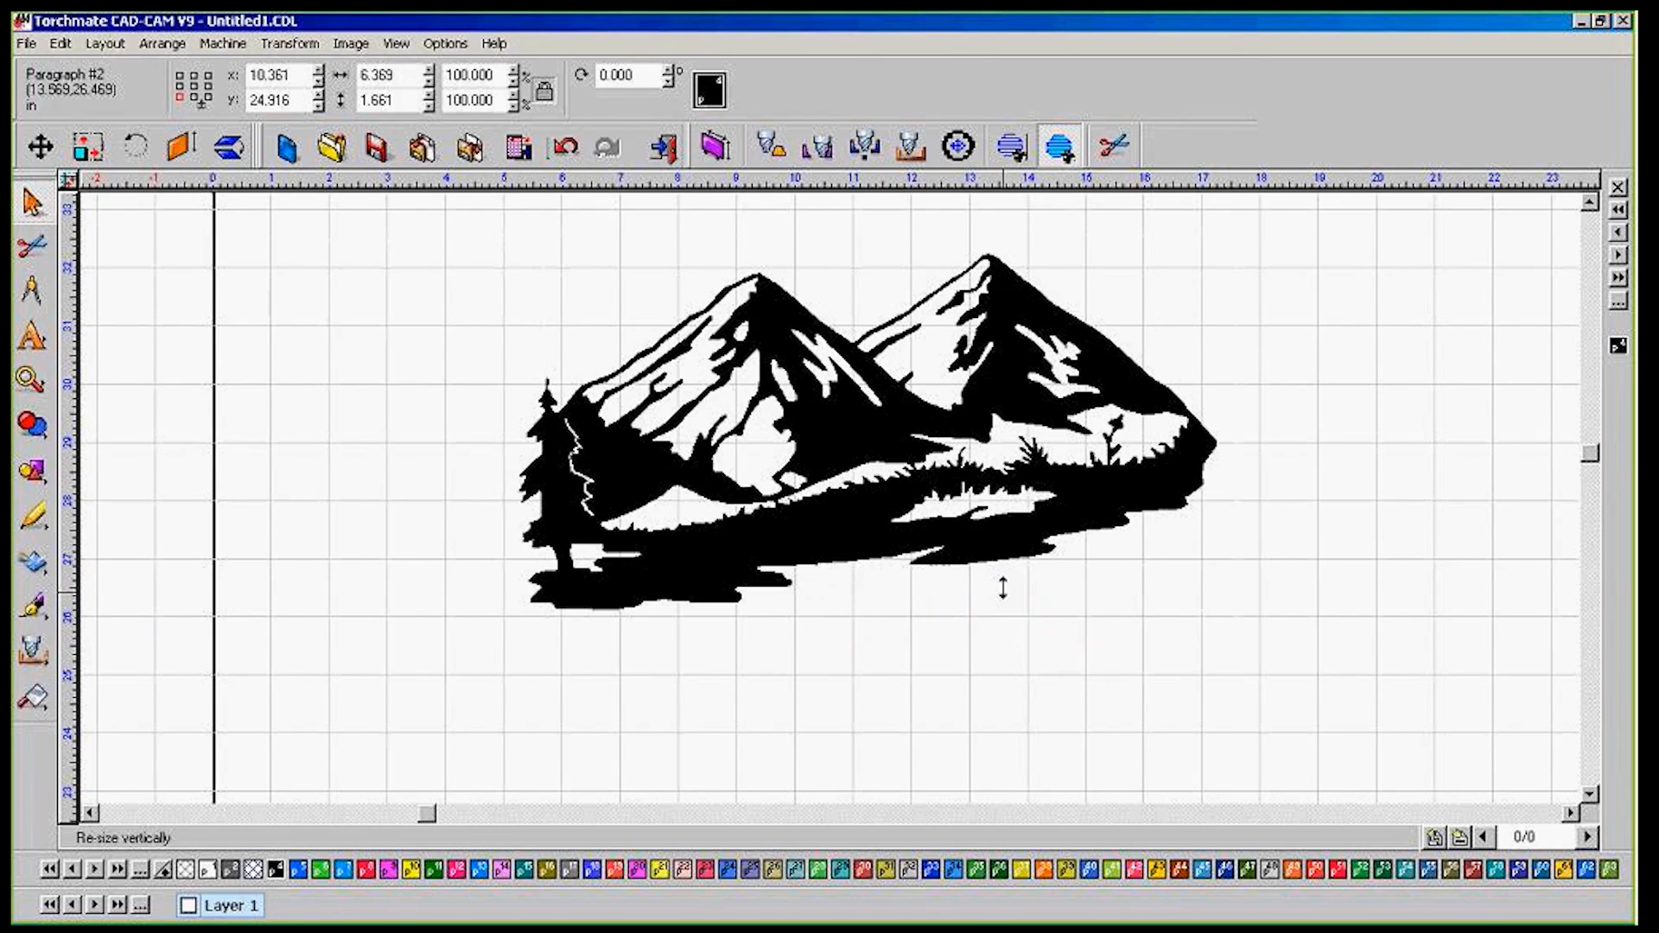
Resize the WELCOME text to about 6.66 in by 1.72 in and move it up to overlap the mountain's lower edge
{"action": "left_click", "coordinate": [1004, 590]}
{"action": "mouse_move", "coordinate": [1004, 586]}
{"action": "left_mouse_down"}
{"action": "mouse_move", "coordinate": [1028, 633]}
{"action": "mouse_move", "coordinate": [1037, 587]}
{"action": "mouse_move", "coordinate": [976, 586]}
{"action": "mouse_move", "coordinate": [991, 587]}
{"action": "left_mouse_up"}
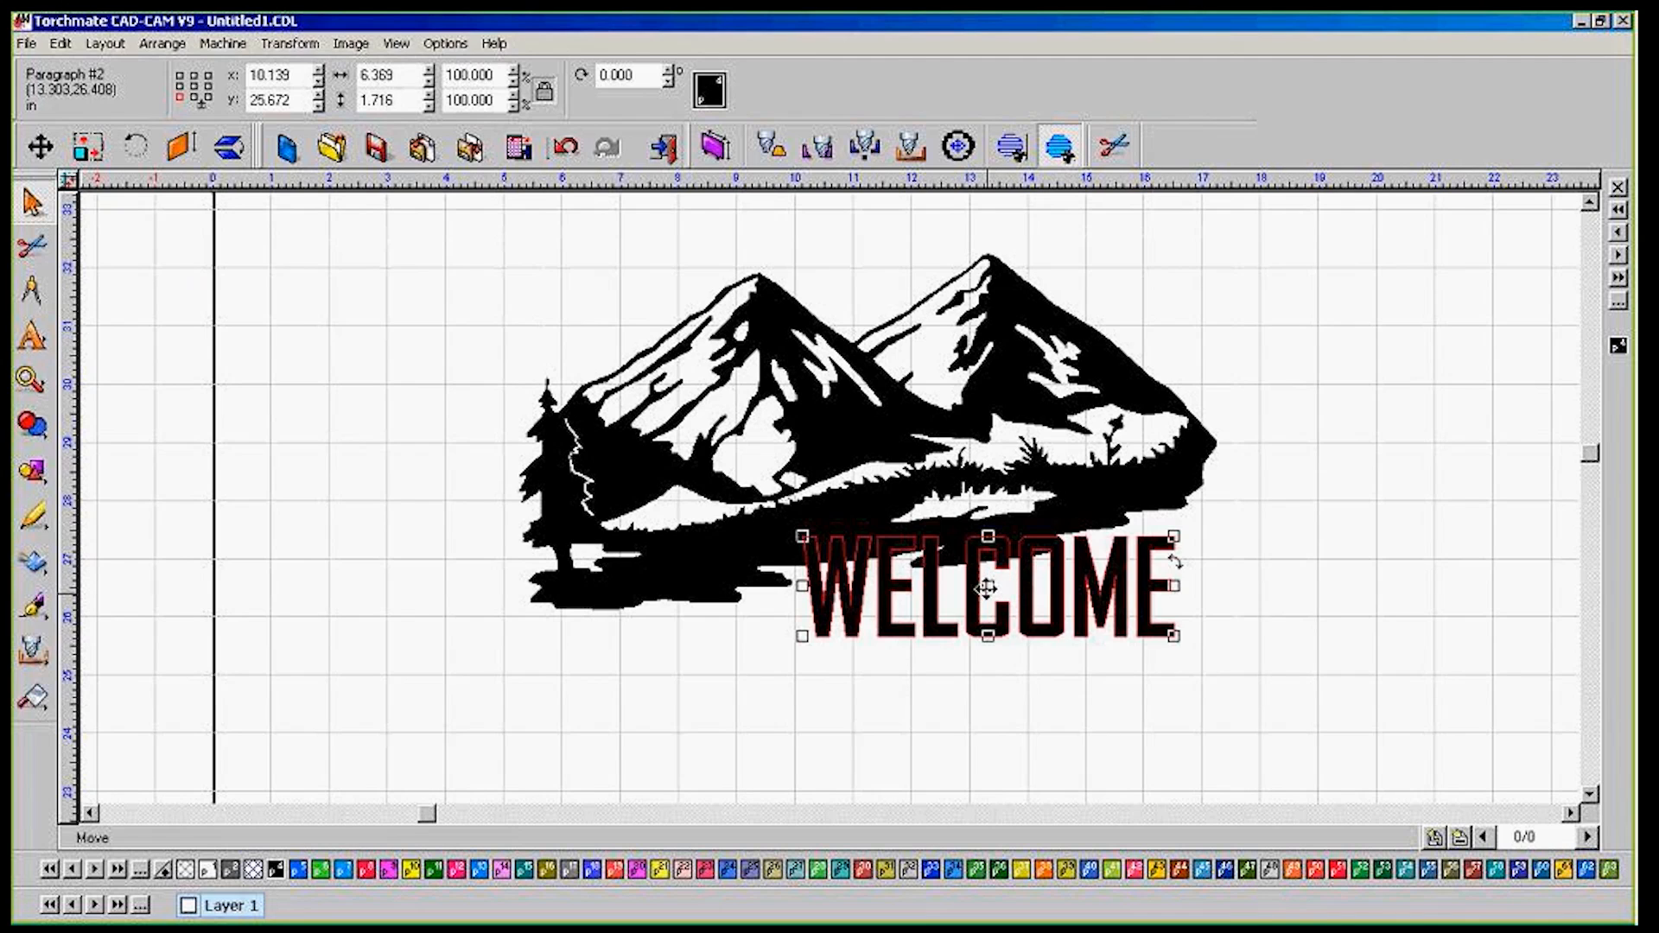
{"action": "left_click_drag", "start_coordinate": [986, 587], "coordinate": [1036, 571]}
{"action": "left_click_drag", "start_coordinate": [1179, 577], "coordinate": [1200, 588]}
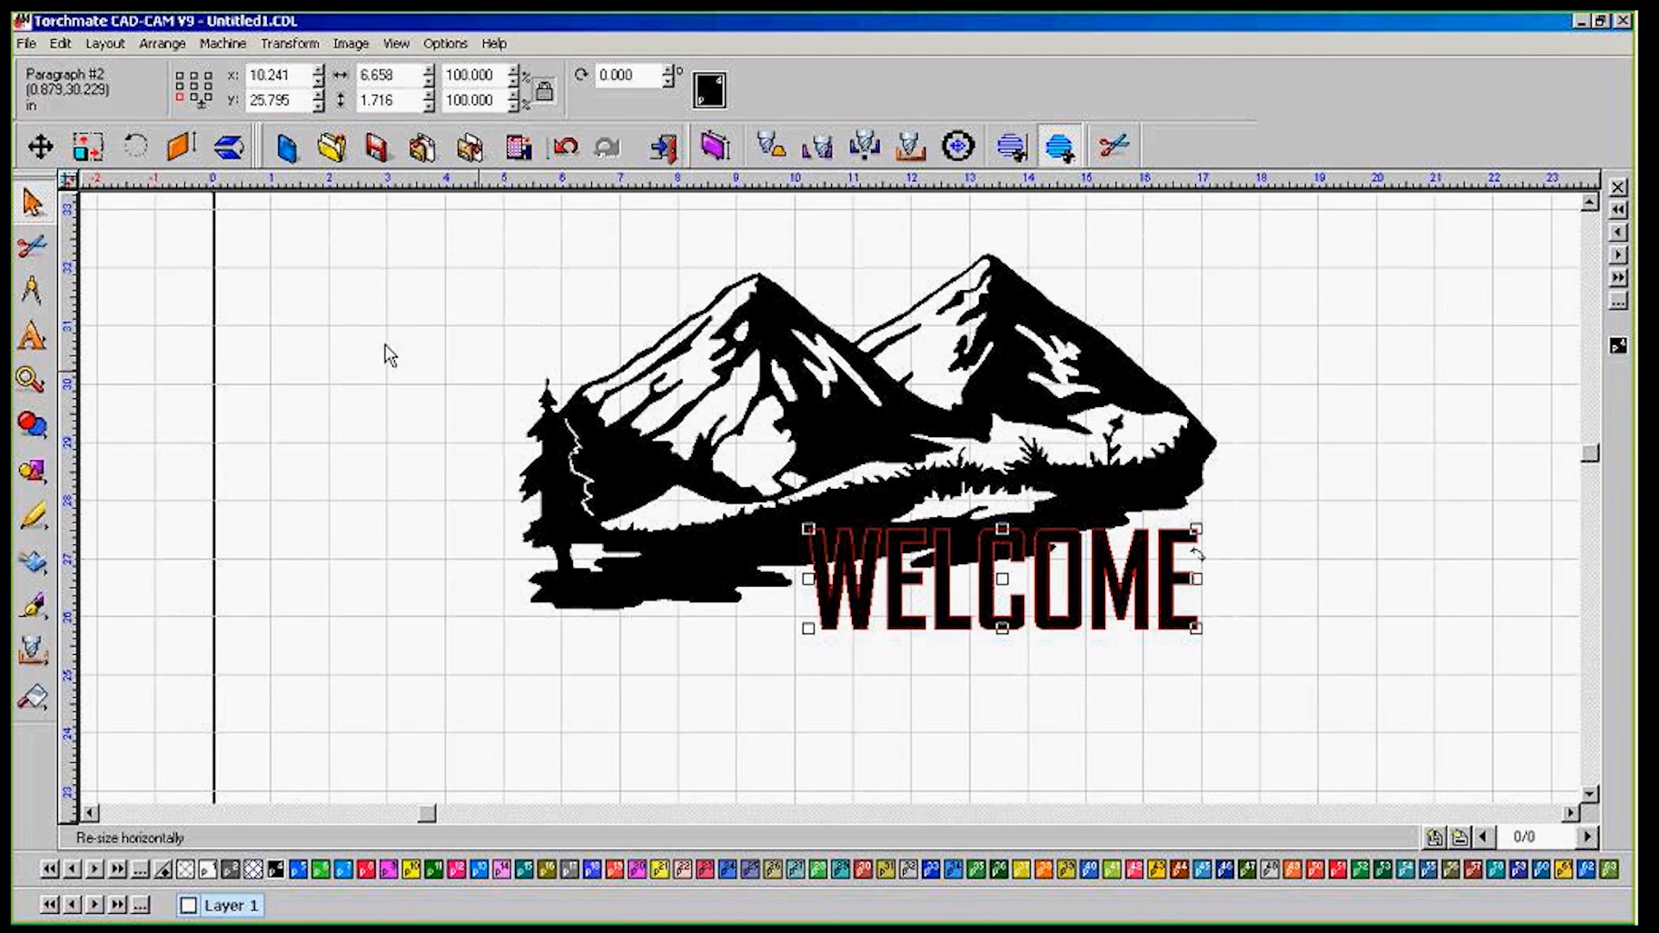
Start the arc drawing tool and turn off the fill display so the artwork and text are drawn as outlines
{"action": "left_click", "coordinate": [39, 477]}
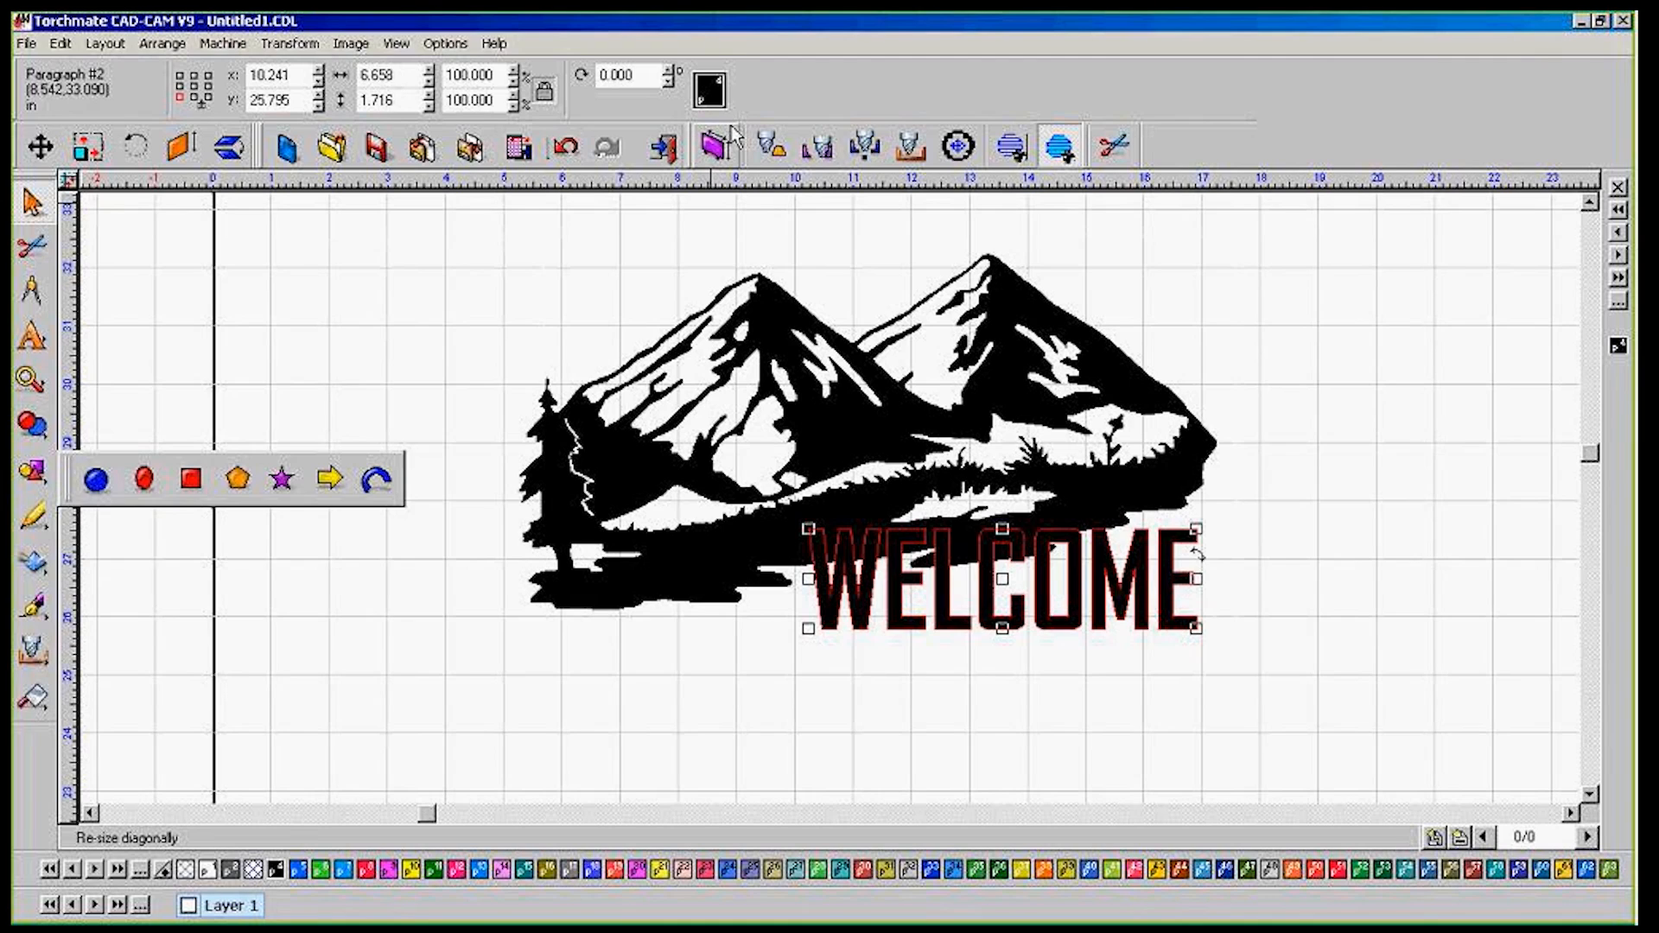
{"action": "mouse_move", "coordinate": [38, 540]}
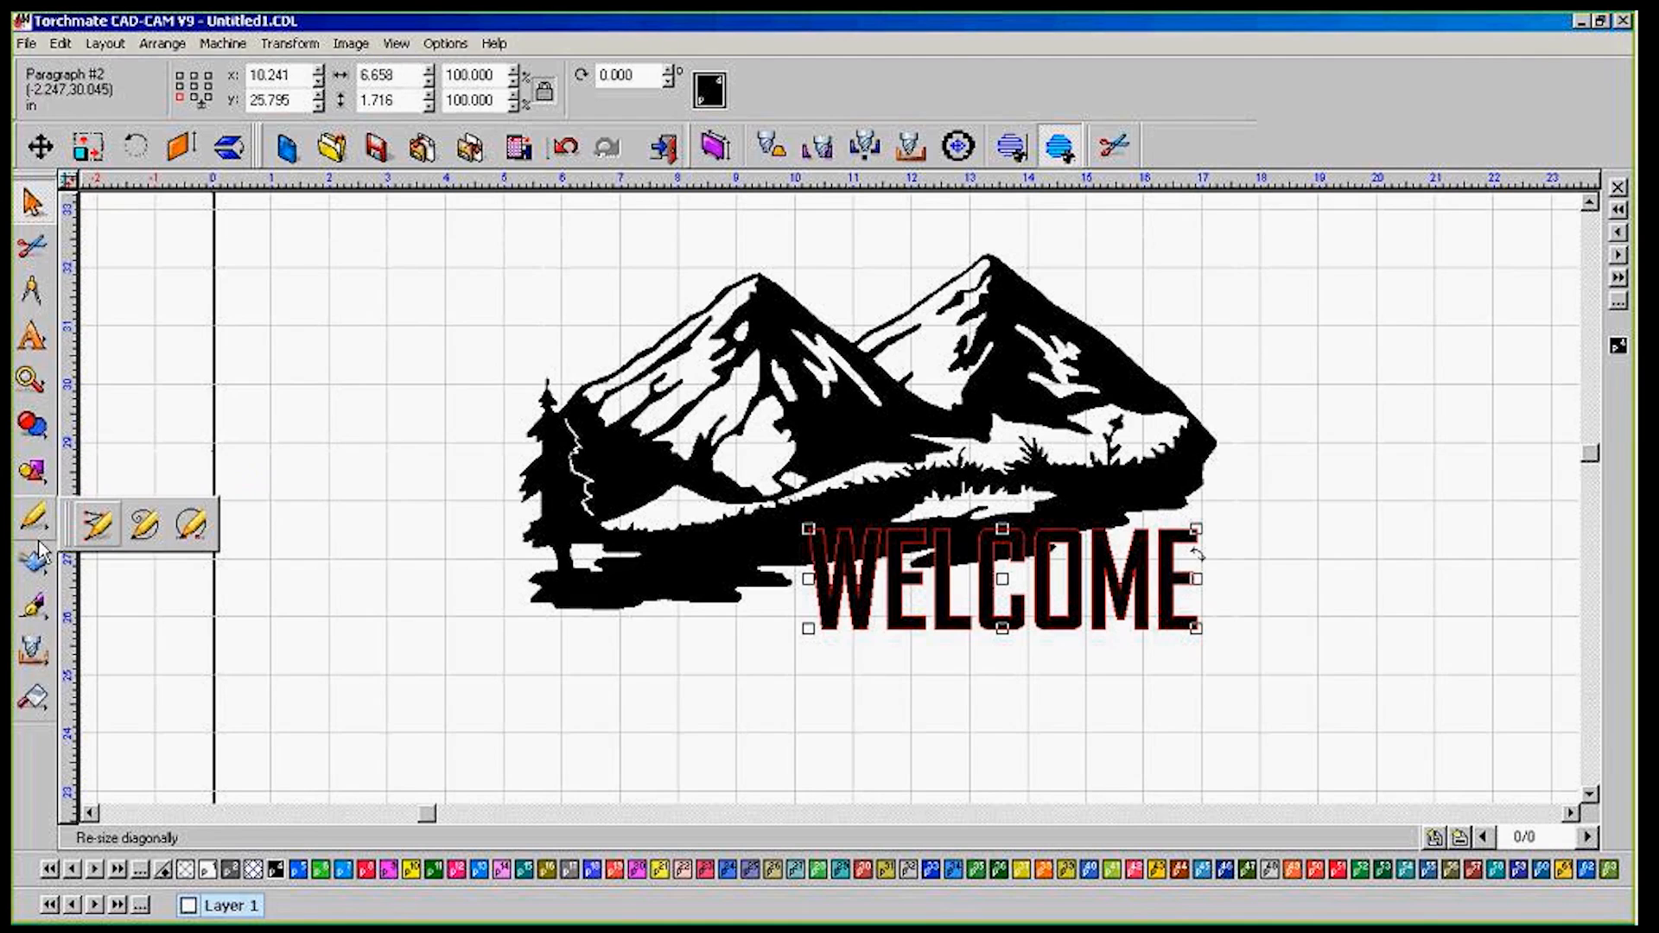
{"action": "left_click", "coordinate": [182, 539]}
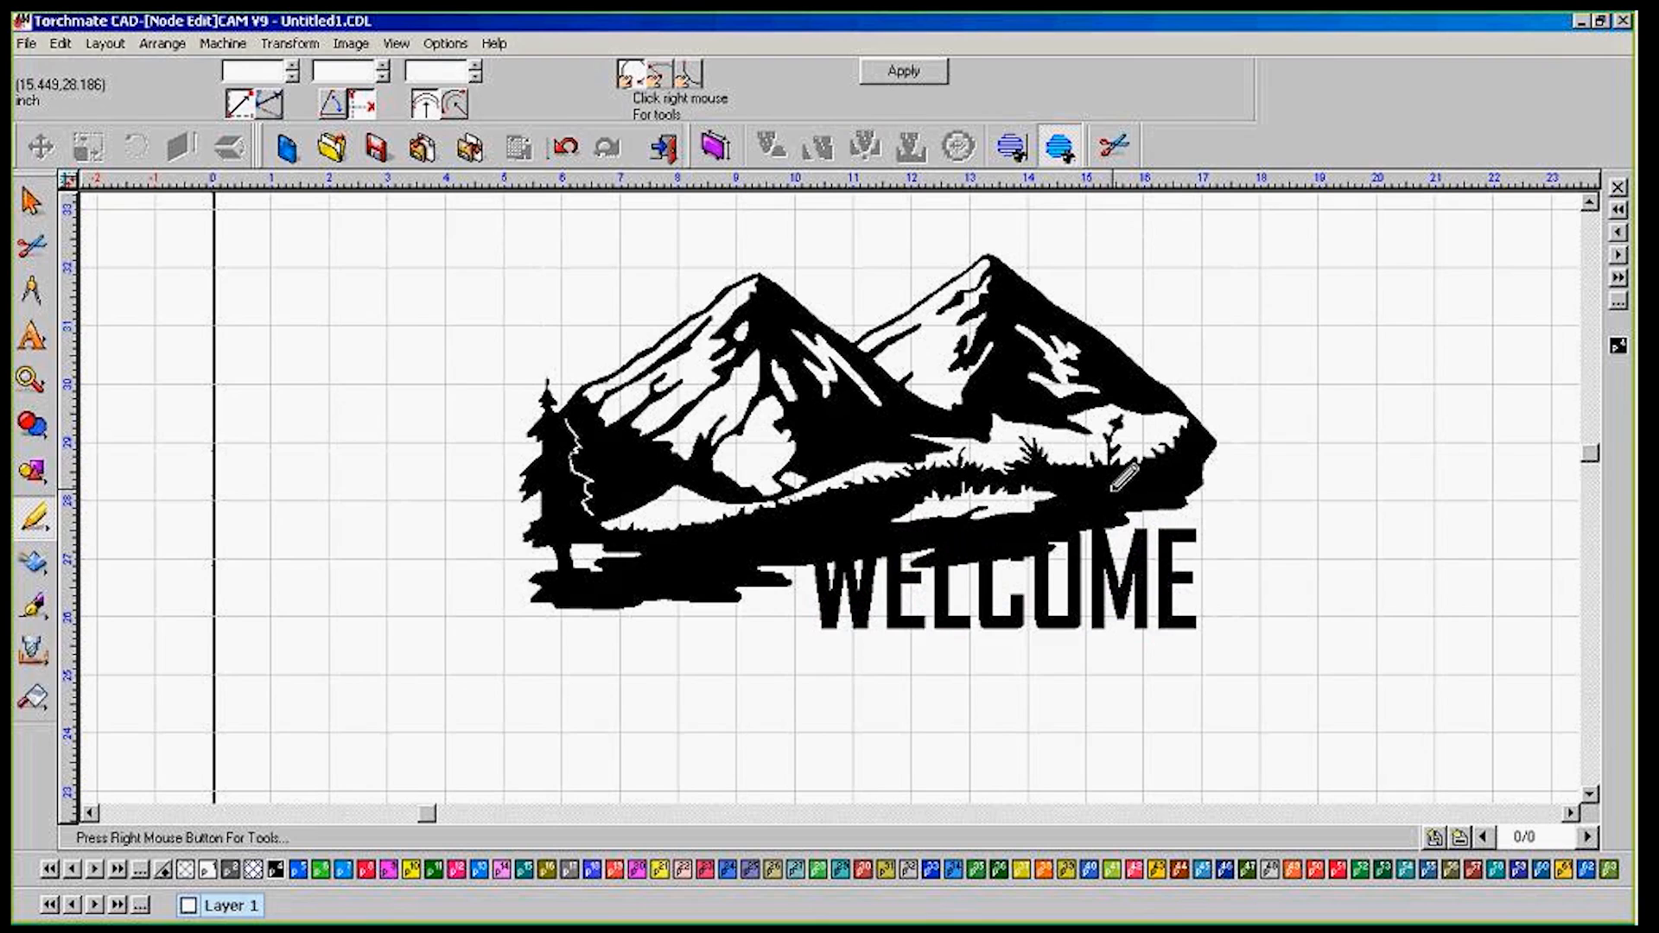
{"action": "key", "text": "F9"}
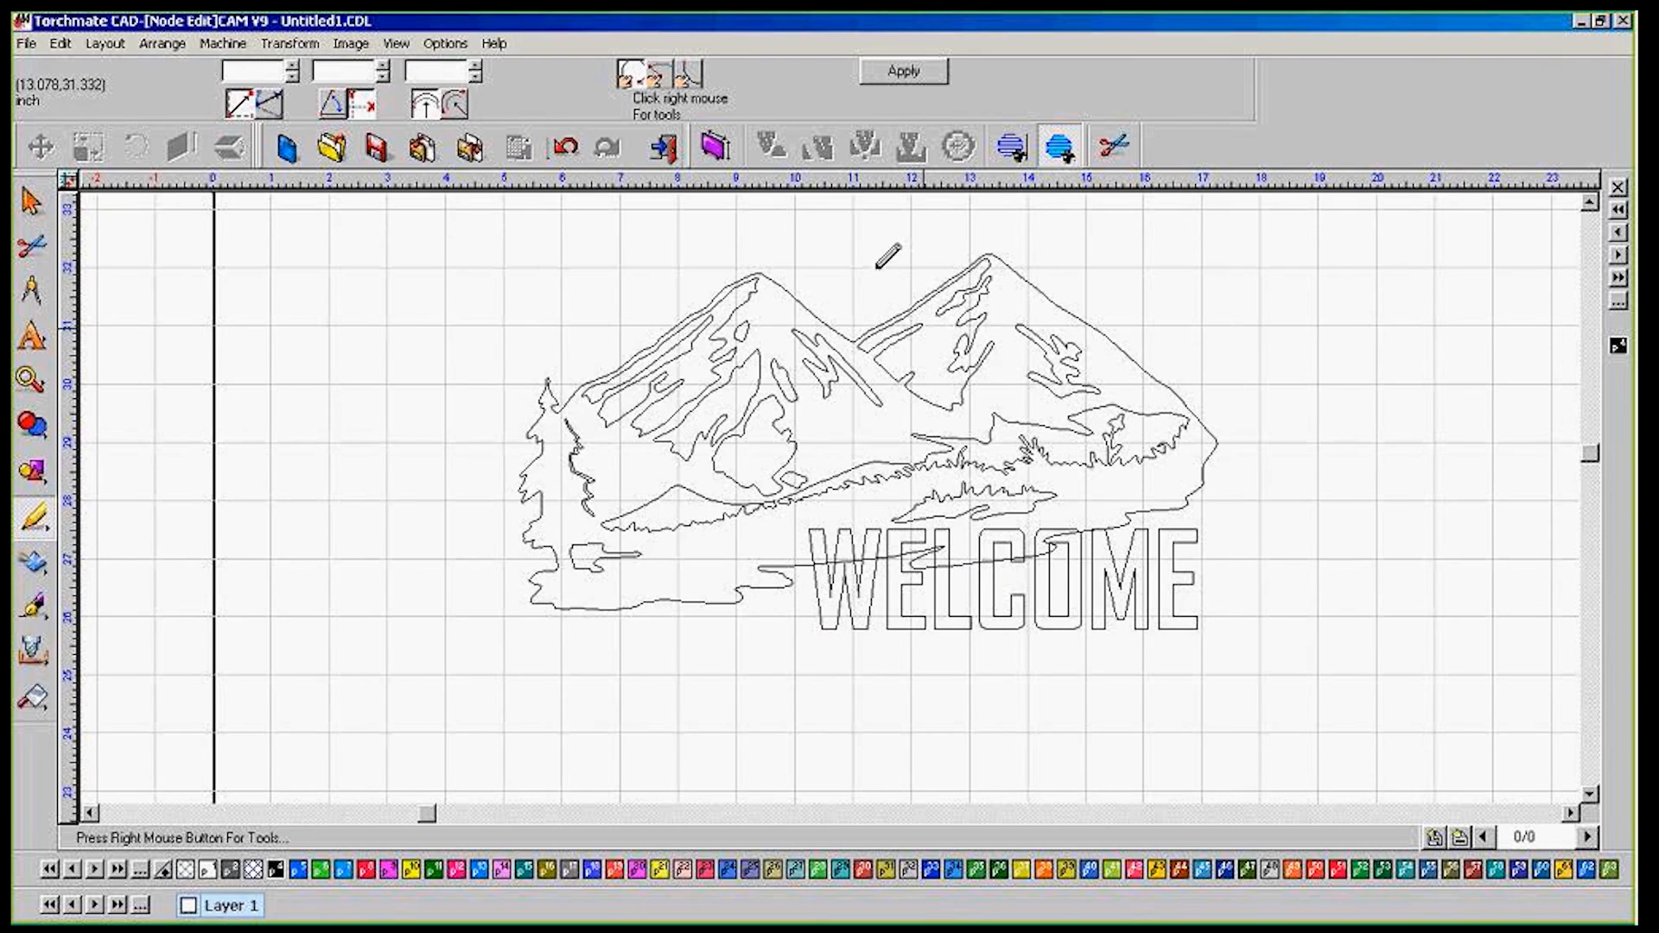
{"action": "left_click", "coordinate": [396, 45]}
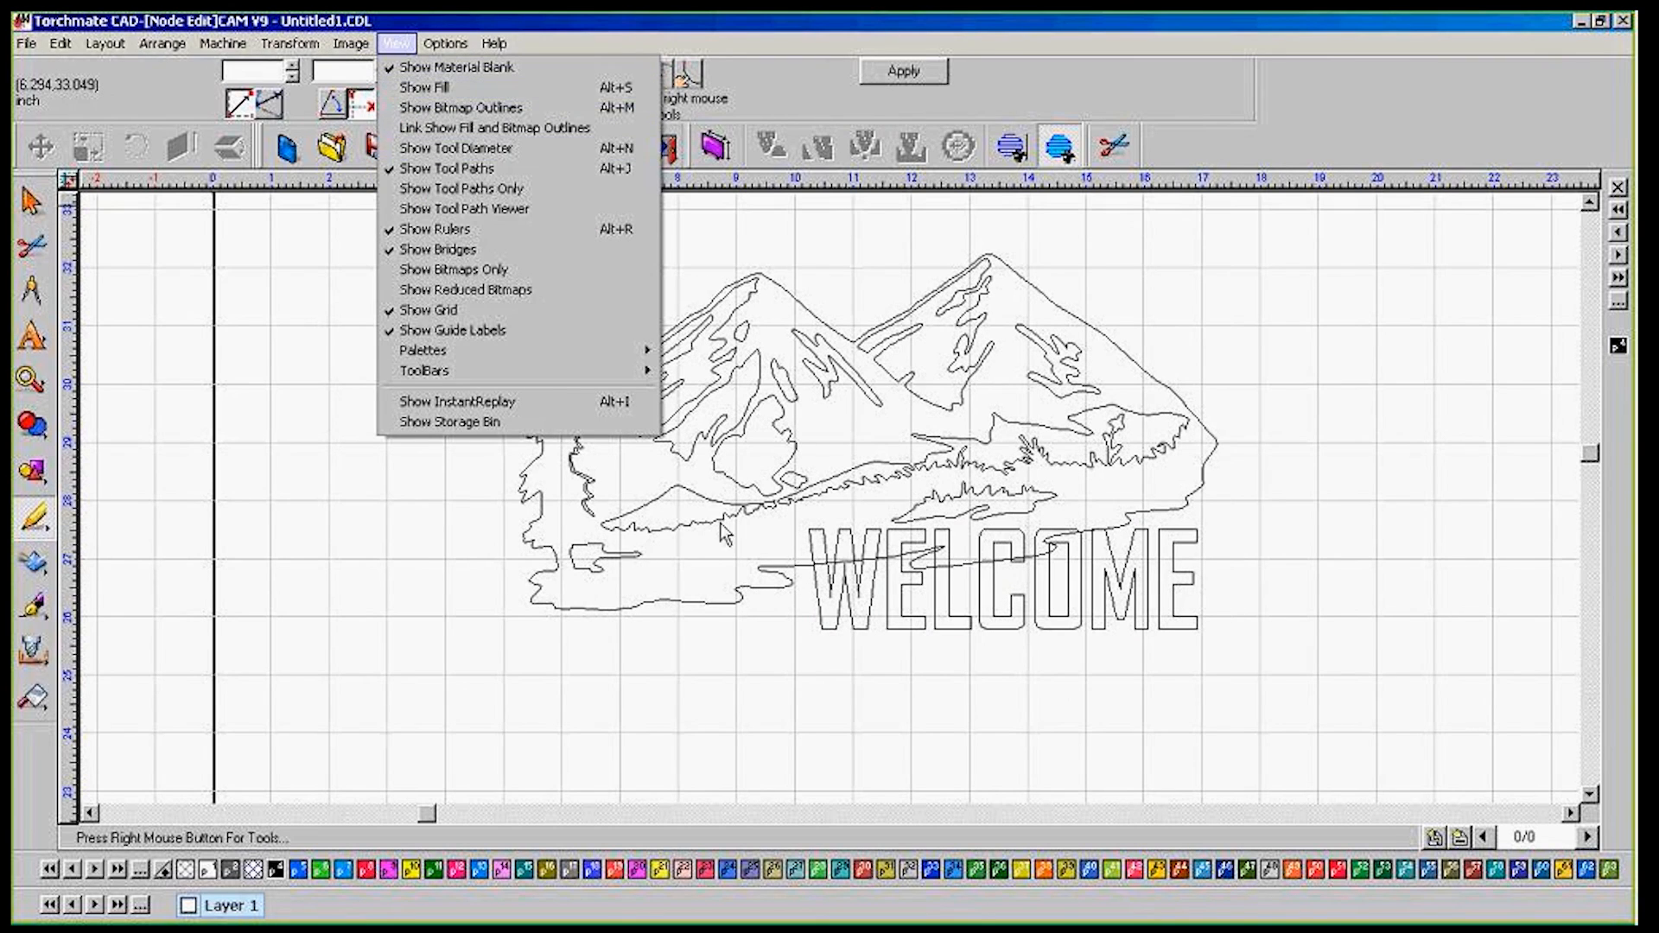
{"action": "left_click", "coordinate": [1340, 64]}
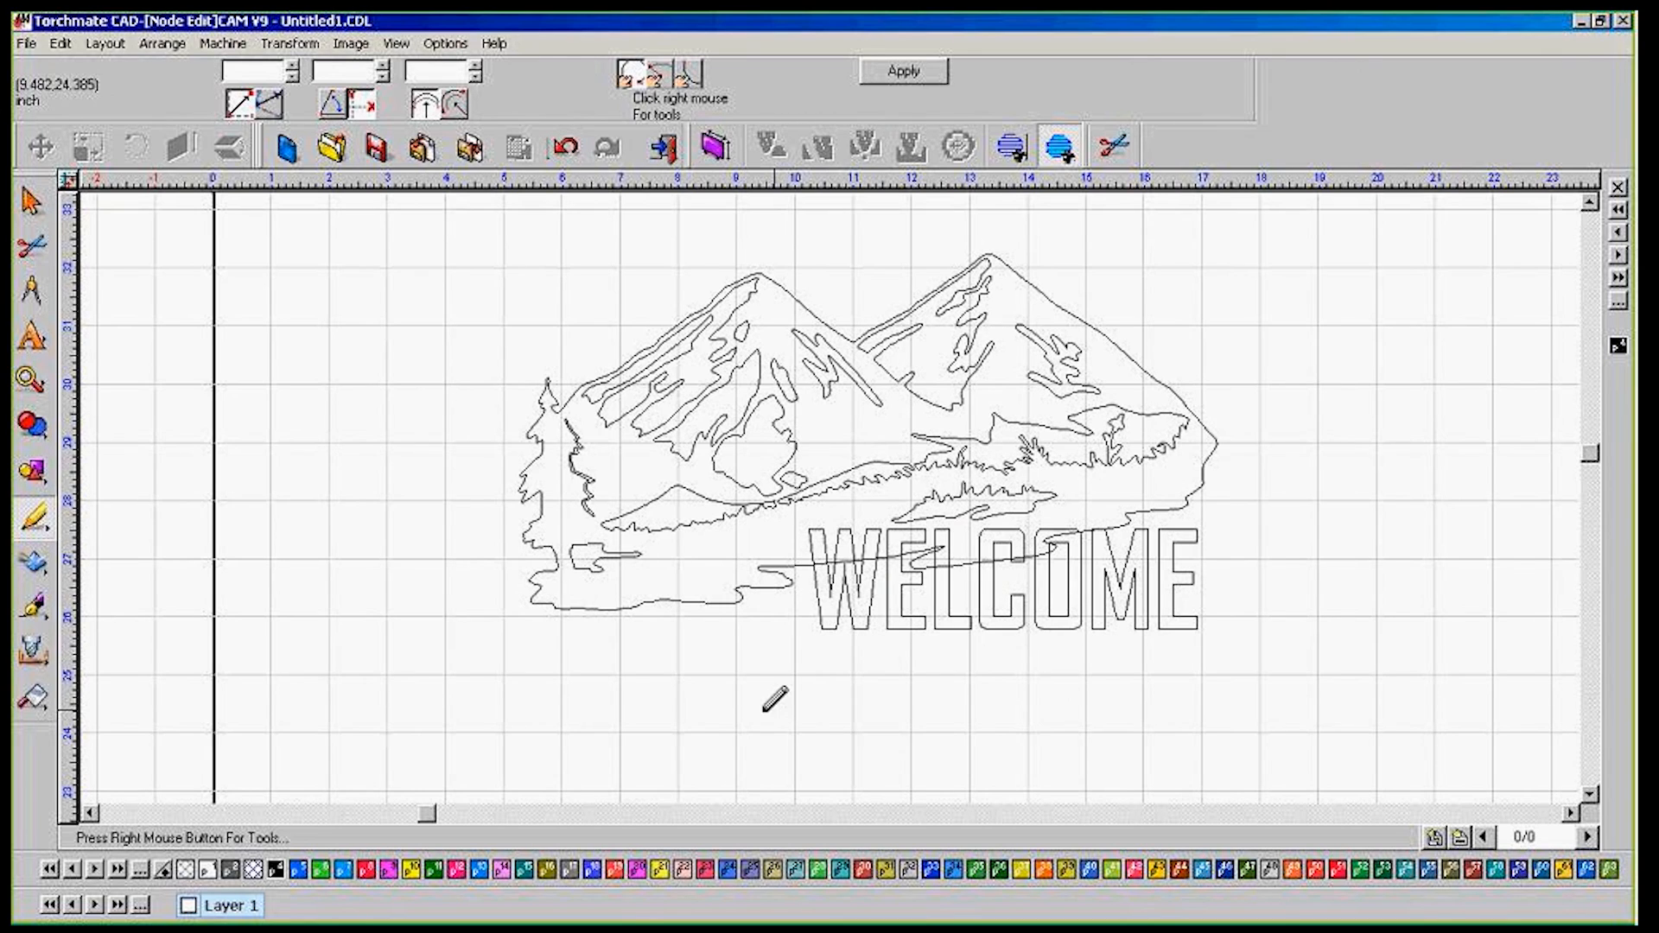
Draw a practice path of two curved segments meeting at a corner in the empty space beside the mountain artwork
{"action": "left_click", "coordinate": [1569, 812]}
{"action": "left_click", "coordinate": [1569, 812]}
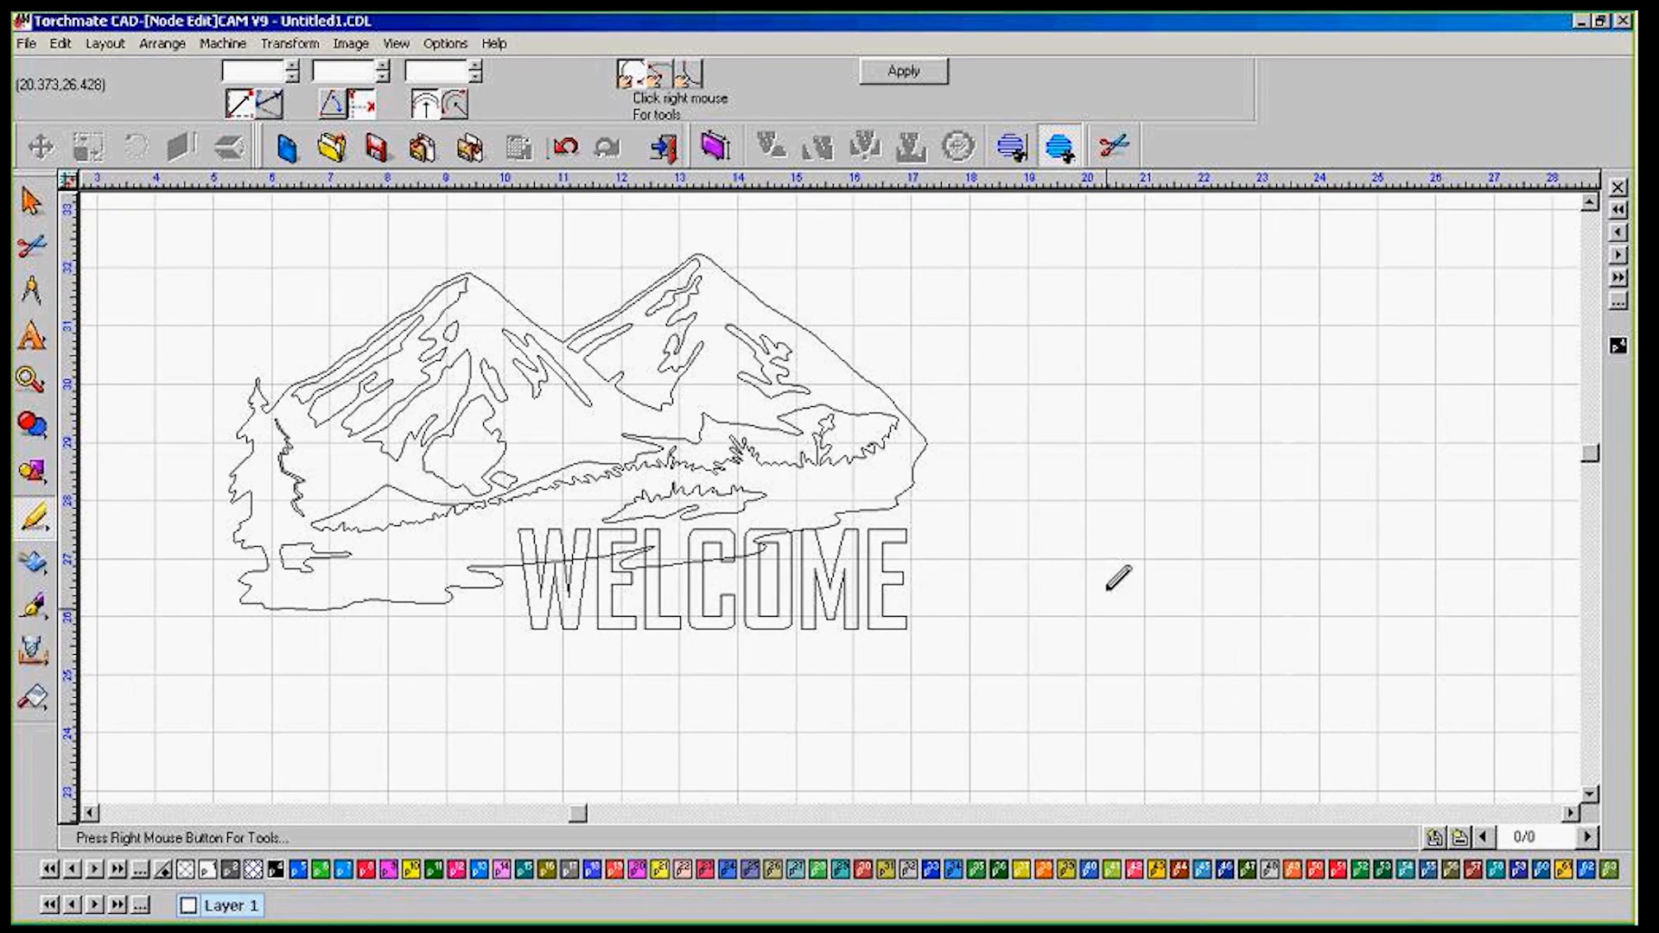
{"action": "left_click", "coordinate": [1075, 524]}
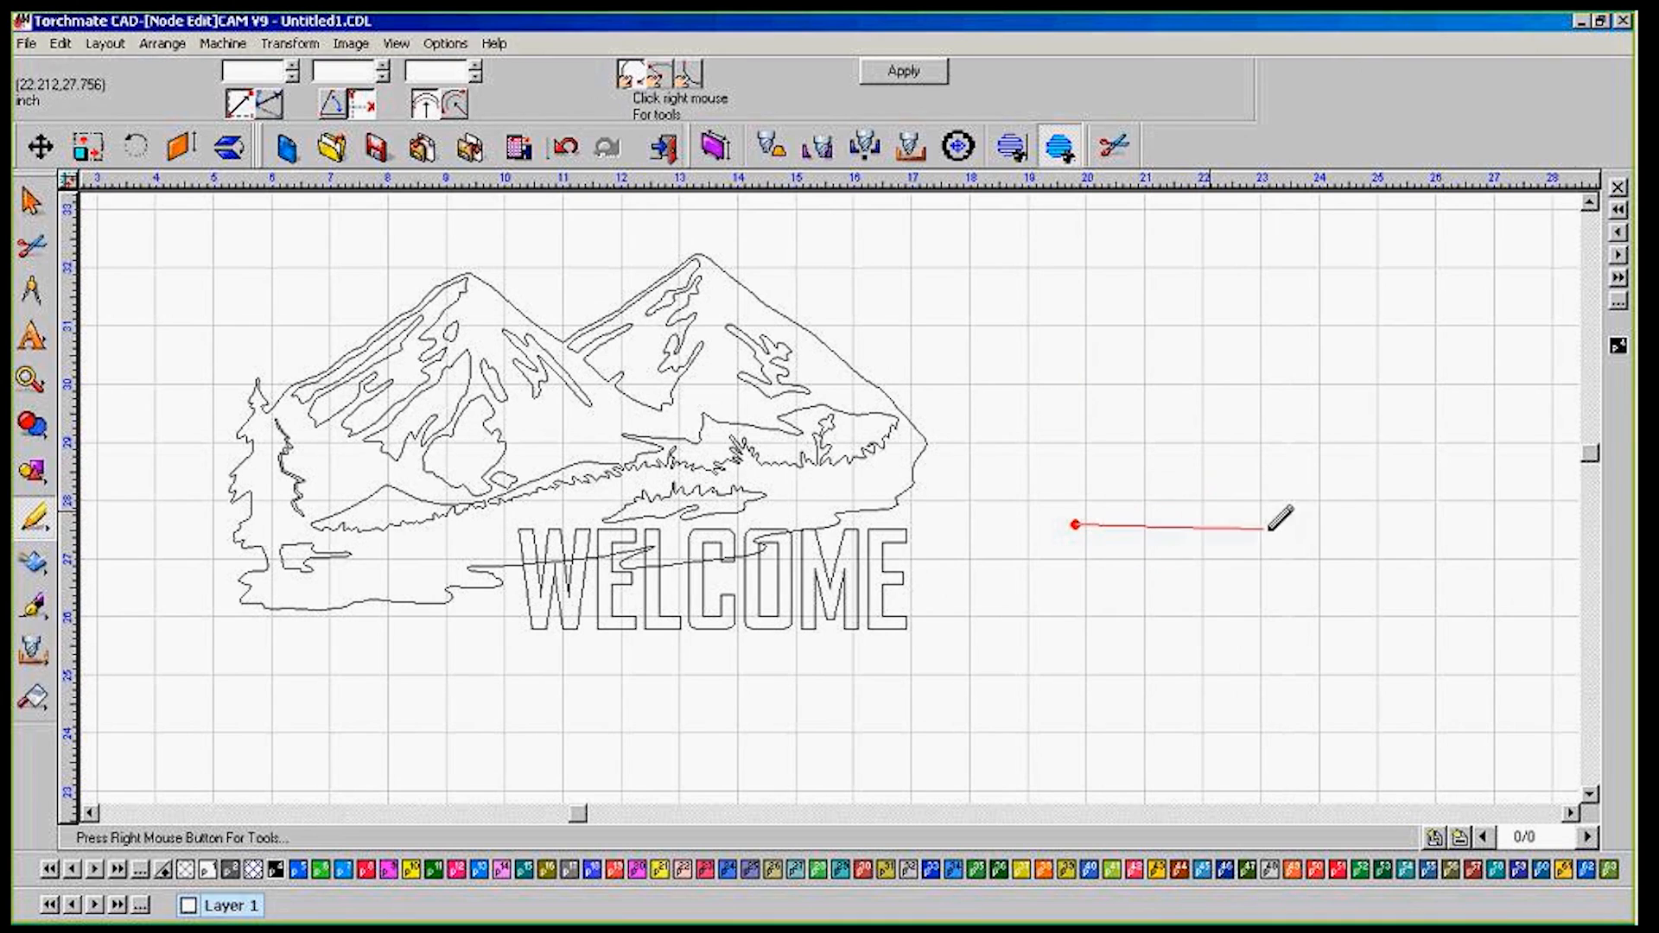
{"action": "left_click", "coordinate": [1346, 466]}
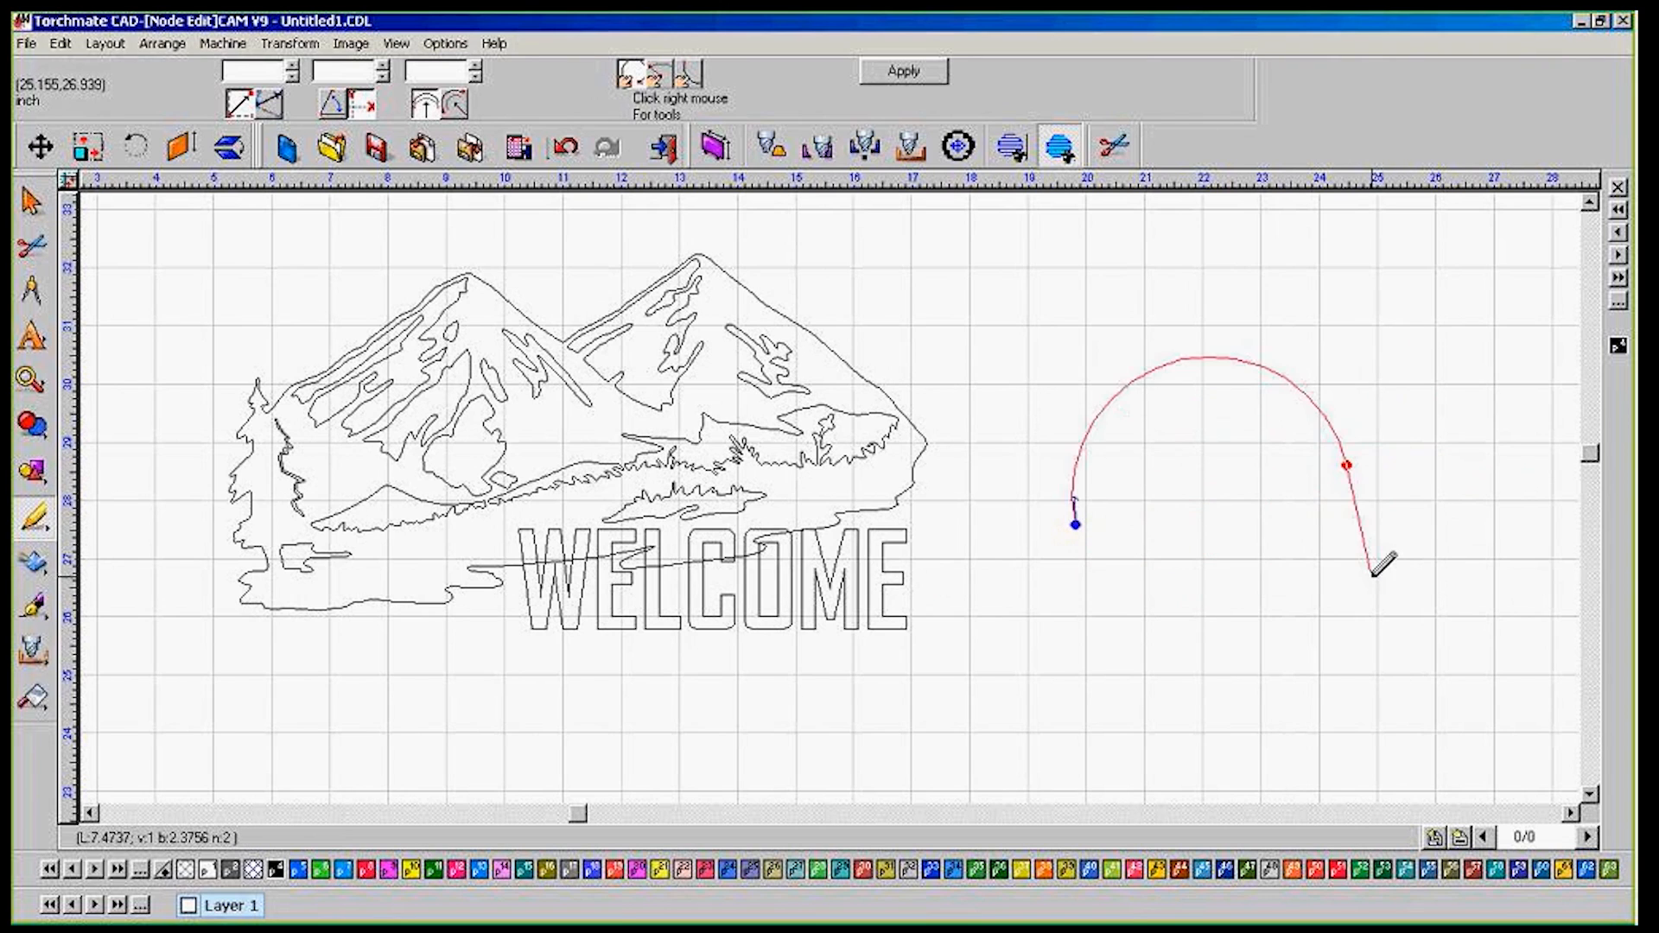
{"action": "left_click_drag", "start_coordinate": [1422, 372], "coordinate": [1421, 372]}
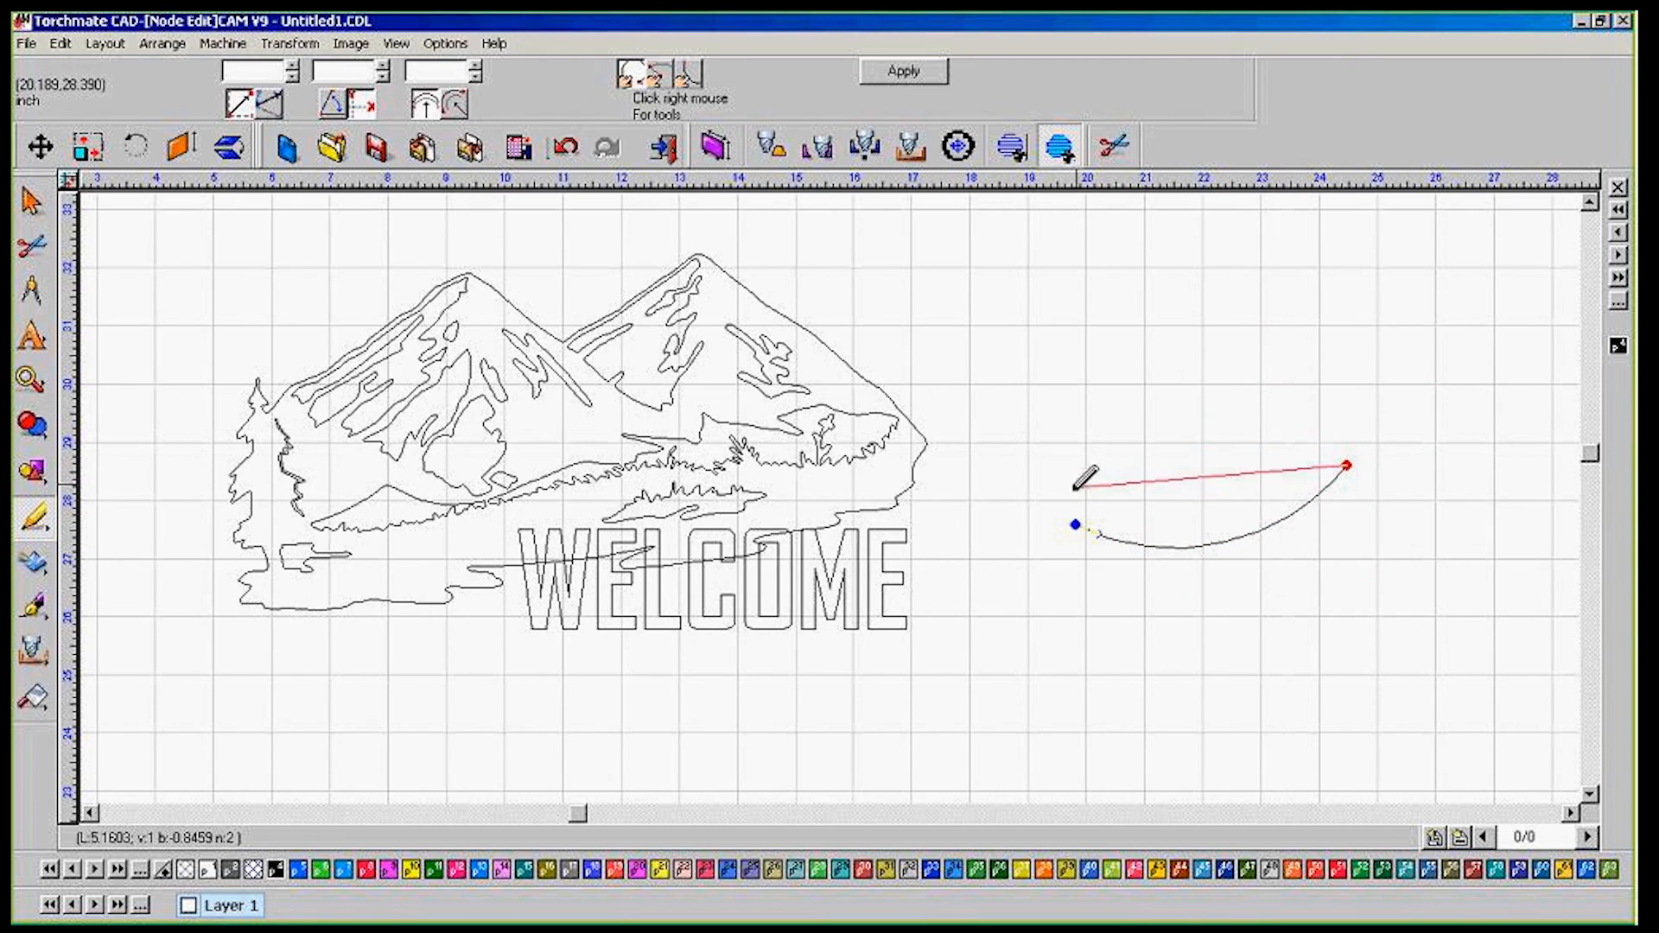
{"action": "left_click", "coordinate": [1148, 349]}
{"action": "mouse_move", "coordinate": [1148, 349]}
{"action": "left_mouse_down"}
{"action": "mouse_move", "coordinate": [1151, 296]}
{"action": "mouse_move", "coordinate": [1014, 367]}
{"action": "mouse_move", "coordinate": [983, 406]}
{"action": "mouse_move", "coordinate": [1025, 325]}
{"action": "mouse_move", "coordinate": [1146, 265]}
{"action": "mouse_move", "coordinate": [1092, 275]}
{"action": "mouse_move", "coordinate": [976, 394]}
{"action": "mouse_move", "coordinate": [1049, 309]}
{"action": "mouse_move", "coordinate": [1119, 264]}
{"action": "mouse_move", "coordinate": [1048, 314]}
{"action": "mouse_move", "coordinate": [1082, 279]}
{"action": "mouse_move", "coordinate": [1052, 292]}
{"action": "mouse_move", "coordinate": [967, 457]}
{"action": "left_mouse_up"}
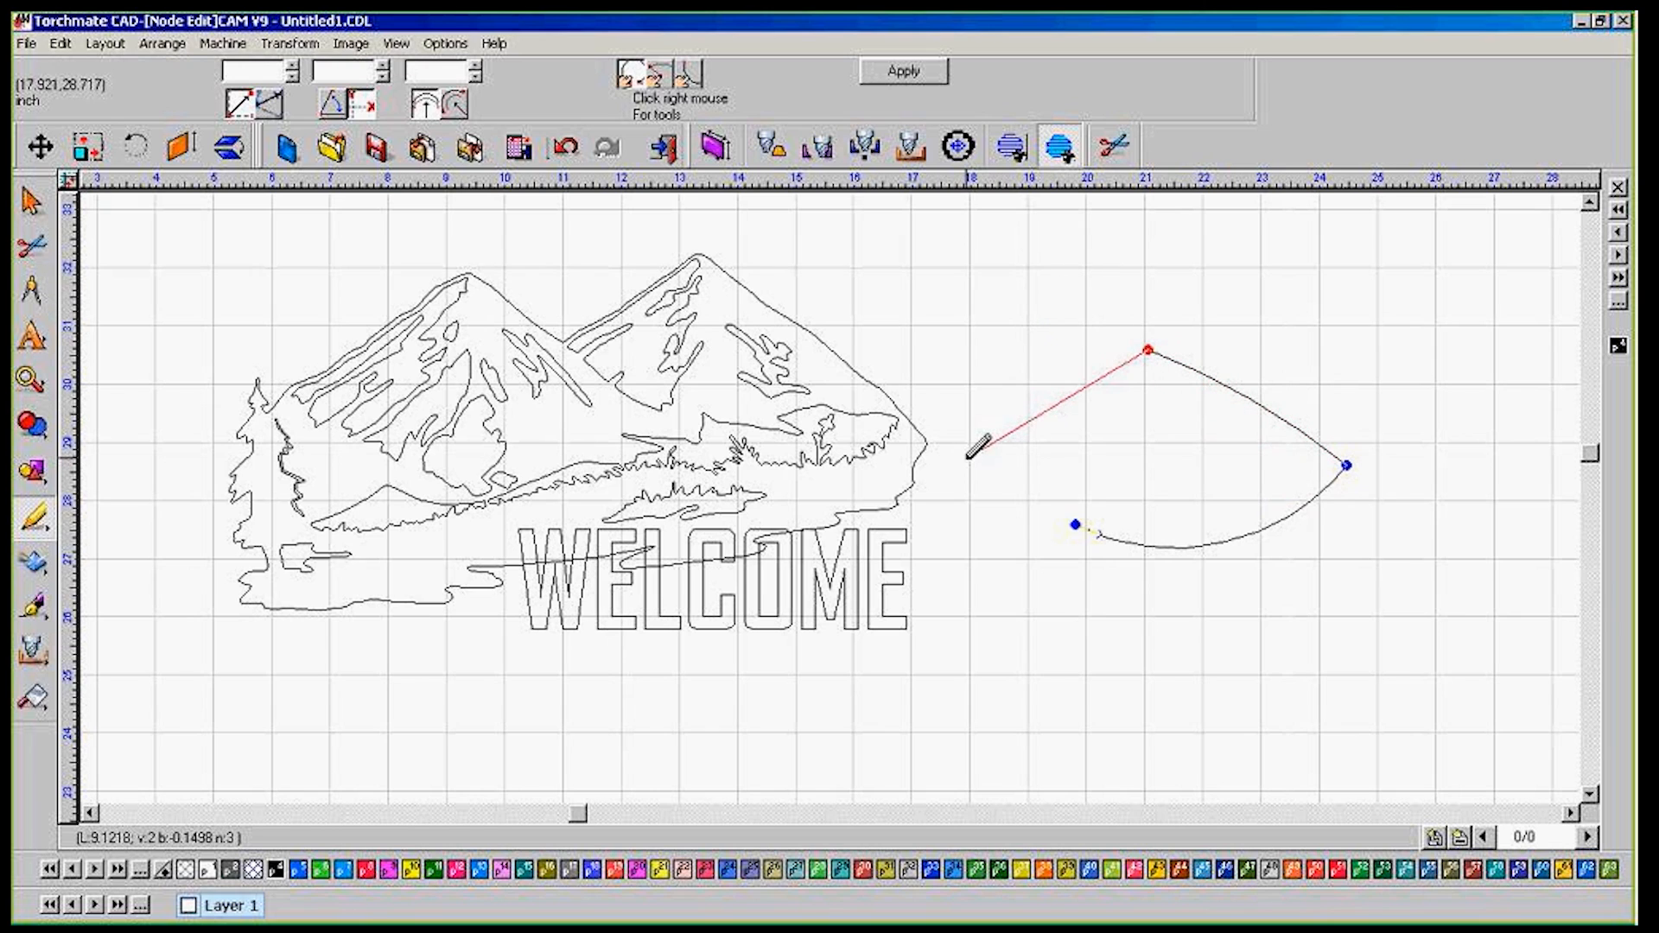
Extend the practice path with mostly straight segments and one curved upper segment, close it at its start point, and delete it
{"action": "left_click", "coordinate": [966, 457]}
{"action": "left_click", "coordinate": [968, 622]}
{"action": "left_click", "coordinate": [1180, 611]}
{"action": "left_click", "coordinate": [1447, 629]}
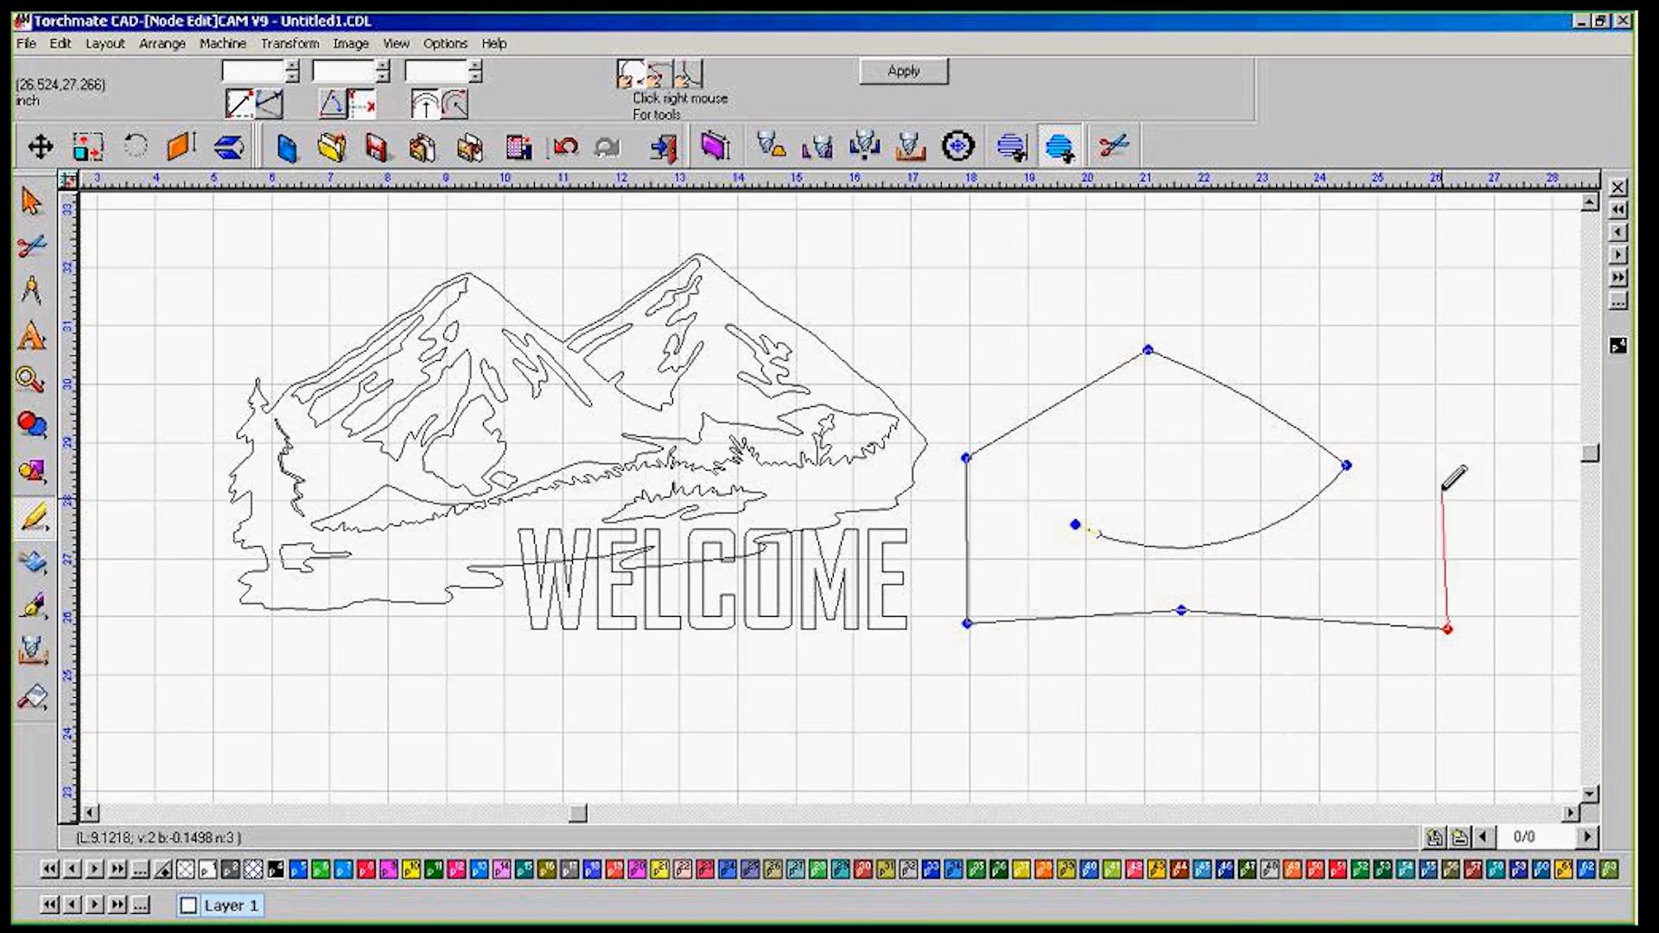
{"action": "left_click", "coordinate": [1463, 340]}
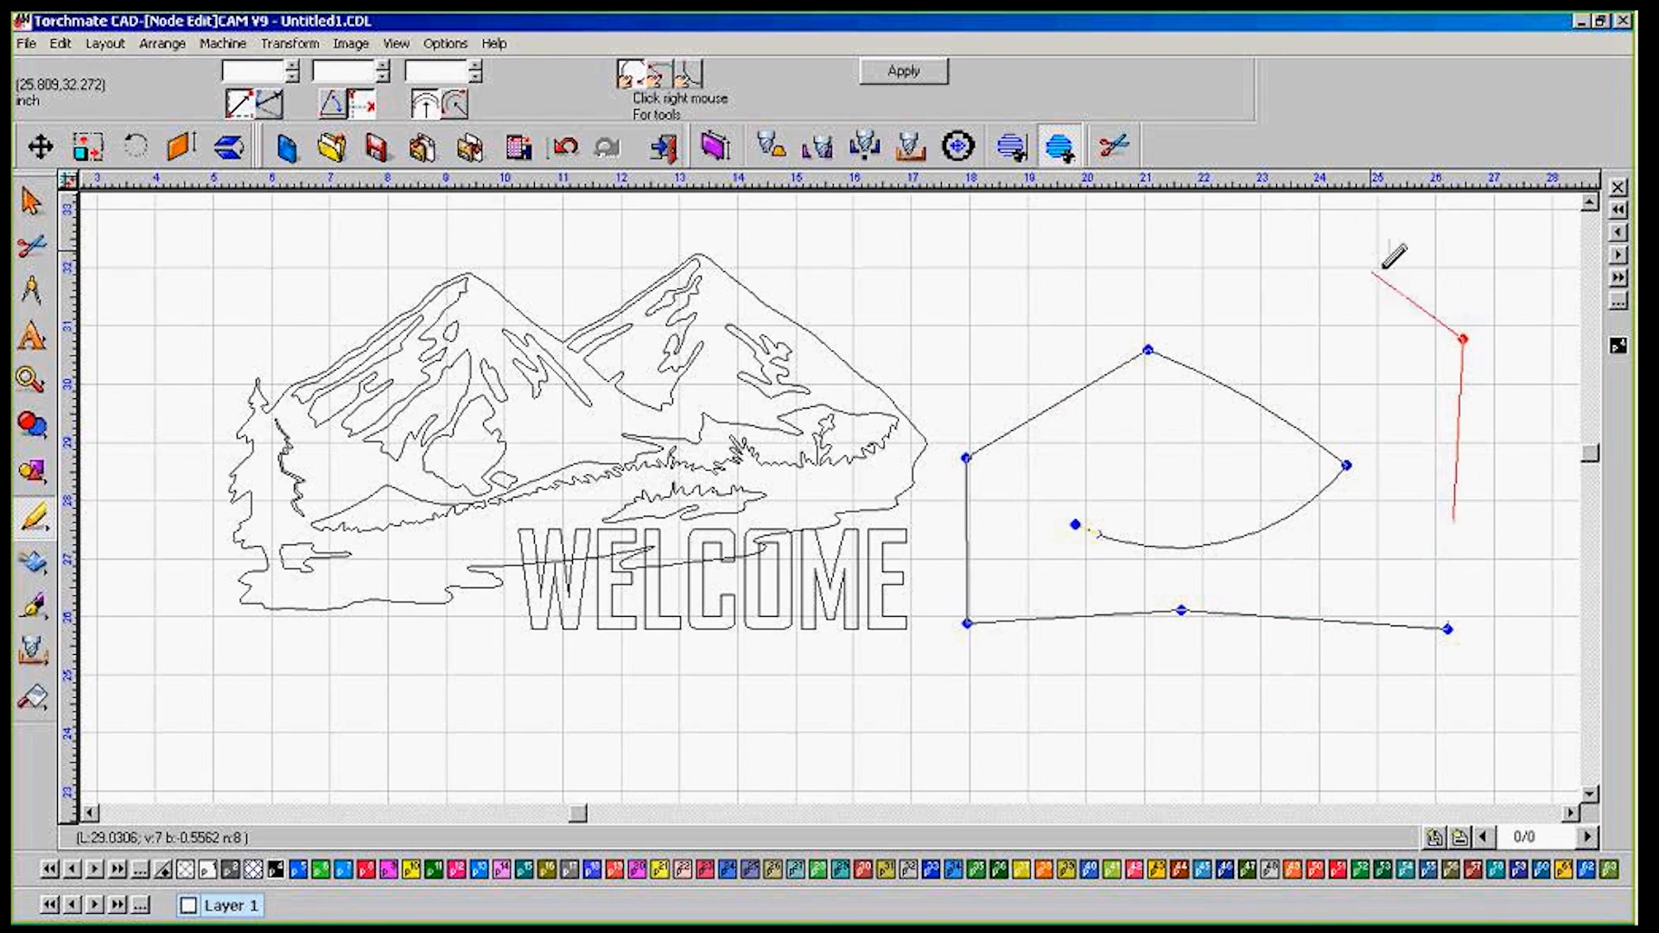
{"action": "mouse_move", "coordinate": [1187, 309]}
{"action": "left_mouse_down"}
{"action": "mouse_move", "coordinate": [1191, 226]}
{"action": "mouse_move", "coordinate": [1087, 319]}
{"action": "mouse_move", "coordinate": [1125, 302]}
{"action": "mouse_move", "coordinate": [1096, 338]}
{"action": "mouse_move", "coordinate": [1140, 282]}
{"action": "mouse_move", "coordinate": [1140, 308]}
{"action": "left_mouse_up"}
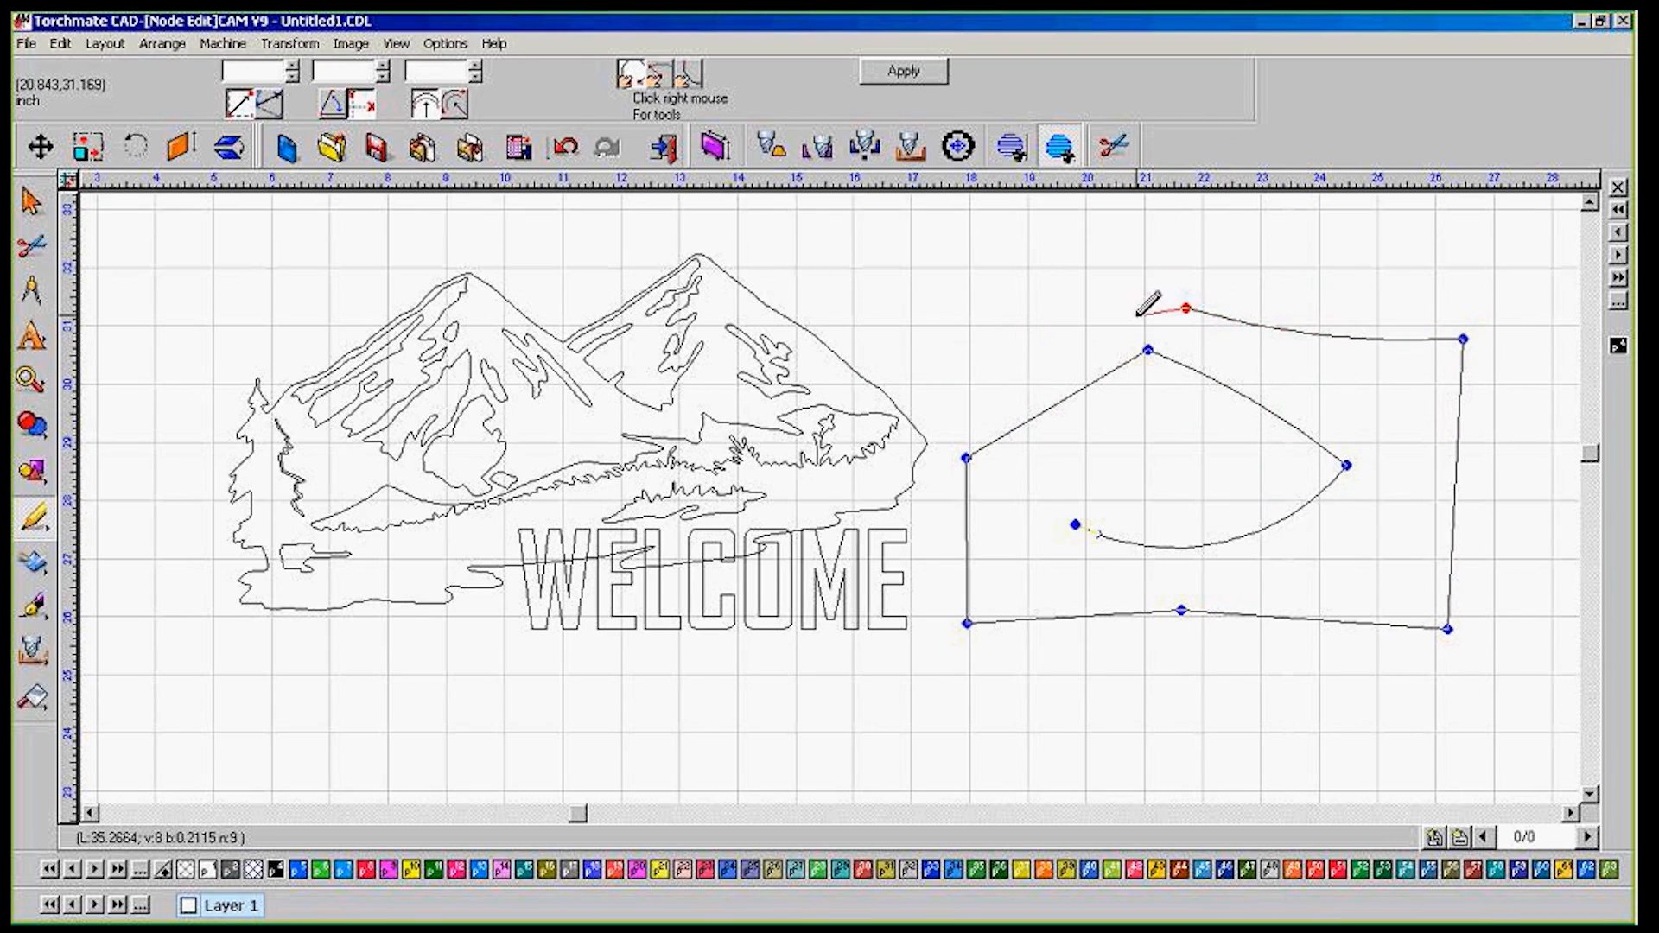
{"action": "left_click", "coordinate": [1076, 521]}
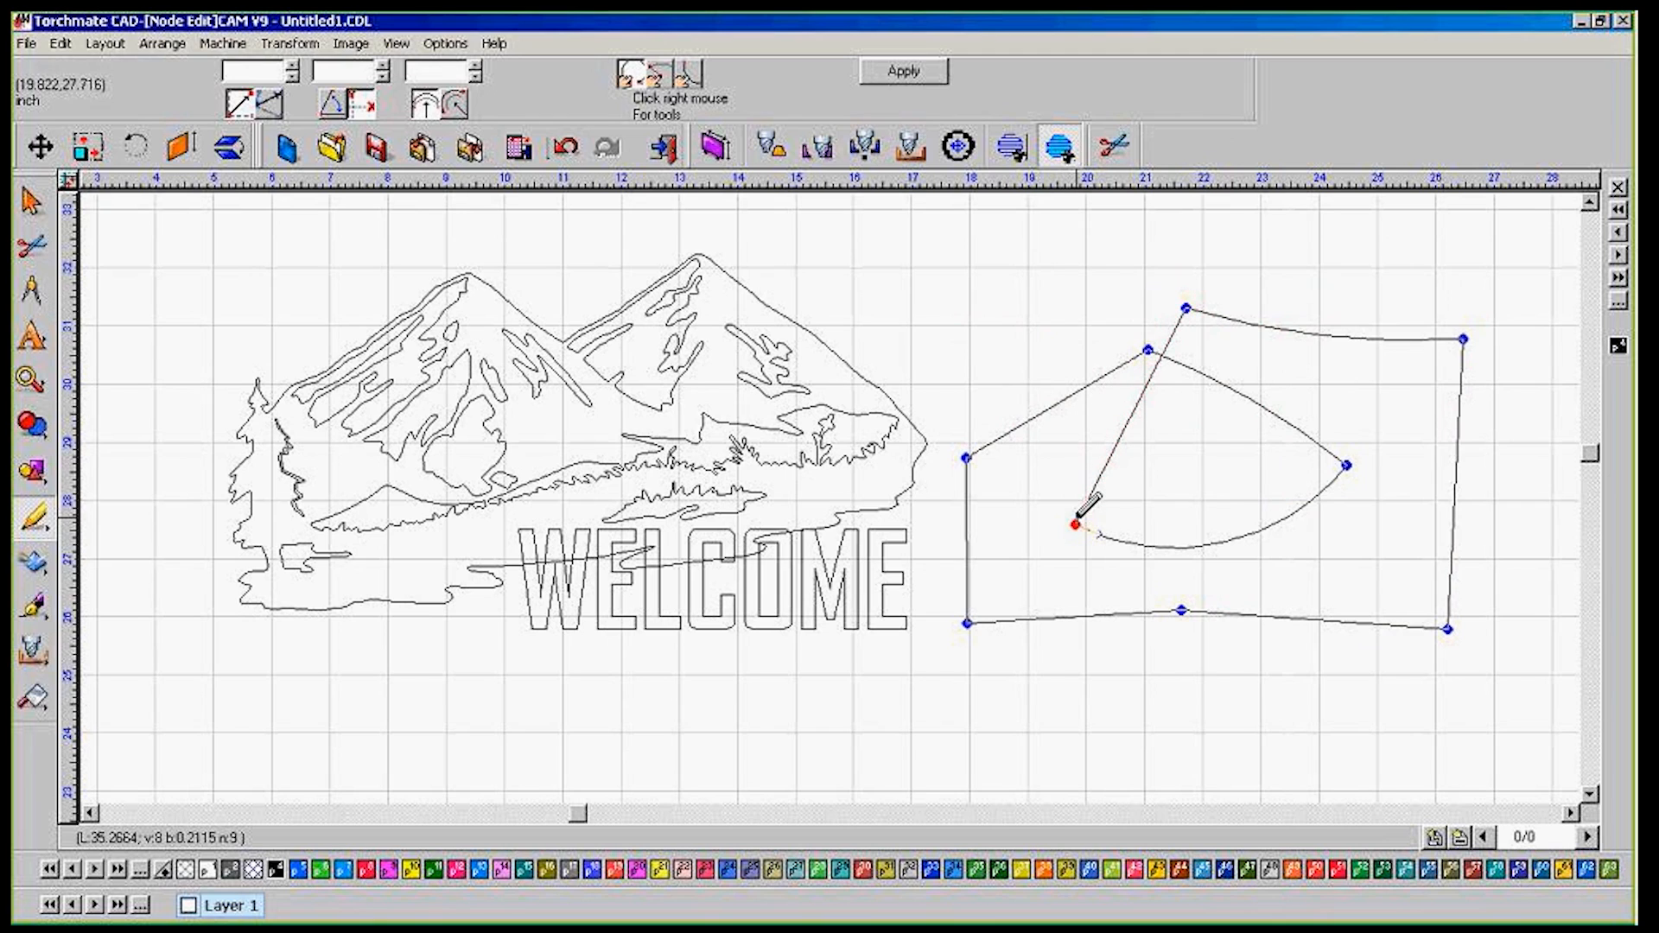
{"action": "left_click", "coordinate": [913, 76]}
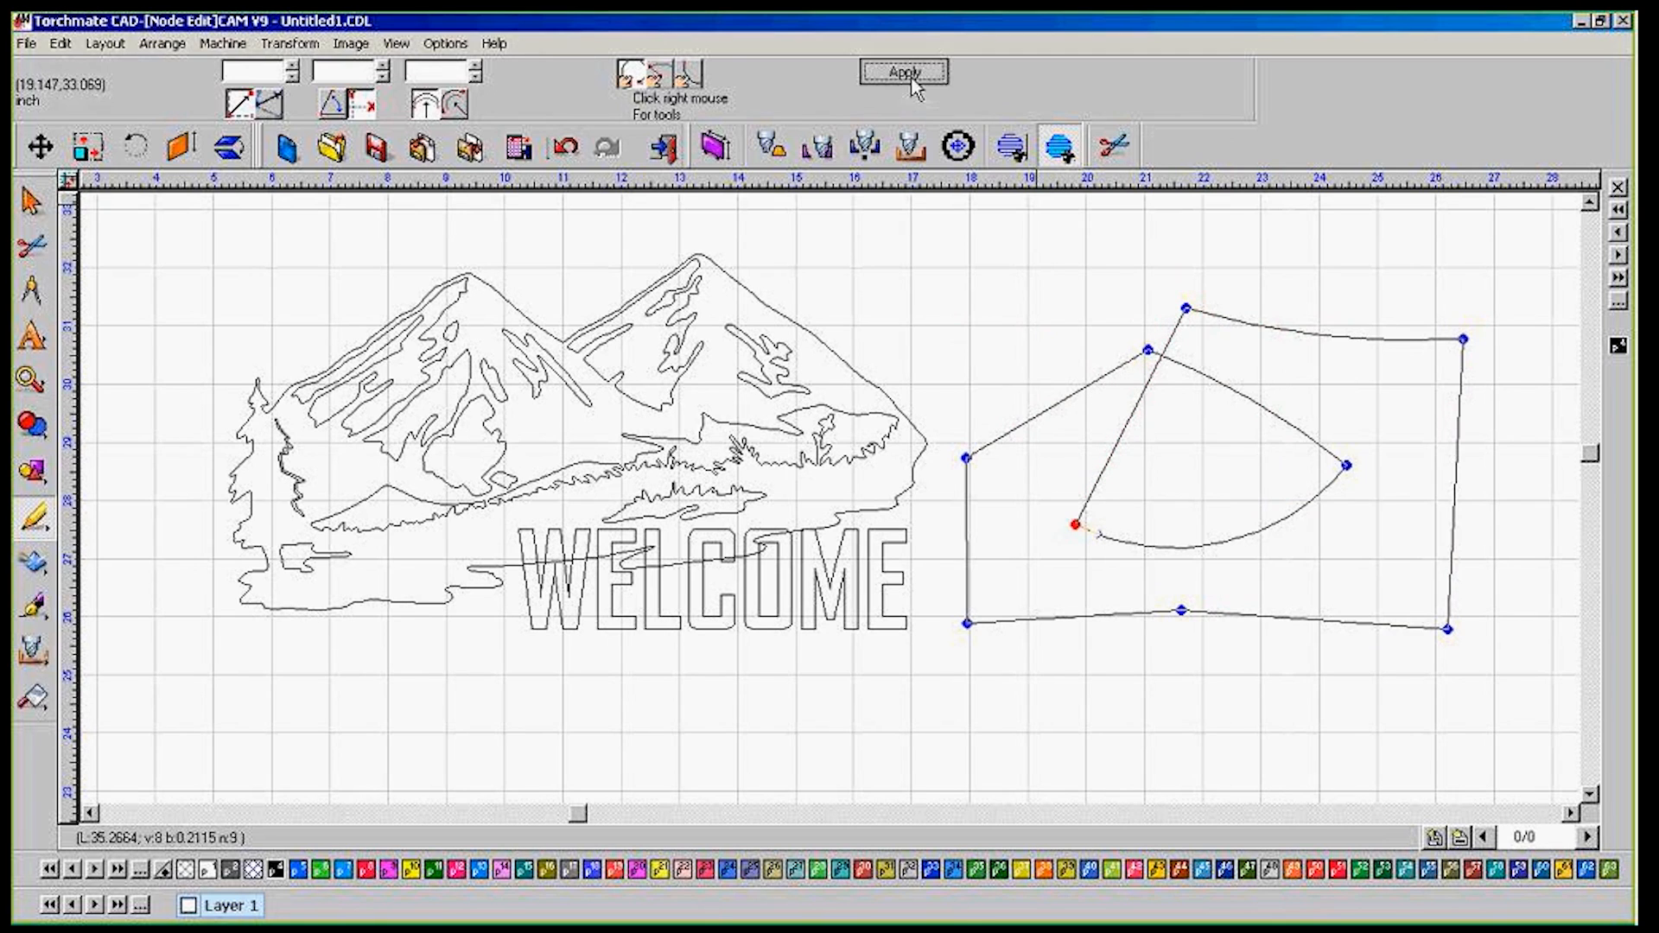
{"action": "key", "text": "Delete"}
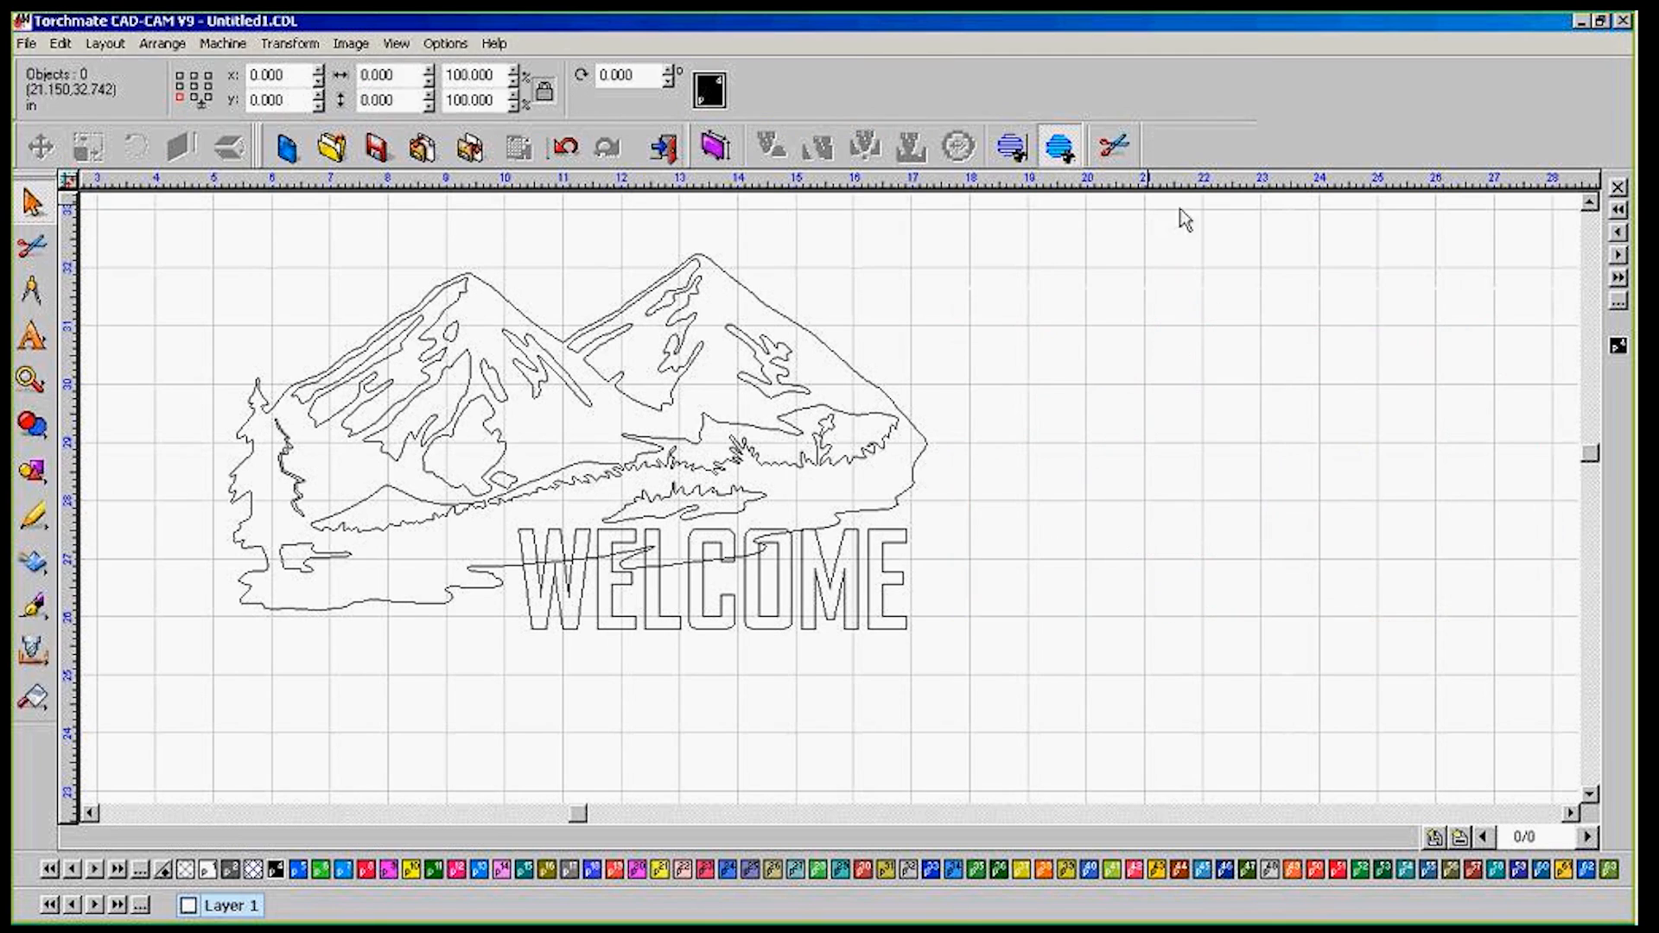
Draw a closed triangular practice path about 5.46 in wide and 1.45 in tall beside the artwork and delete it
{"action": "left_click", "coordinate": [33, 517]}
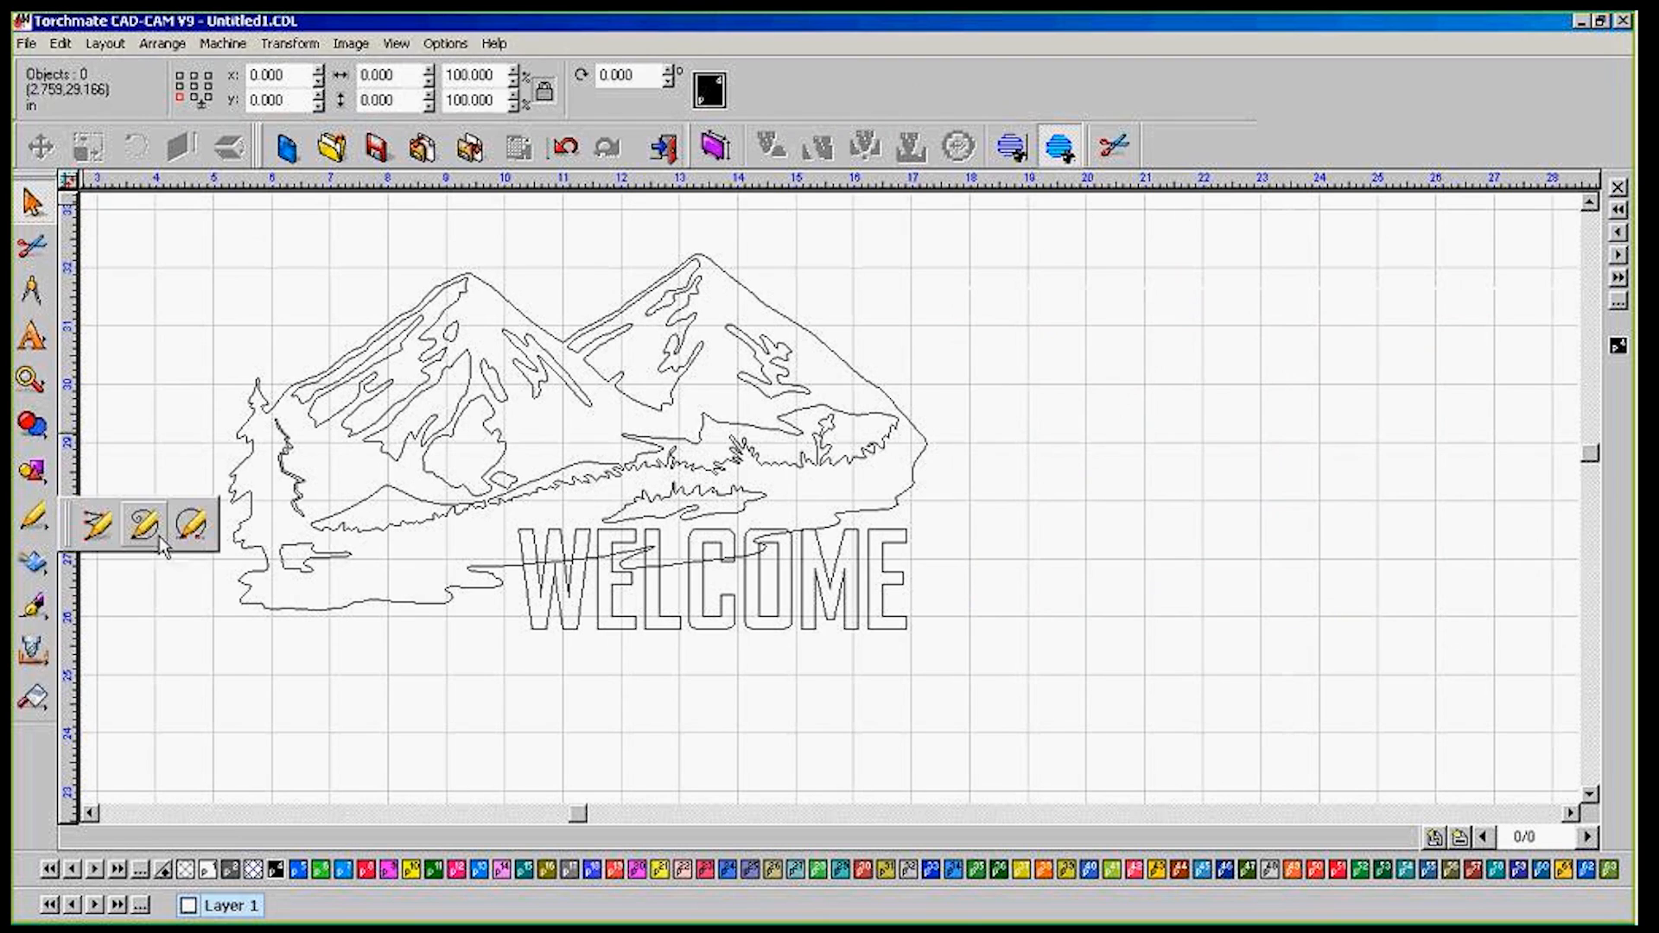
{"action": "left_click", "coordinate": [159, 536]}
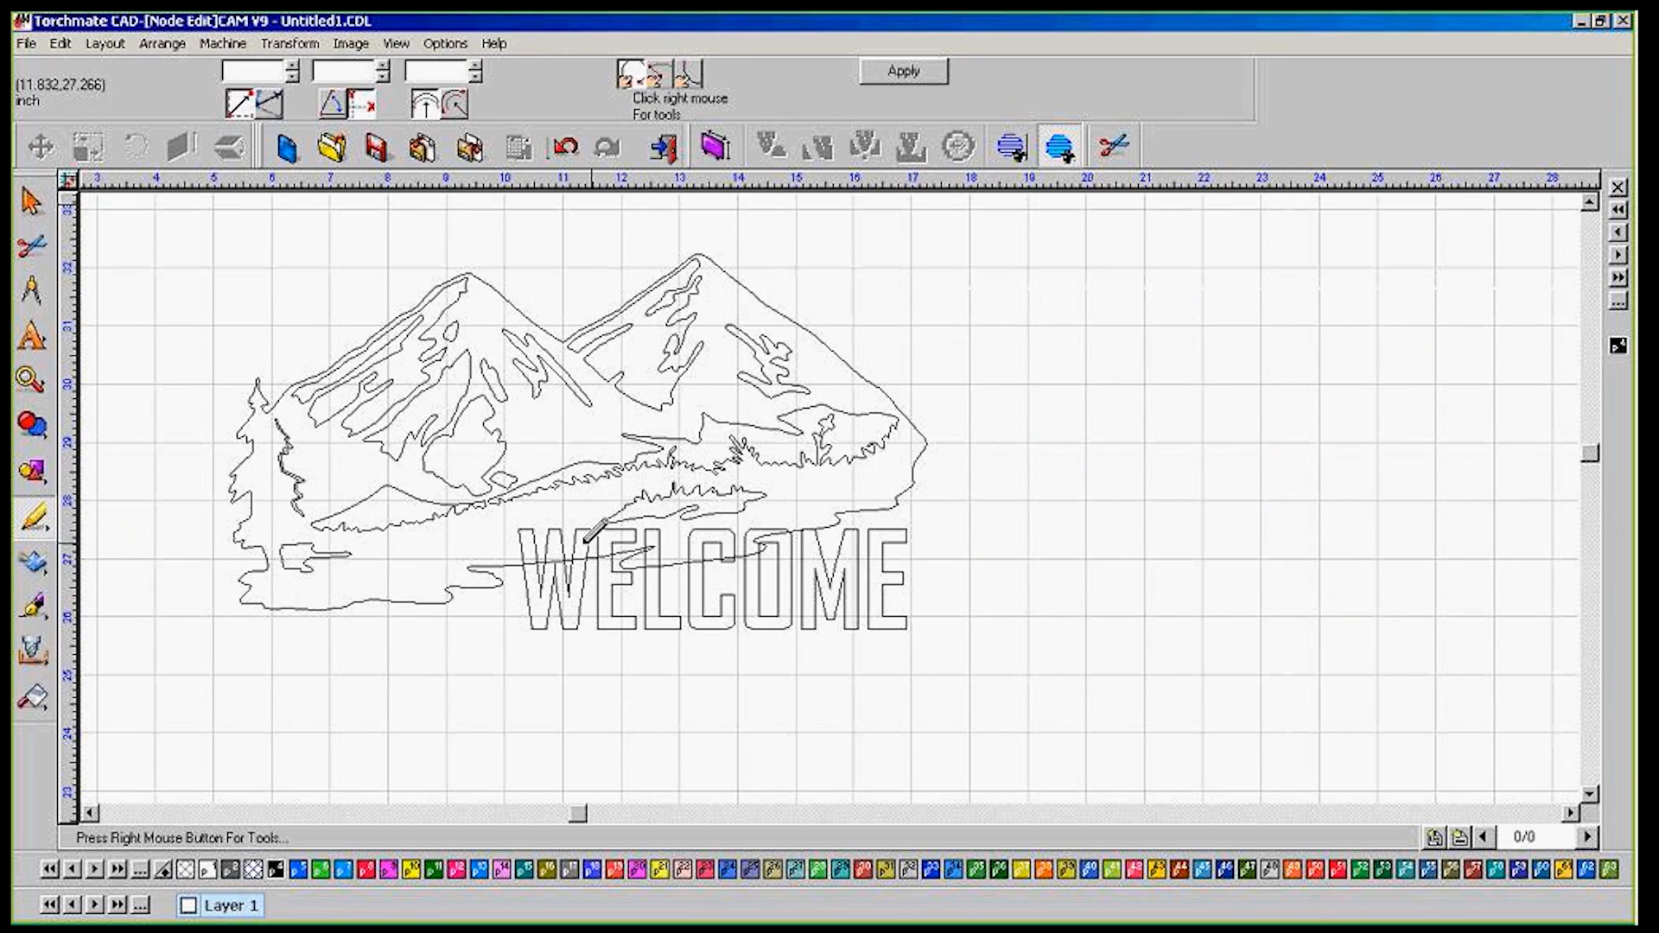
{"action": "left_click", "coordinate": [1047, 471]}
{"action": "left_click", "coordinate": [1365, 435]}
{"action": "left_click", "coordinate": [1056, 388]}
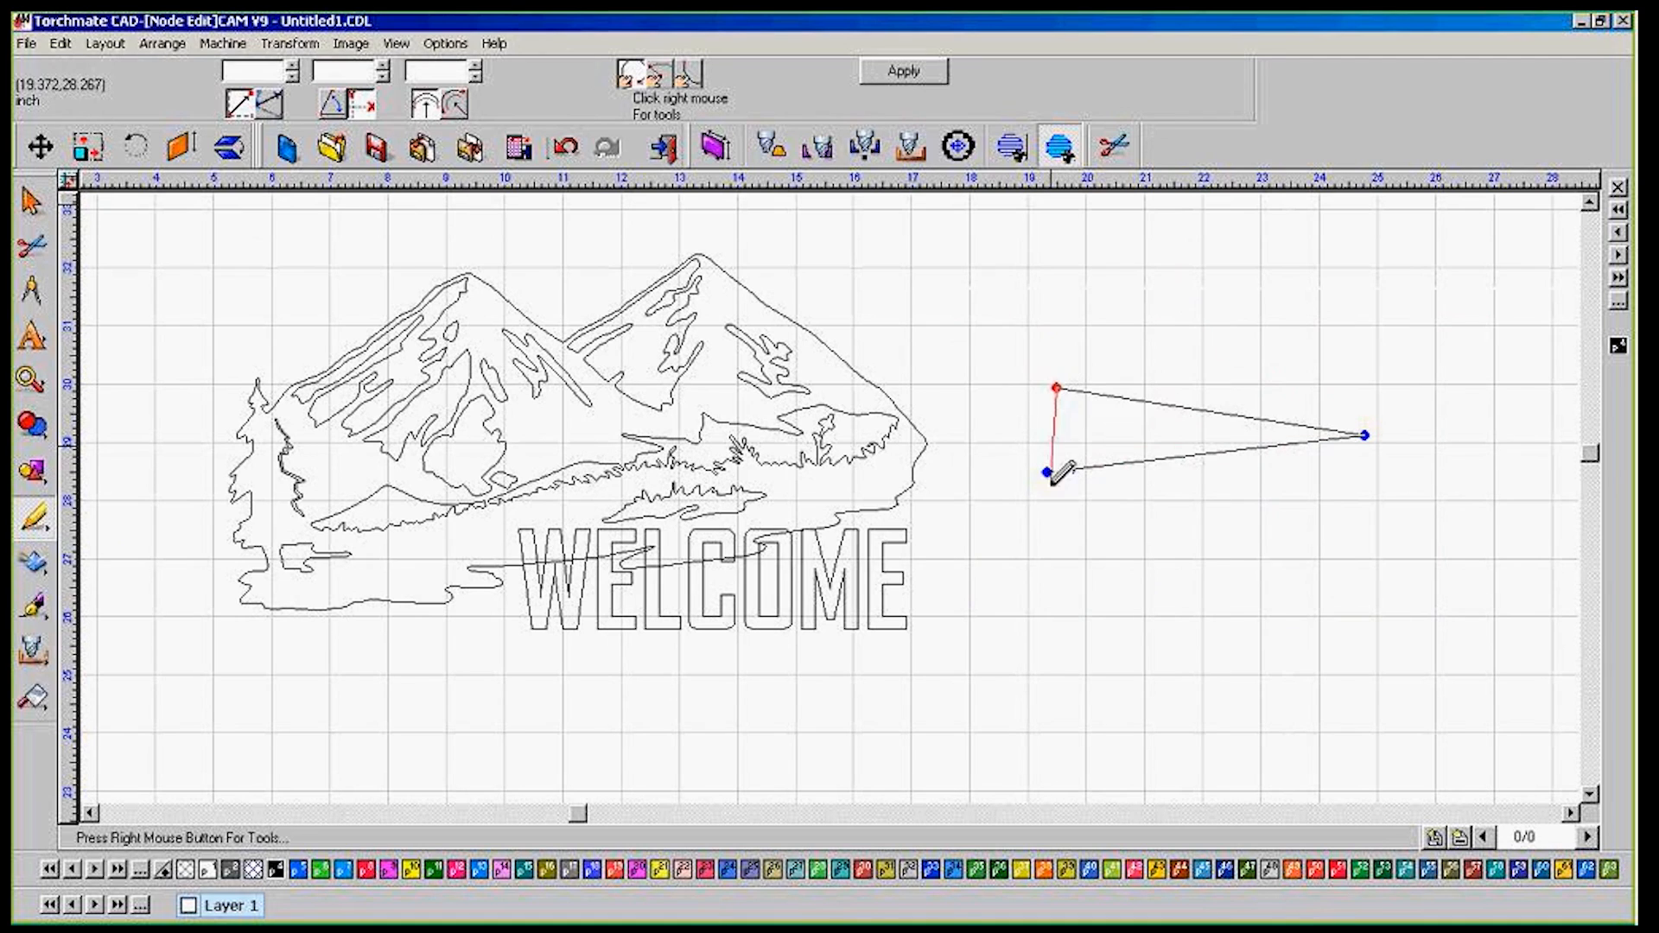
{"action": "left_click", "coordinate": [1047, 471]}
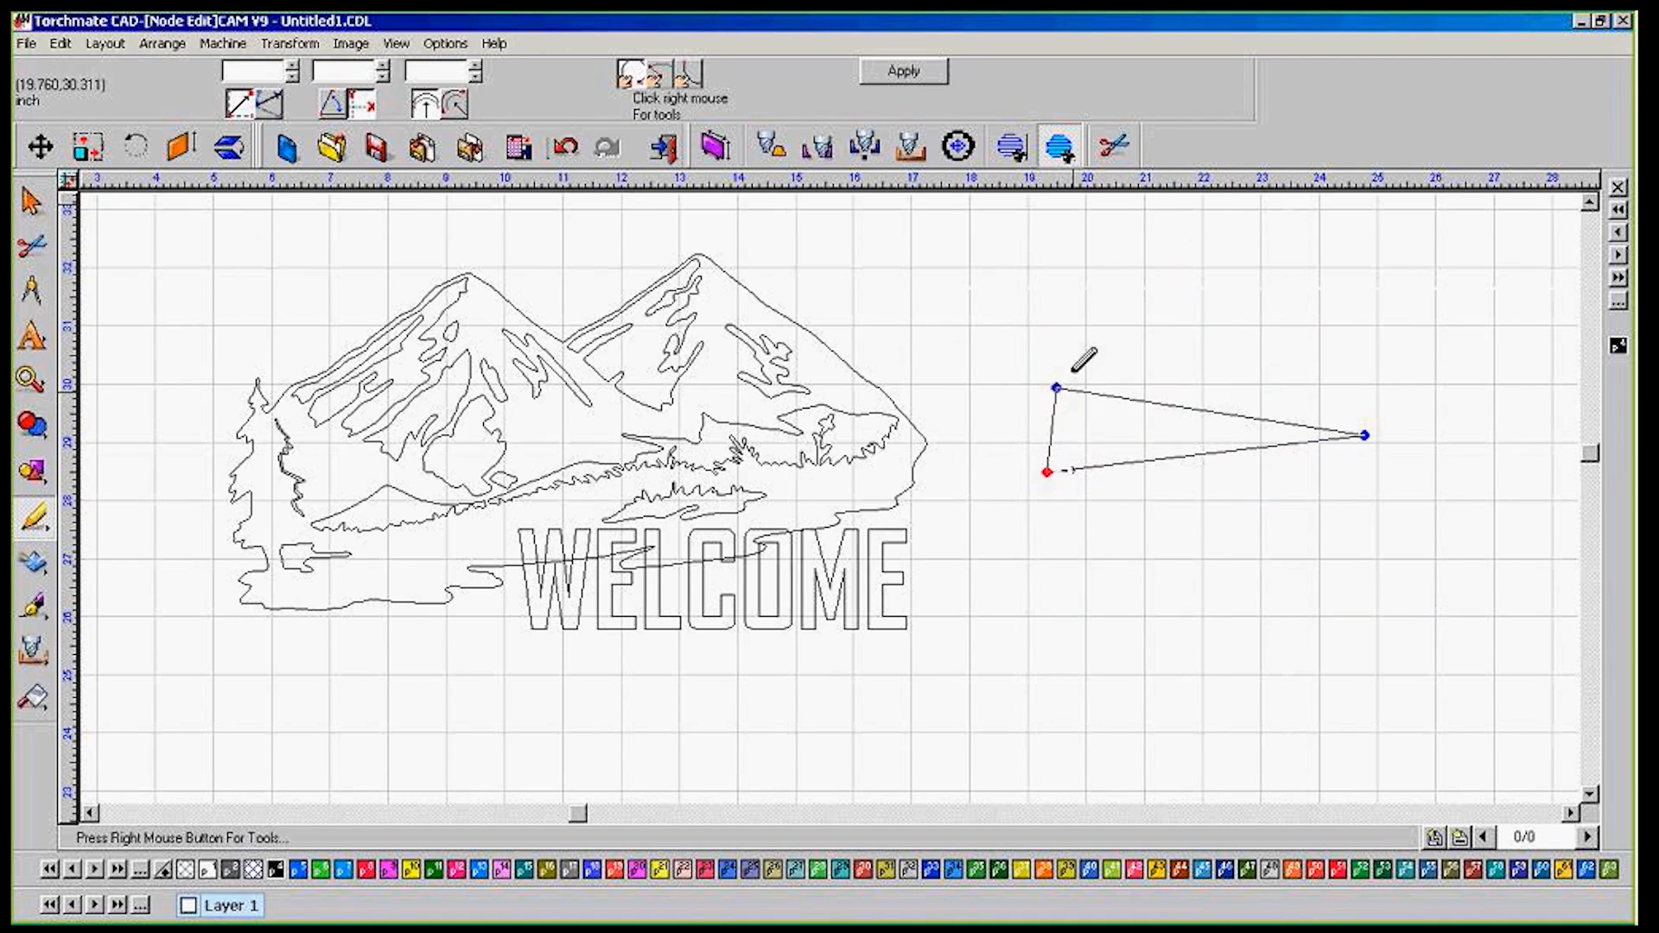
{"action": "left_click", "coordinate": [914, 78]}
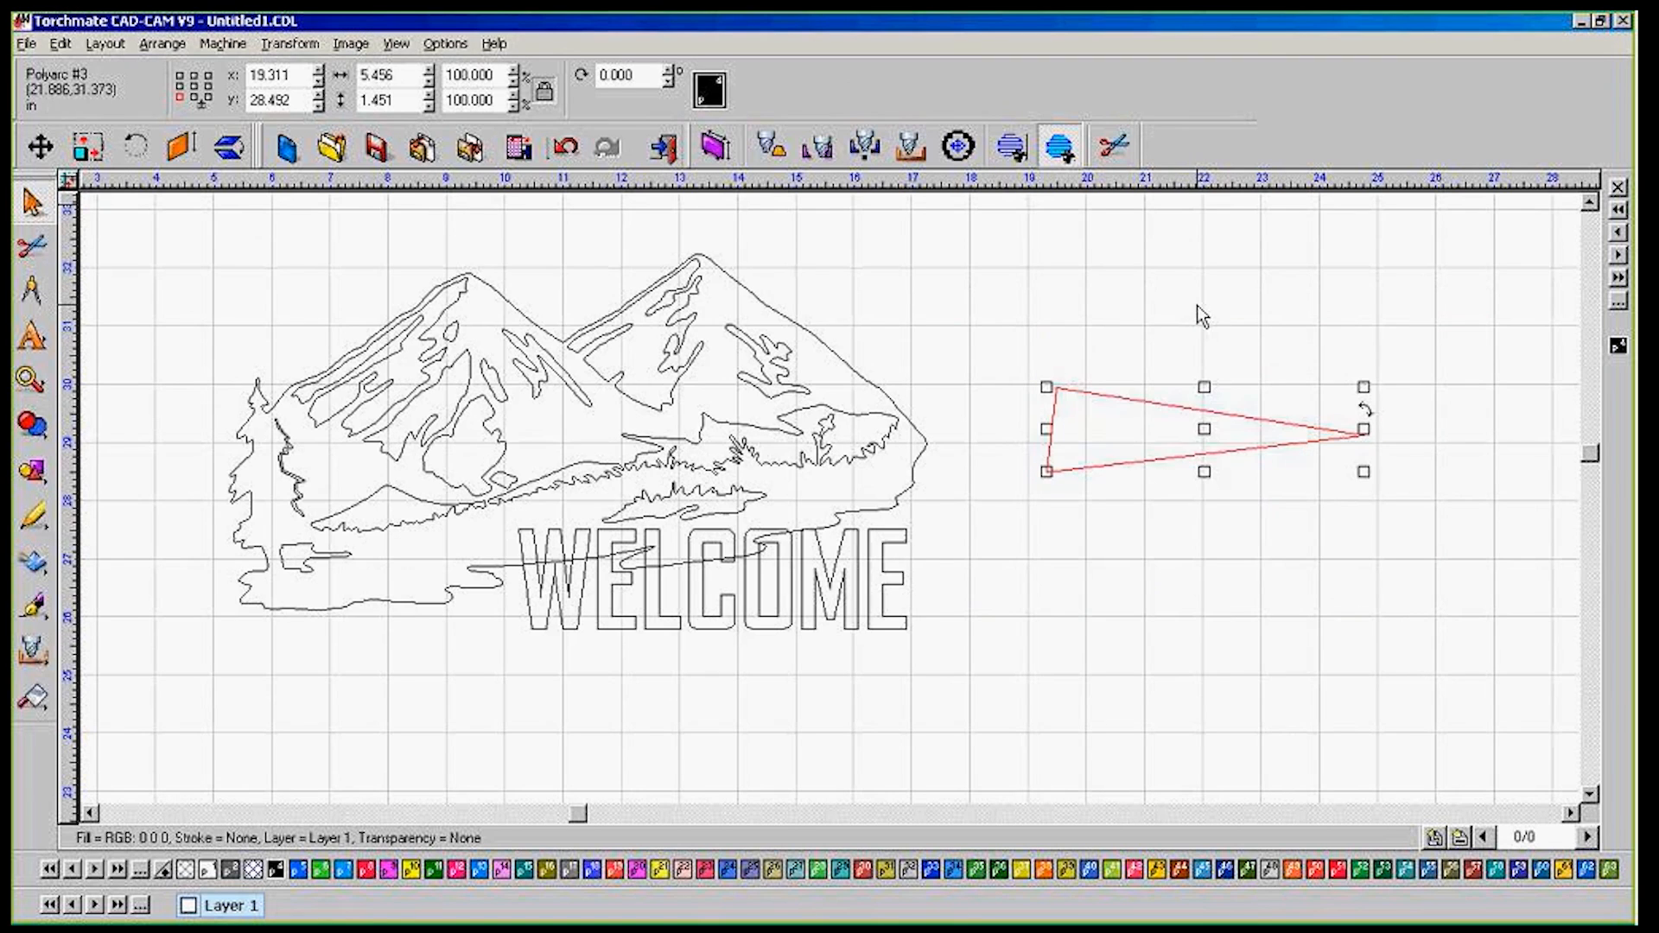
{"action": "key", "text": "Delete"}
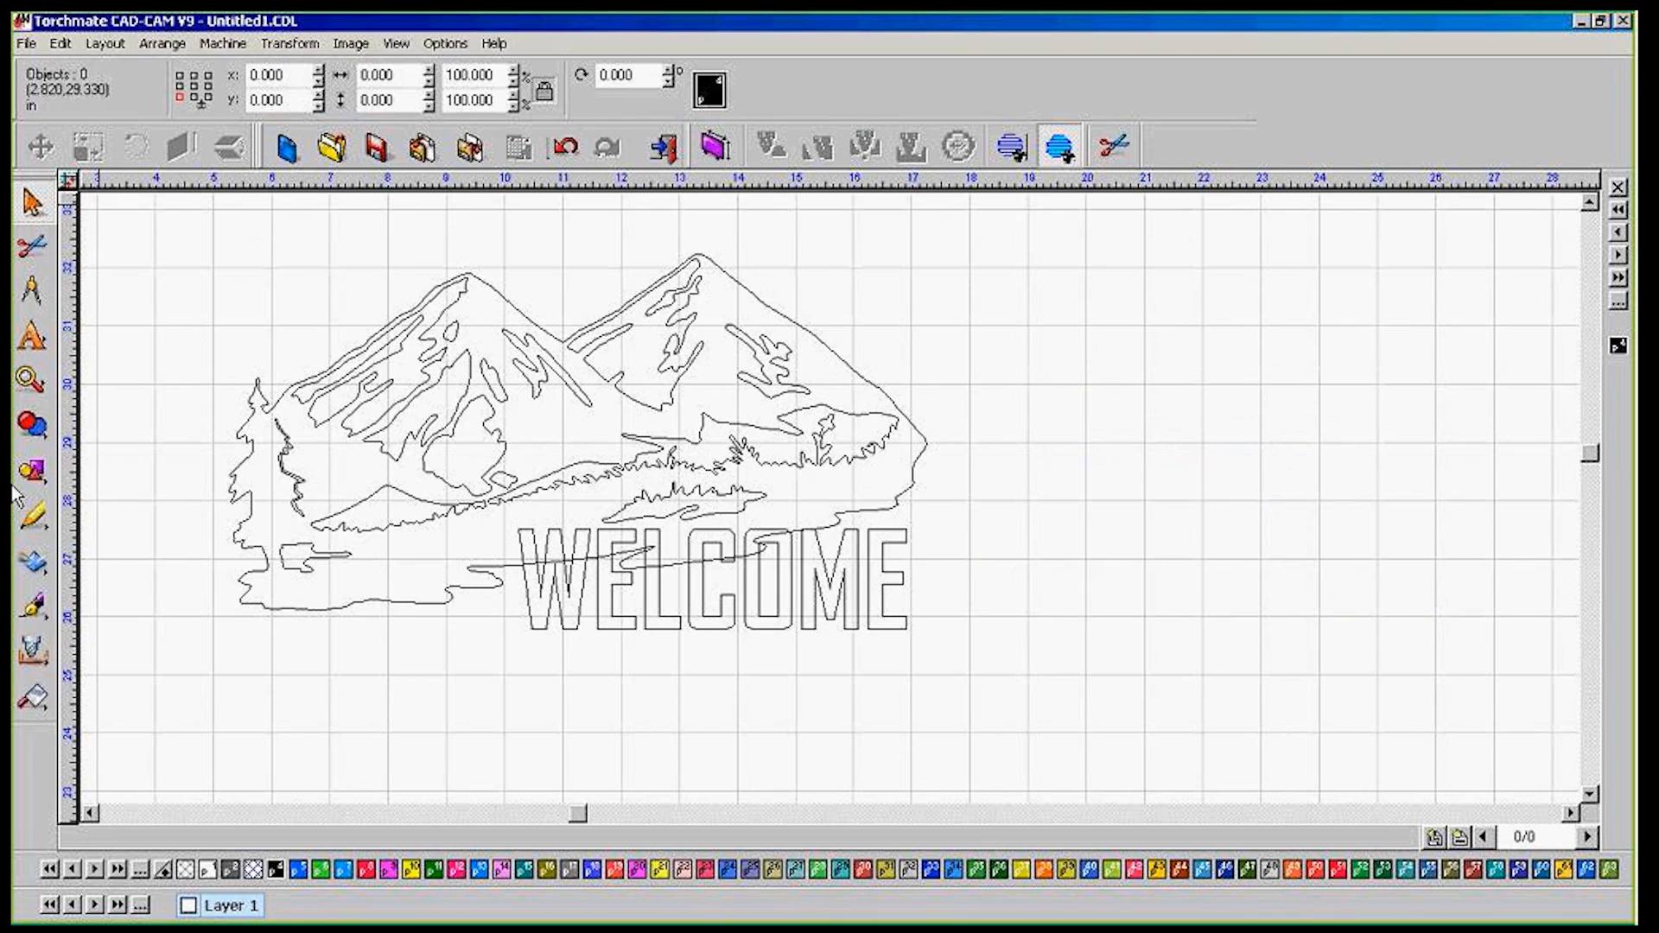
Begin an arc path just left of the W, running above WELCOME to the mountain's lower-right edge and around the first outer corner
{"action": "left_click", "coordinate": [48, 529]}
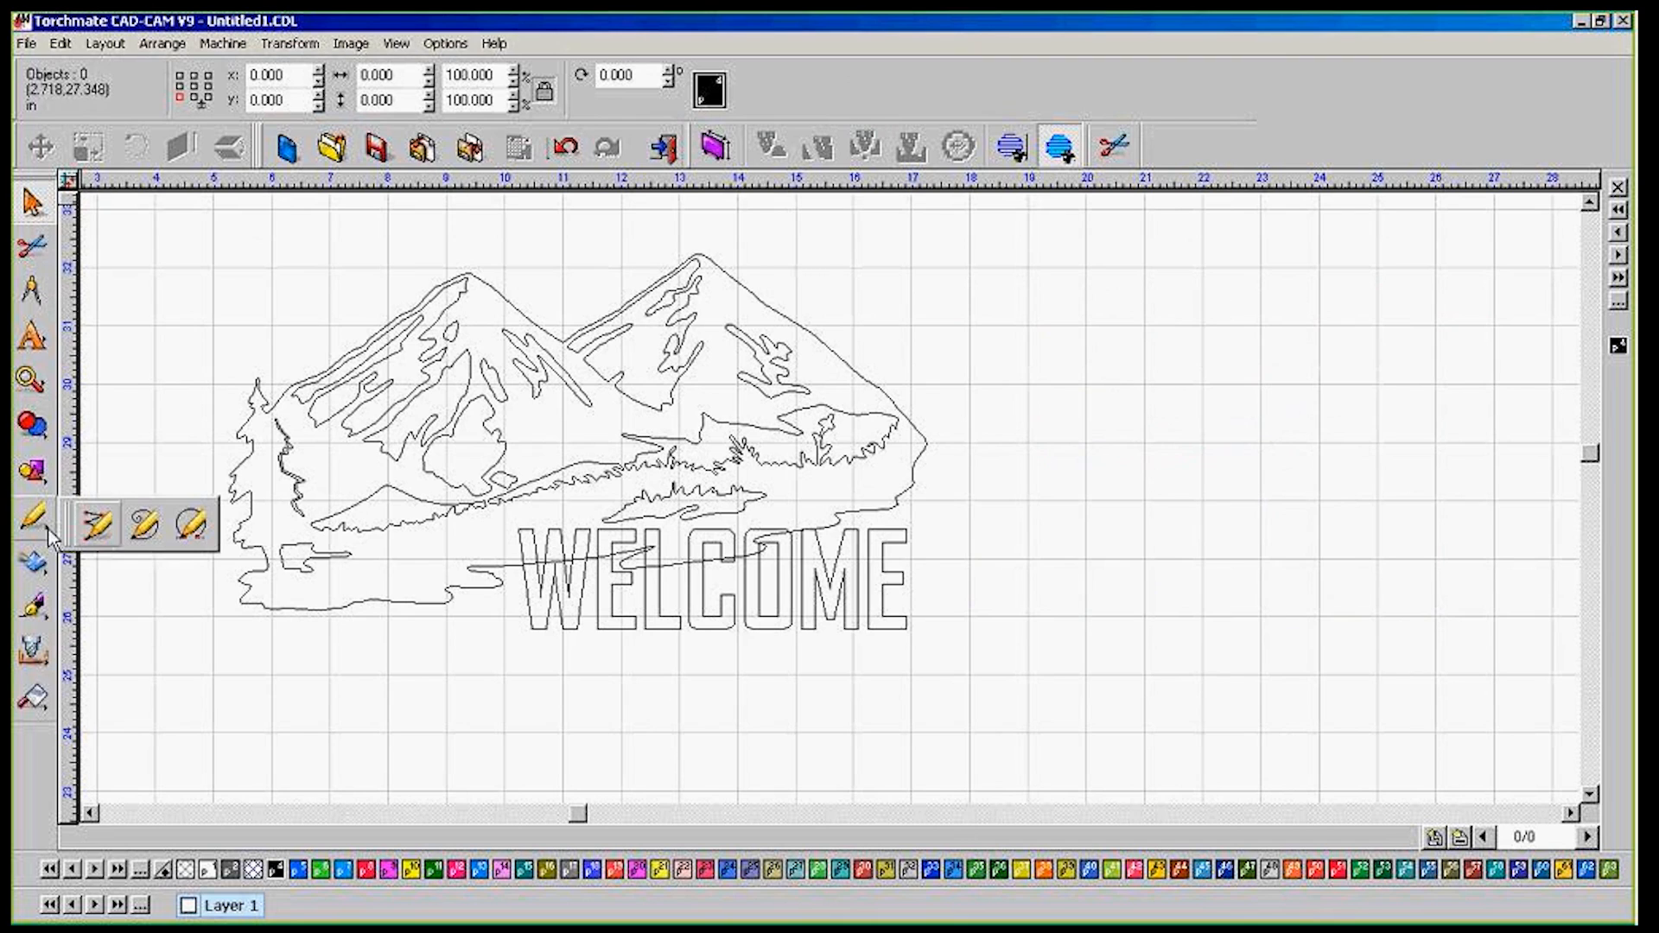
{"action": "left_click", "coordinate": [189, 538]}
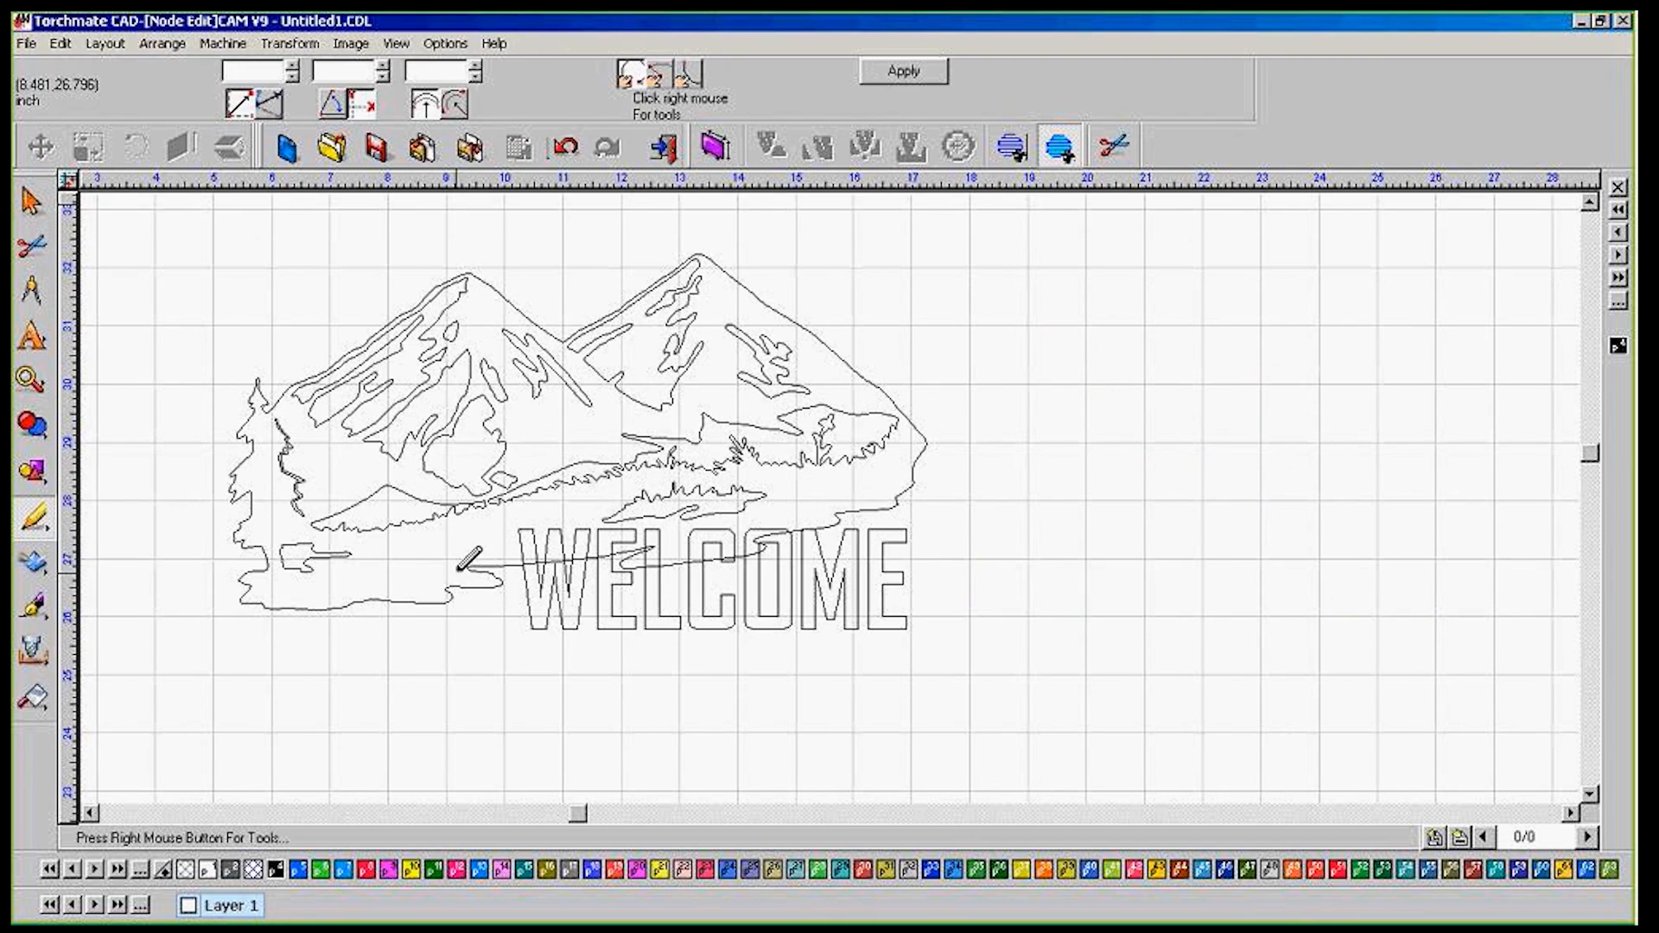
{"action": "left_click", "coordinate": [509, 556]}
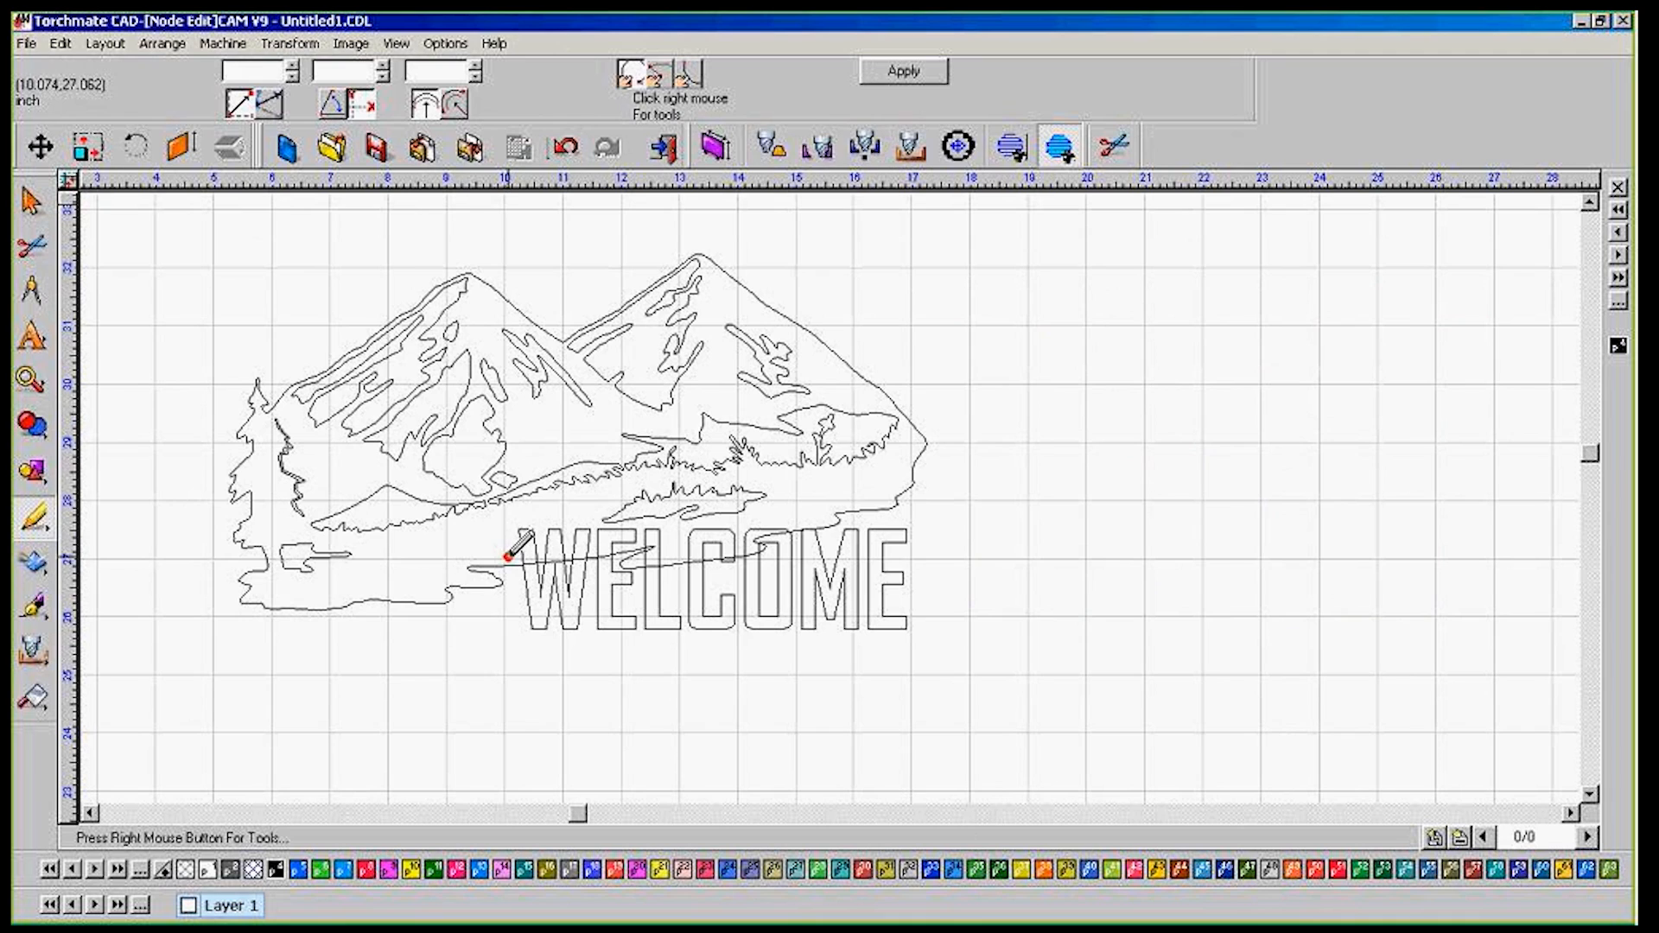
{"action": "left_click", "coordinate": [670, 538]}
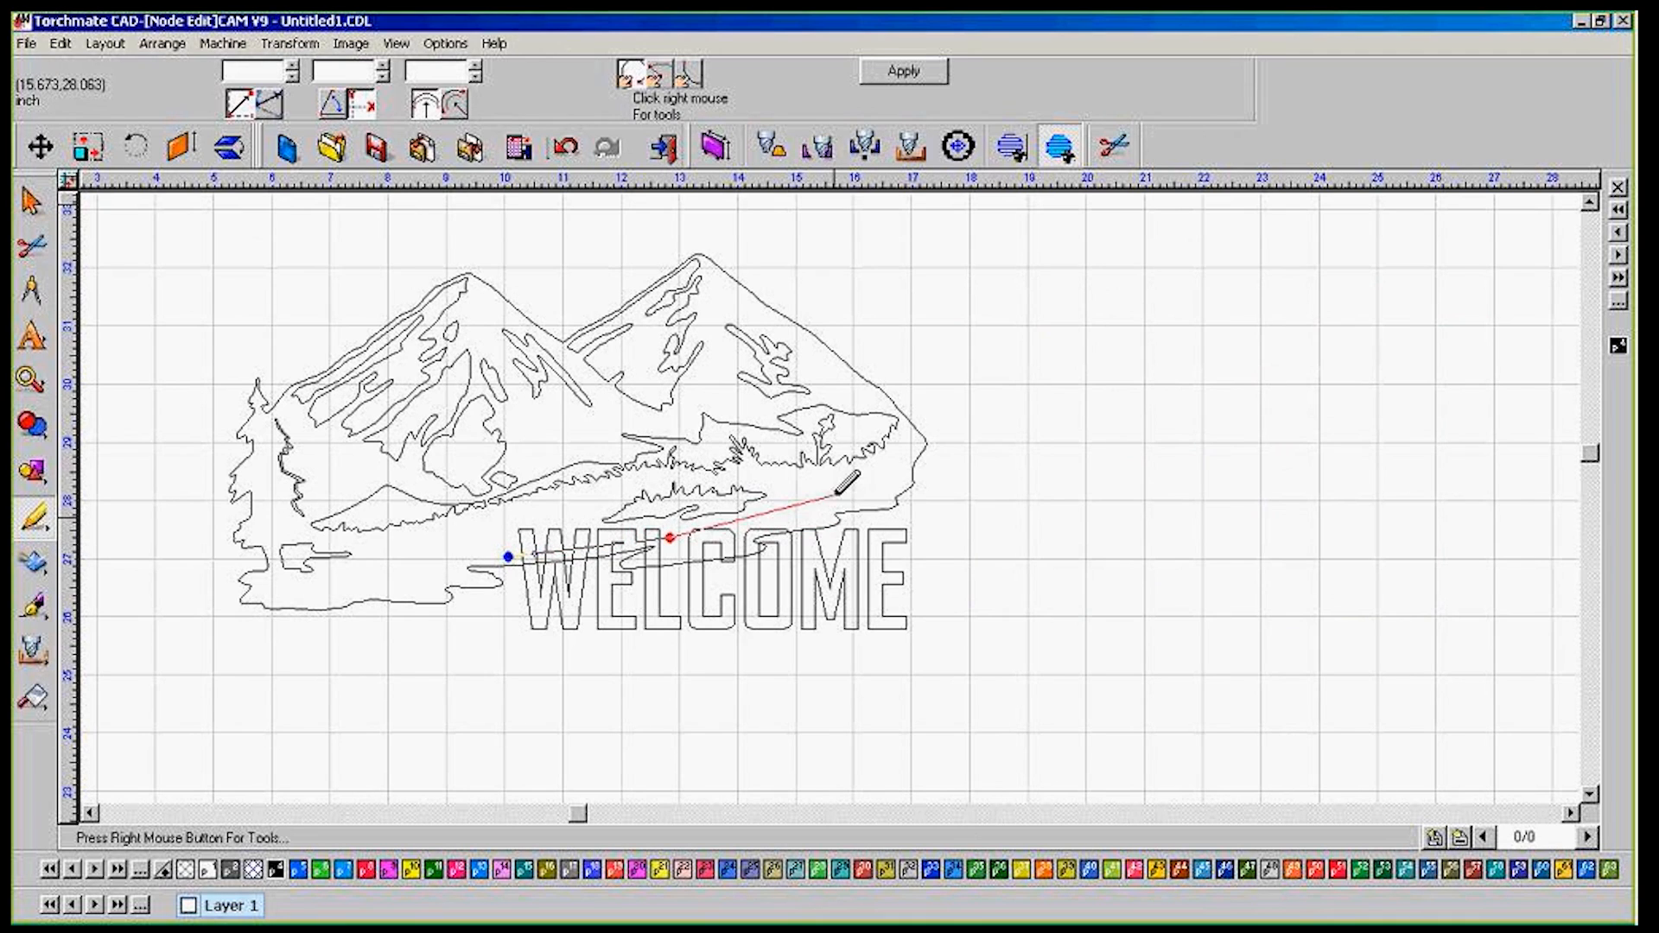
{"action": "left_click", "coordinate": [834, 498]}
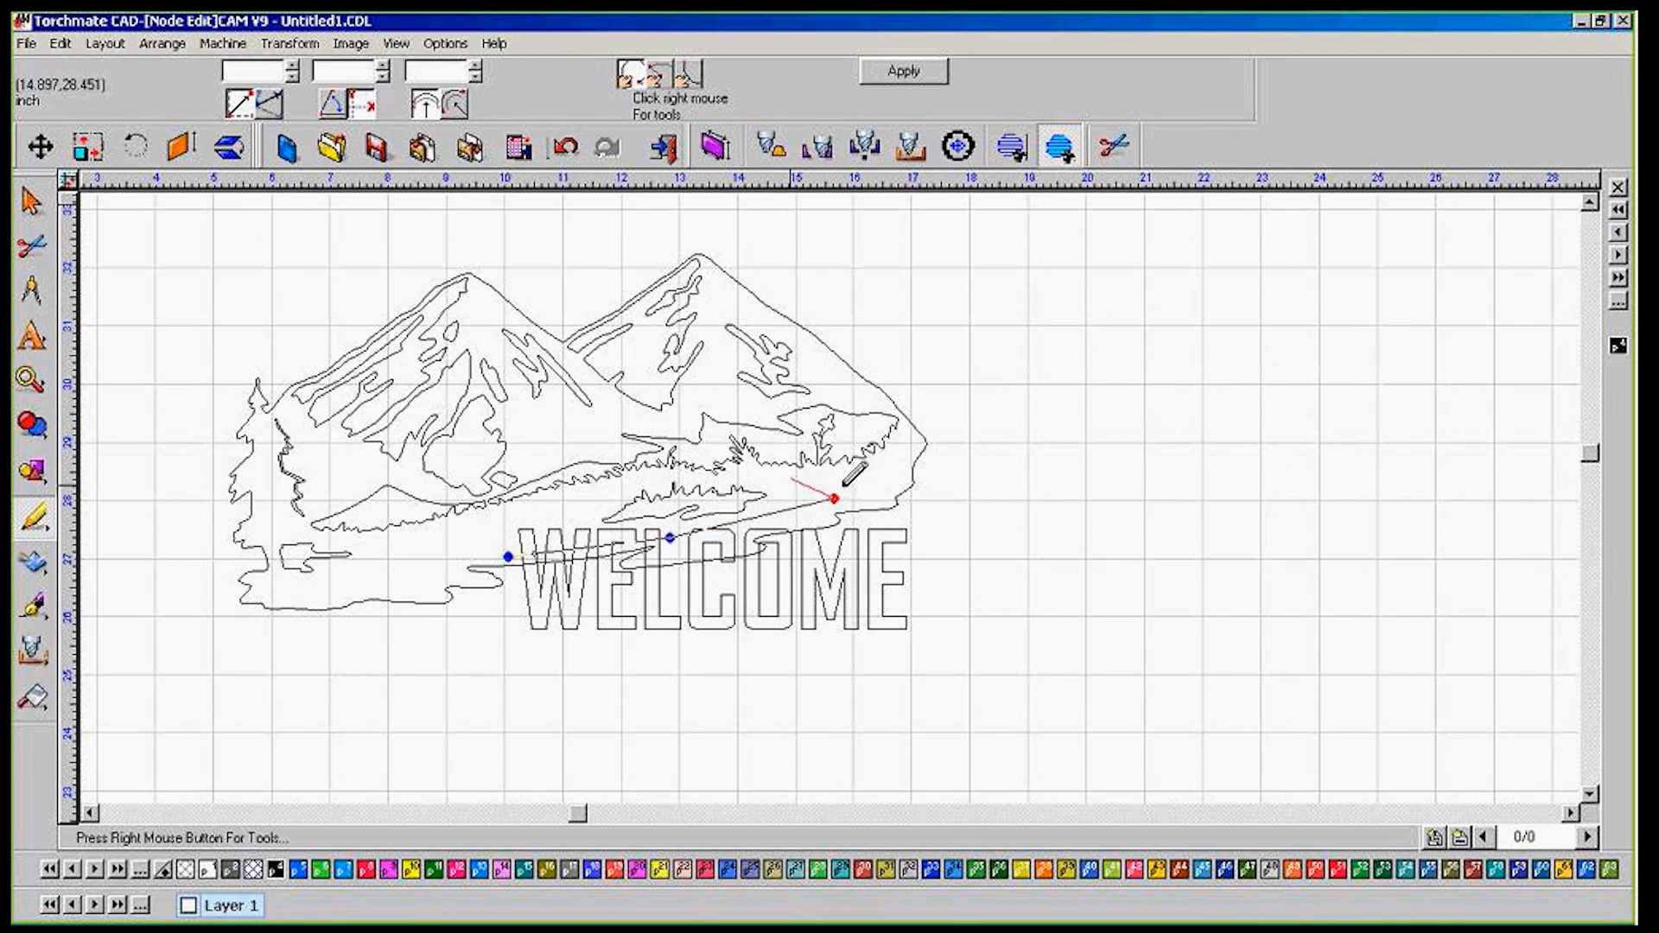
{"action": "left_click", "coordinate": [902, 486]}
{"action": "left_click", "coordinate": [929, 514]}
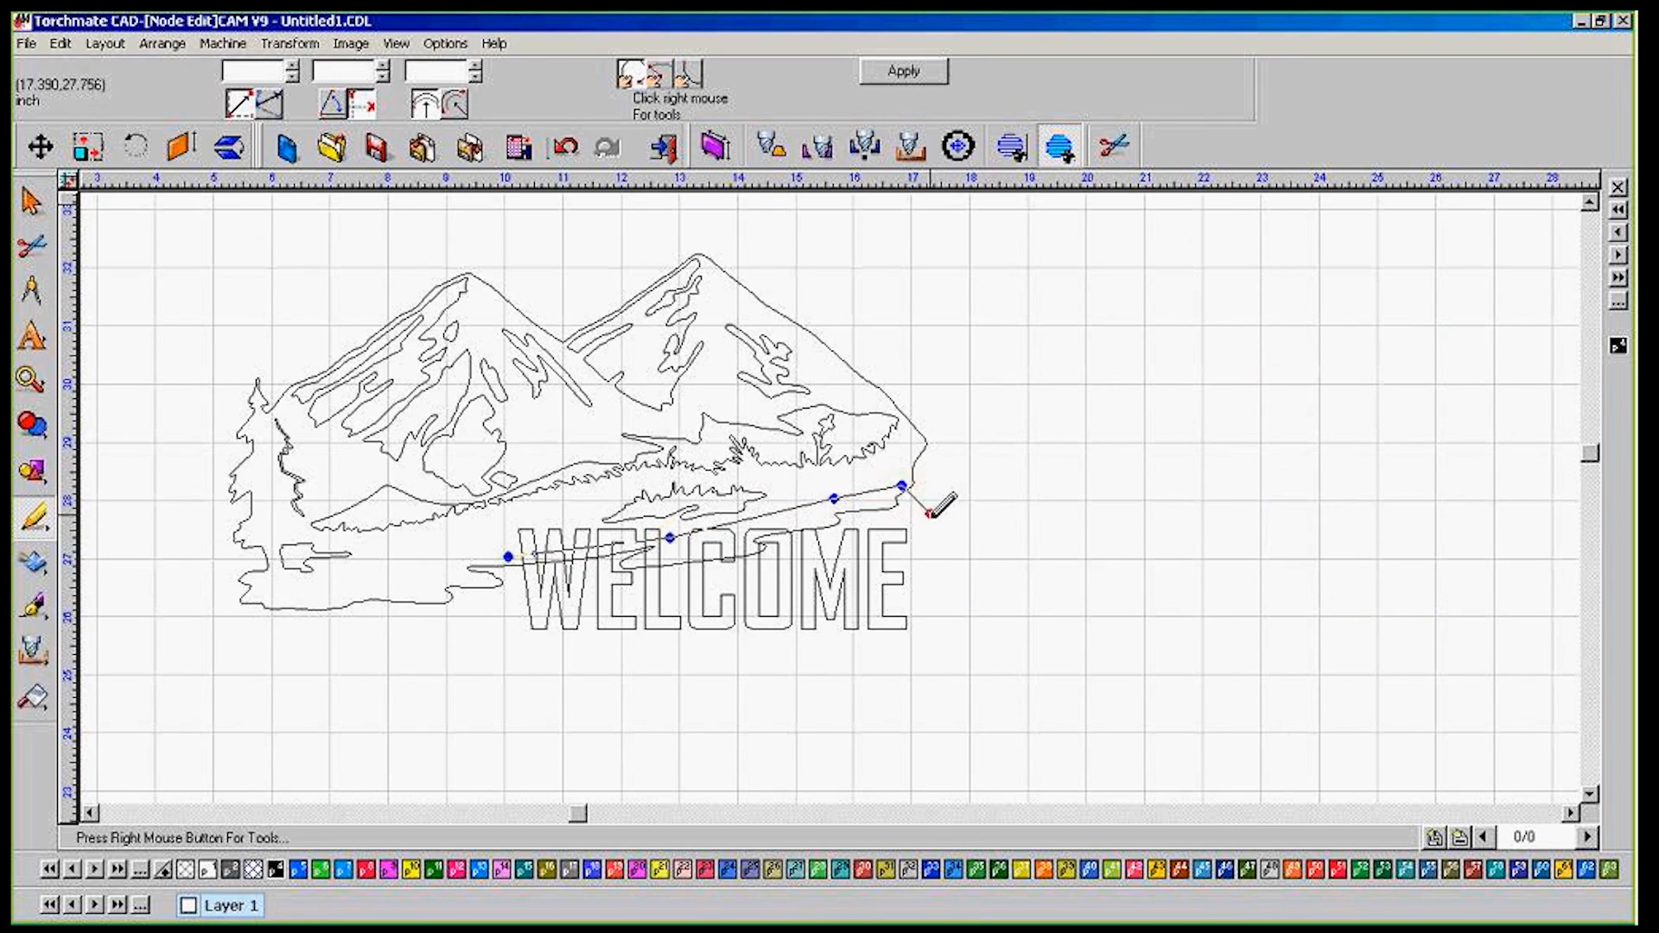
Continue the arc path down past the final E, around a rounded corner, and along gentle curves below WELCOME to the W
{"action": "left_click", "coordinate": [933, 571]}
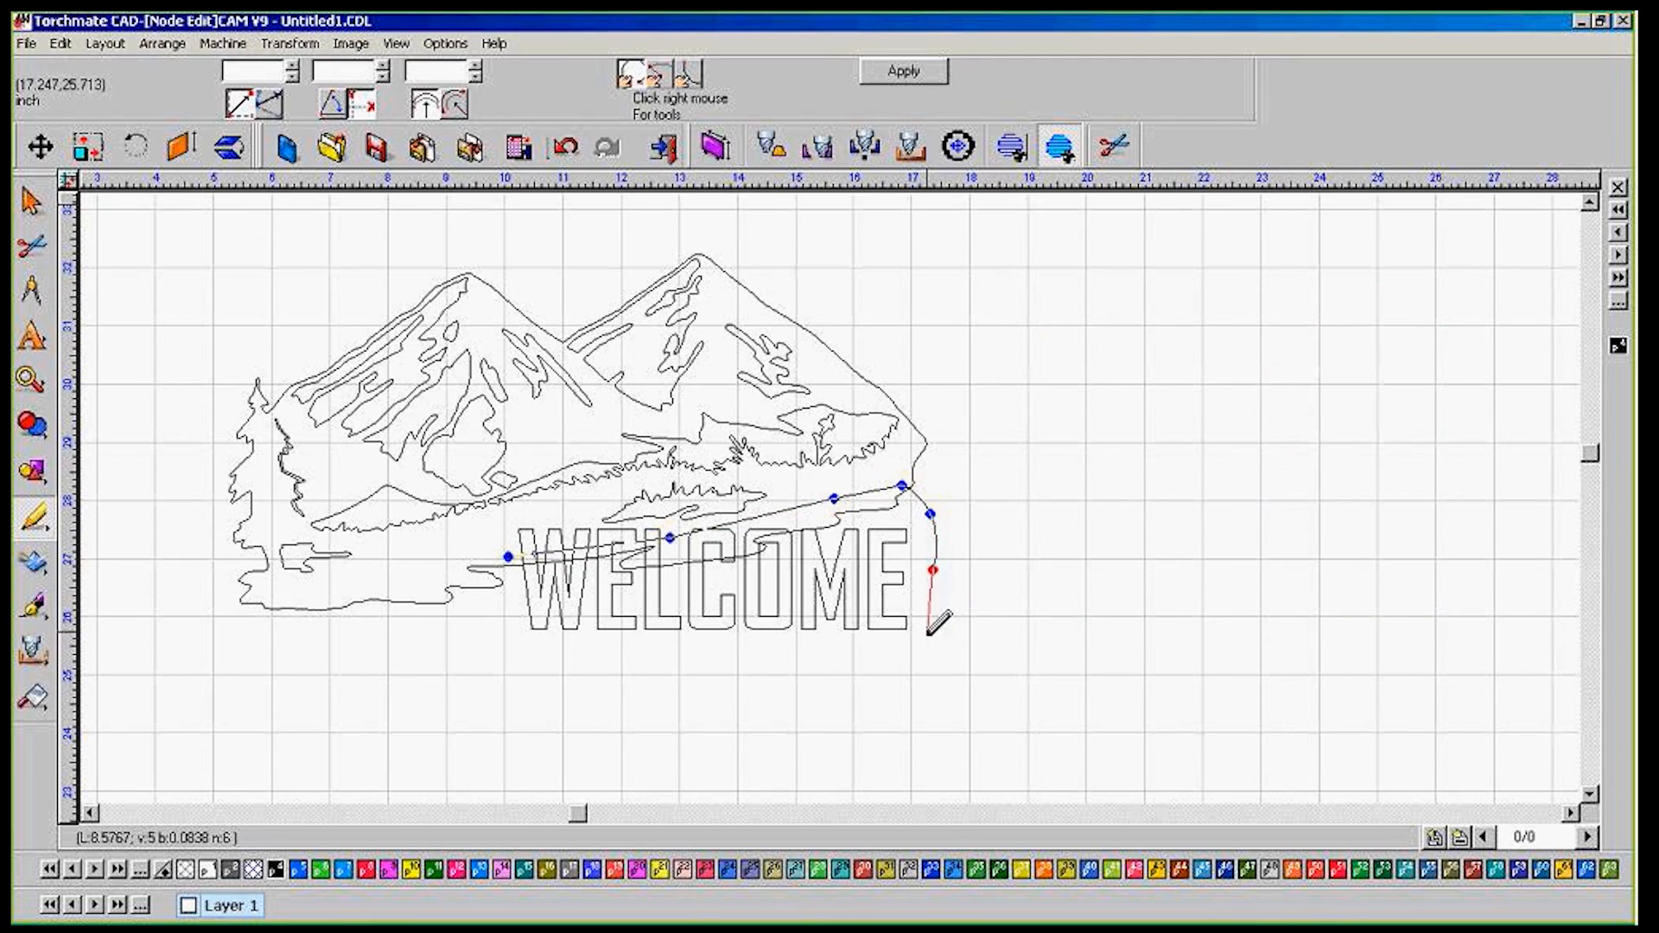
{"action": "left_click", "coordinate": [934, 639]}
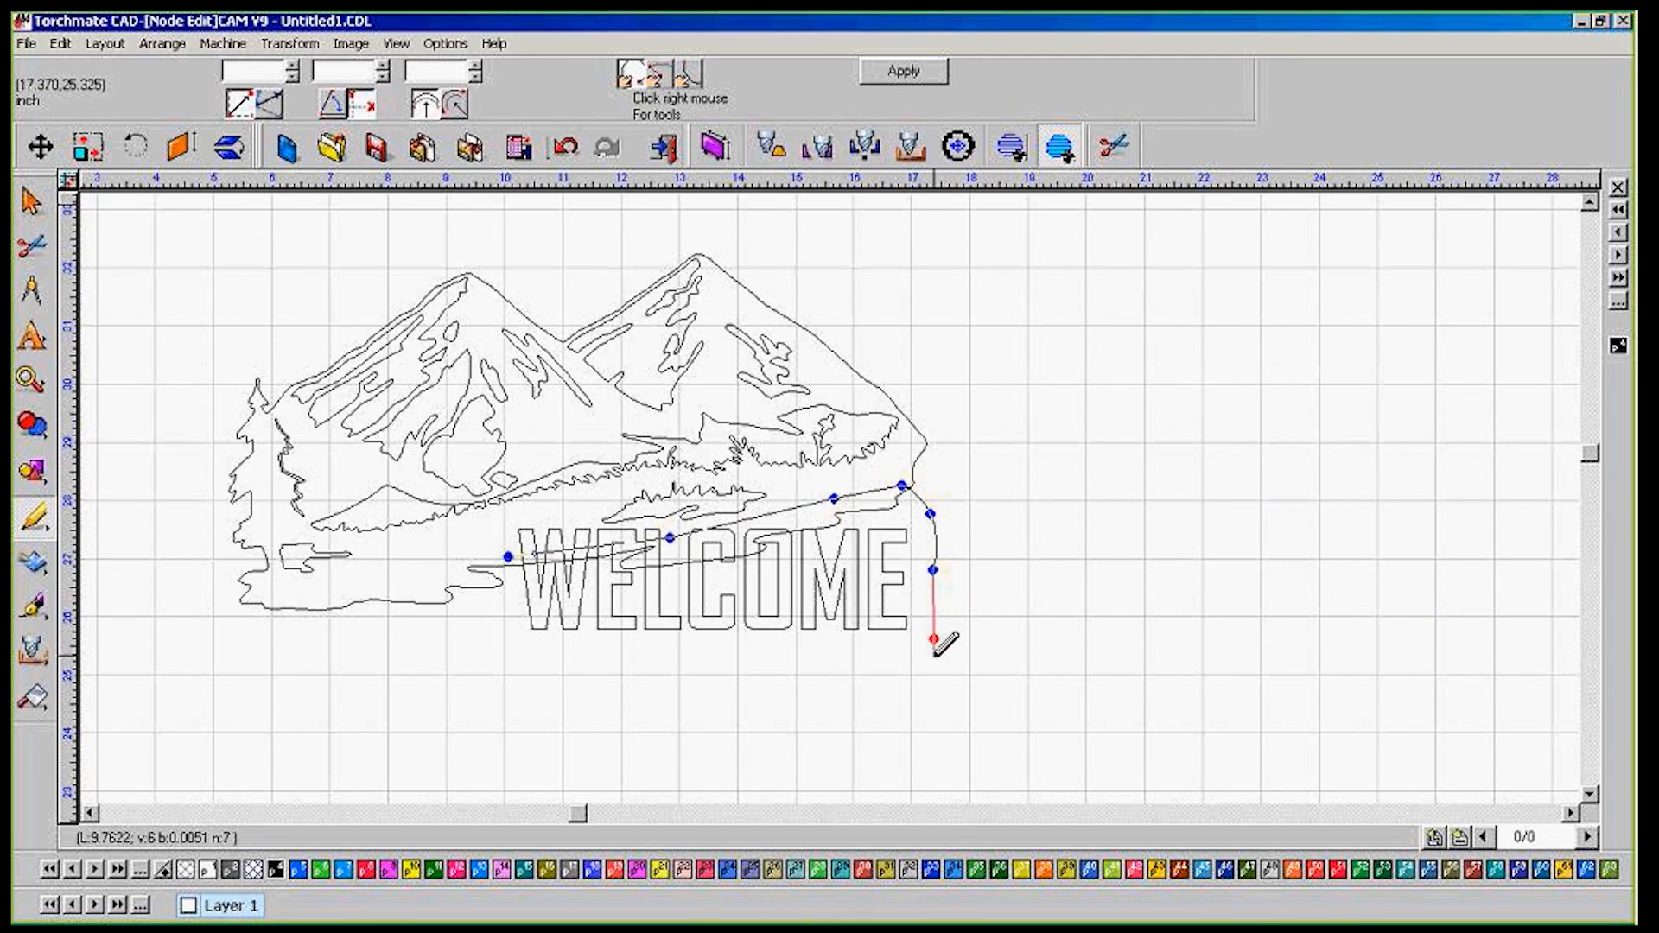
{"action": "left_click", "coordinate": [896, 650]}
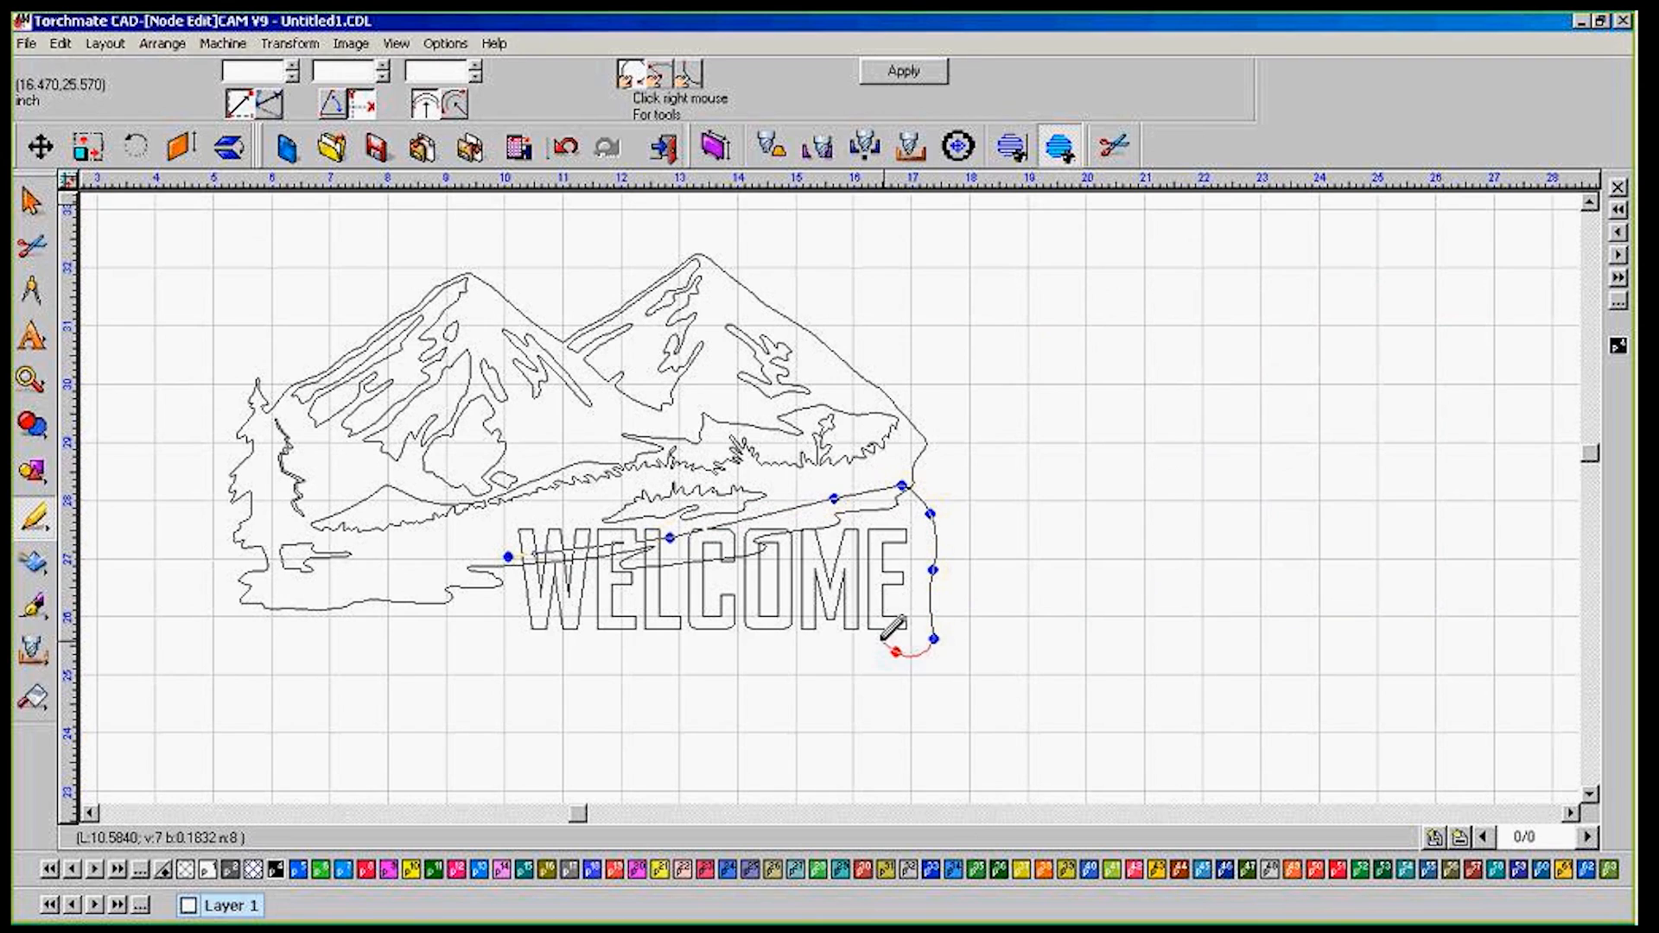
{"action": "left_click", "coordinate": [653, 642]}
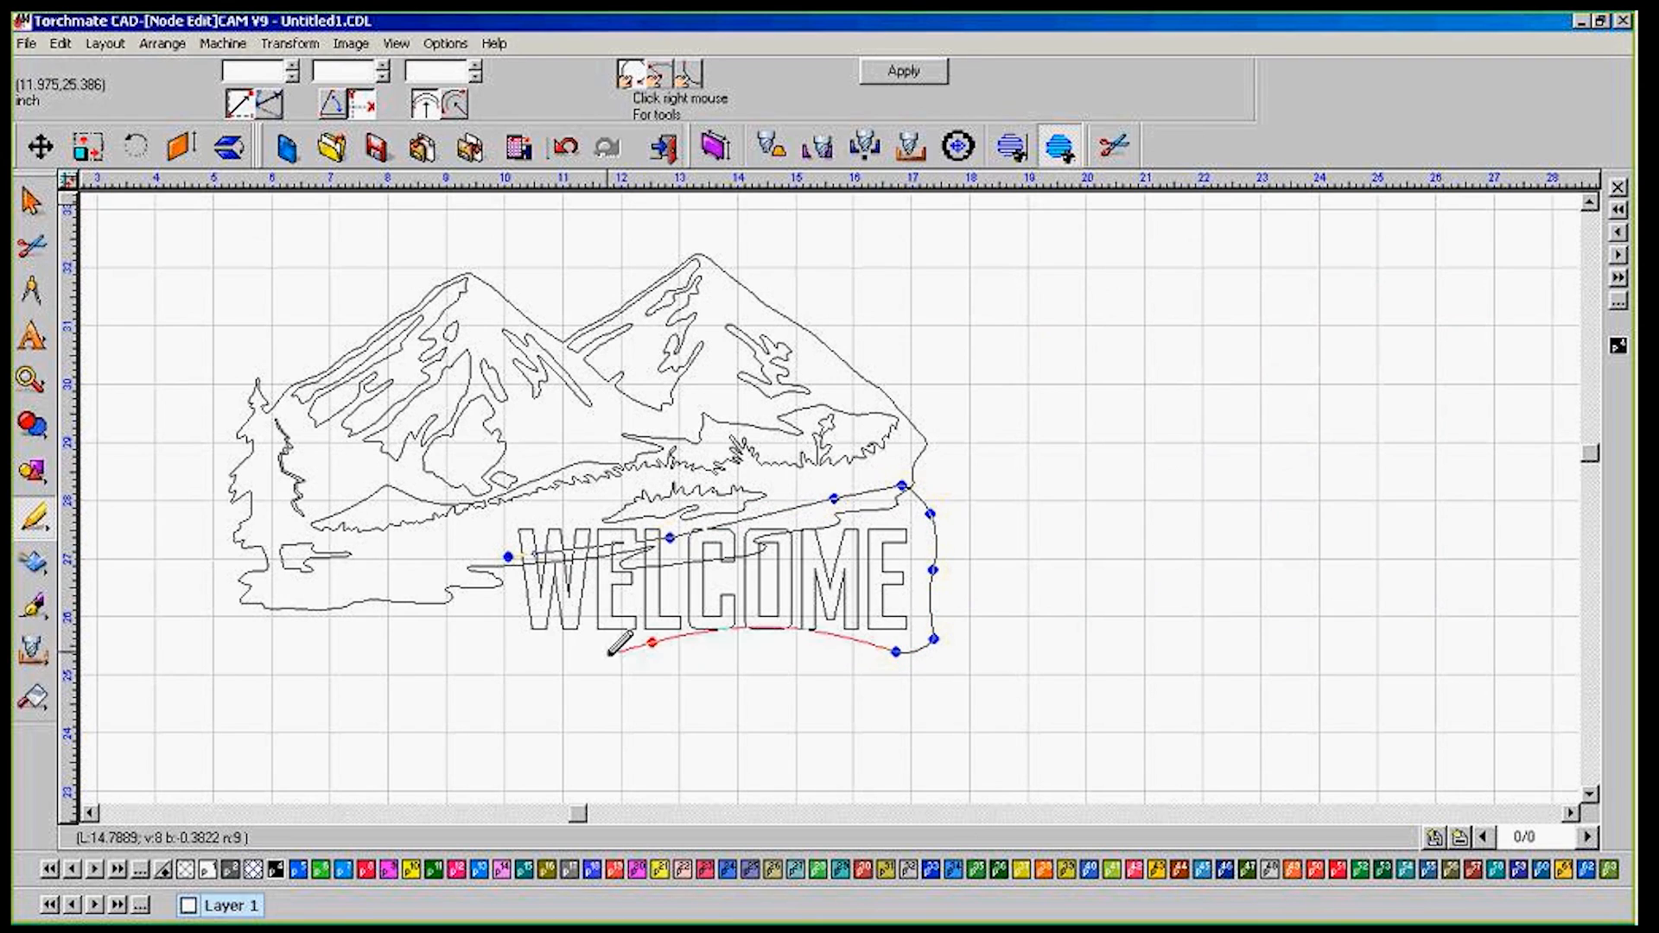
{"action": "left_click", "coordinate": [510, 644]}
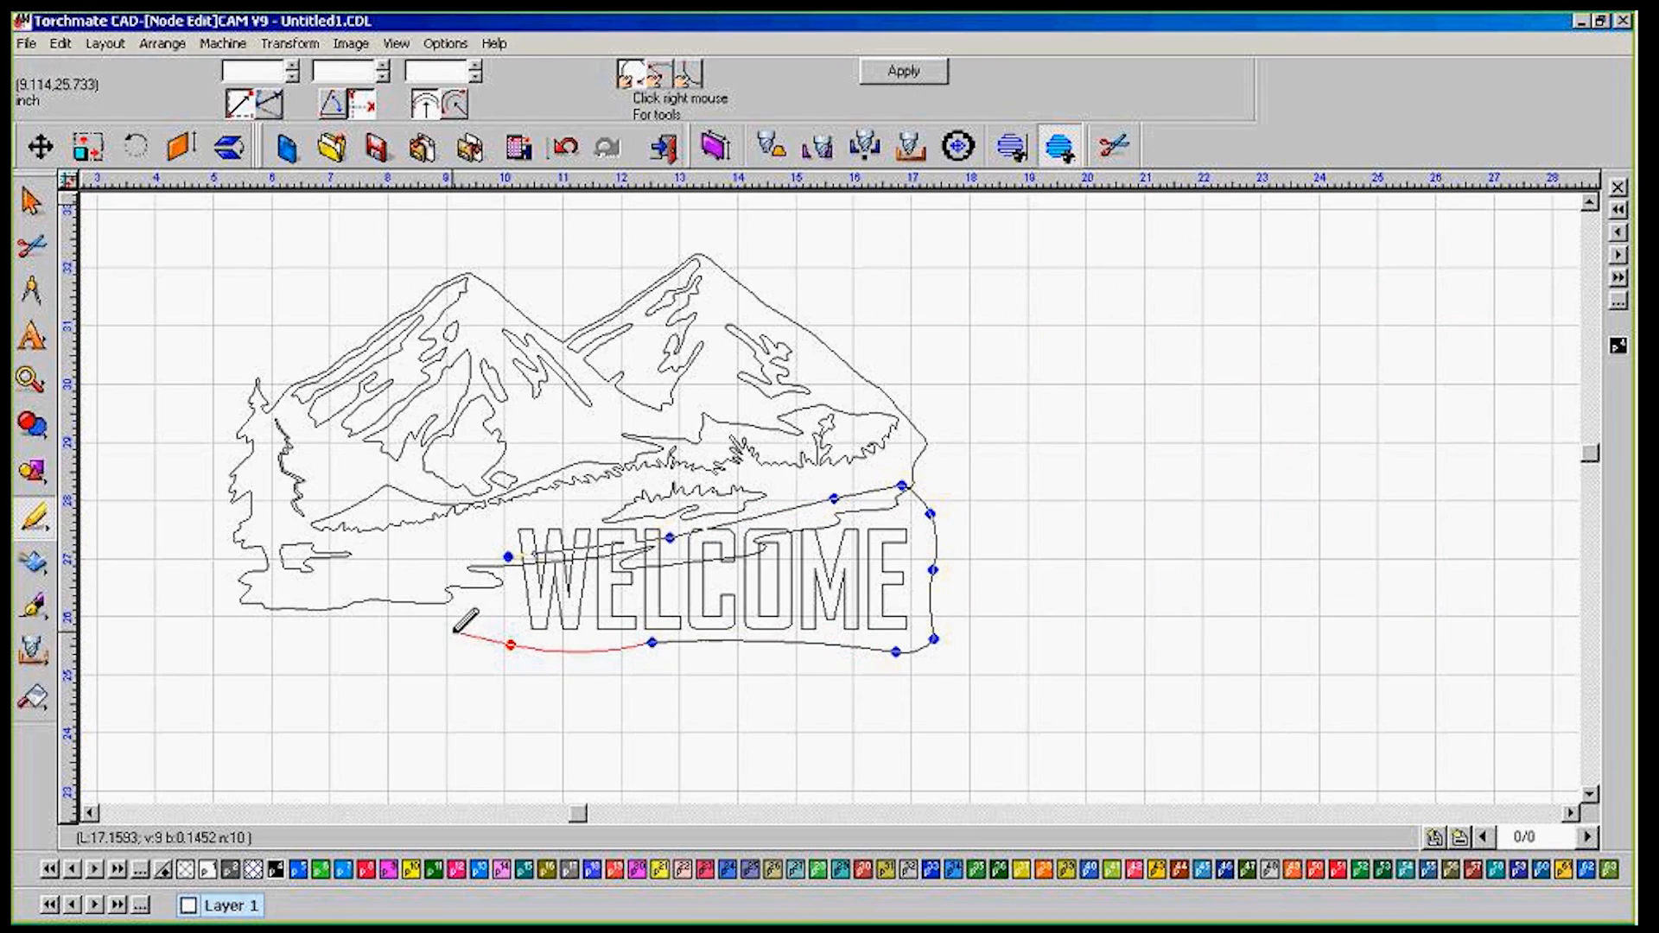
Run the path up over the lake edge left of the W and close it into a backing shape about 8.38 in by 2.88 in
{"action": "left_click", "coordinate": [488, 598]}
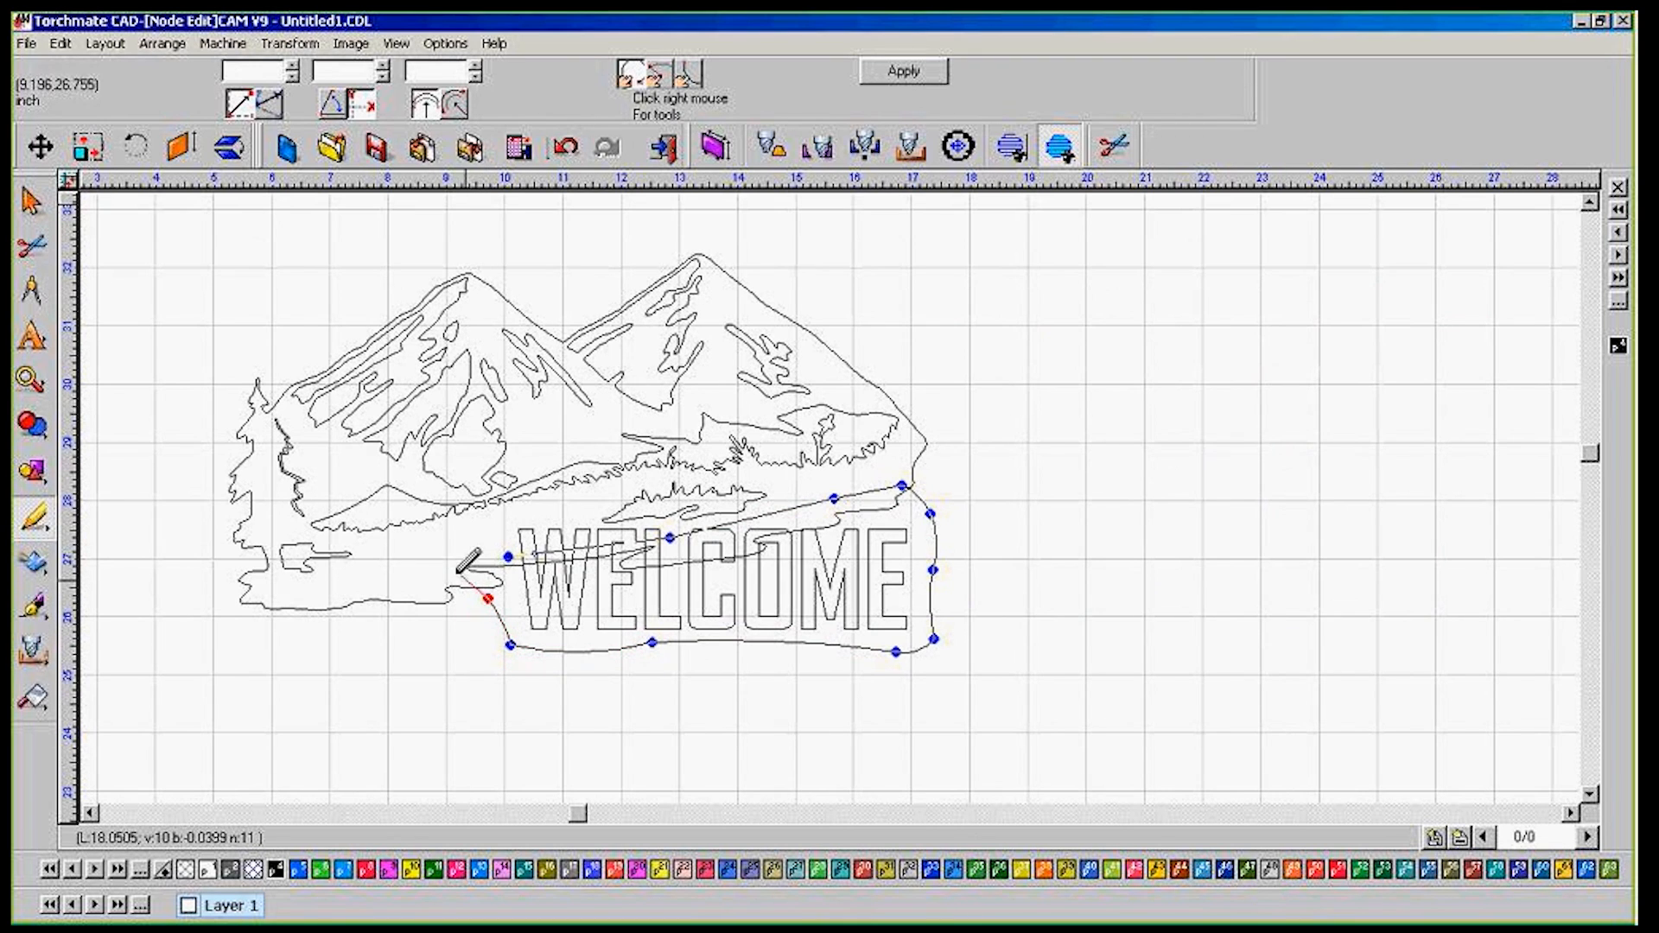
{"action": "left_click", "coordinate": [449, 569]}
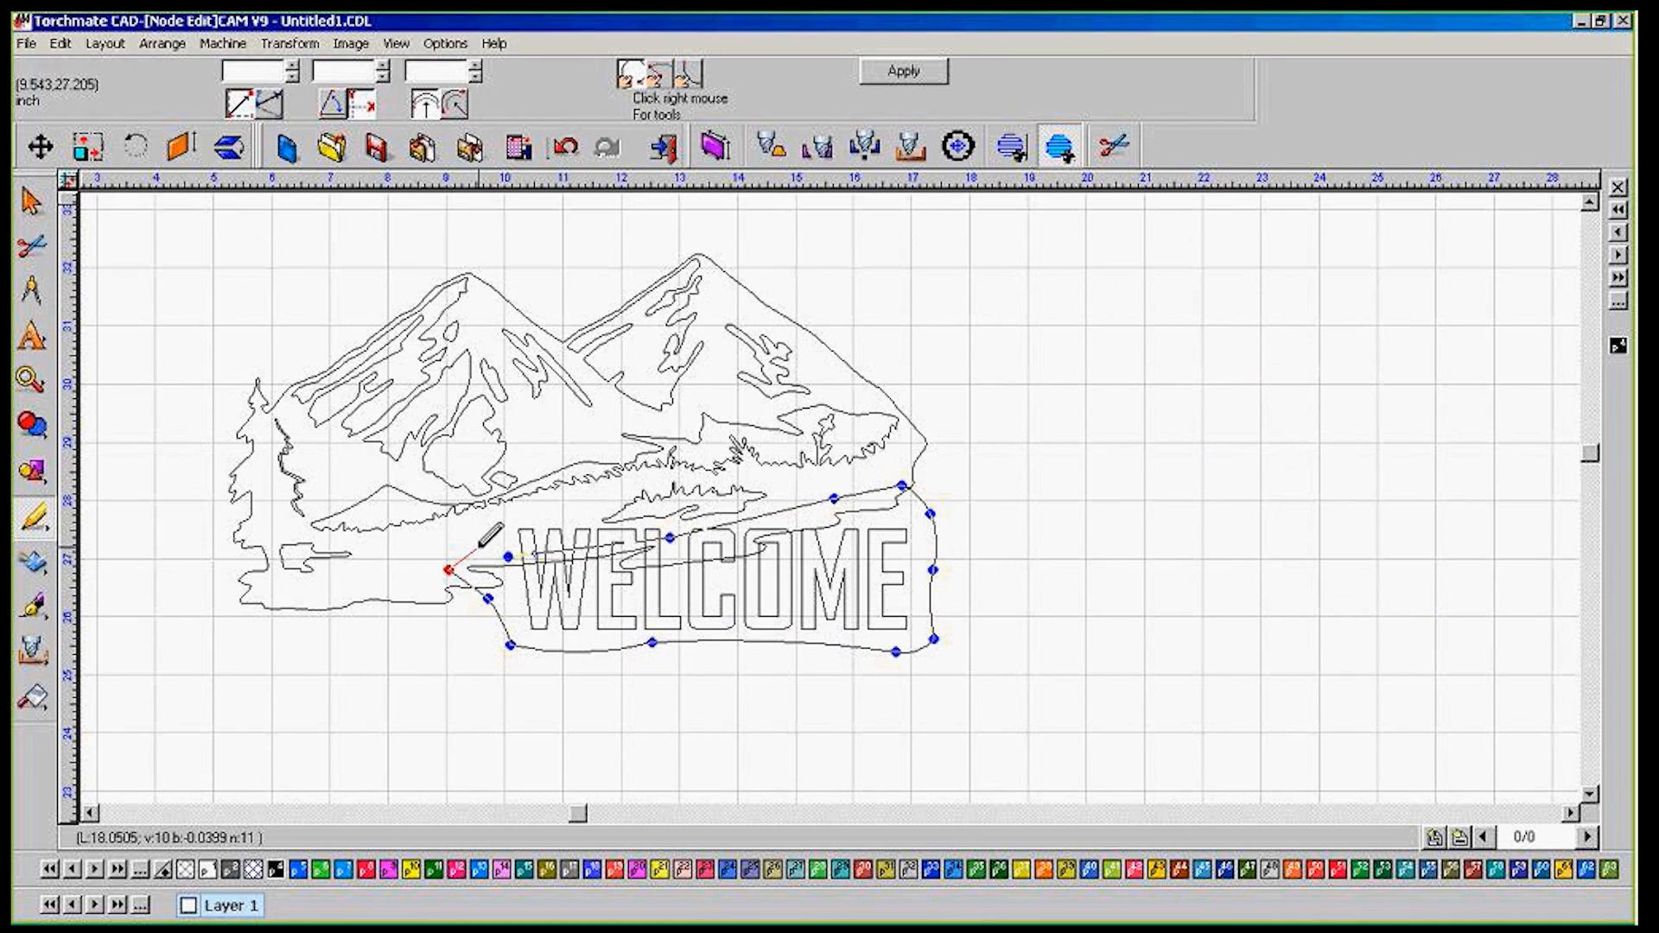
{"action": "left_click", "coordinate": [478, 548]}
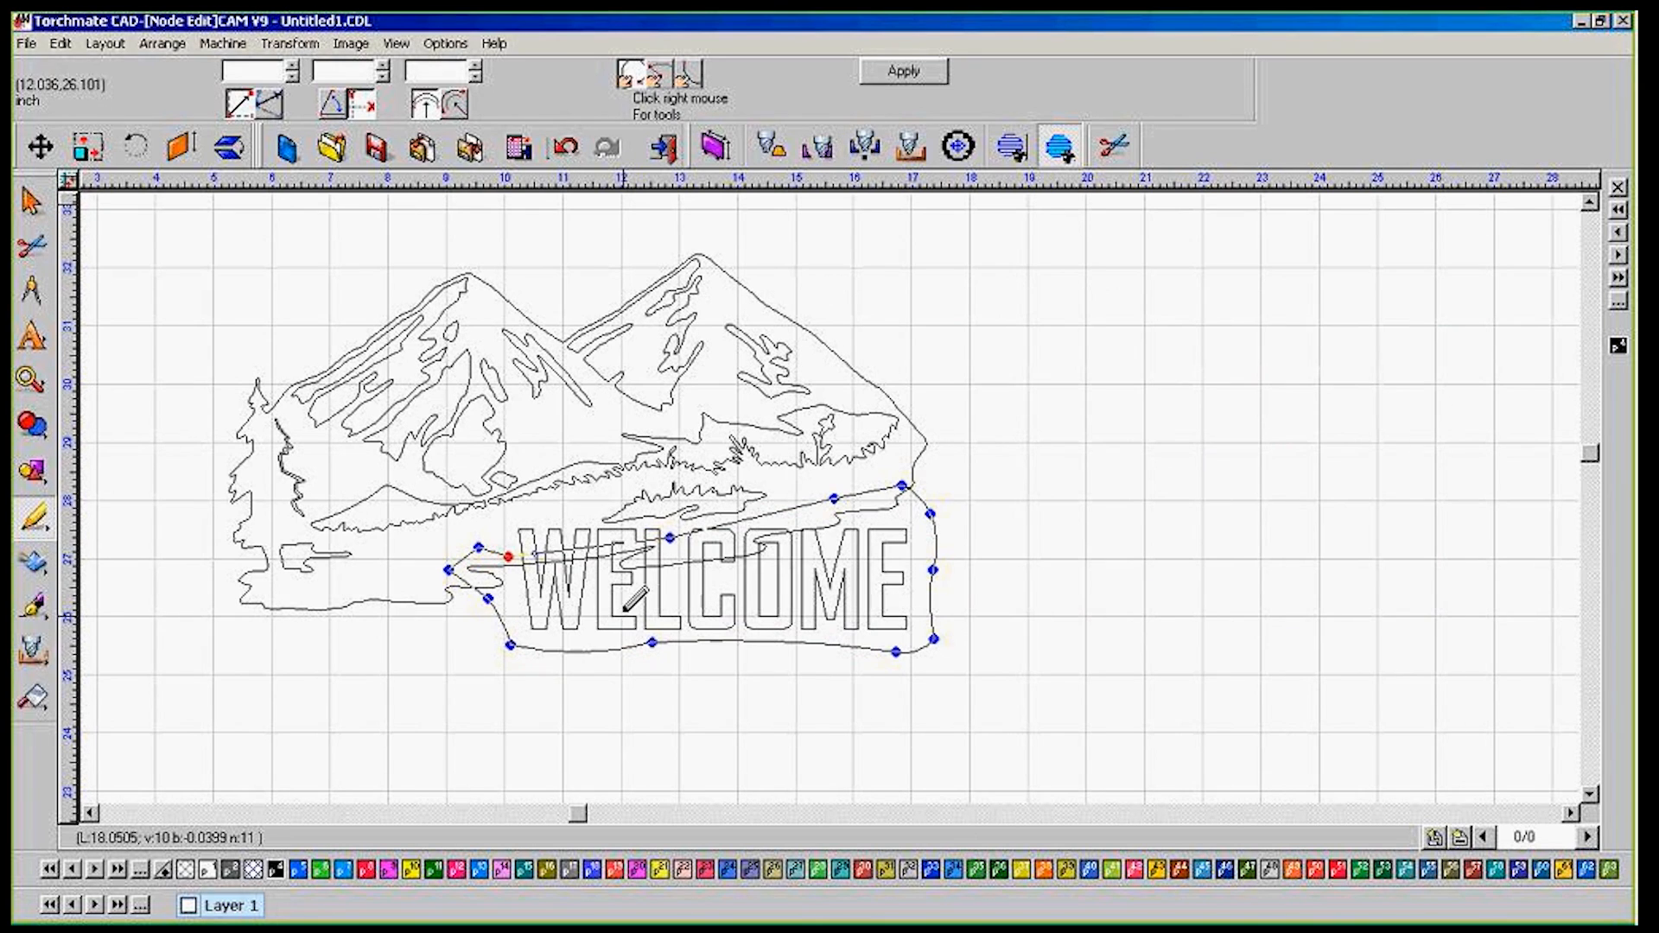
{"action": "left_click", "coordinate": [876, 72]}
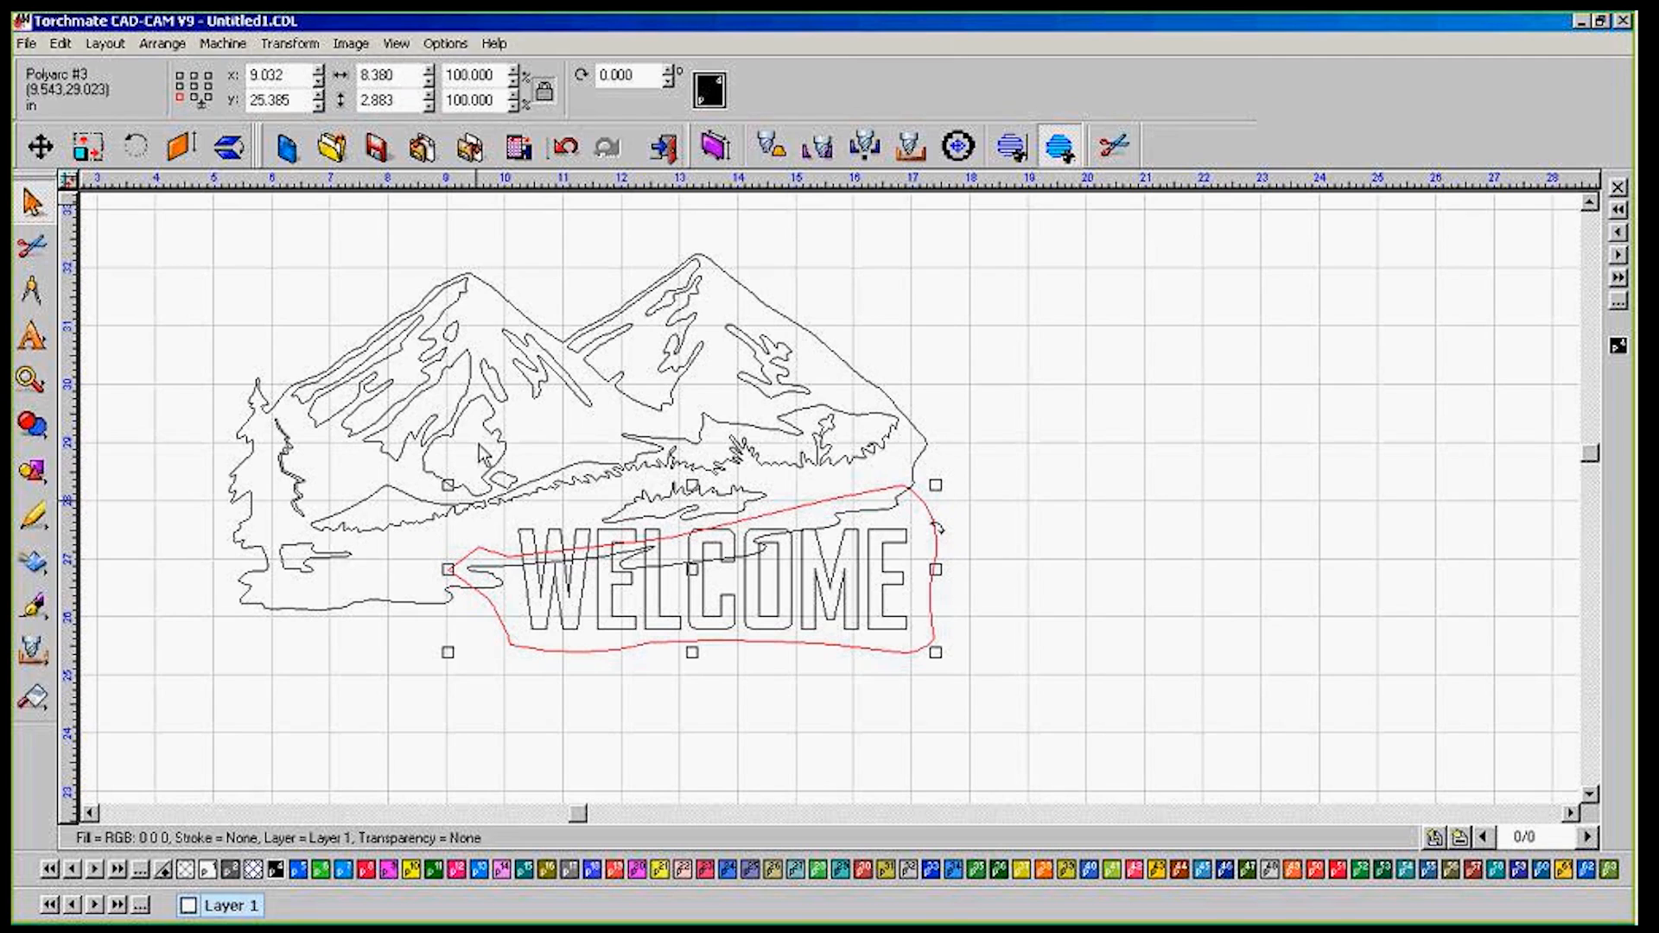
Turn the fill display back on to check how the backing shape joins the mountain artwork
{"action": "left_click", "coordinate": [395, 43]}
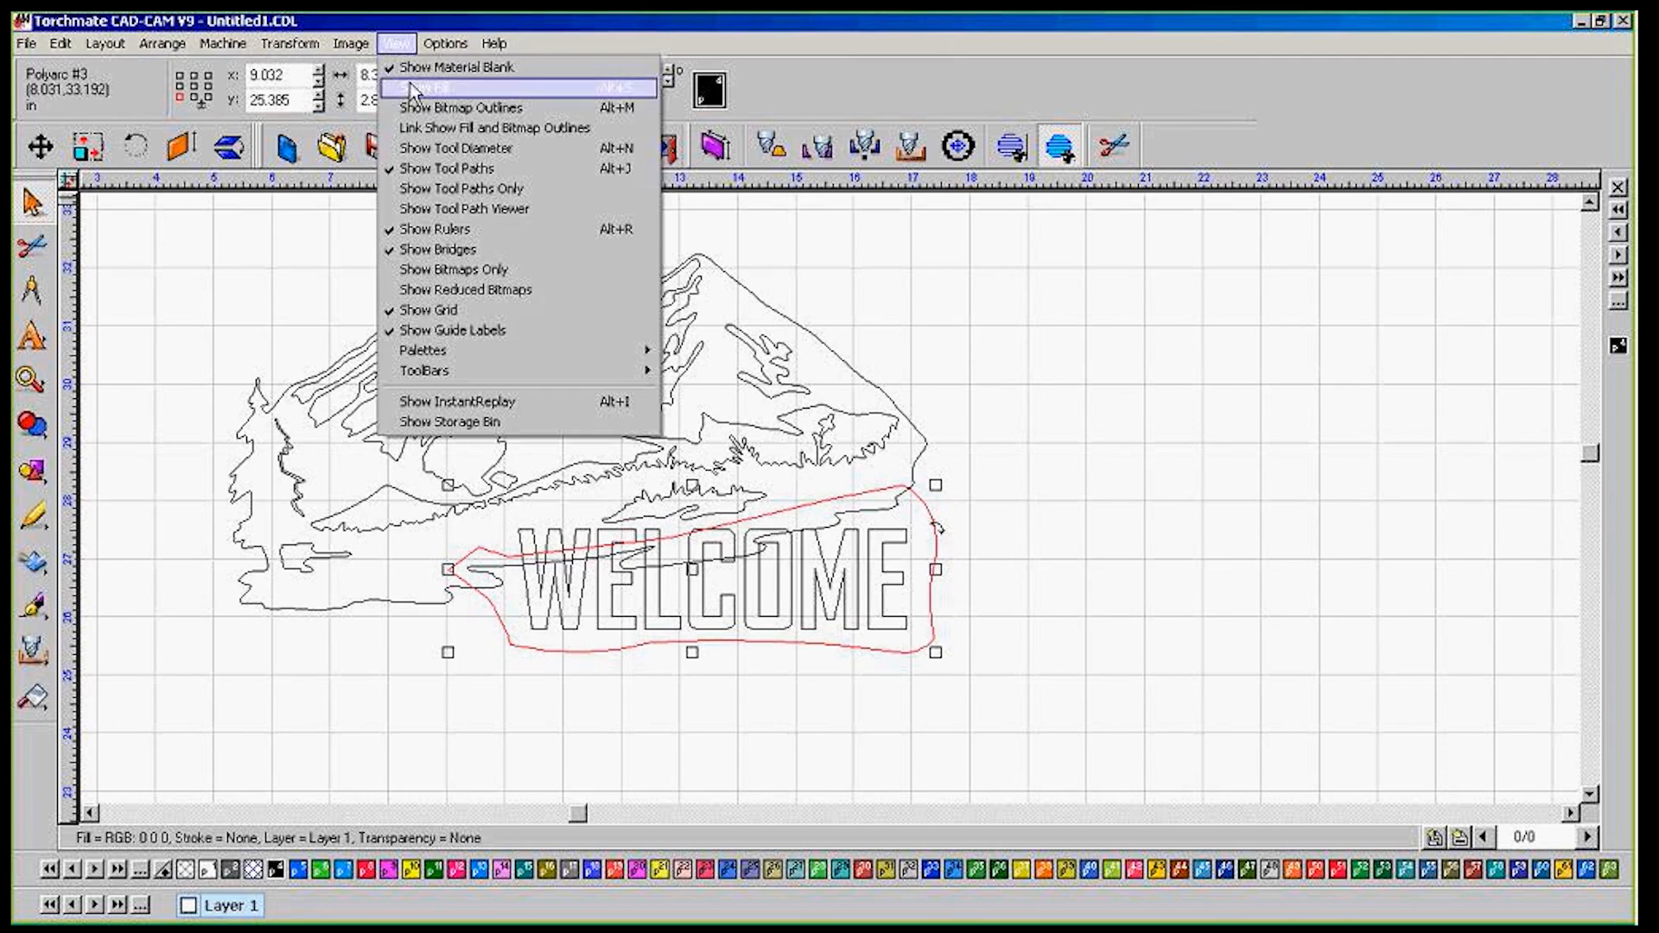
{"action": "left_click", "coordinate": [415, 89]}
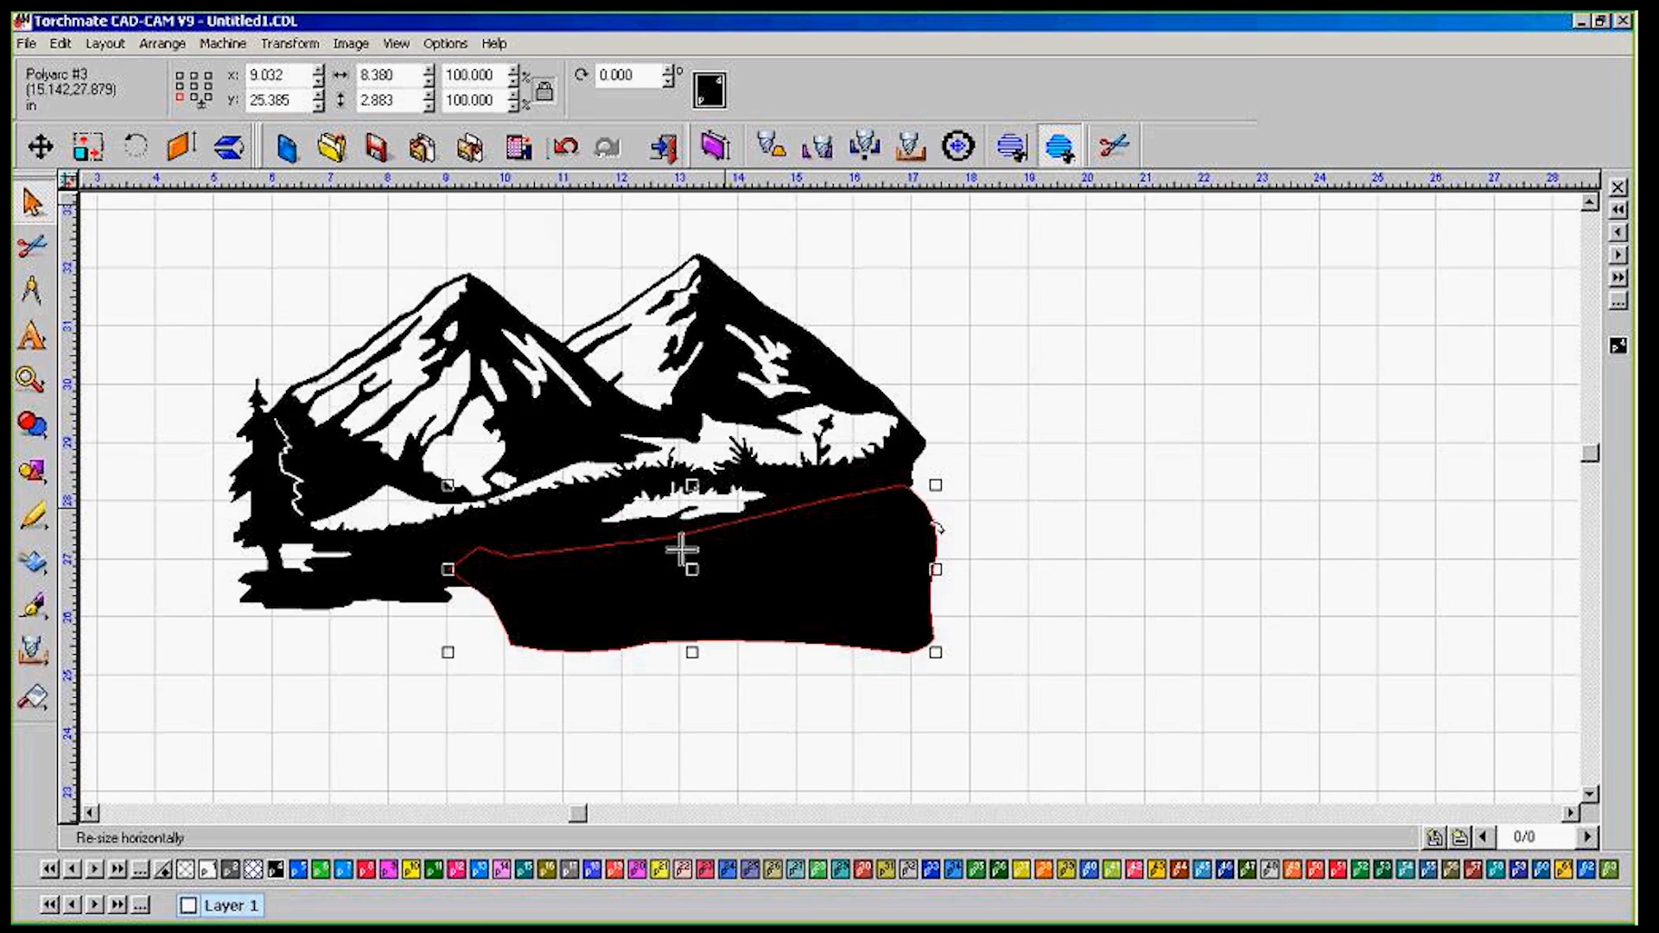
{"action": "scroll", "coordinate": [738, 536], "scroll_direction": "up", "scroll_amount": 5}
{"action": "scroll", "coordinate": [829, 496], "scroll_direction": "down", "scroll_amount": 2}
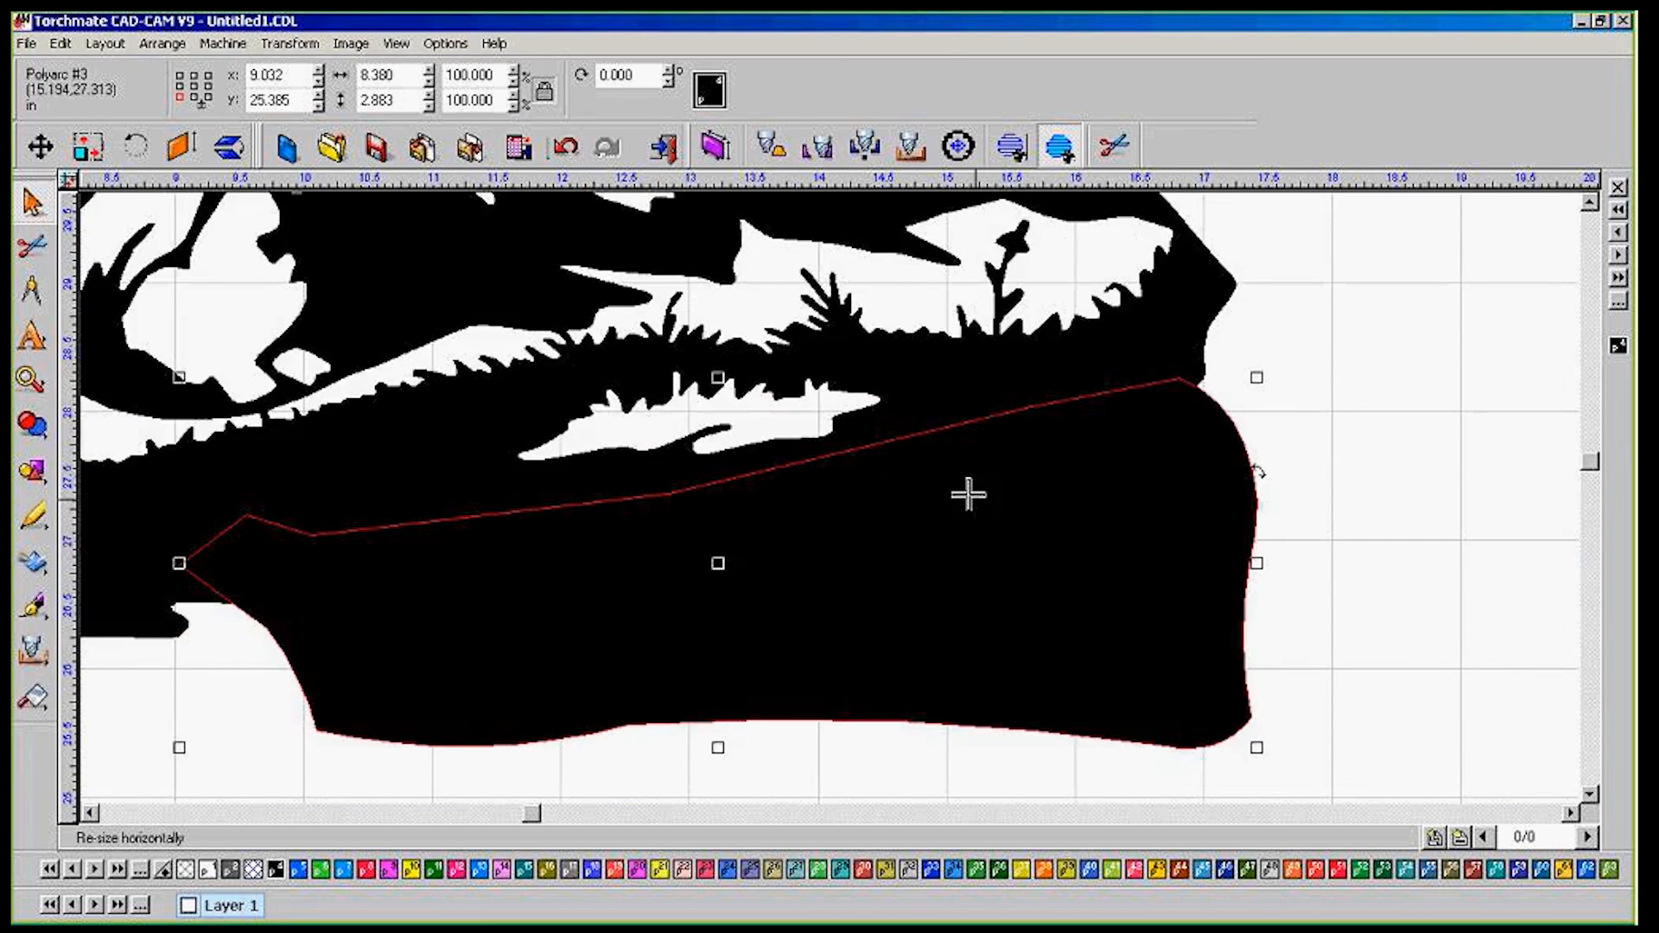
Open the backing shape for node editing and reshape its left end so the edge curves into the lake artwork beside the W
{"action": "scroll", "coordinate": [604, 644], "scroll_direction": "down", "scroll_amount": 2}
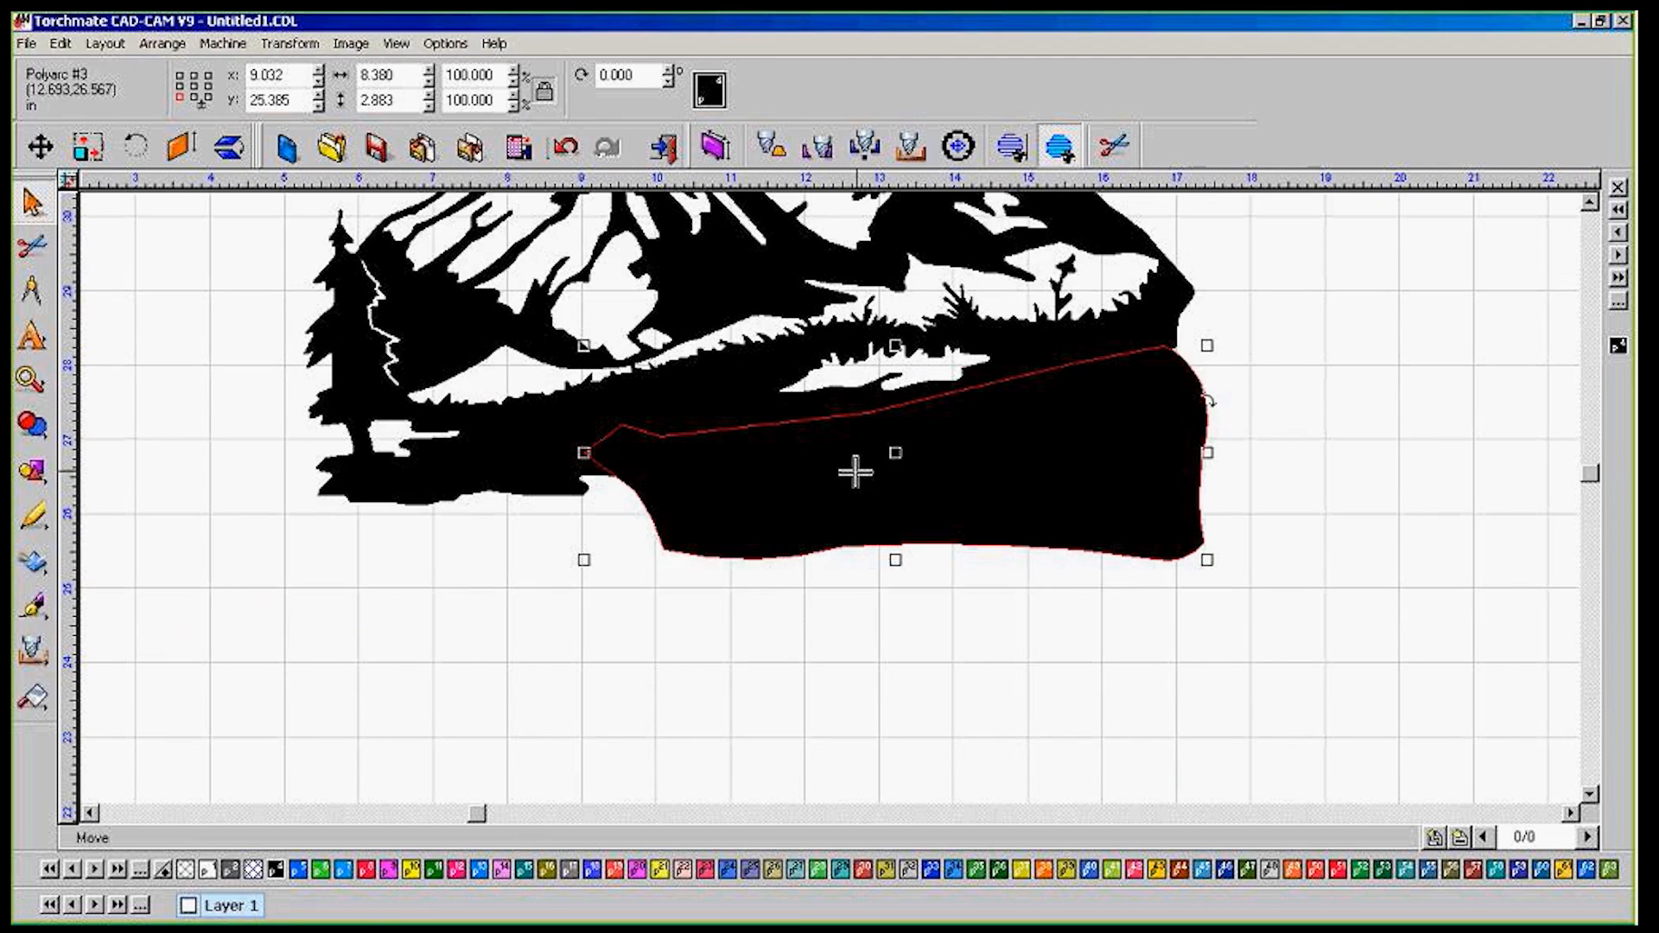
{"action": "key", "text": "Escape"}
{"action": "double_click", "coordinate": [1081, 489]}
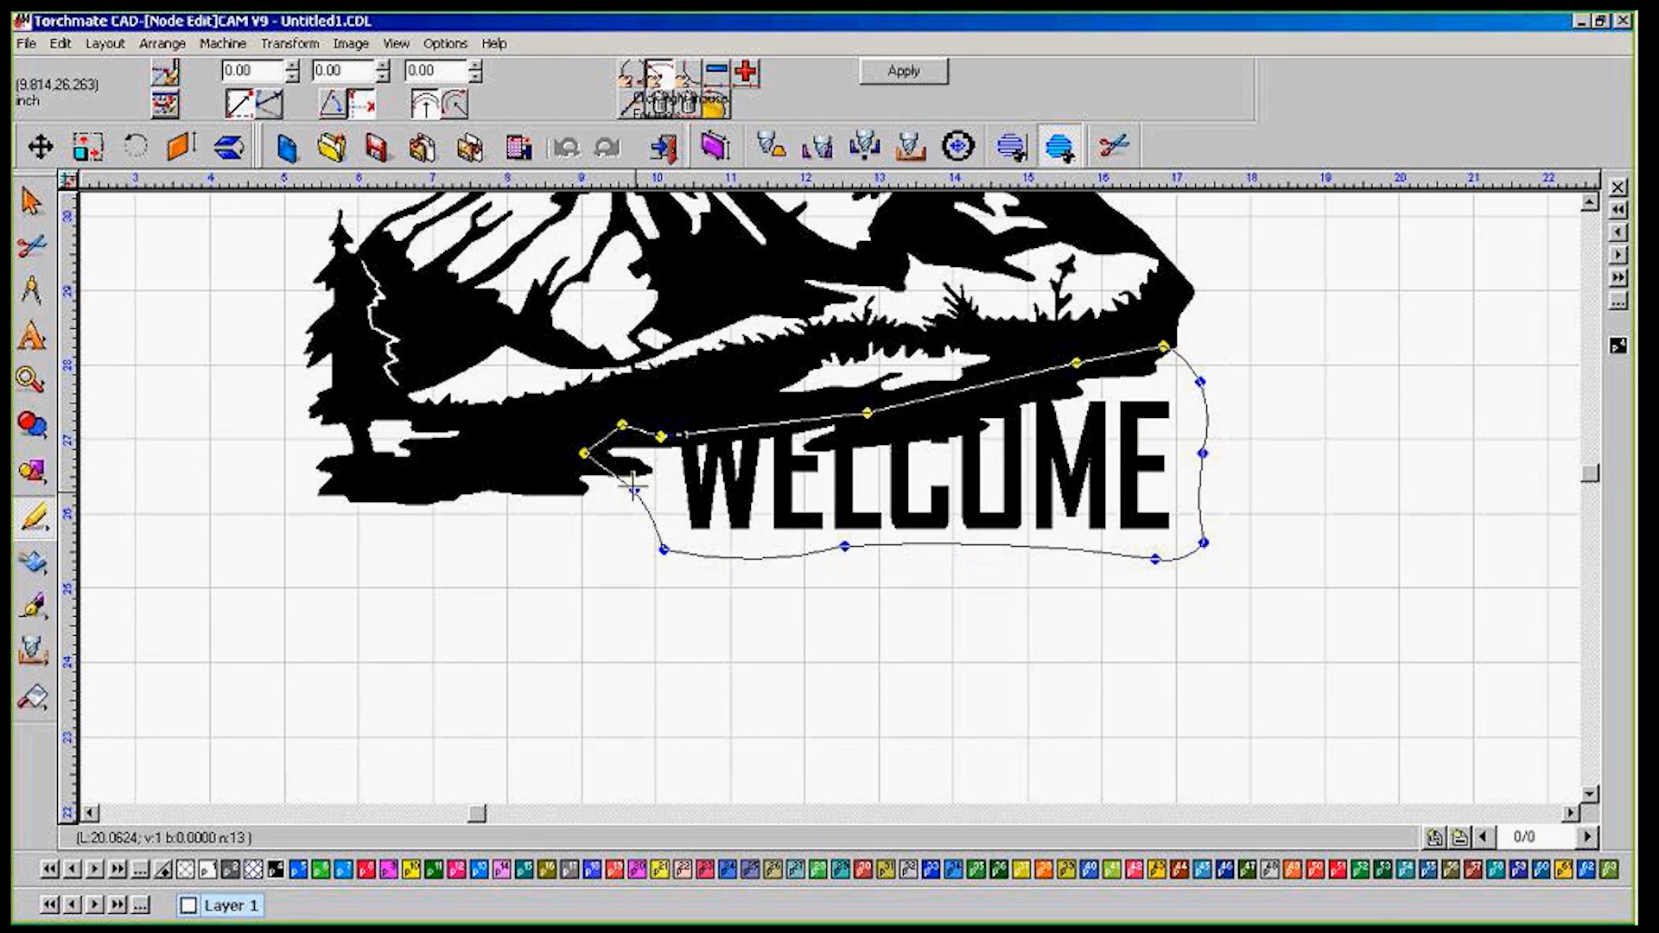
{"action": "scroll", "coordinate": [644, 506], "scroll_direction": "up", "scroll_amount": 2}
{"action": "left_click", "coordinate": [801, 452]}
{"action": "key", "text": "Delete"}
{"action": "left_click_drag", "start_coordinate": [831, 427], "coordinate": [834, 424]}
{"action": "left_click_drag", "start_coordinate": [727, 369], "coordinate": [752, 352]}
{"action": "left_click", "coordinate": [610, 316]}
{"action": "left_click_drag", "start_coordinate": [610, 315], "coordinate": [633, 360]}
{"action": "left_click_drag", "start_coordinate": [835, 423], "coordinate": [819, 395]}
Move the backing shape's lower-left corner node to about X 10.02, Y 25.71 and add two nodes along the edge beneath the W
{"action": "left_click_drag", "start_coordinate": [910, 678], "coordinate": [896, 628]}
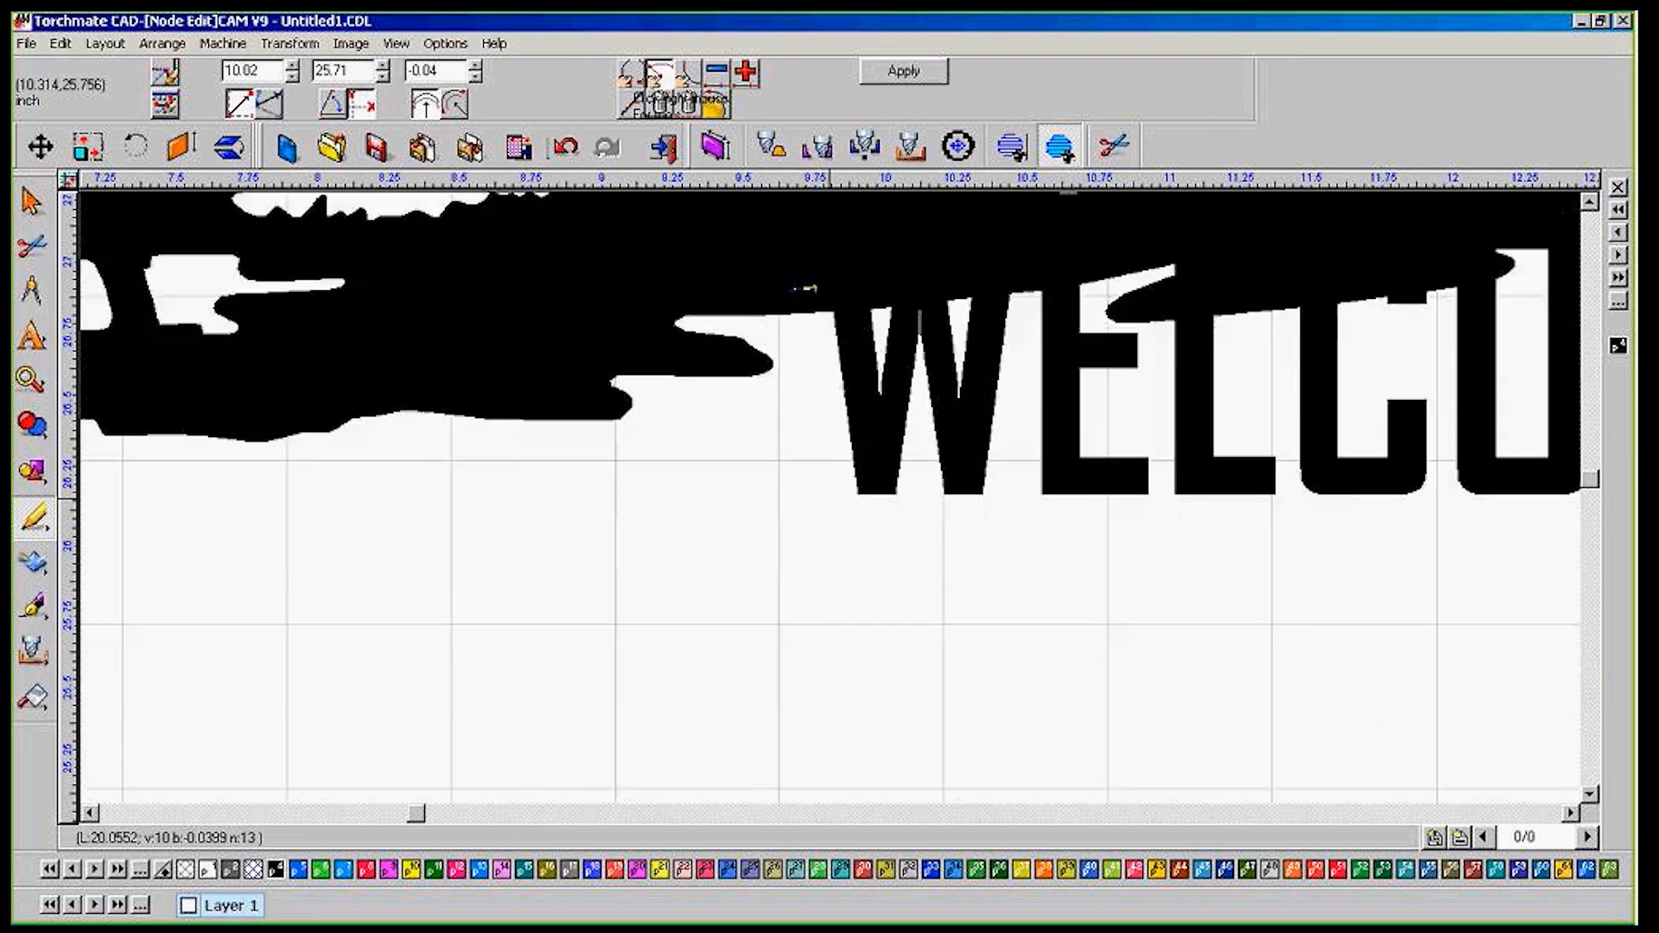
{"action": "scroll", "coordinate": [830, 498], "scroll_direction": "down", "scroll_amount": 1}
{"action": "scroll", "coordinate": [803, 498], "scroll_direction": "up", "scroll_amount": 1}
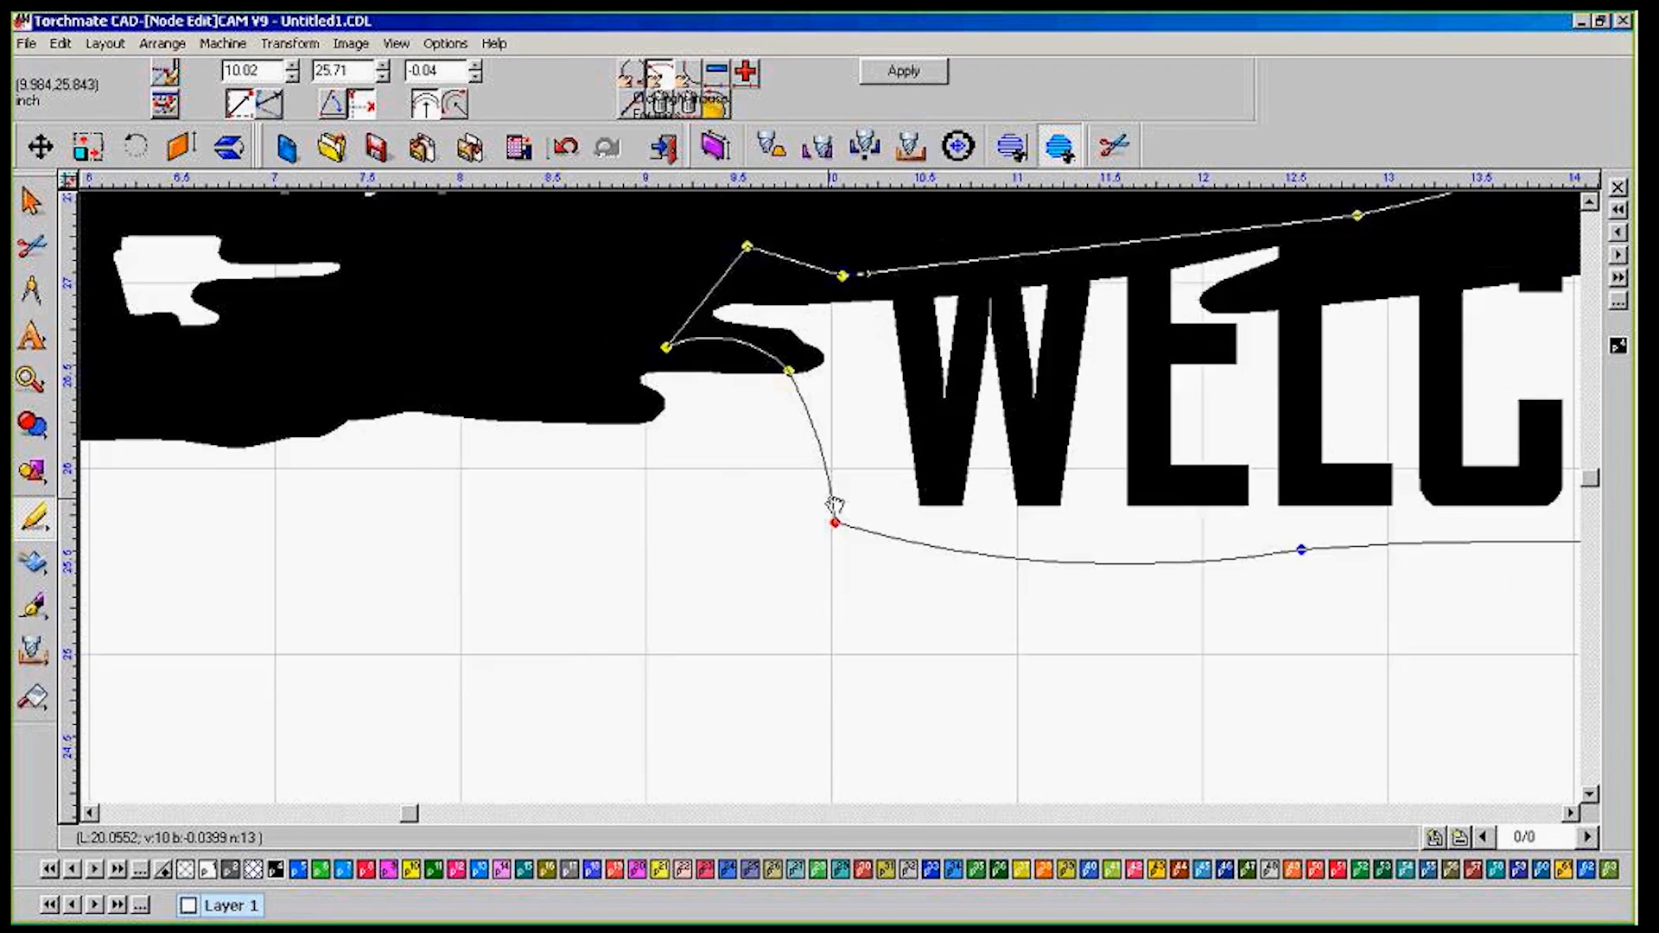
{"action": "scroll", "coordinate": [835, 505], "scroll_direction": "up", "scroll_amount": 1}
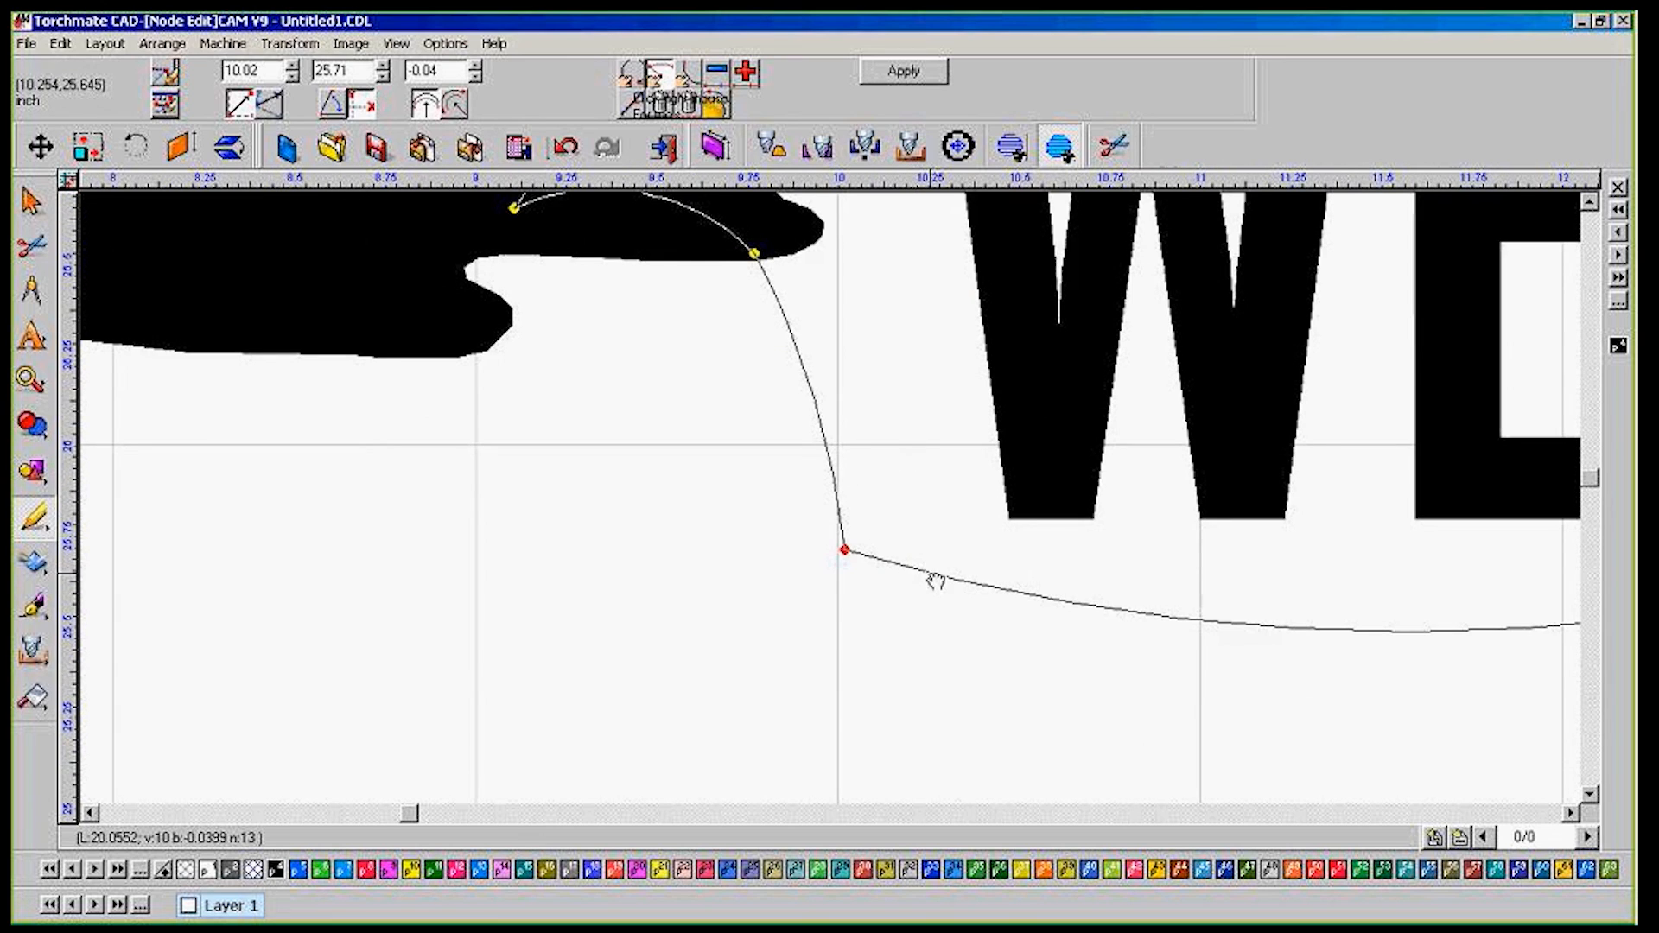
{"action": "mouse_move", "coordinate": [929, 572]}
{"action": "left_mouse_down"}
{"action": "mouse_move", "coordinate": [948, 544]}
{"action": "mouse_move", "coordinate": [945, 582]}
{"action": "left_mouse_up"}
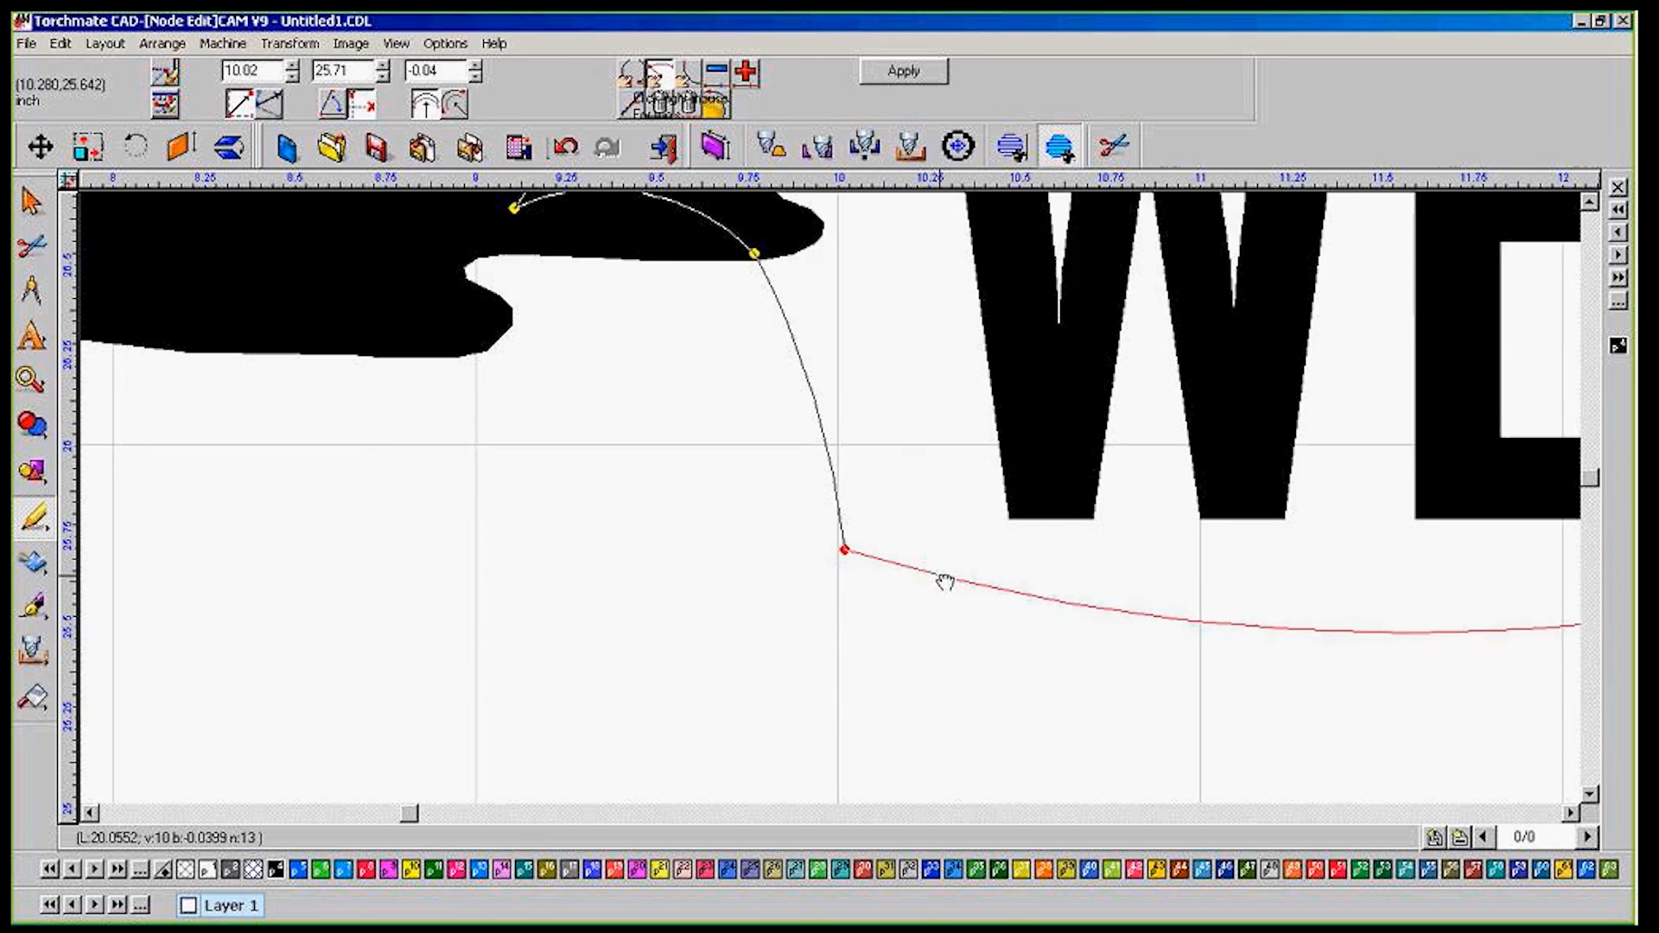
{"action": "left_click", "coordinate": [942, 579]}
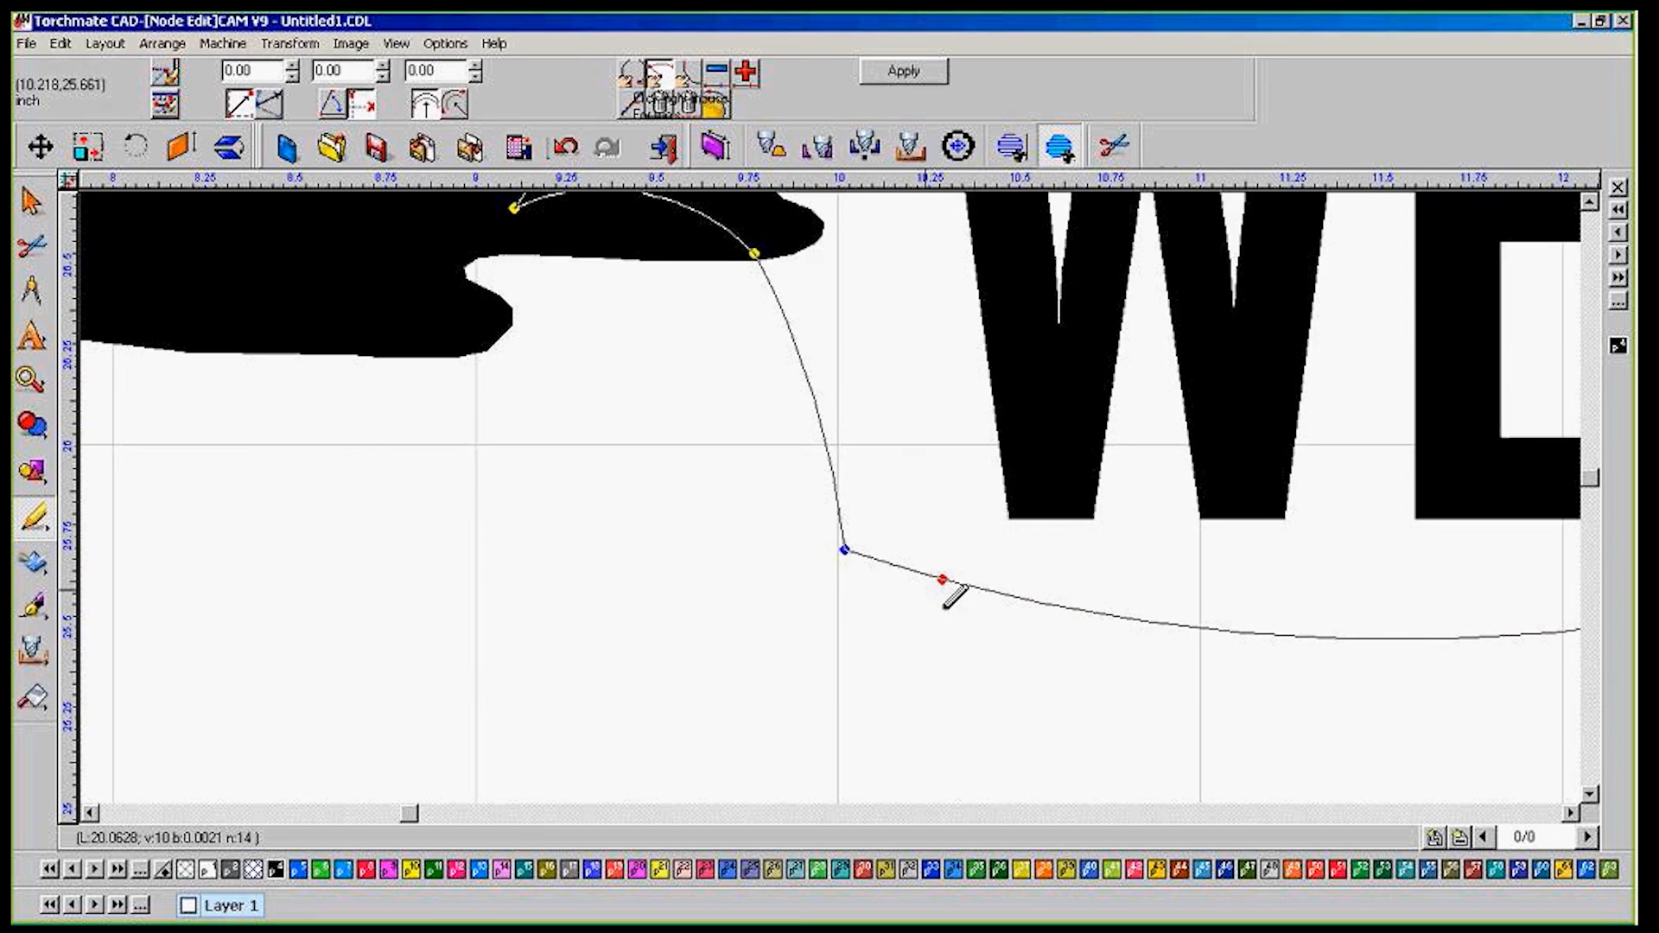
{"action": "double_click", "coordinate": [1149, 623]}
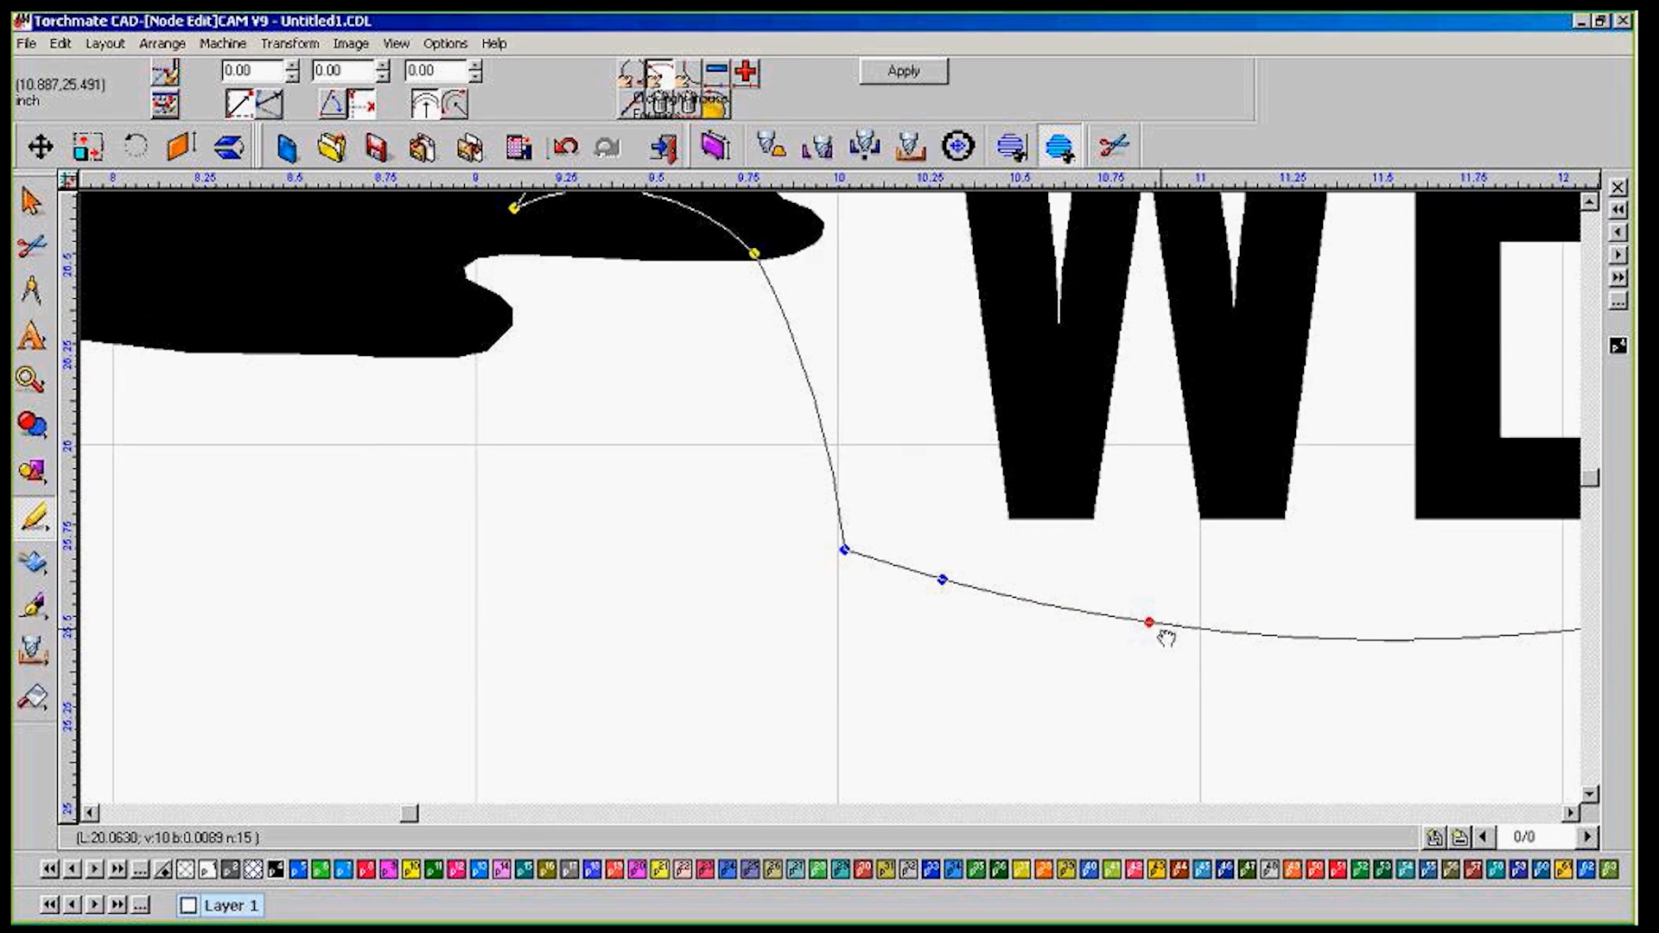
Round the lower-left corner by raising its node to about X 10.03, Y 26.07, bowing the segment outward, and moving the second added node to about X 11.31, Y 25.49
{"action": "left_click_drag", "start_coordinate": [844, 550], "coordinate": [851, 420]}
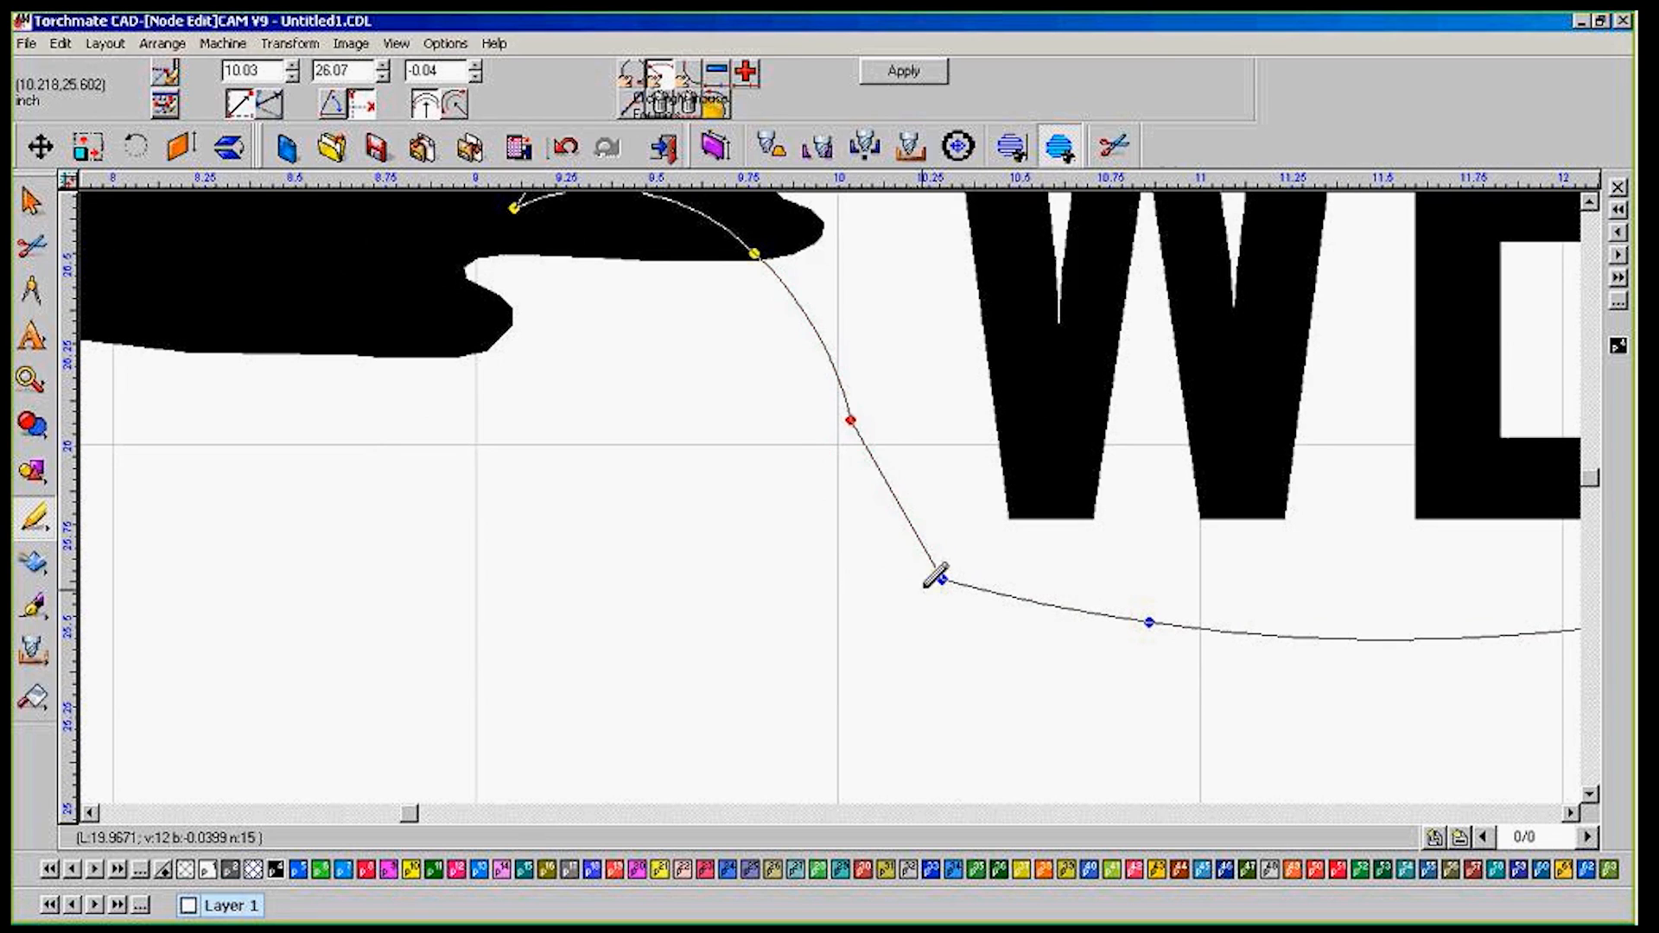
{"action": "left_click_drag", "start_coordinate": [896, 500], "coordinate": [865, 523]}
{"action": "left_click_drag", "start_coordinate": [1149, 622], "coordinate": [1311, 629]}
{"action": "scroll", "coordinate": [1348, 597], "scroll_direction": "down", "scroll_amount": 3}
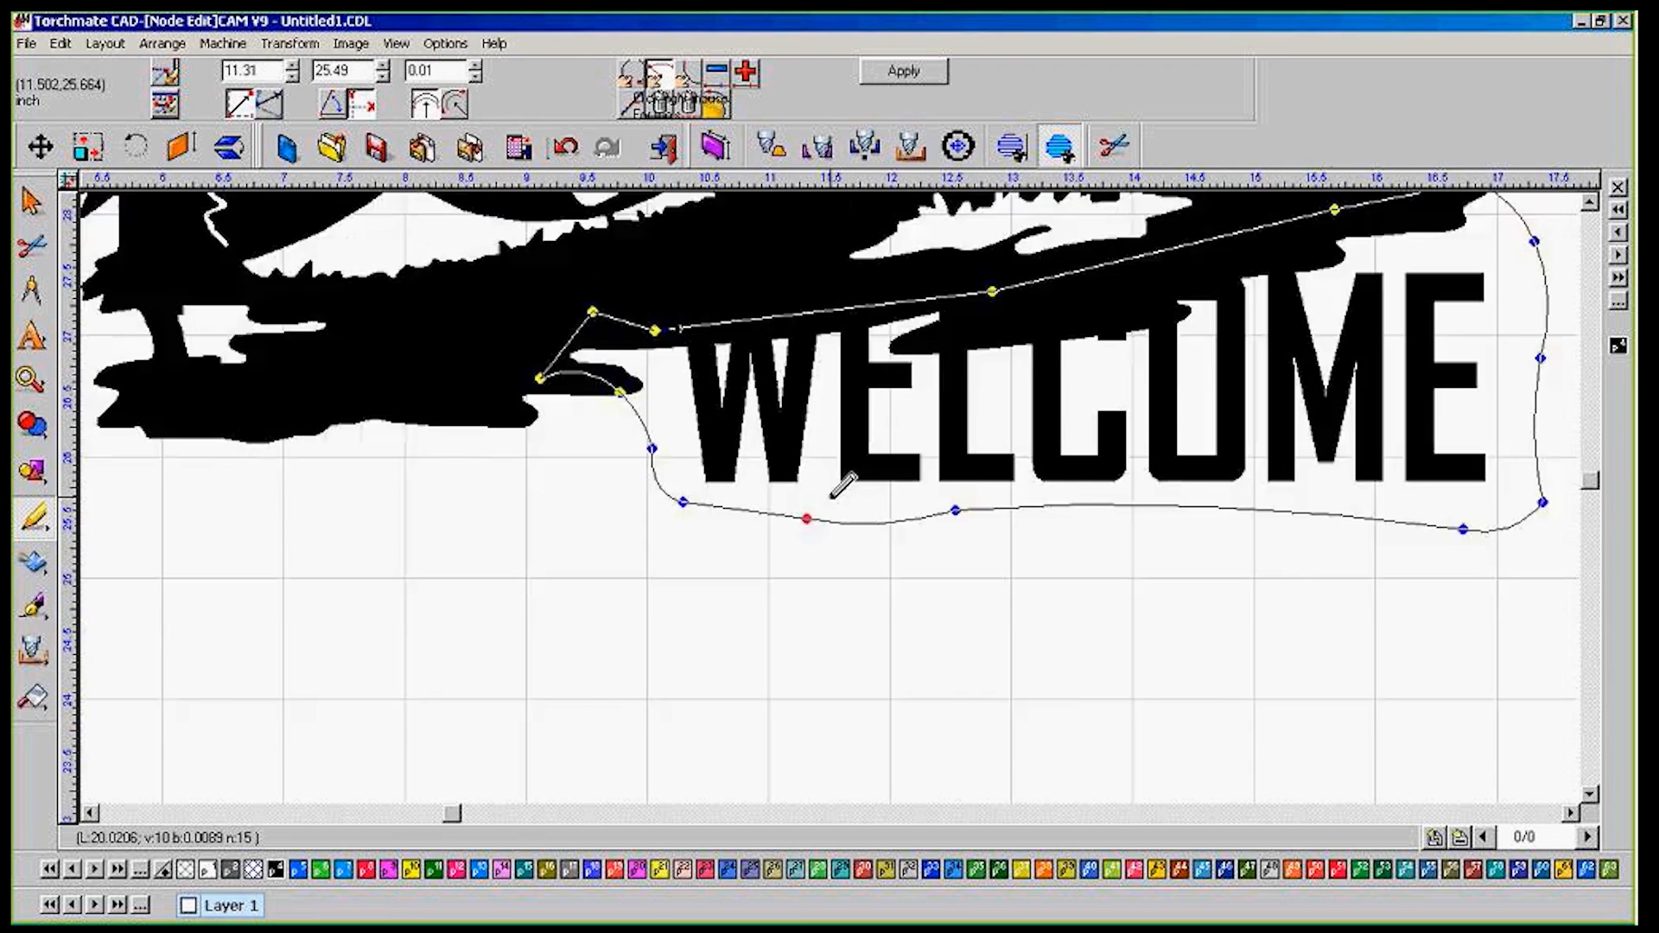
{"action": "scroll", "coordinate": [1093, 445], "scroll_direction": "up", "scroll_amount": 2}
{"action": "scroll", "coordinate": [901, 510], "scroll_direction": "down", "scroll_amount": 2}
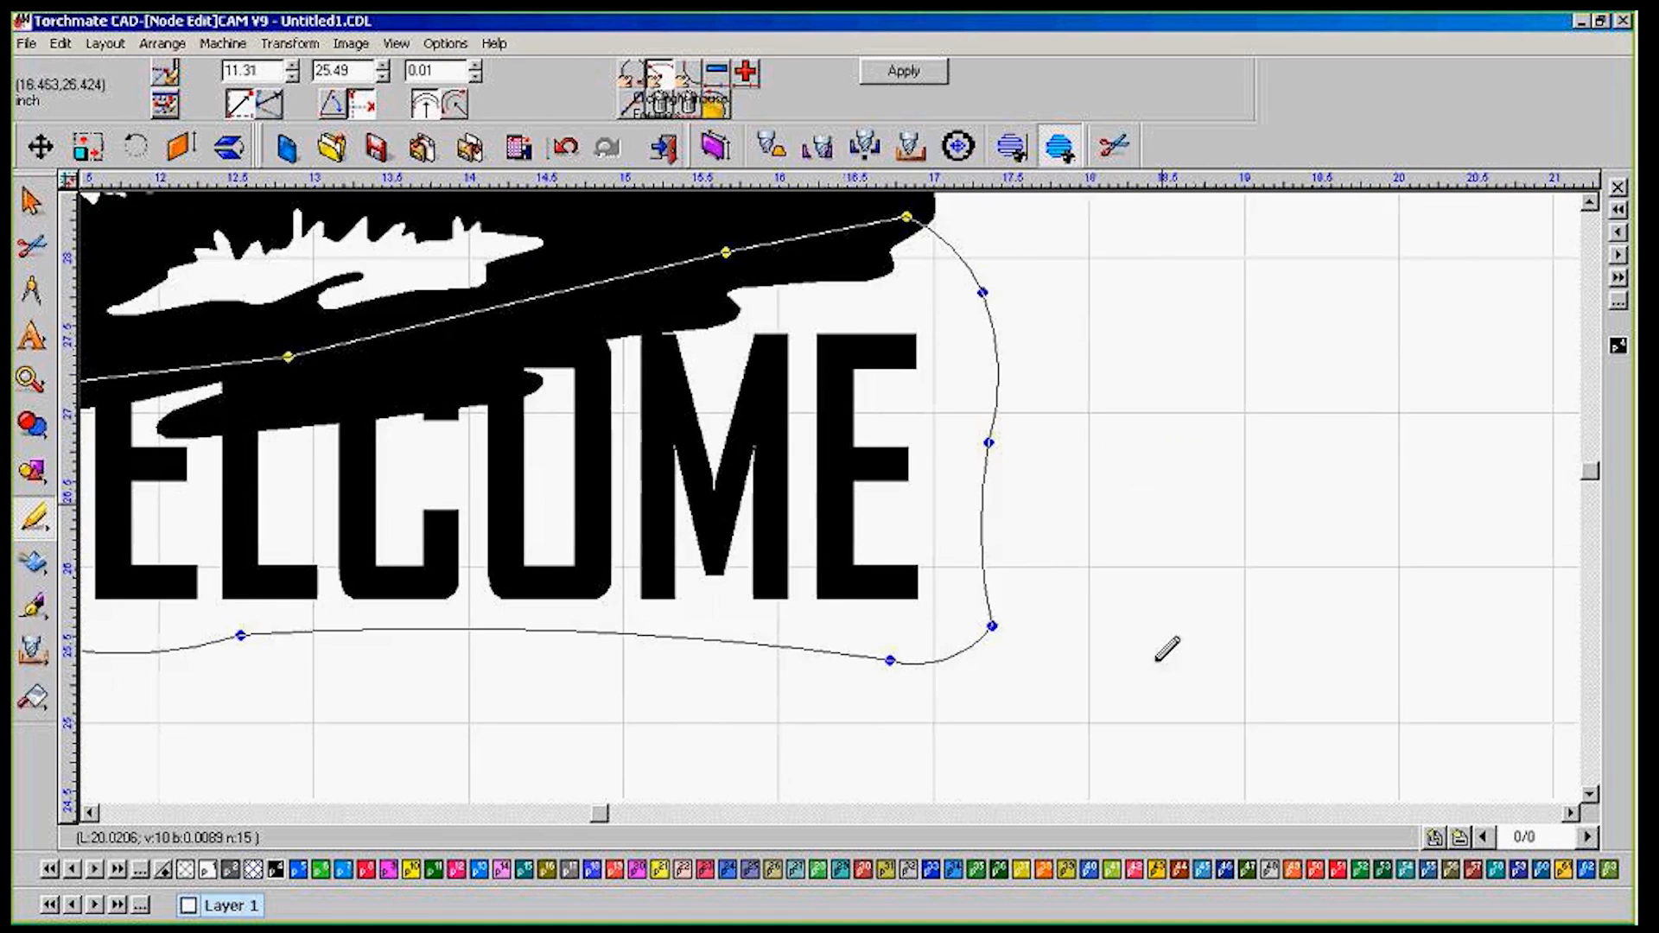
Move the lower-right corner node to about X 17.32, Y 25.92, smooth the edge with an added node just above it, and apply the node edits
{"action": "left_click_drag", "start_coordinate": [992, 622], "coordinate": [984, 573]}
{"action": "scroll", "coordinate": [984, 573], "scroll_direction": "up", "scroll_amount": 3}
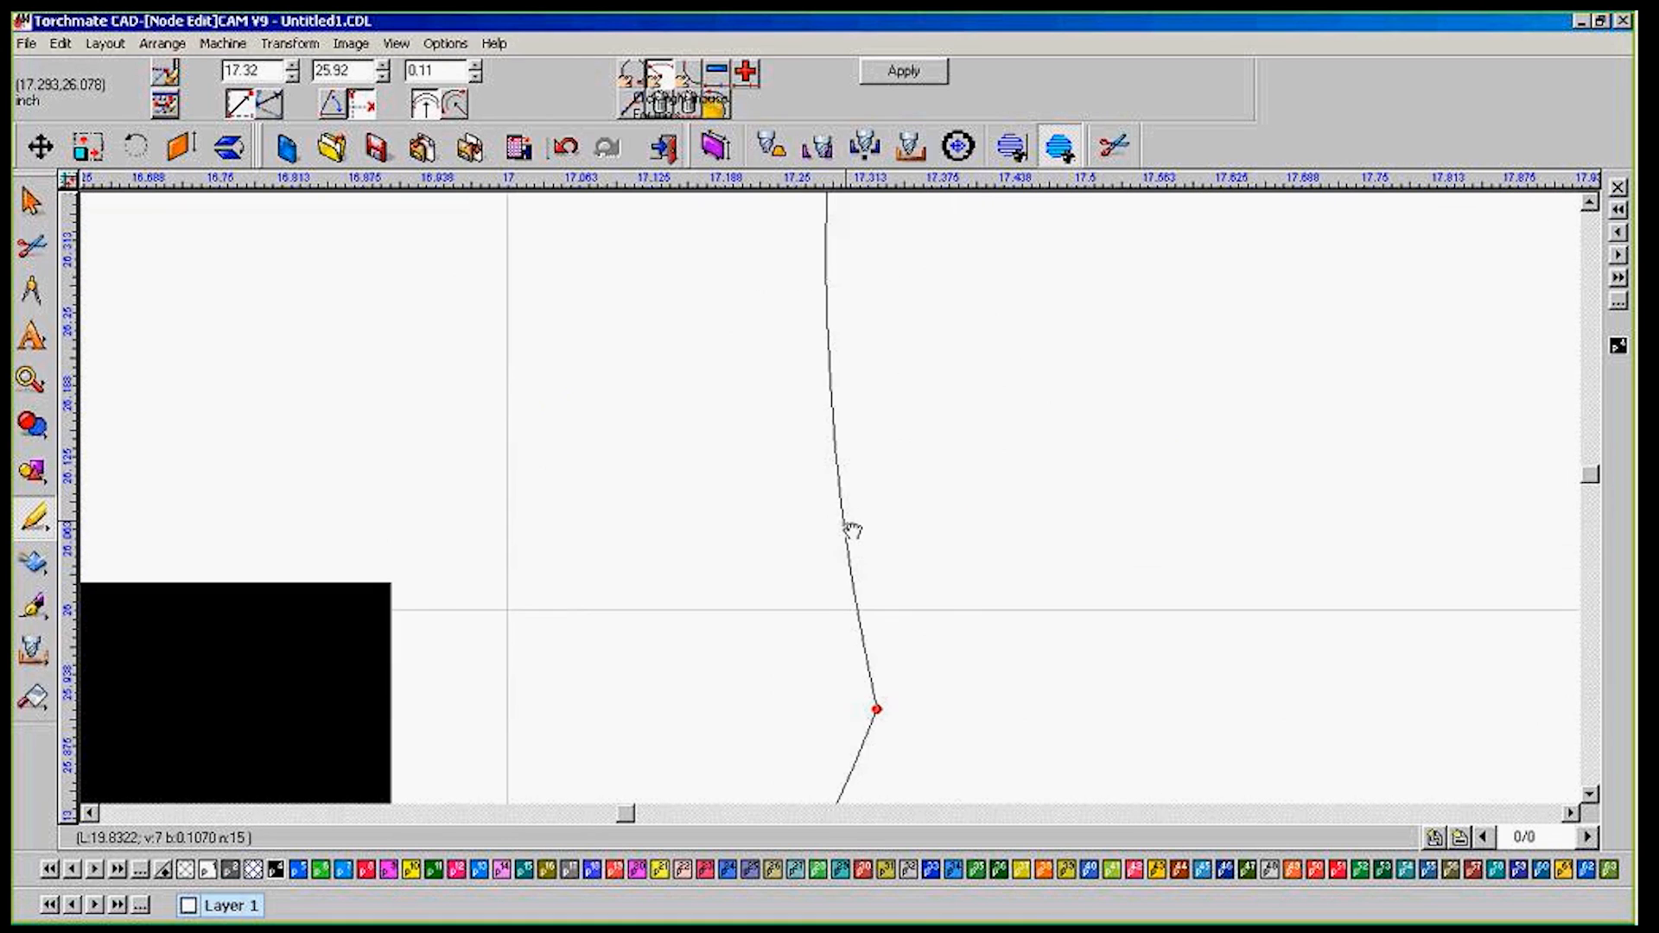
{"action": "left_click", "coordinate": [849, 527]}
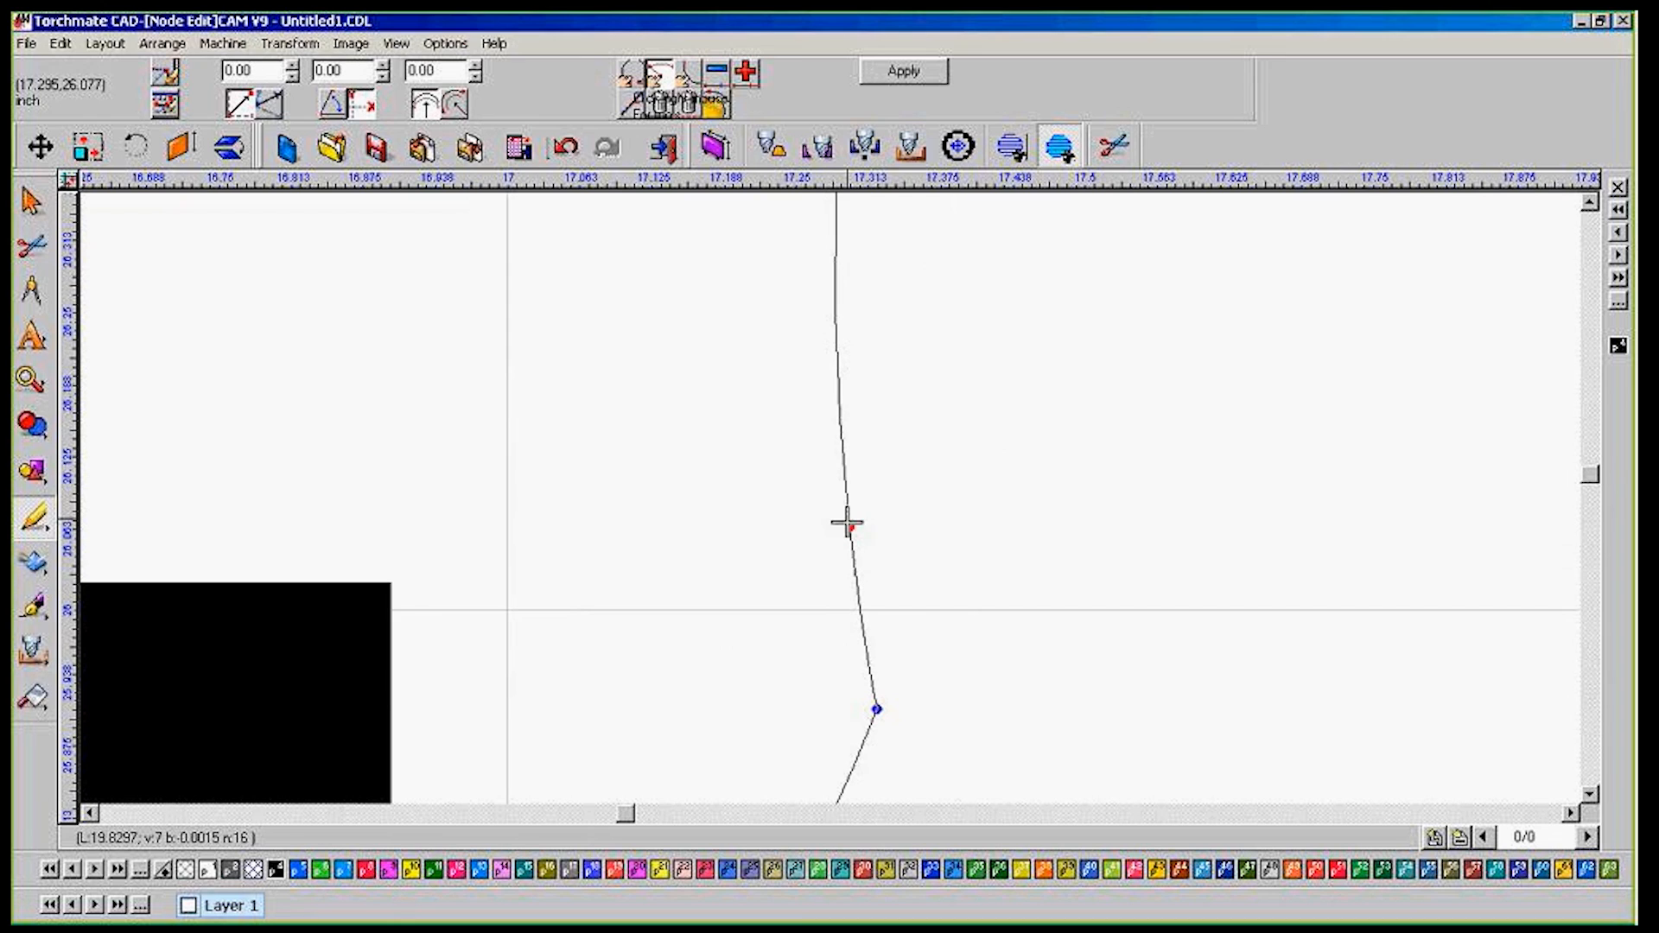
{"action": "left_click_drag", "start_coordinate": [855, 587], "coordinate": [873, 600]}
{"action": "scroll", "coordinate": [874, 600], "scroll_direction": "down", "scroll_amount": 2}
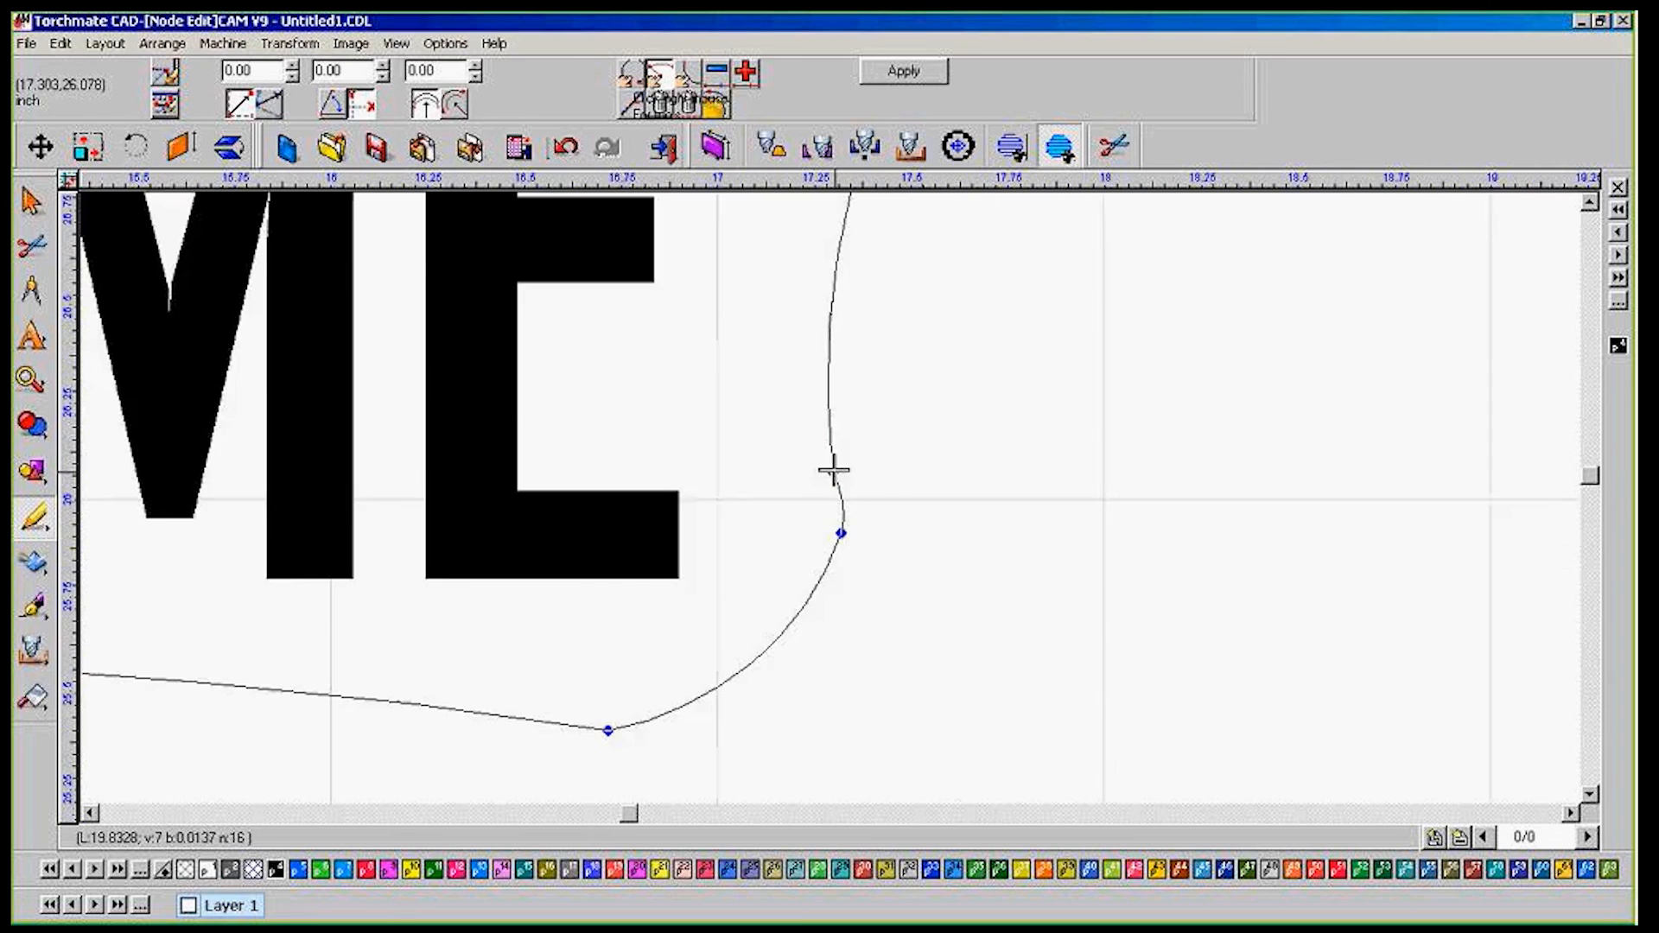
{"action": "scroll", "coordinate": [835, 504], "scroll_direction": "down", "scroll_amount": 2}
{"action": "left_click", "coordinate": [904, 71]}
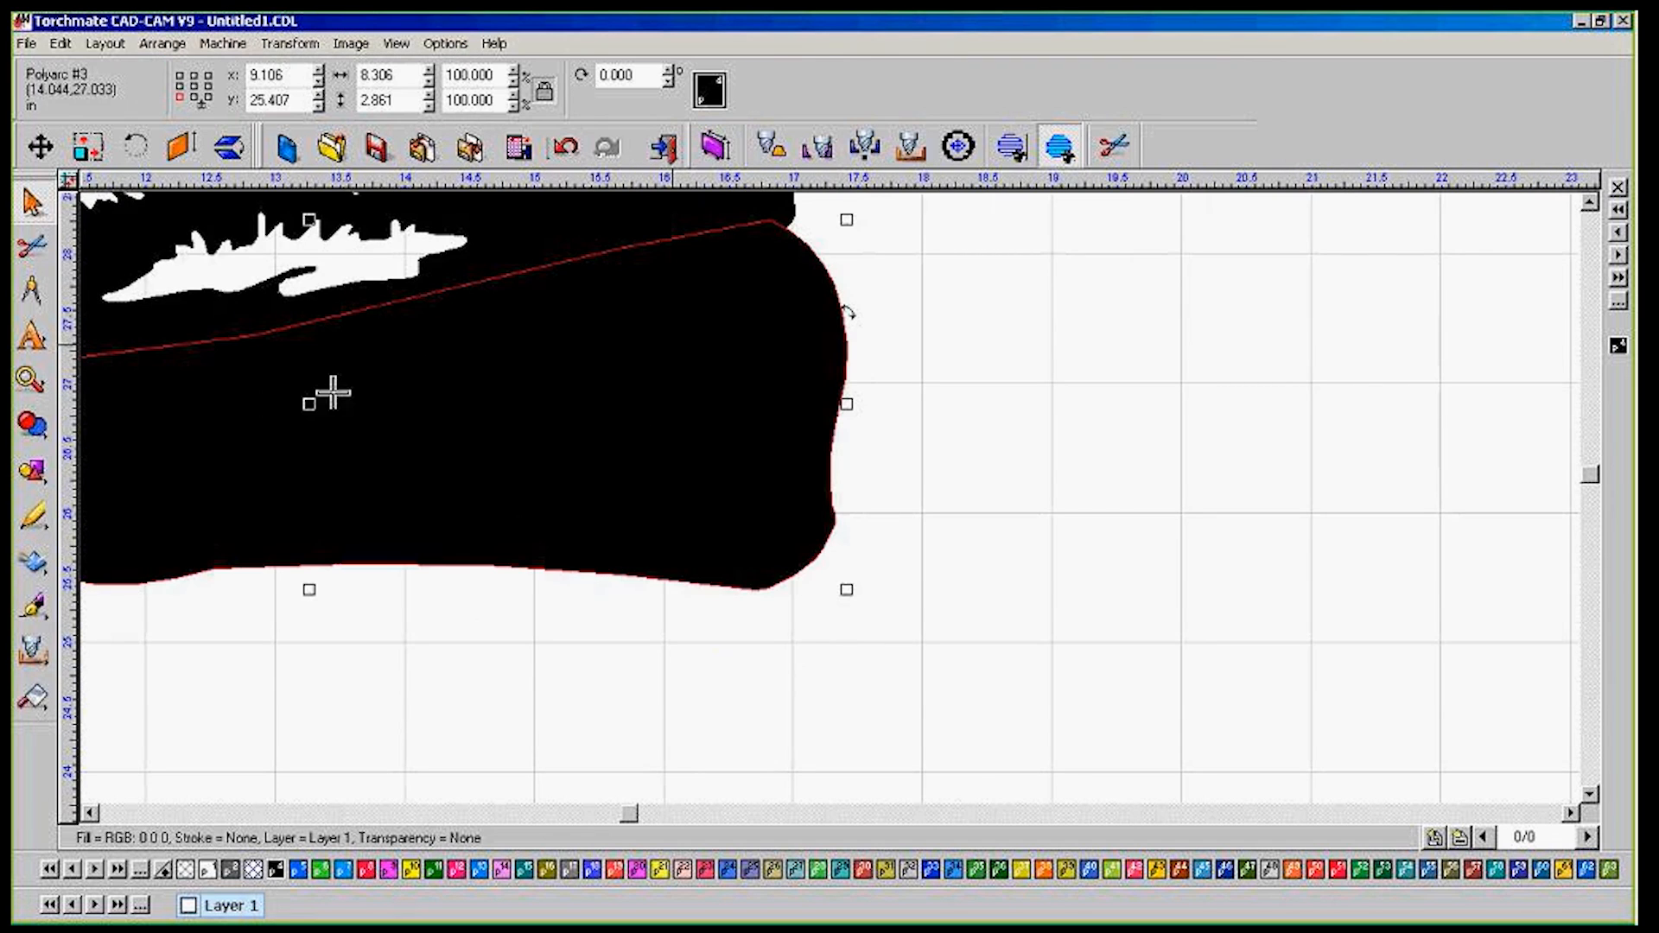
Weld the backing shape and the mountain artwork into one outline
{"action": "scroll", "coordinate": [323, 419], "scroll_direction": "down", "scroll_amount": 1}
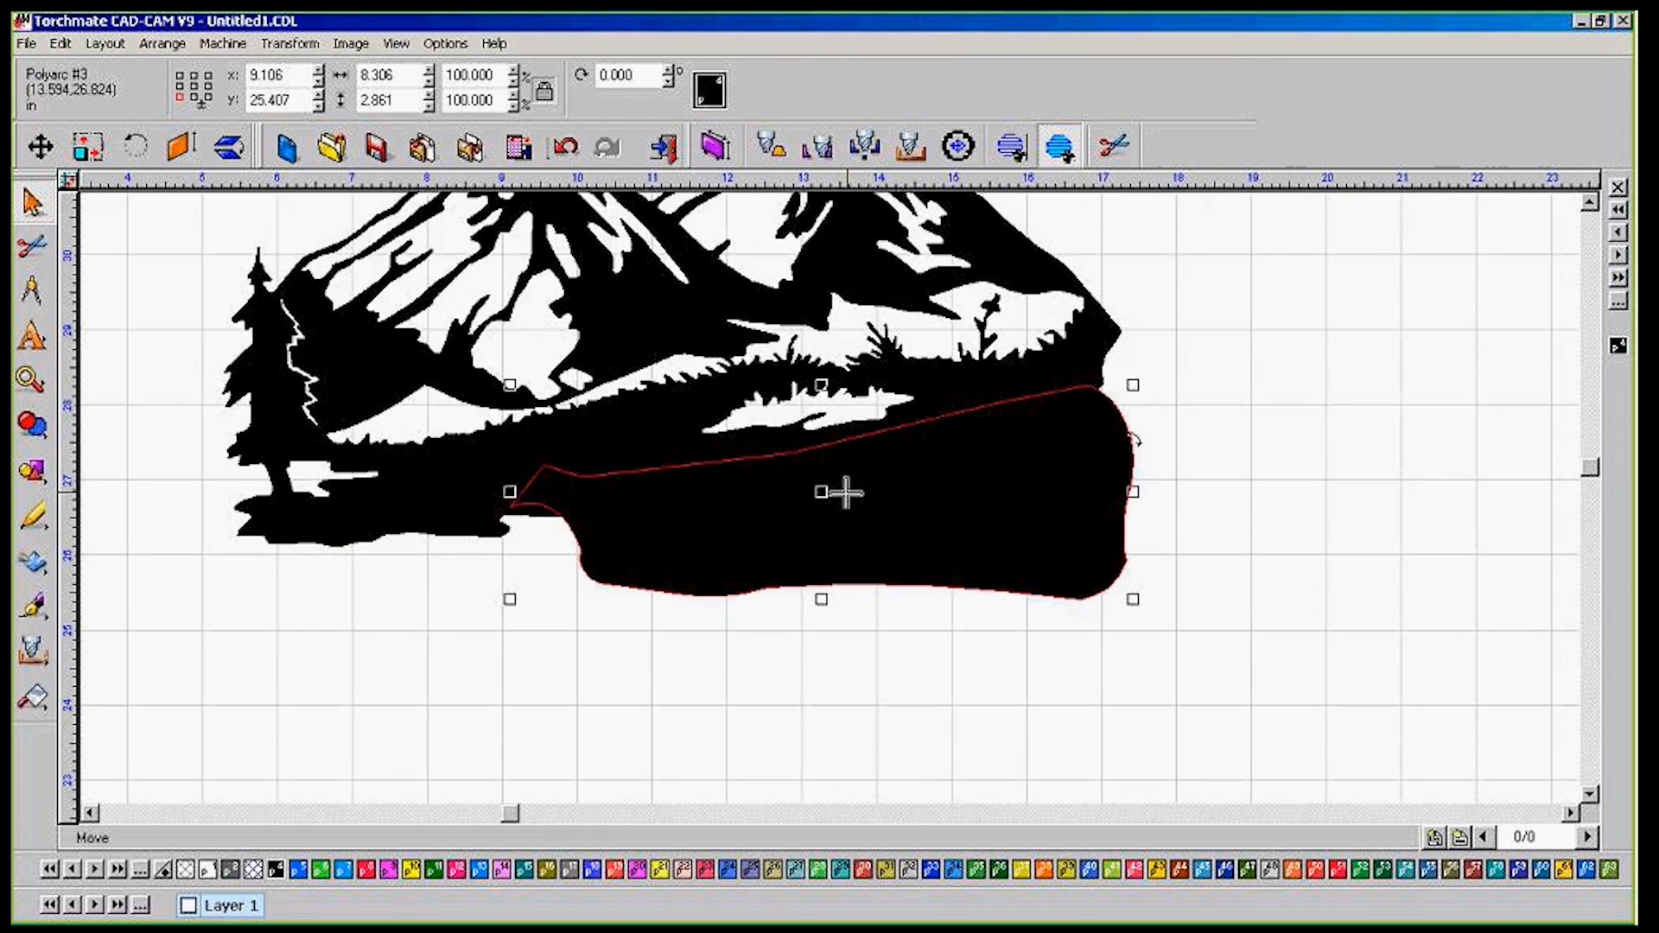
{"action": "left_click", "coordinate": [627, 427], "text": "shift"}
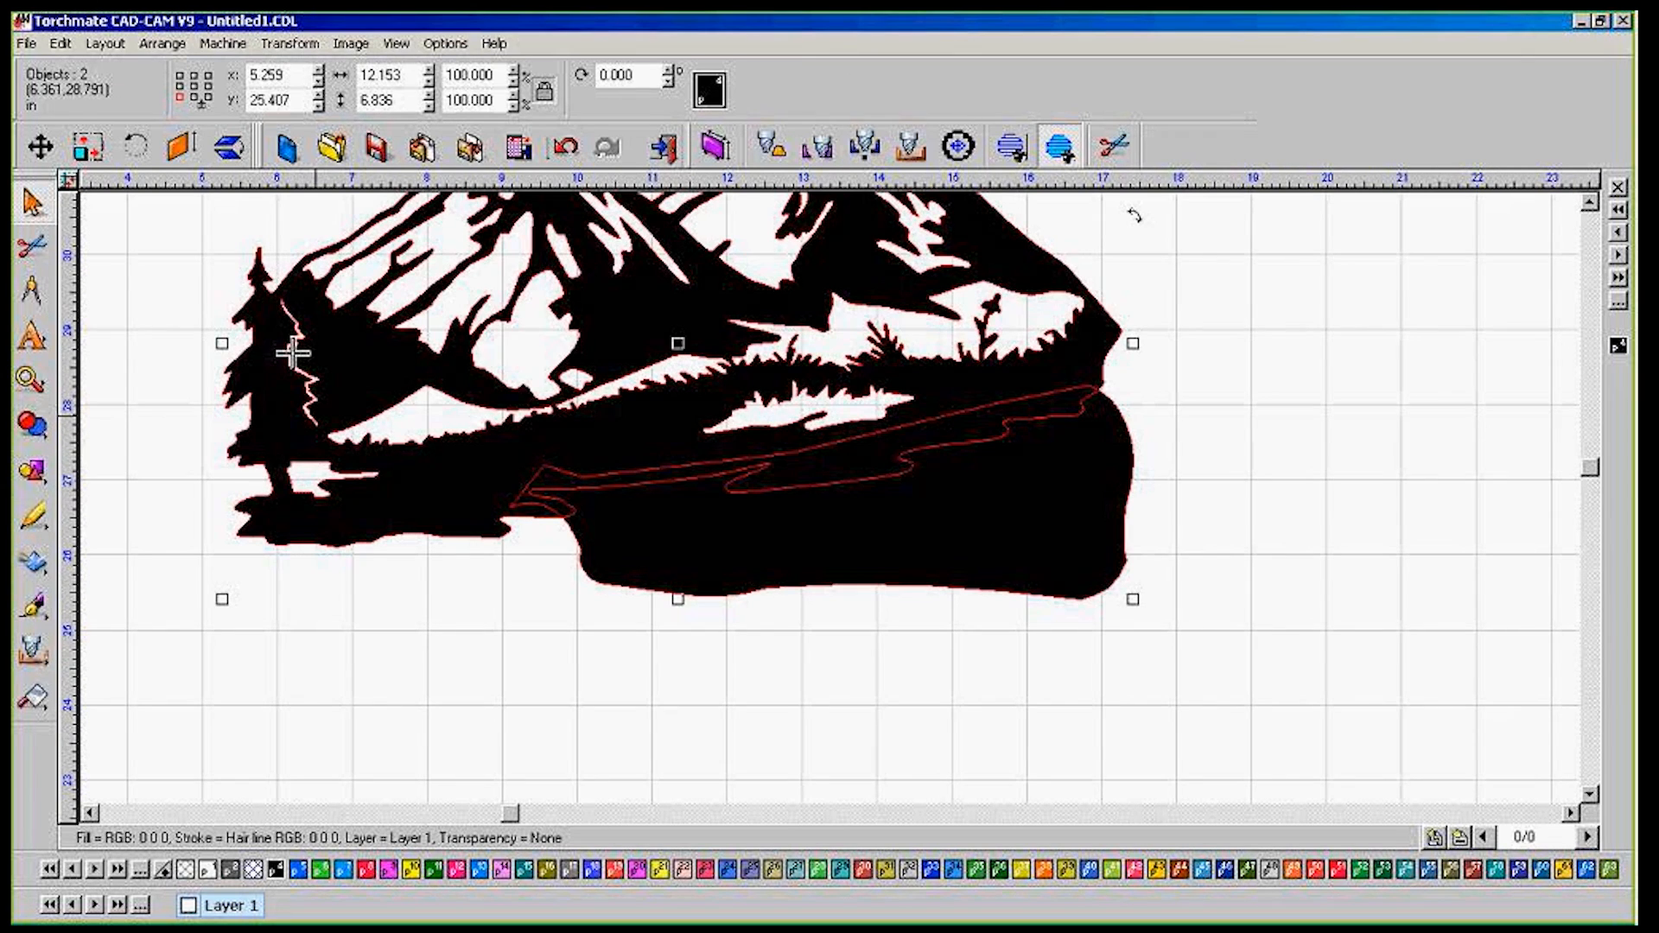
{"action": "left_click", "coordinate": [45, 438]}
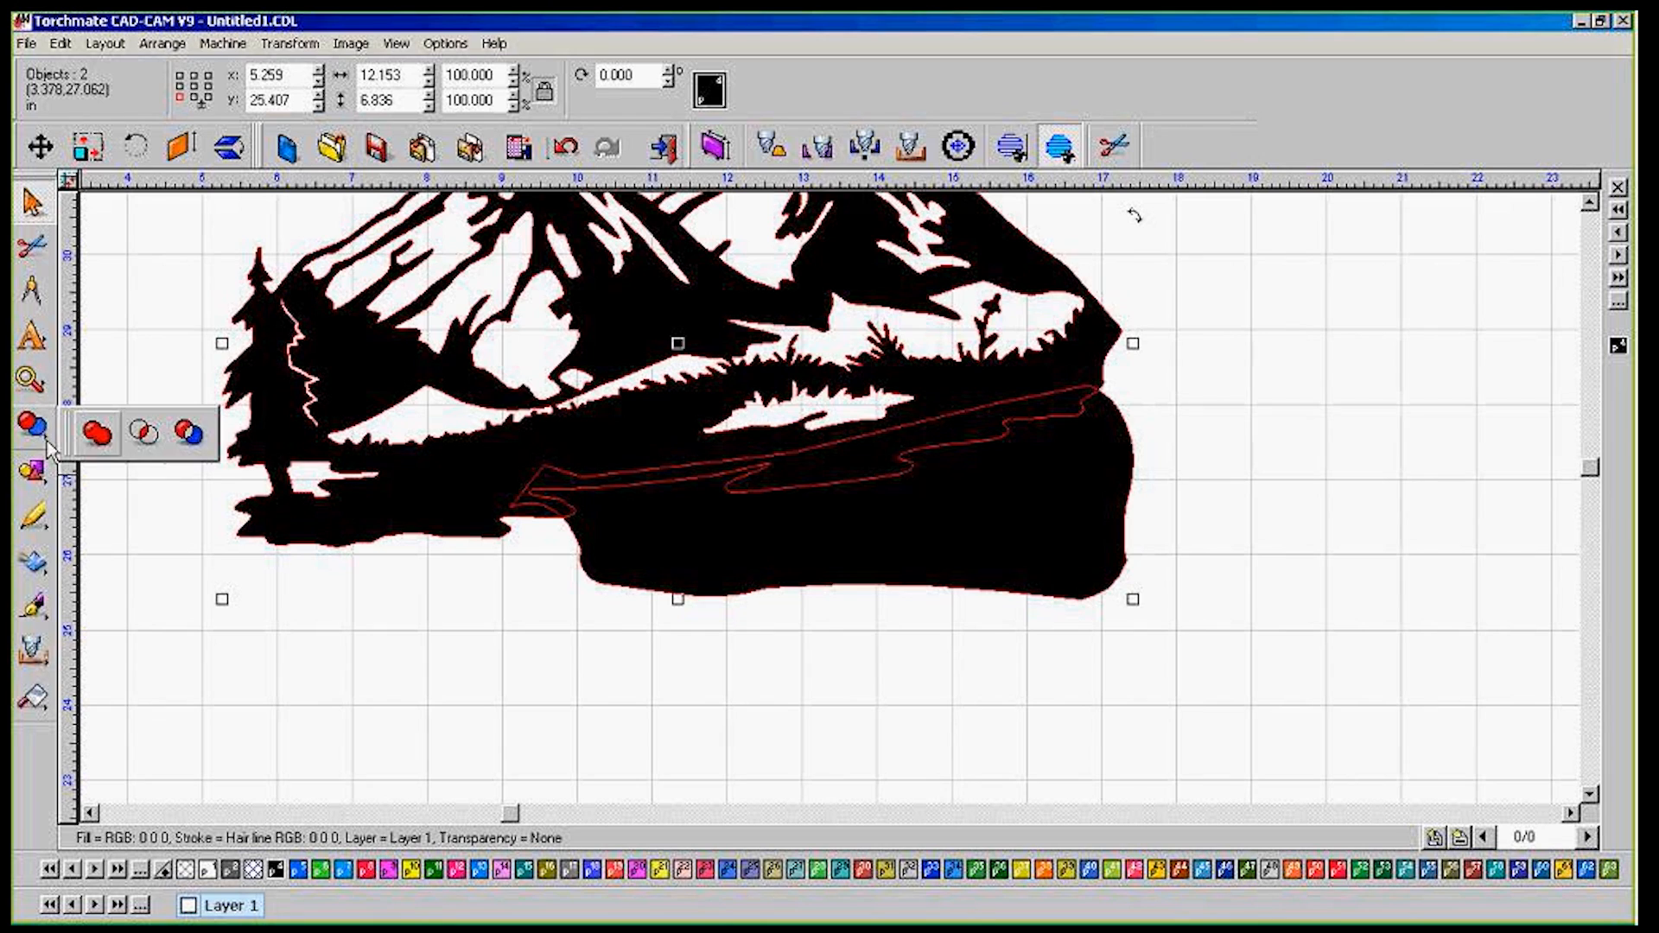
{"action": "left_click", "coordinate": [97, 436]}
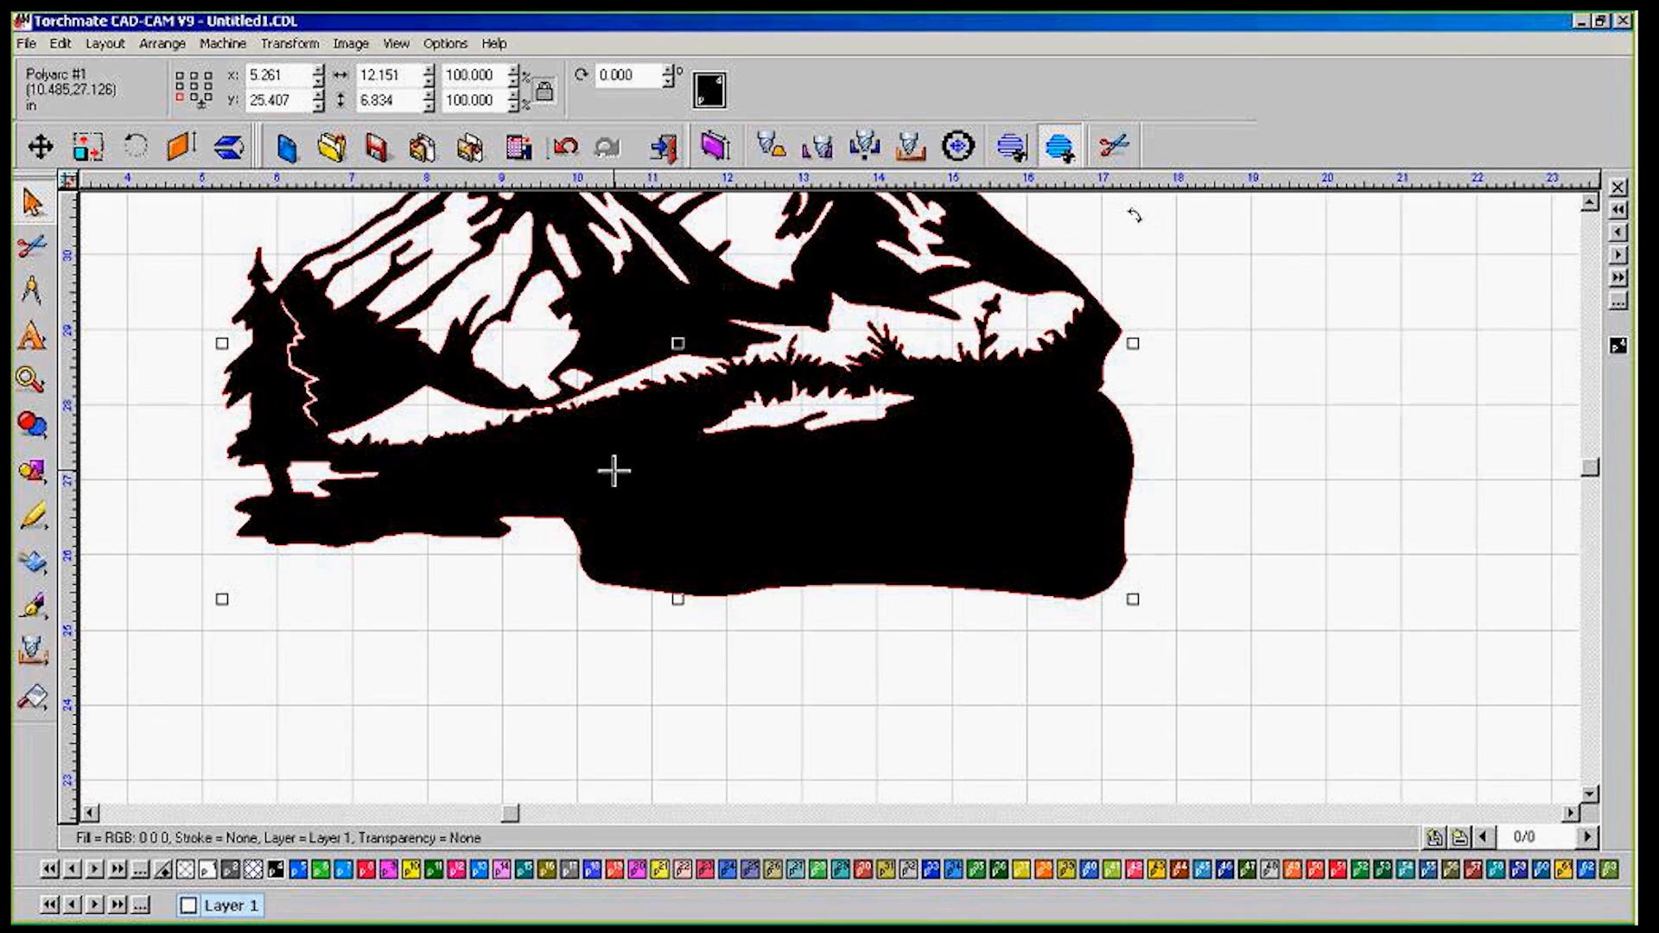
{"action": "scroll", "coordinate": [614, 470], "scroll_direction": "down", "scroll_amount": 1}
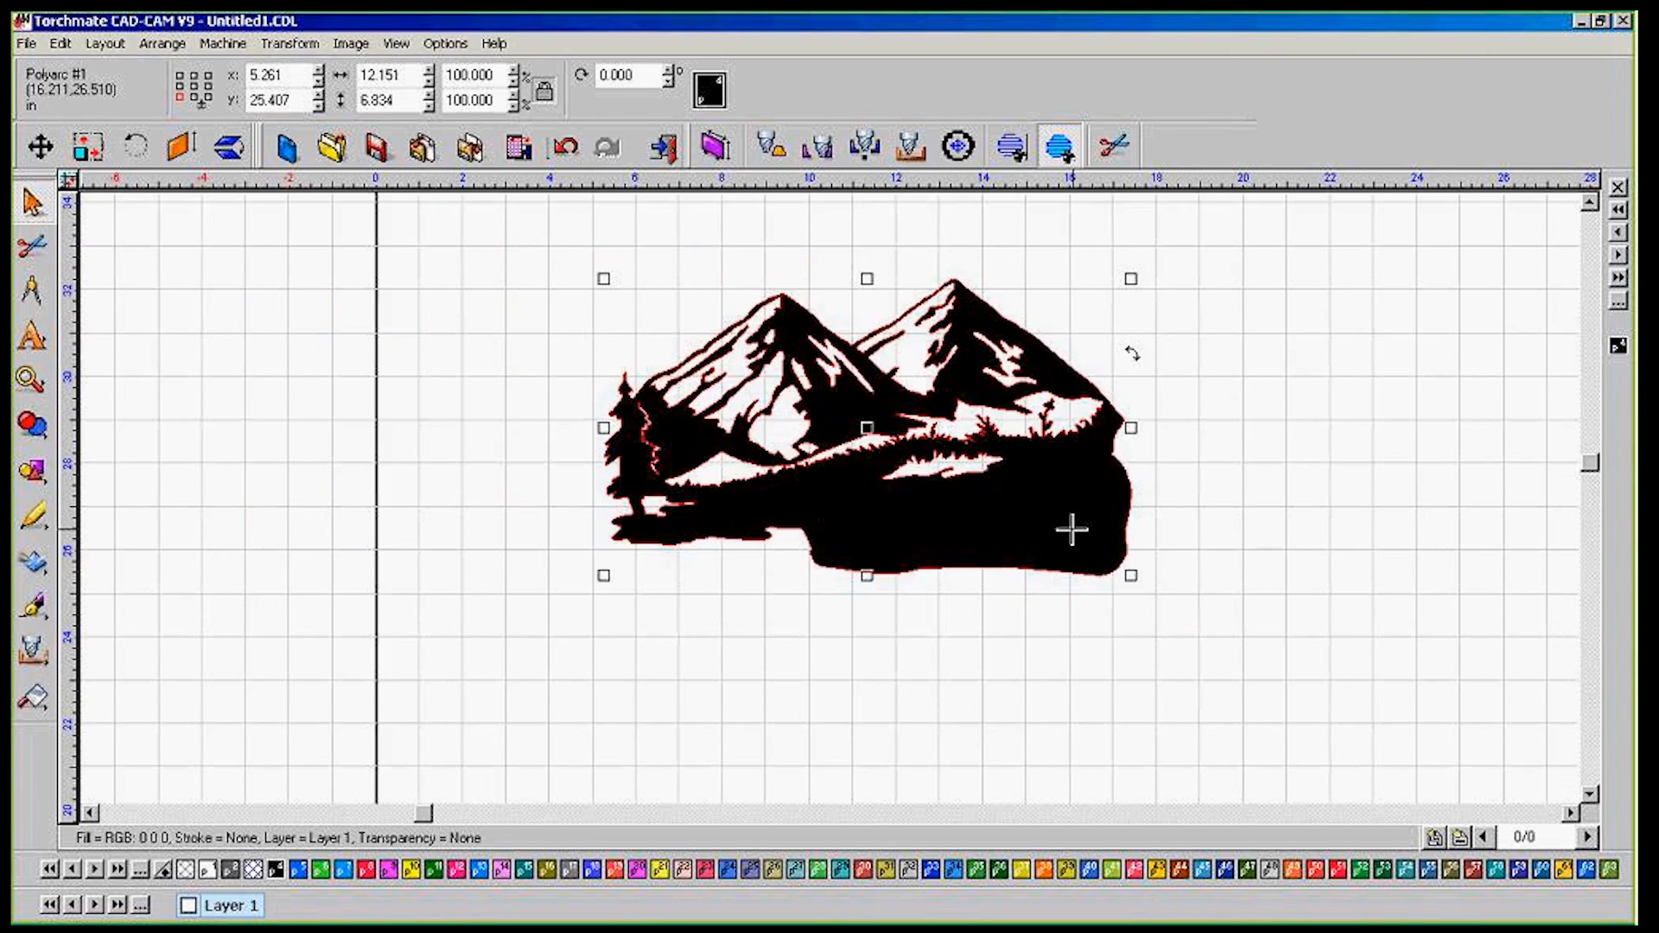
Turn off the fill display to show the WELCOME outlines inside the welded sign
{"action": "scroll", "coordinate": [1069, 530], "scroll_direction": "up", "scroll_amount": 1}
{"action": "left_click", "coordinate": [790, 492]}
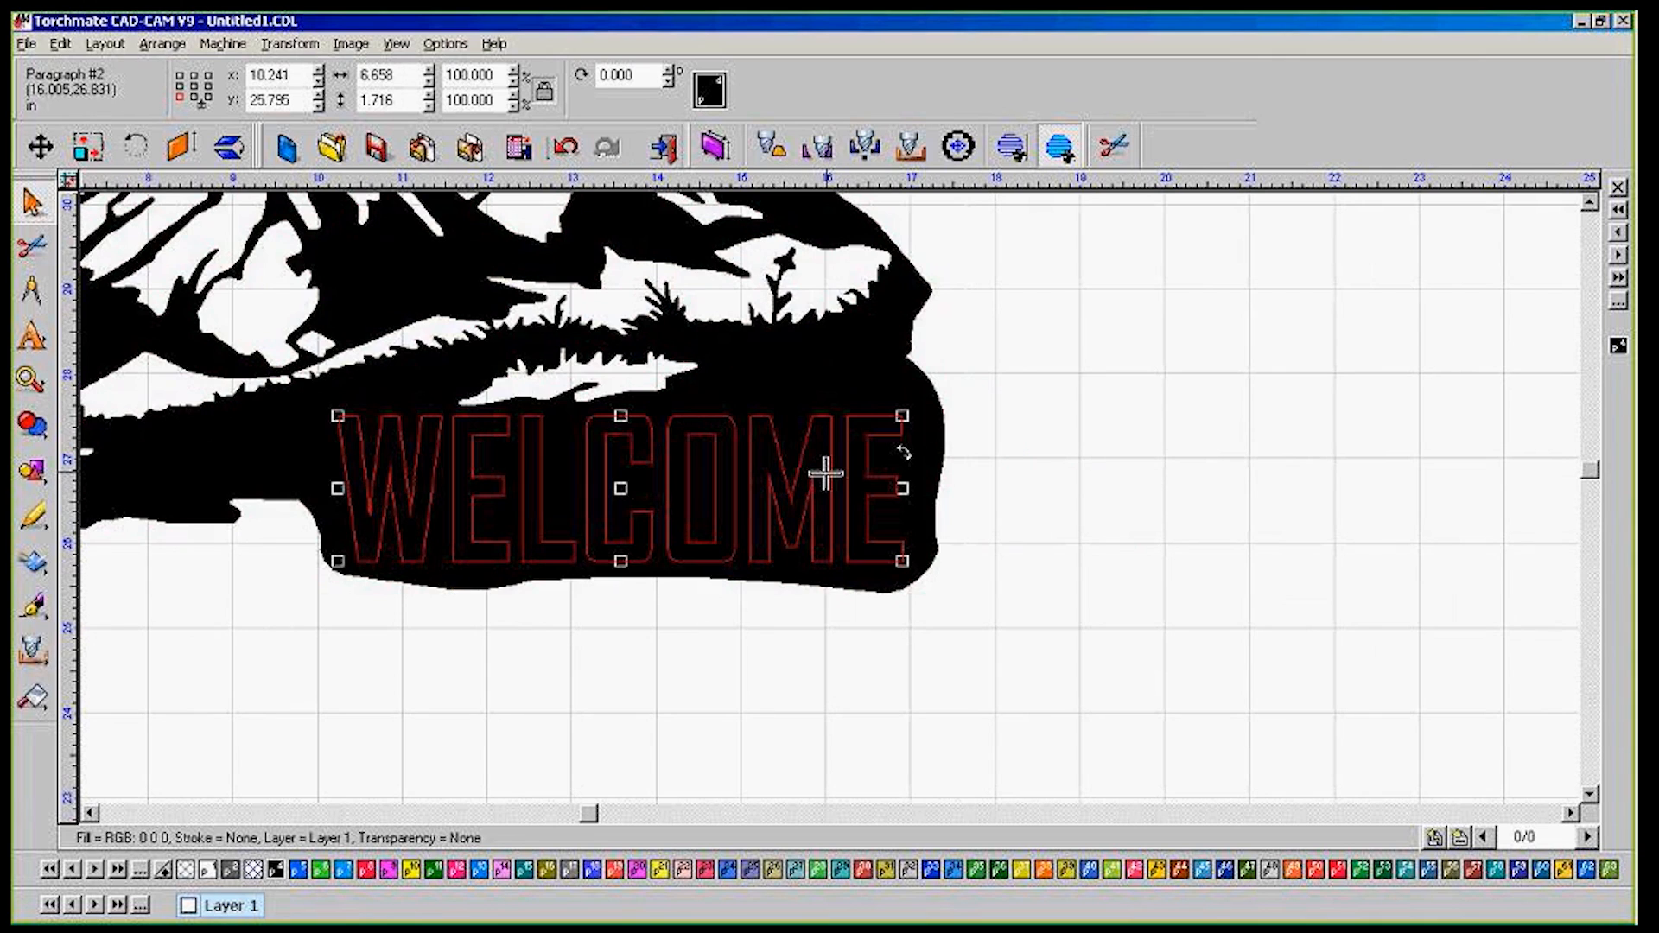
{"action": "key", "text": "F9"}
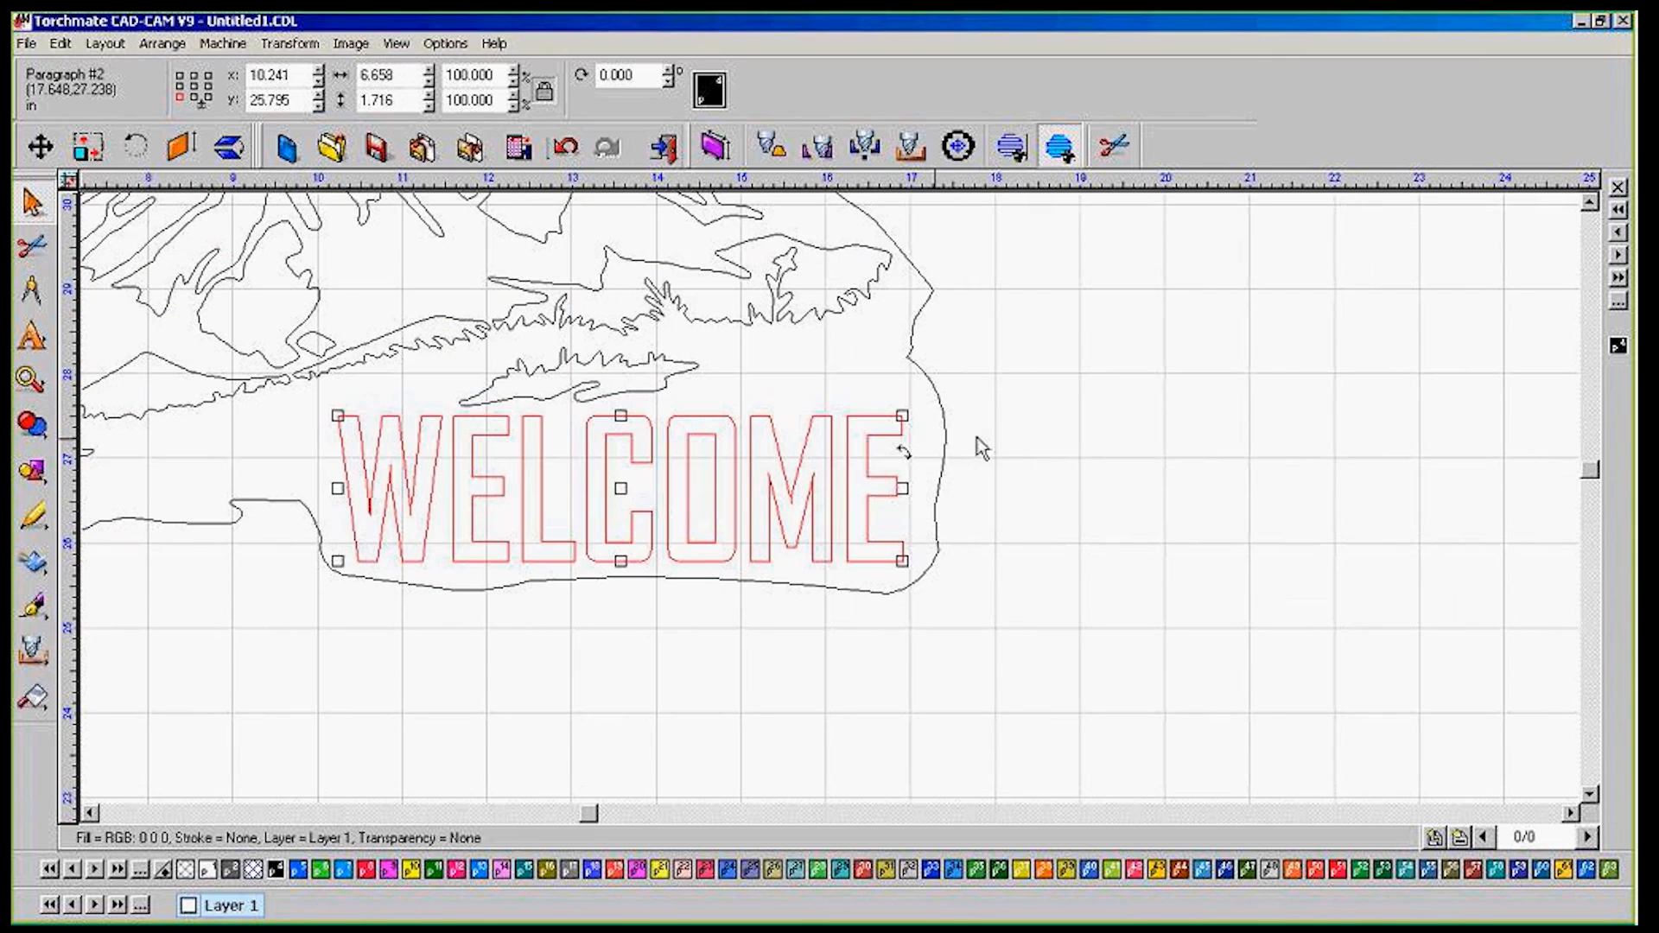
{"action": "left_click", "coordinate": [1008, 427]}
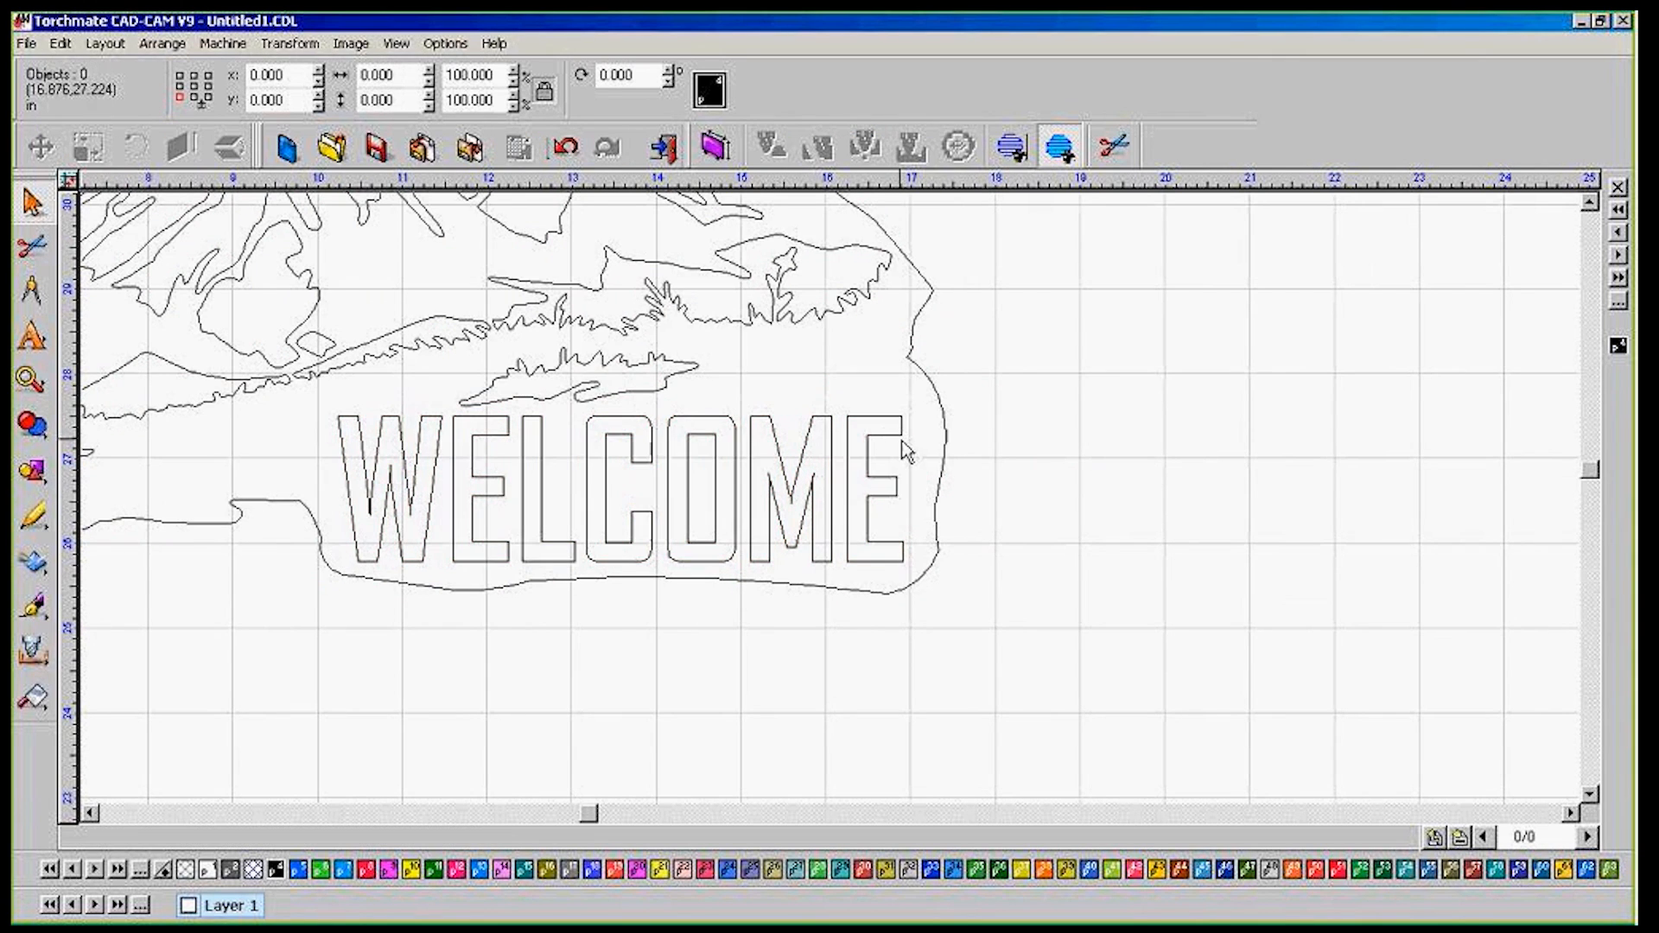
Convert the WELCOME text to graphics and check that its letters can be selected as individual paths
{"action": "left_click", "coordinate": [904, 448]}
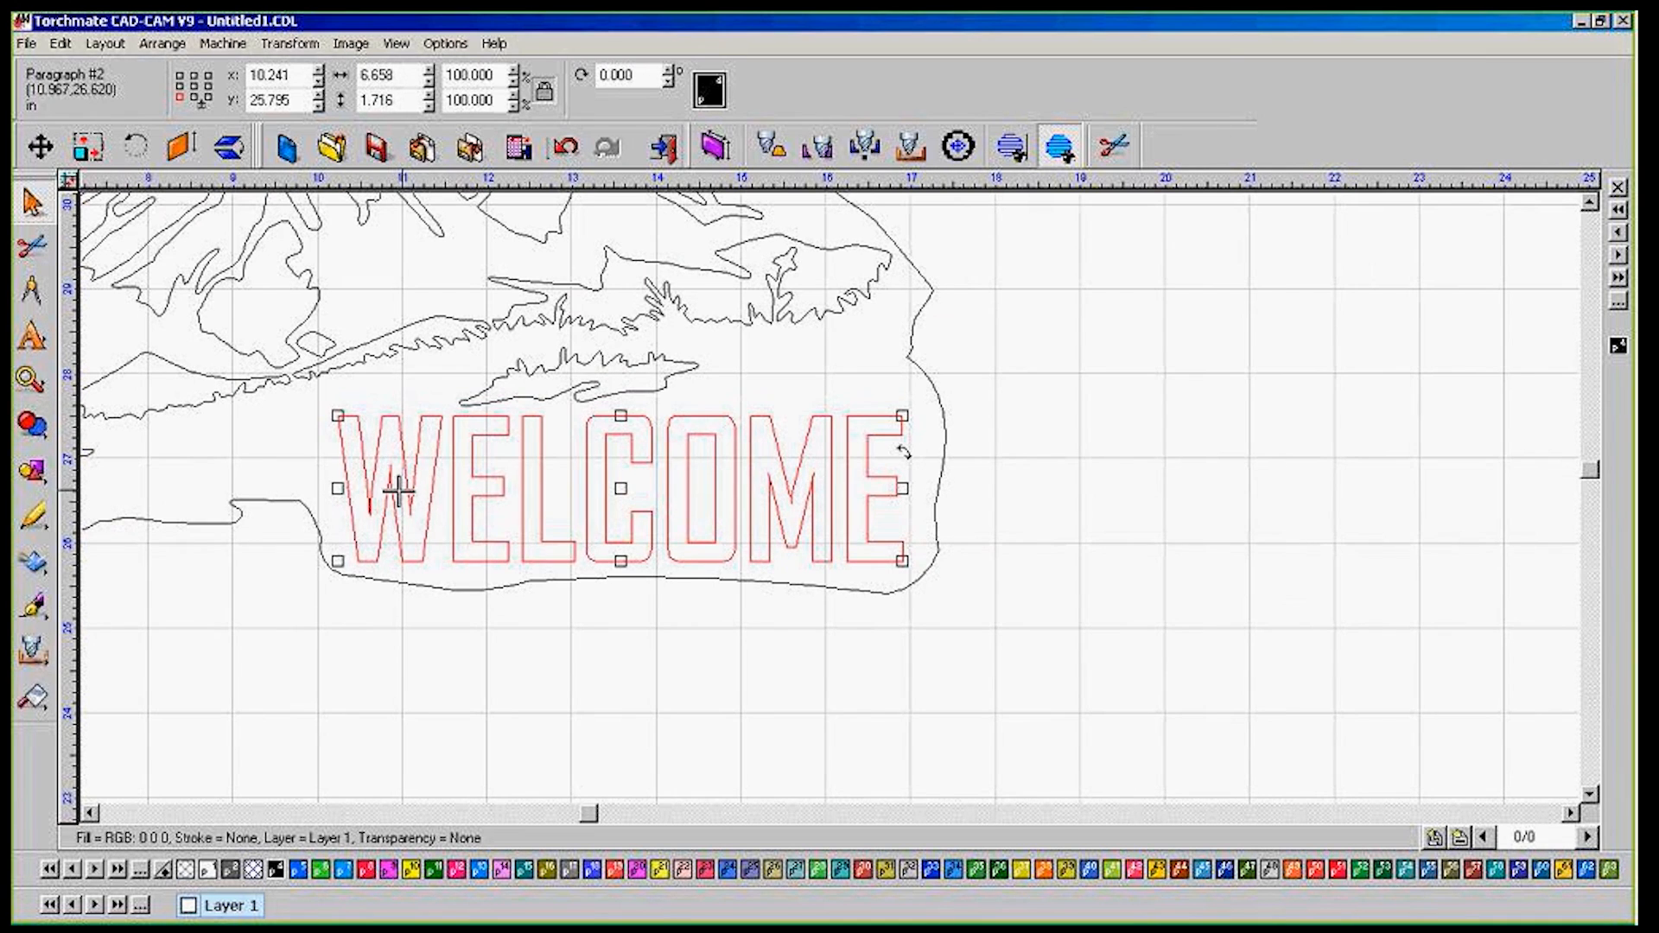
{"action": "left_click", "coordinate": [164, 43]}
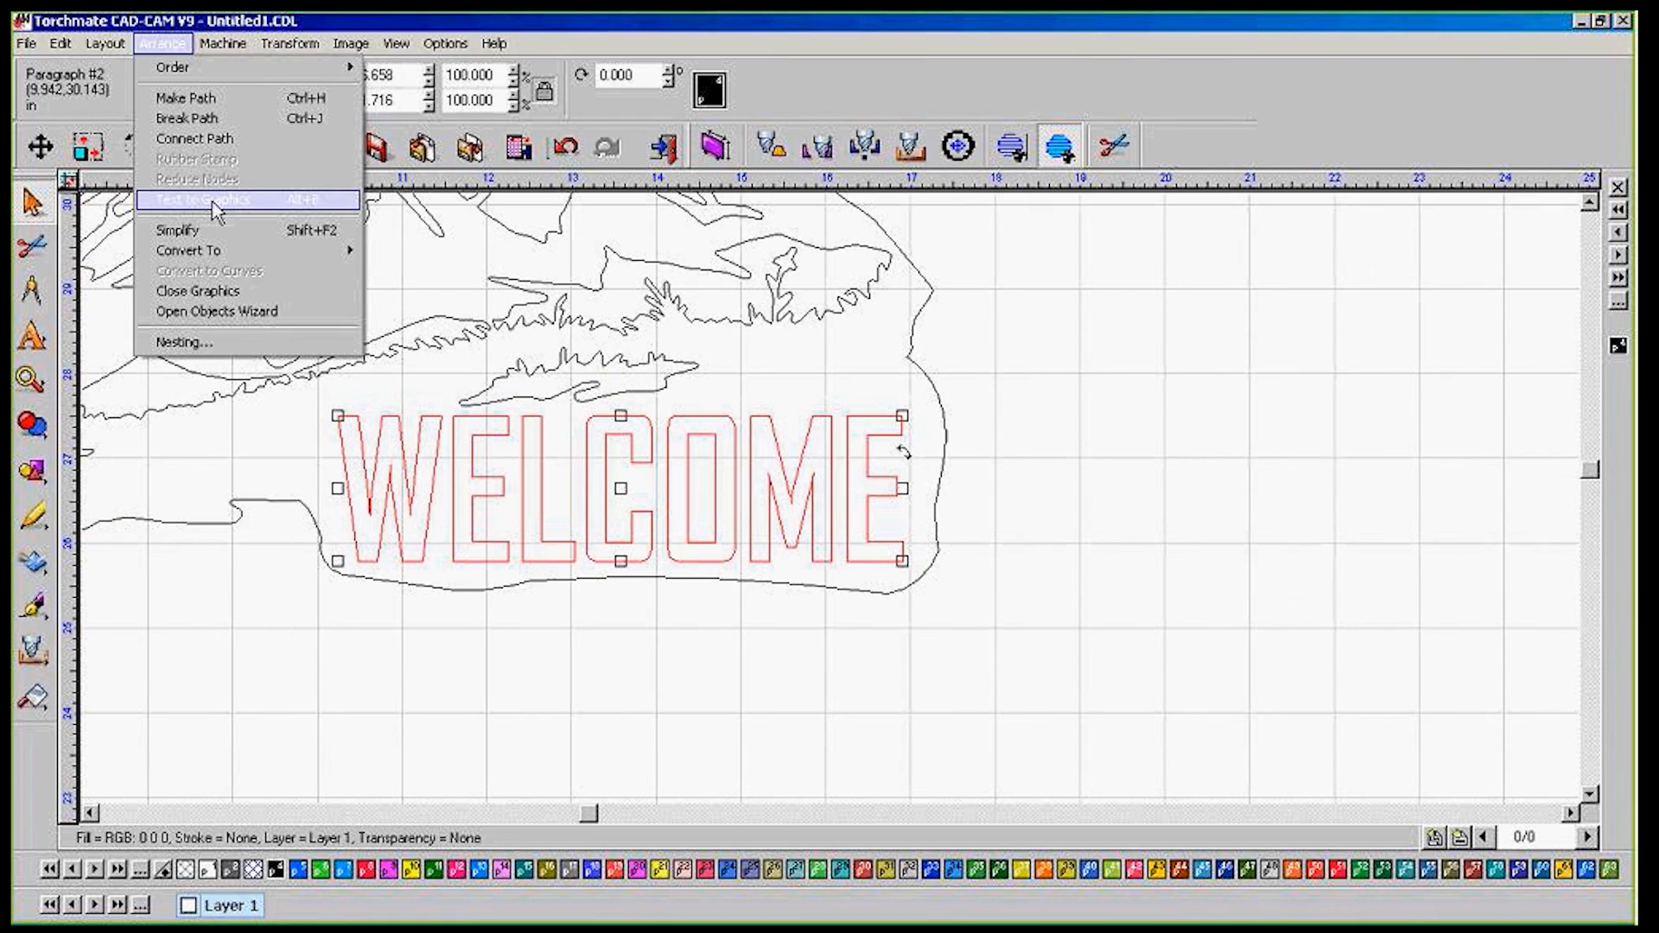
{"action": "left_click", "coordinate": [214, 205]}
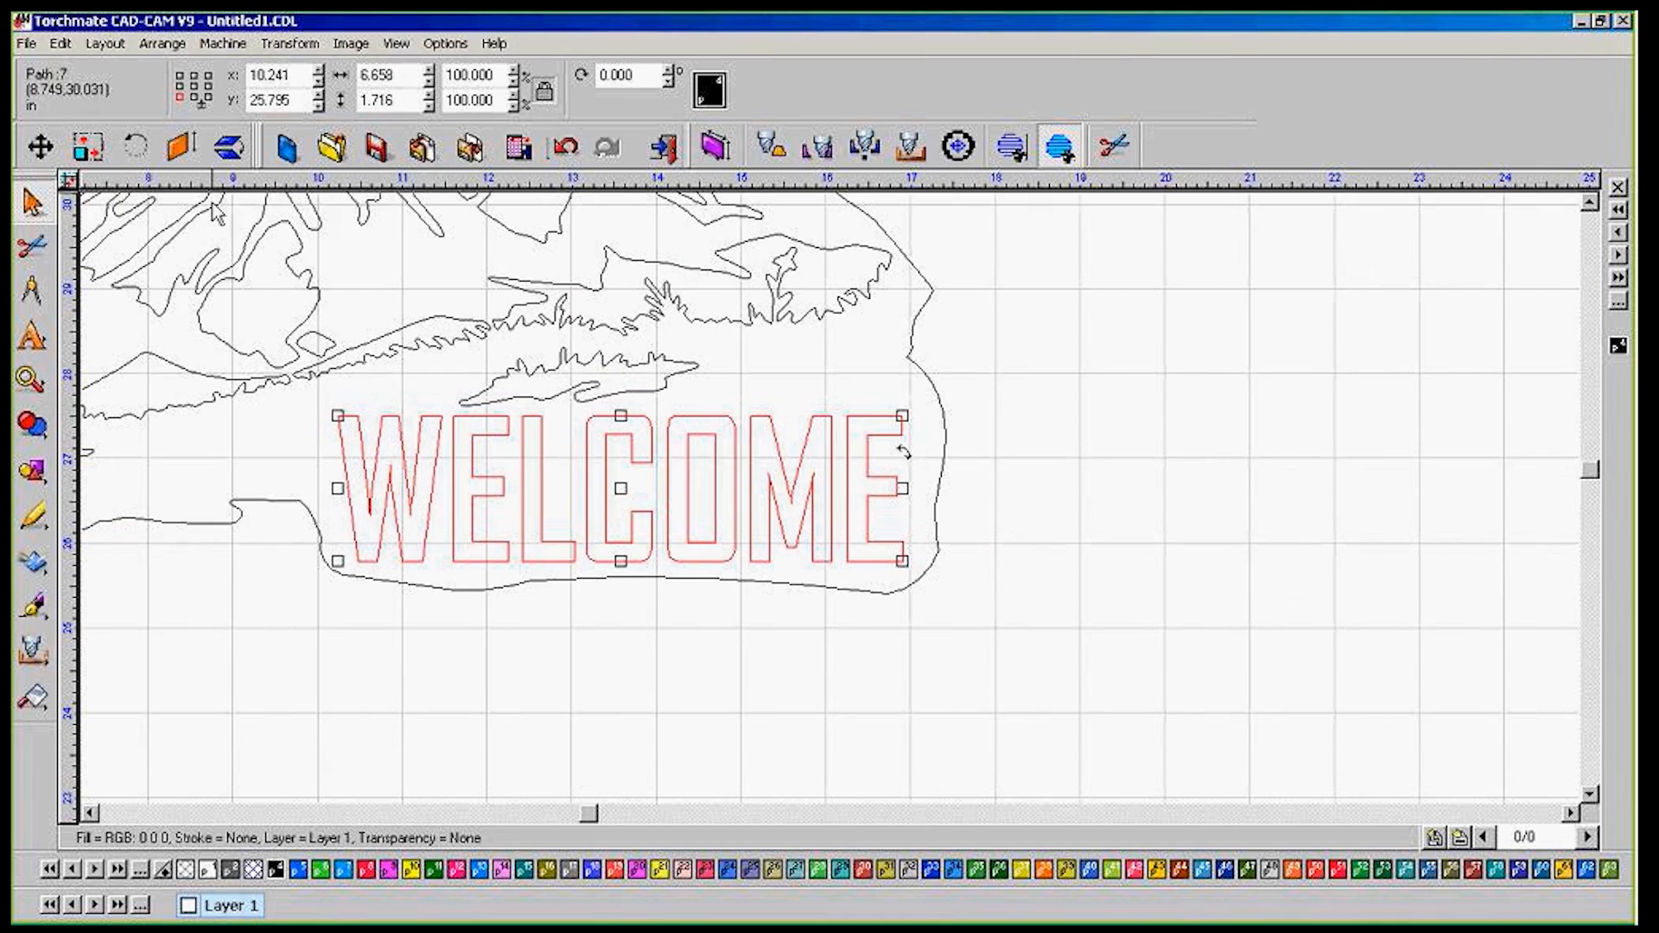
{"action": "left_click", "coordinate": [802, 377]}
{"action": "left_click", "coordinate": [771, 432]}
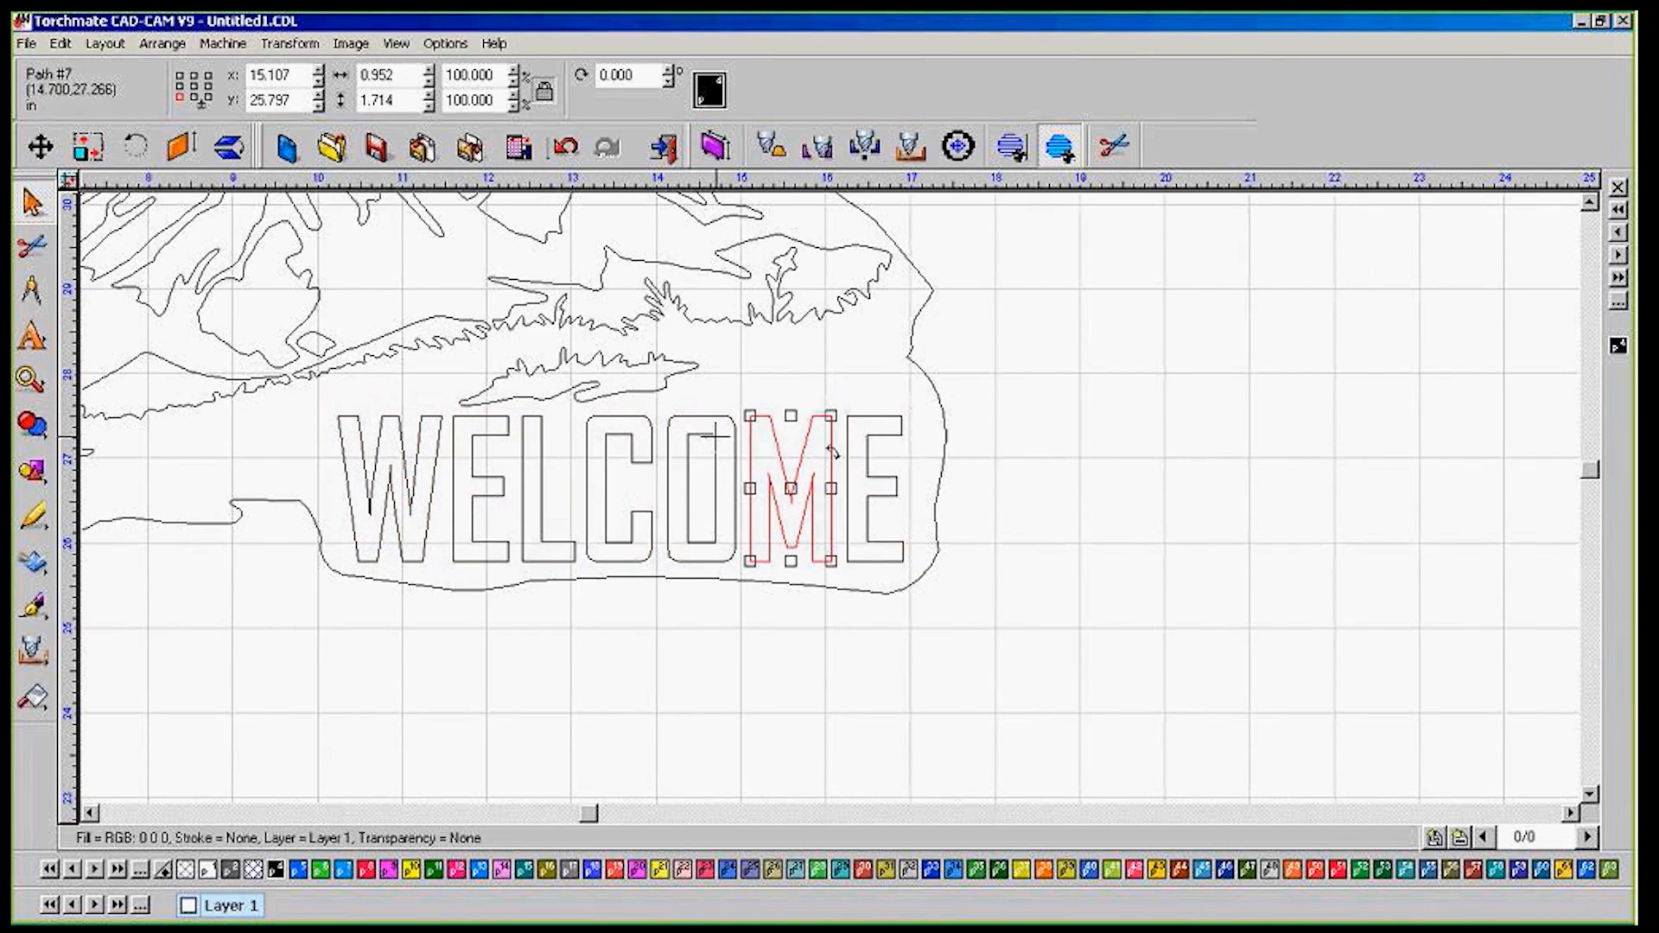
{"action": "left_click", "coordinate": [701, 436]}
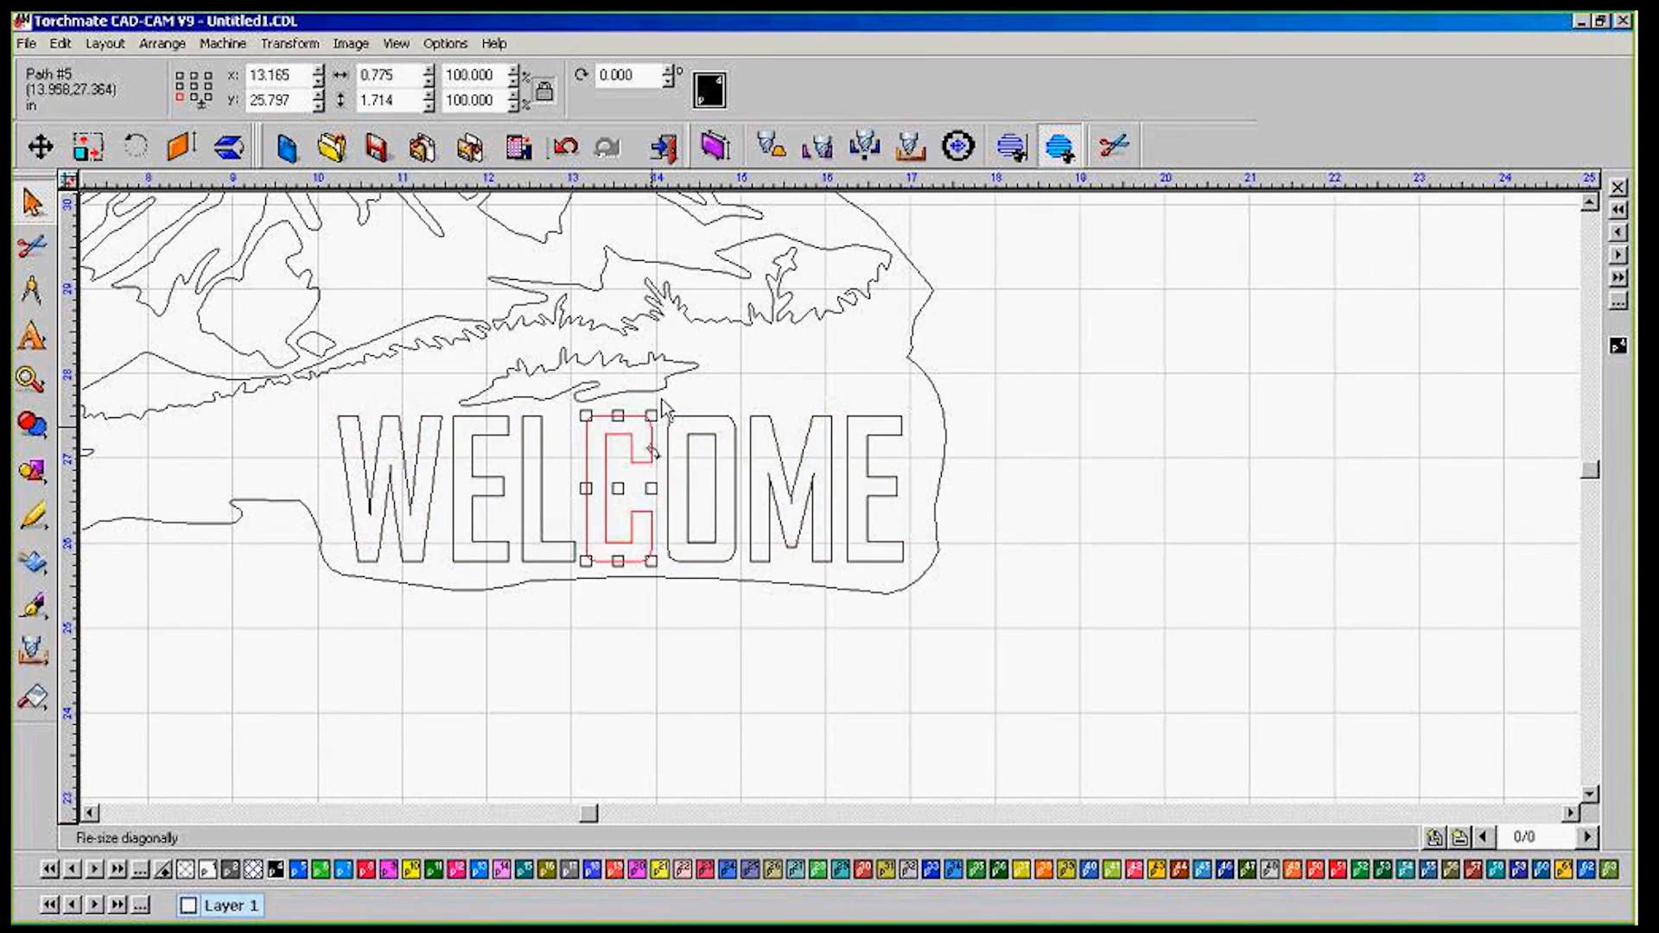
{"action": "left_click", "coordinate": [728, 387]}
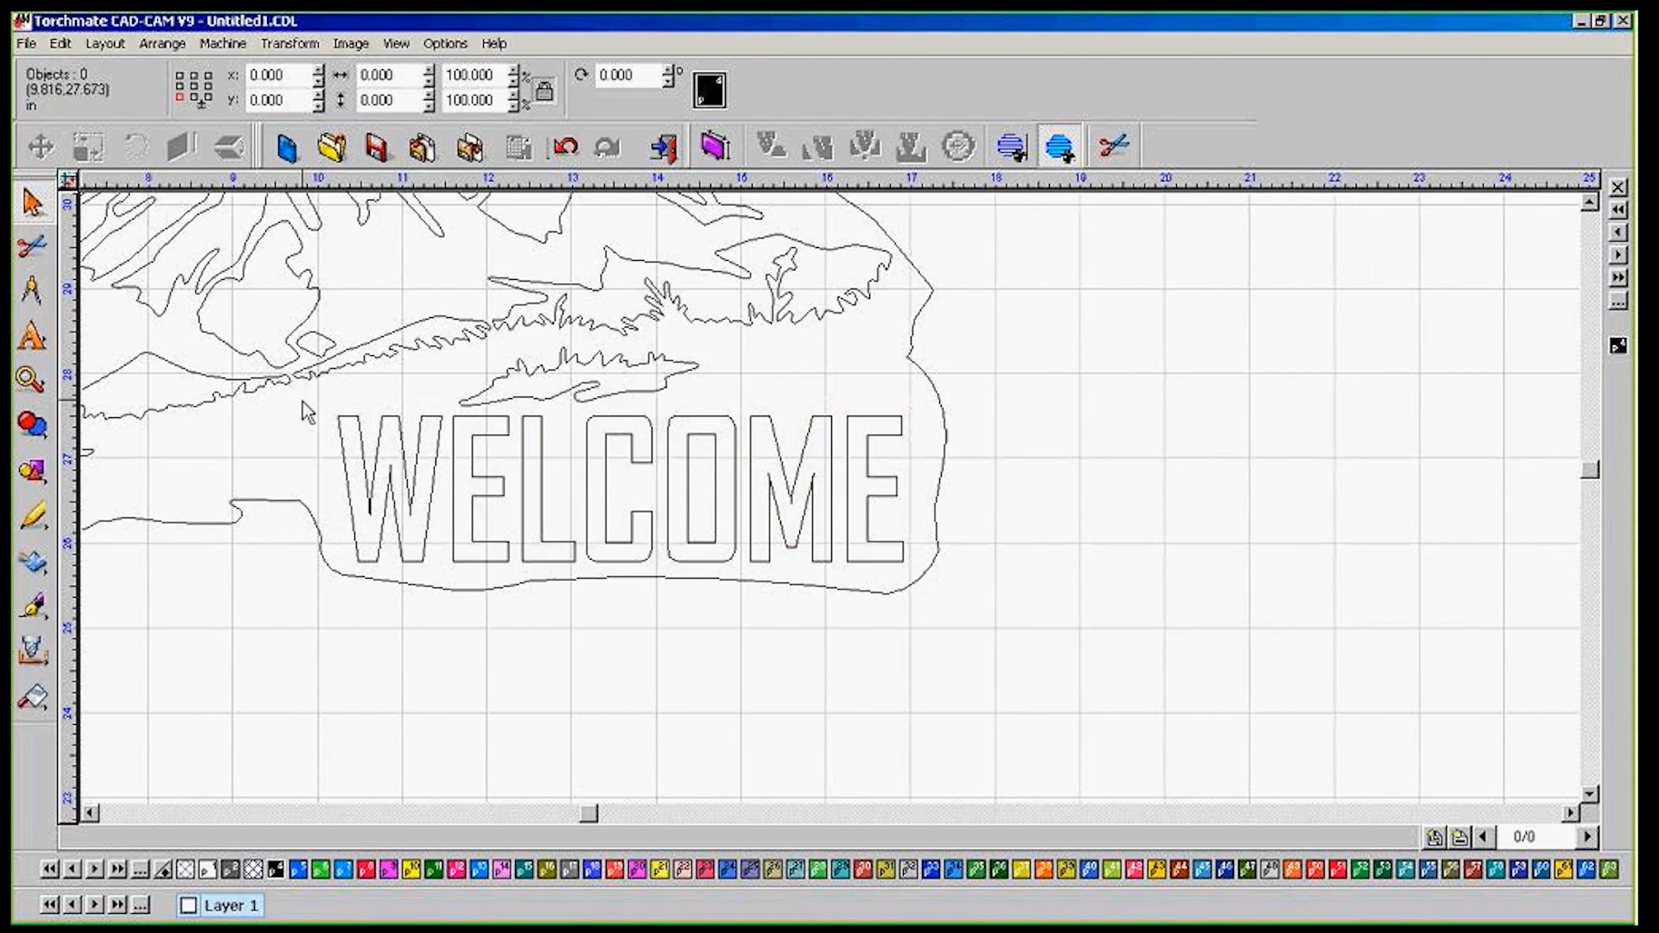
Combine the mountain artwork and all the WELCOME letters into a single path and inspect the filled sign with its cut-out lettering
{"action": "scroll", "coordinate": [304, 402], "scroll_direction": "down", "scroll_amount": 2}
{"action": "left_click", "coordinate": [831, 503]}
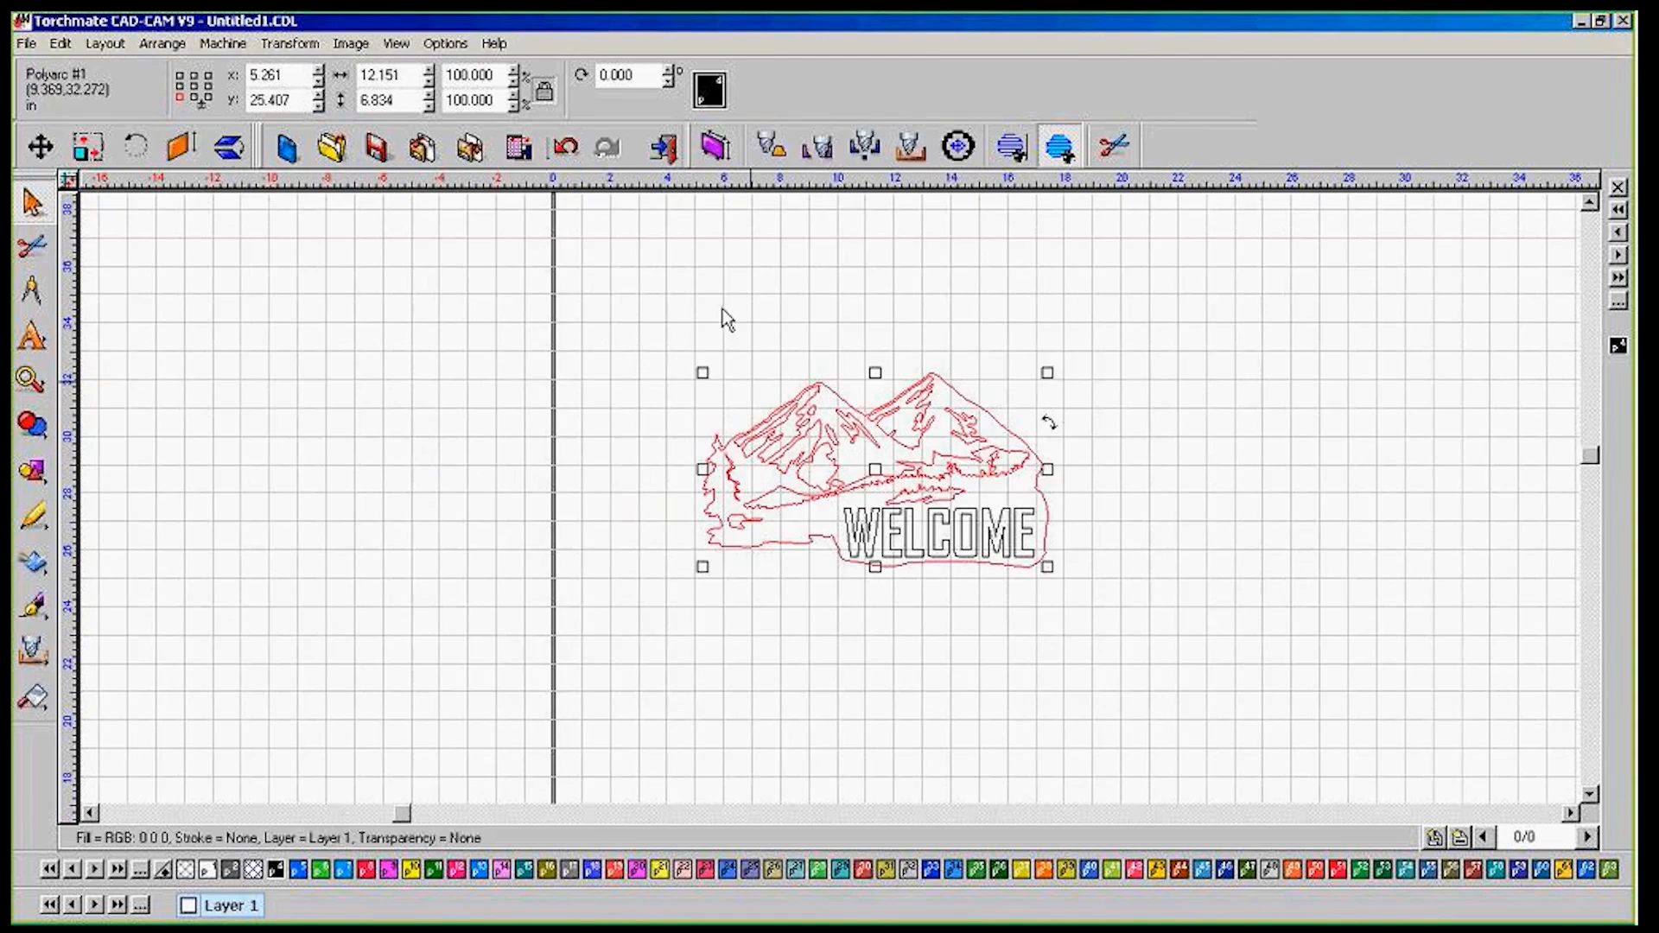
{"action": "left_click_drag", "start_coordinate": [579, 259], "coordinate": [1109, 619]}
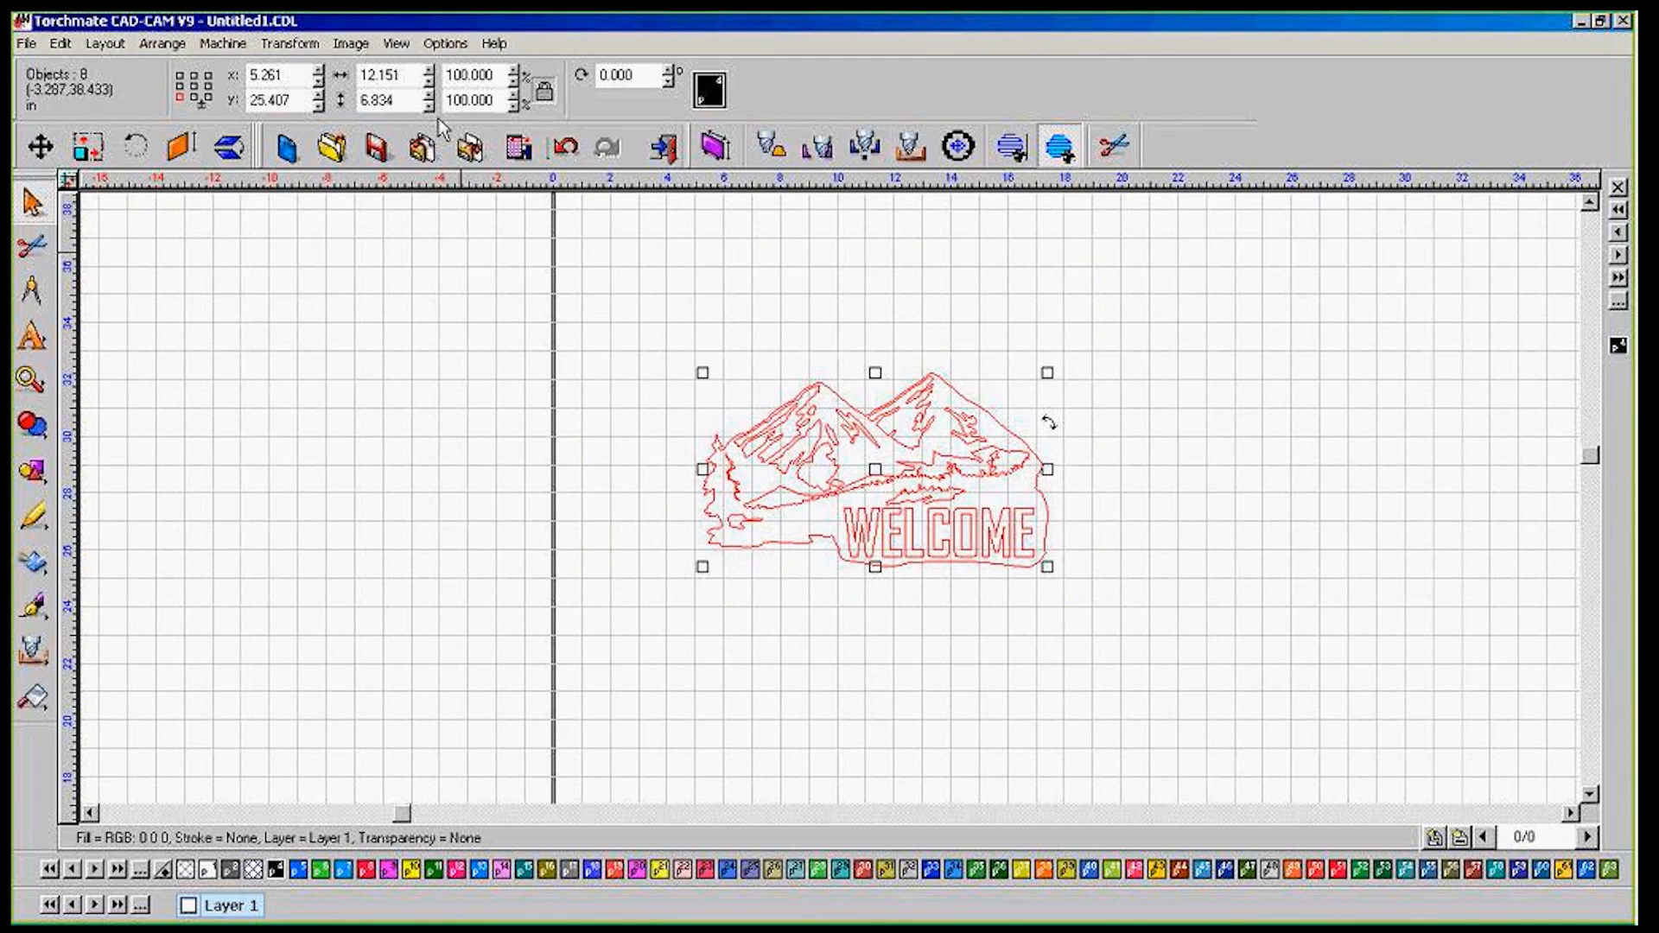
{"action": "left_click", "coordinate": [185, 44]}
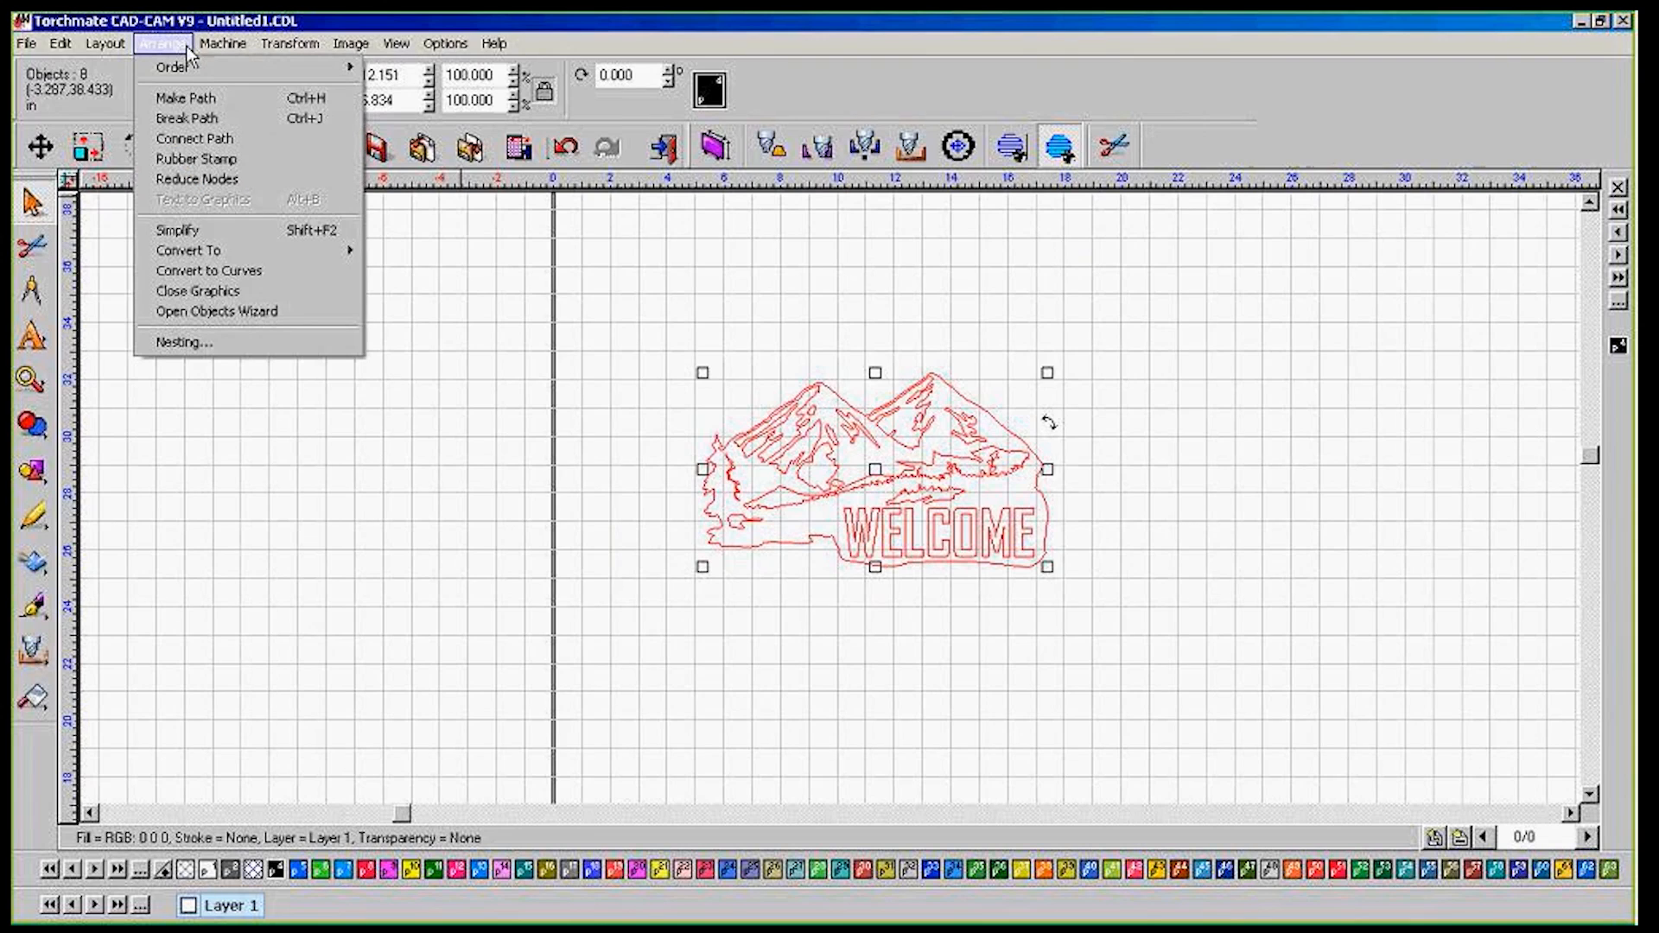
{"action": "left_click", "coordinate": [183, 103]}
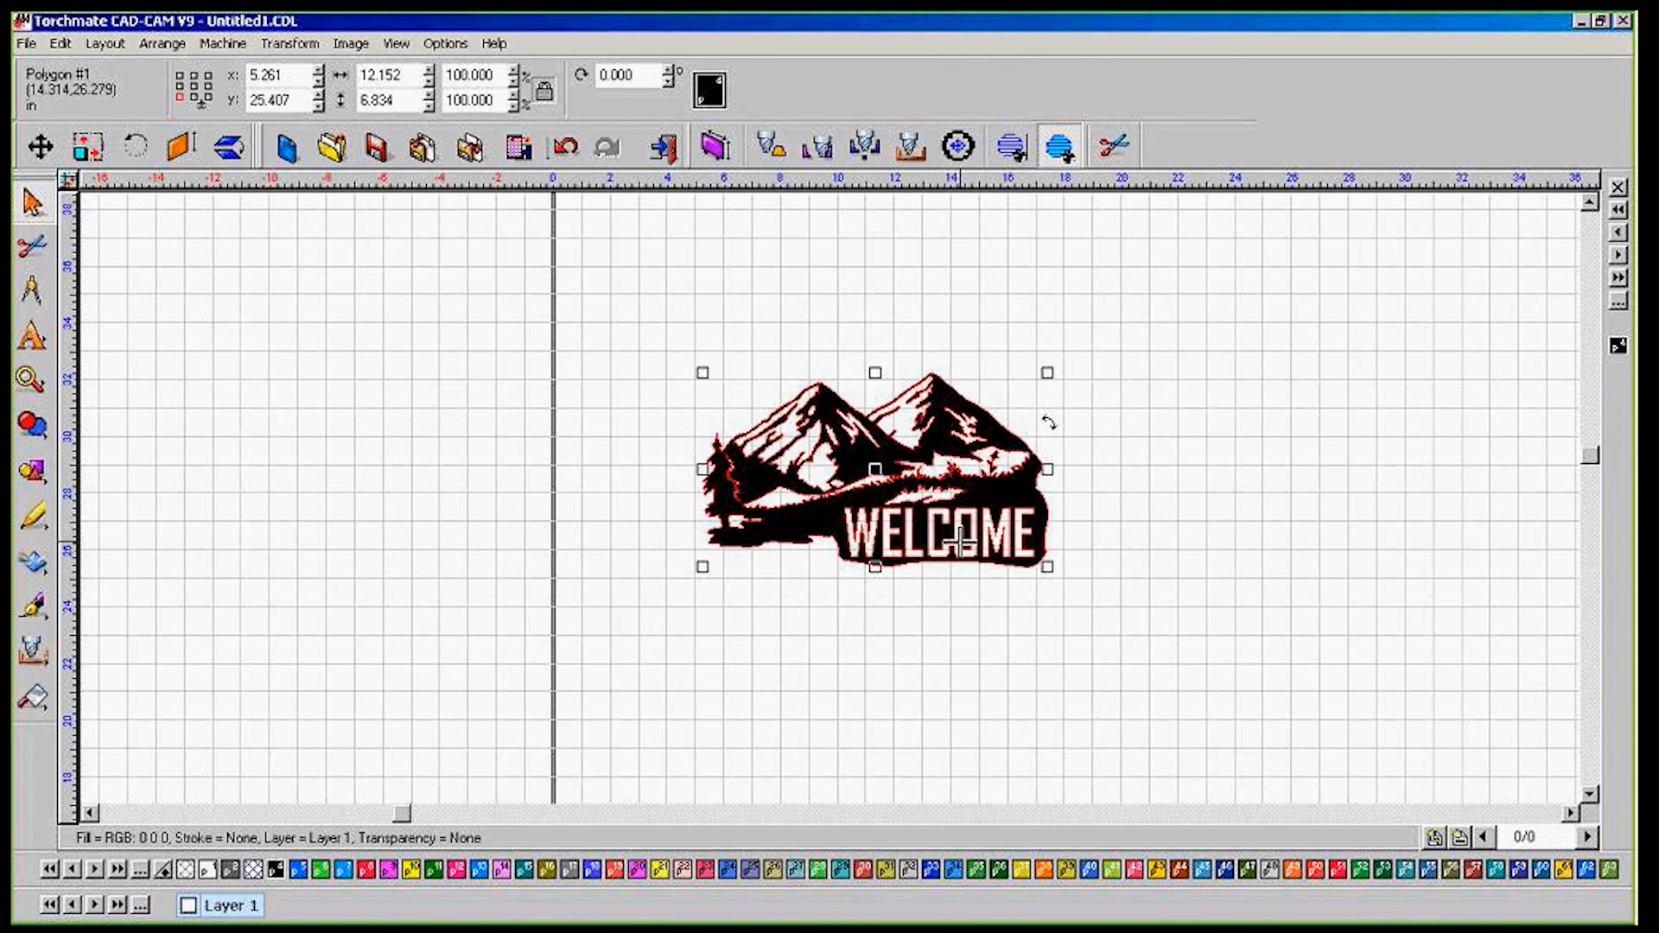
{"action": "scroll", "coordinate": [961, 541], "scroll_direction": "up", "scroll_amount": 2}
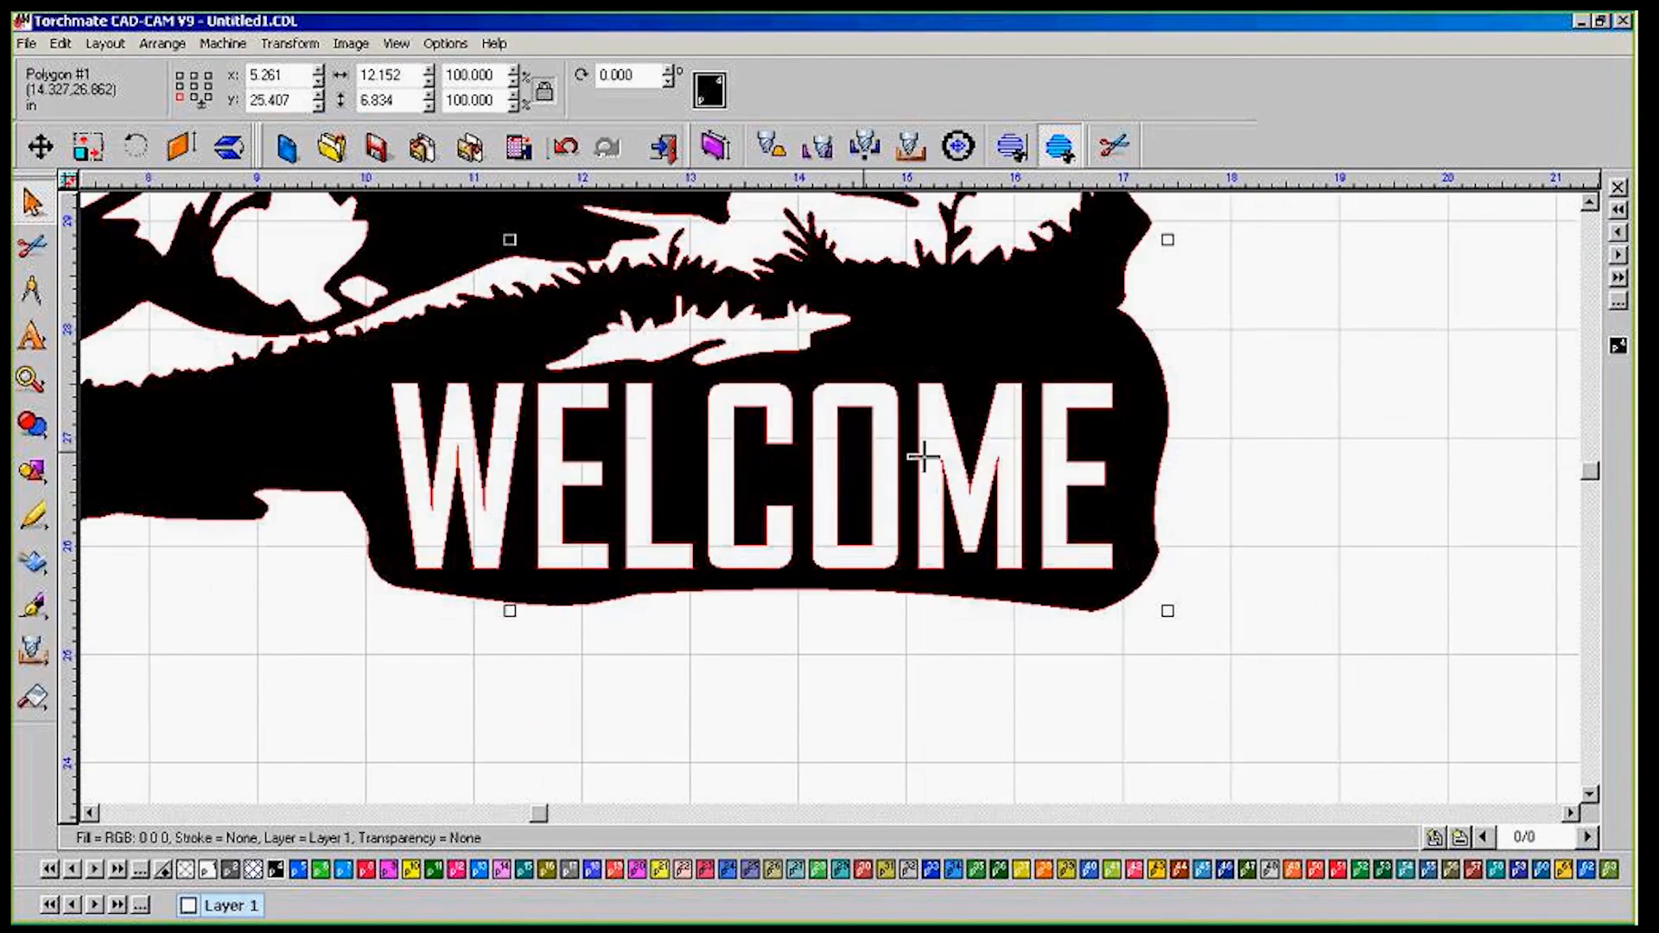
{"action": "scroll", "coordinate": [1164, 301], "scroll_direction": "down", "scroll_amount": 2}
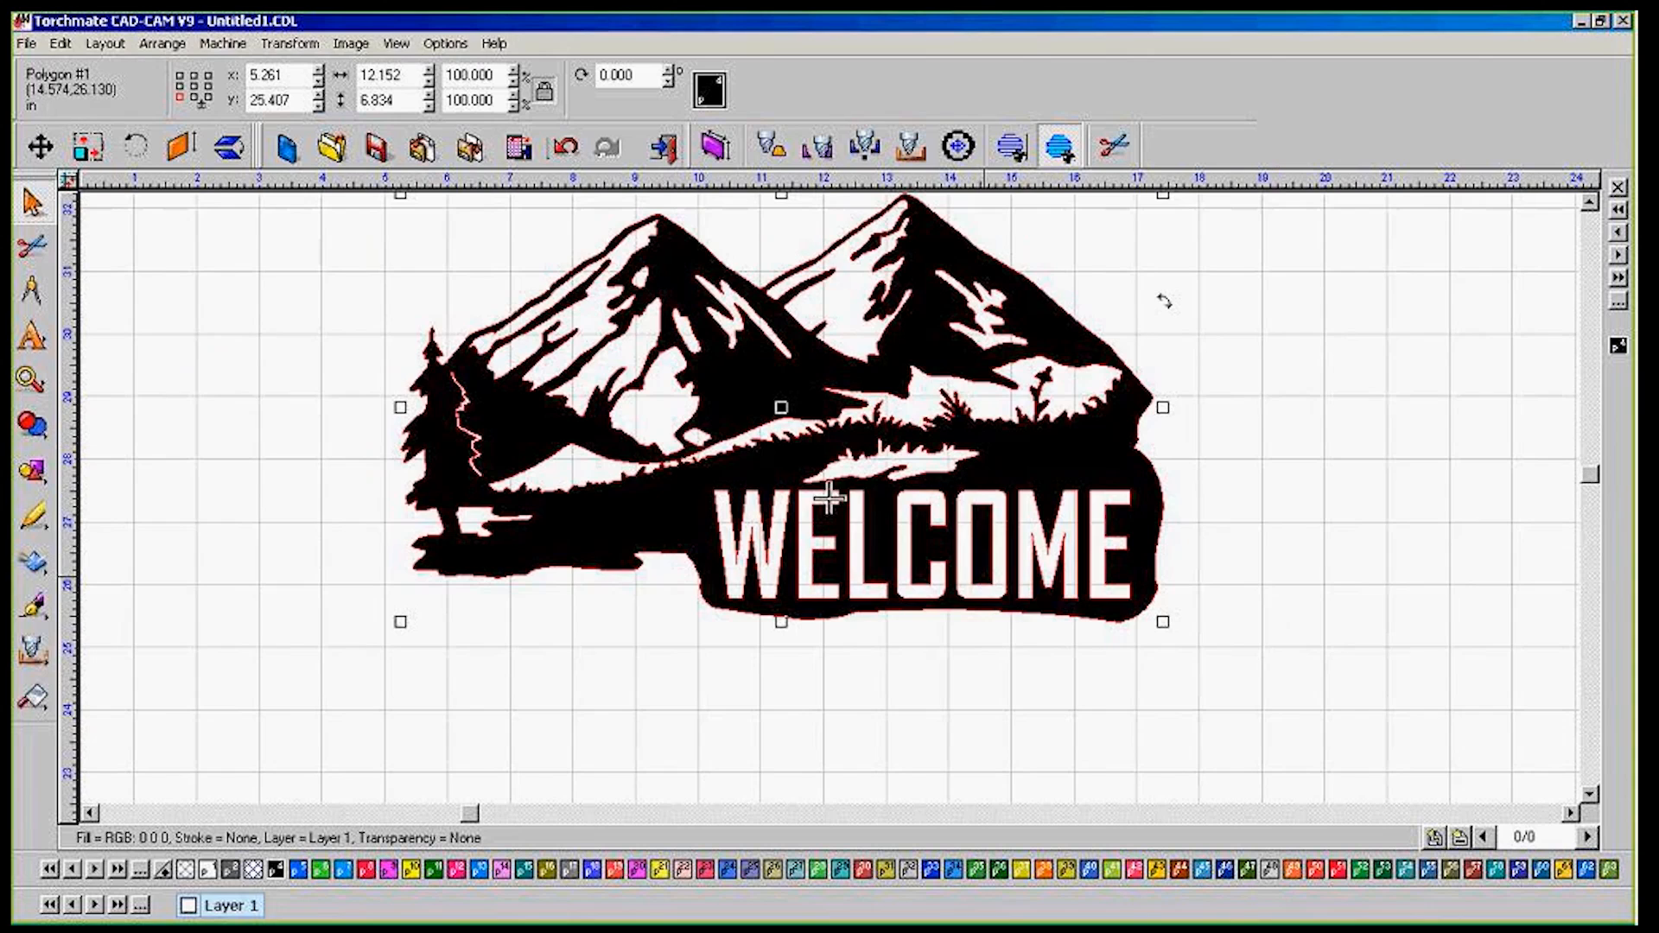
Draw a small rectangle about 0.26 in wide and 0.6 in tall below the O of WELCOME
{"action": "scroll", "coordinate": [830, 498], "scroll_direction": "up", "scroll_amount": 2}
{"action": "scroll", "coordinate": [830, 495], "scroll_direction": "up", "scroll_amount": 2}
{"action": "scroll", "coordinate": [711, 481], "scroll_direction": "down", "scroll_amount": 3}
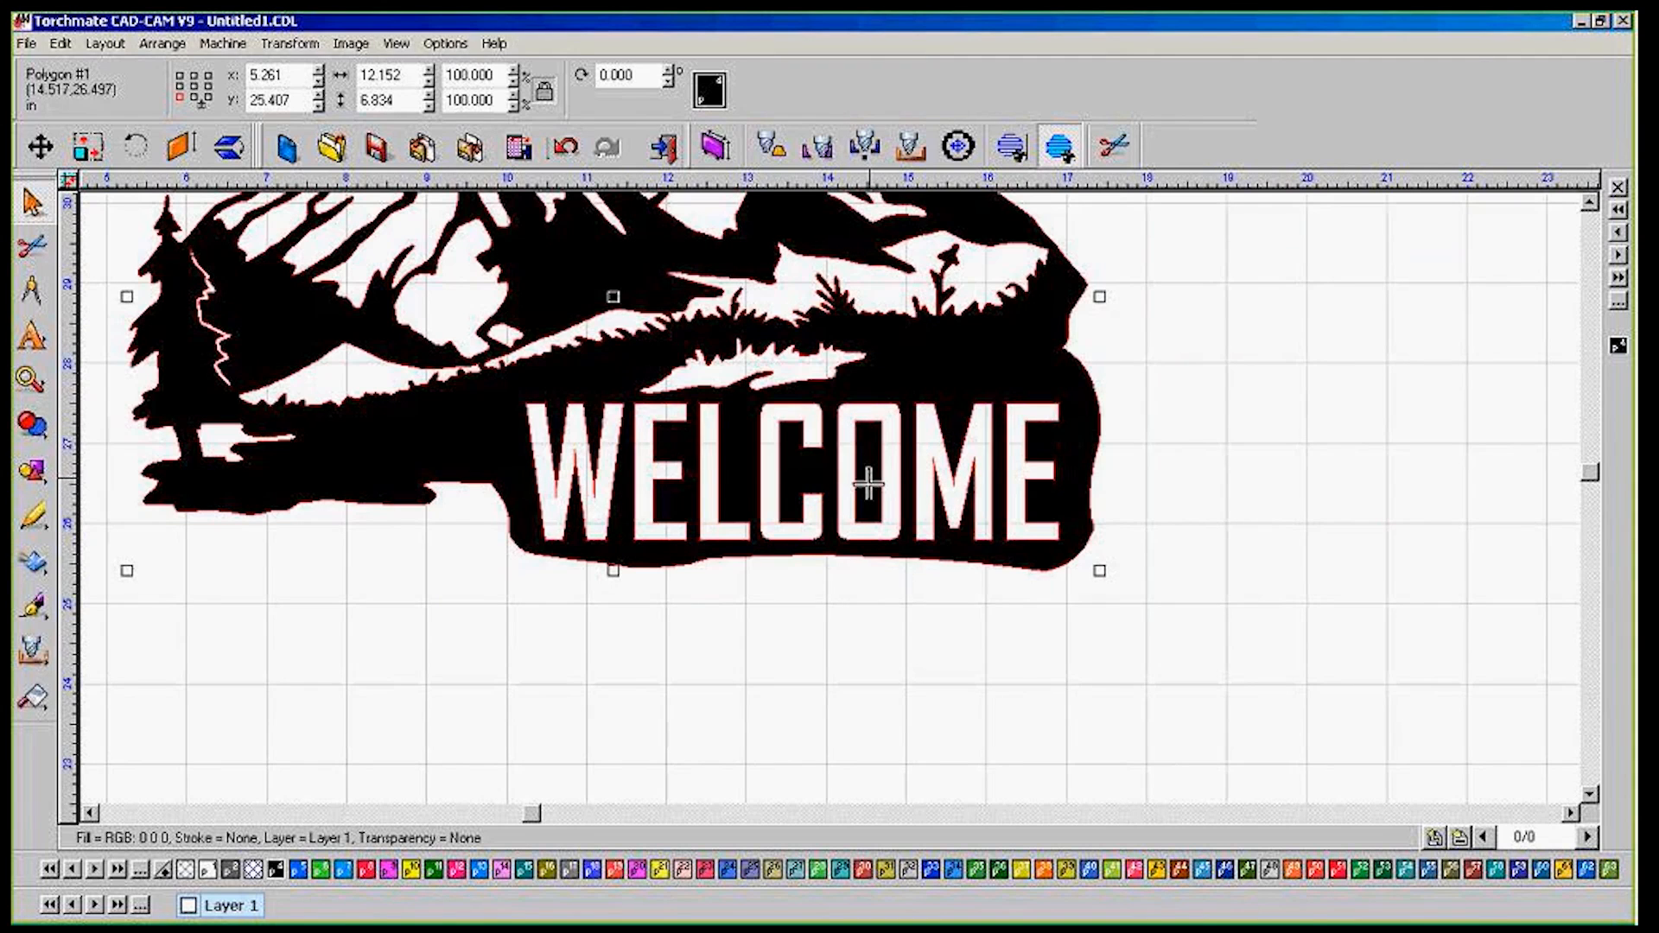
{"action": "scroll", "coordinate": [823, 521], "scroll_direction": "down", "scroll_amount": 2}
{"action": "scroll", "coordinate": [830, 496], "scroll_direction": "up", "scroll_amount": 4}
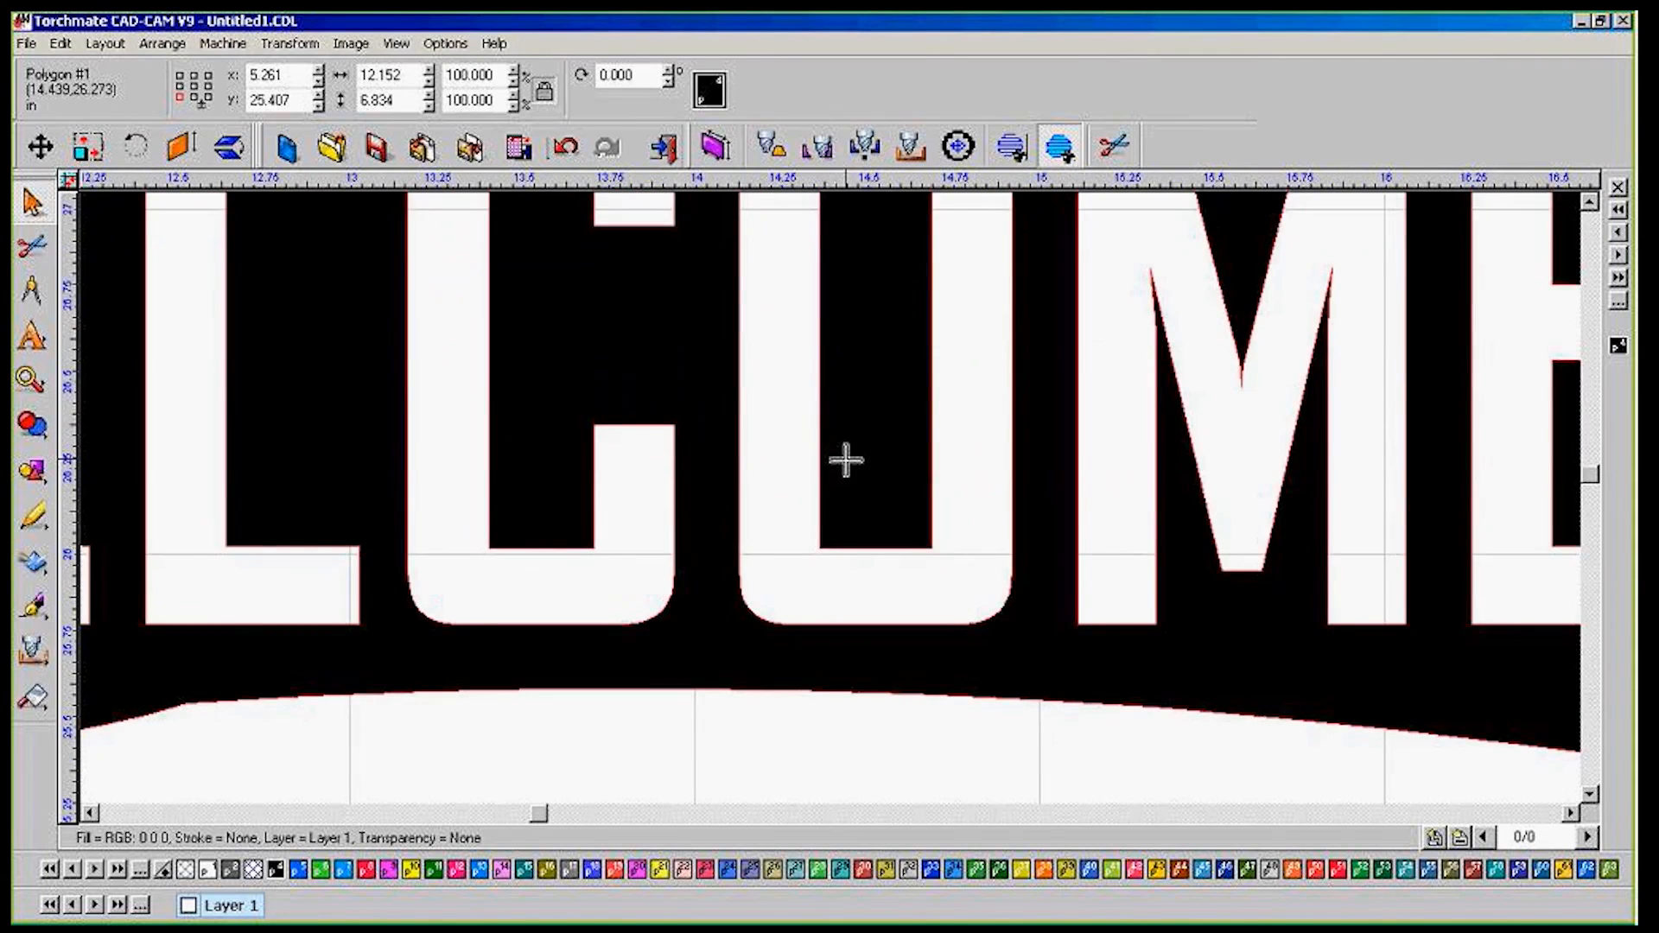
{"action": "scroll", "coordinate": [989, 452], "scroll_direction": "down", "scroll_amount": 2}
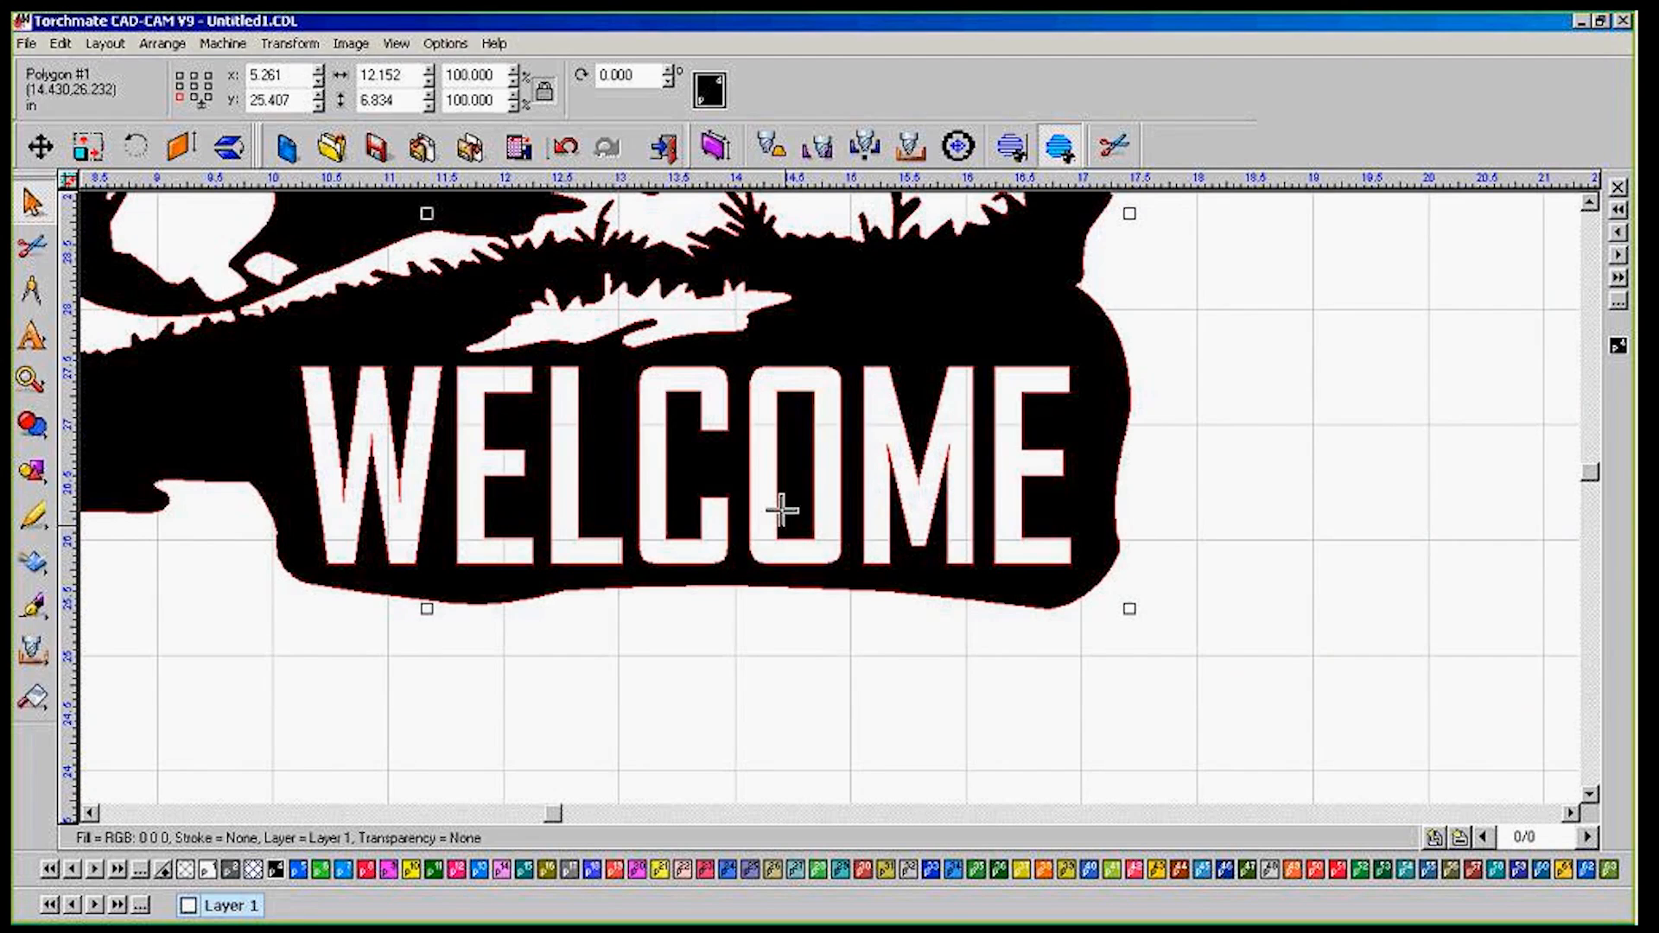
{"action": "left_click", "coordinate": [46, 482]}
{"action": "left_click", "coordinate": [190, 475]}
{"action": "left_click_drag", "start_coordinate": [800, 700], "coordinate": [829, 629]}
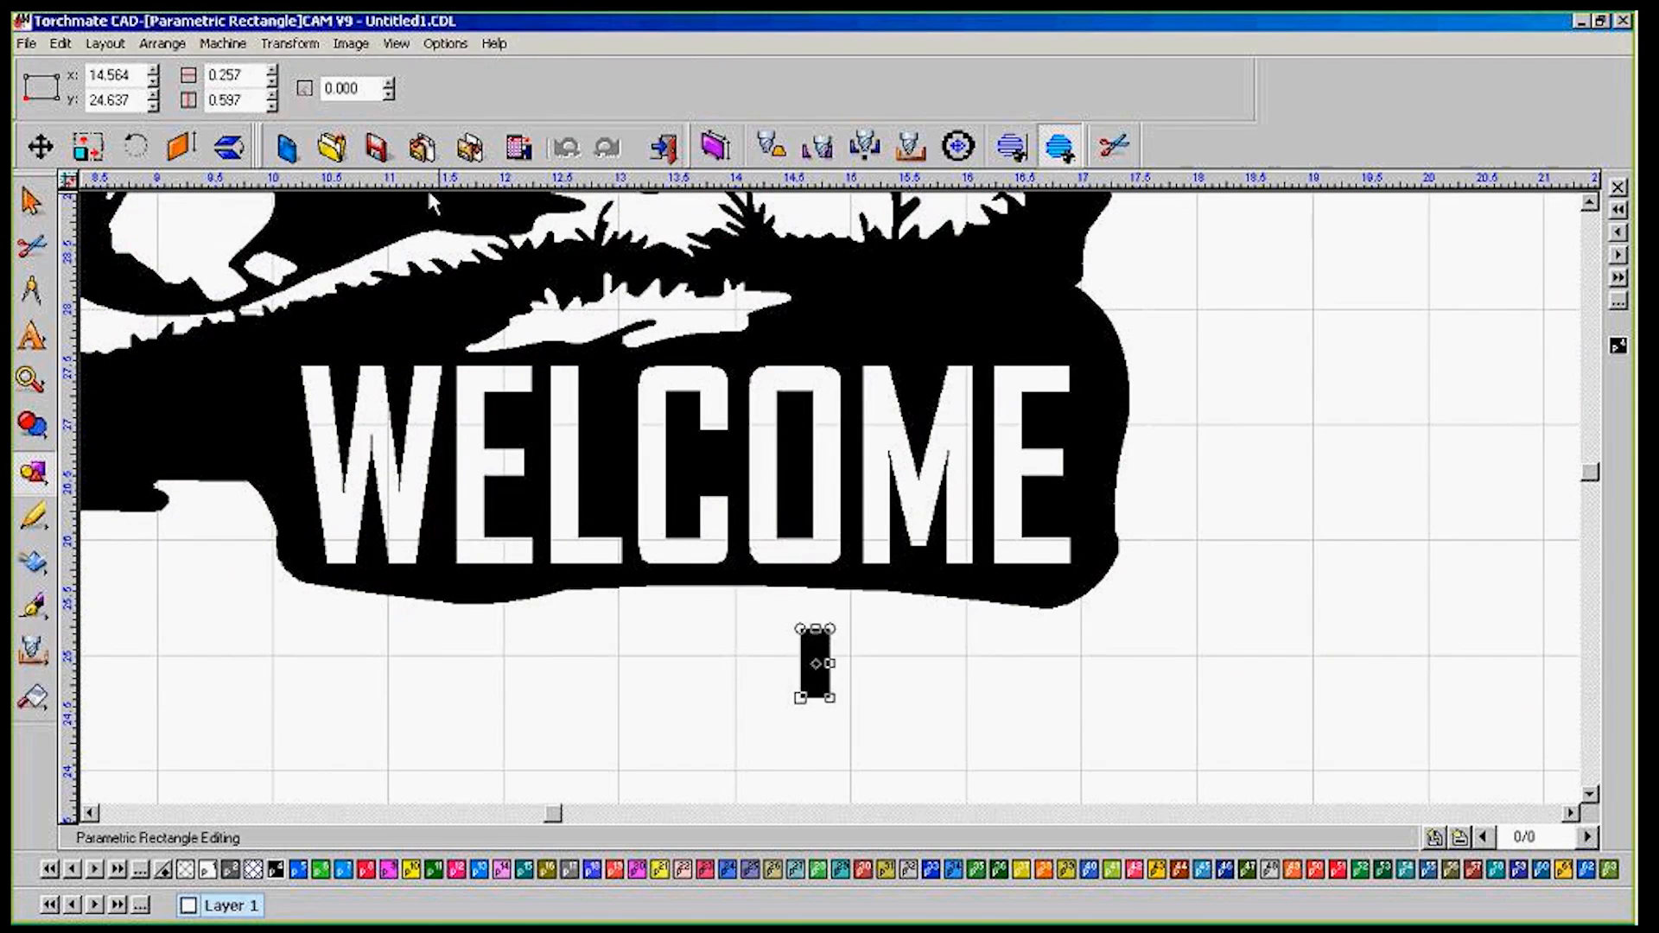
Set the small rectangle's width to 0.2 in and its height to 0.5 in
{"action": "double_click", "coordinate": [249, 73]}
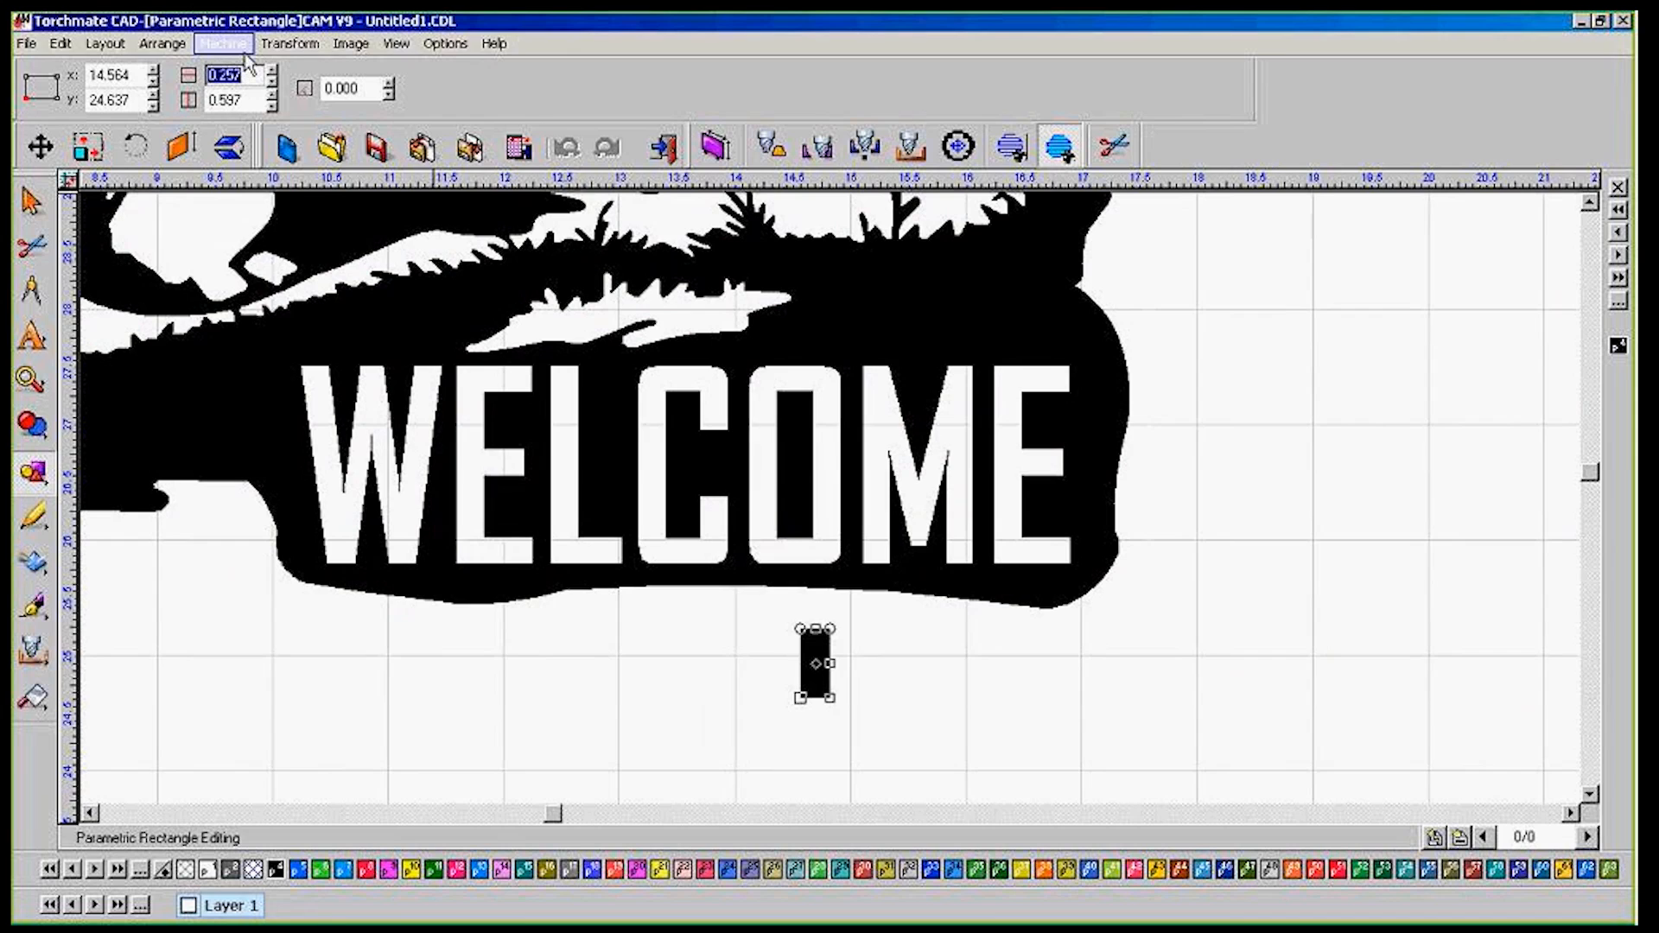
{"action": "type", "text": ".2"}
{"action": "key", "text": "Tab"}
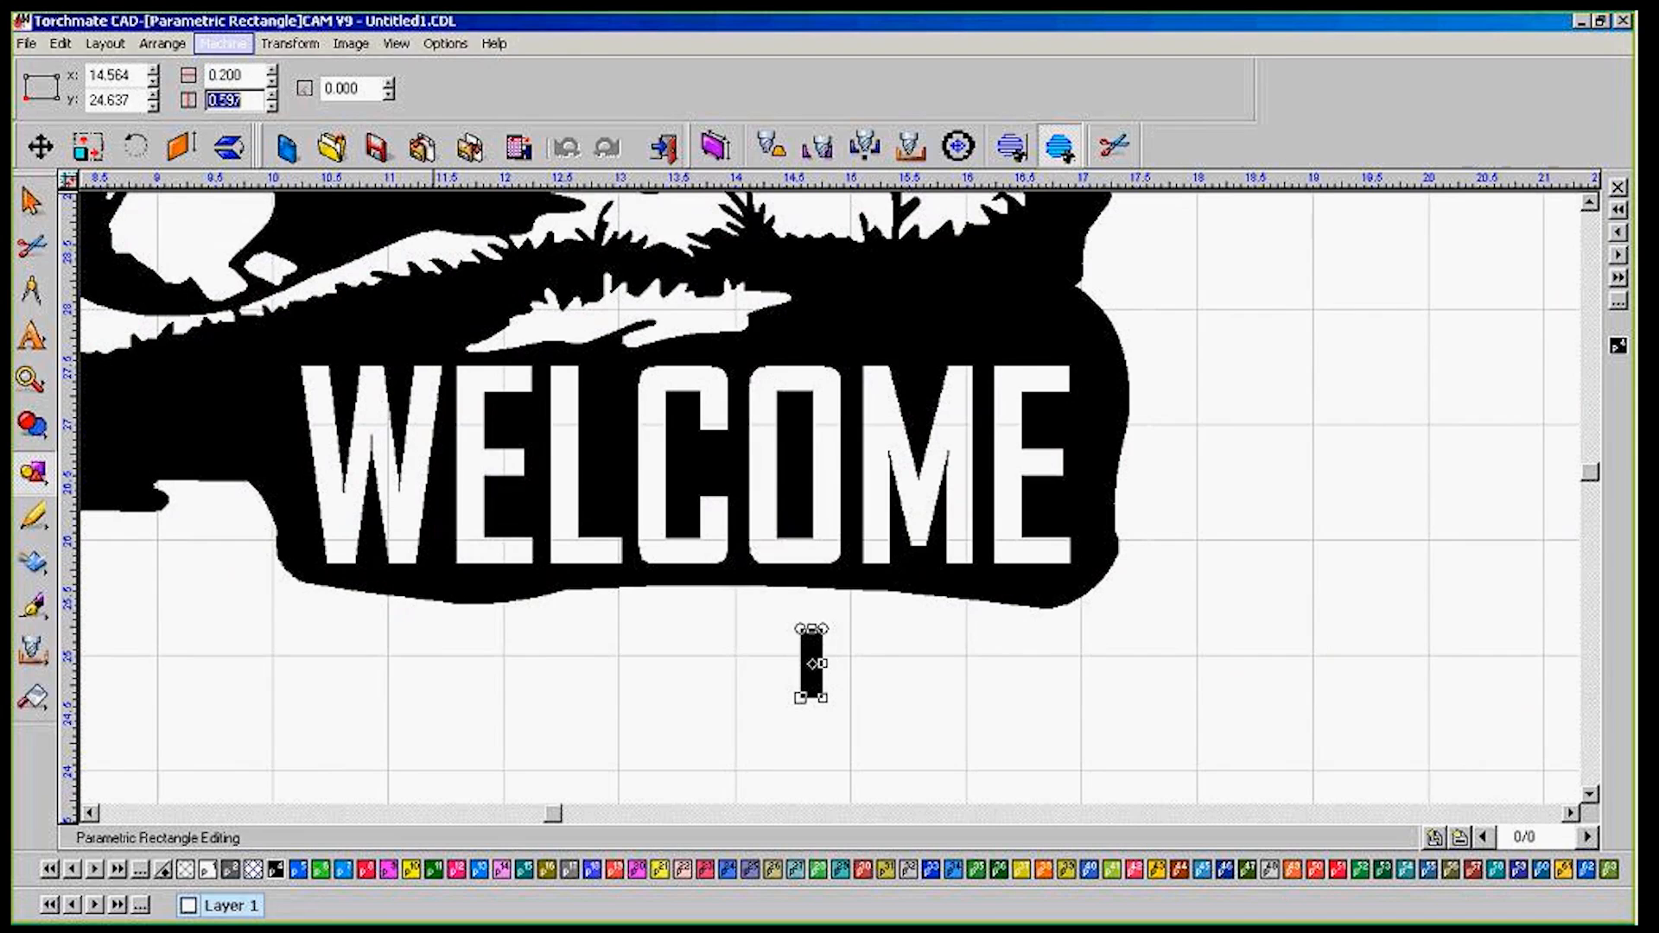
{"action": "type", "text": ".5"}
{"action": "key", "text": "Return"}
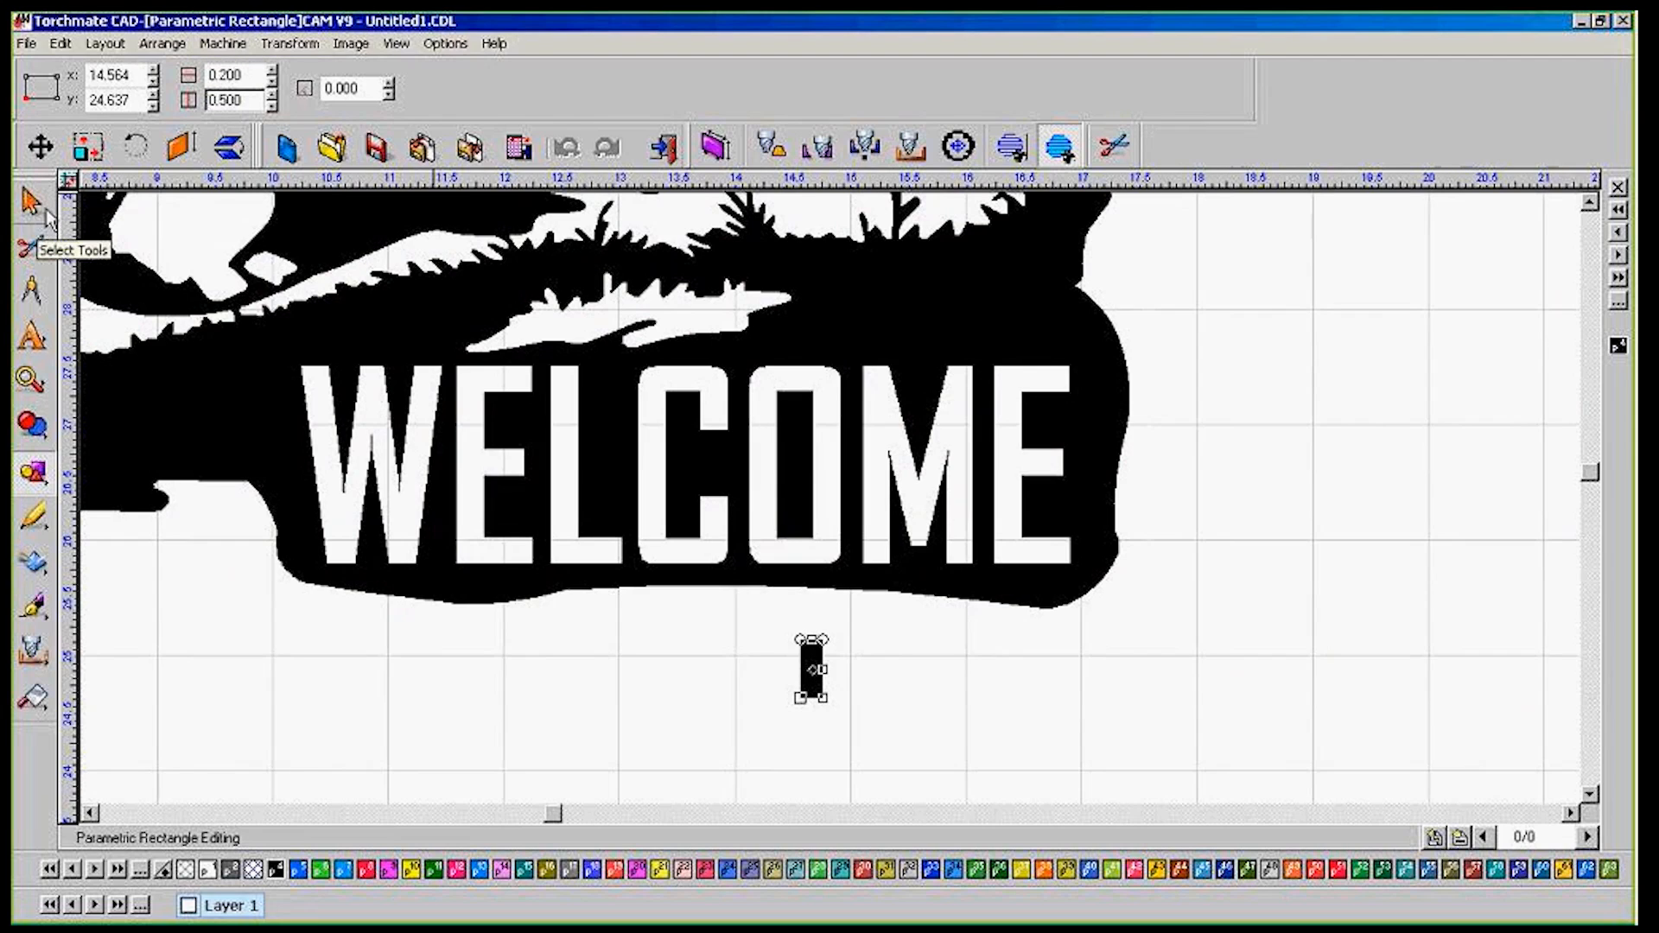
{"action": "left_click", "coordinate": [49, 213]}
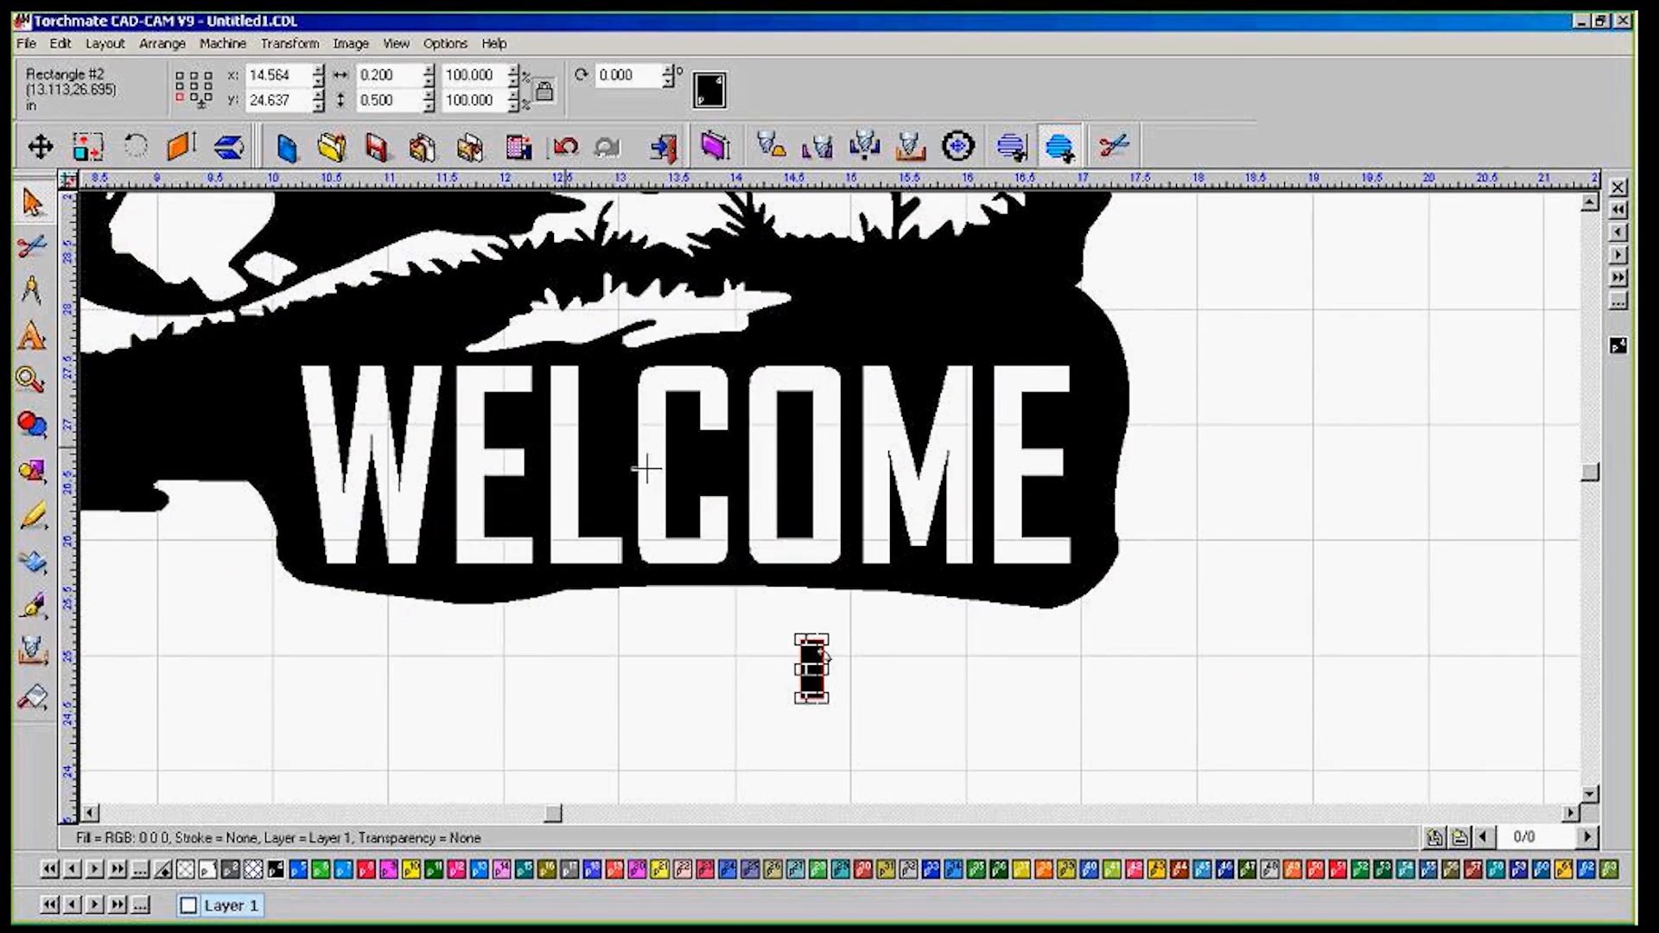
Position the rectangle as a bridge across the bottom of the O, joining its centre to the backing below
{"action": "left_click_drag", "start_coordinate": [808, 670], "coordinate": [818, 546]}
{"action": "scroll", "coordinate": [795, 563], "scroll_direction": "up", "scroll_amount": 3}
{"action": "scroll", "coordinate": [828, 493], "scroll_direction": "up", "scroll_amount": 2}
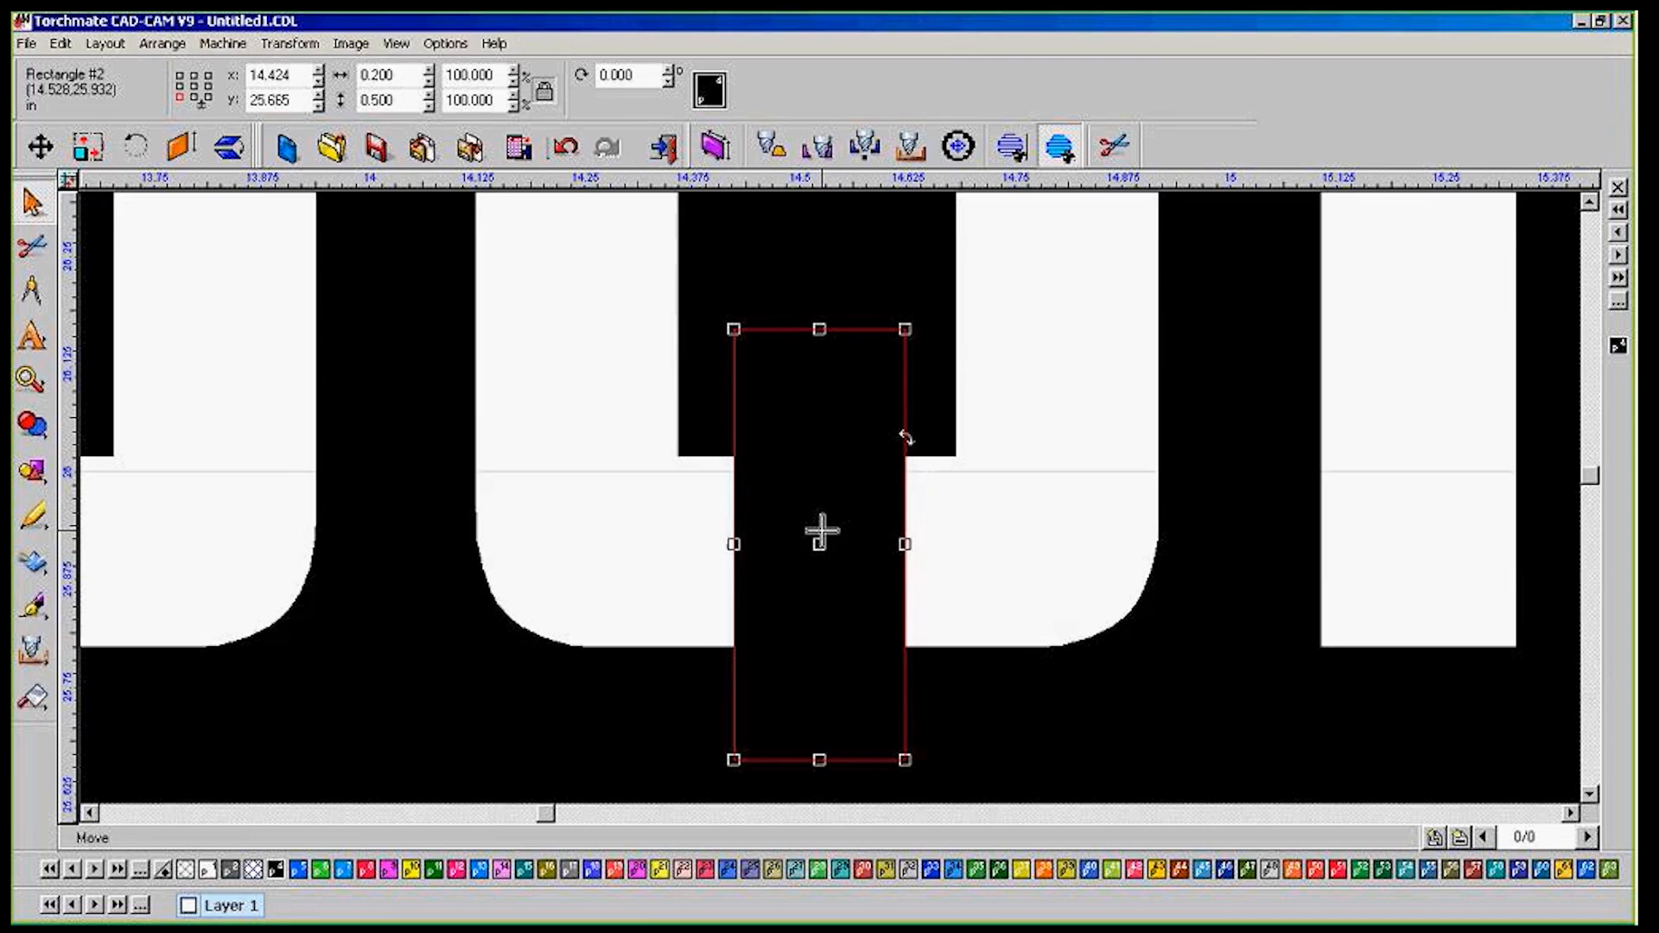
{"action": "key", "text": "Right"}
{"action": "key", "text": "Up"}
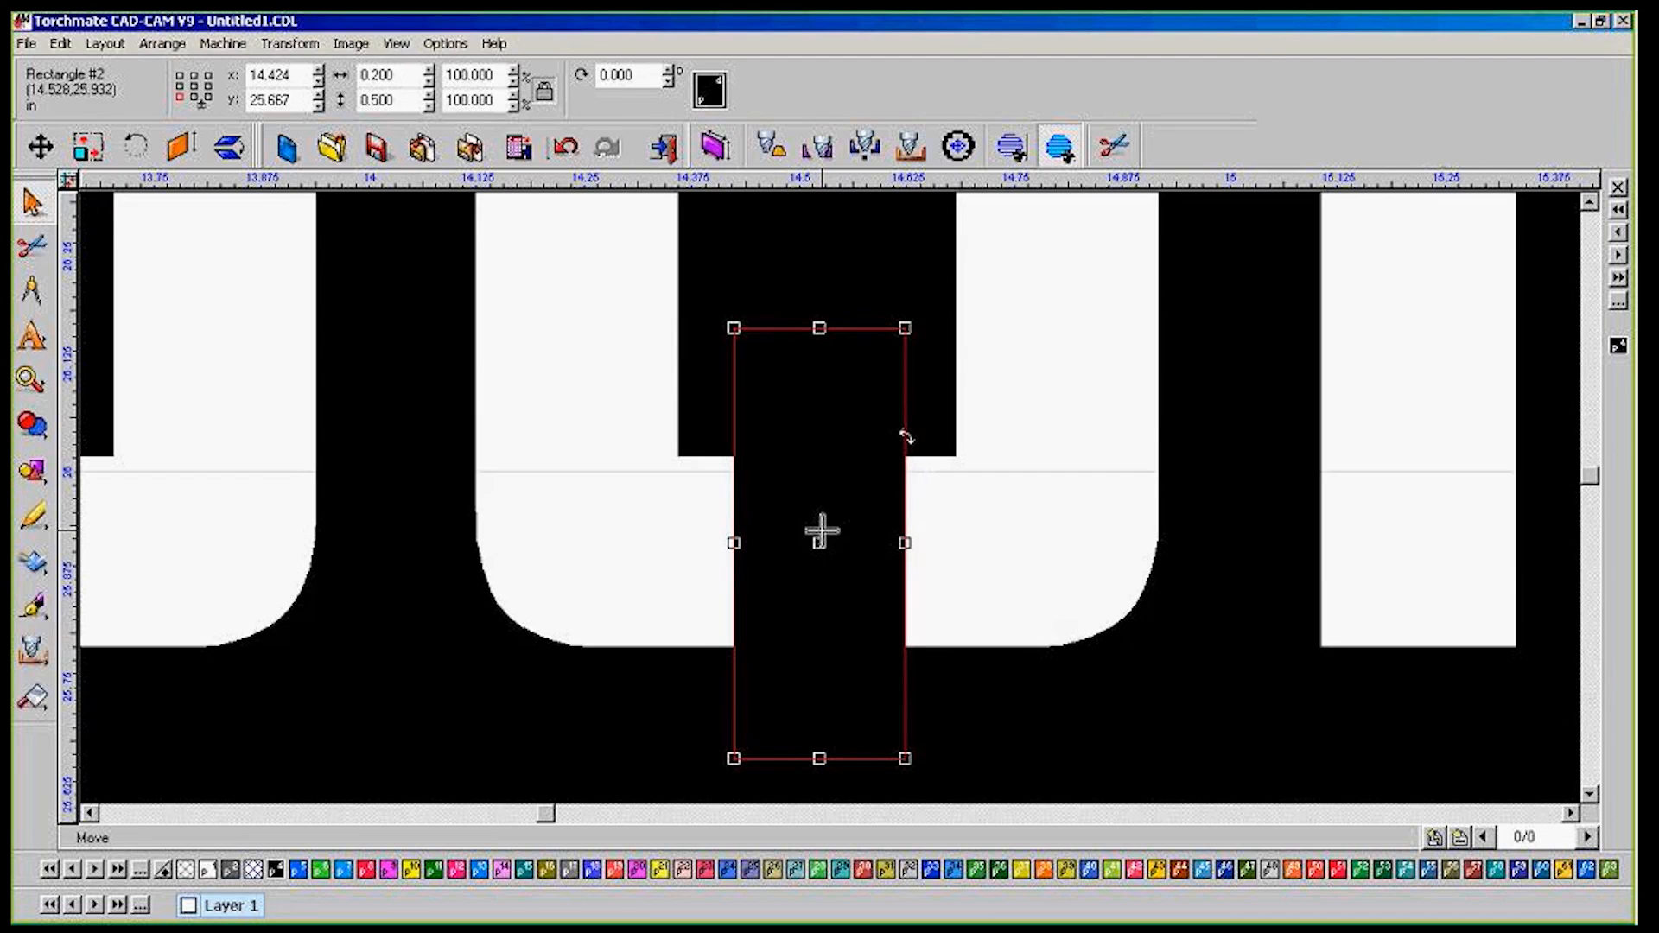
{"action": "scroll", "coordinate": [826, 526], "scroll_direction": "down", "scroll_amount": 5}
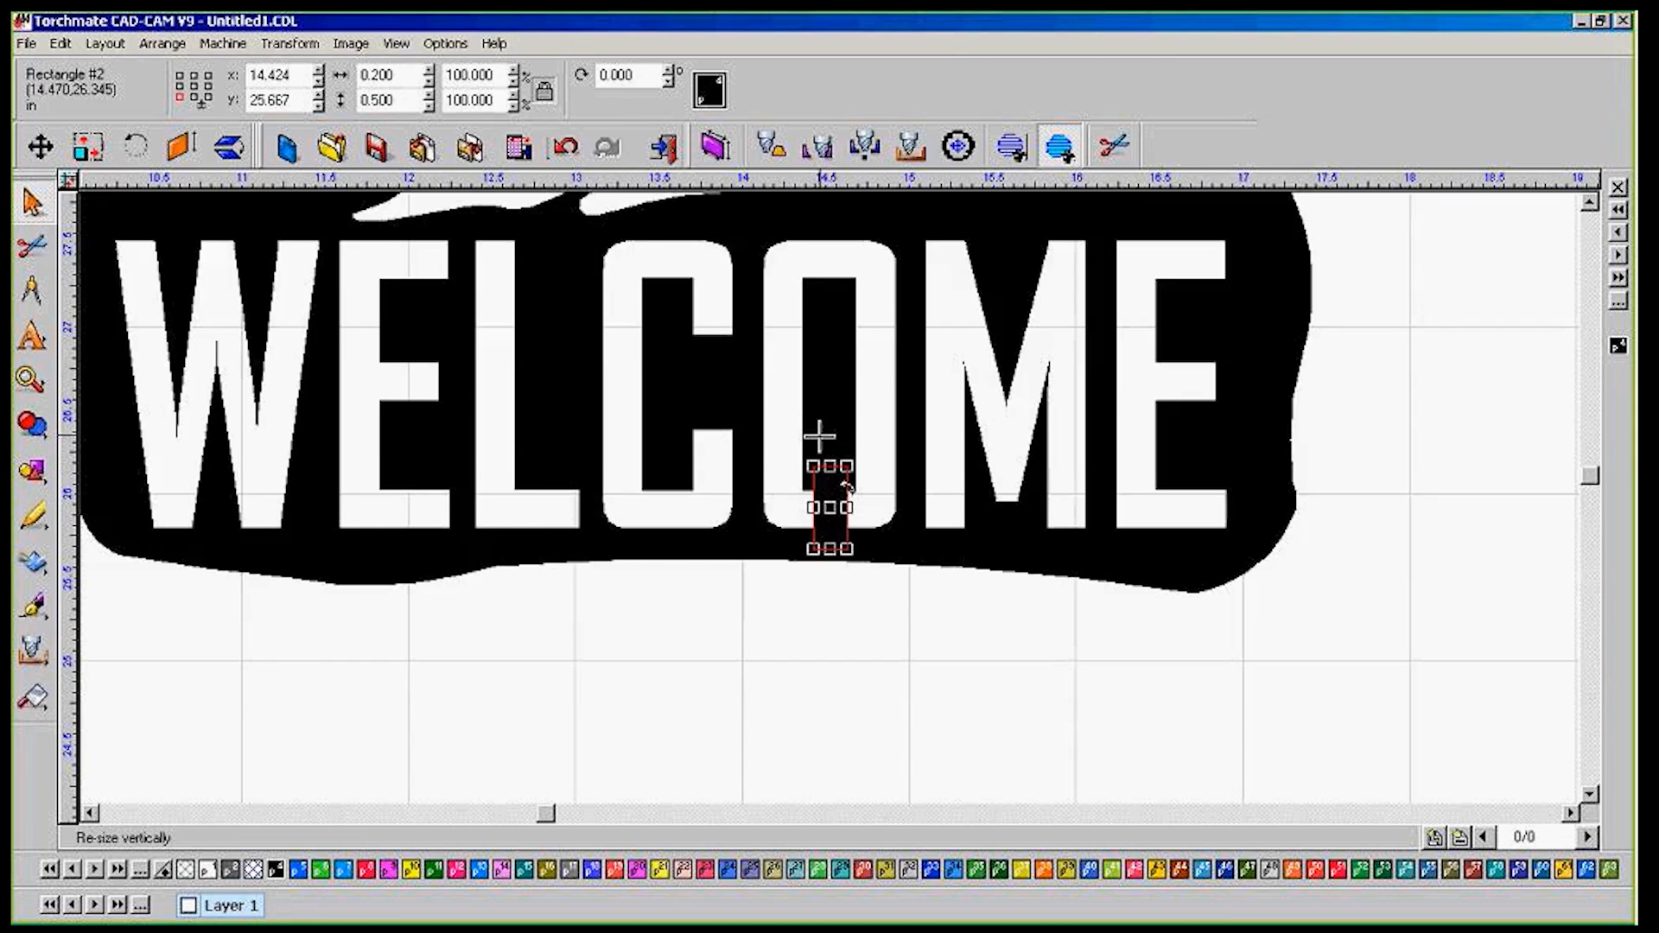
{"action": "scroll", "coordinate": [821, 445], "scroll_direction": "down", "scroll_amount": 2}
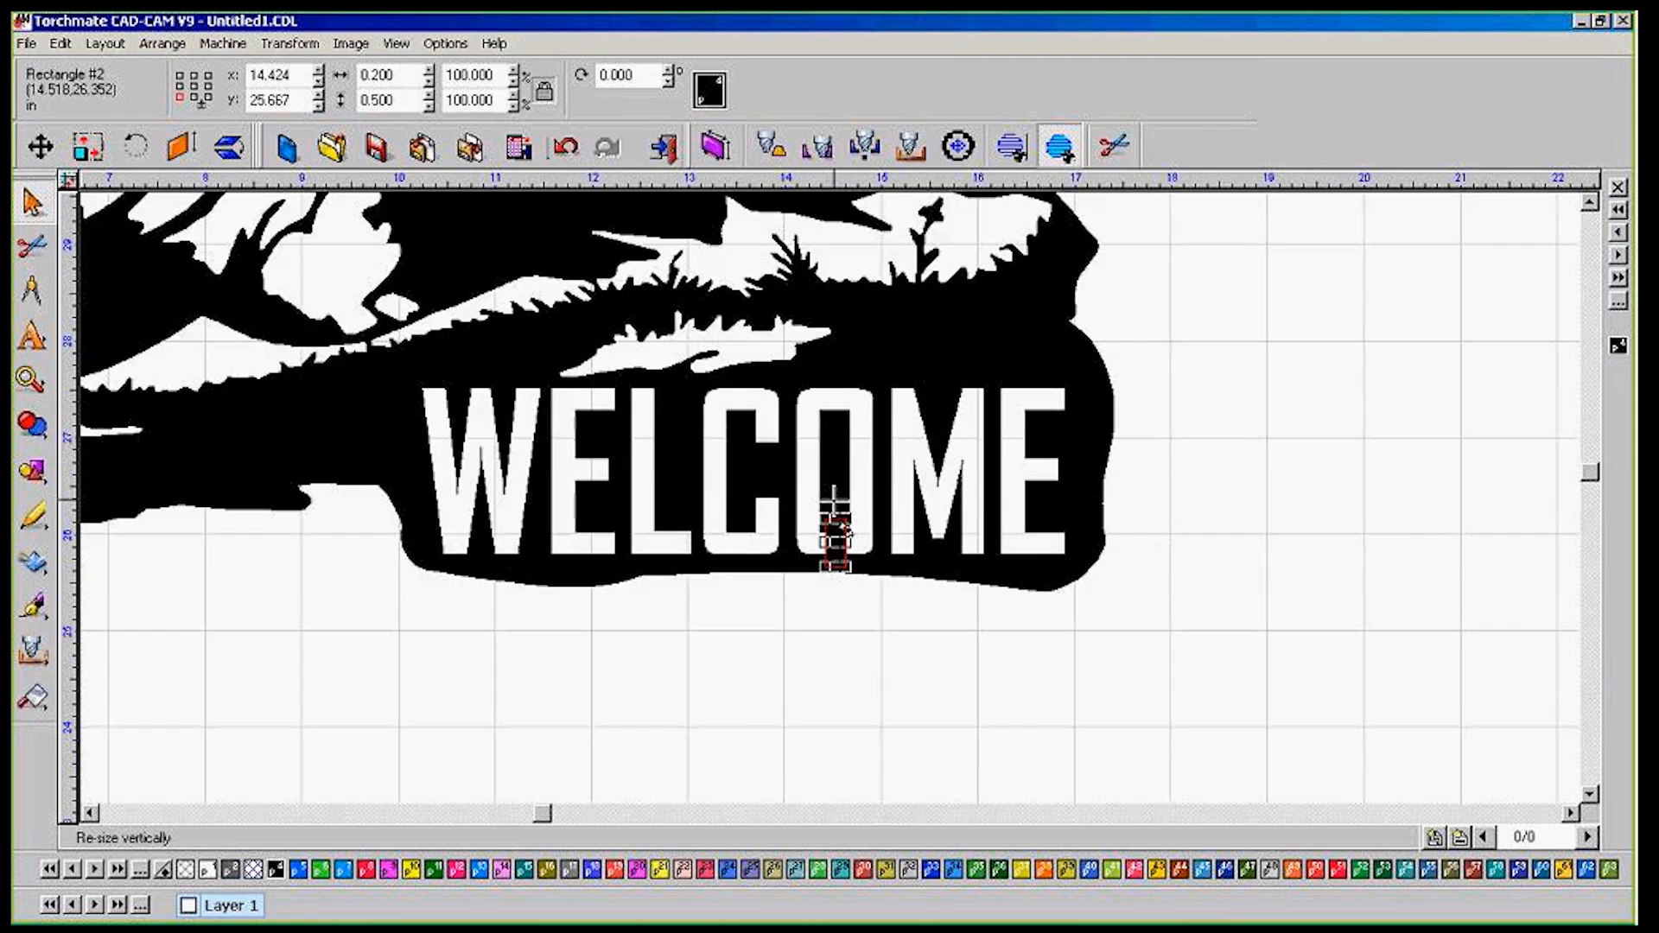
{"action": "scroll", "coordinate": [834, 529], "scroll_direction": "up", "scroll_amount": 7}
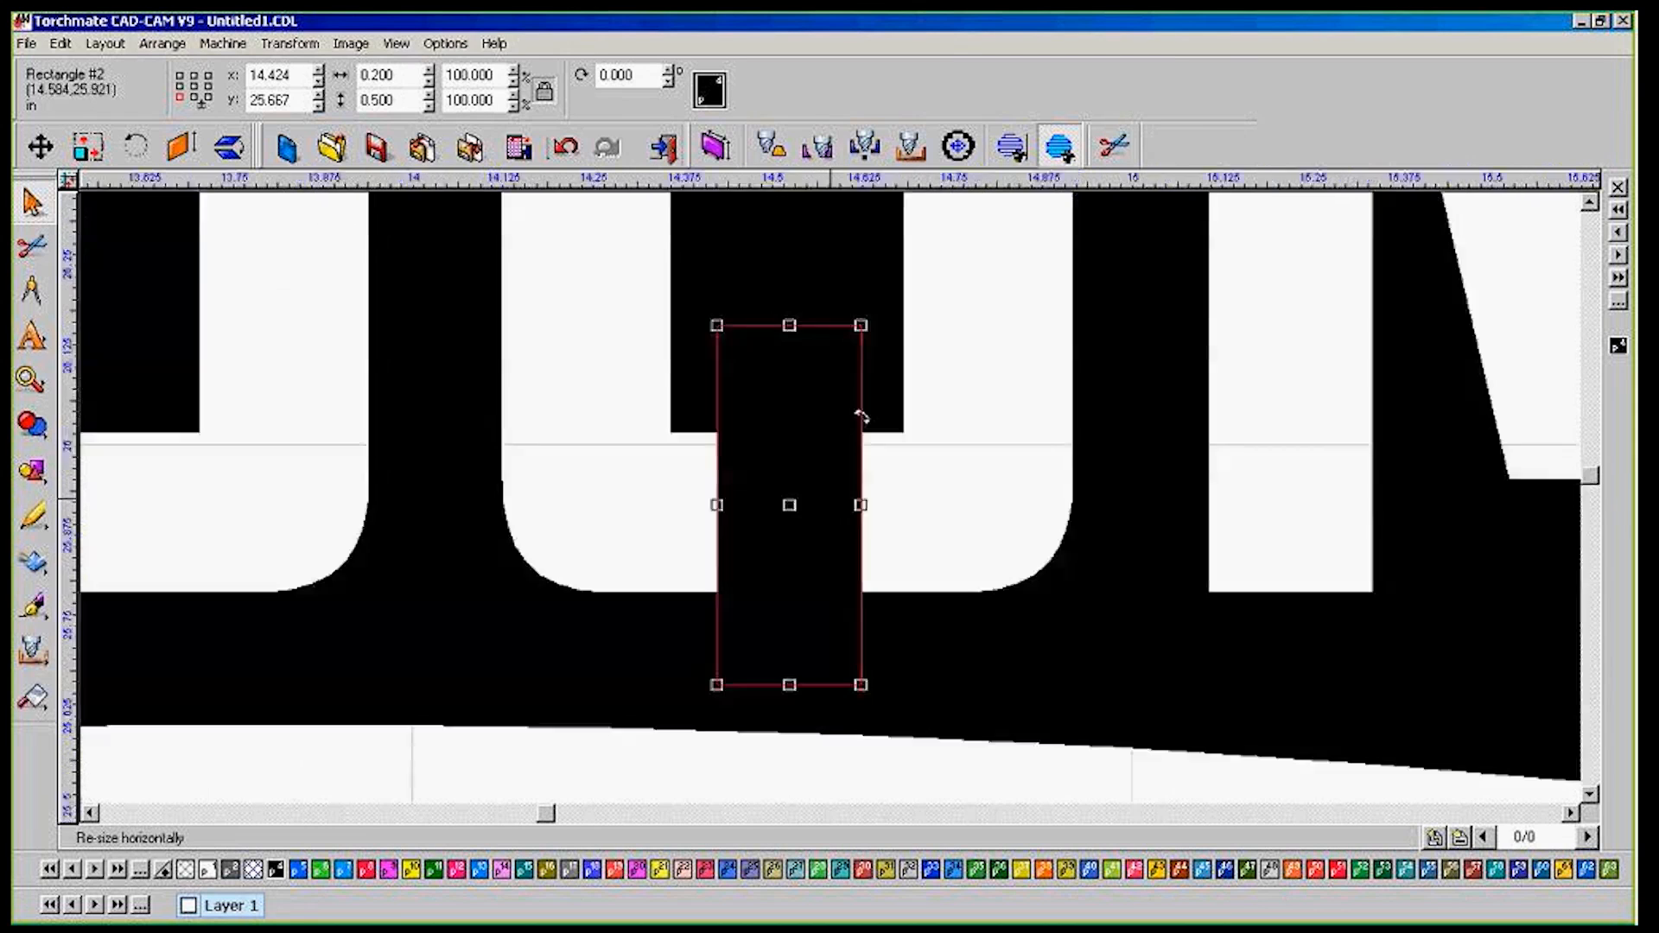
Weld the bridge rectangle and the sign into one outline
{"action": "scroll", "coordinate": [829, 501], "scroll_direction": "down", "scroll_amount": 3}
{"action": "key", "text": "ctrl+a"}
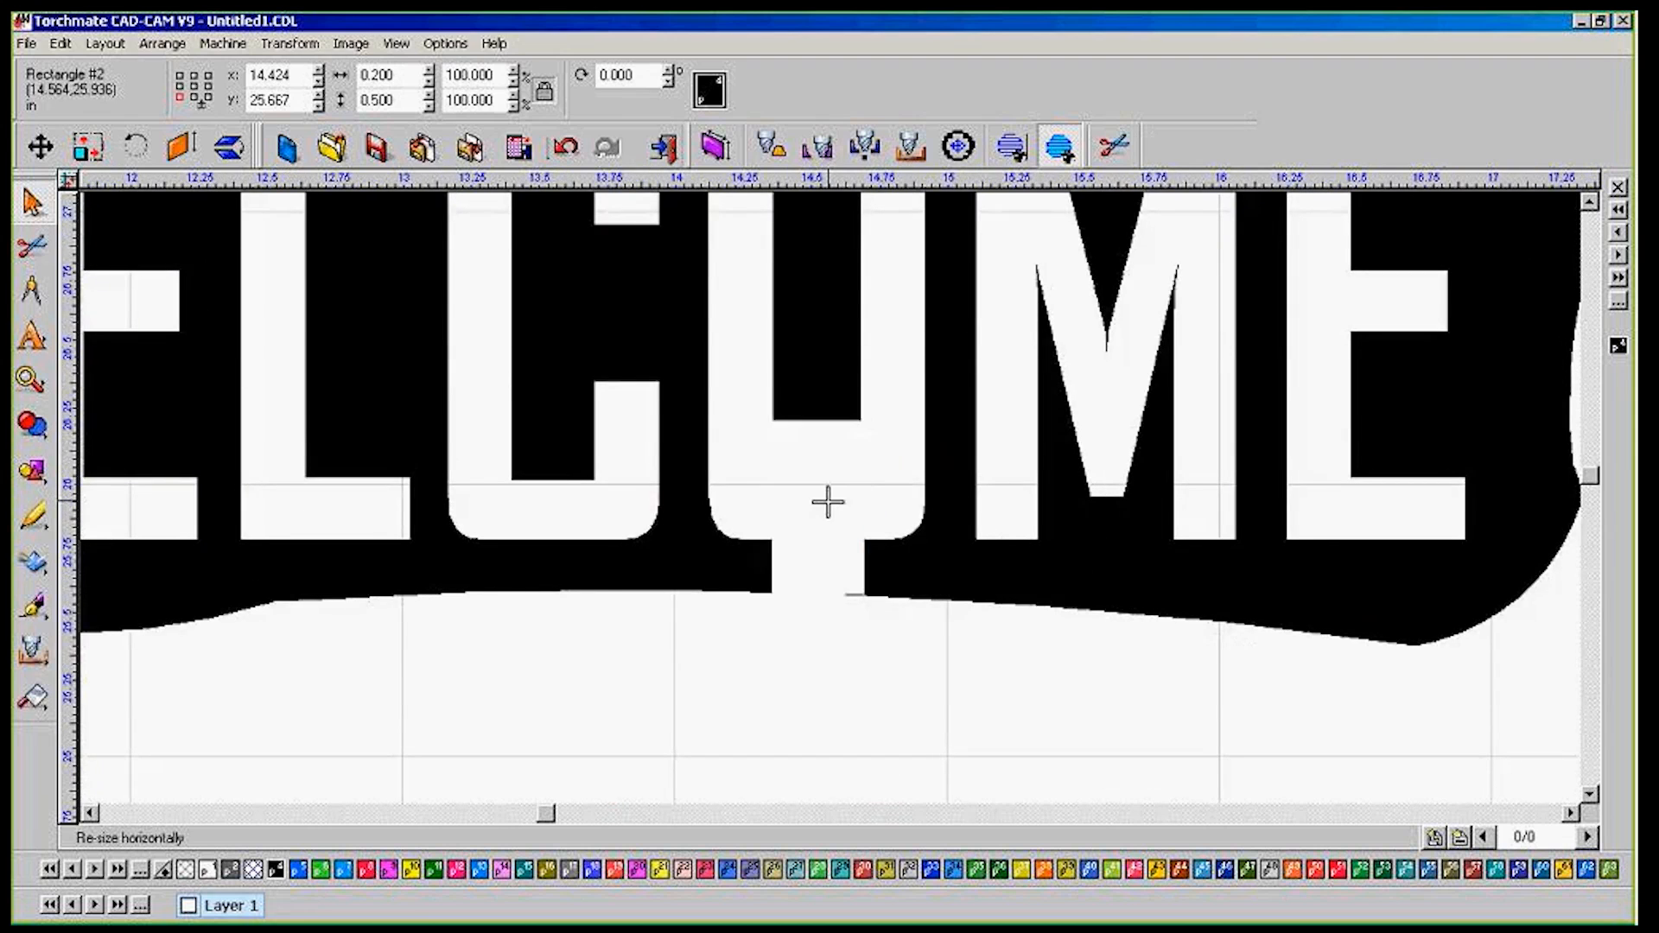
{"action": "scroll", "coordinate": [829, 499], "scroll_direction": "down", "scroll_amount": 2}
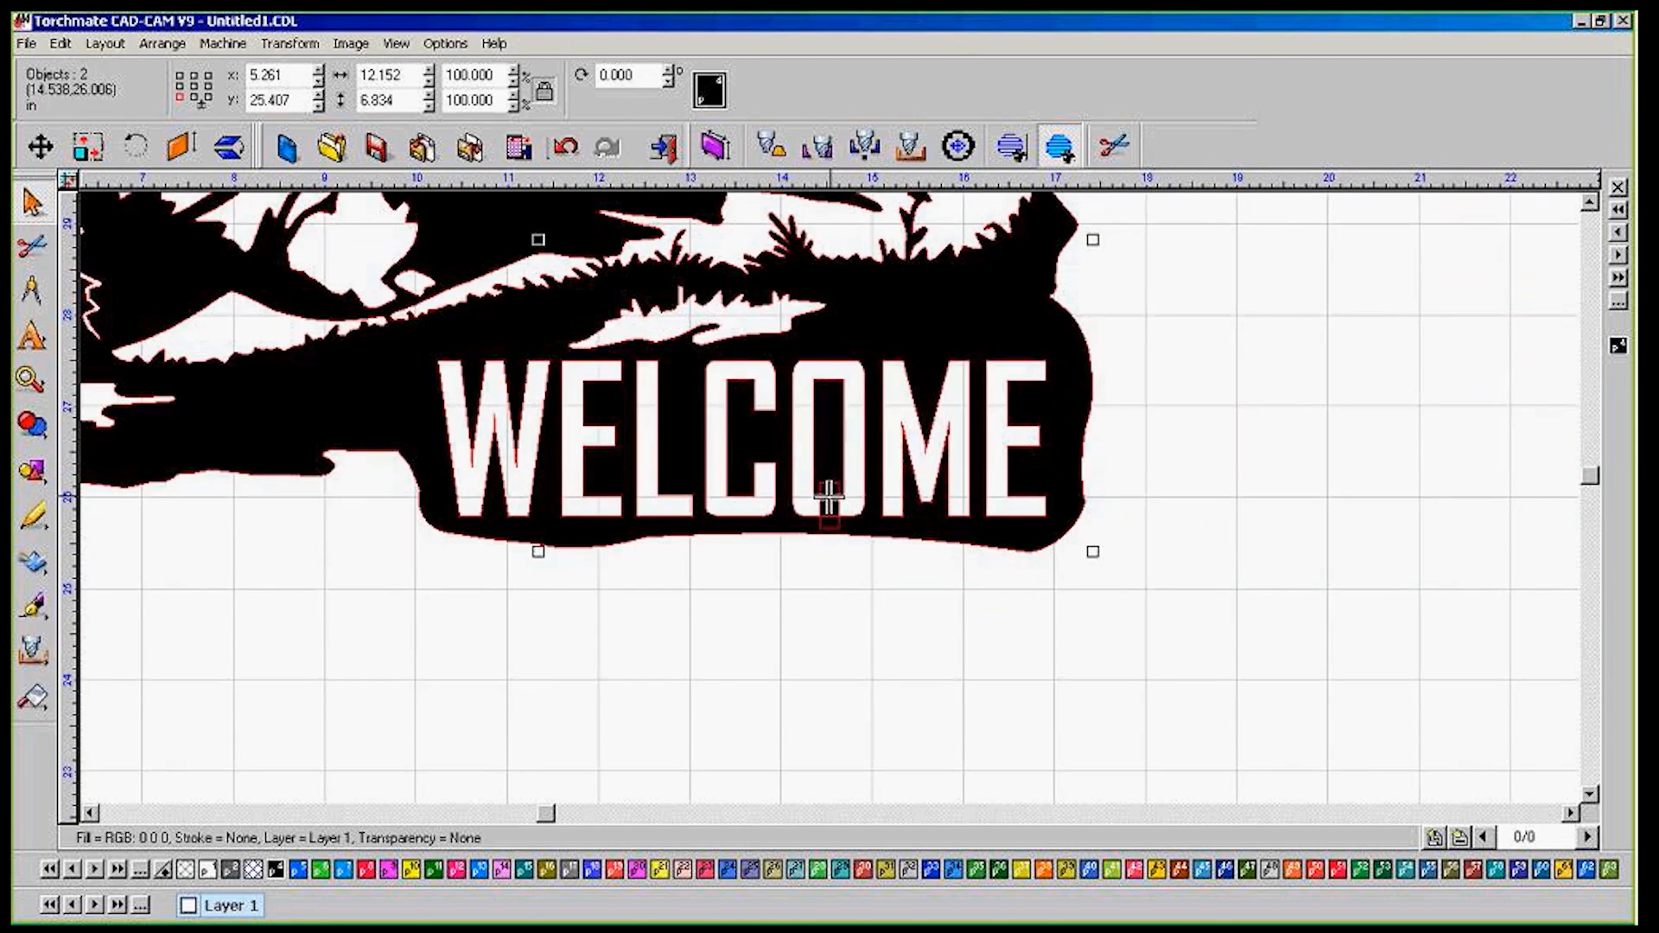
{"action": "left_click", "coordinate": [30, 435]}
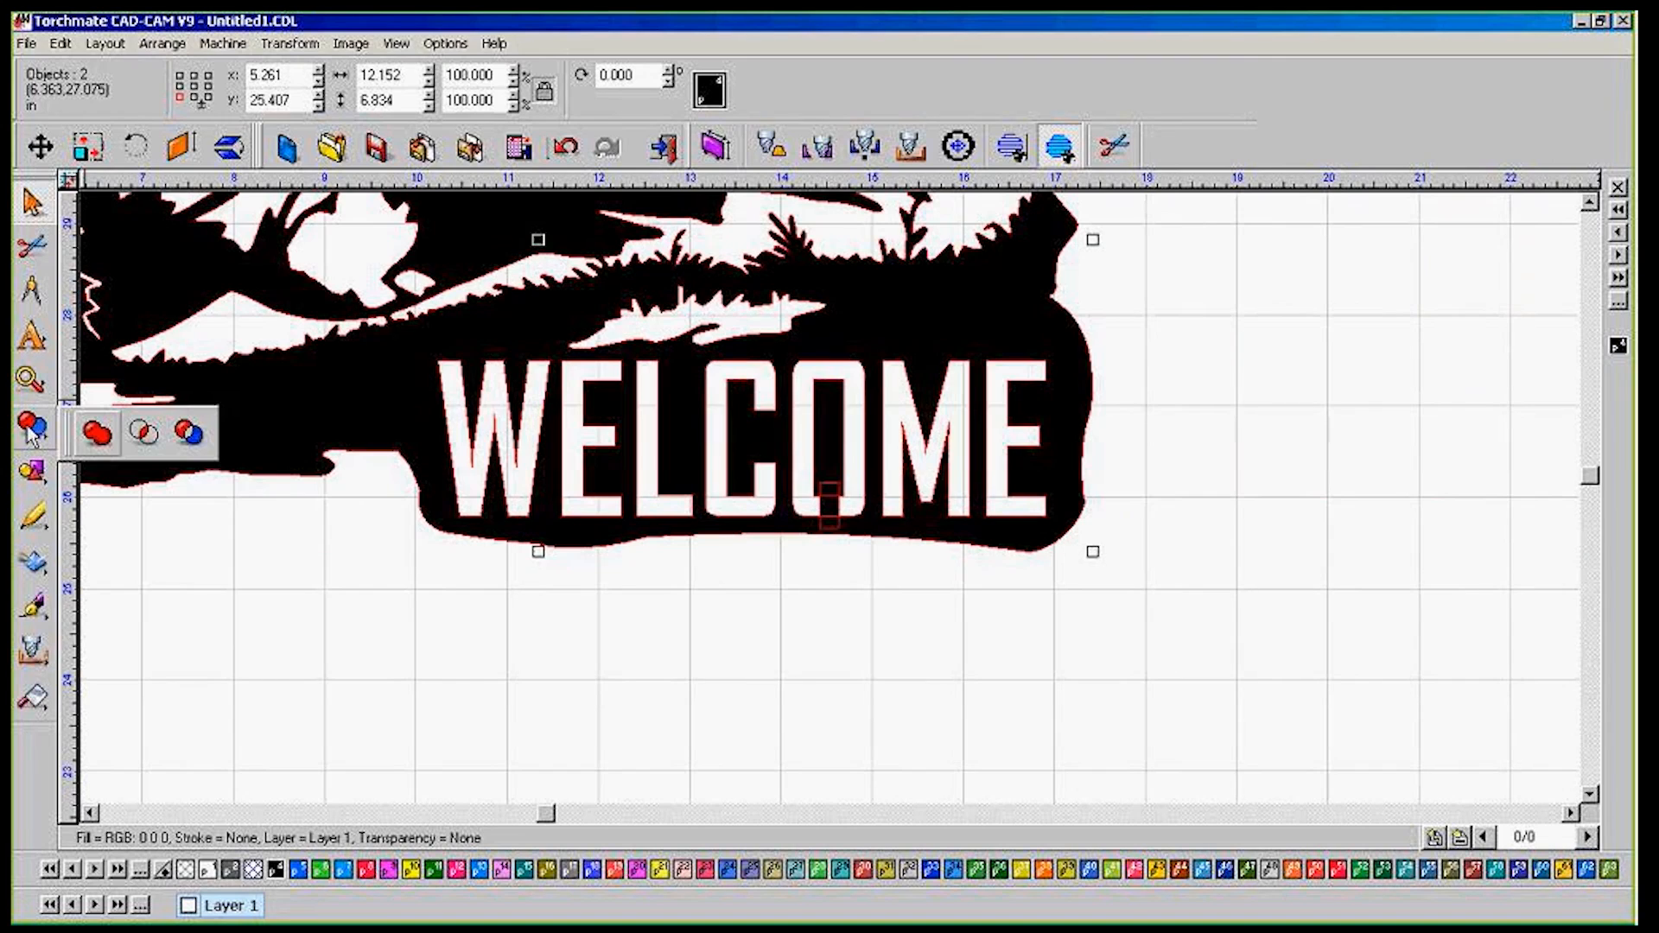
{"action": "left_click", "coordinate": [97, 434]}
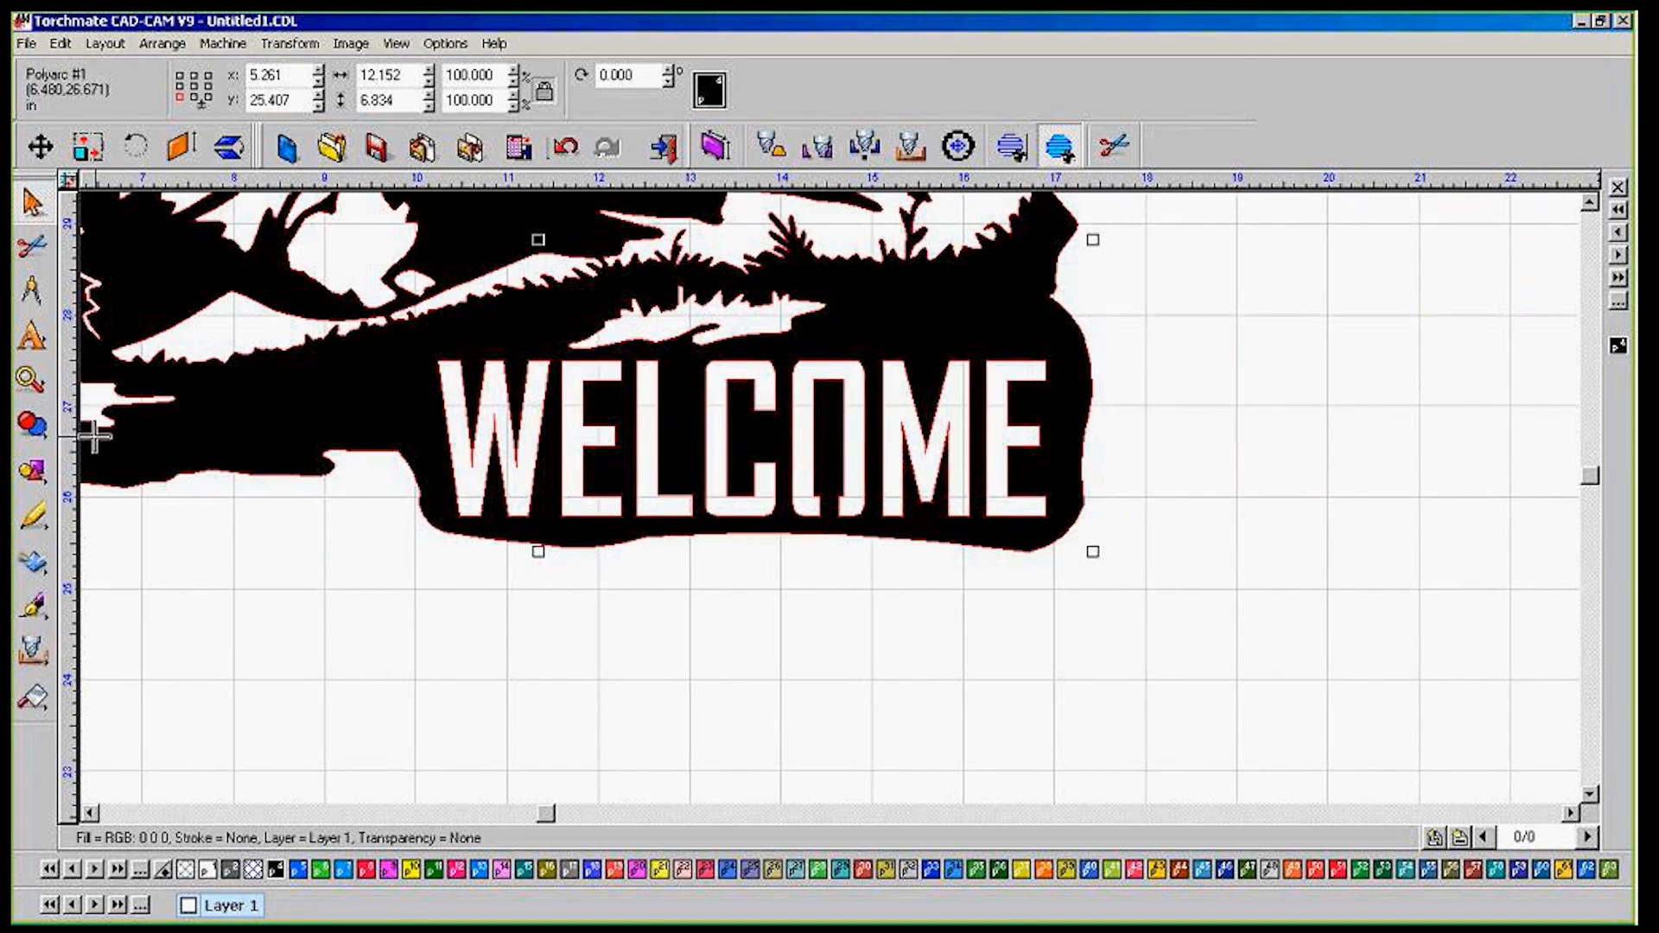
Scale the welded sign proportionally to a width of 12 in, leaving it deselected
{"action": "scroll", "coordinate": [832, 494], "scroll_direction": "down", "scroll_amount": 1}
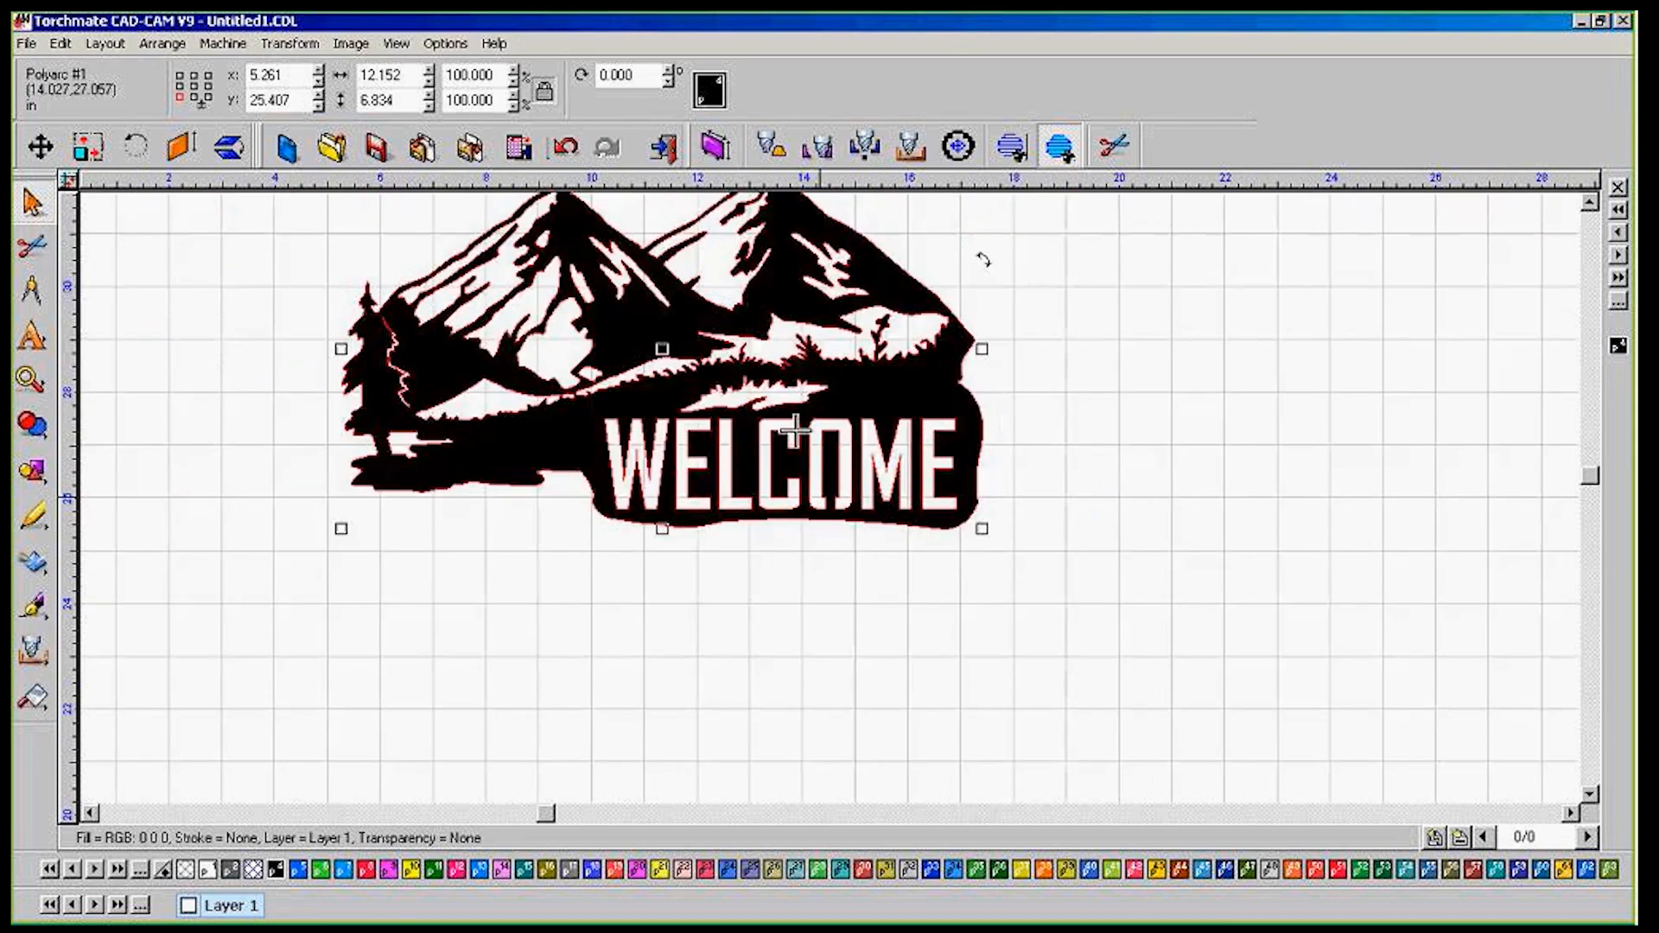
{"action": "scroll", "coordinate": [795, 431], "scroll_direction": "down", "scroll_amount": 1}
{"action": "scroll", "coordinate": [784, 402], "scroll_direction": "up", "scroll_amount": 1}
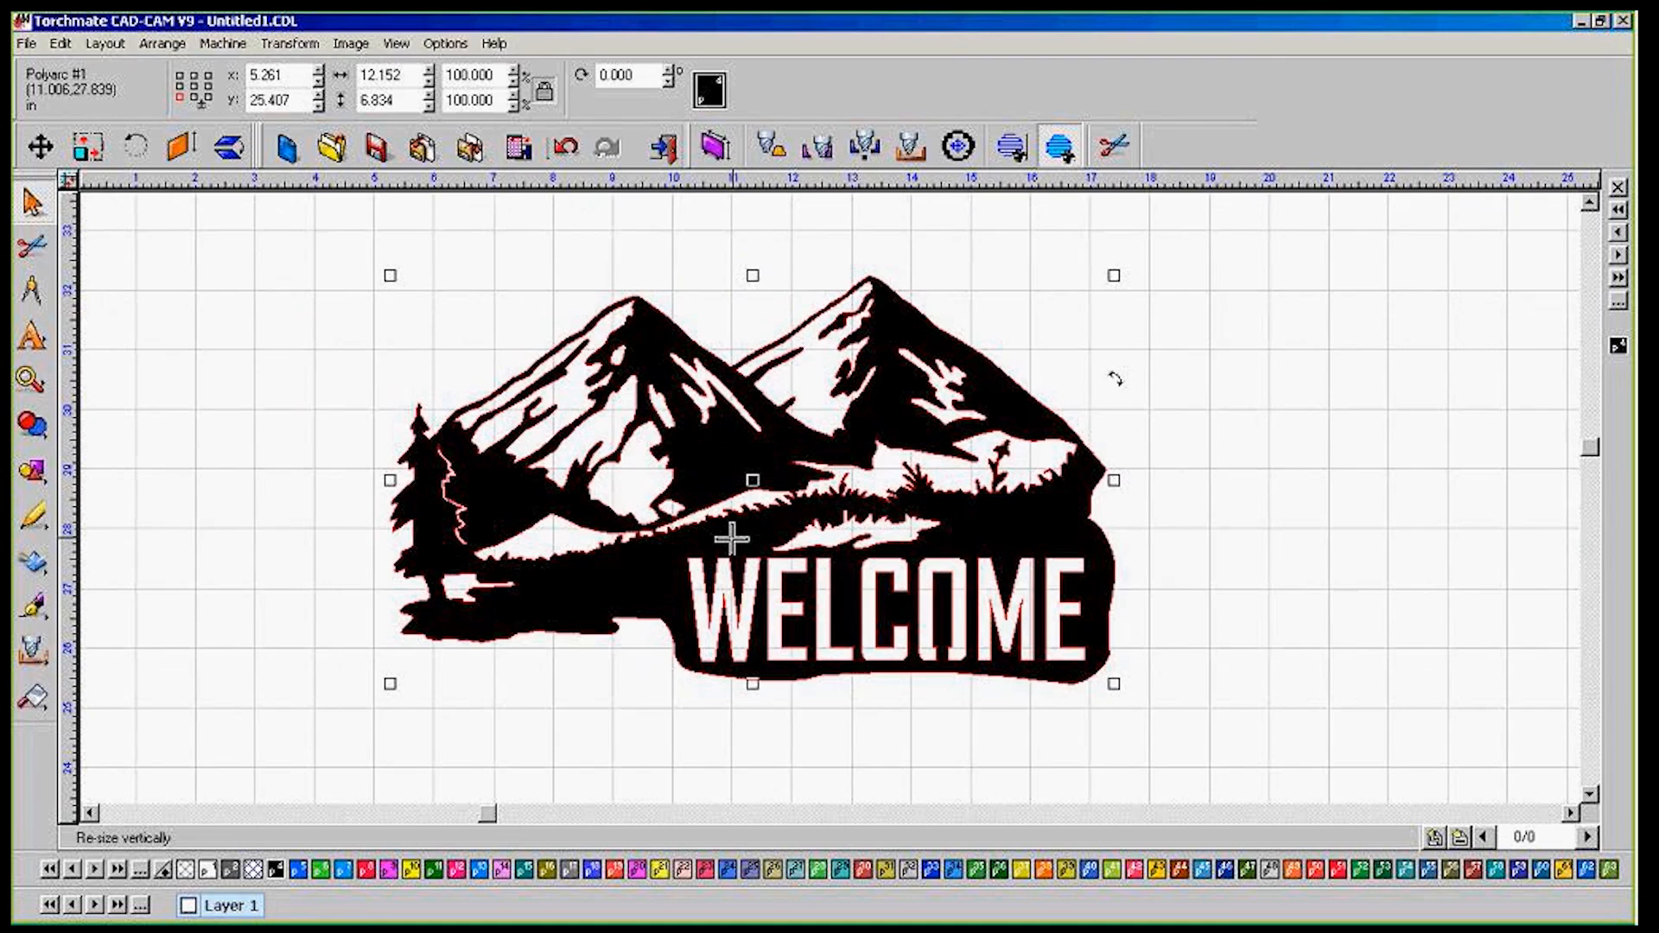
{"action": "scroll", "coordinate": [740, 425], "scroll_direction": "down", "scroll_amount": 2}
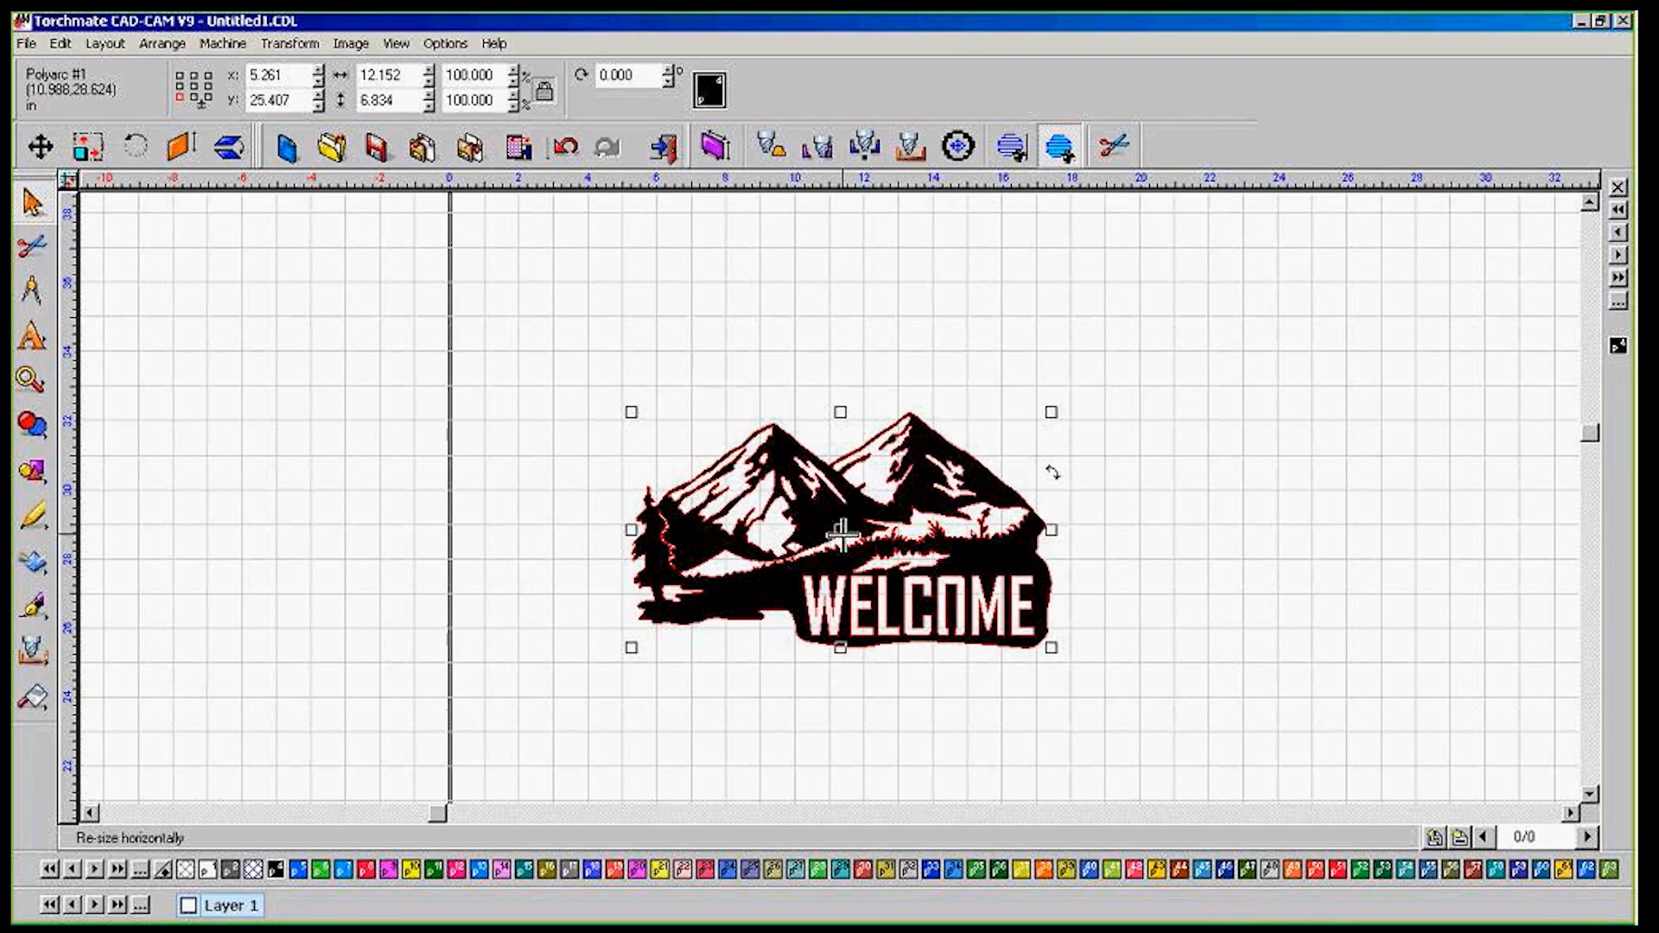
{"action": "double_click", "coordinate": [420, 80]}
{"action": "type", "text": "12"}
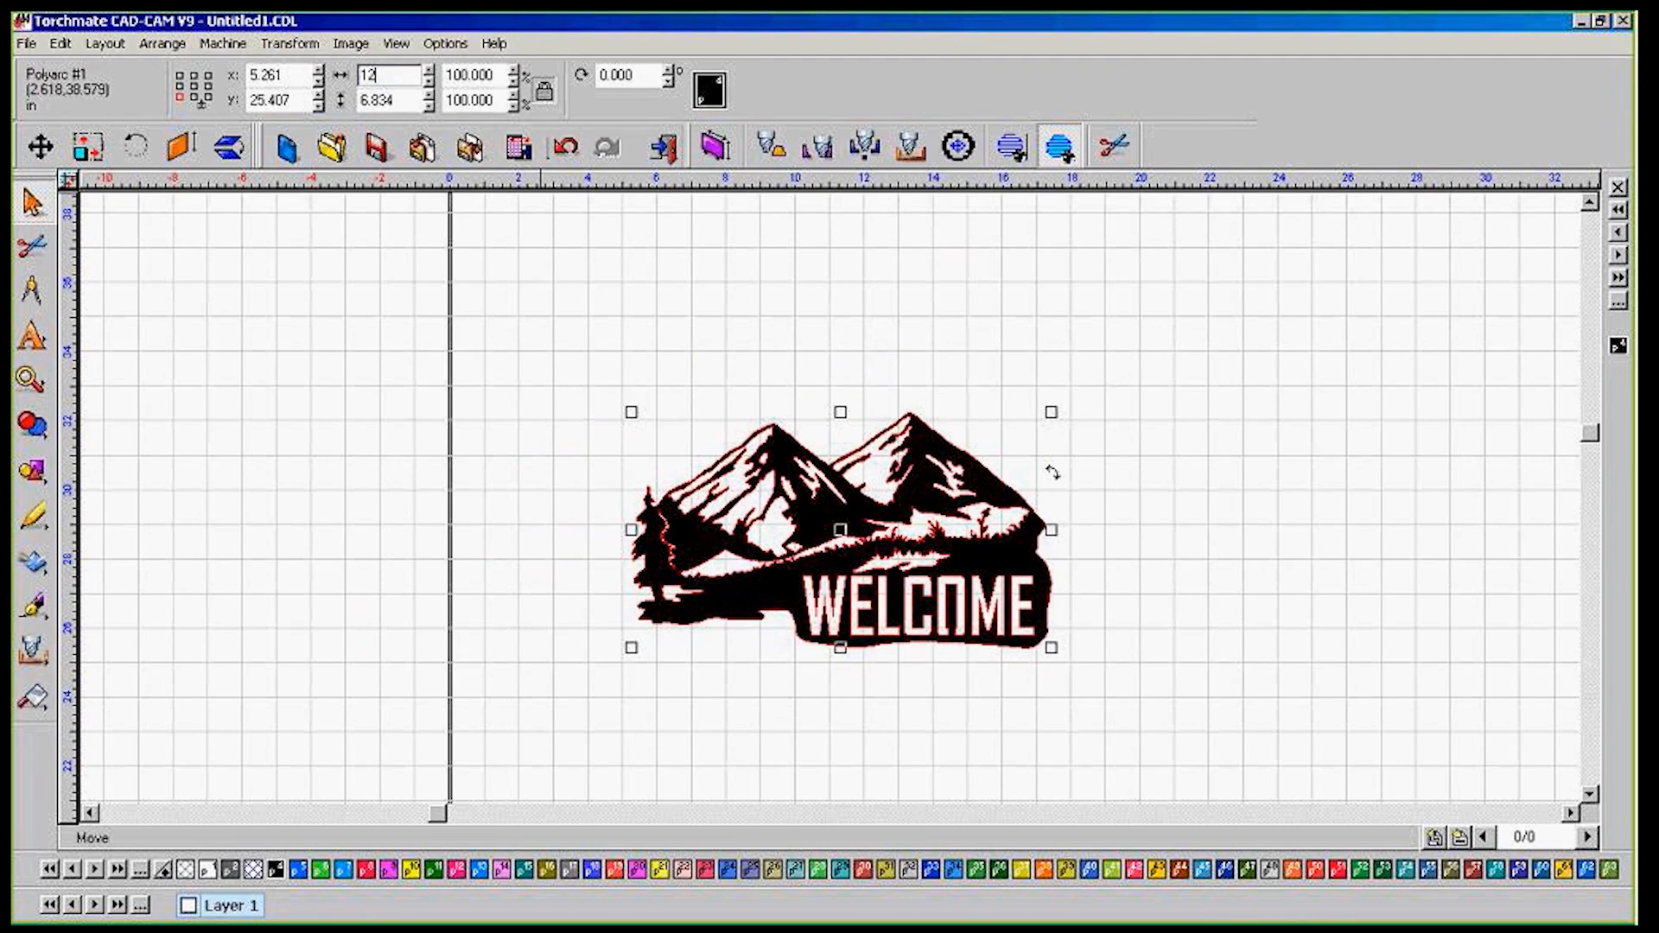
{"action": "key", "text": "Return"}
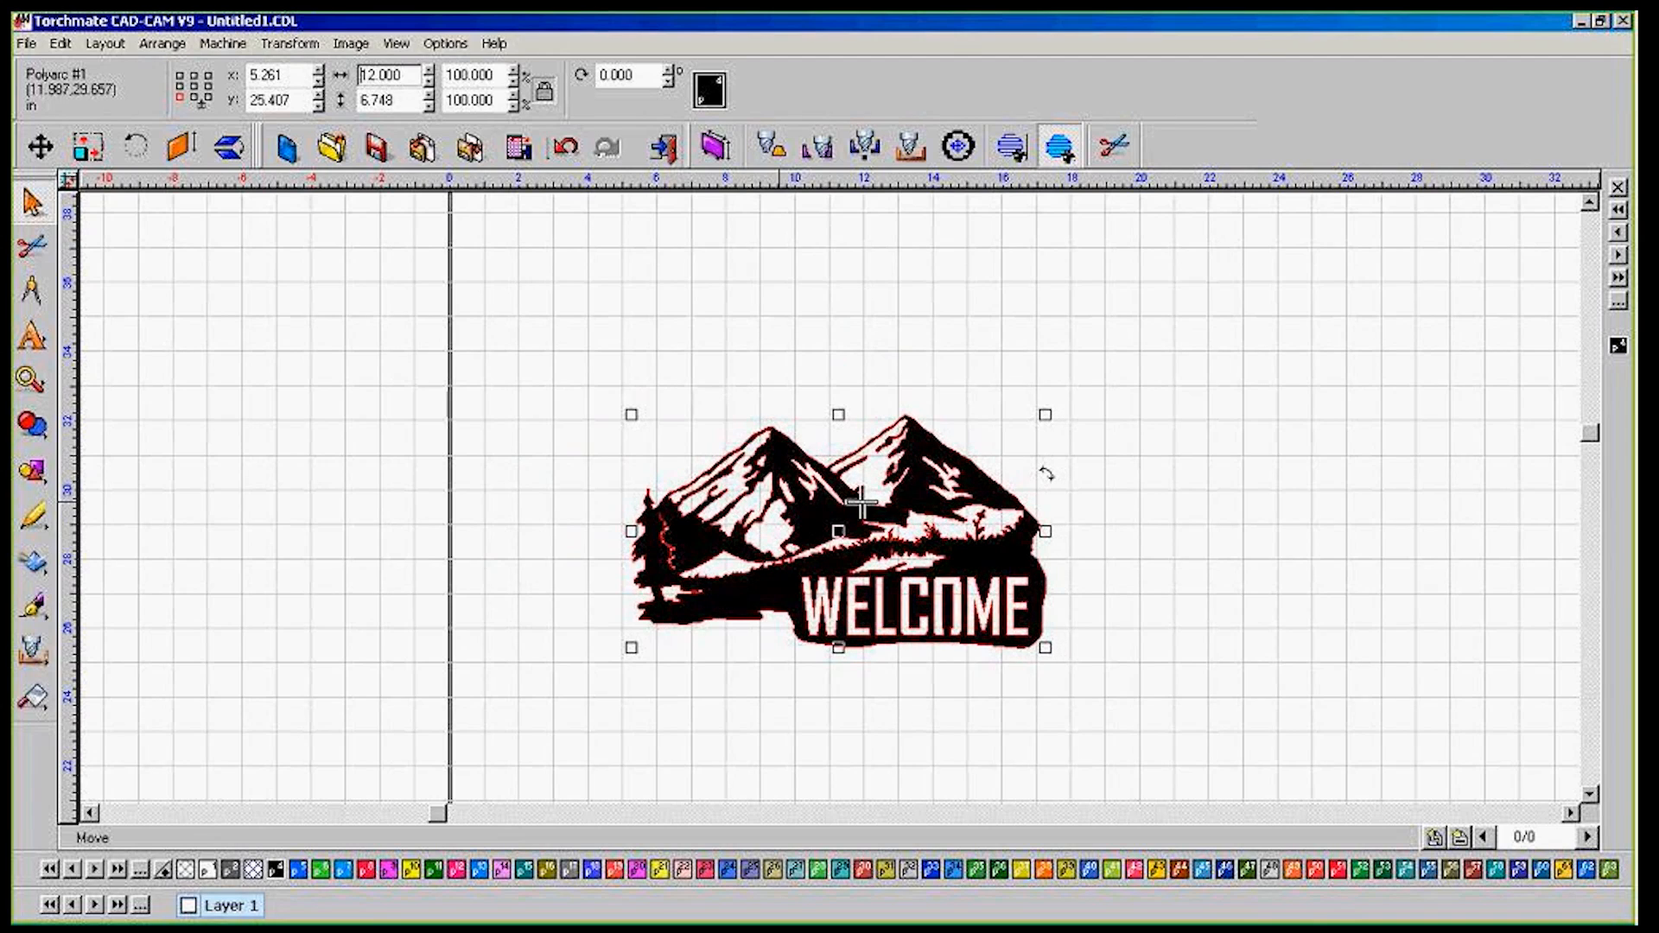
{"action": "left_click", "coordinate": [822, 379]}
Select the whole sign and start creating a male tool path for it
{"action": "scroll", "coordinate": [775, 540], "scroll_direction": "up", "scroll_amount": 2}
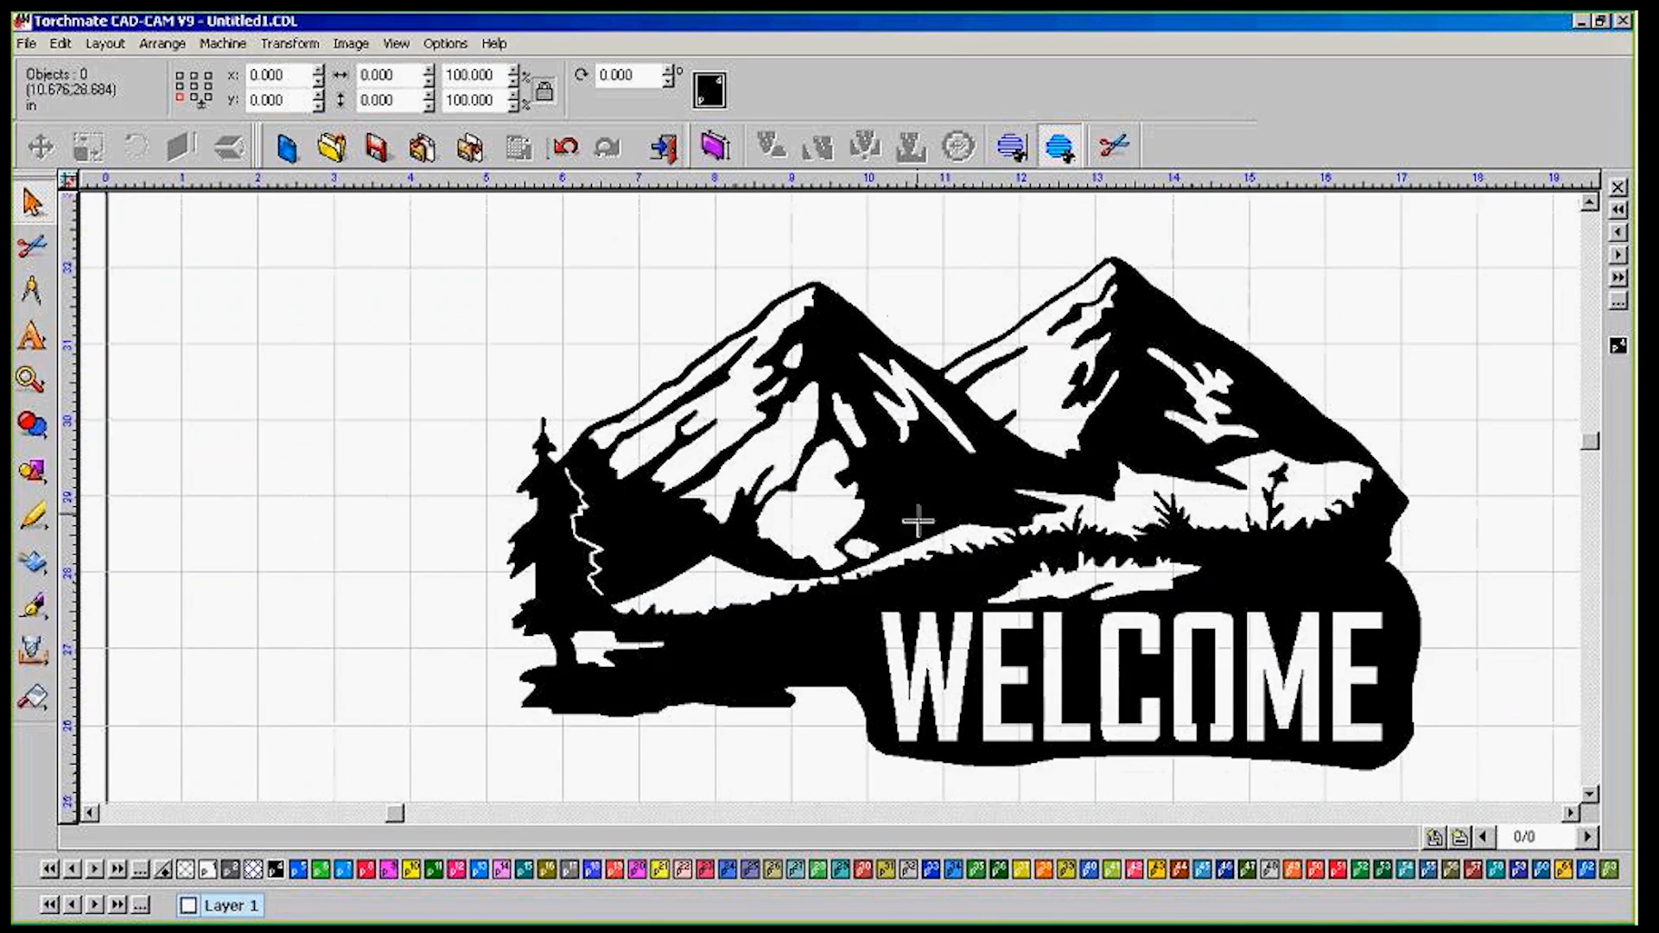
{"action": "left_click", "coordinate": [921, 488]}
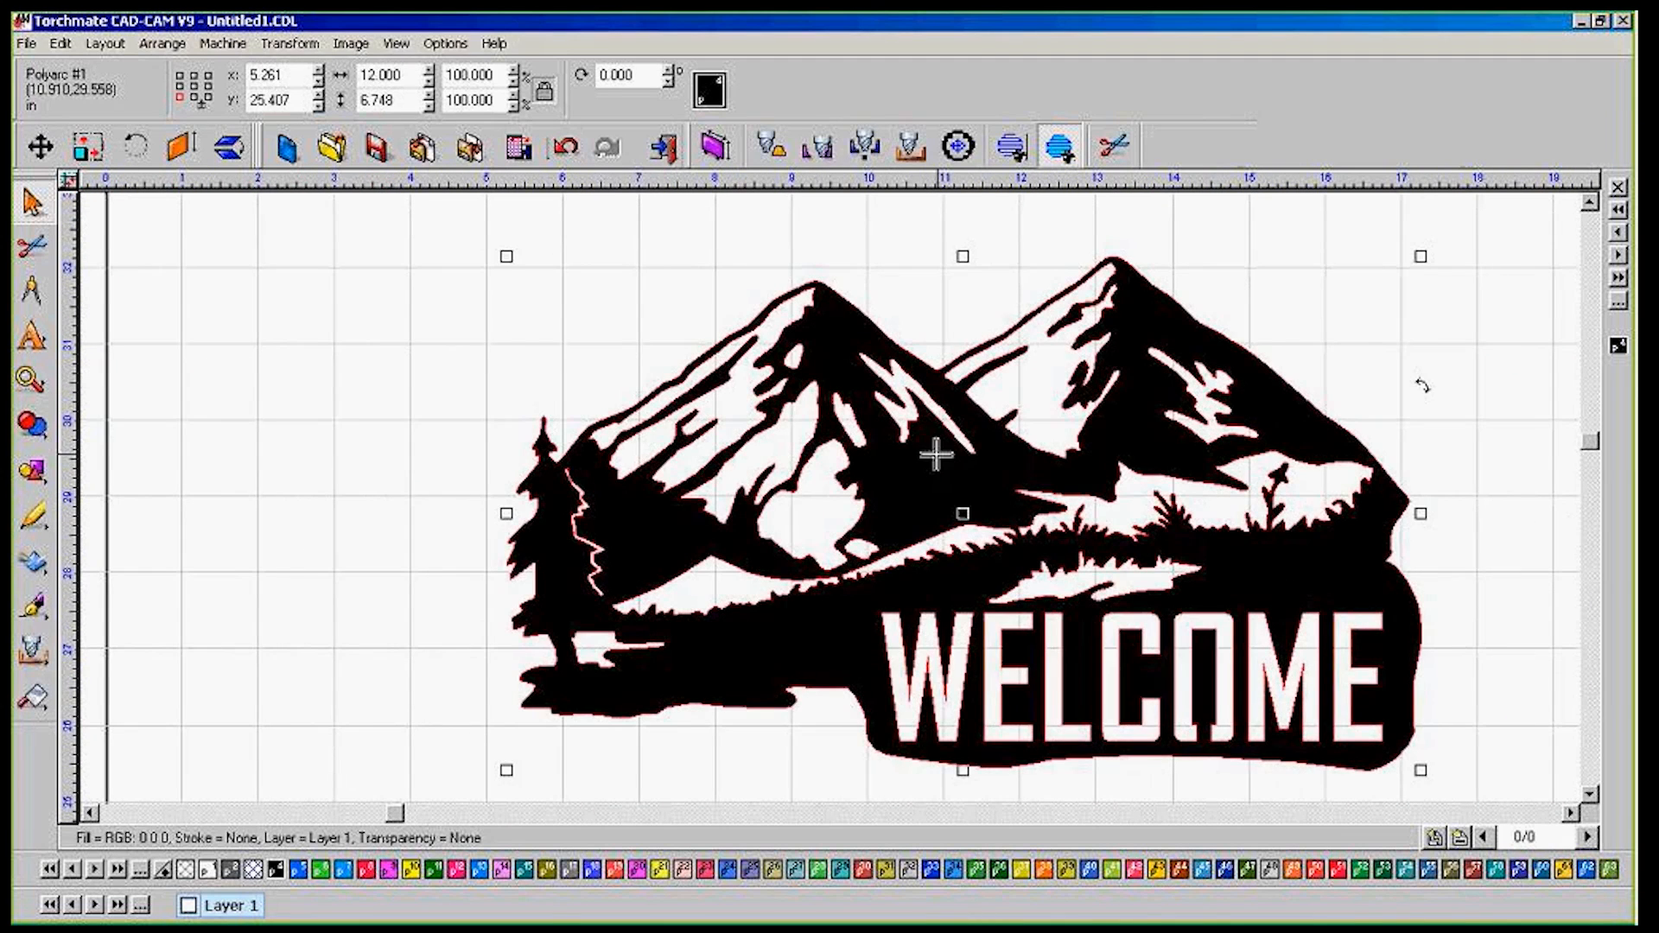
{"action": "left_click", "coordinate": [230, 45]}
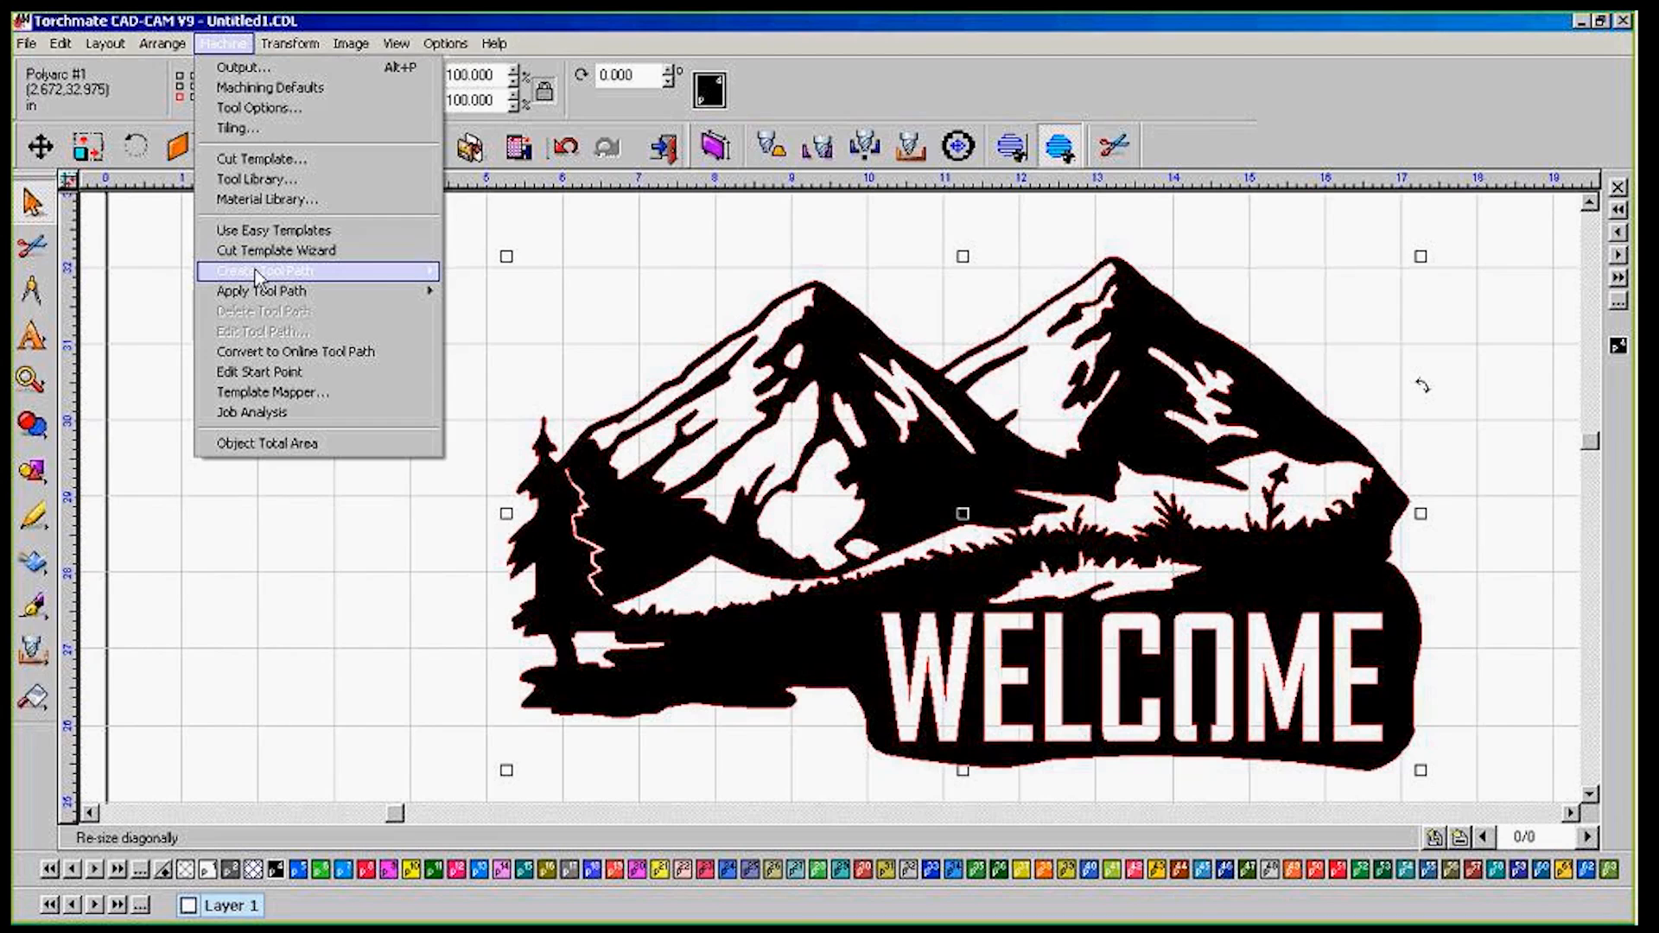
{"action": "mouse_move", "coordinate": [258, 275]}
{"action": "mouse_move", "coordinate": [402, 271]}
{"action": "left_click", "coordinate": [492, 291]}
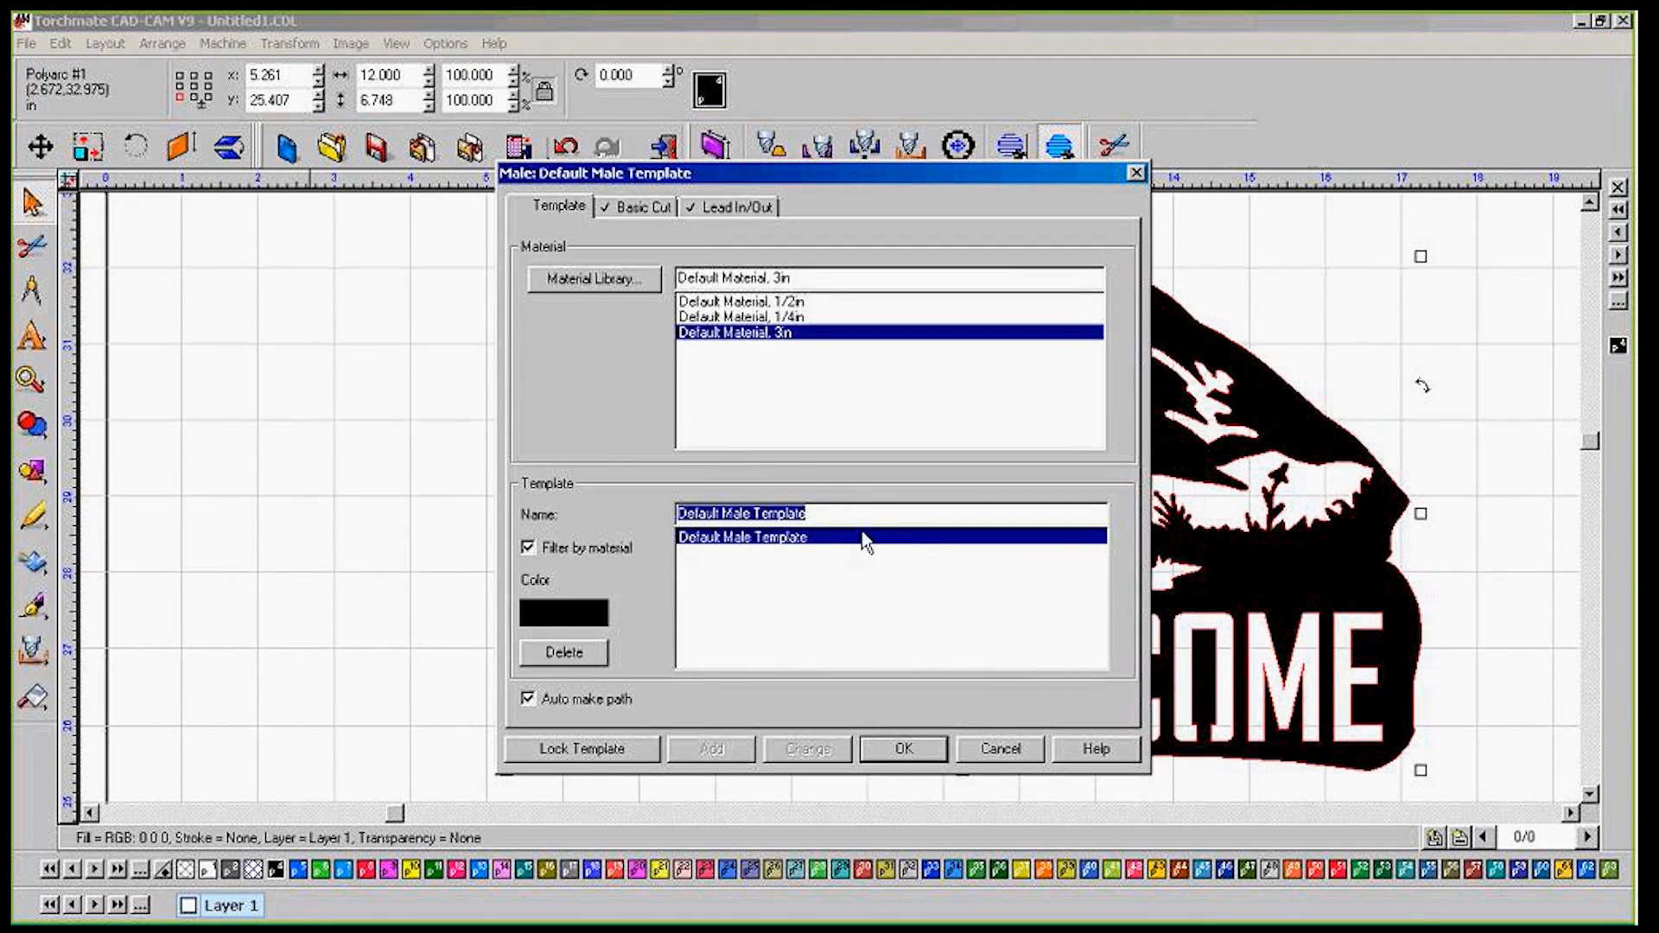
Set the plasma basic cut's feed rate to 100 in/min
{"action": "left_click", "coordinate": [645, 209]}
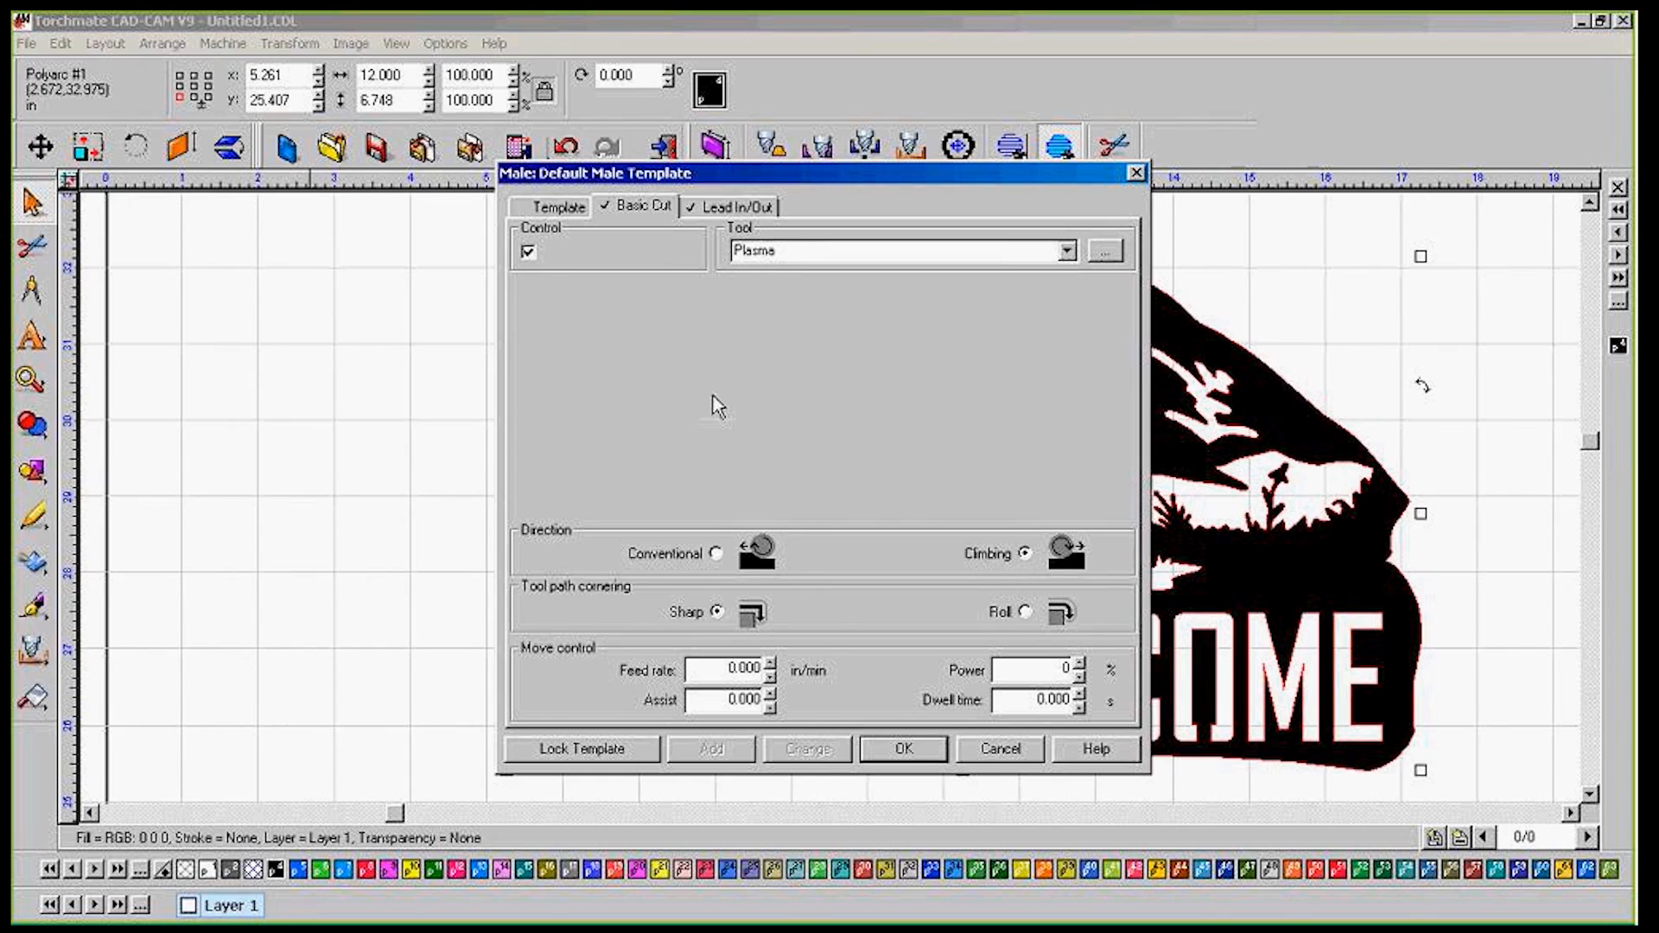
{"action": "double_click", "coordinate": [704, 670]}
{"action": "type", "text": "100"}
{"action": "double_click", "coordinate": [740, 700]}
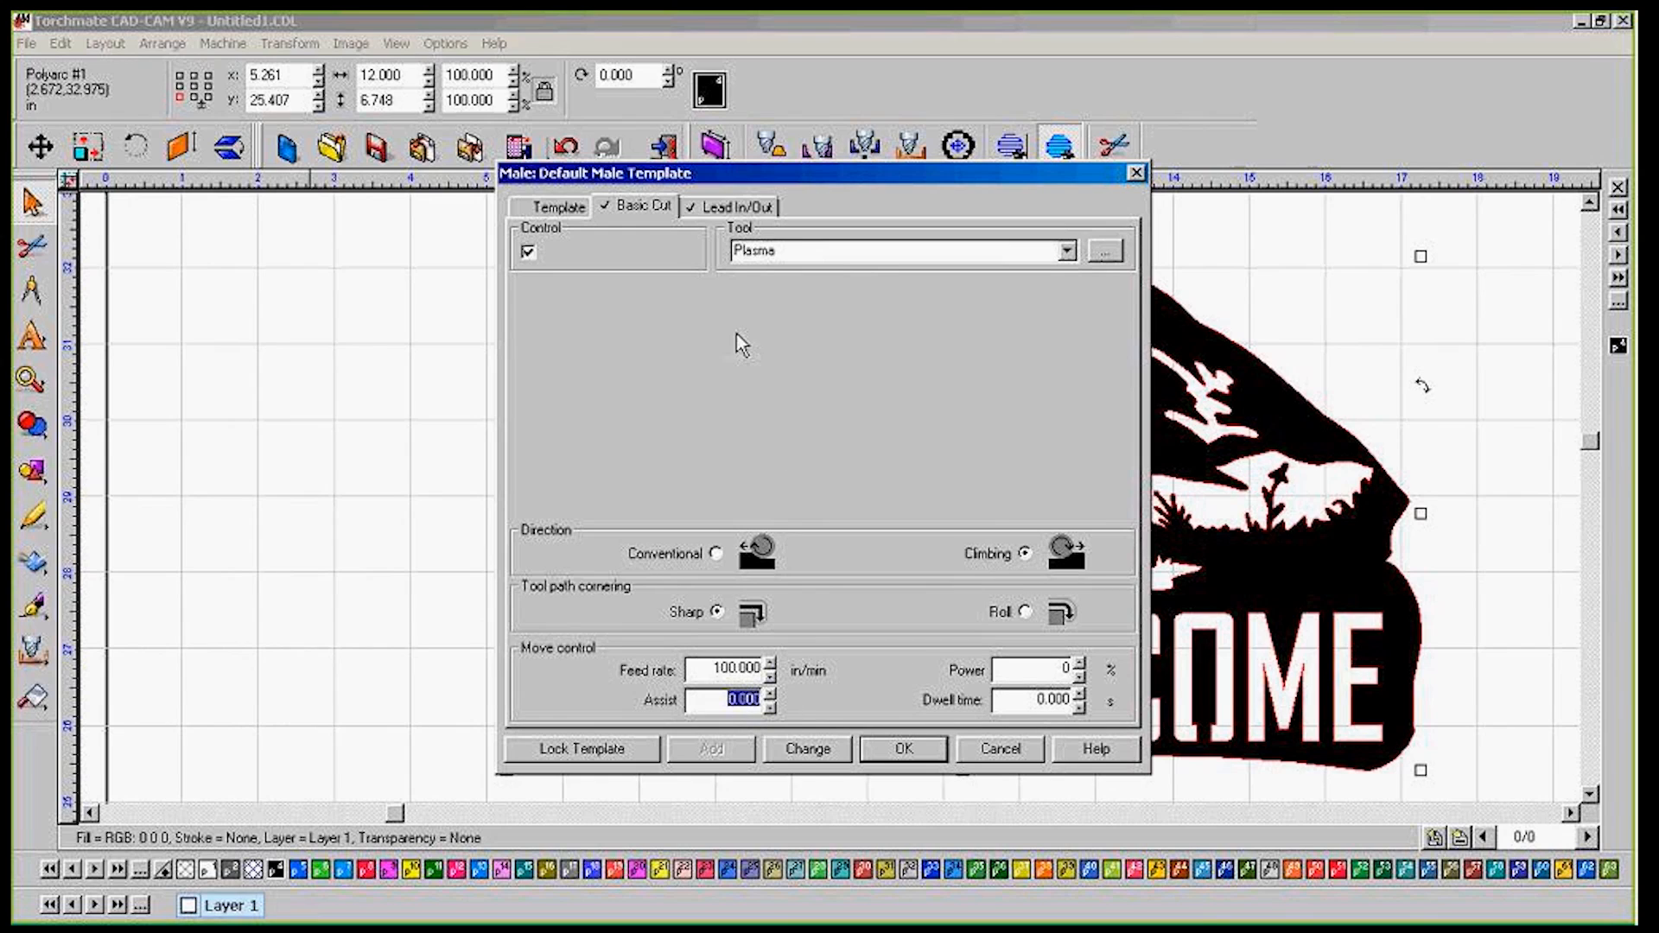
Configure an arc lead-in with a 0.1 in radius and start points adjusted to the middle of the longest segment
{"action": "left_click", "coordinate": [724, 208]}
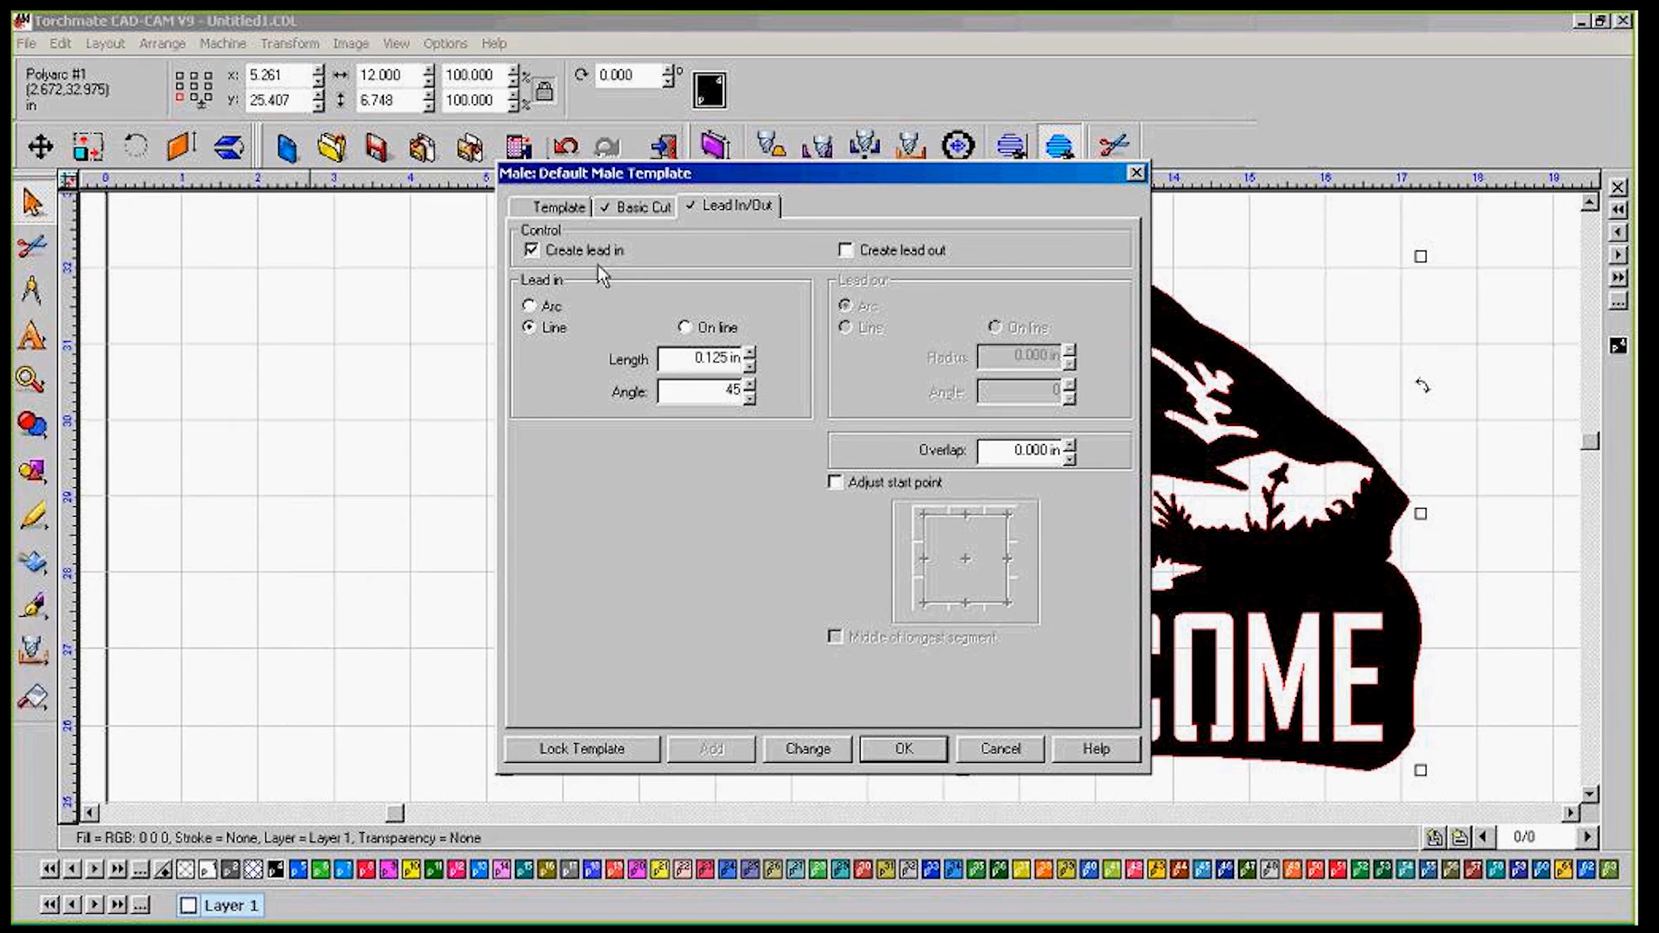
{"action": "left_click", "coordinate": [541, 308]}
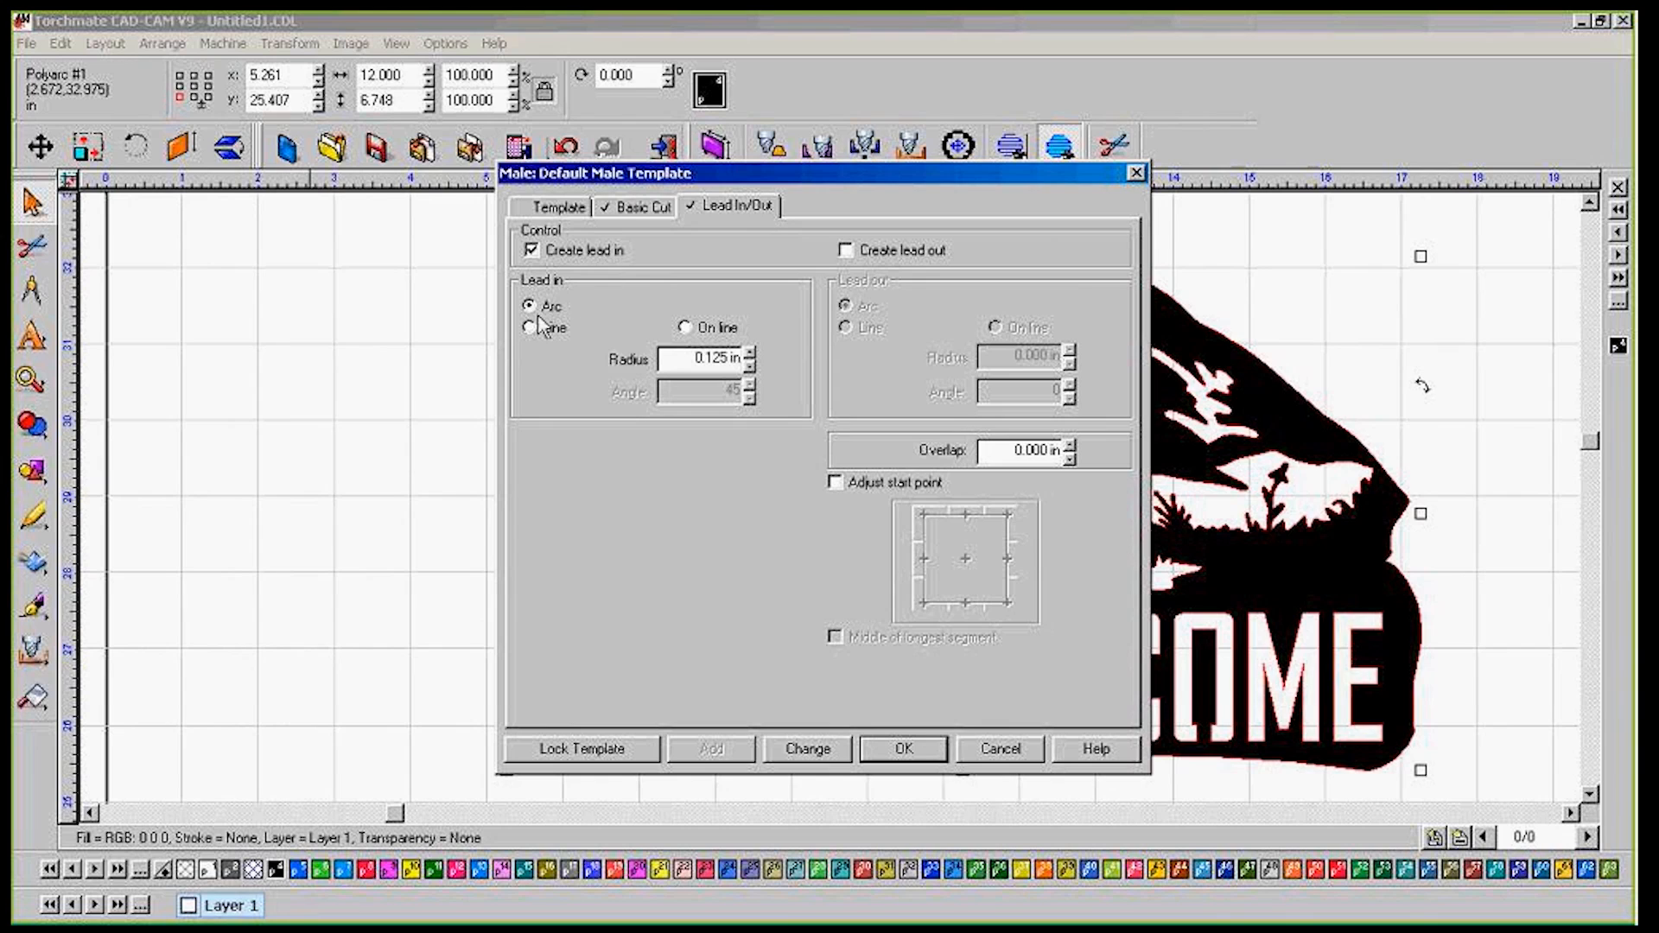
{"action": "left_click_drag", "start_coordinate": [662, 359], "coordinate": [743, 358]}
{"action": "type", "text": ".1"}
{"action": "left_click", "coordinate": [835, 483]}
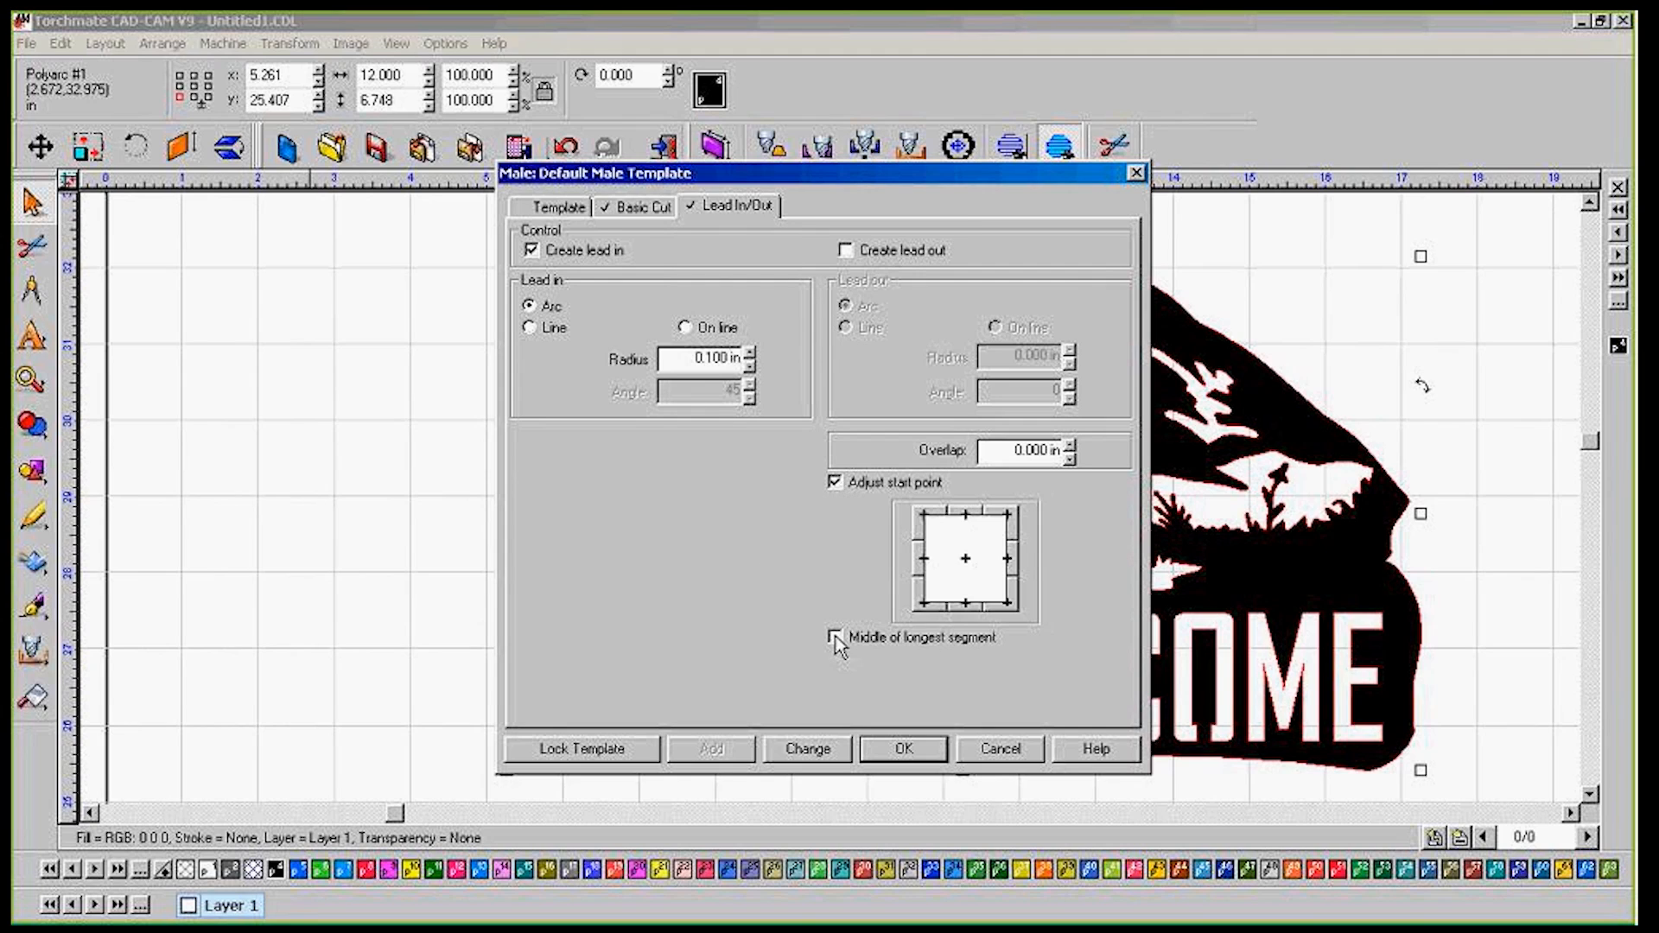
{"action": "left_click", "coordinate": [836, 637]}
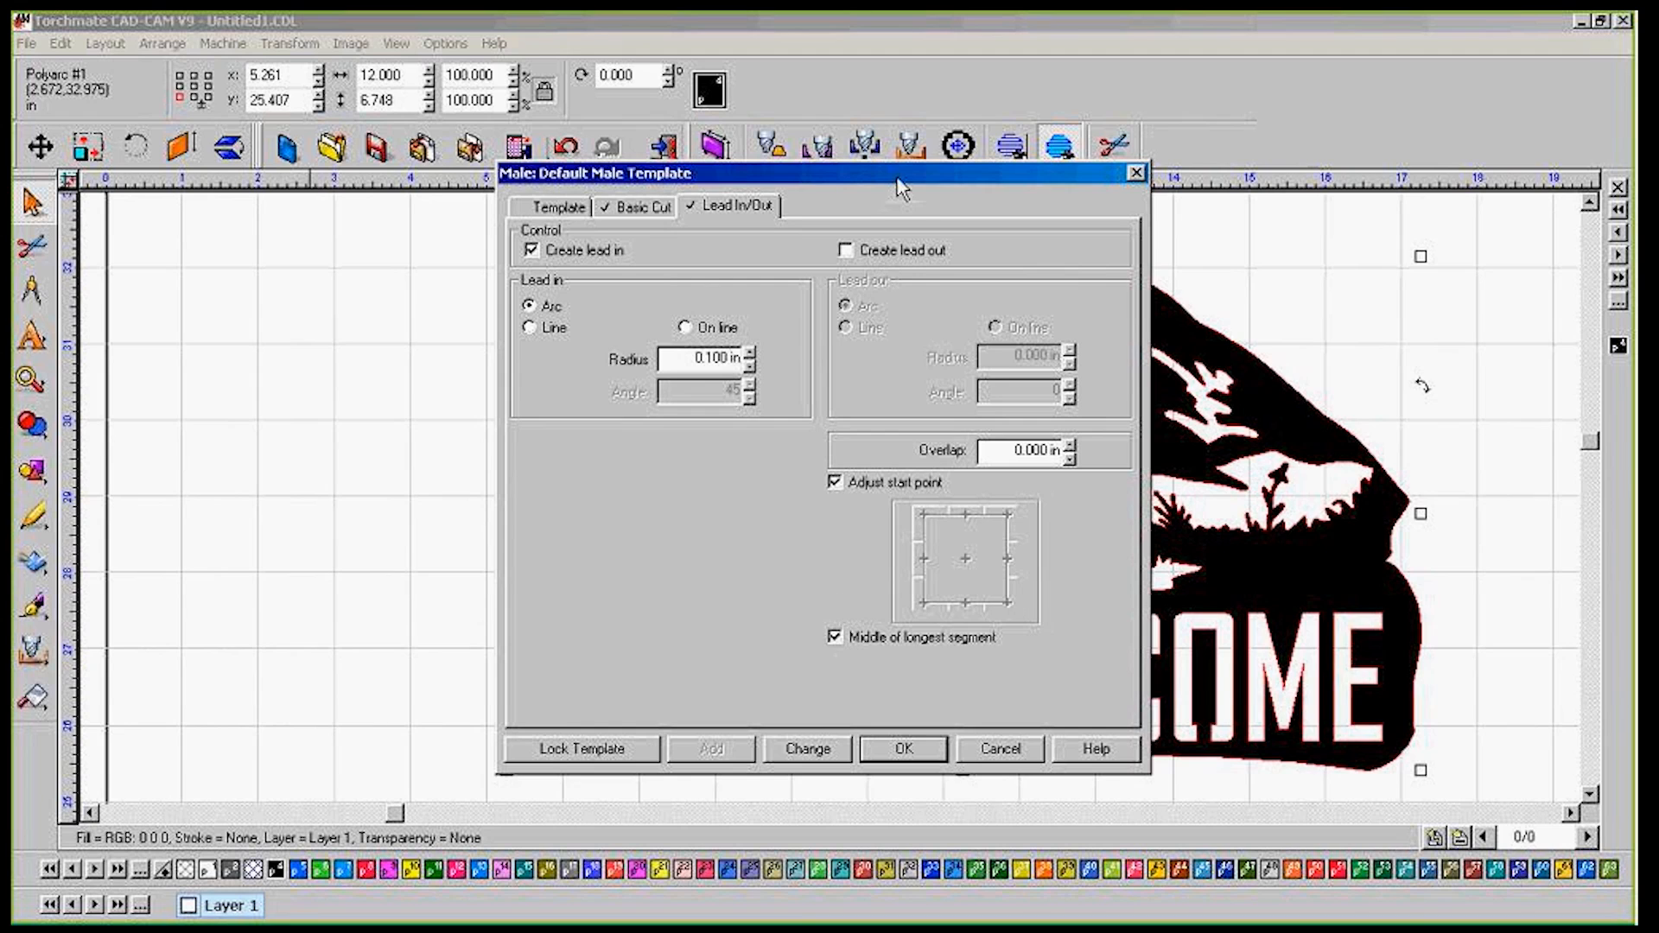
Generate the male tool path with the configured lead-ins and dismiss the lead-in calculation warning
{"action": "left_click_drag", "start_coordinate": [830, 175], "coordinate": [450, 147]}
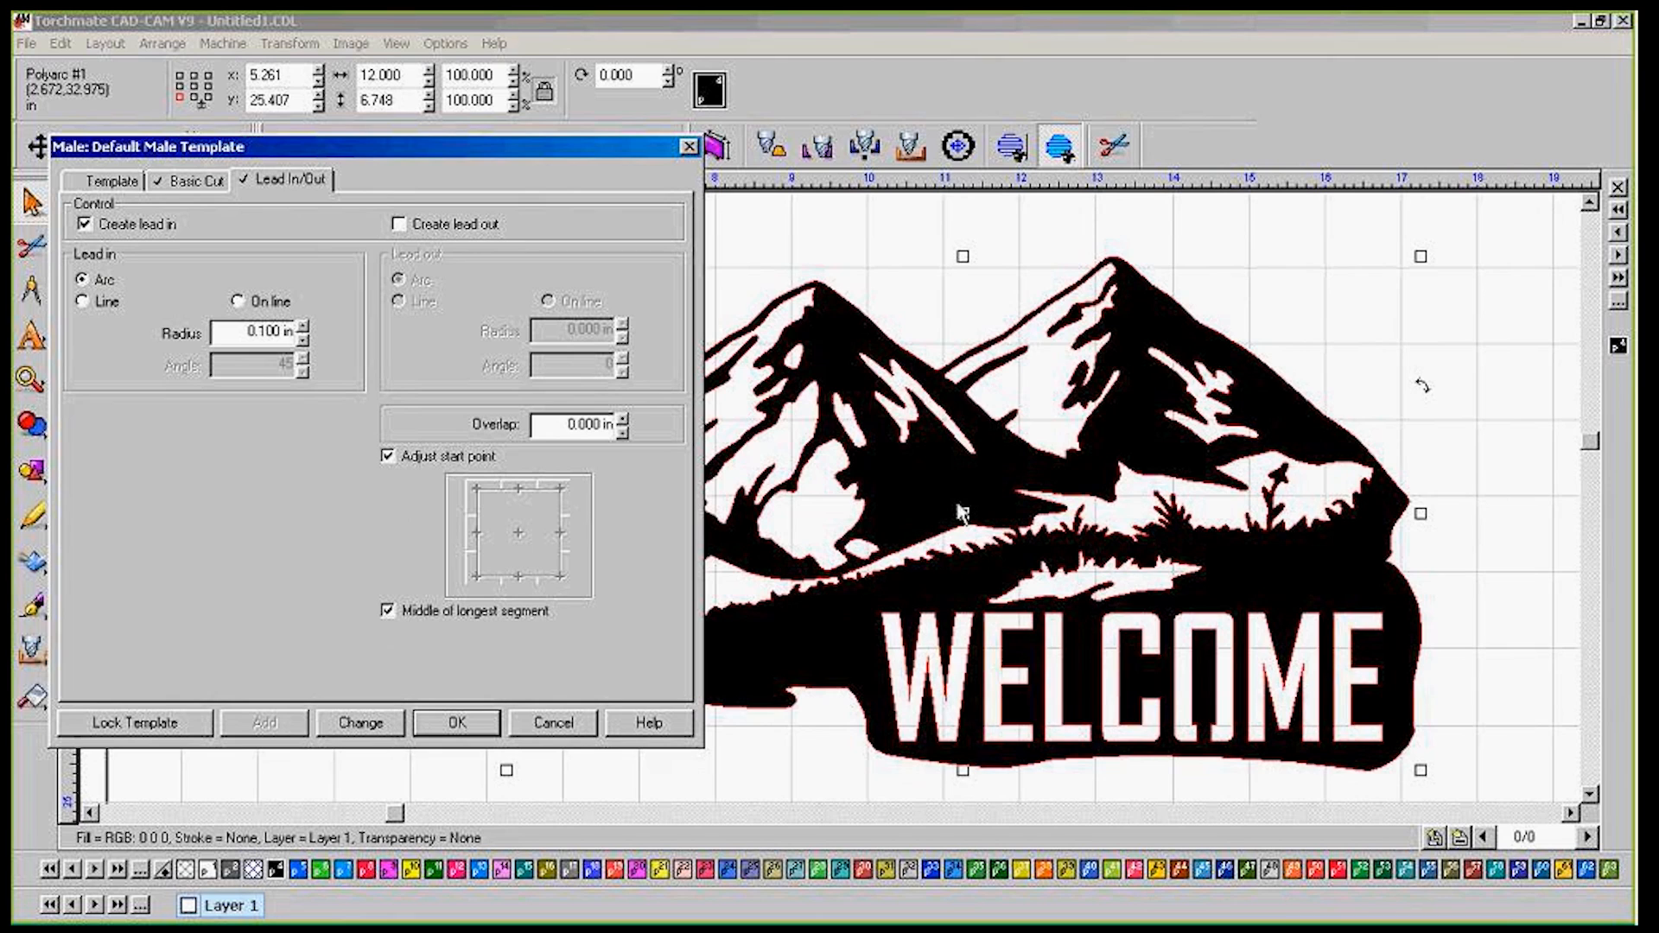
{"action": "left_click", "coordinate": [437, 731]}
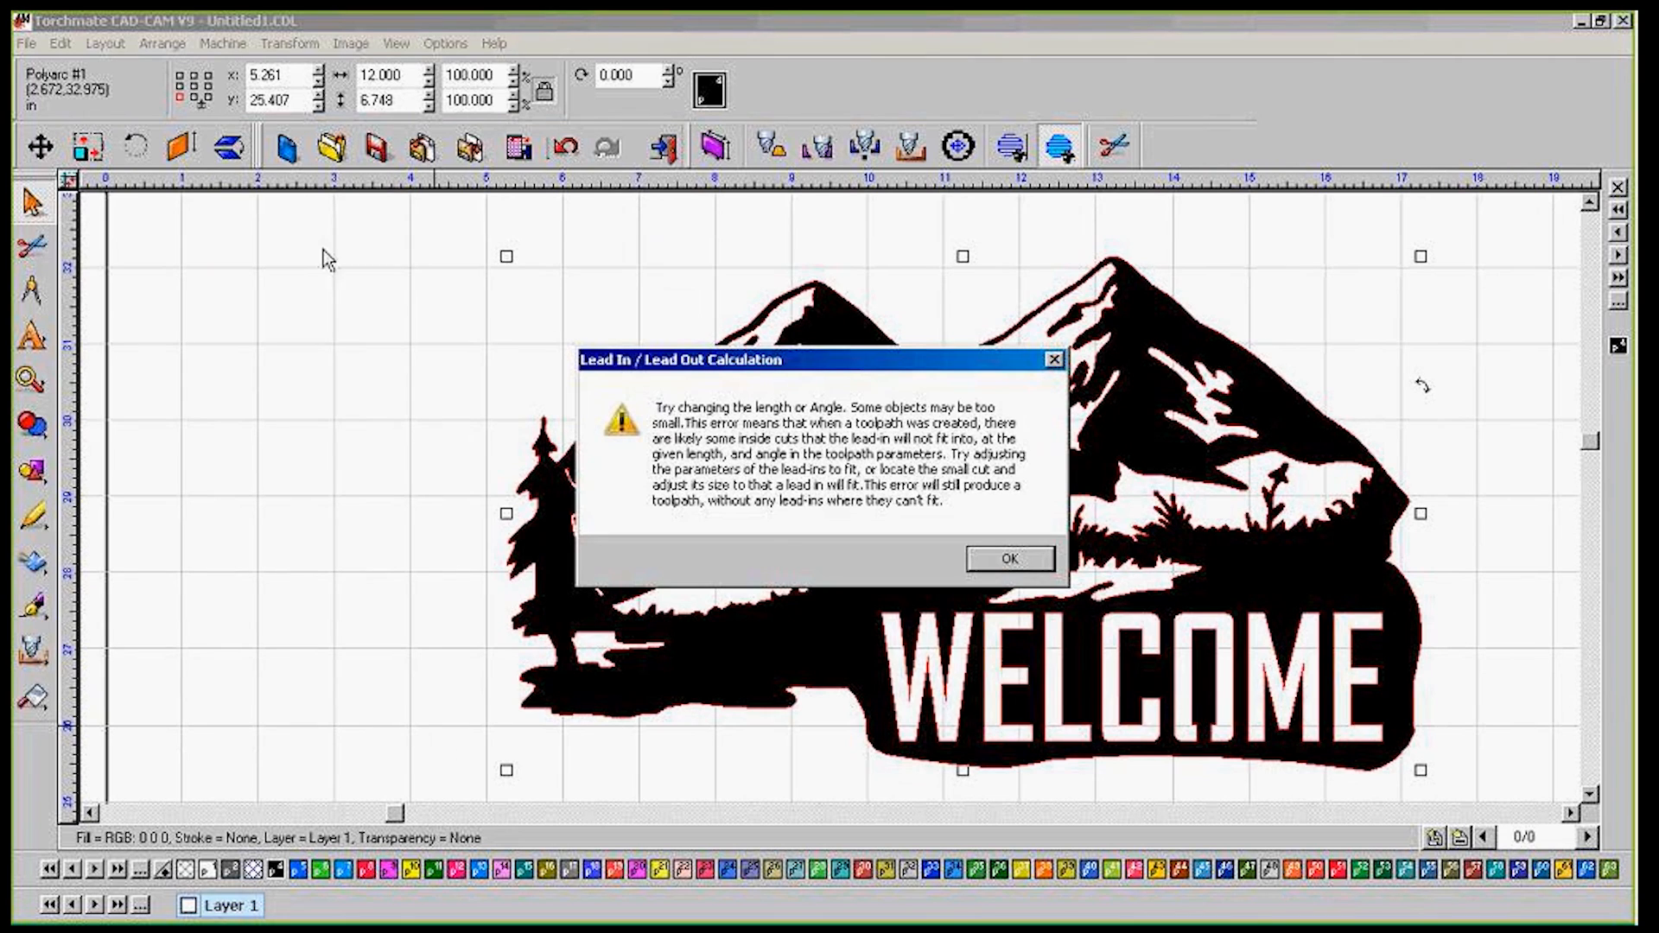
{"action": "left_click_drag", "start_coordinate": [665, 360], "coordinate": [170, 205]}
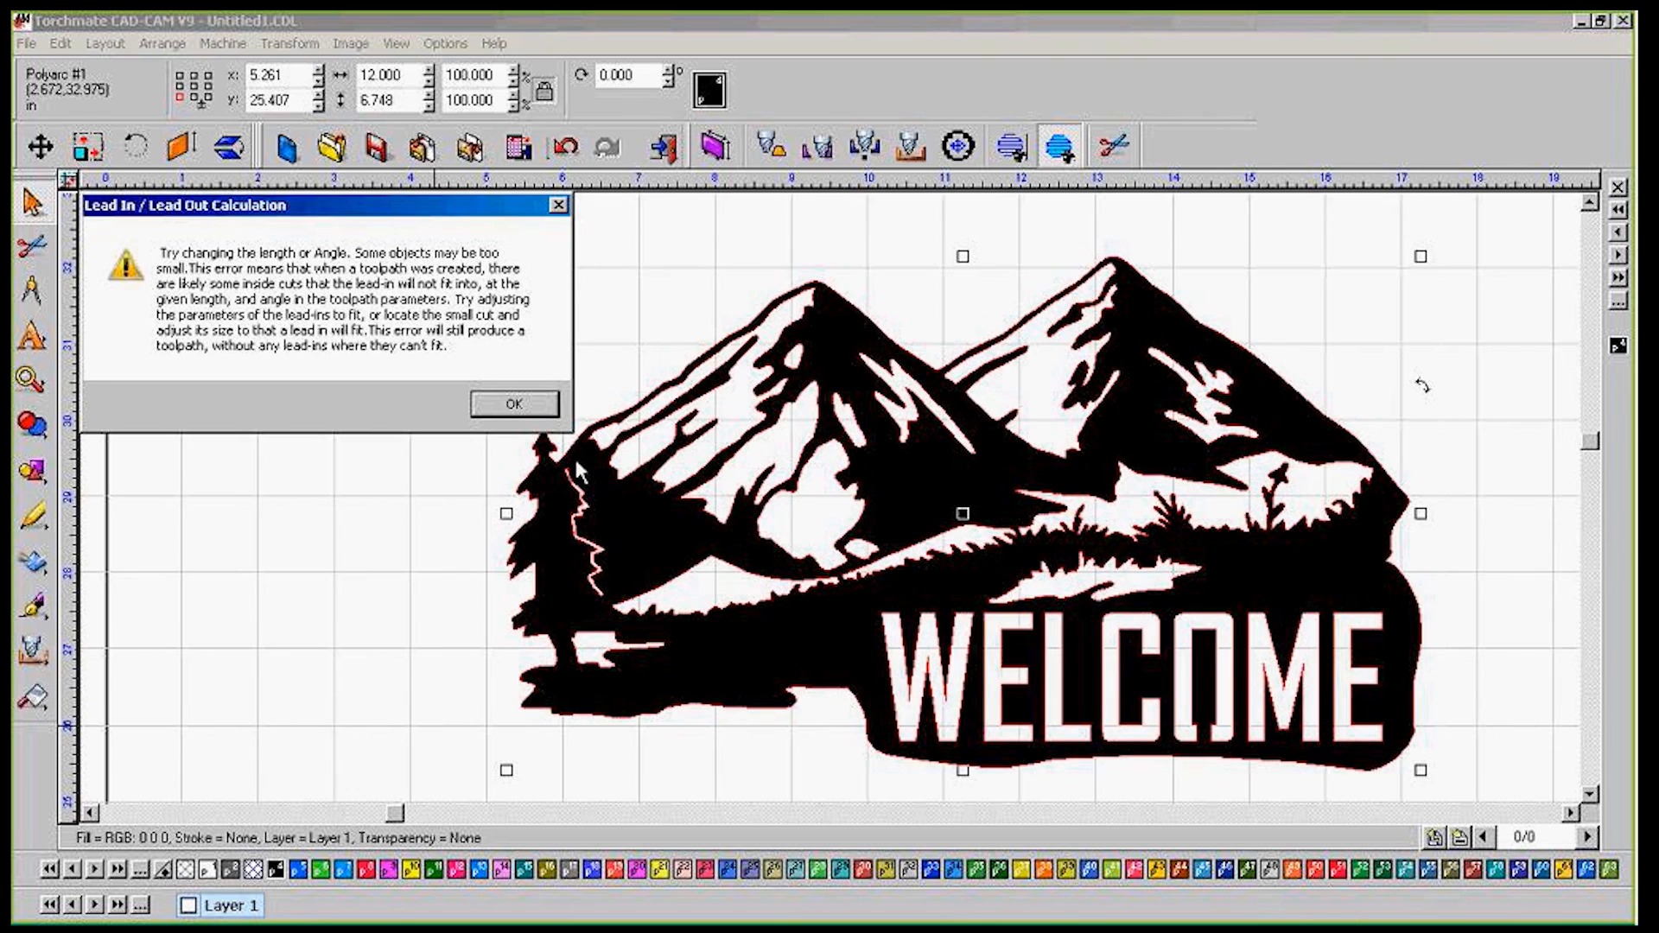
{"action": "left_click", "coordinate": [546, 407]}
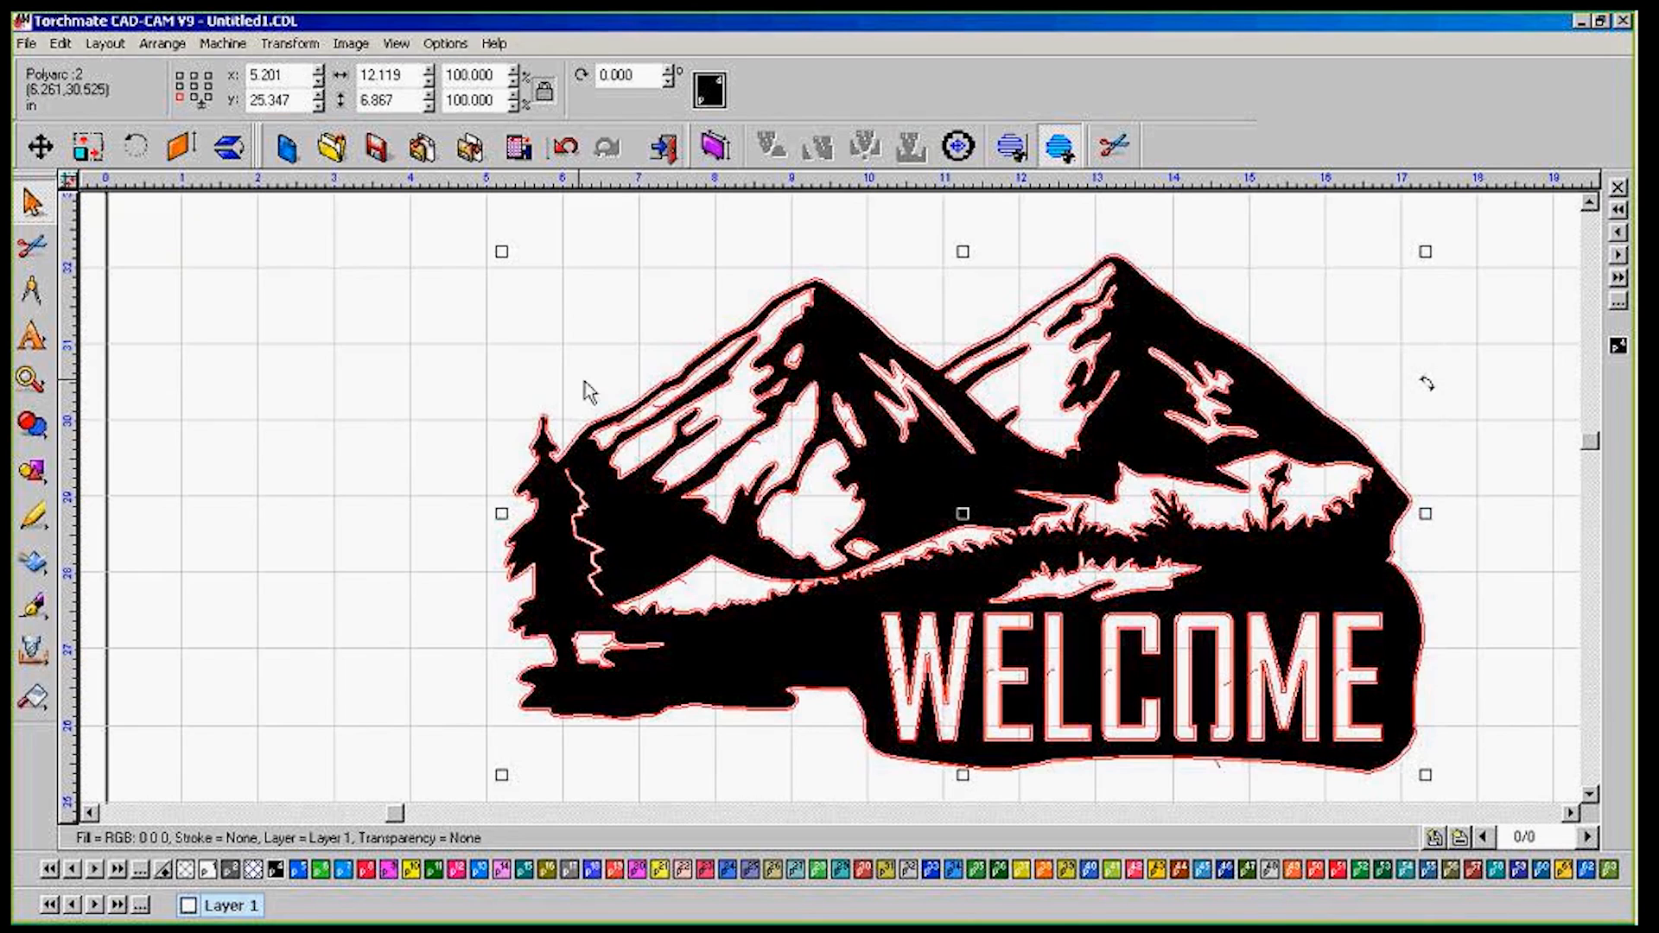
Examine the generated tool path and arc lead-ins around the WELCOME letters and the sign's outer edge
{"action": "scroll", "coordinate": [927, 702], "scroll_direction": "up", "scroll_amount": 1}
{"action": "scroll", "coordinate": [830, 499], "scroll_direction": "up", "scroll_amount": 1}
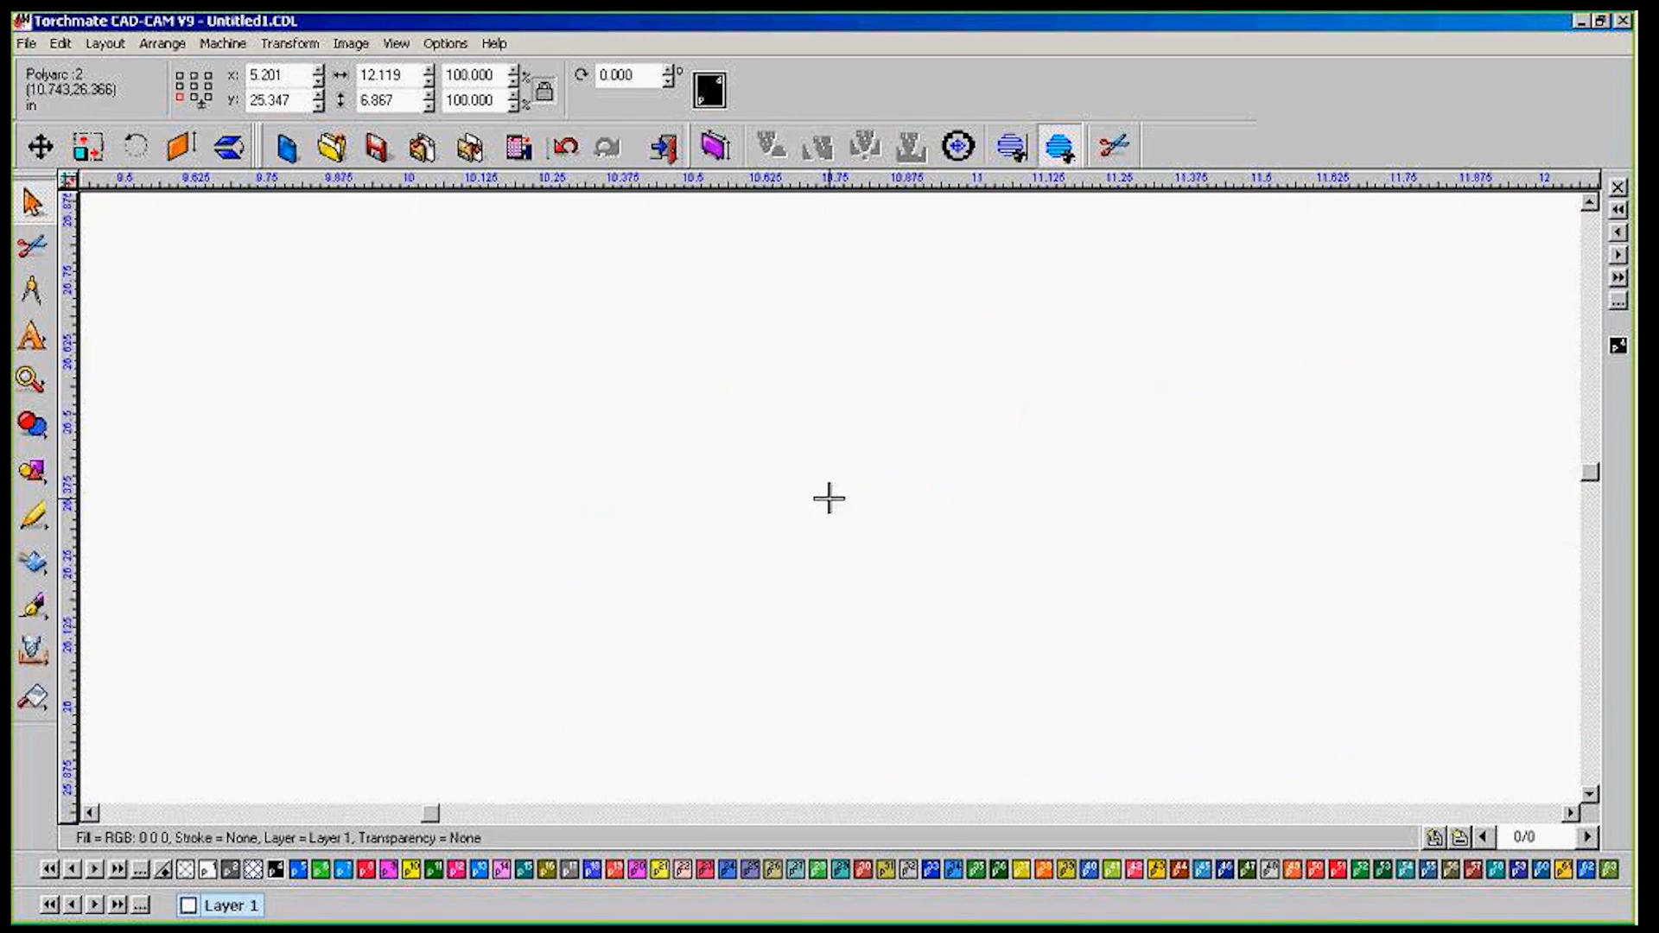
{"action": "scroll", "coordinate": [767, 392], "scroll_direction": "down", "scroll_amount": 1}
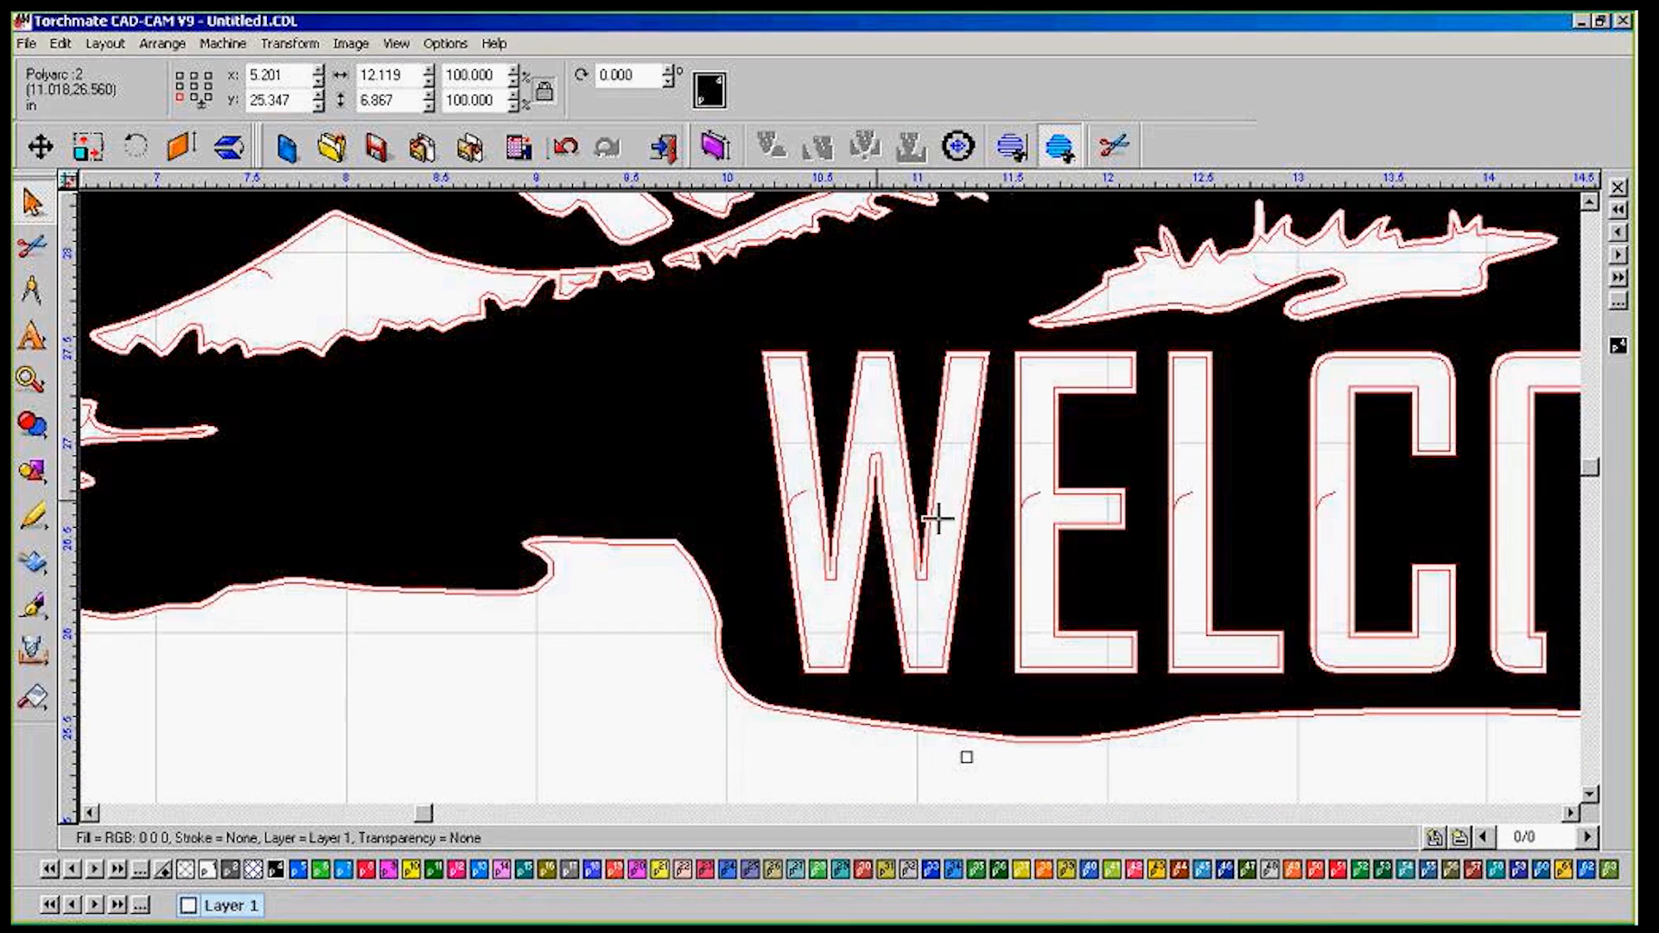
{"action": "scroll", "coordinate": [1026, 511], "scroll_direction": "down", "scroll_amount": 1}
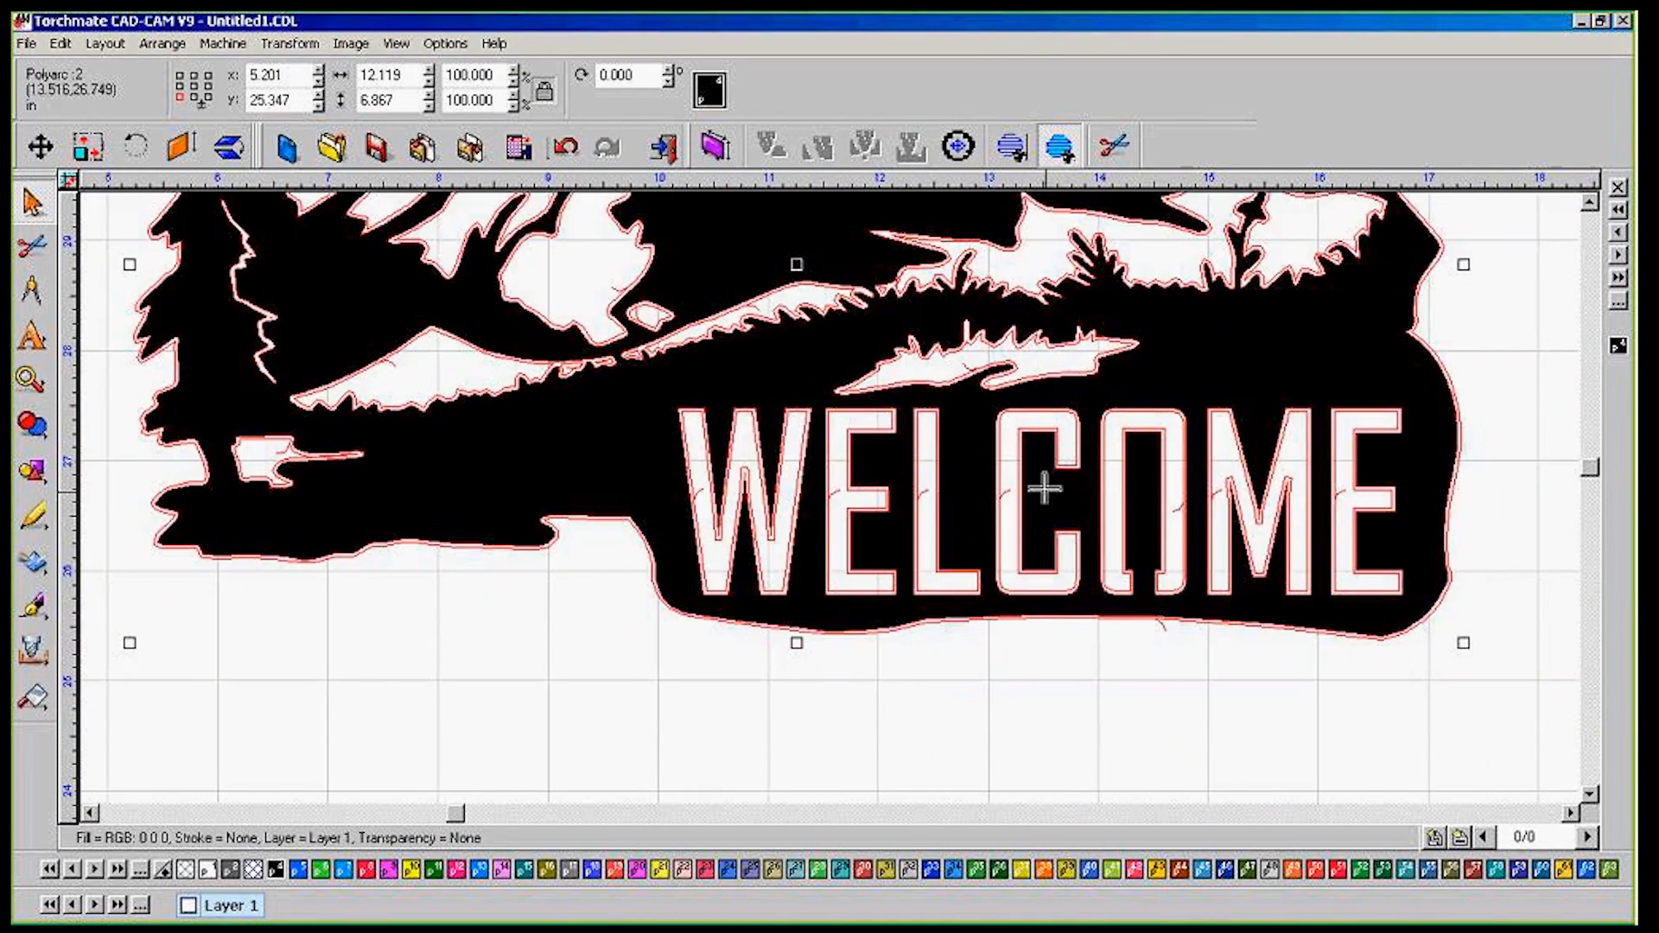
{"action": "scroll", "coordinate": [1233, 484], "scroll_direction": "up", "scroll_amount": 1}
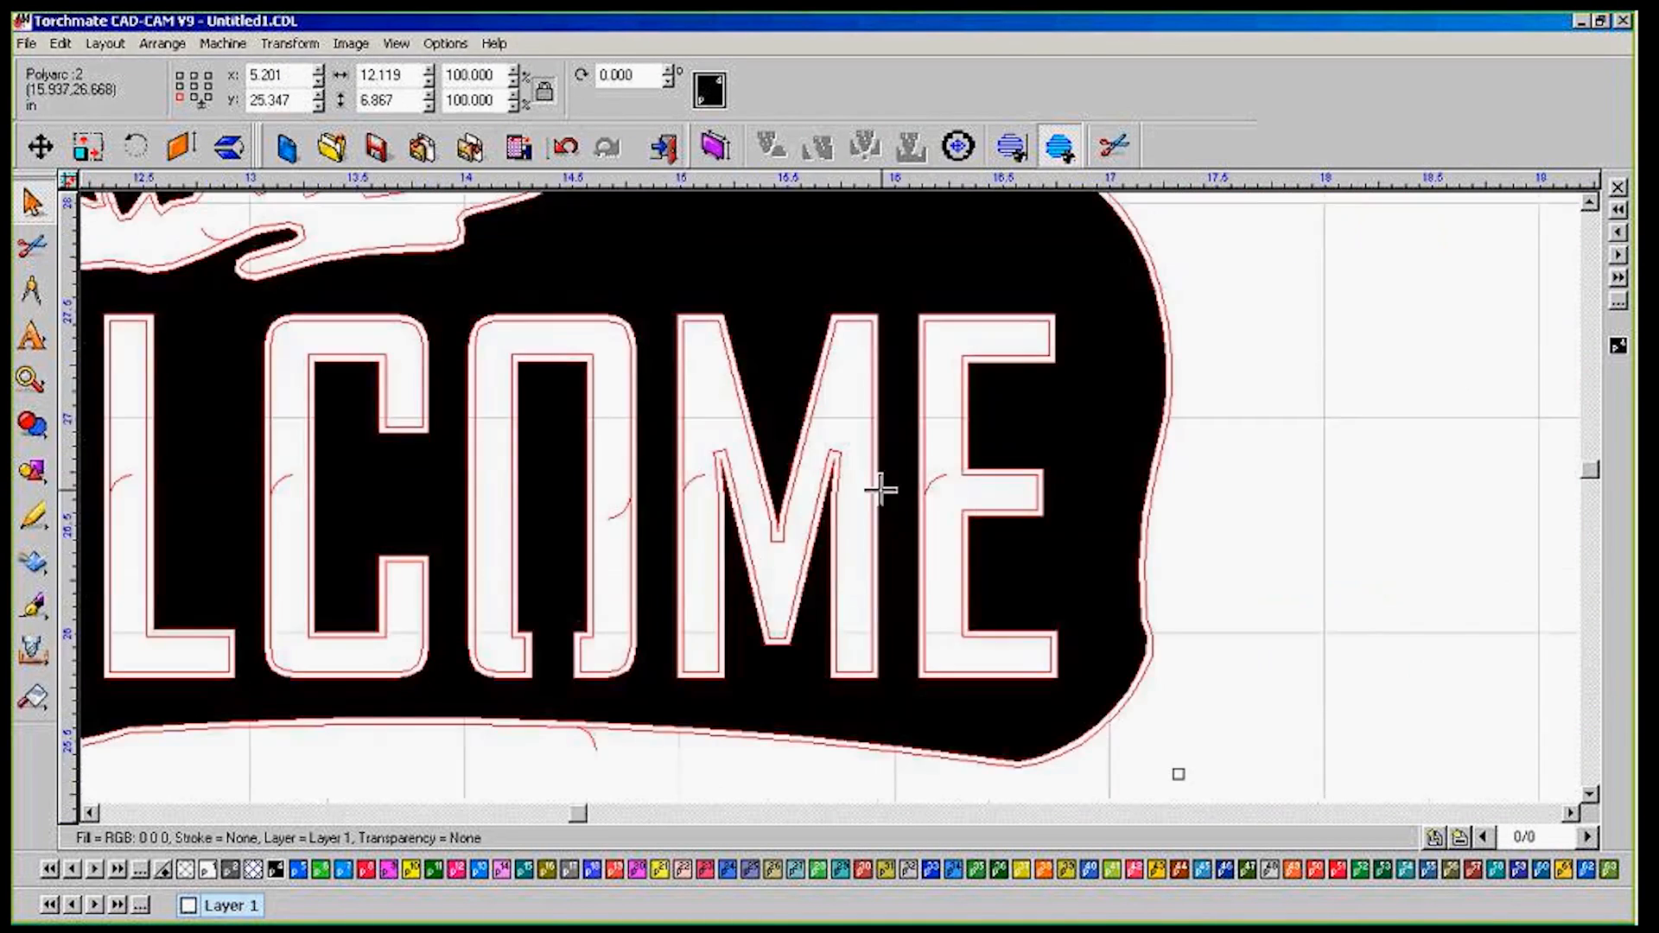
{"action": "scroll", "coordinate": [820, 467], "scroll_direction": "down", "scroll_amount": 2}
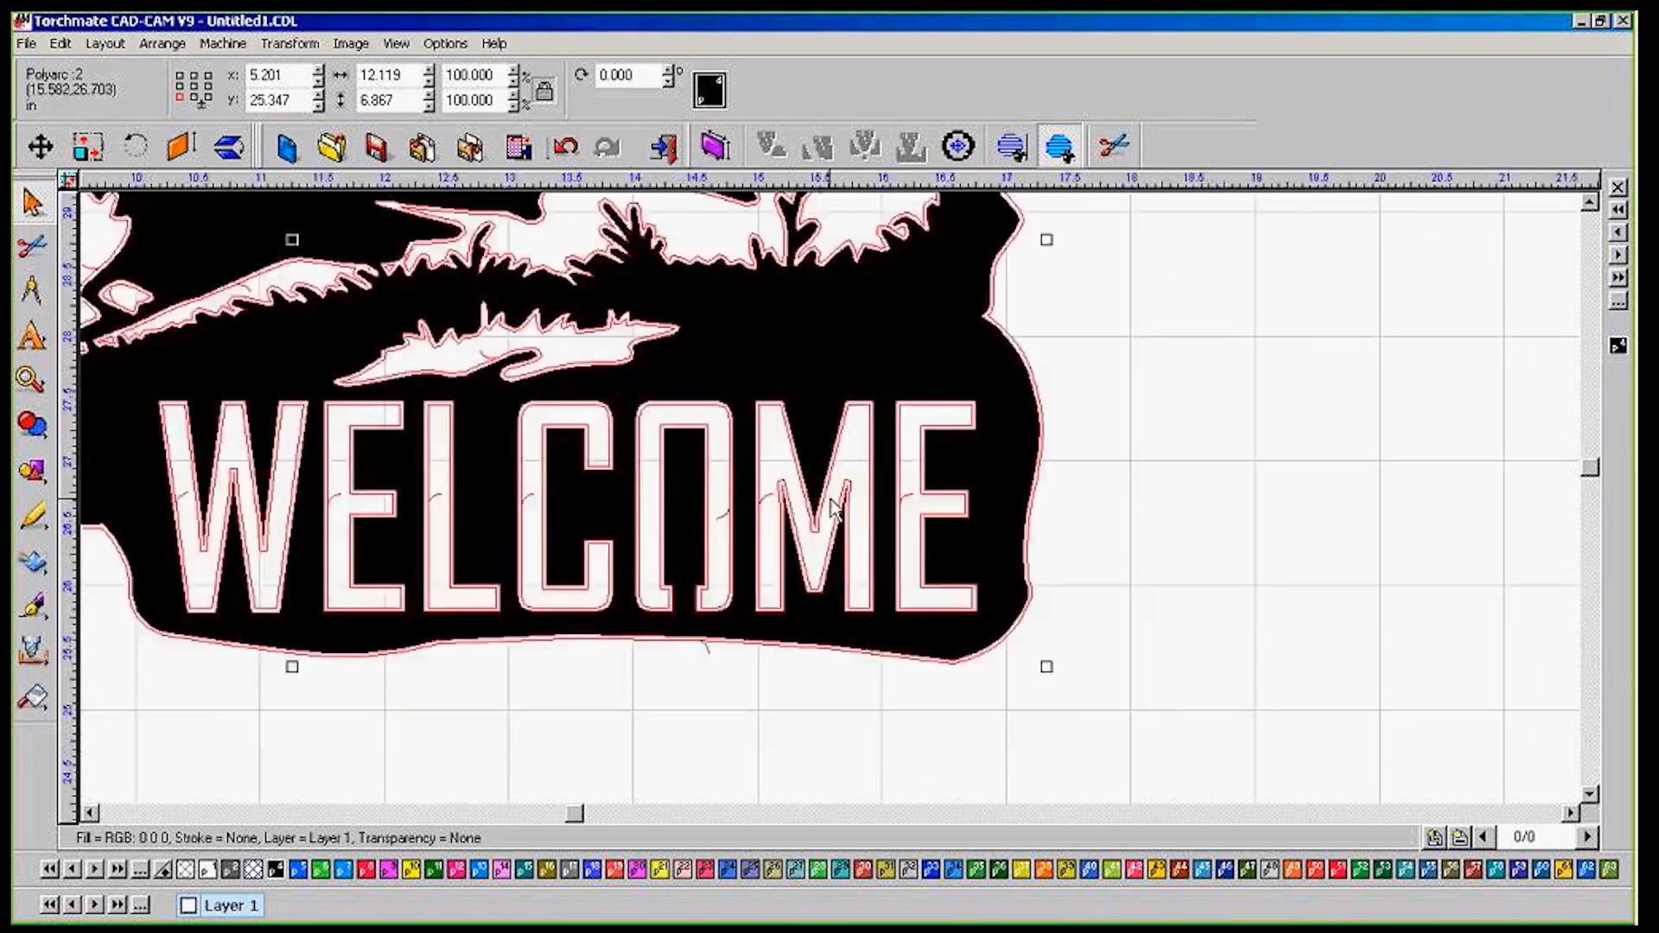
{"action": "scroll", "coordinate": [759, 585], "scroll_direction": "down", "scroll_amount": 2}
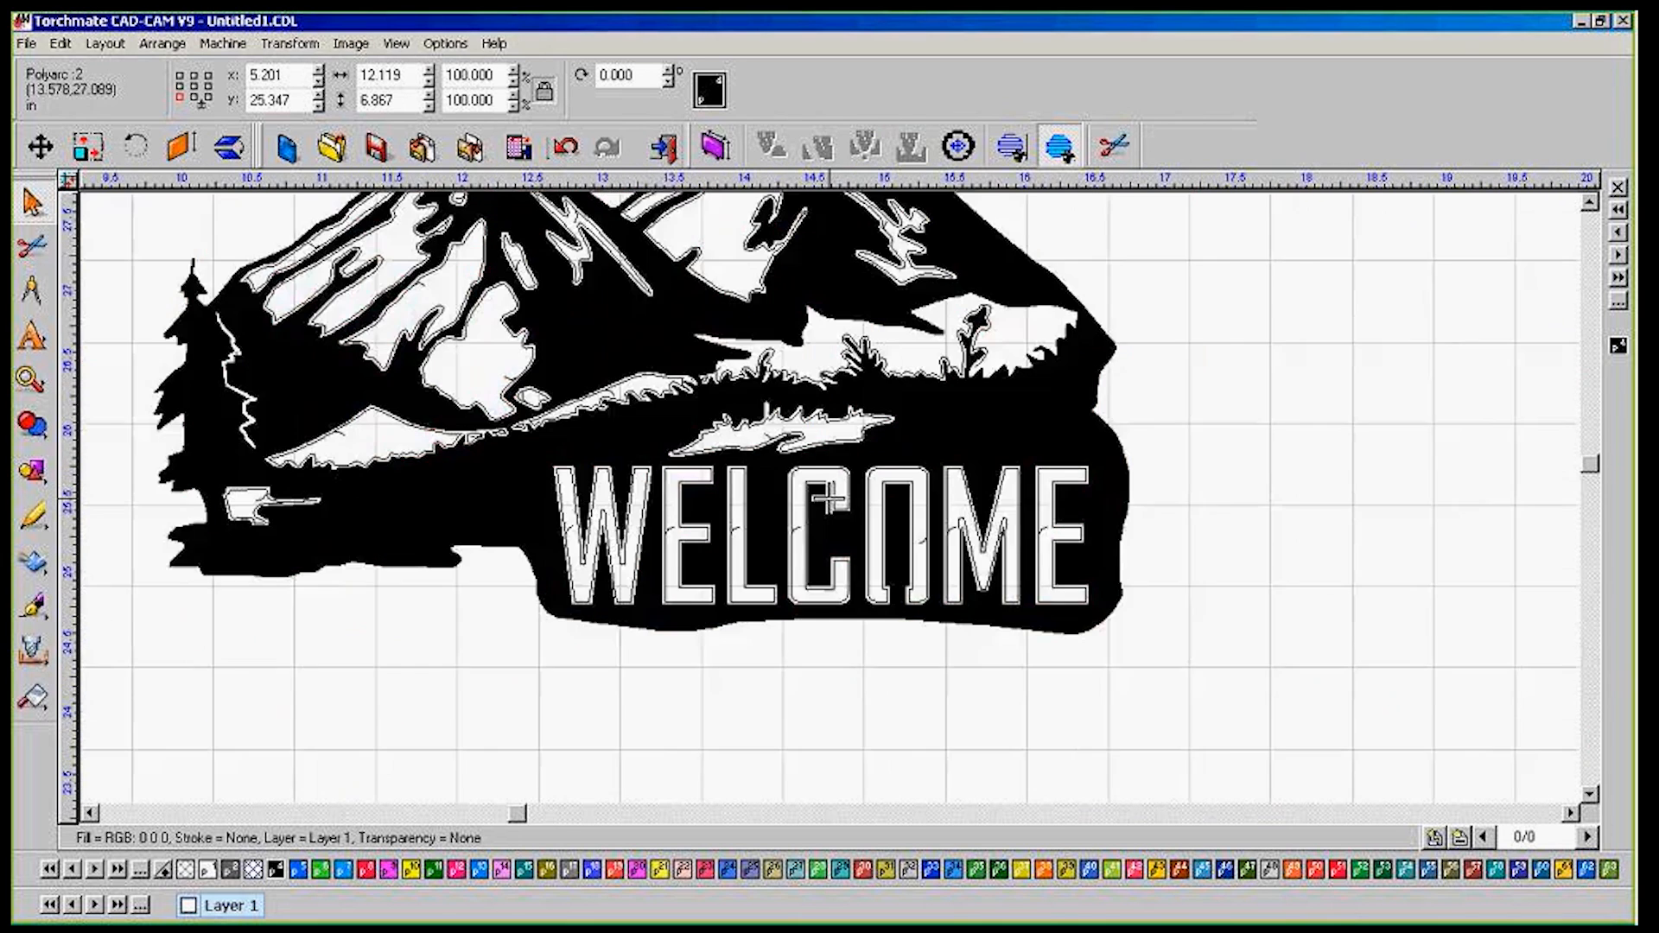
{"action": "scroll", "coordinate": [828, 503], "scroll_direction": "up", "scroll_amount": 3}
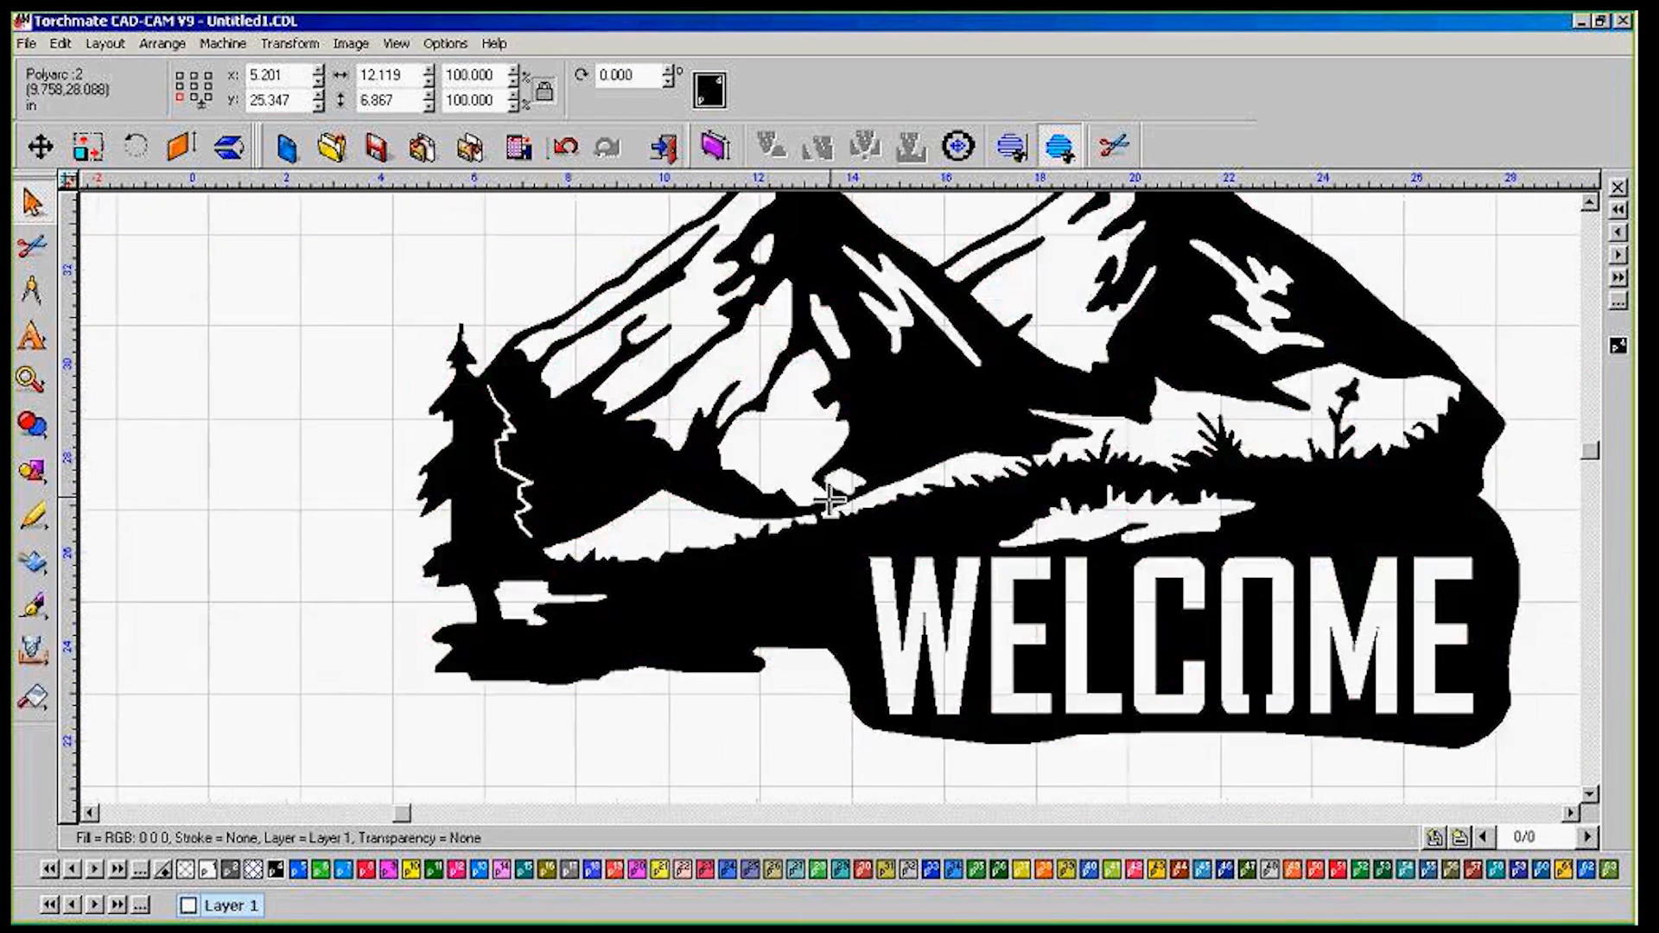
{"action": "scroll", "coordinate": [828, 503], "scroll_direction": "down", "scroll_amount": 2}
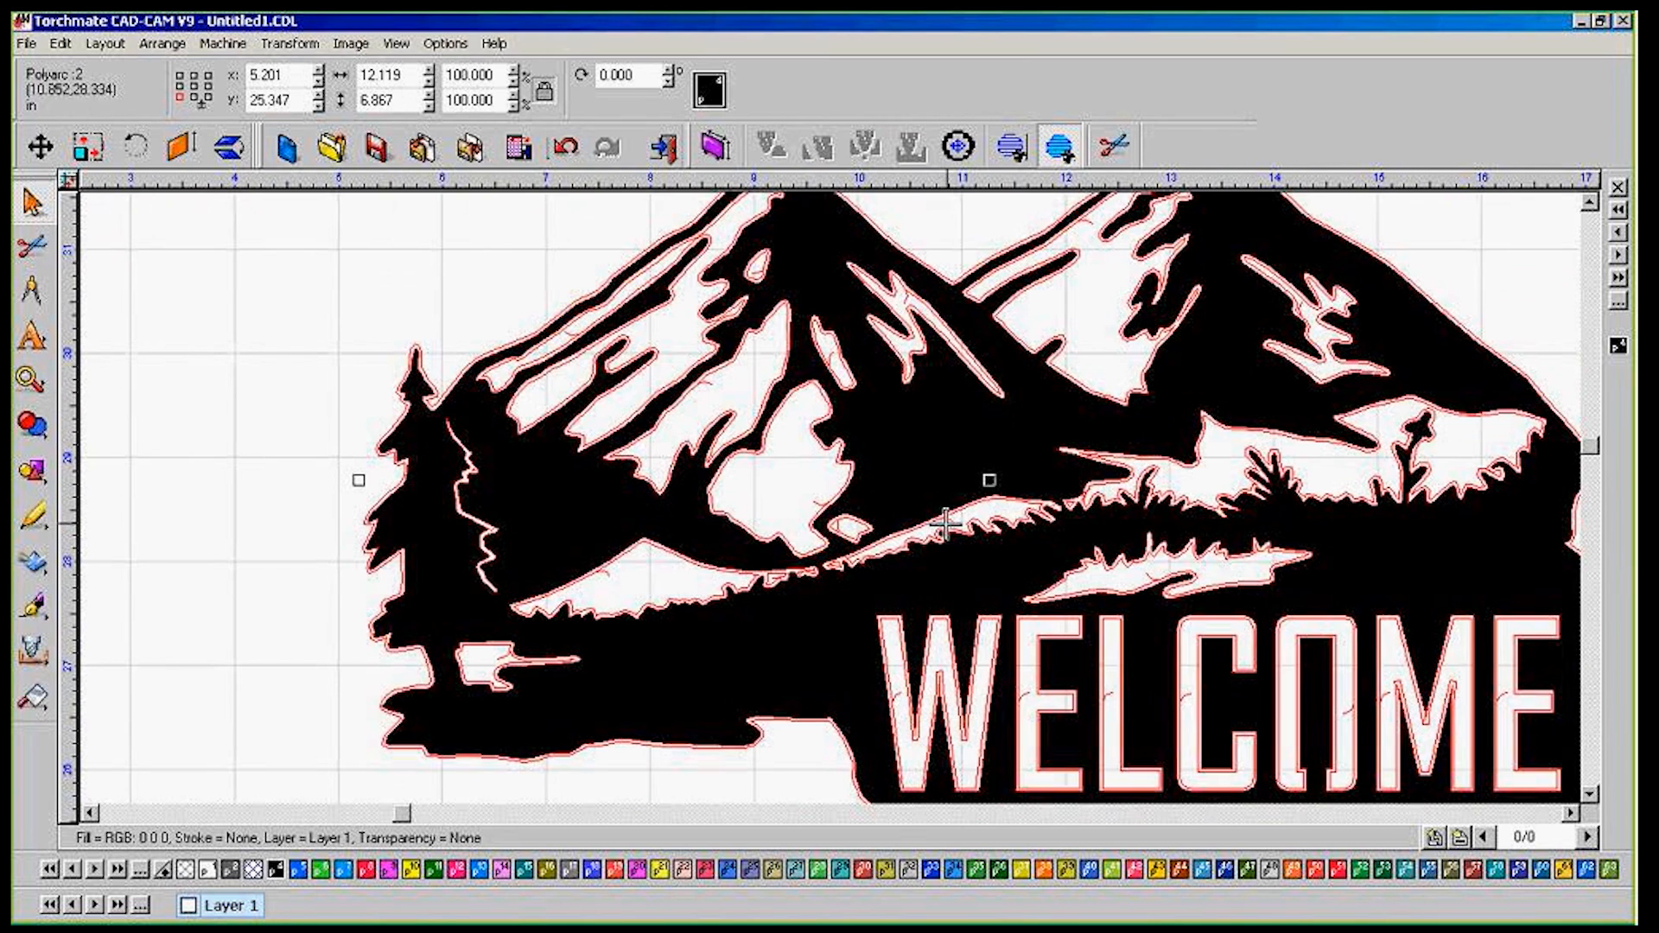
Examine the tool path and lead-ins in the small, narrow cutouts along the grass line below the mountains
{"action": "scroll", "coordinate": [942, 519], "scroll_direction": "up", "scroll_amount": 2}
{"action": "scroll", "coordinate": [829, 497], "scroll_direction": "up", "scroll_amount": 4}
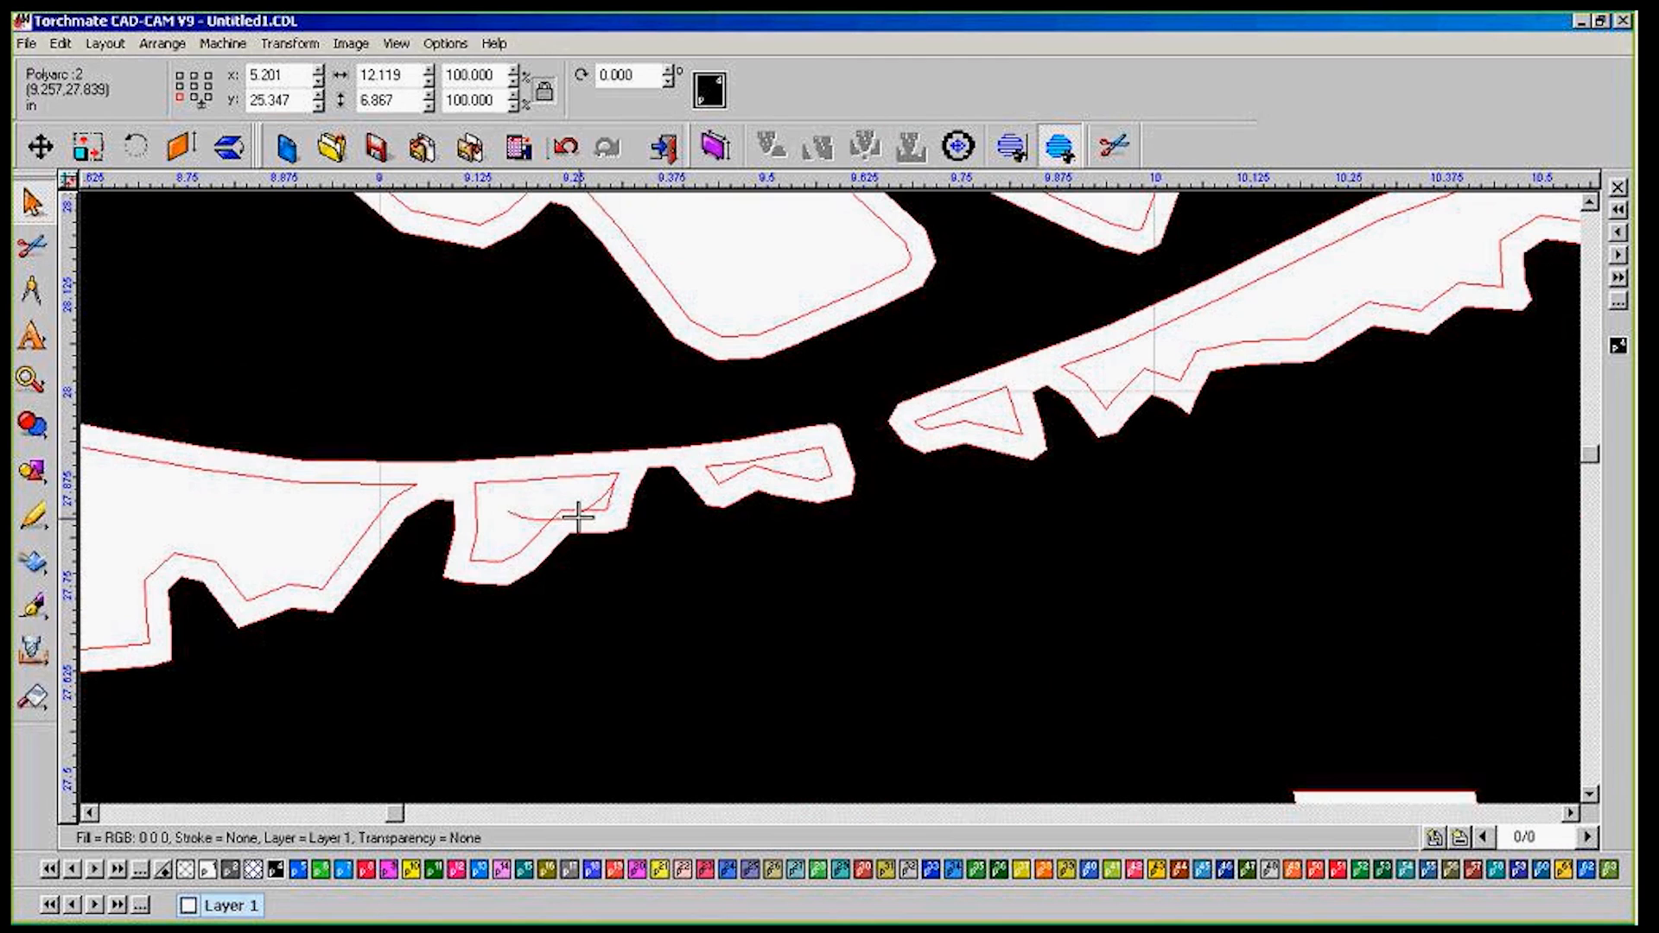
{"action": "scroll", "coordinate": [571, 518], "scroll_direction": "down", "scroll_amount": 1}
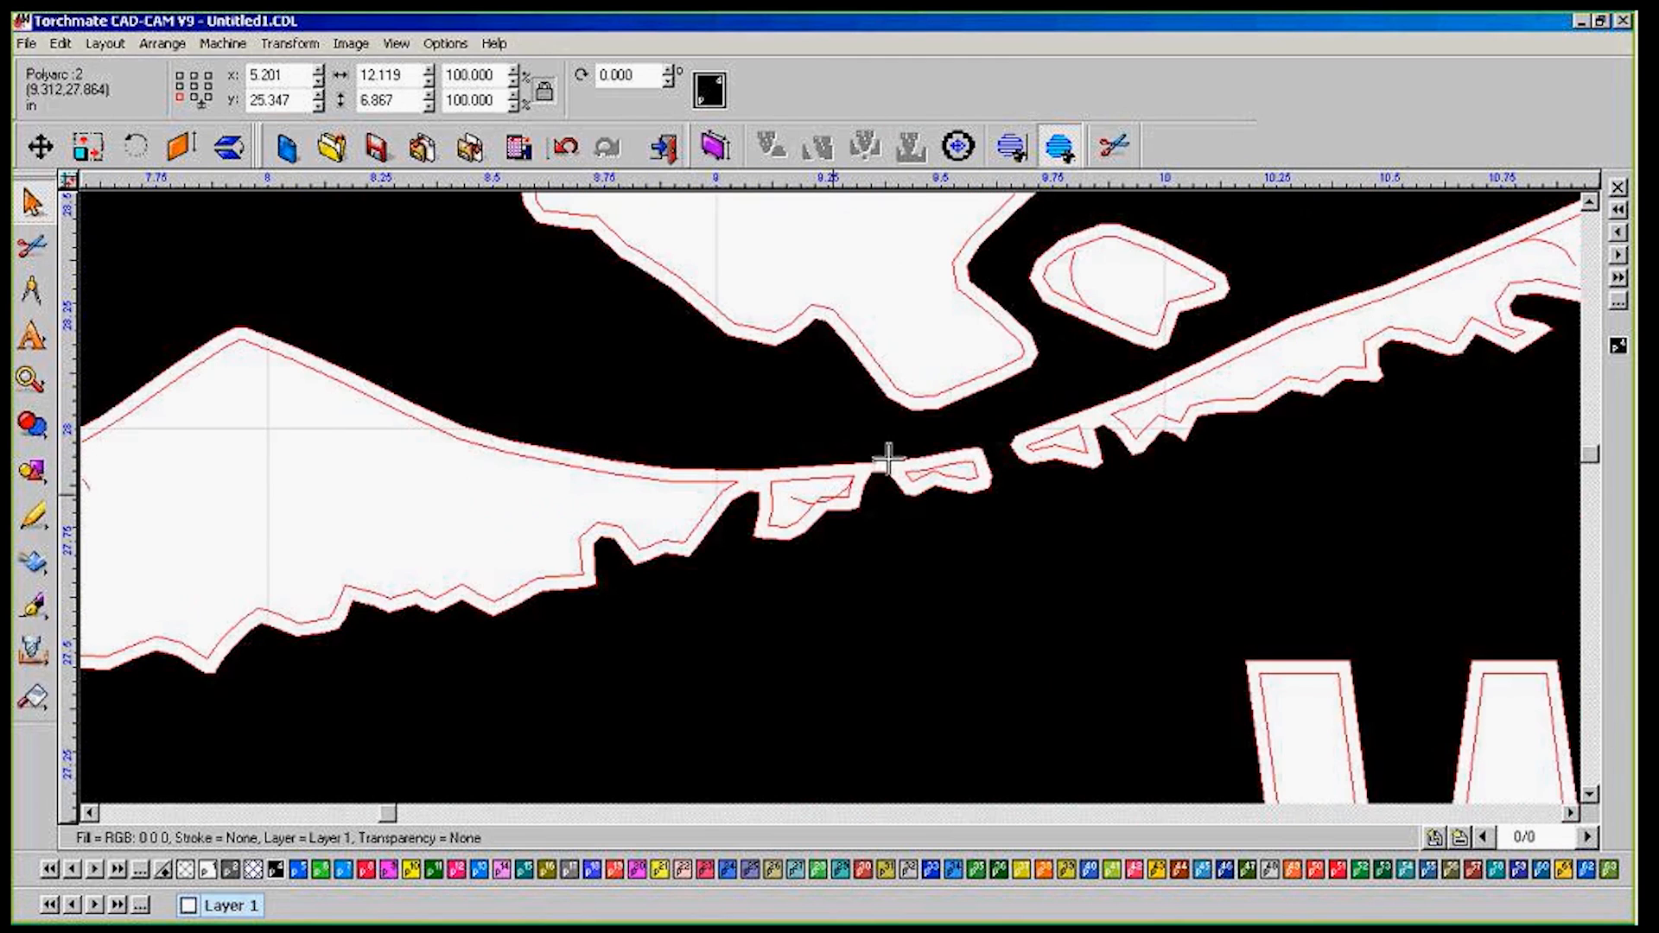
{"action": "scroll", "coordinate": [832, 499], "scroll_direction": "down", "scroll_amount": 2}
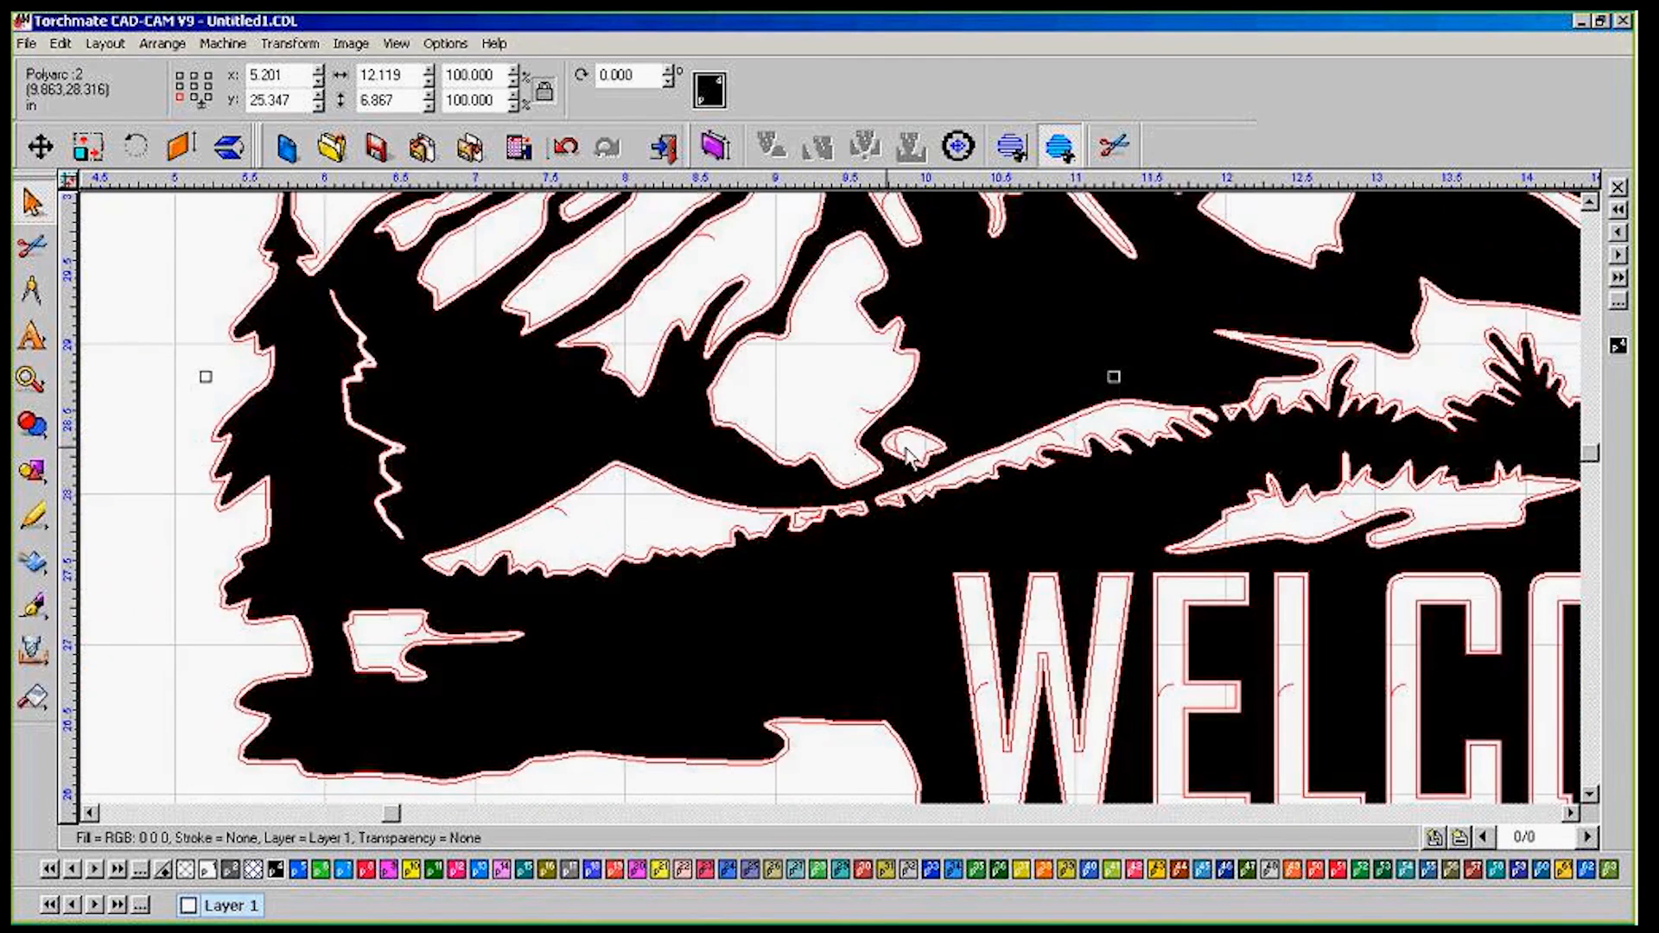
{"action": "scroll", "coordinate": [899, 445], "scroll_direction": "up", "scroll_amount": 2}
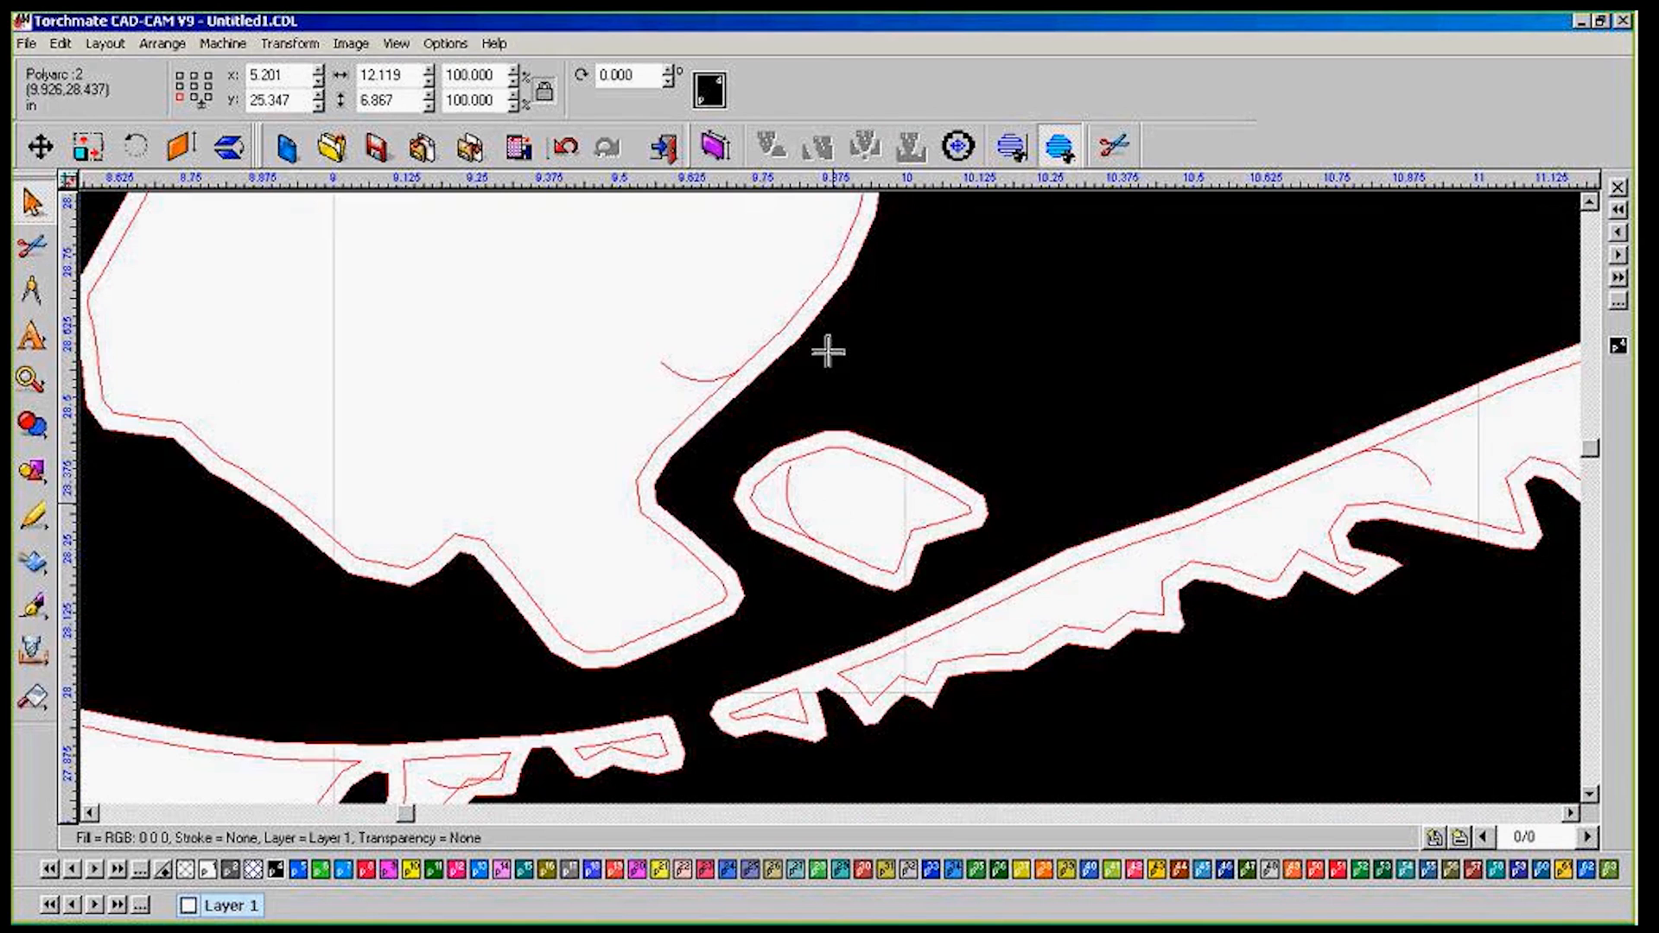
{"action": "scroll", "coordinate": [797, 493], "scroll_direction": "down", "scroll_amount": 2}
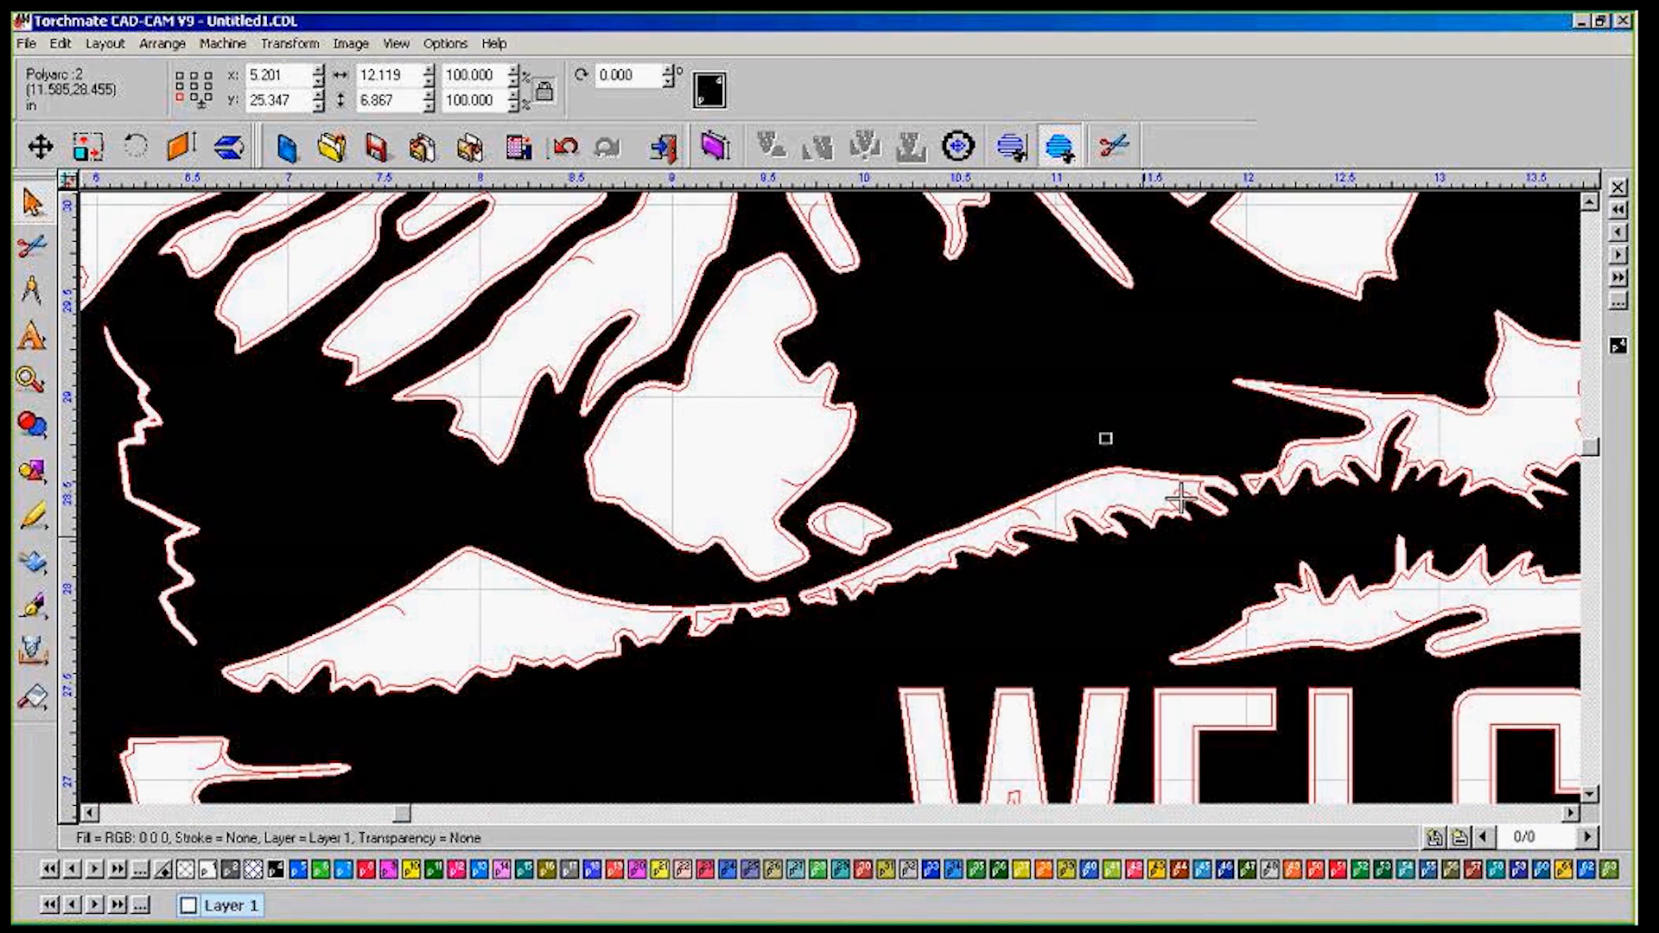
{"action": "scroll", "coordinate": [1287, 471], "scroll_direction": "up", "scroll_amount": 4}
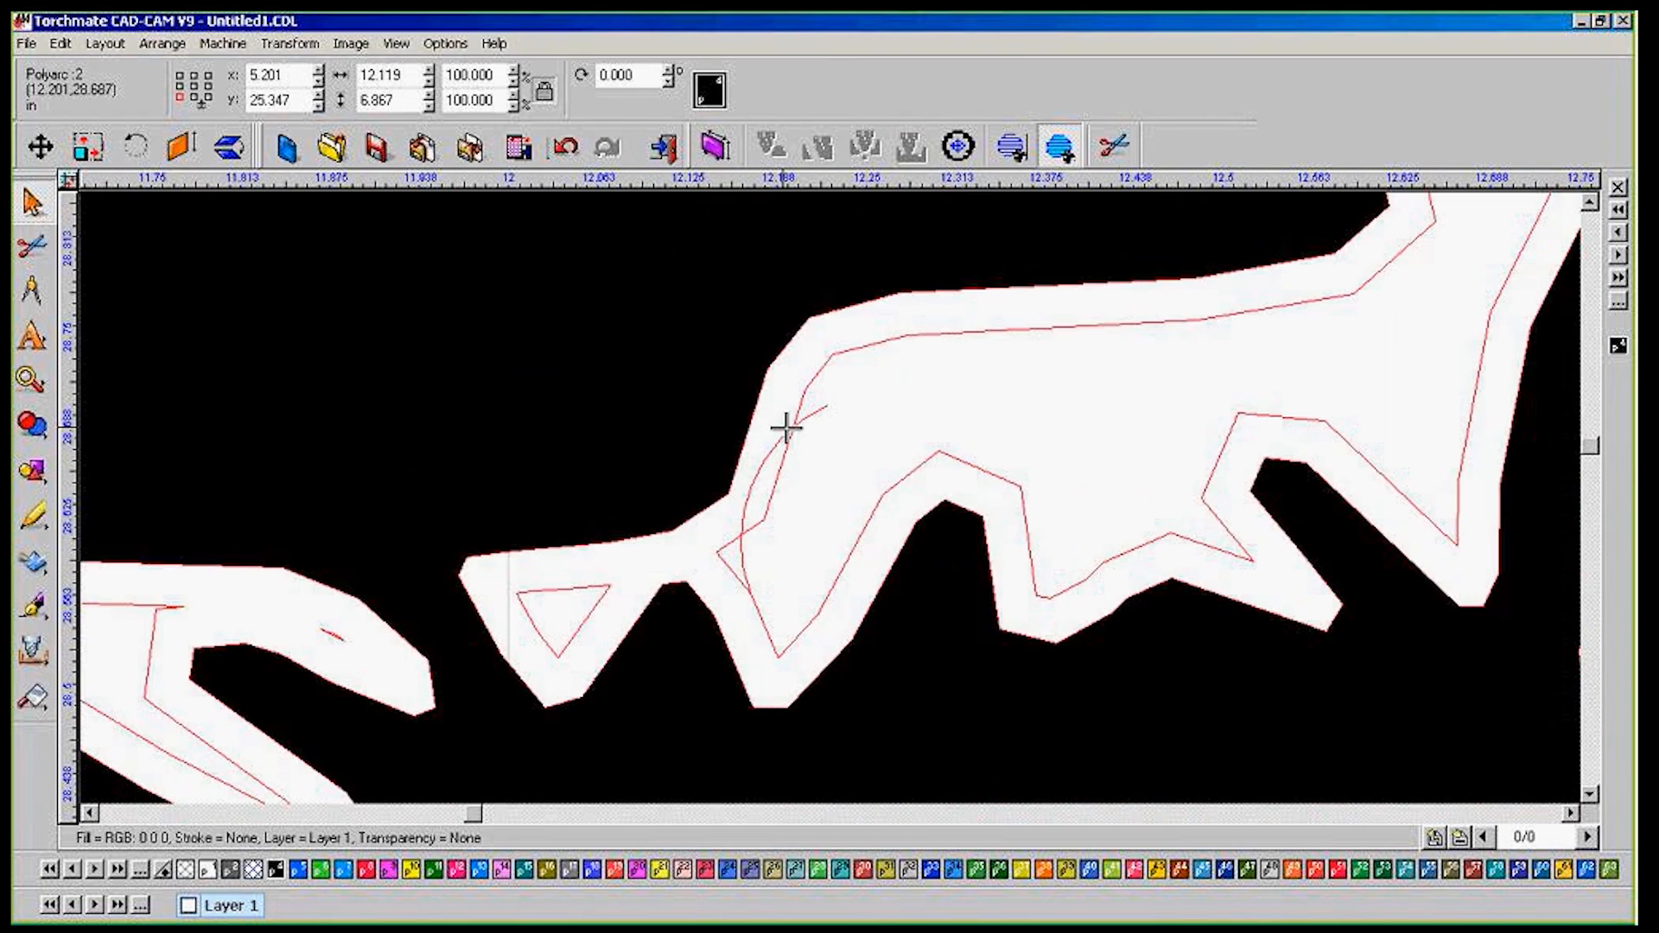
{"action": "scroll", "coordinate": [767, 559], "scroll_direction": "down", "scroll_amount": 1}
{"action": "scroll", "coordinate": [835, 509], "scroll_direction": "down", "scroll_amount": 3}
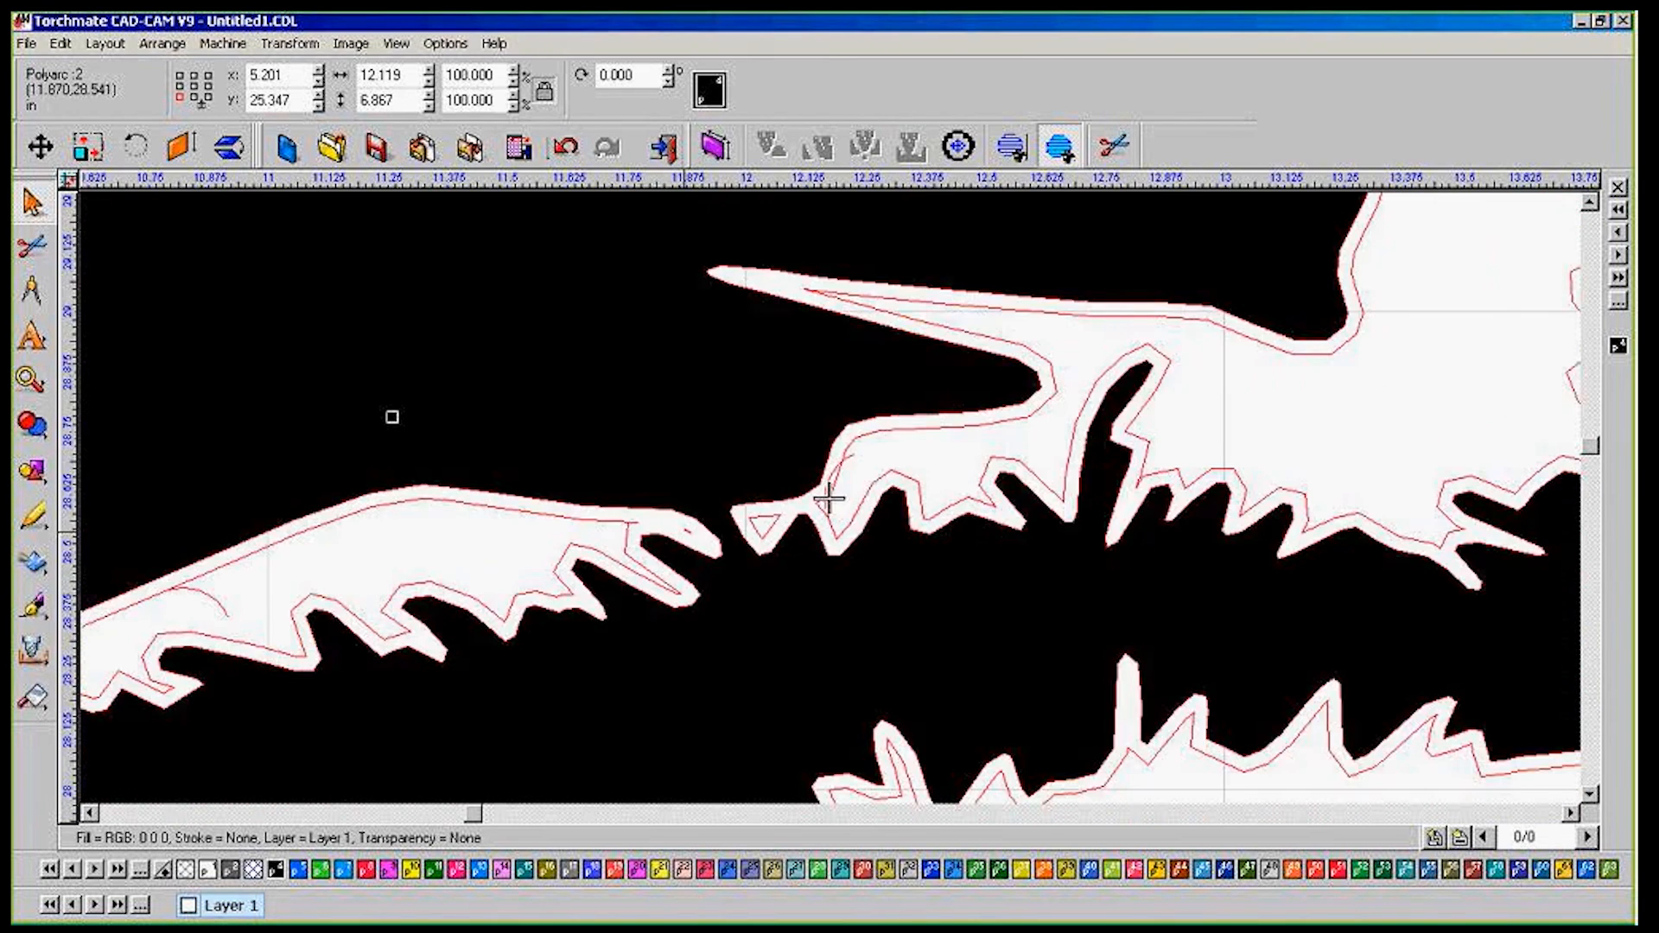
{"action": "scroll", "coordinate": [864, 510], "scroll_direction": "up", "scroll_amount": 4}
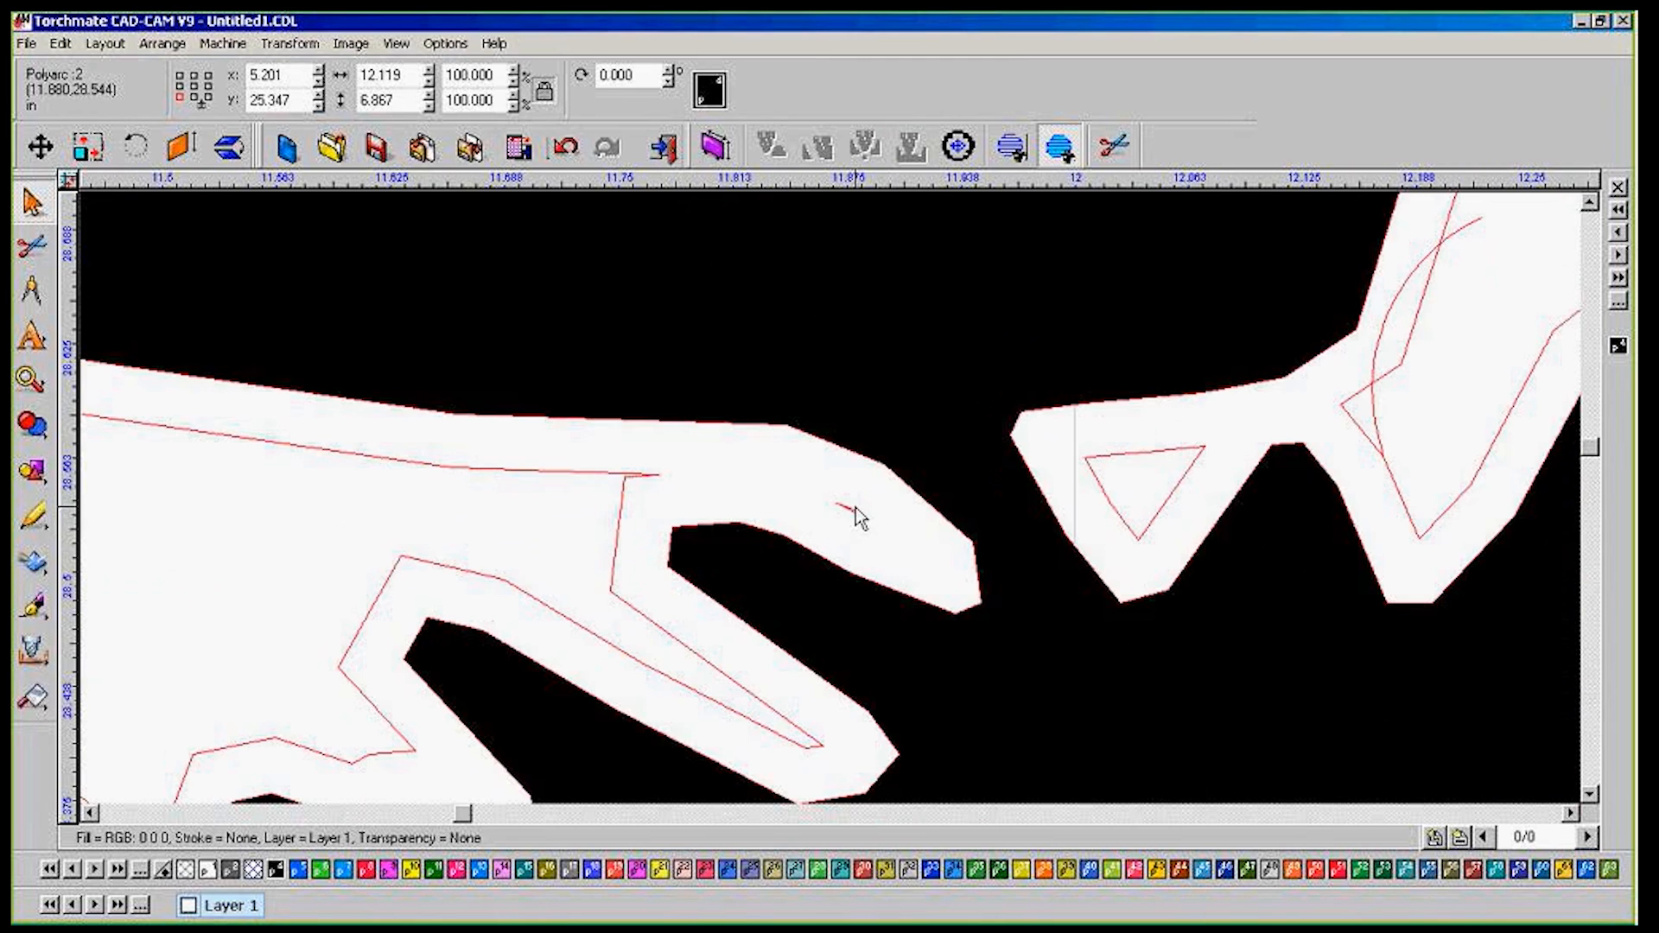
{"action": "scroll", "coordinate": [851, 503], "scroll_direction": "down", "scroll_amount": 2}
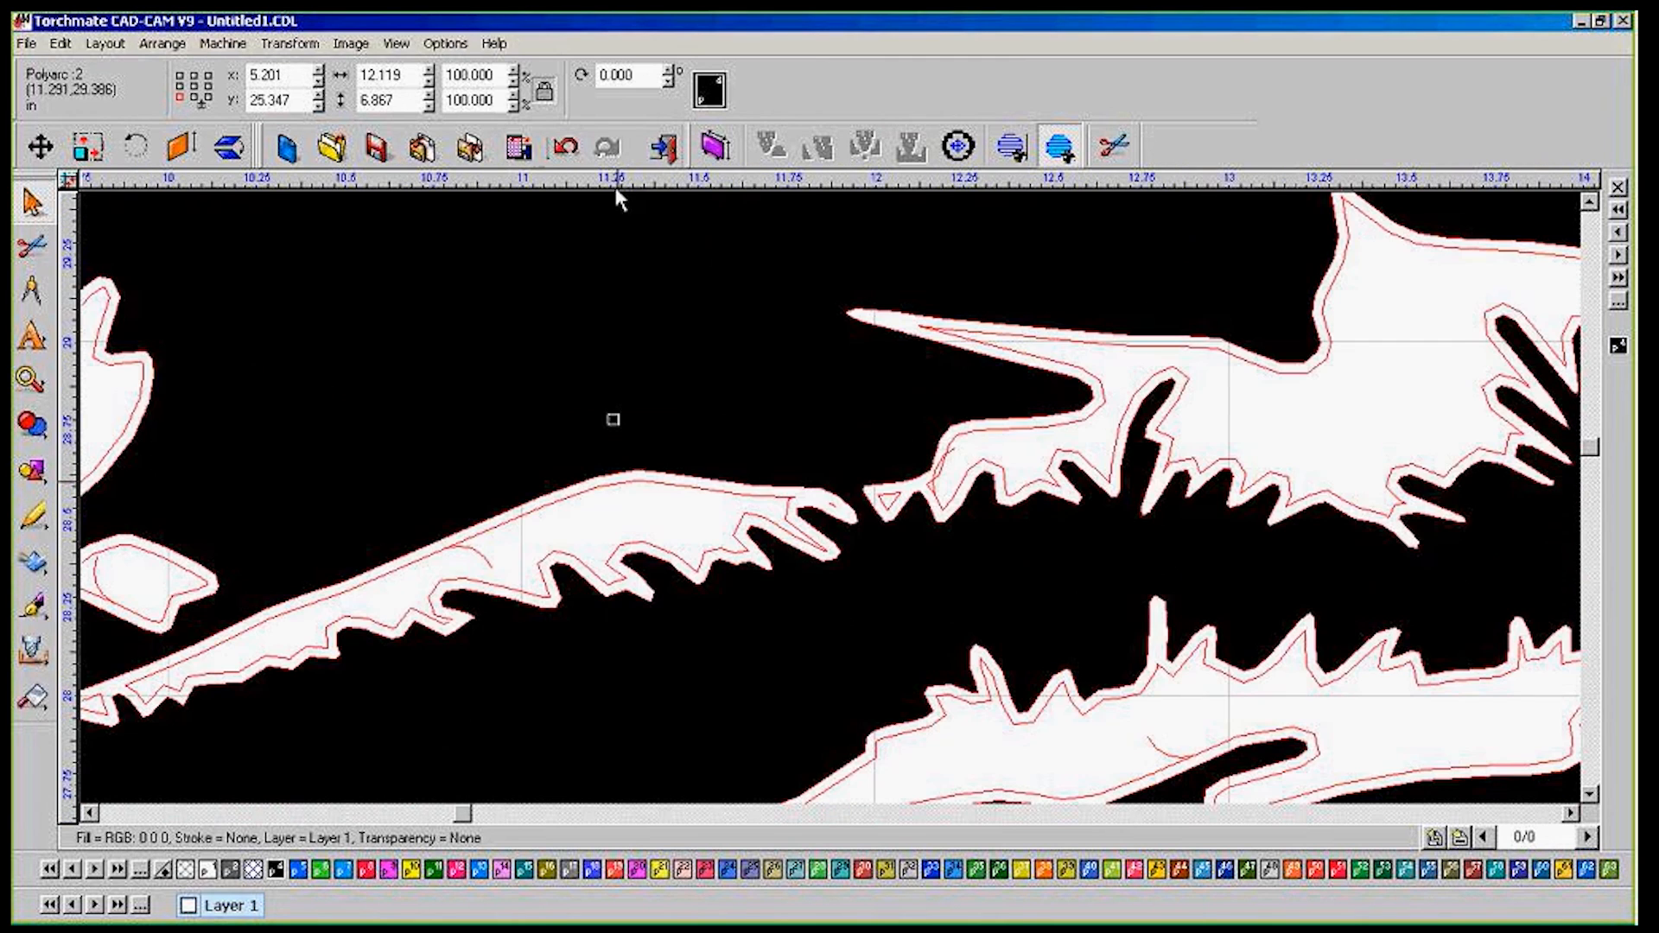
Display only the tool paths and check the grass-line cutouts and the whole sign for missing or broken-up cuts
{"action": "left_click", "coordinate": [398, 44]}
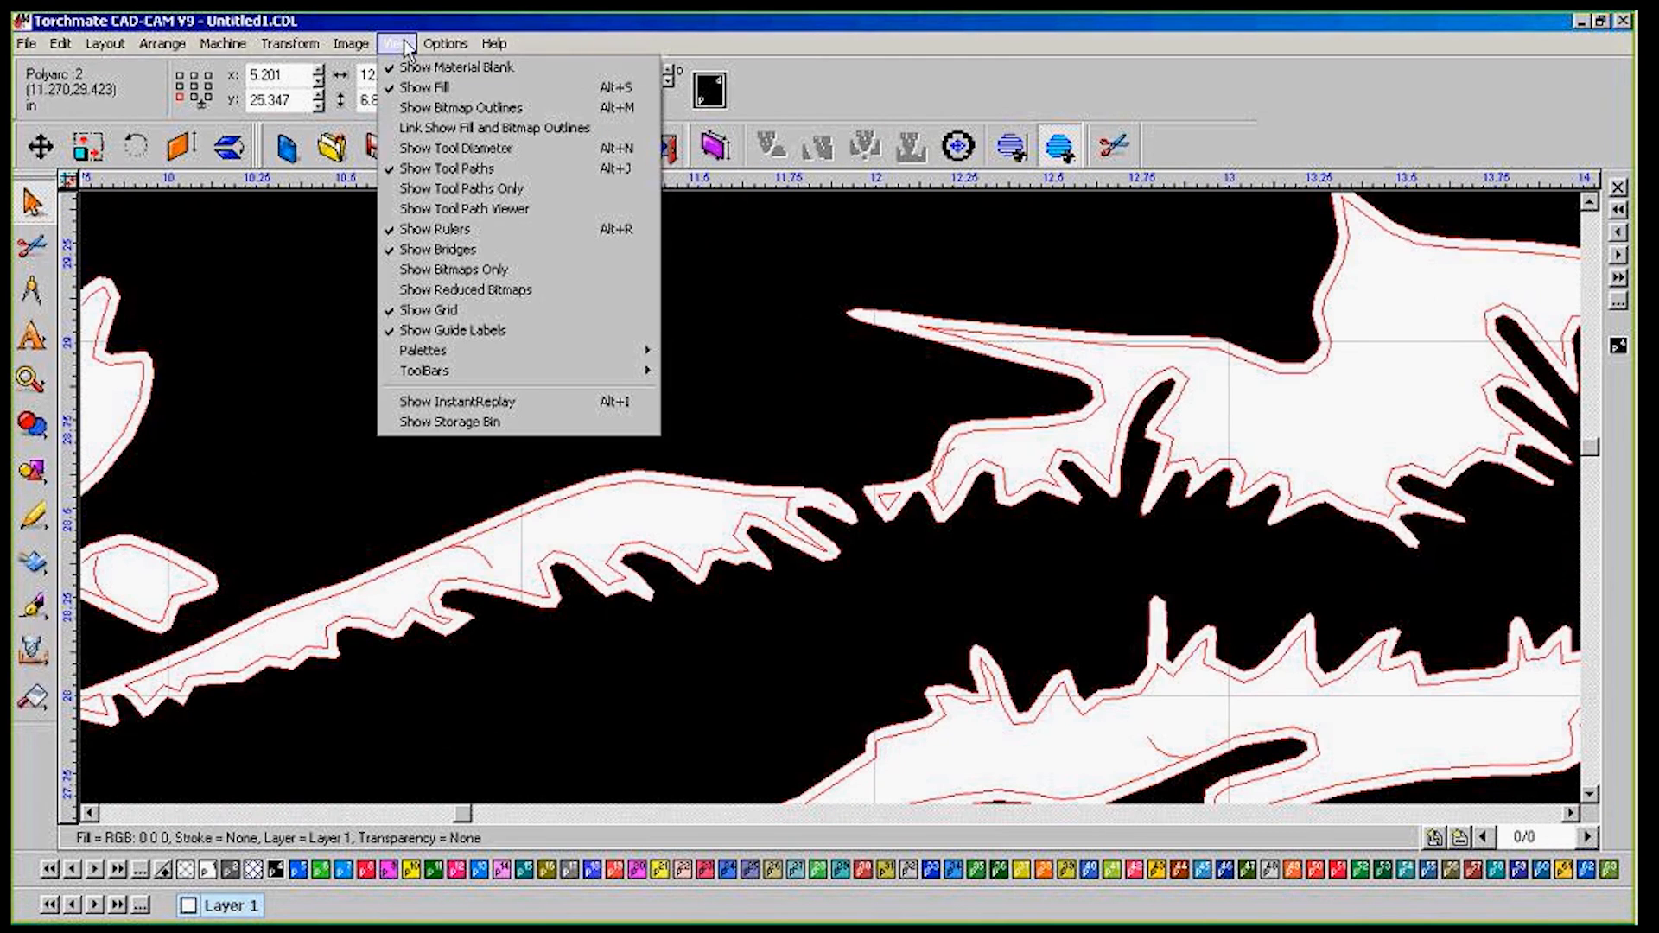
{"action": "left_click", "coordinate": [443, 189]}
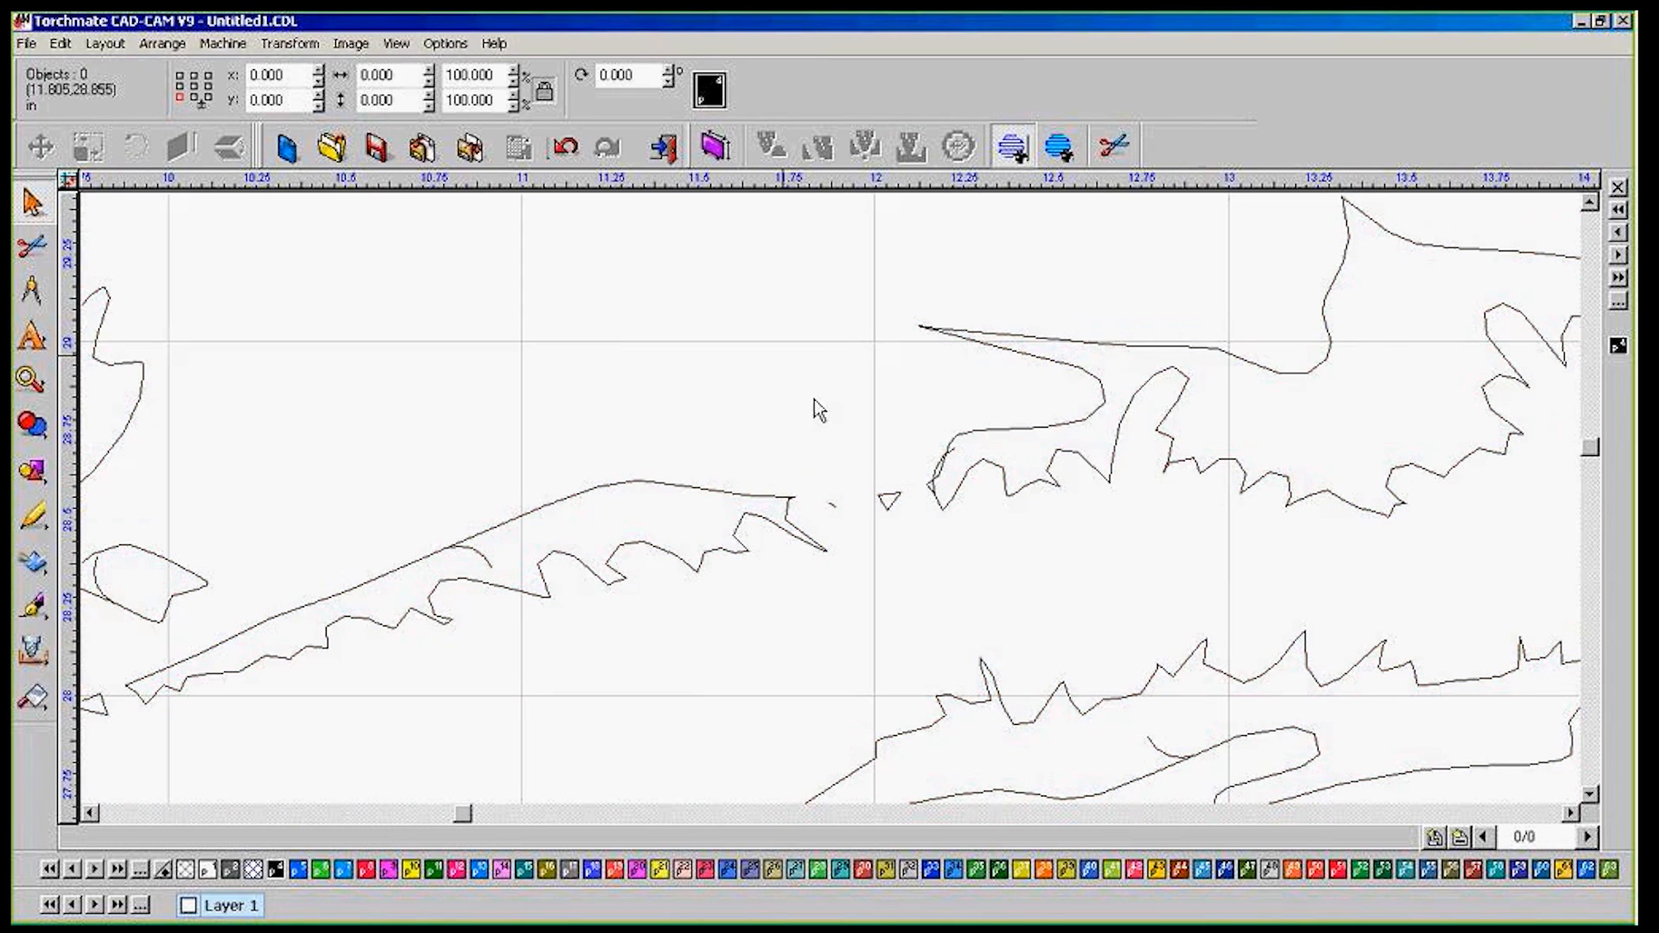
{"action": "scroll", "coordinate": [829, 493], "scroll_direction": "down", "scroll_amount": 2}
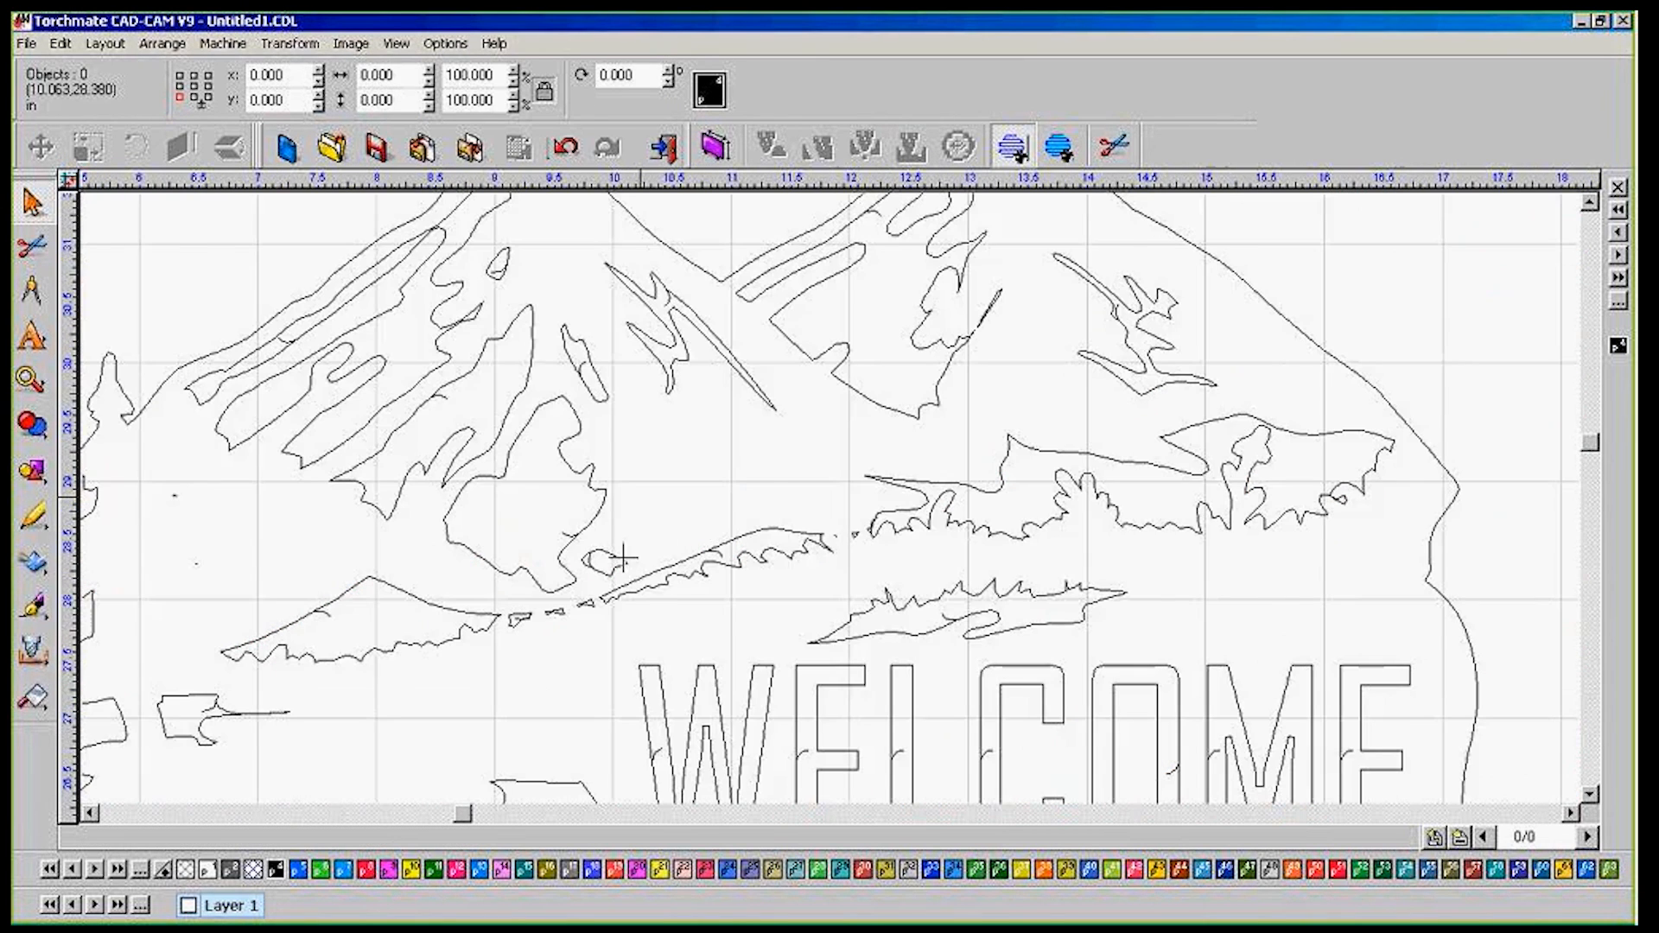
{"action": "scroll", "coordinate": [622, 557], "scroll_direction": "up", "scroll_amount": 3}
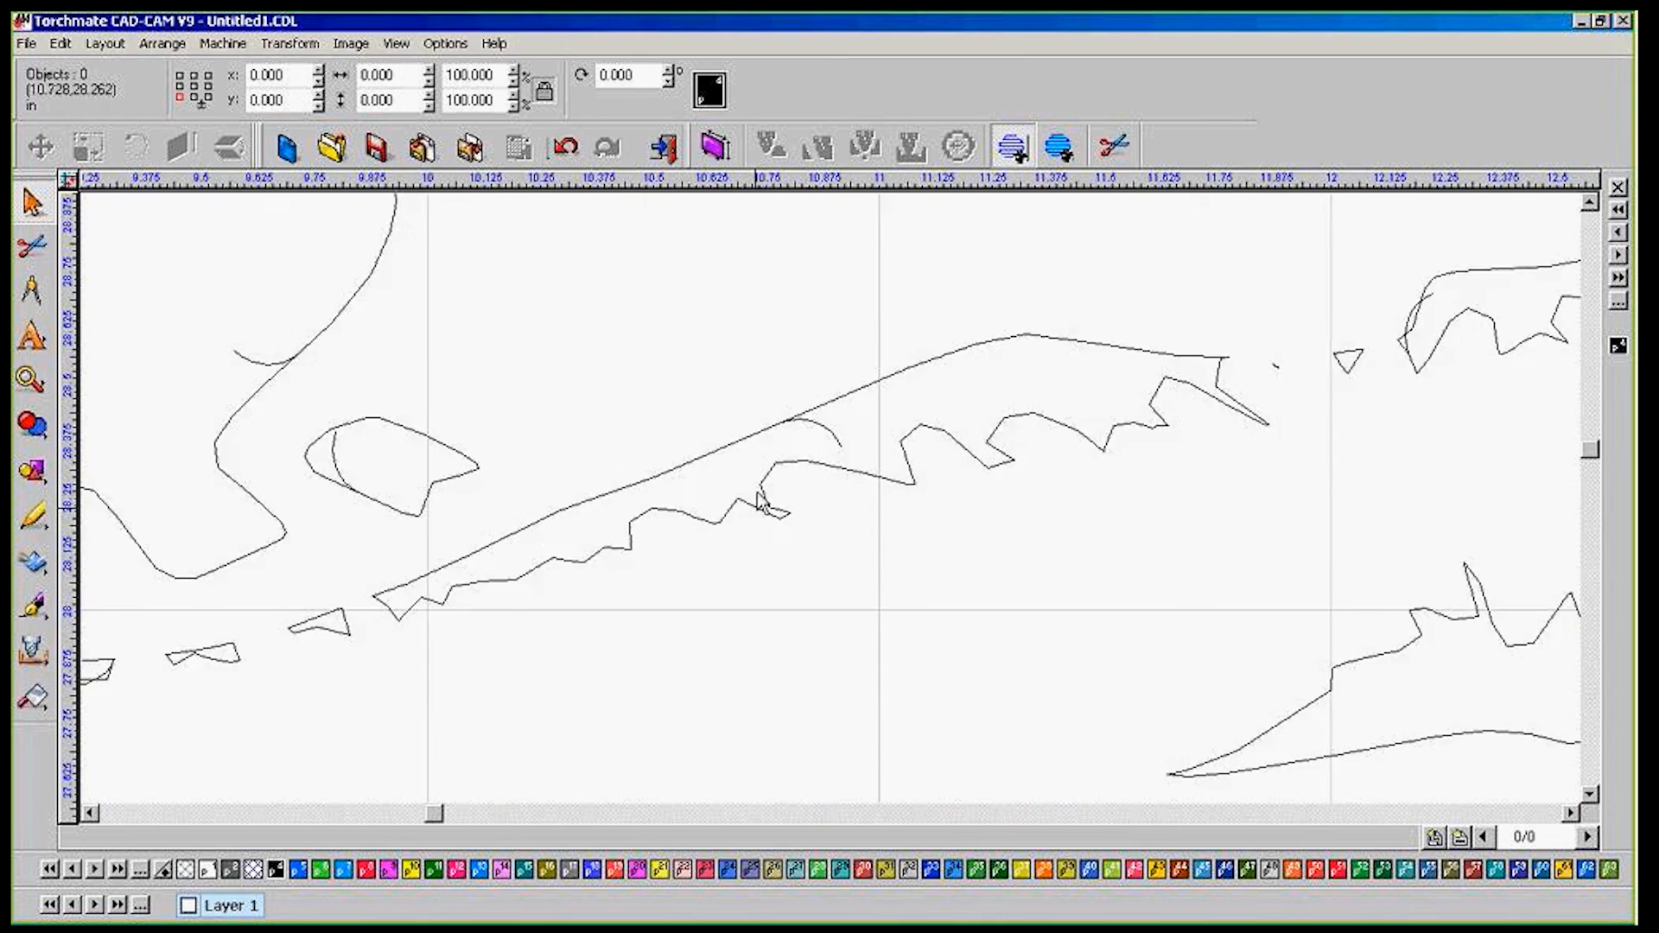
{"action": "scroll", "coordinate": [759, 501], "scroll_direction": "down", "scroll_amount": 2}
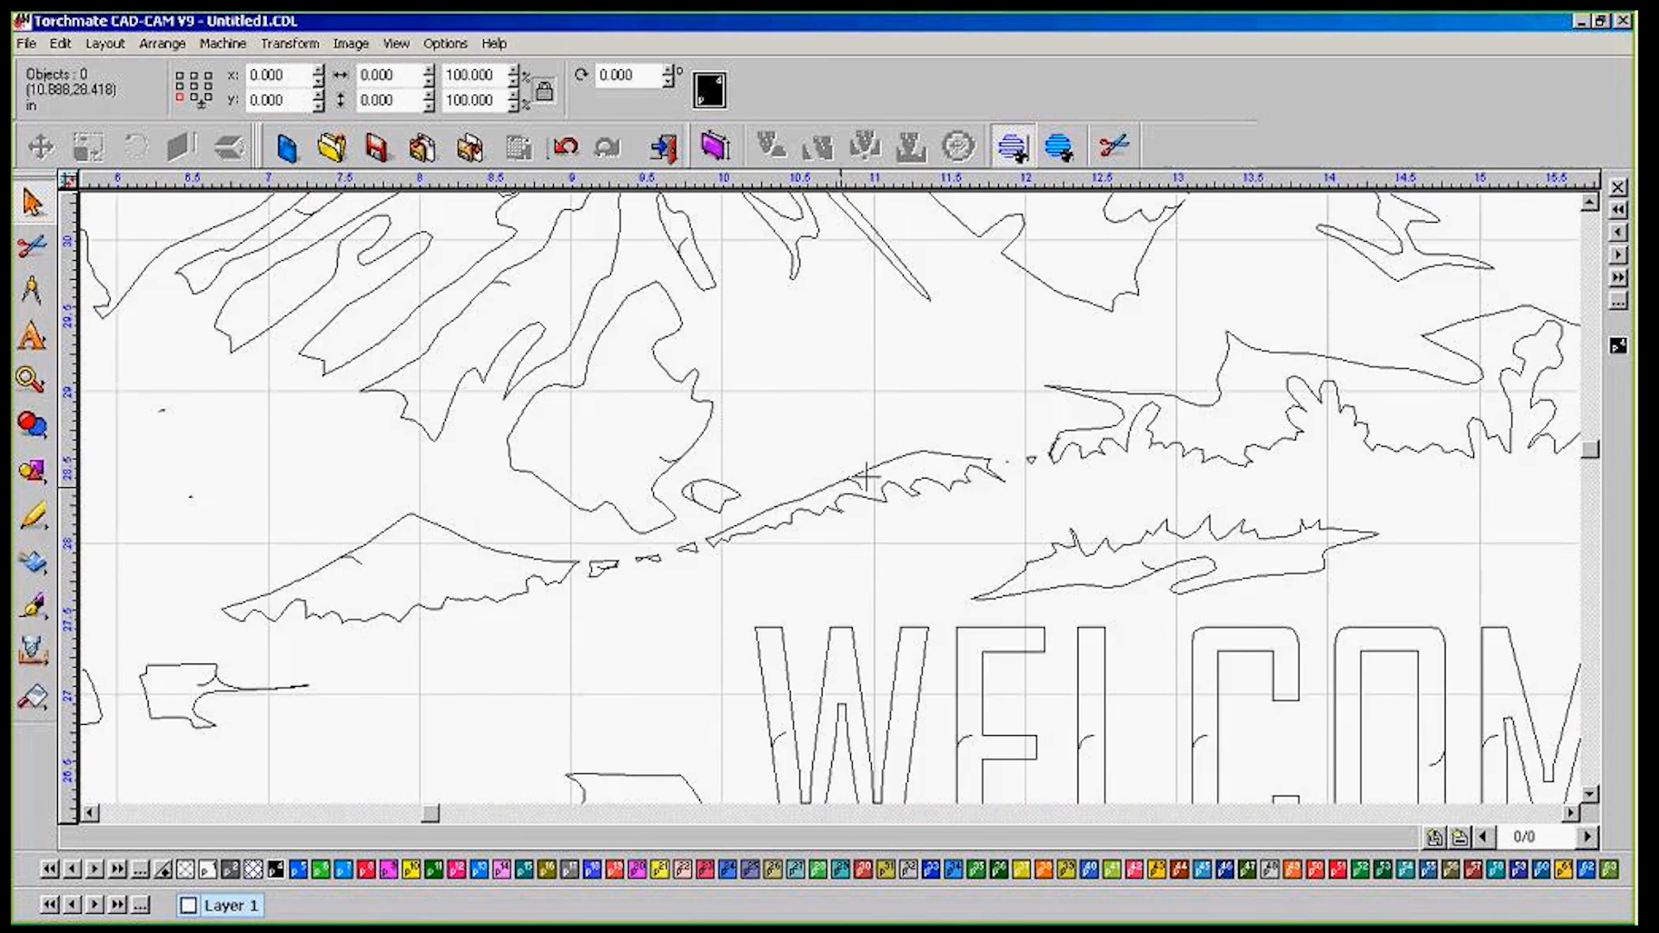
{"action": "scroll", "coordinate": [831, 500], "scroll_direction": "down", "scroll_amount": 1}
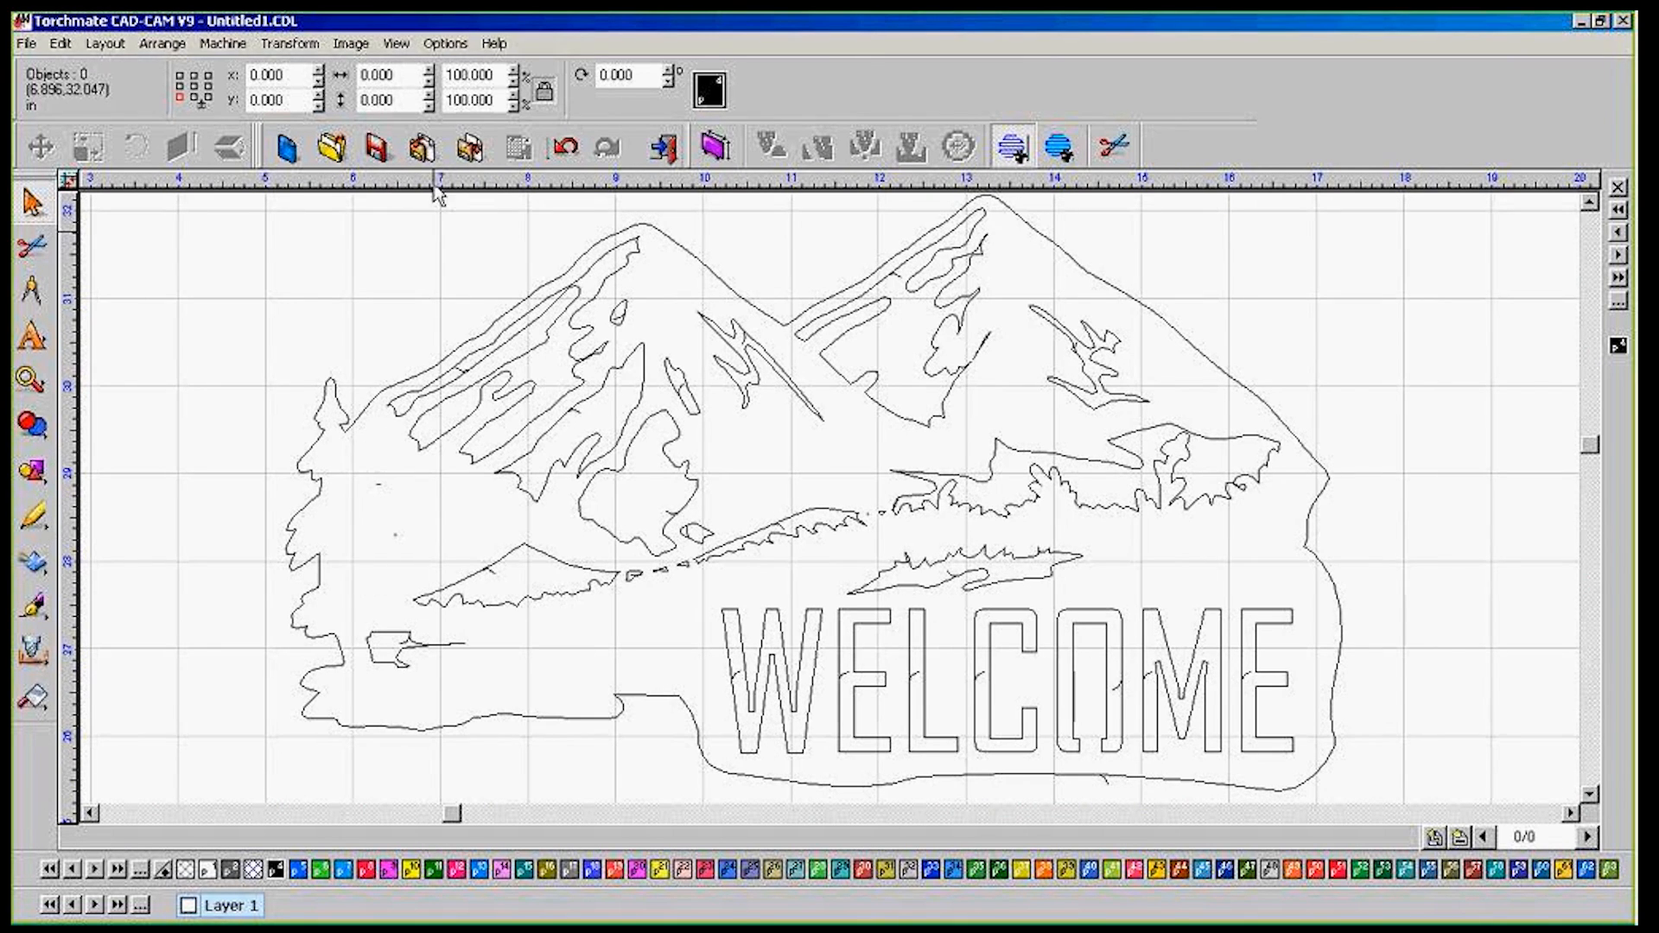
Compare the filled artwork with the tool-paths-only view around the thin jagged cutout beside the pine tree
{"action": "left_click", "coordinate": [1059, 147]}
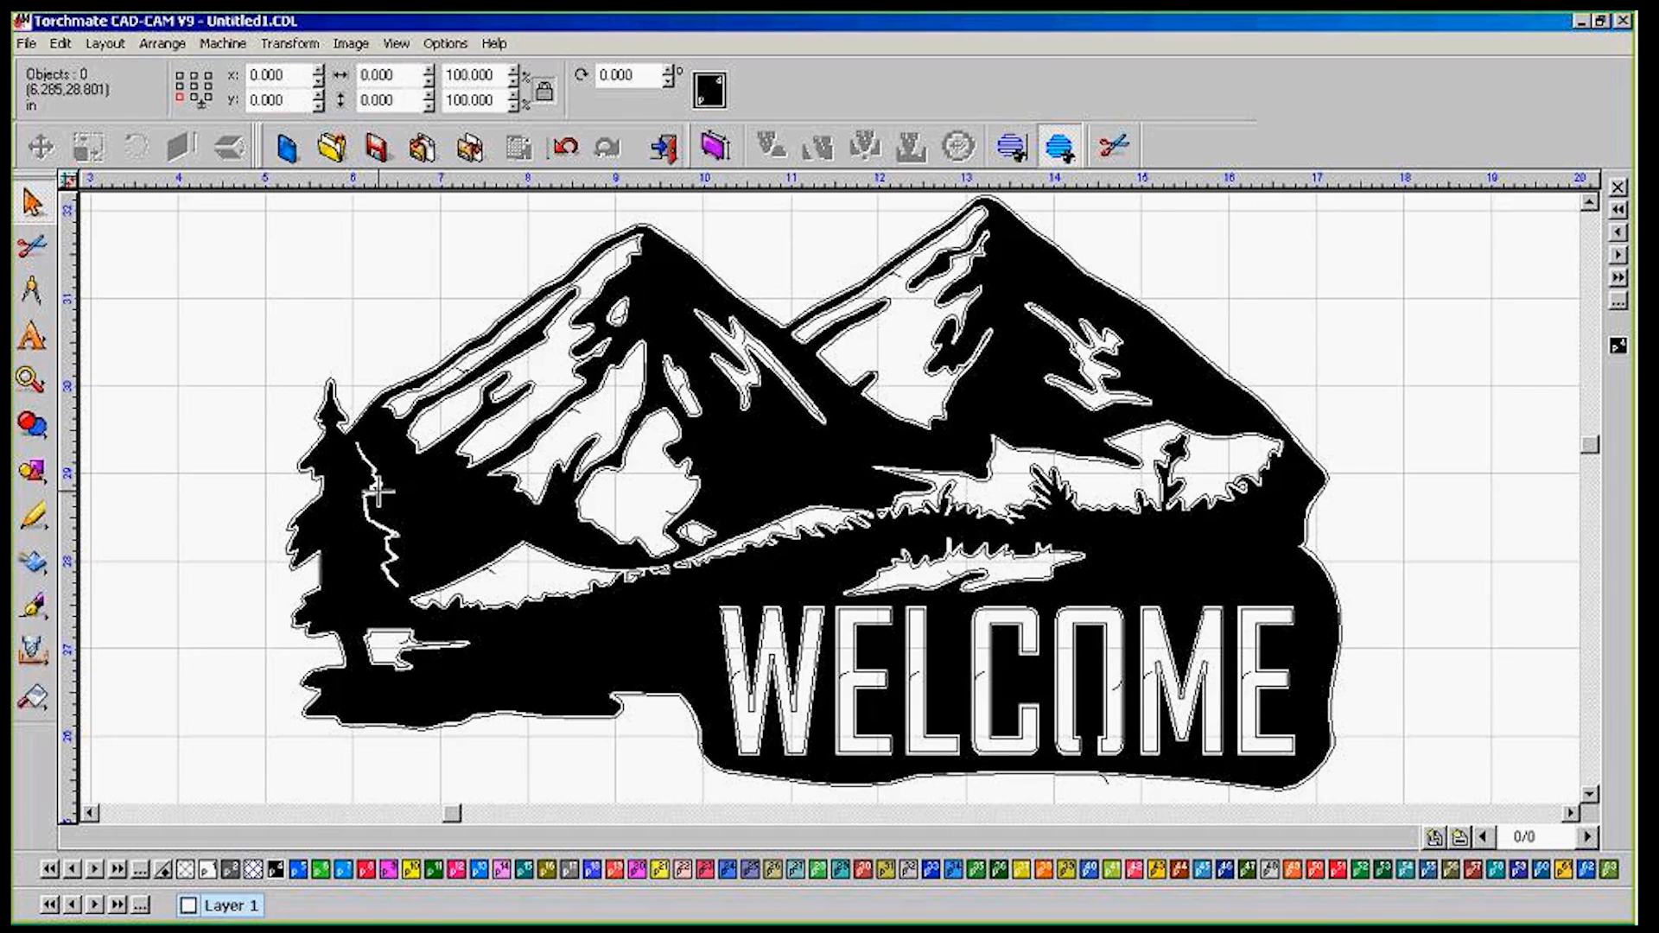
{"action": "scroll", "coordinate": [380, 483], "scroll_direction": "up", "scroll_amount": 2}
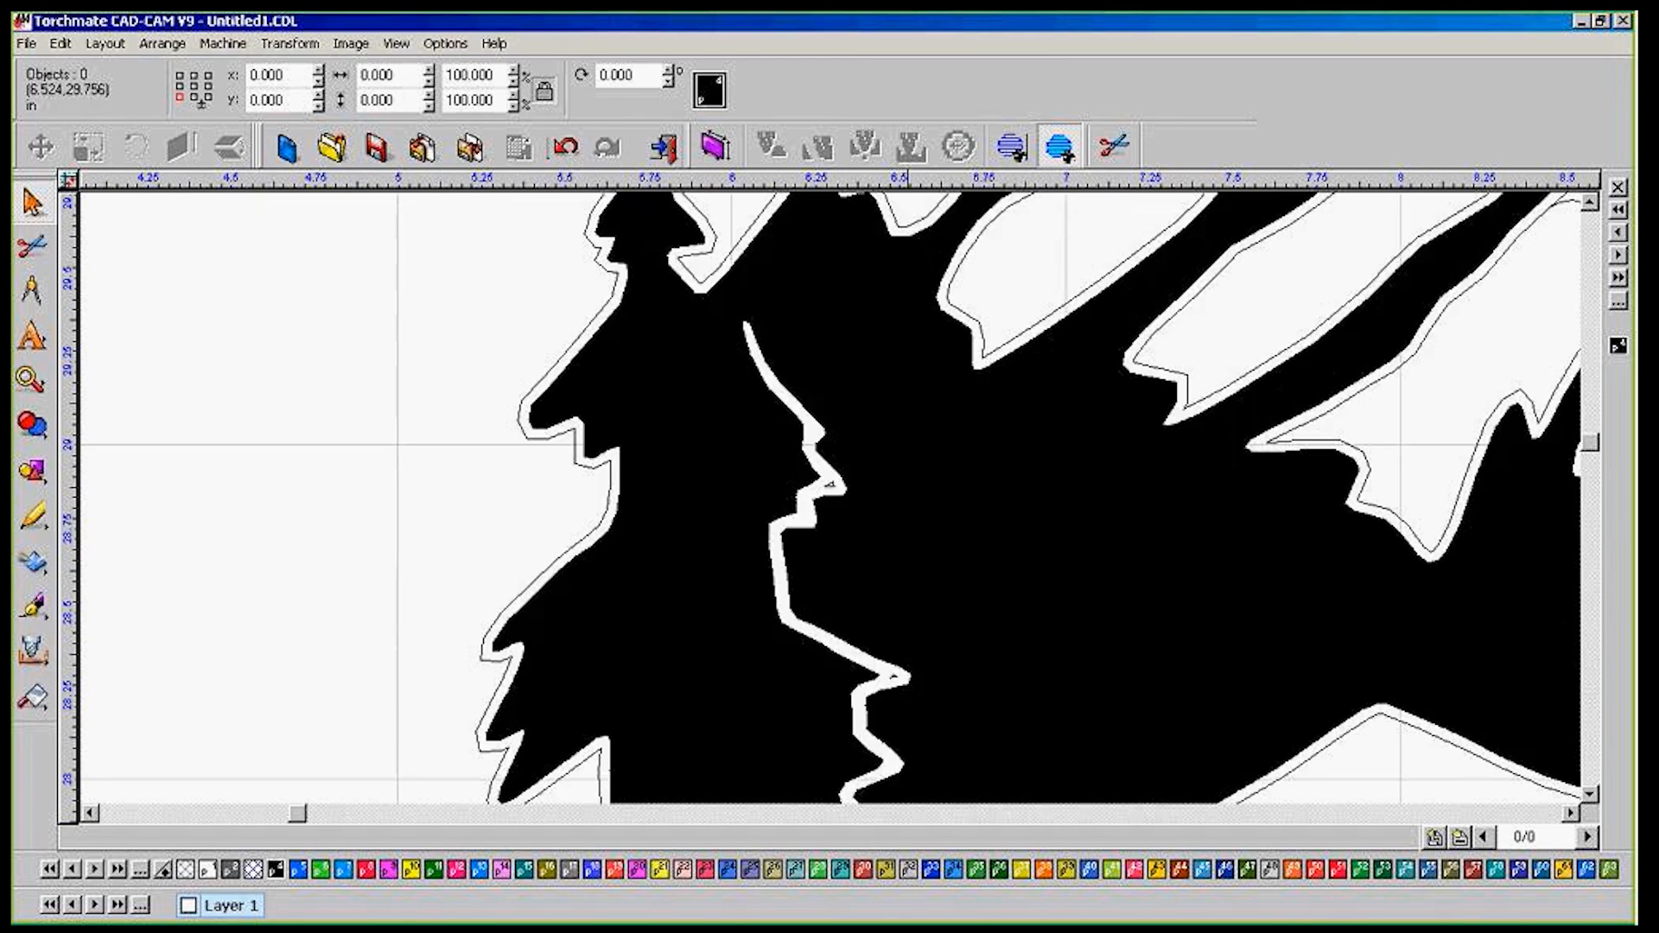
{"action": "left_click", "coordinate": [1011, 146]}
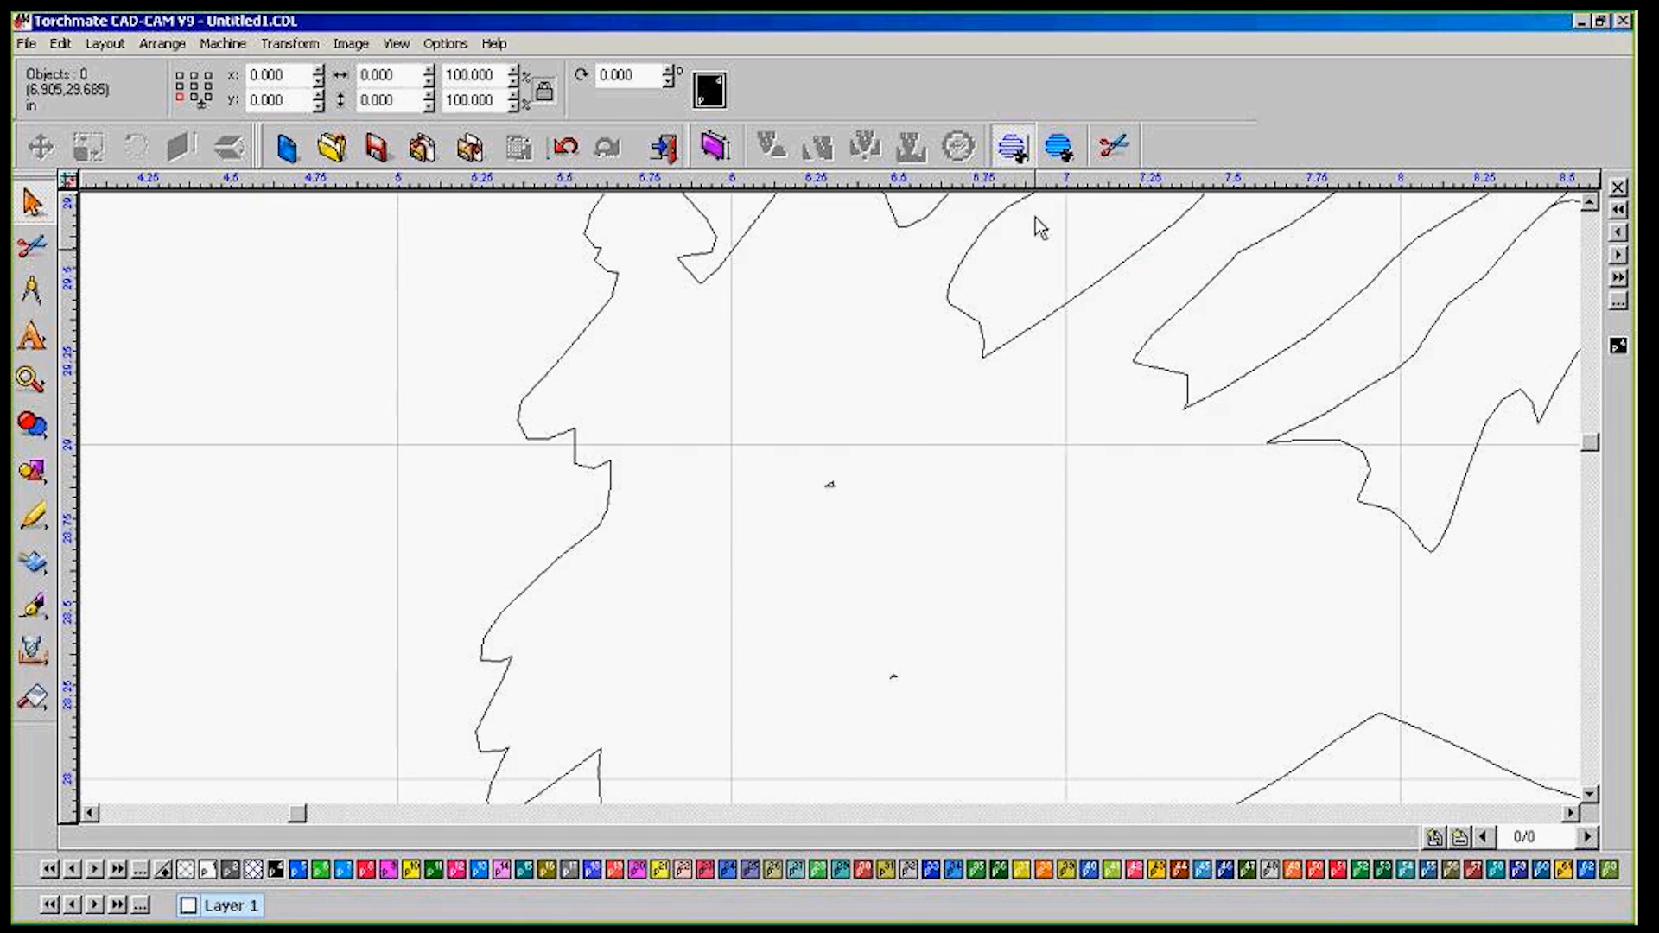
{"action": "left_click", "coordinate": [1058, 147]}
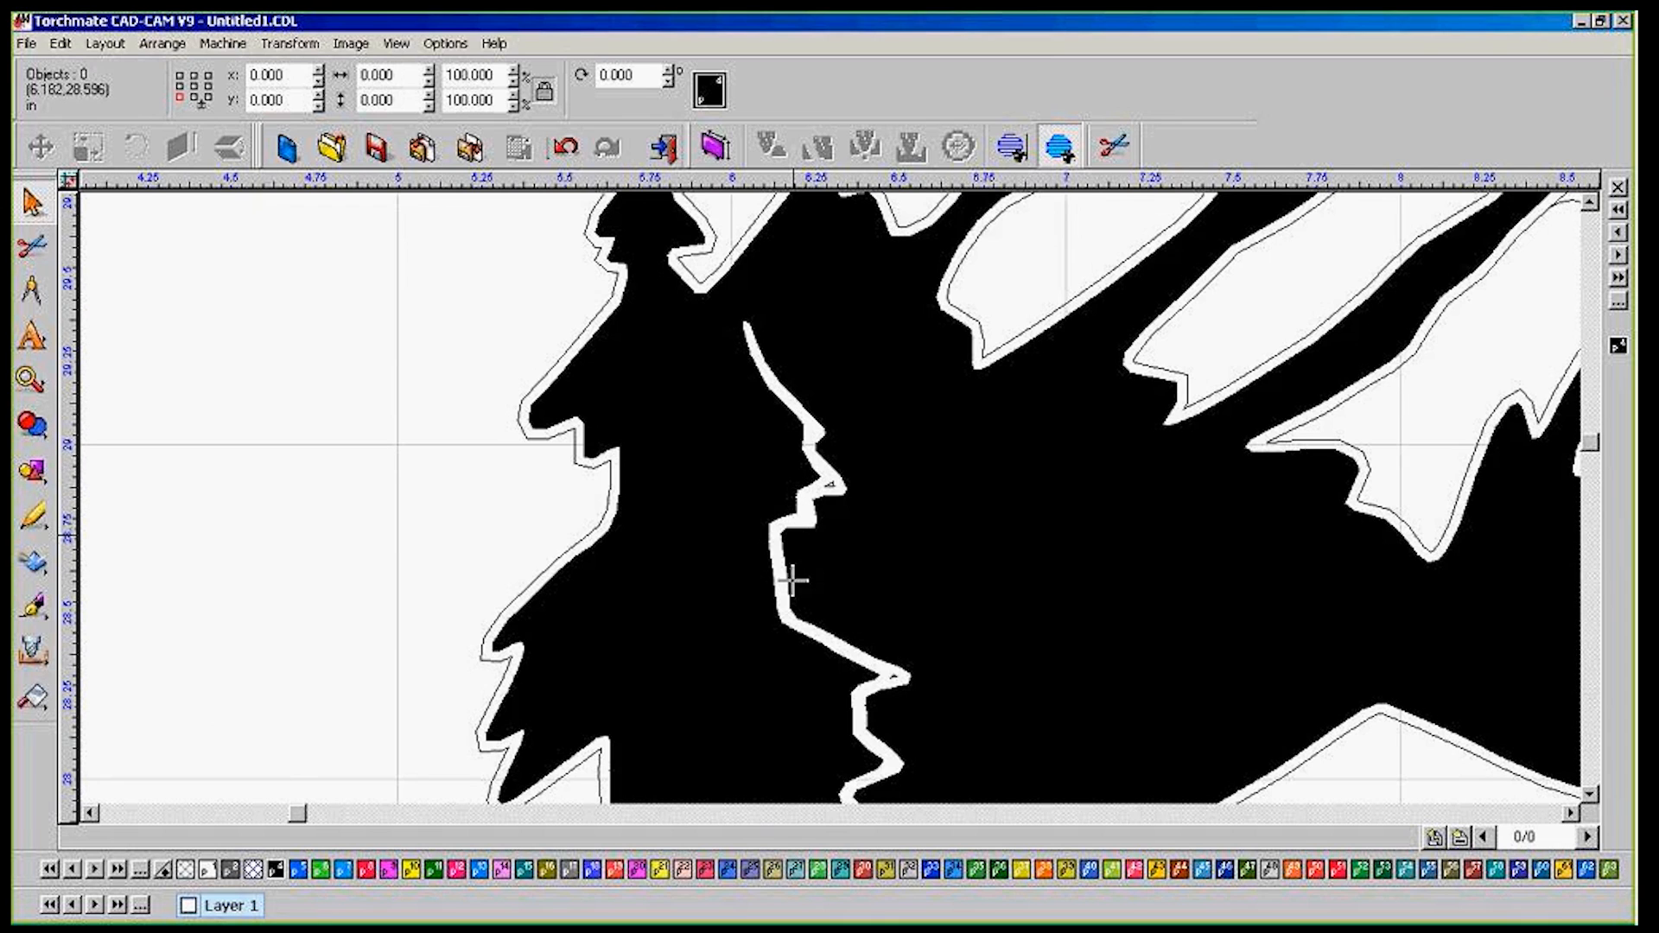
{"action": "scroll", "coordinate": [789, 574], "scroll_direction": "down", "scroll_amount": 2}
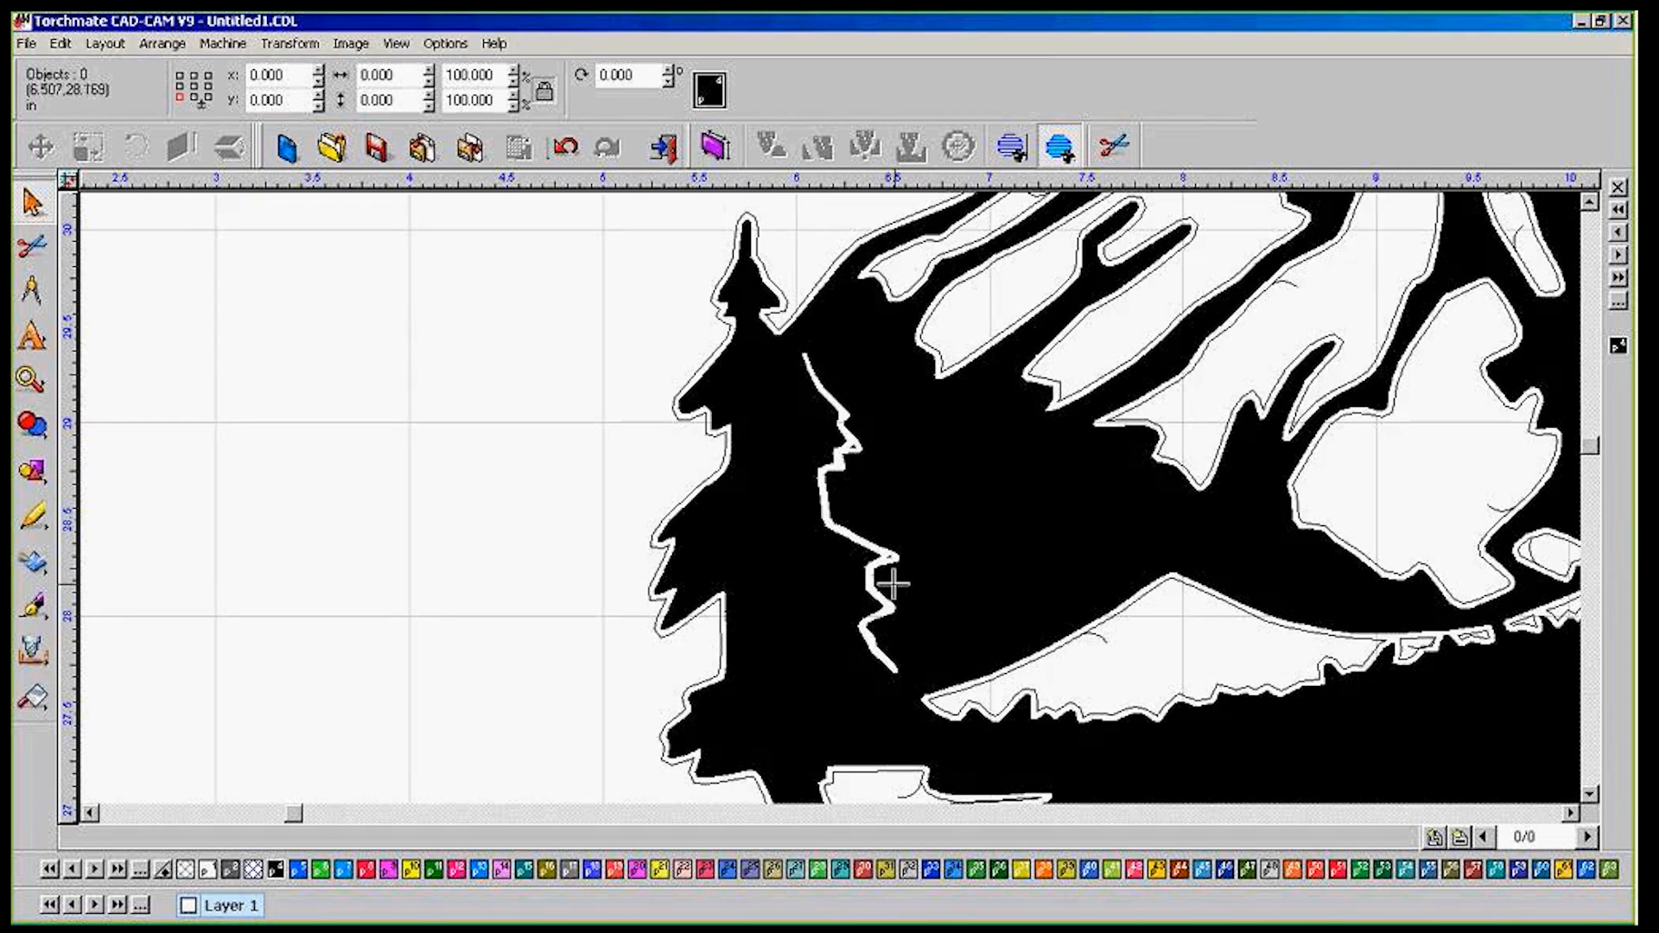
{"action": "scroll", "coordinate": [888, 553], "scroll_direction": "up", "scroll_amount": 7}
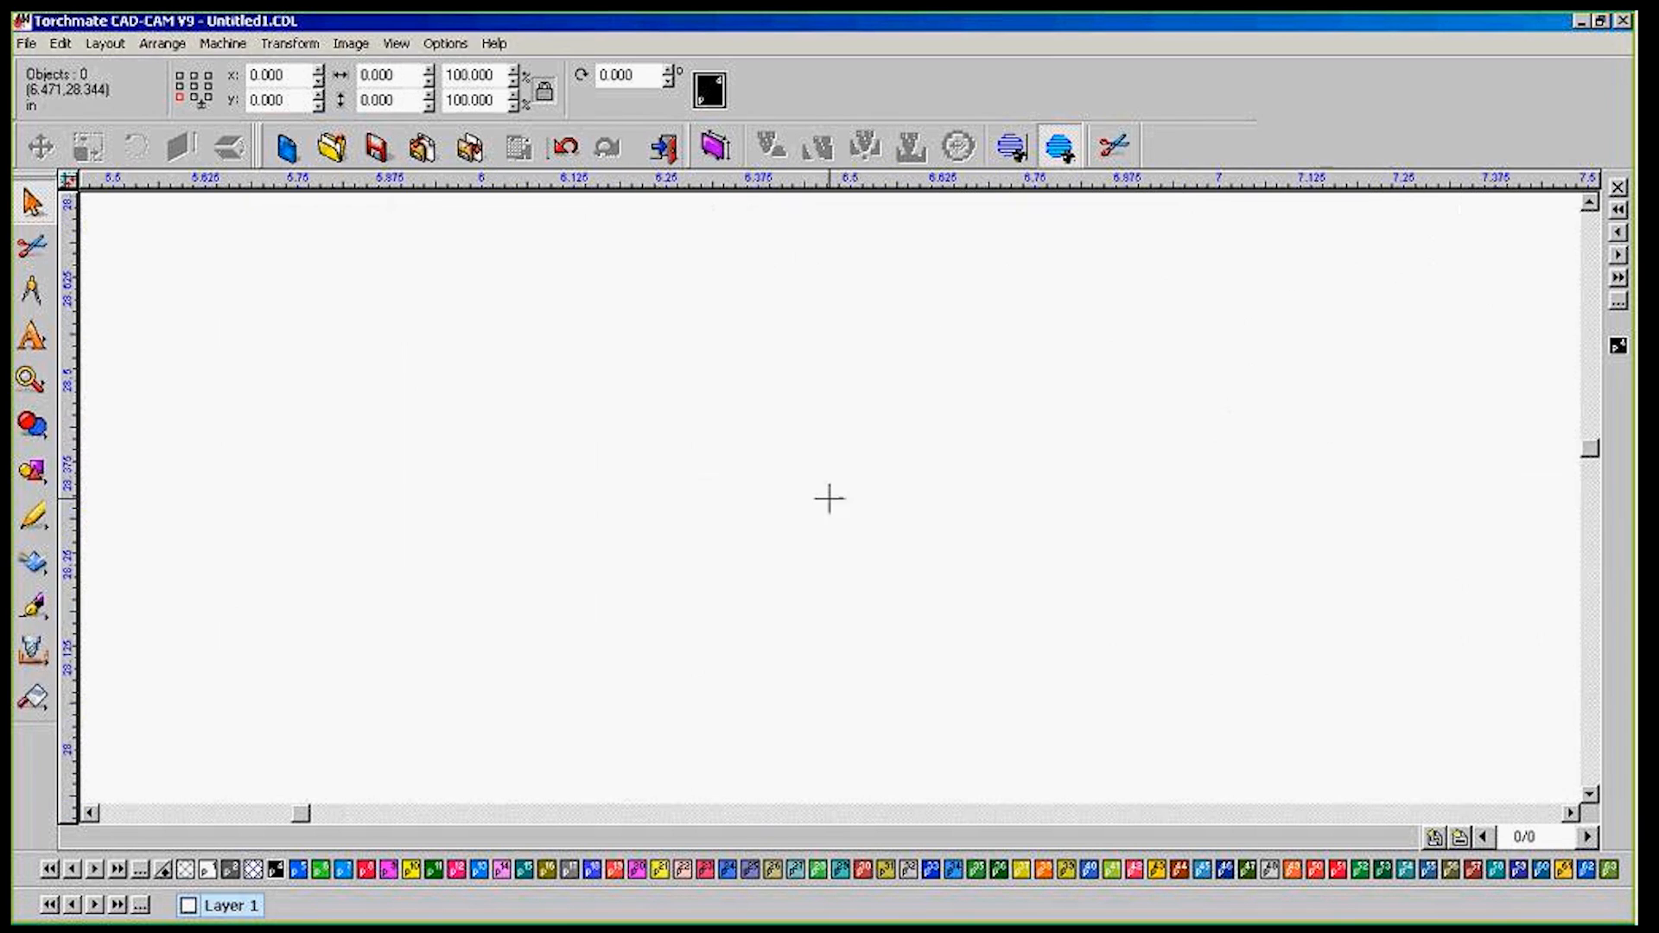
{"action": "left_click", "coordinate": [1013, 149]}
{"action": "scroll", "coordinate": [821, 519], "scroll_direction": "down", "scroll_amount": 4}
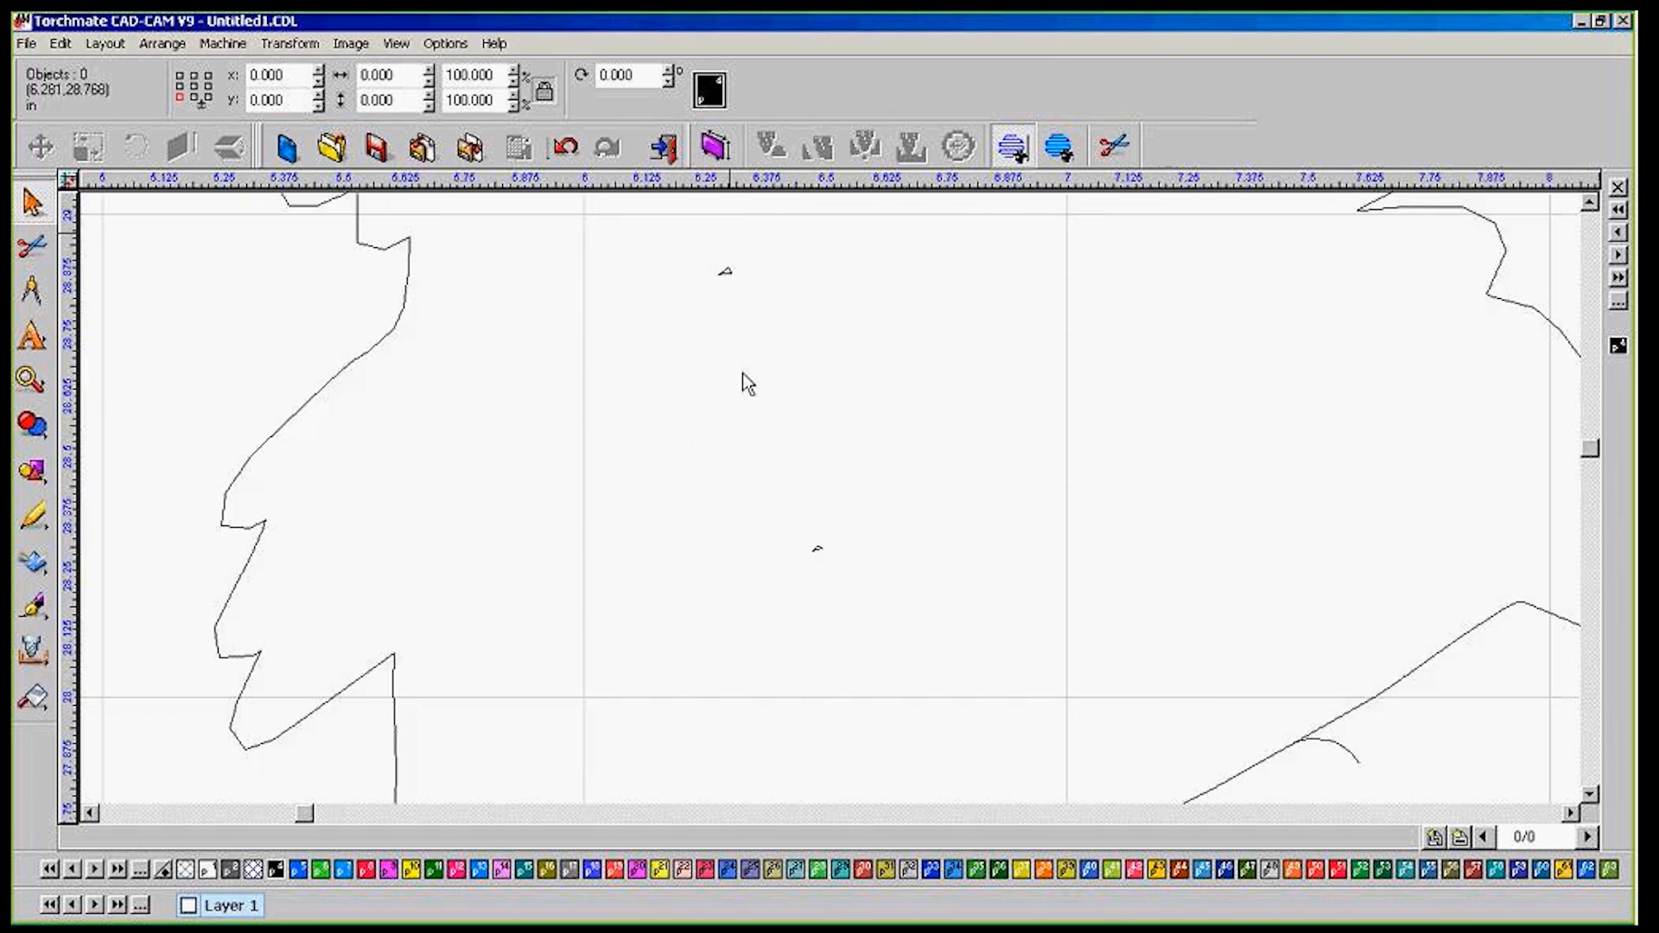
{"action": "scroll", "coordinate": [744, 378], "scroll_direction": "down", "scroll_amount": 5}
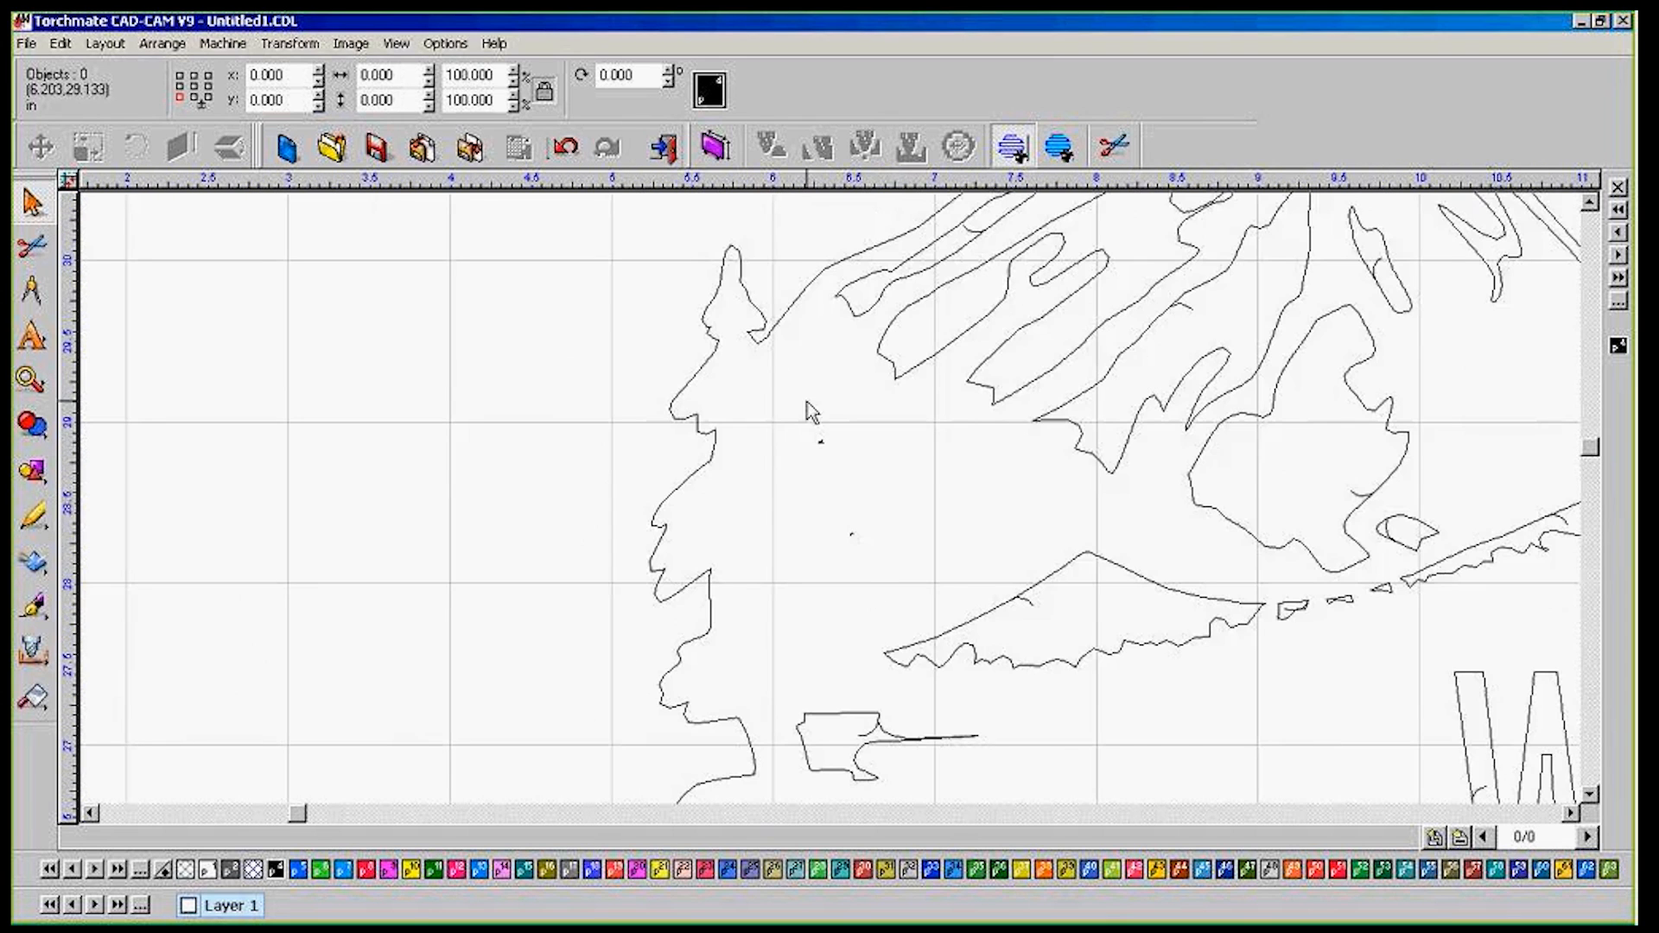
Undo the male tool path and turn off the tool-paths-only view so the filled sign artwork is displayed
{"action": "scroll", "coordinate": [812, 413], "scroll_direction": "down", "scroll_amount": 4}
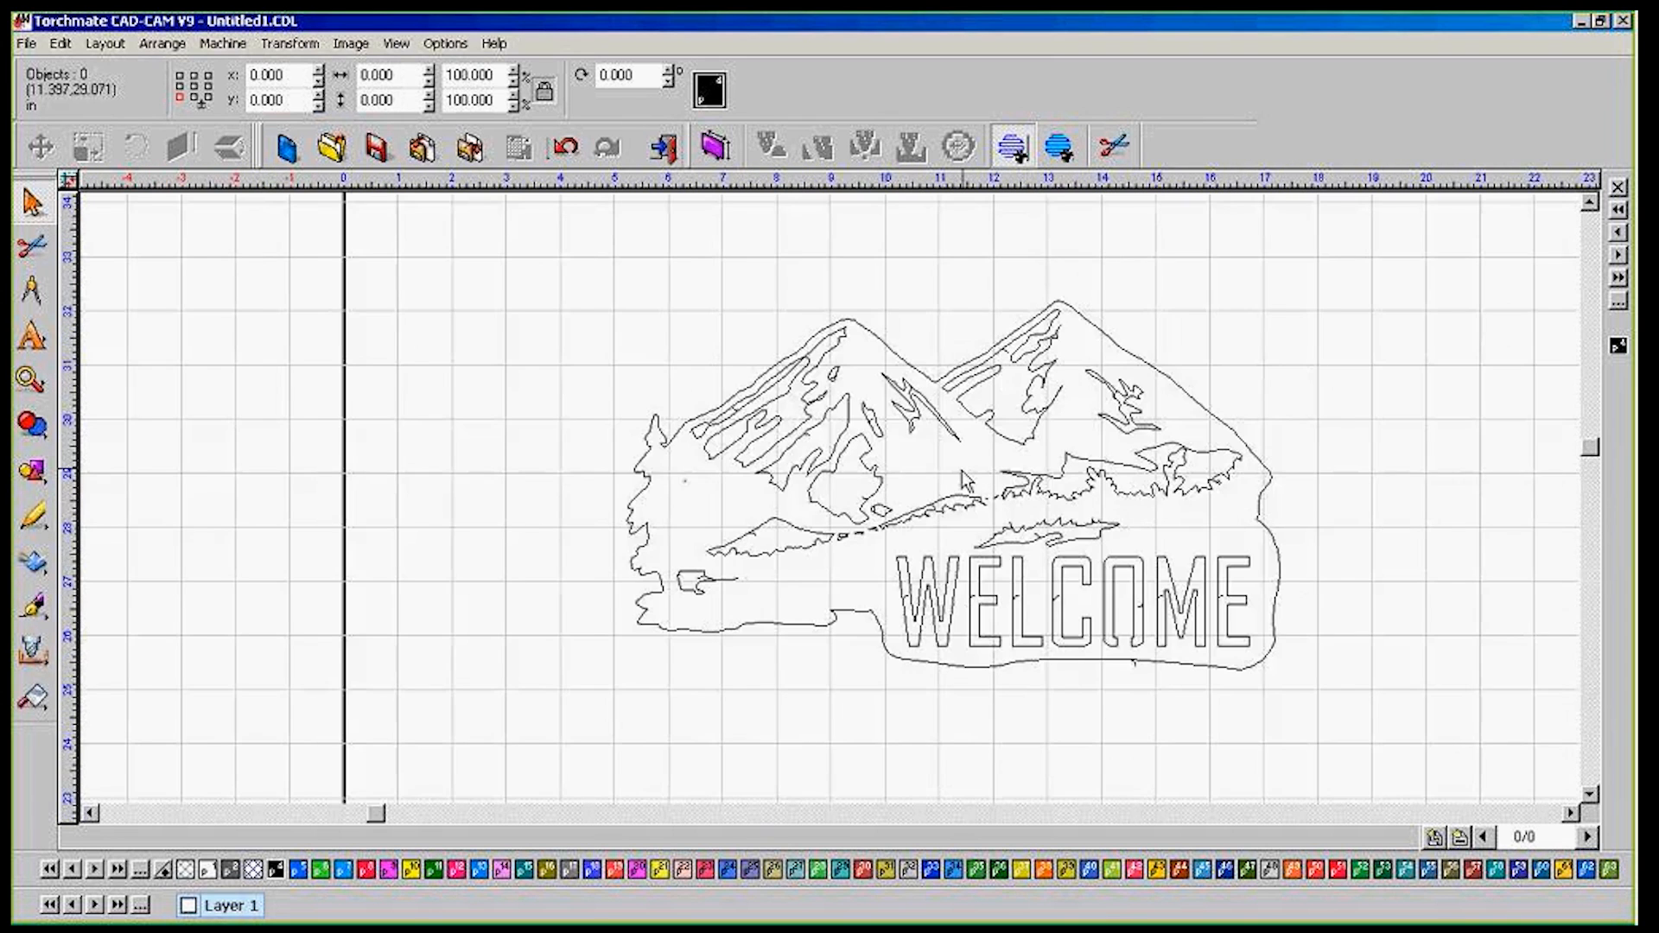
{"action": "scroll", "coordinate": [961, 470], "scroll_direction": "up", "scroll_amount": 1}
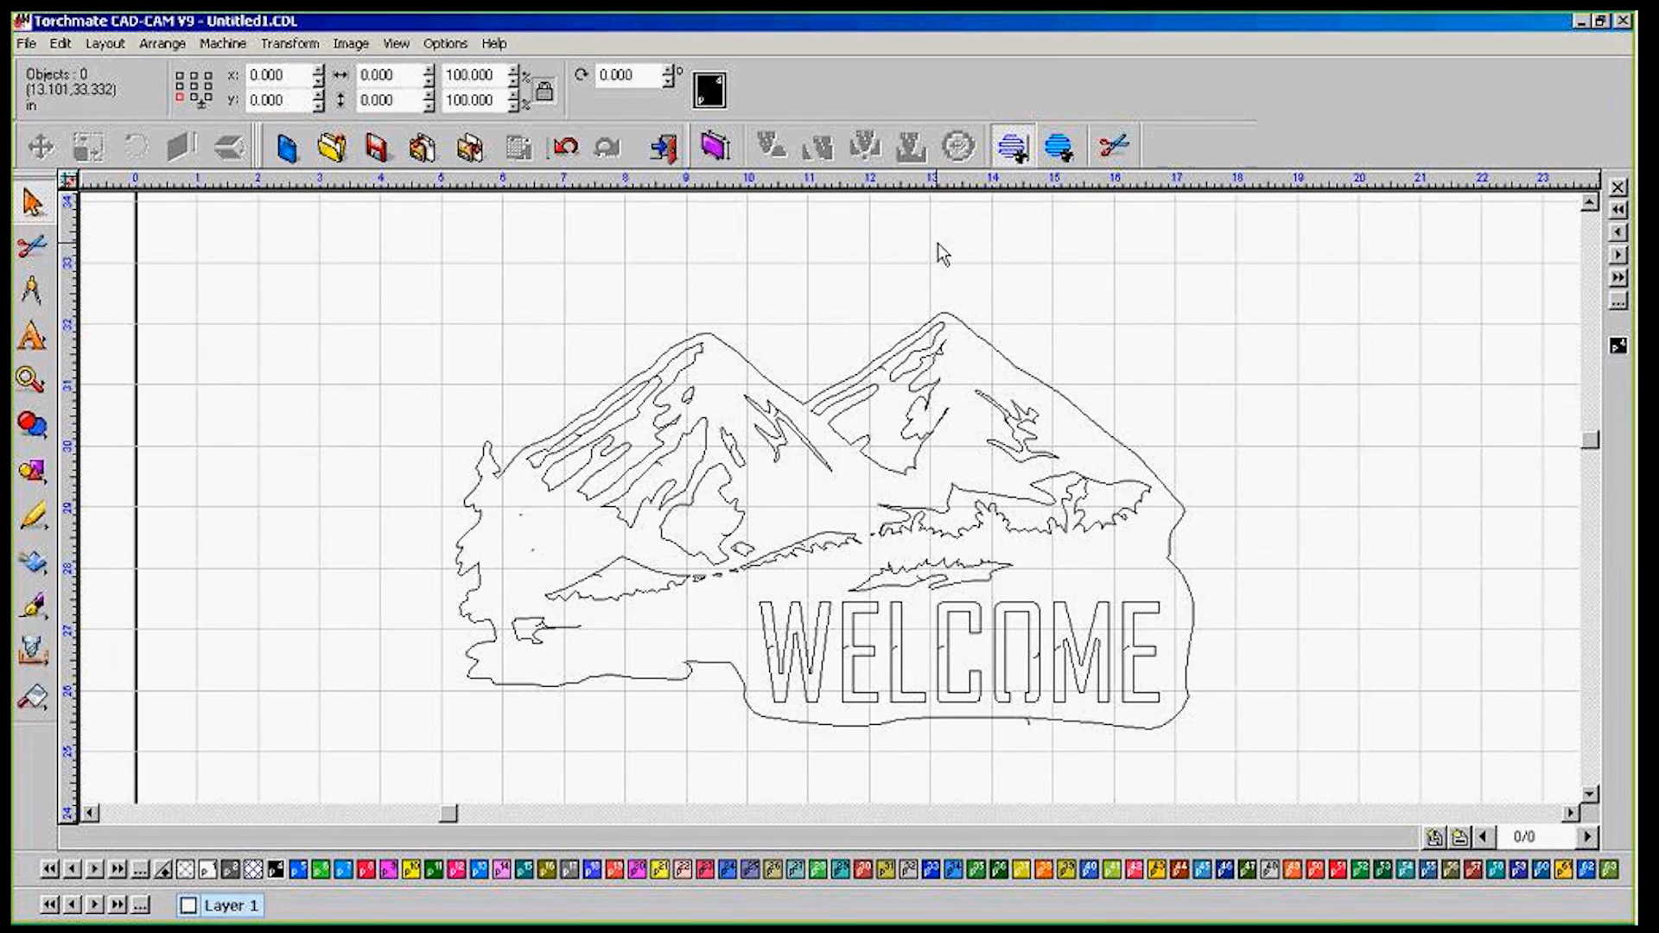
{"action": "key", "text": "ctrl+a"}
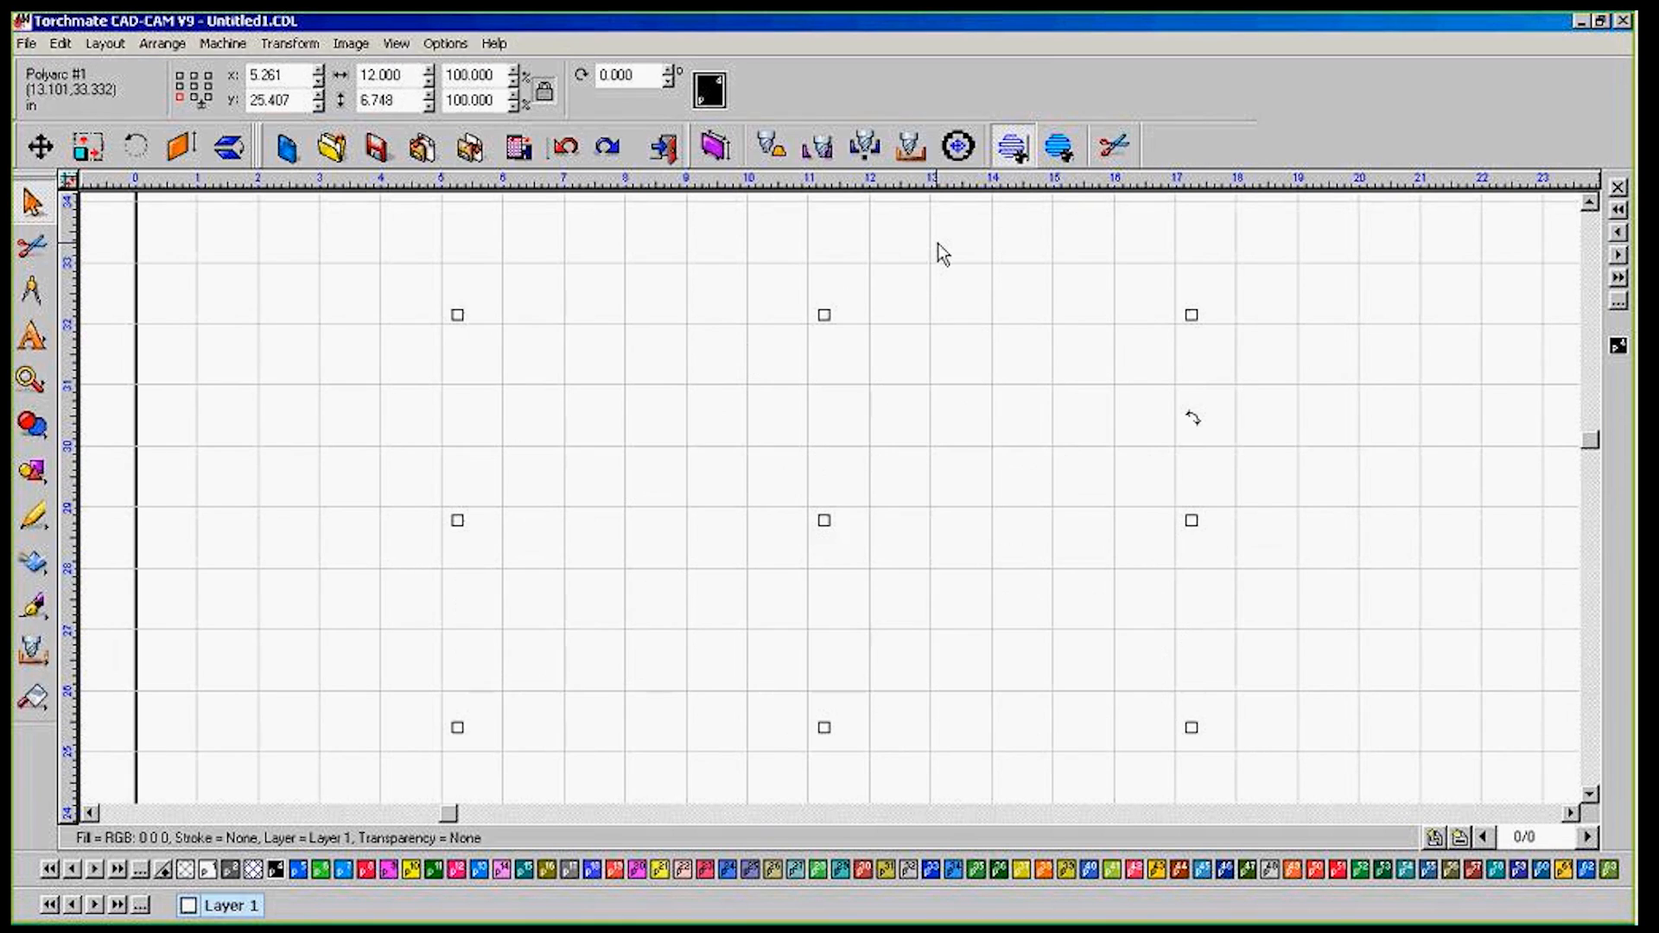
{"action": "left_click", "coordinate": [403, 44]}
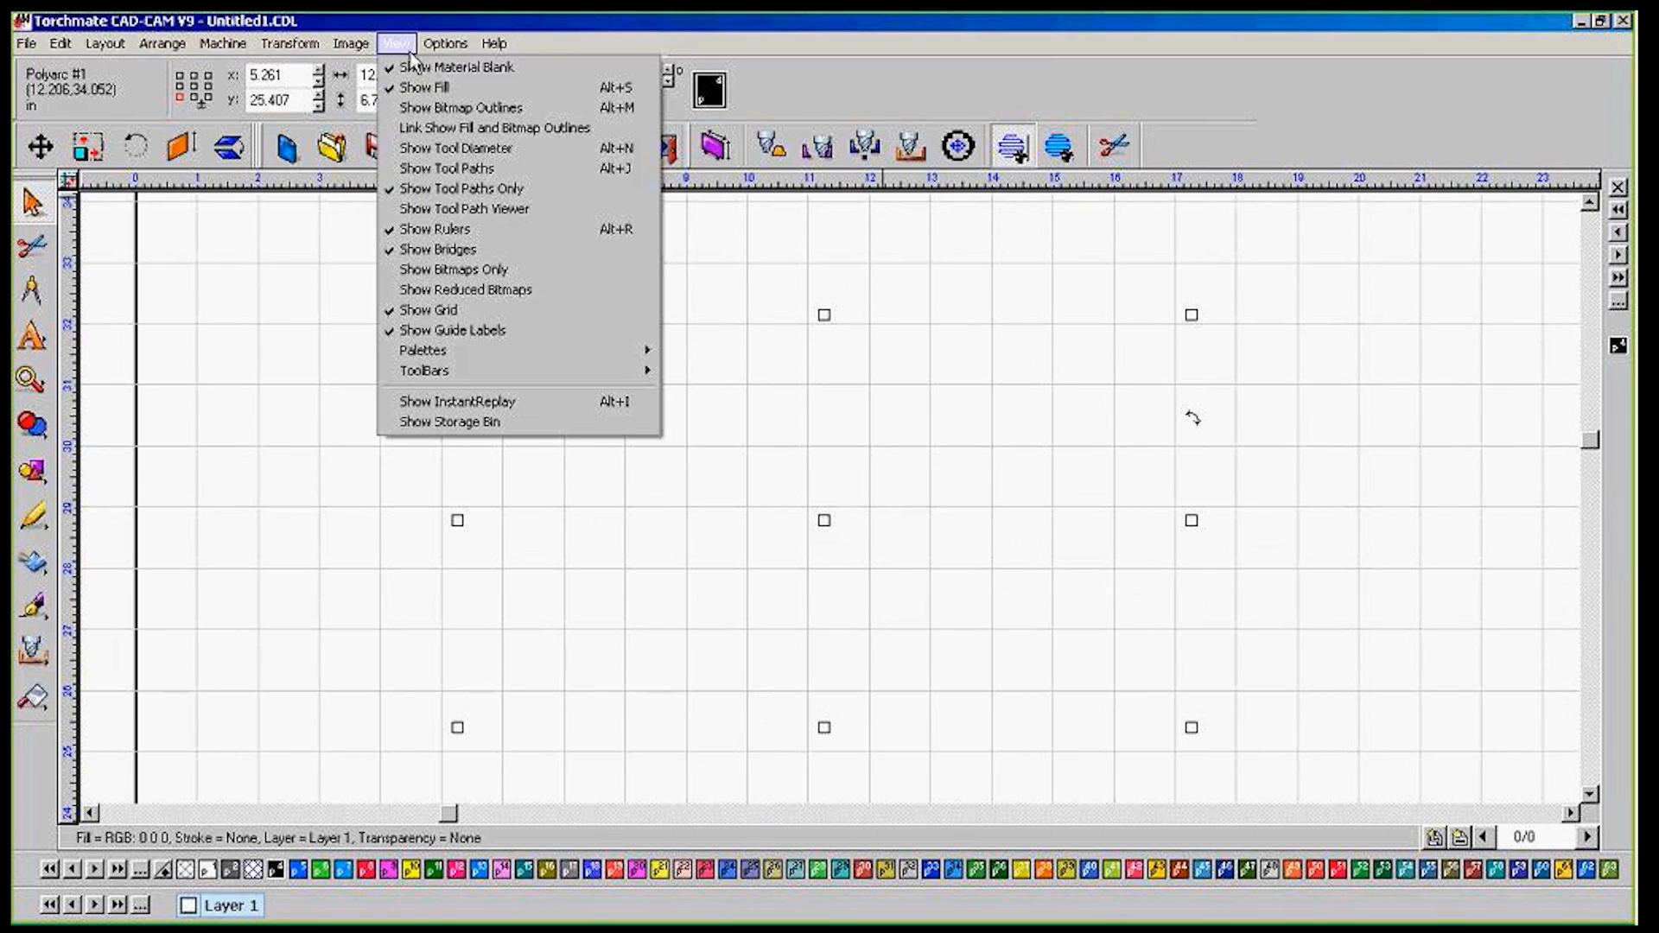
{"action": "left_click", "coordinate": [442, 189]}
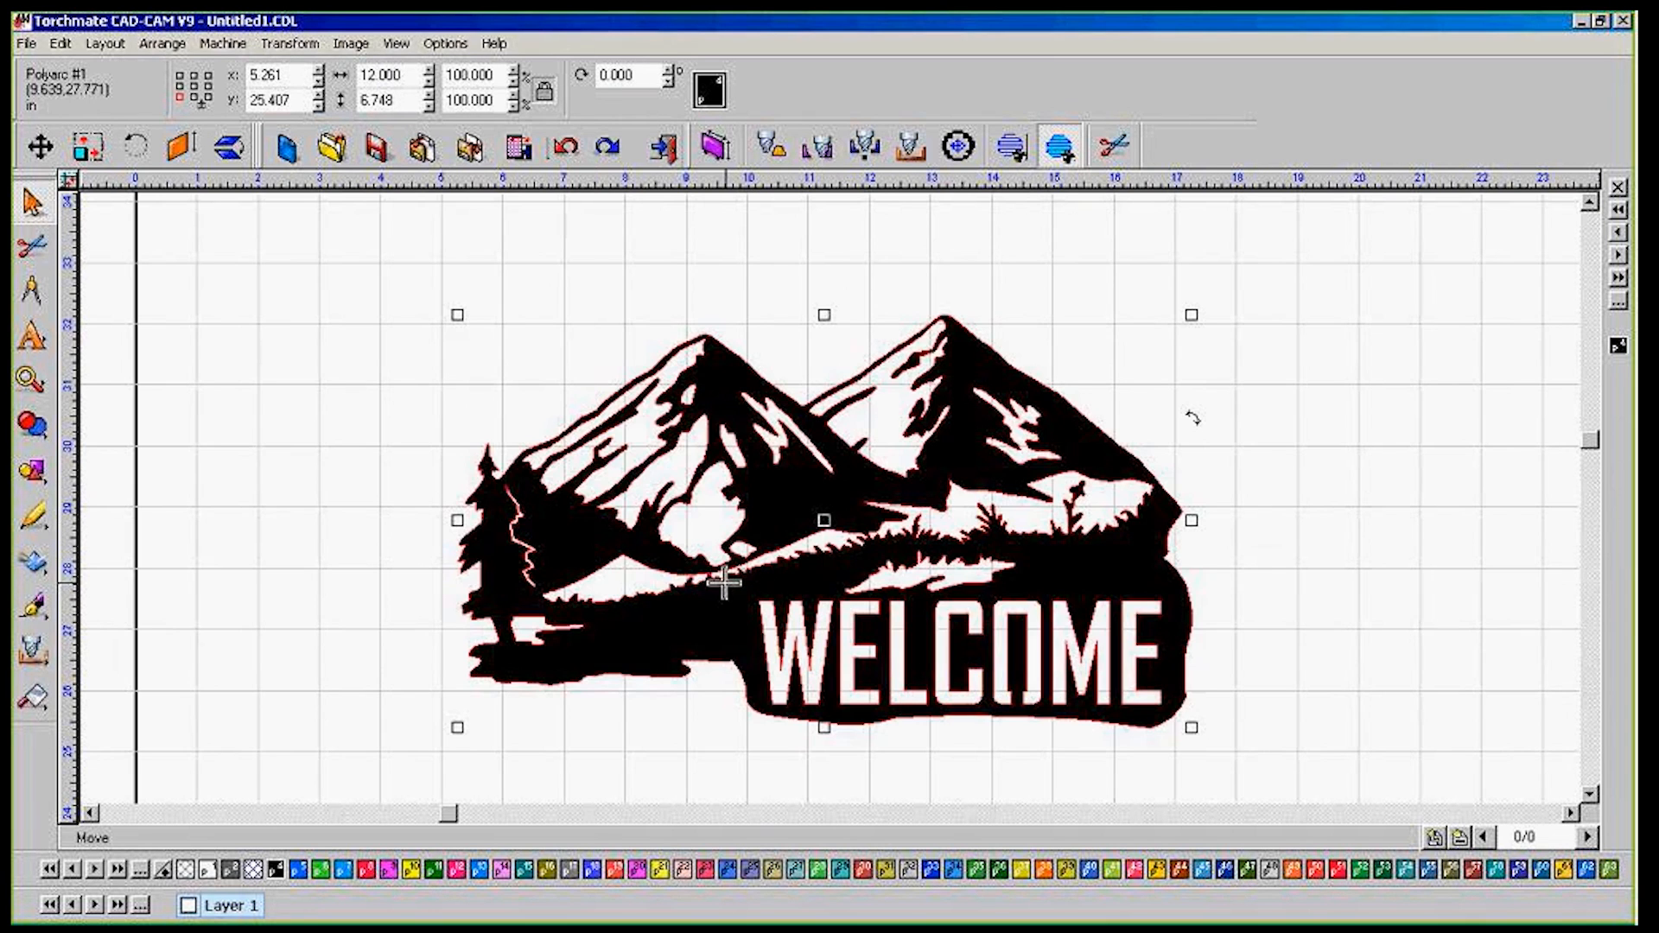
Break the sign's path apart and make one path from everything except the thin jagged cutout beside the pine tree
{"action": "scroll", "coordinate": [726, 581], "scroll_direction": "up", "scroll_amount": 4}
{"action": "scroll", "coordinate": [832, 497], "scroll_direction": "down", "scroll_amount": 4}
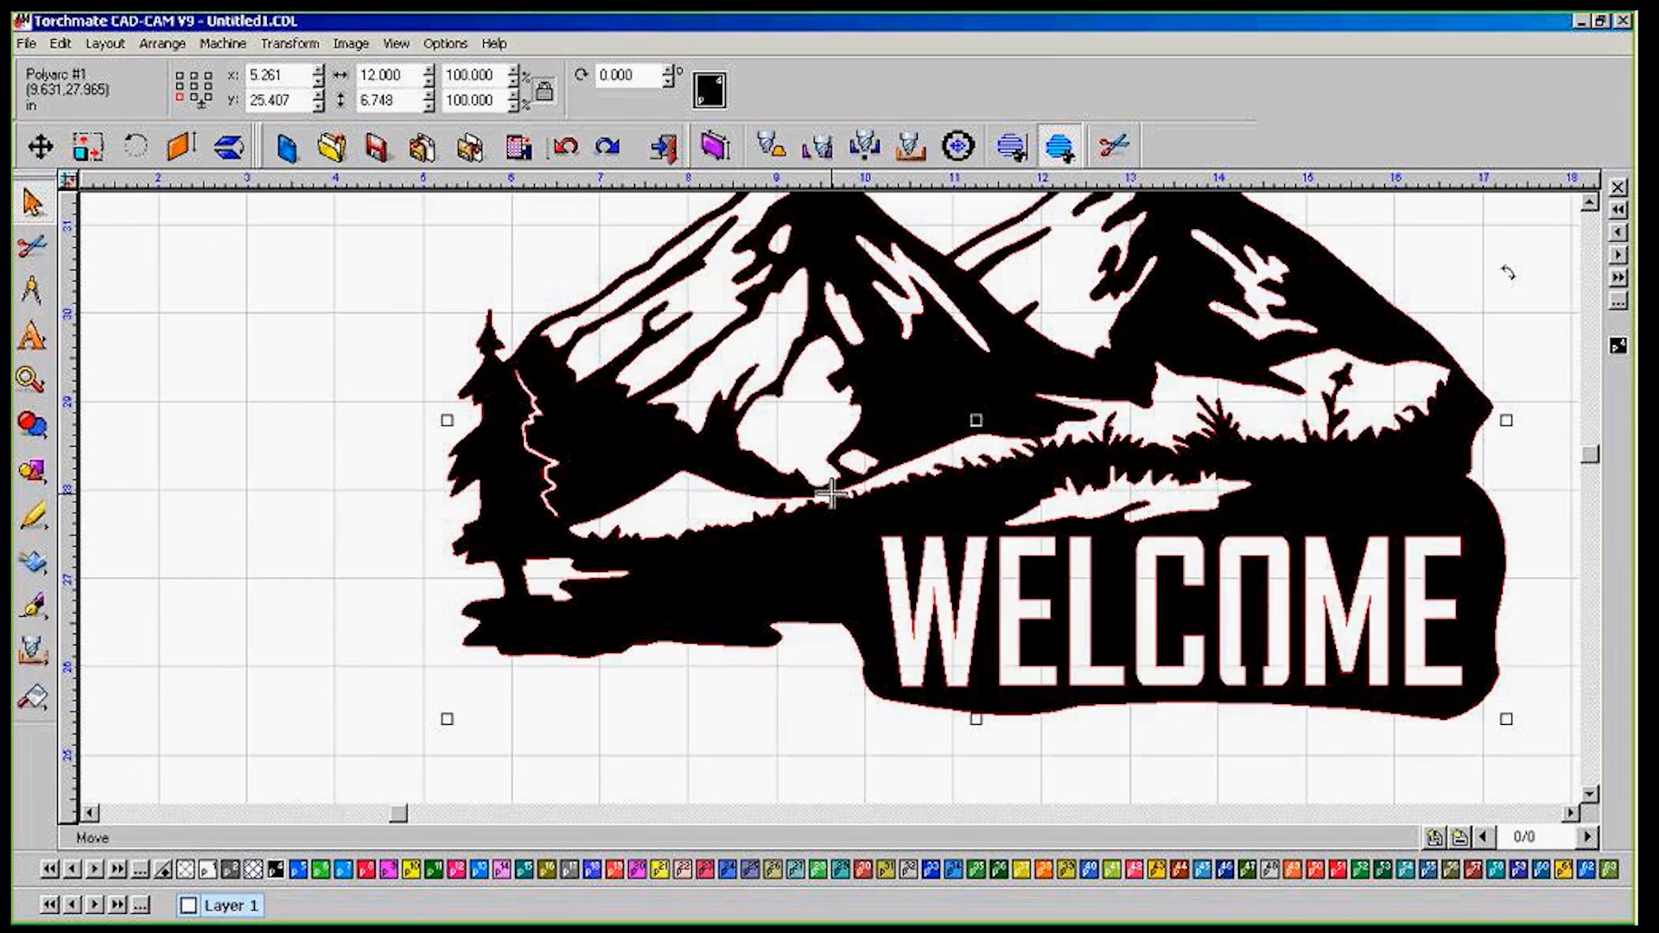
{"action": "key", "text": "ctrl+b"}
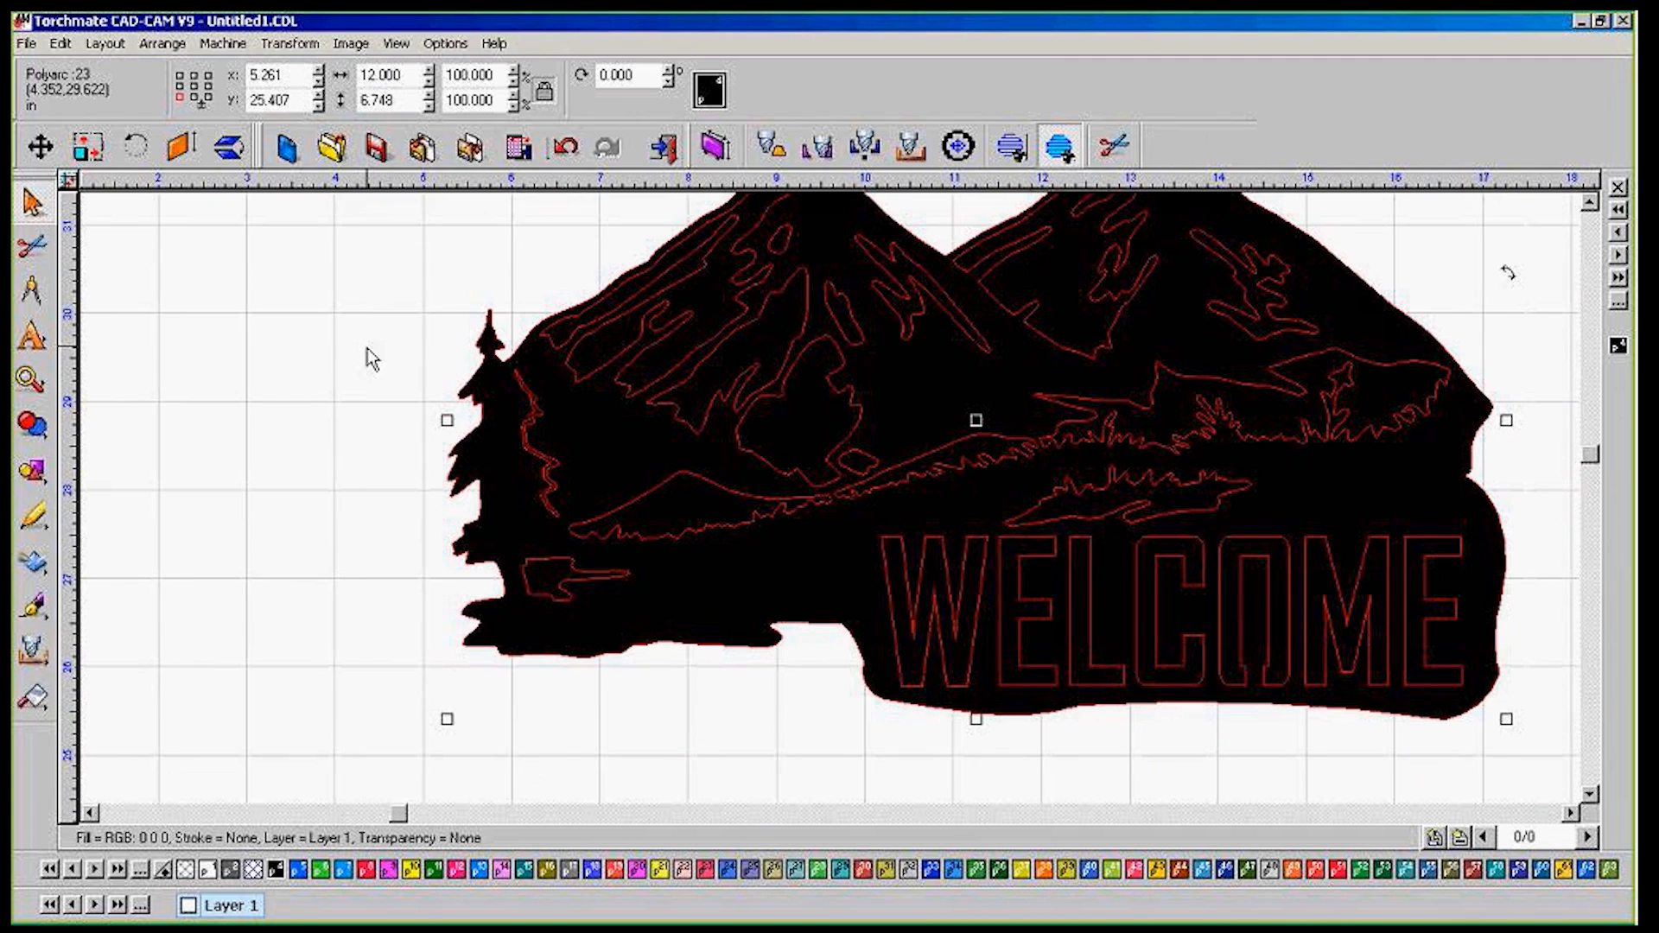
{"action": "left_click", "coordinate": [544, 458]}
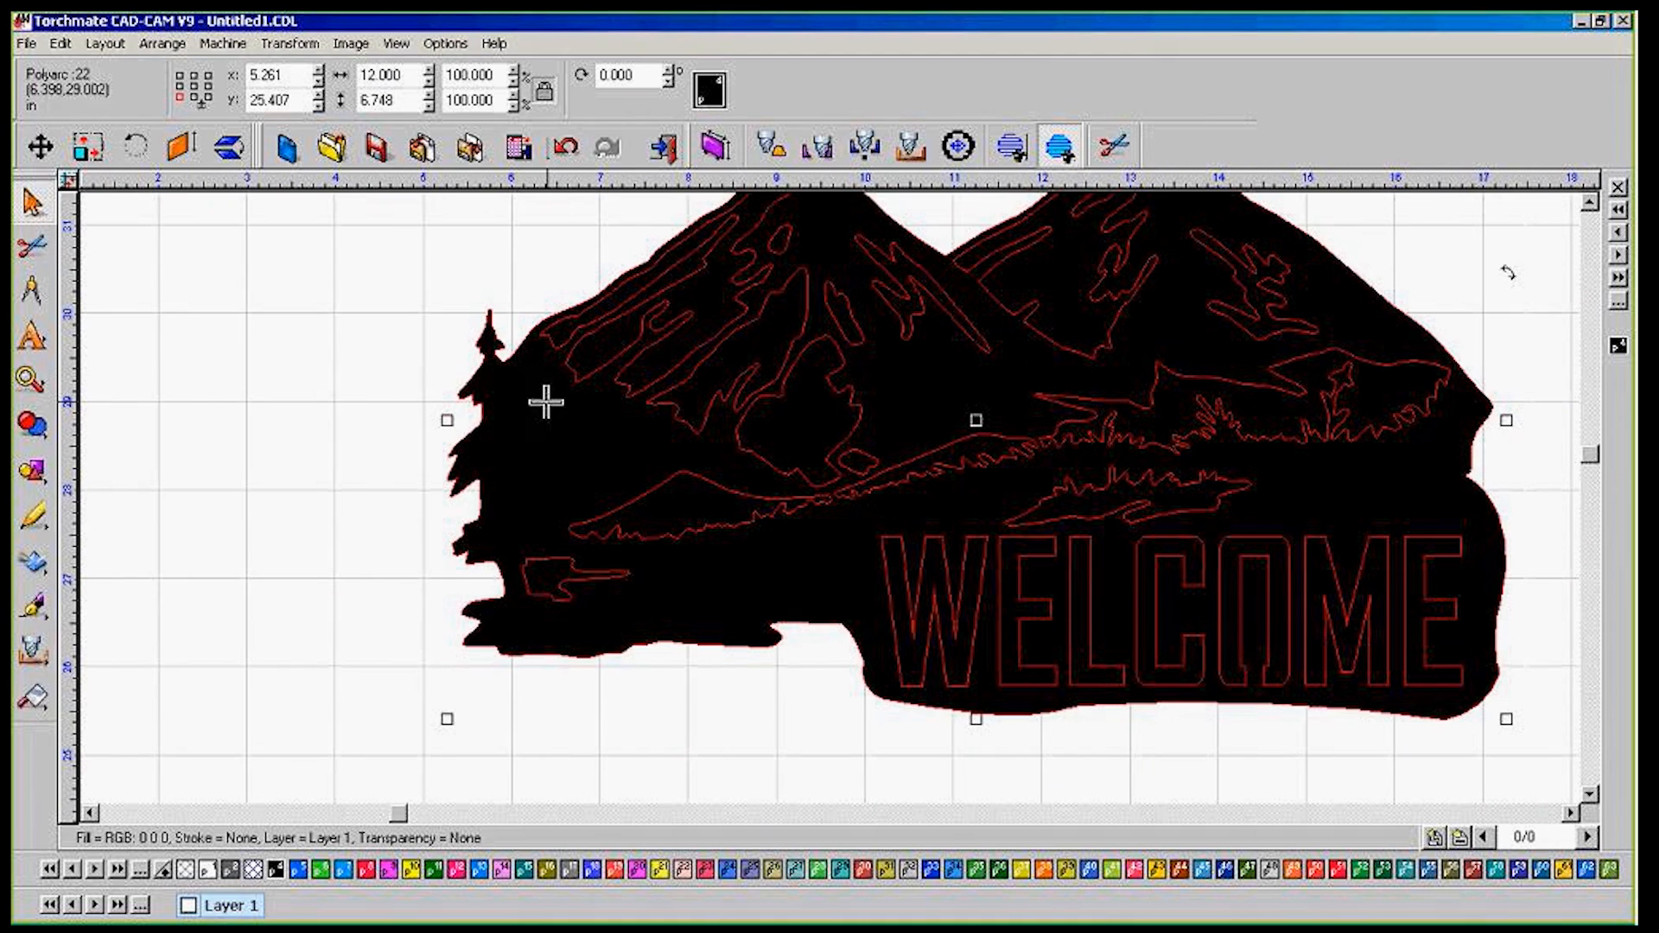
{"action": "key", "text": "F9"}
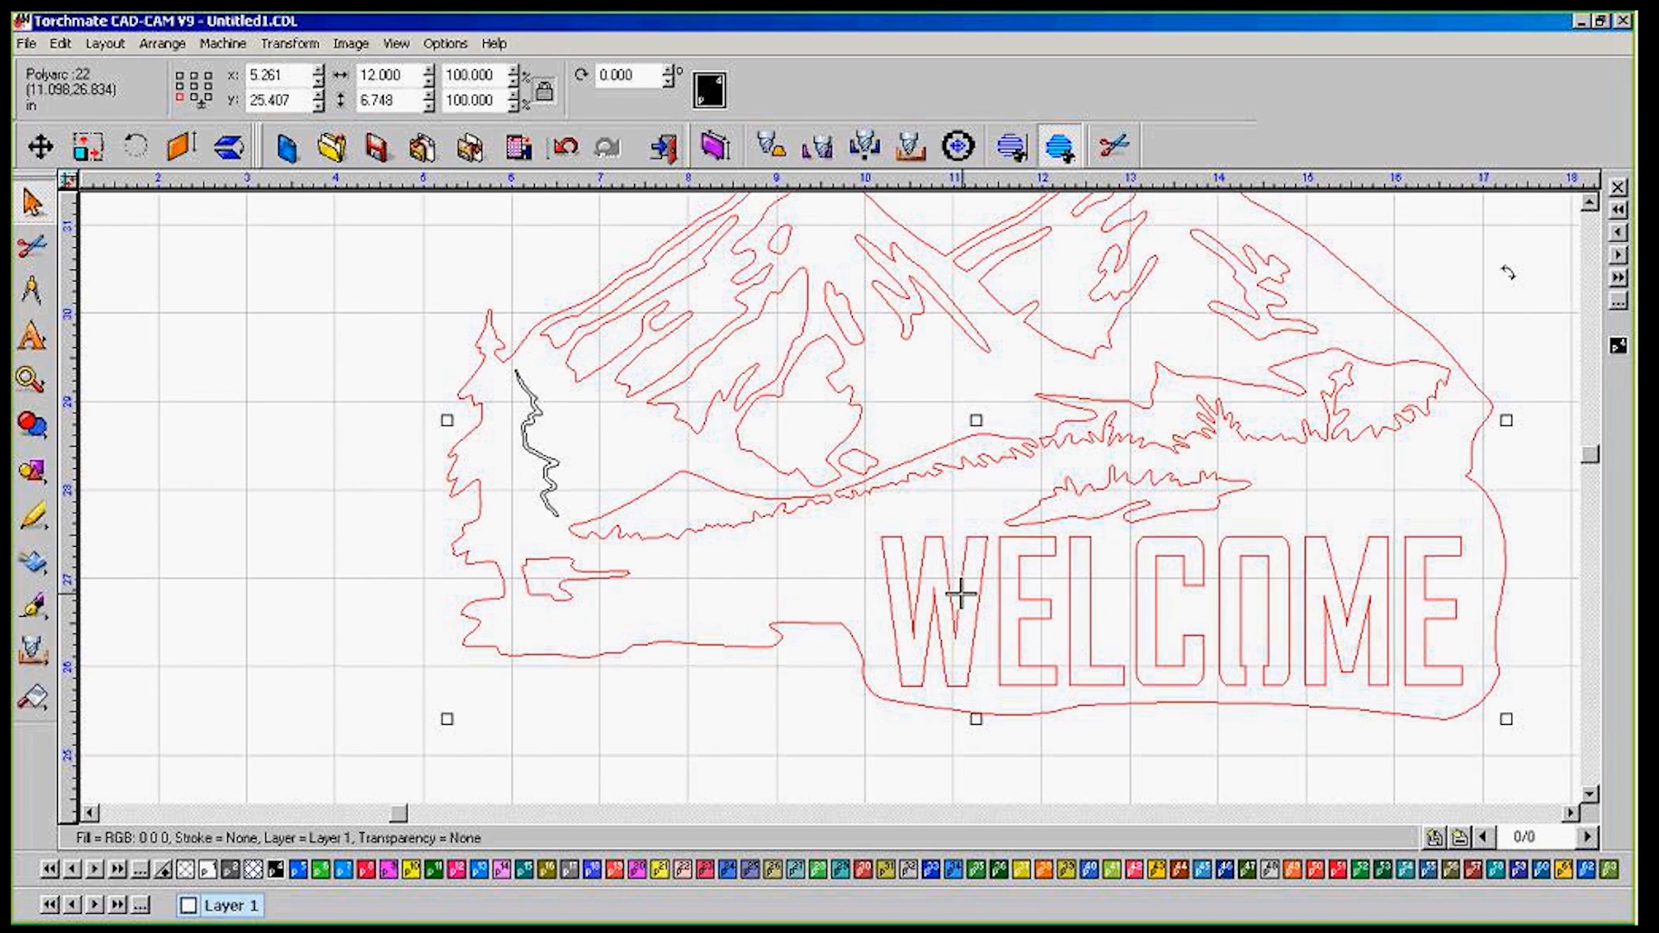
{"action": "left_click", "coordinate": [167, 44]}
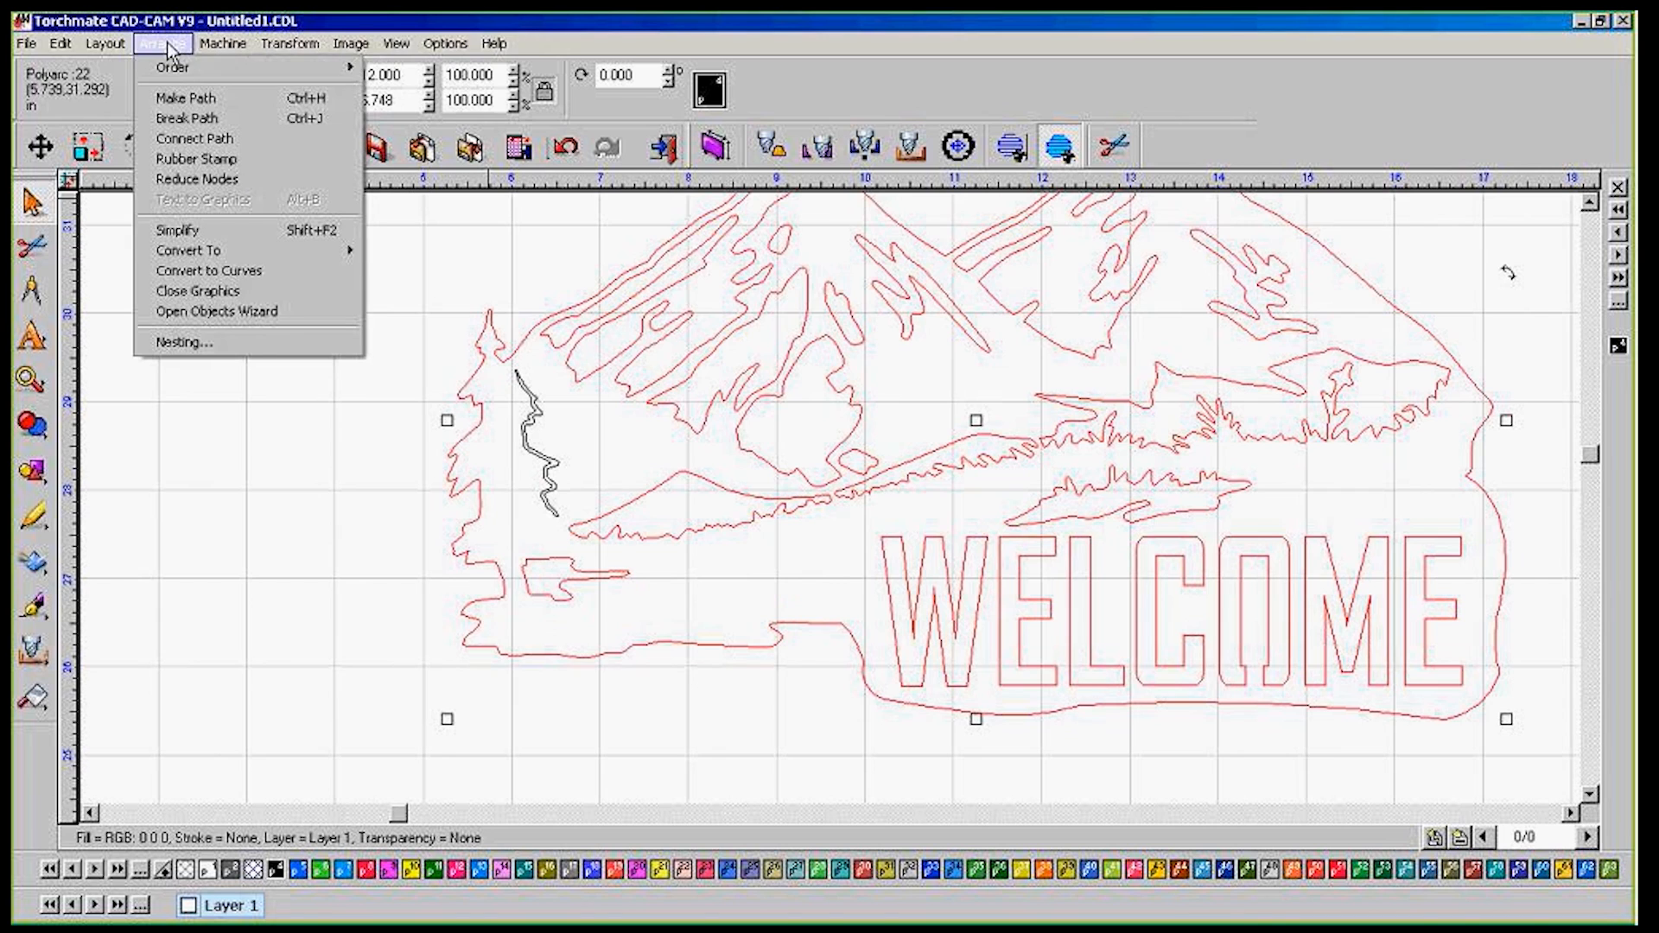
{"action": "left_click", "coordinate": [196, 100]}
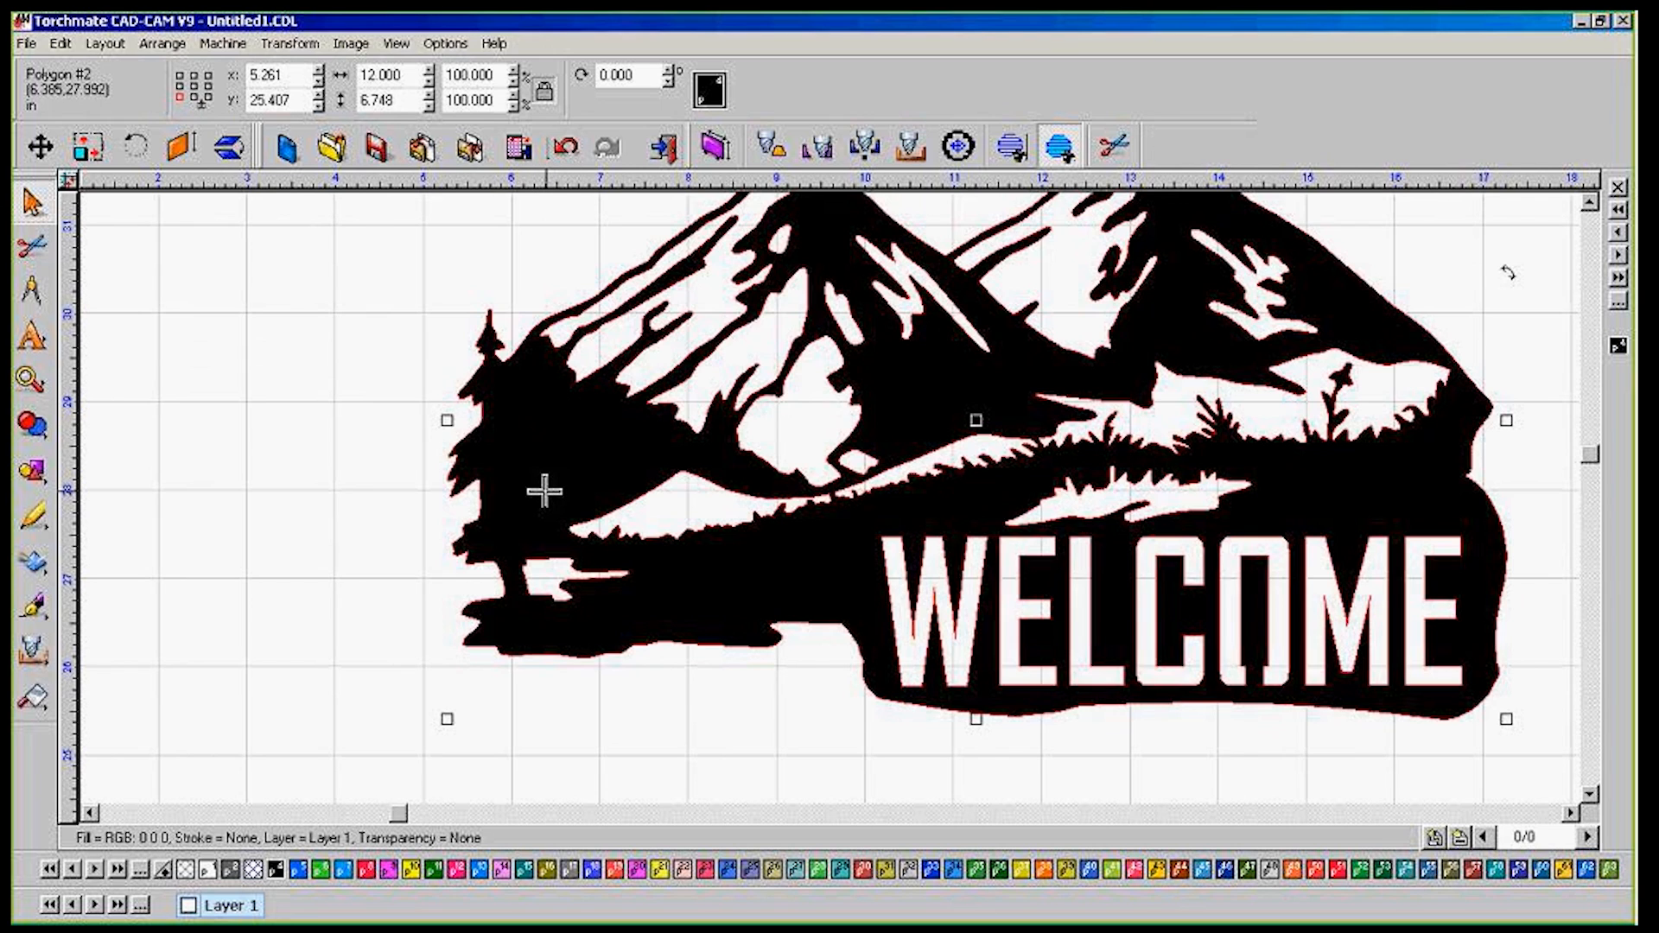
Show the artwork as outlines and begin creating an online tool path for only the thin jagged cutout
{"action": "key", "text": "F10"}
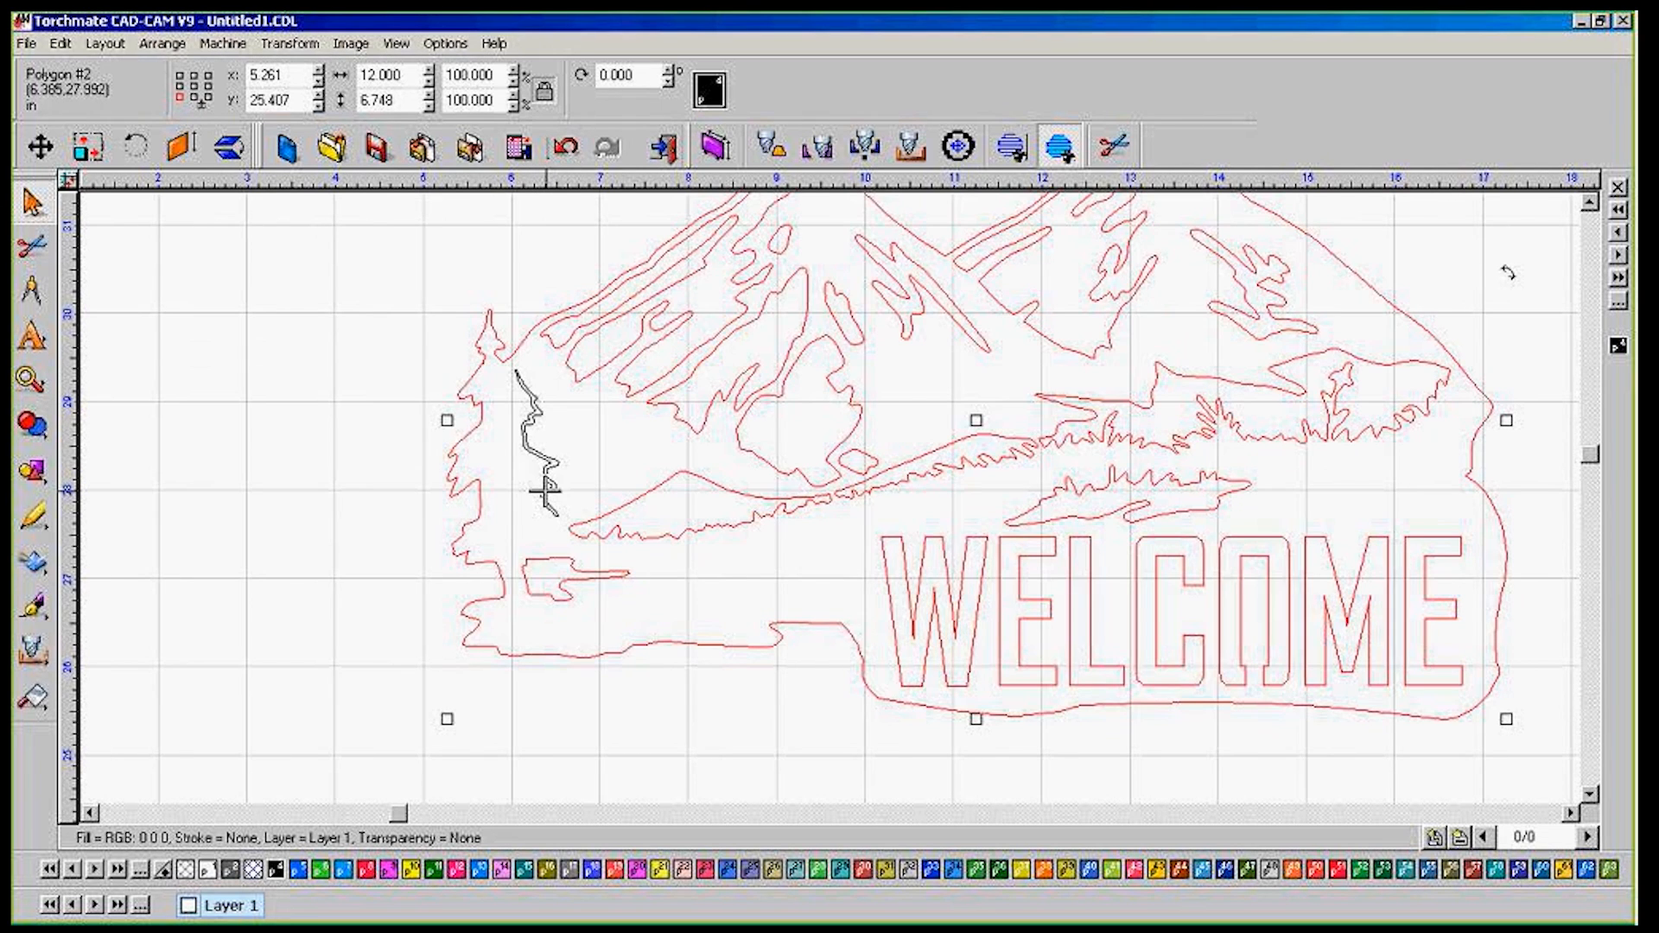
{"action": "left_click", "coordinate": [408, 350]}
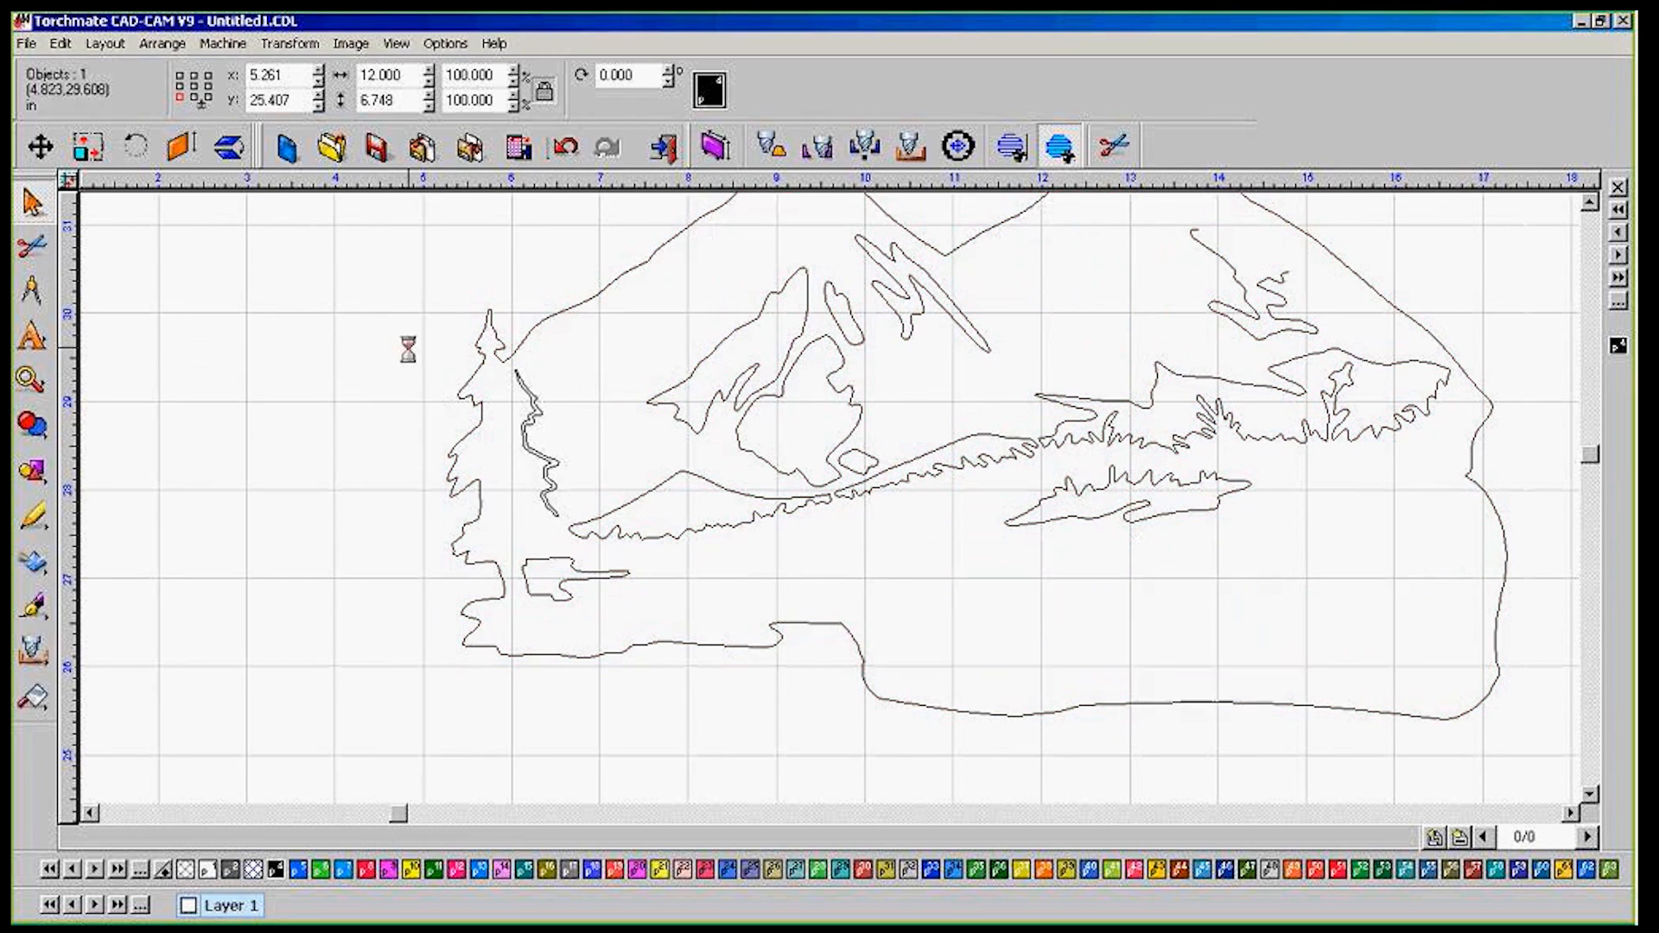
{"action": "left_click", "coordinate": [529, 454]}
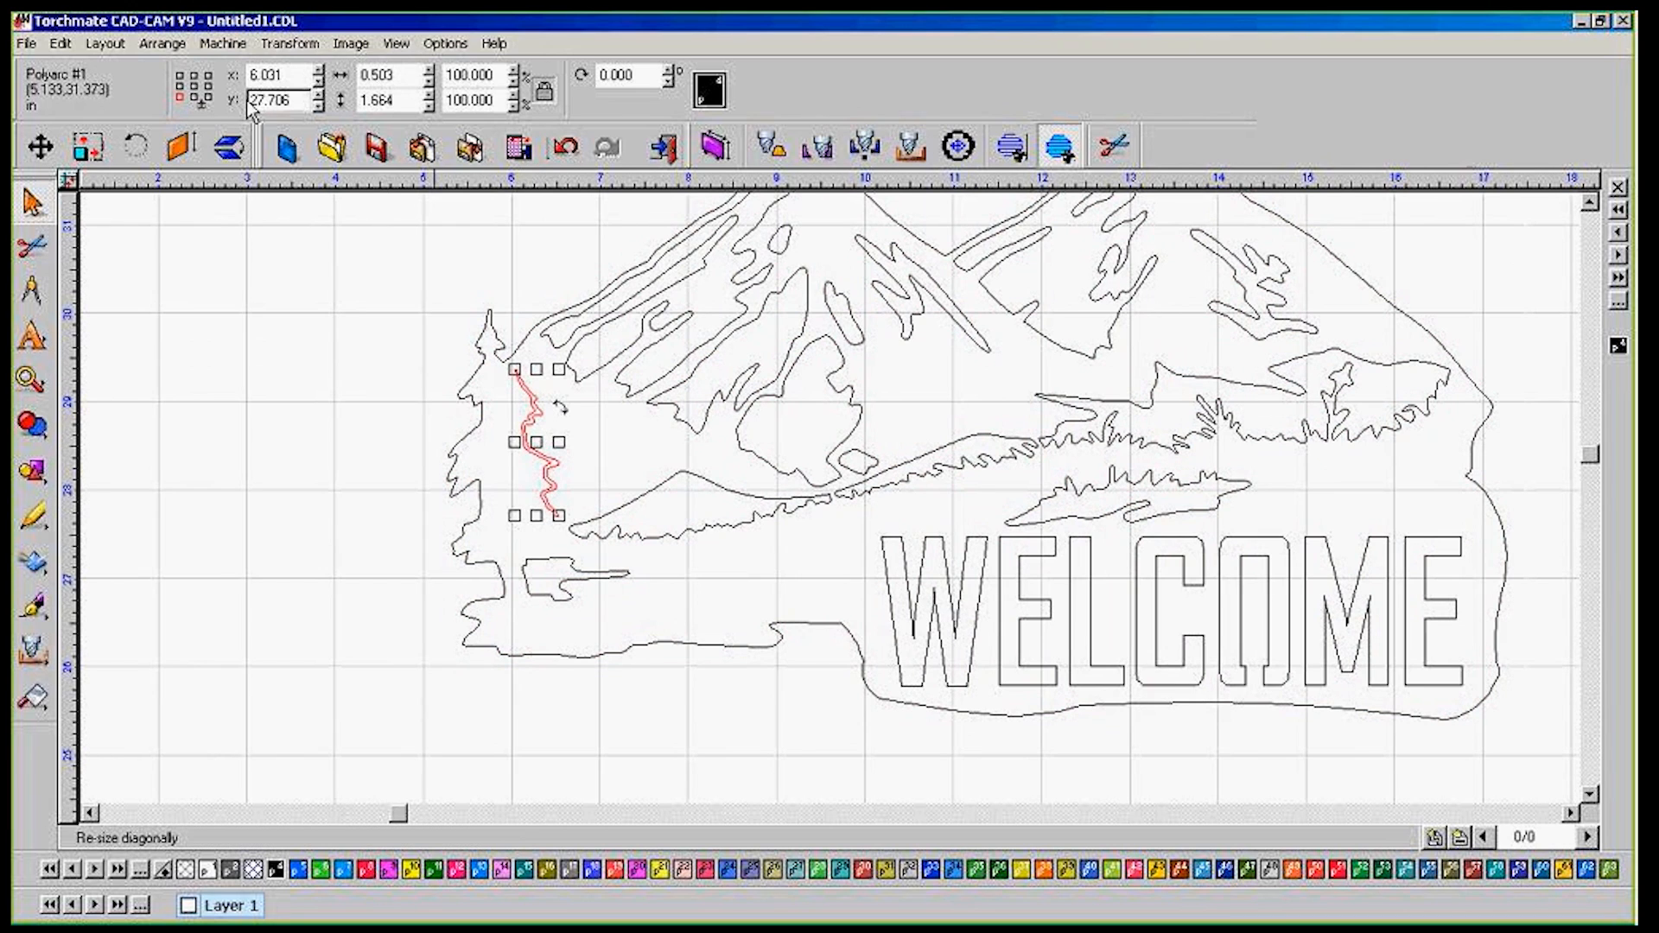
{"action": "left_click", "coordinate": [227, 45]}
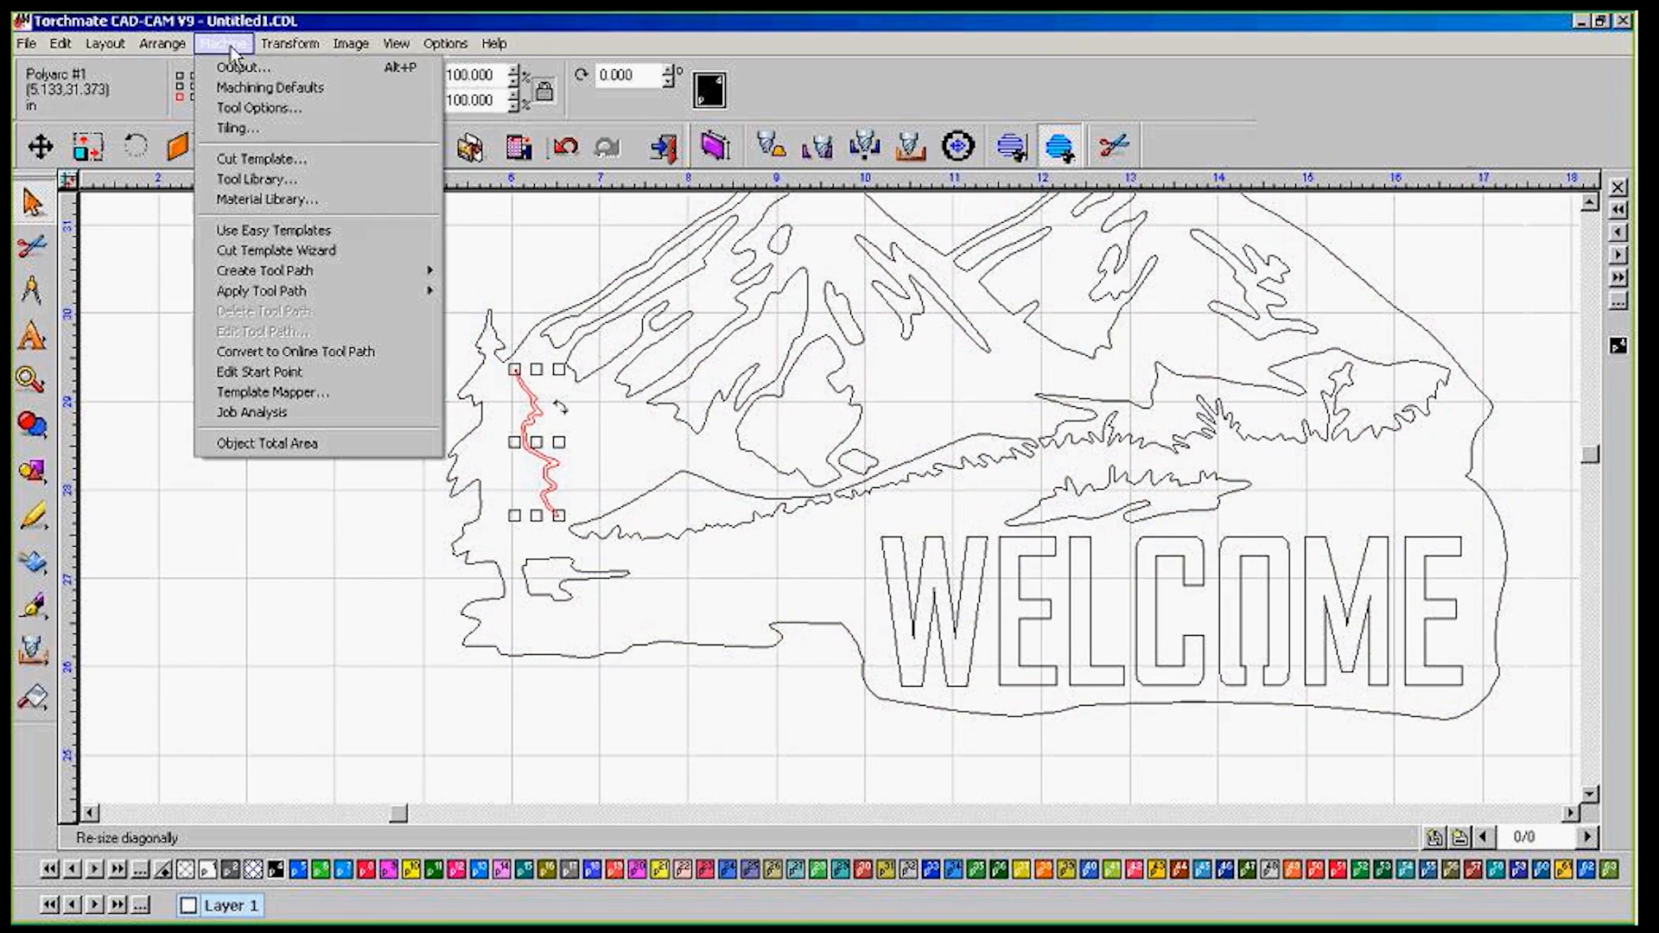
{"action": "mouse_move", "coordinate": [282, 273]}
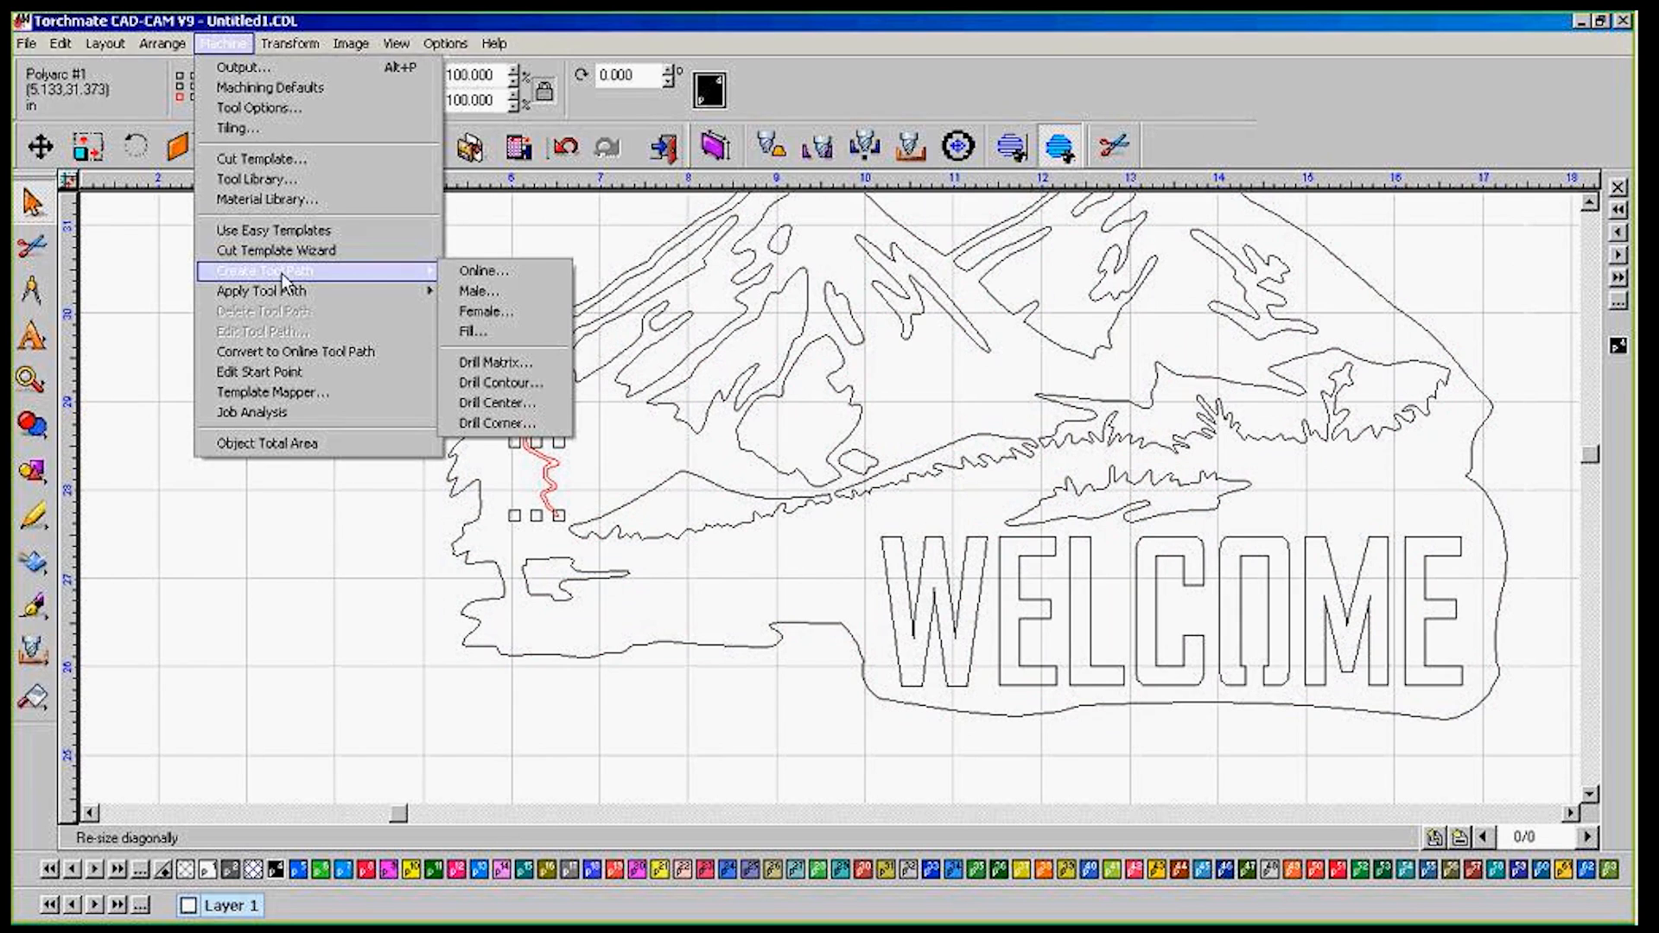
{"action": "left_click", "coordinate": [474, 276]}
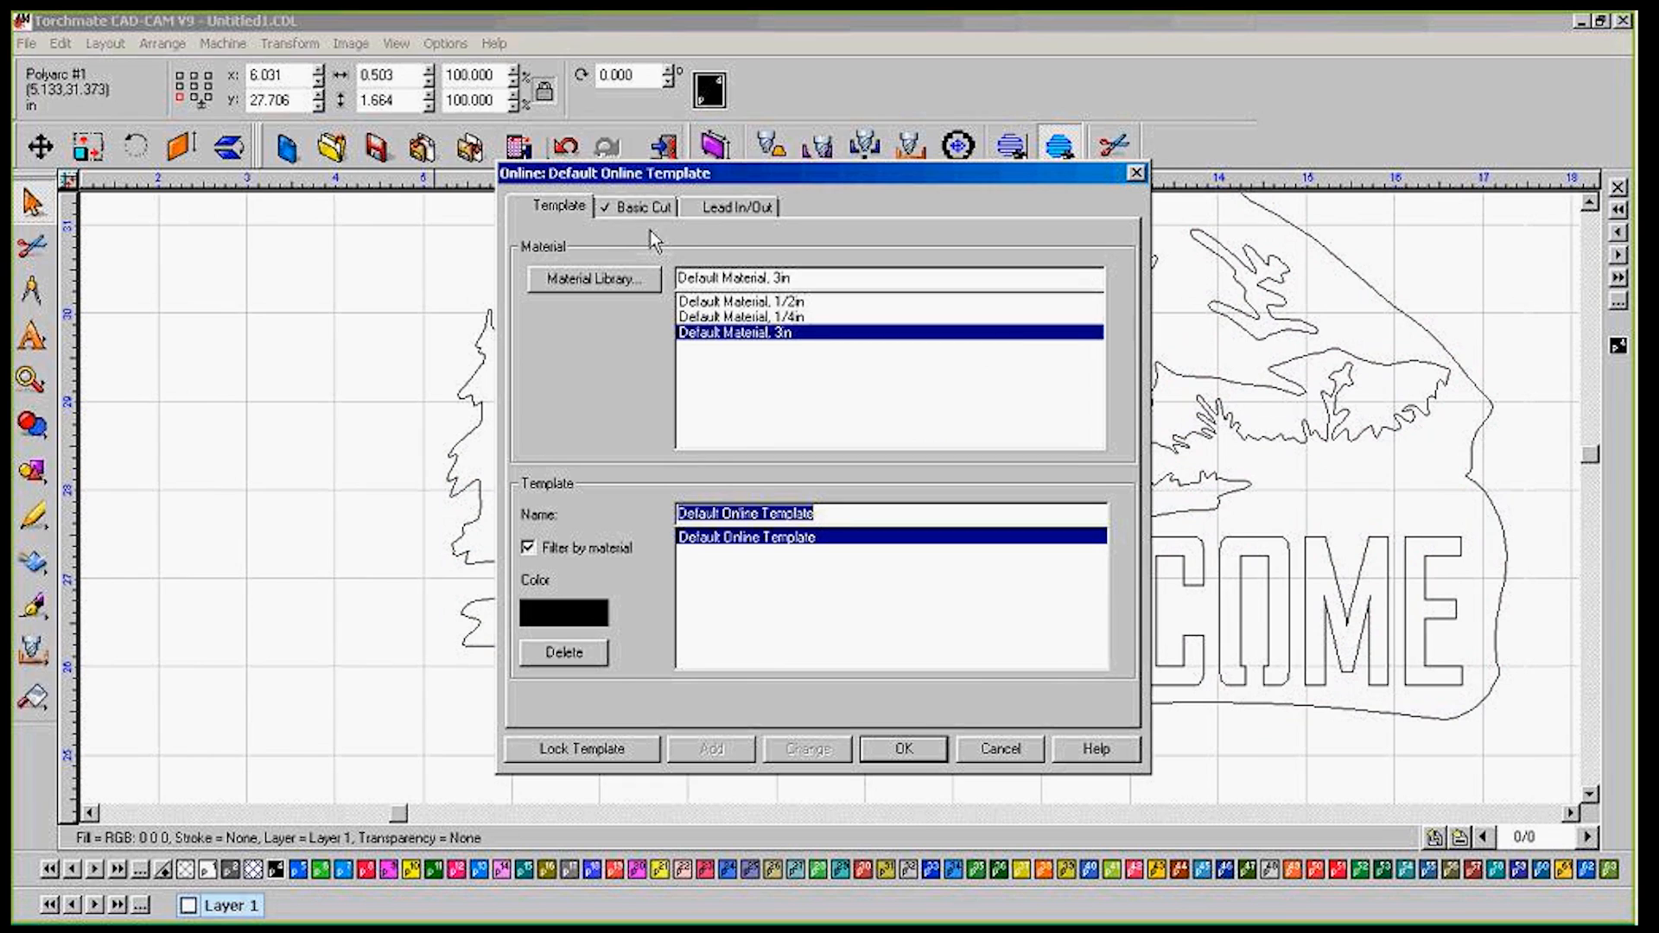
Generate the cutout's online plasma tool path with climbing direction, a 100 in/min feed rate and no lead-in or lead-out
{"action": "left_click", "coordinate": [655, 207]}
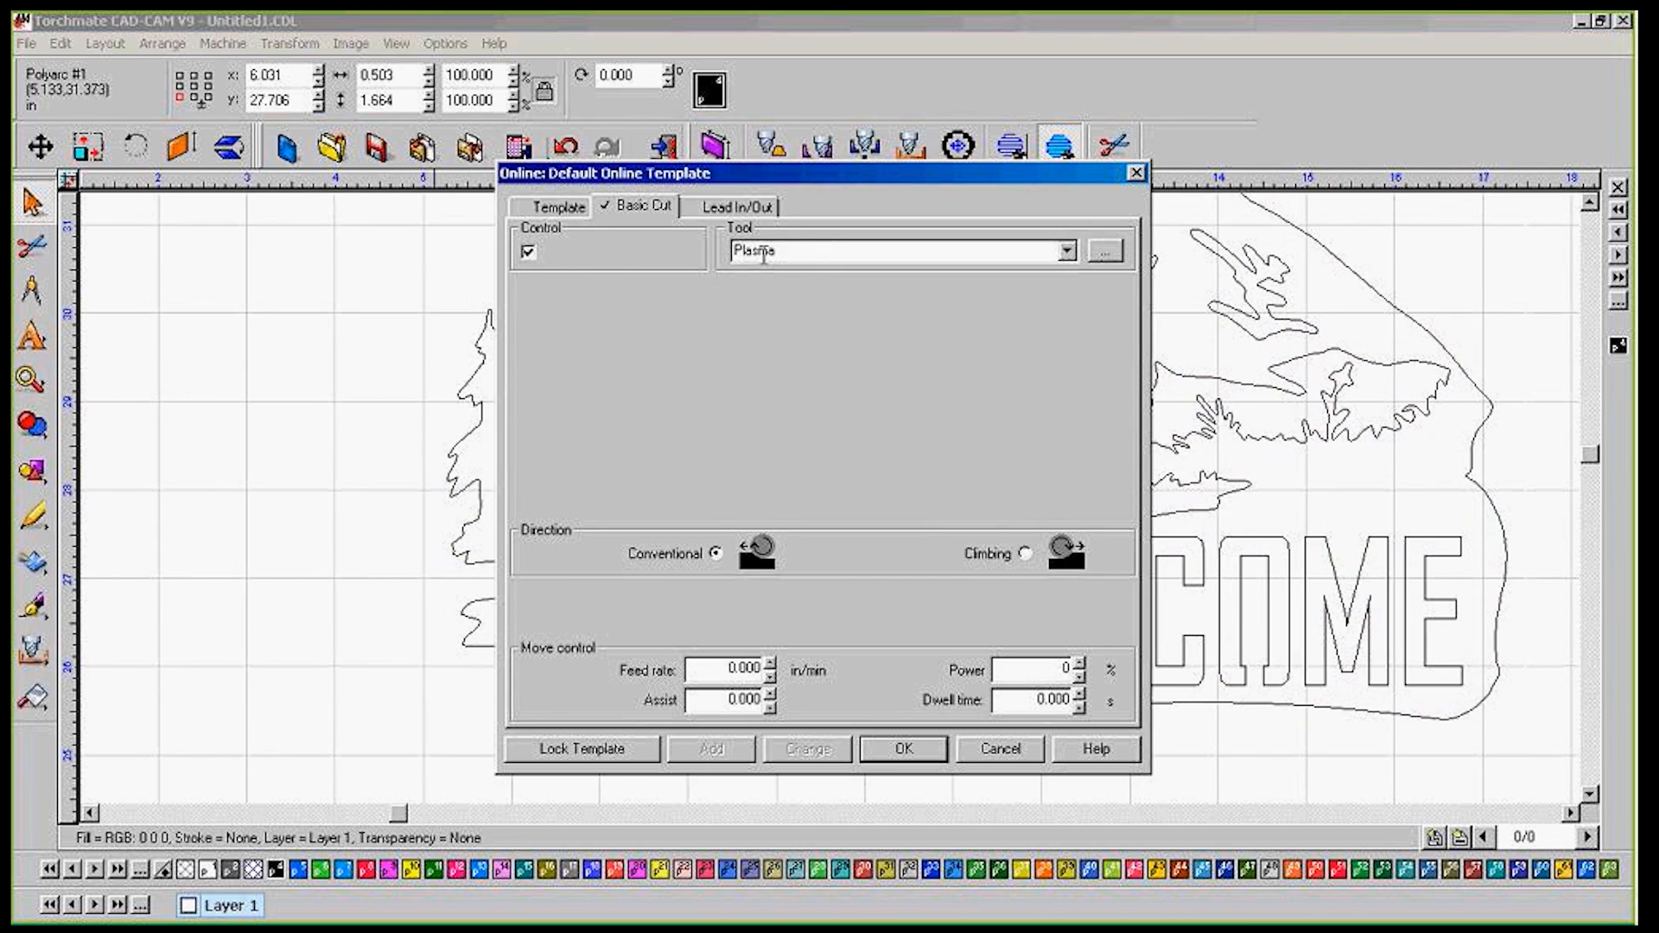
{"action": "left_click", "coordinate": [1025, 556]}
{"action": "left_click", "coordinate": [697, 674]}
{"action": "double_click", "coordinate": [696, 675]}
{"action": "type", "text": "100"}
{"action": "left_click", "coordinate": [732, 205]}
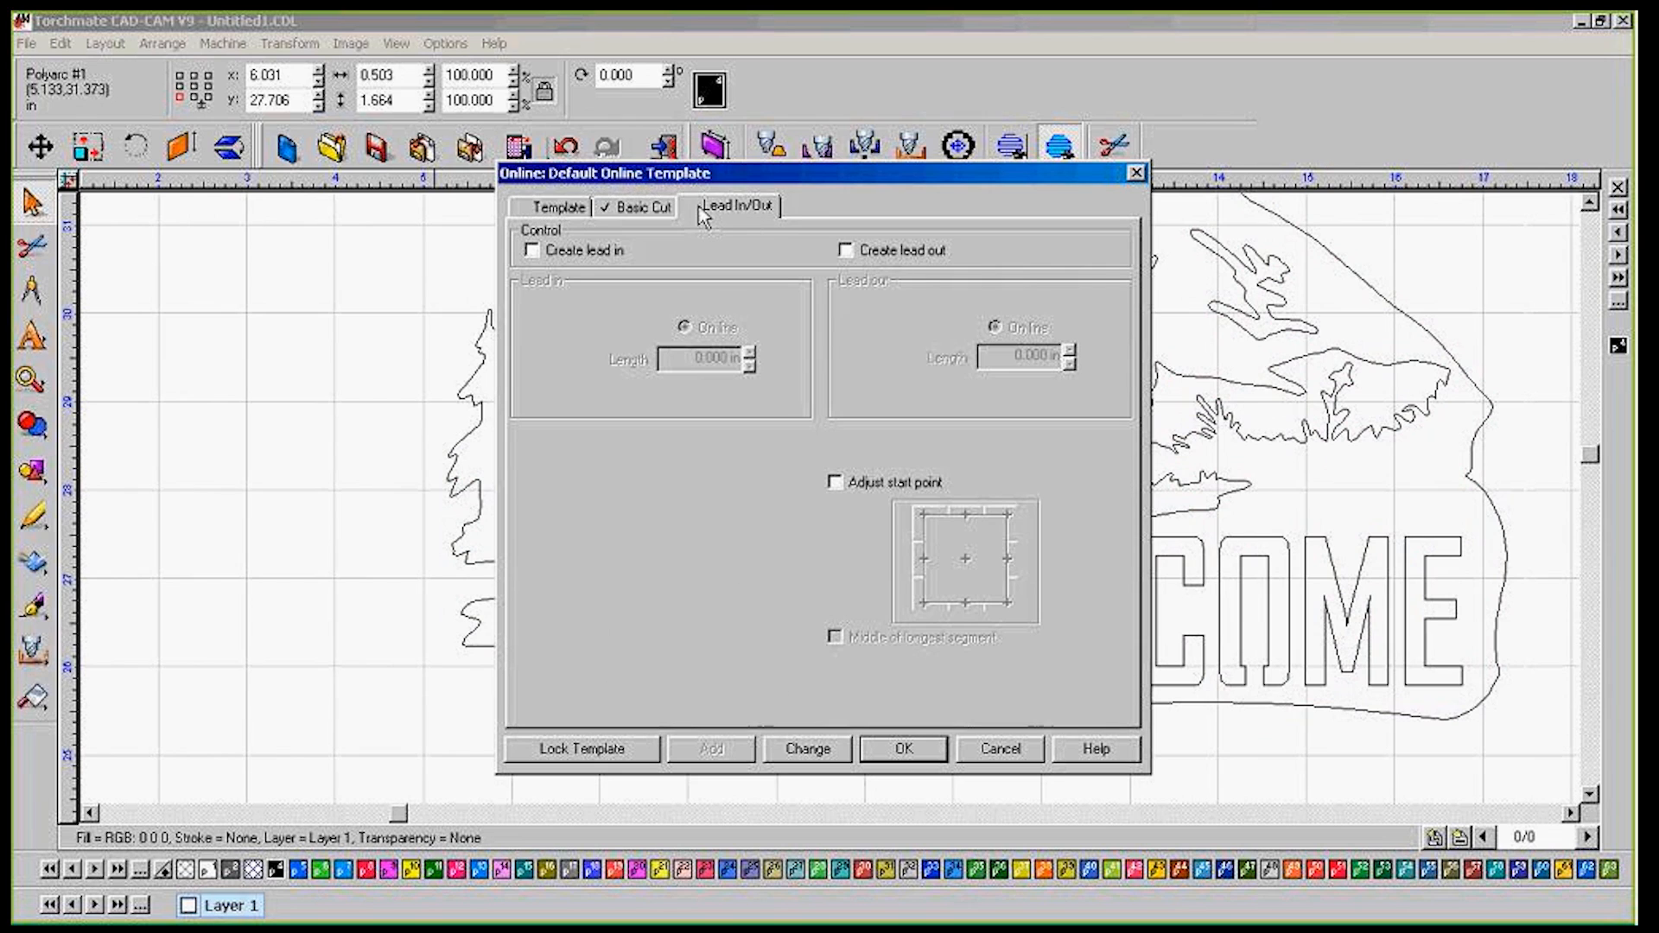
{"action": "left_click", "coordinate": [647, 206]}
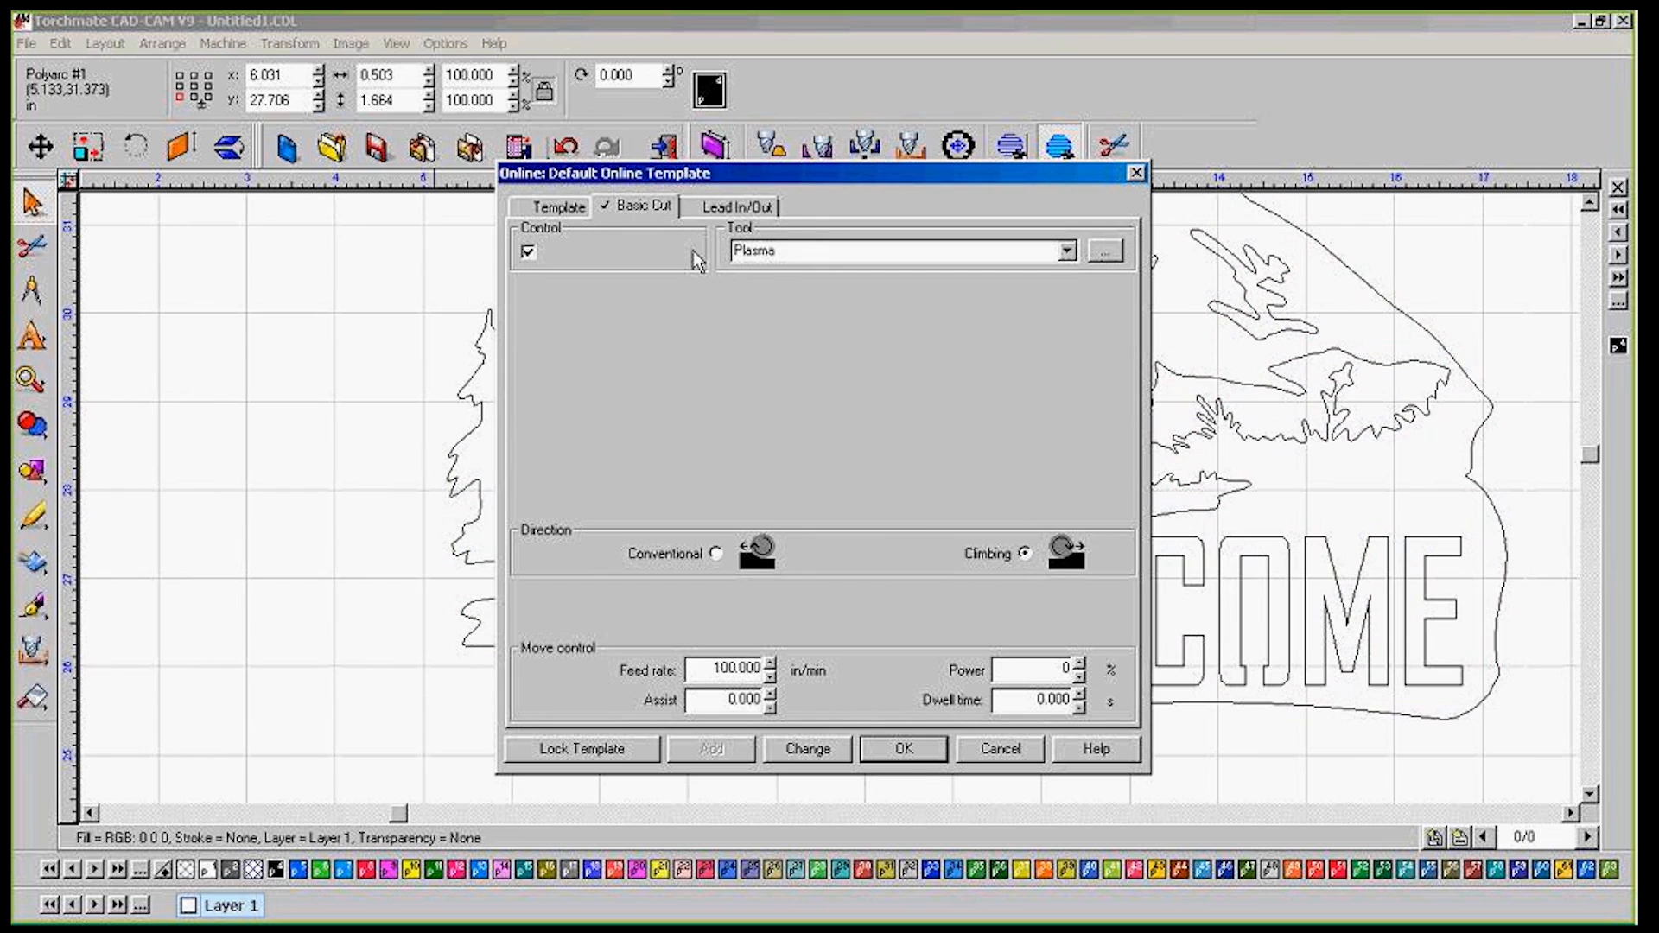
{"action": "left_click", "coordinate": [900, 749]}
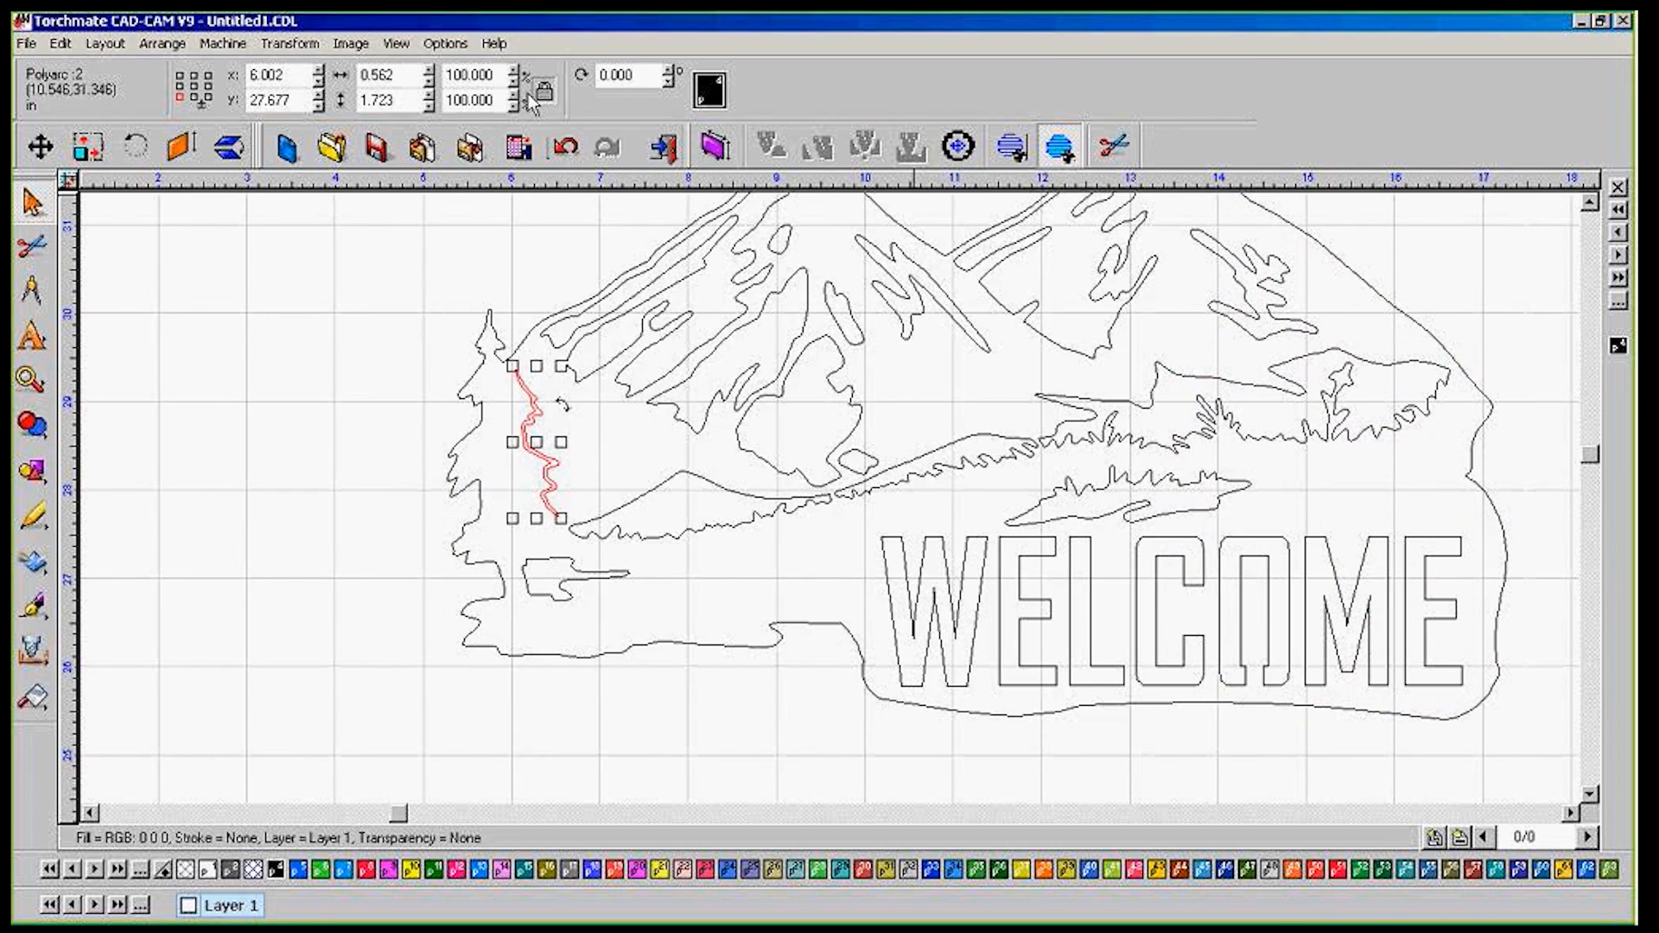
Display the tool diameter and examine the cut width along the jagged cutout's online tool path
{"action": "left_click", "coordinate": [396, 44]}
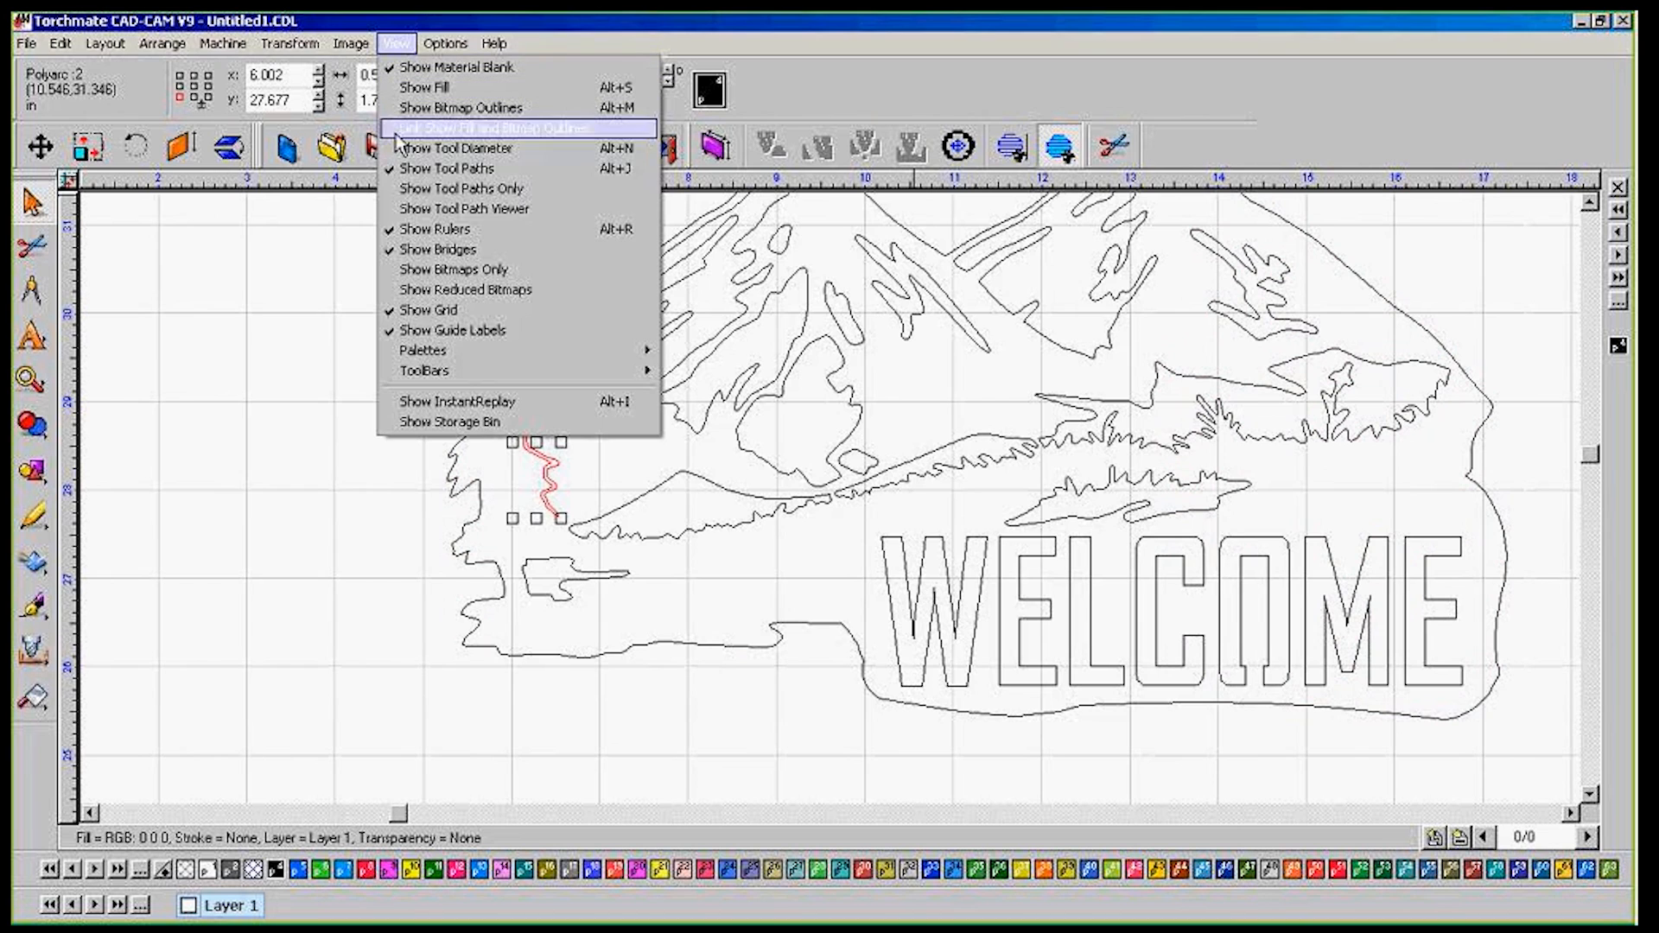
{"action": "left_click", "coordinate": [456, 148]}
{"action": "scroll", "coordinate": [530, 453], "scroll_direction": "up", "scroll_amount": 9}
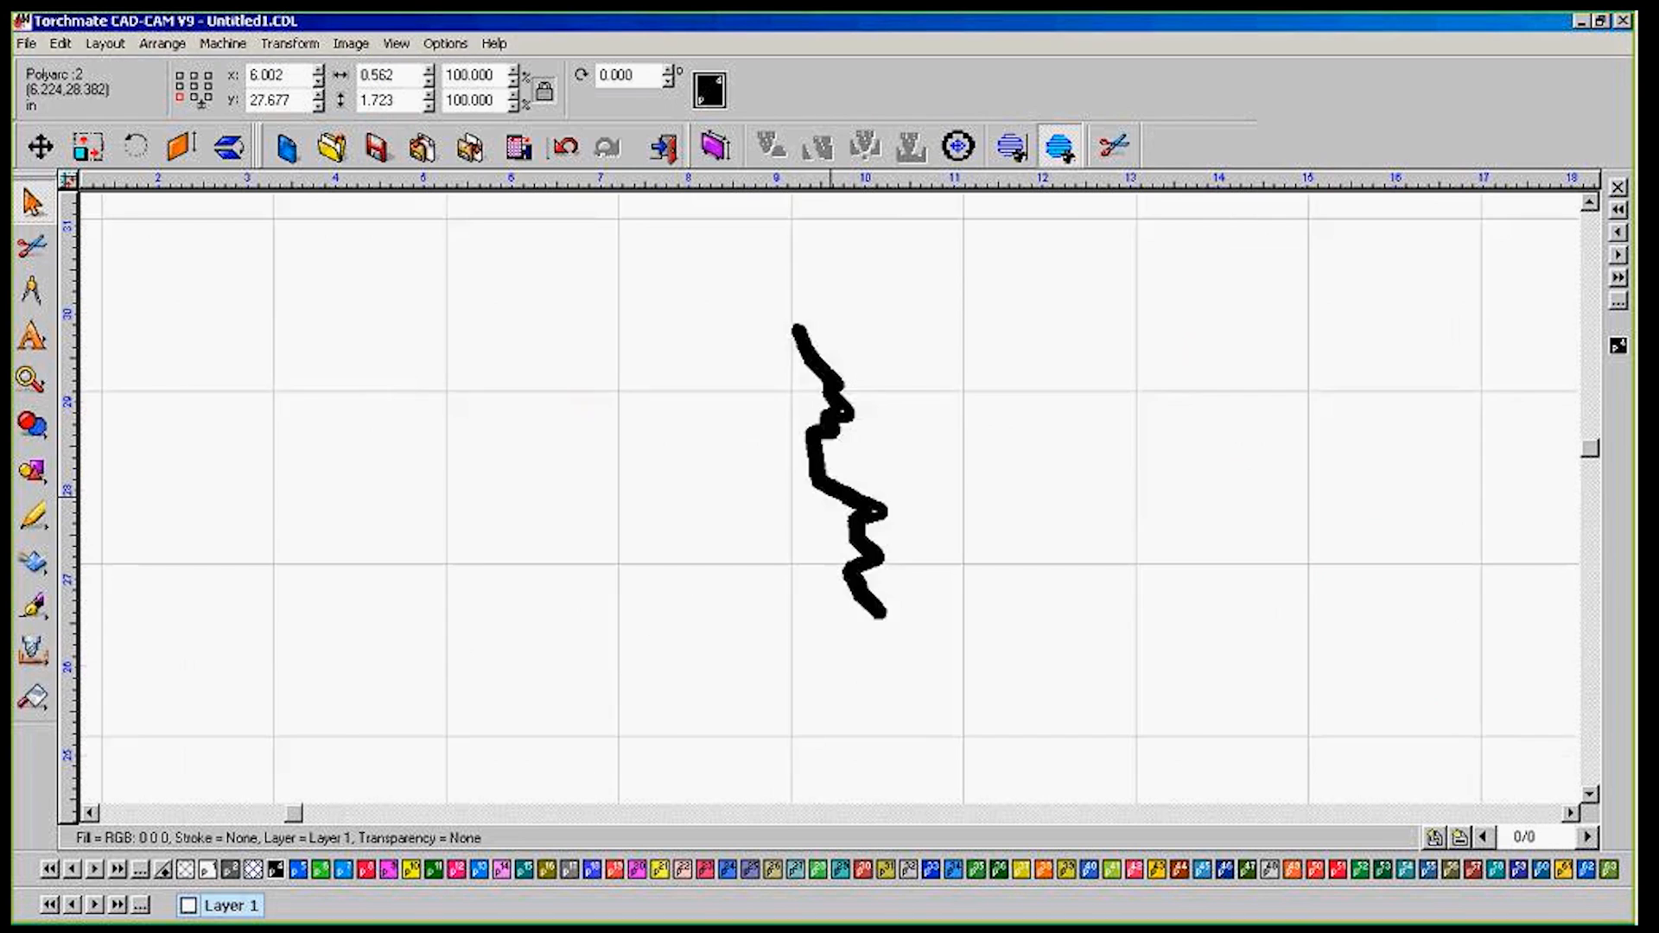
{"action": "scroll", "coordinate": [829, 498], "scroll_direction": "down", "scroll_amount": 6}
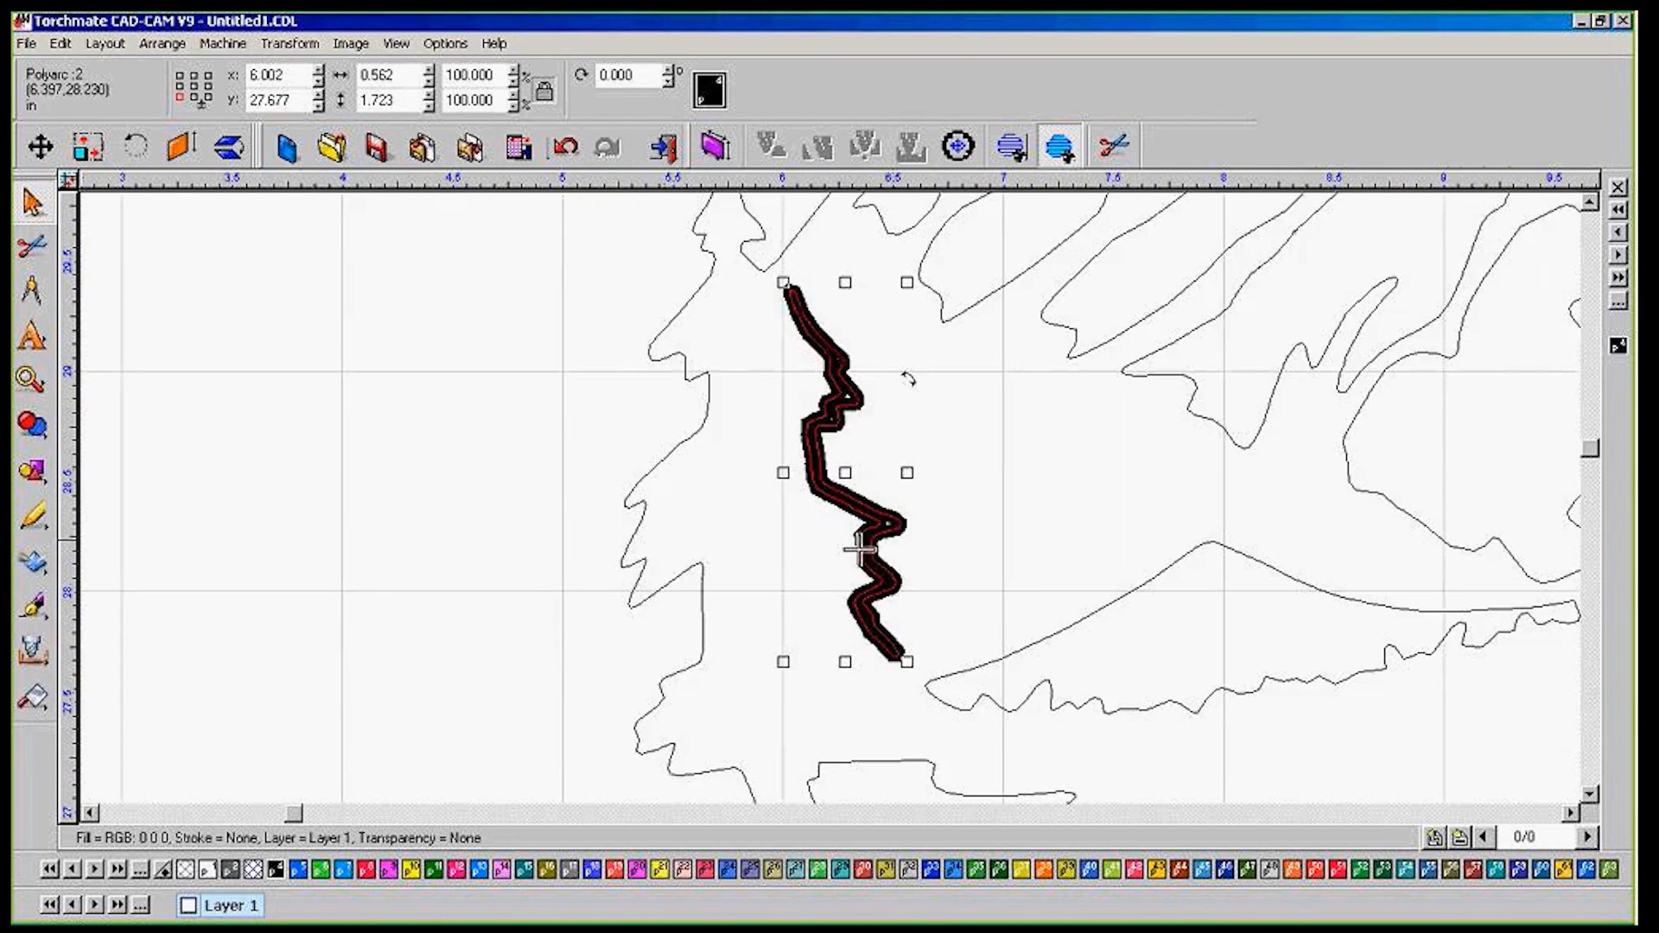
{"action": "scroll", "coordinate": [874, 657], "scroll_direction": "down", "scroll_amount": 3}
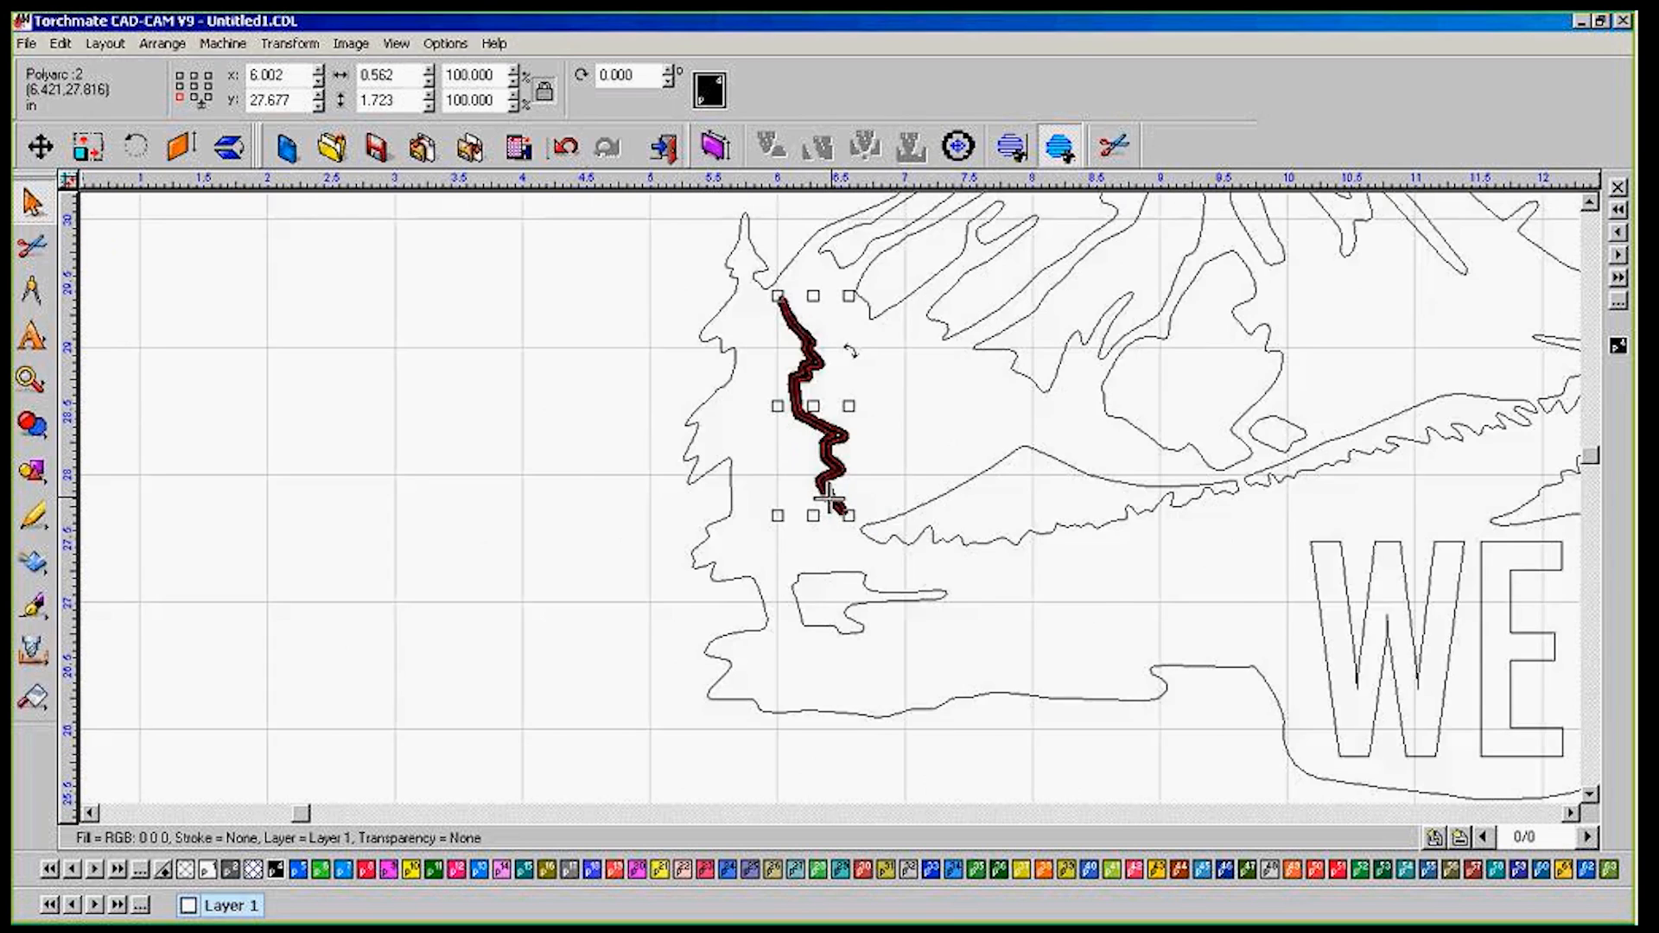
{"action": "scroll", "coordinate": [957, 511], "scroll_direction": "down", "scroll_amount": 2}
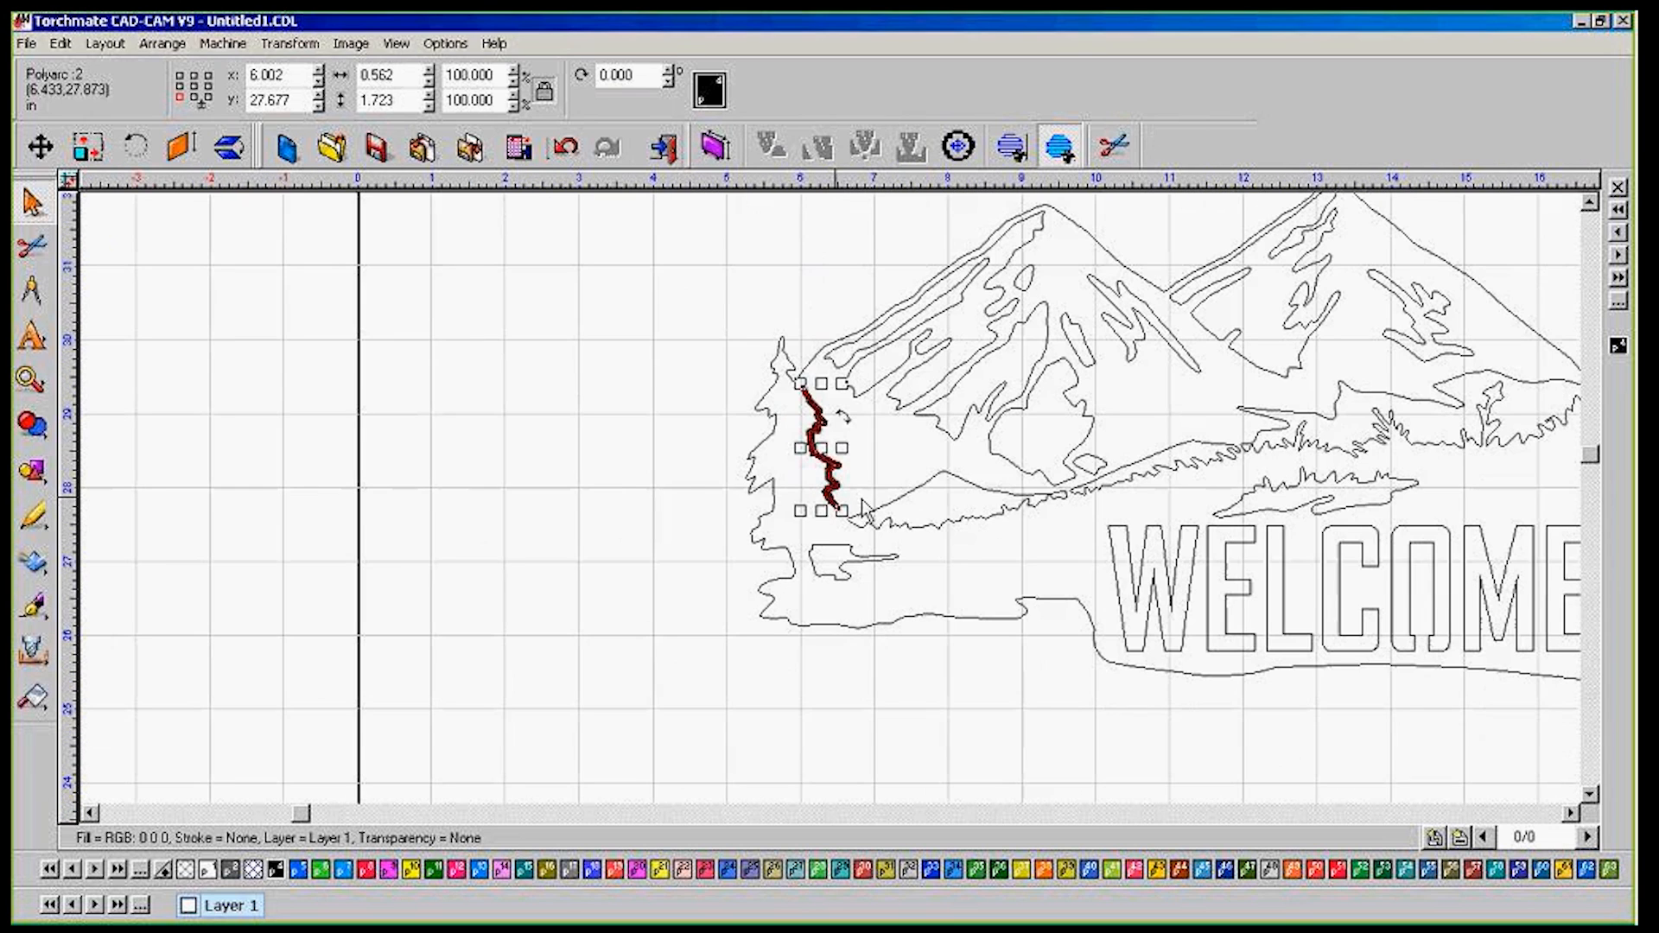
Create a male plasma tool path for the rest of the sign with climbing direction, 100 in/min feed rate and 0.100 in arc lead-ins
{"action": "left_click", "coordinate": [1009, 497]}
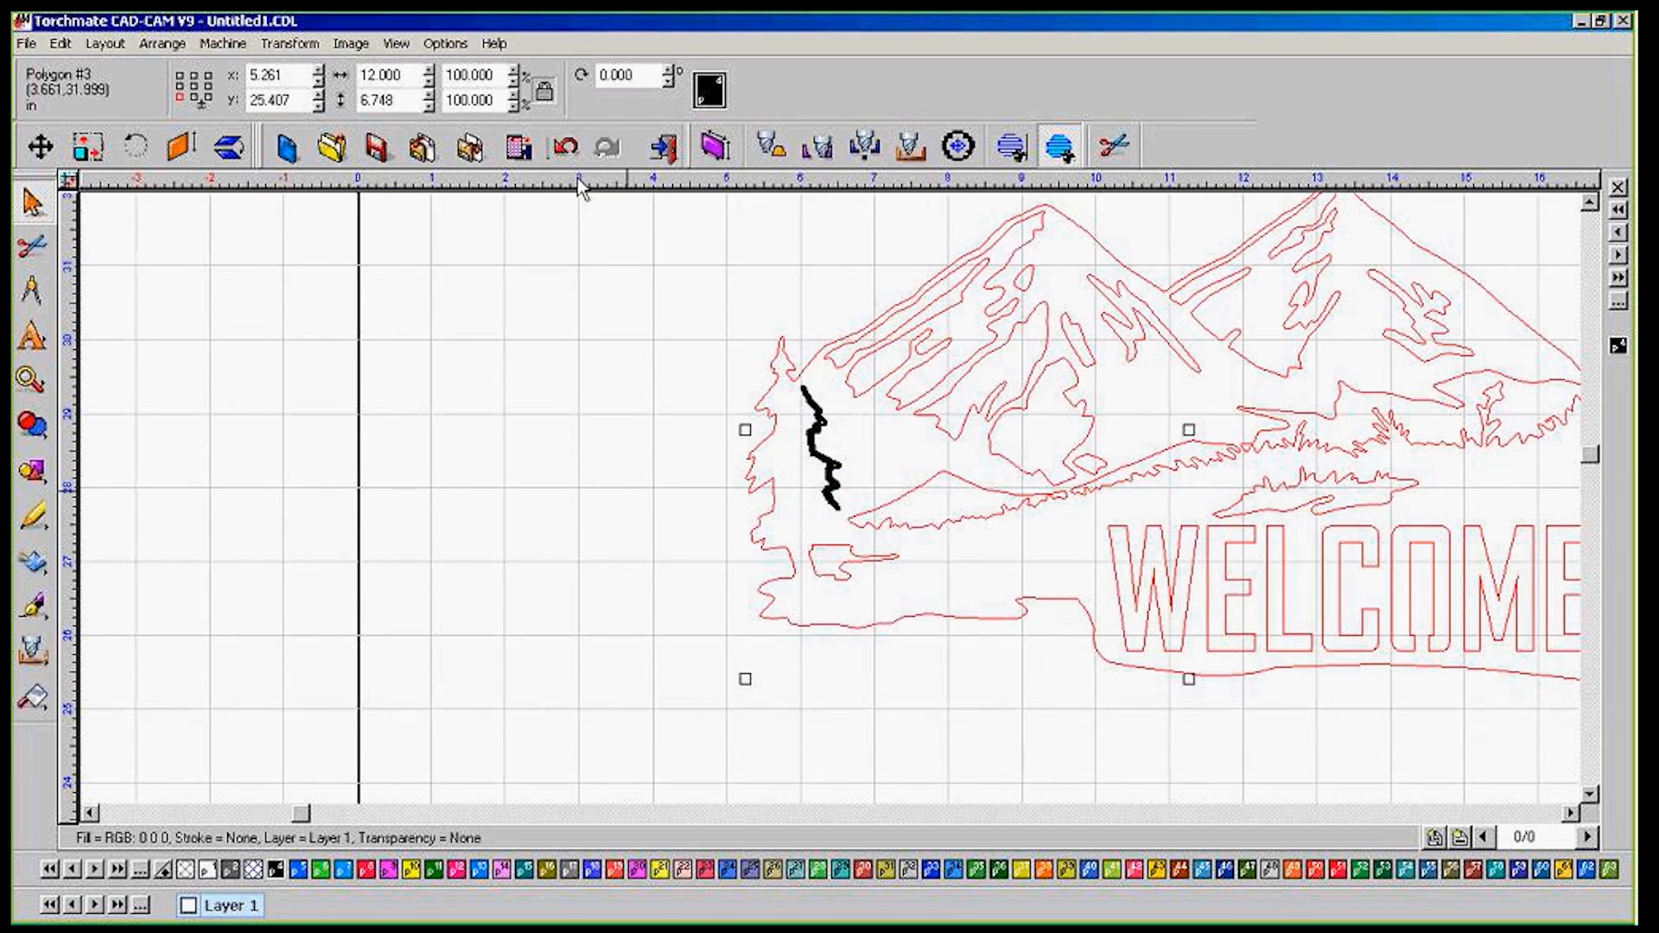
{"action": "left_click", "coordinate": [223, 43]}
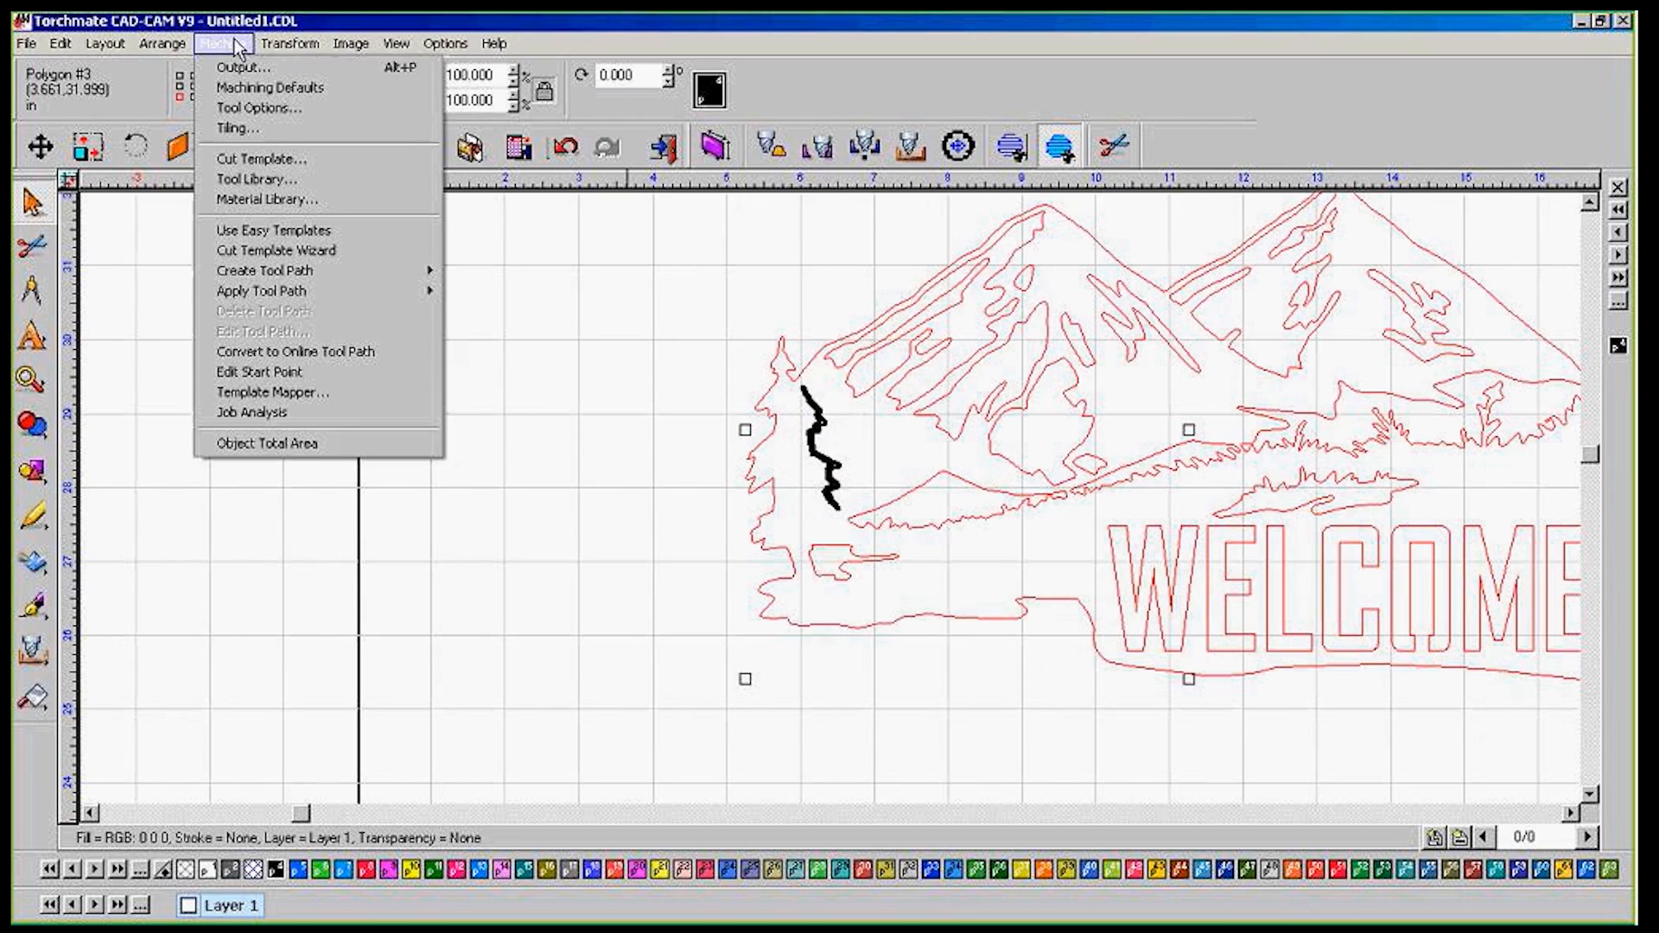
{"action": "mouse_move", "coordinate": [337, 278]}
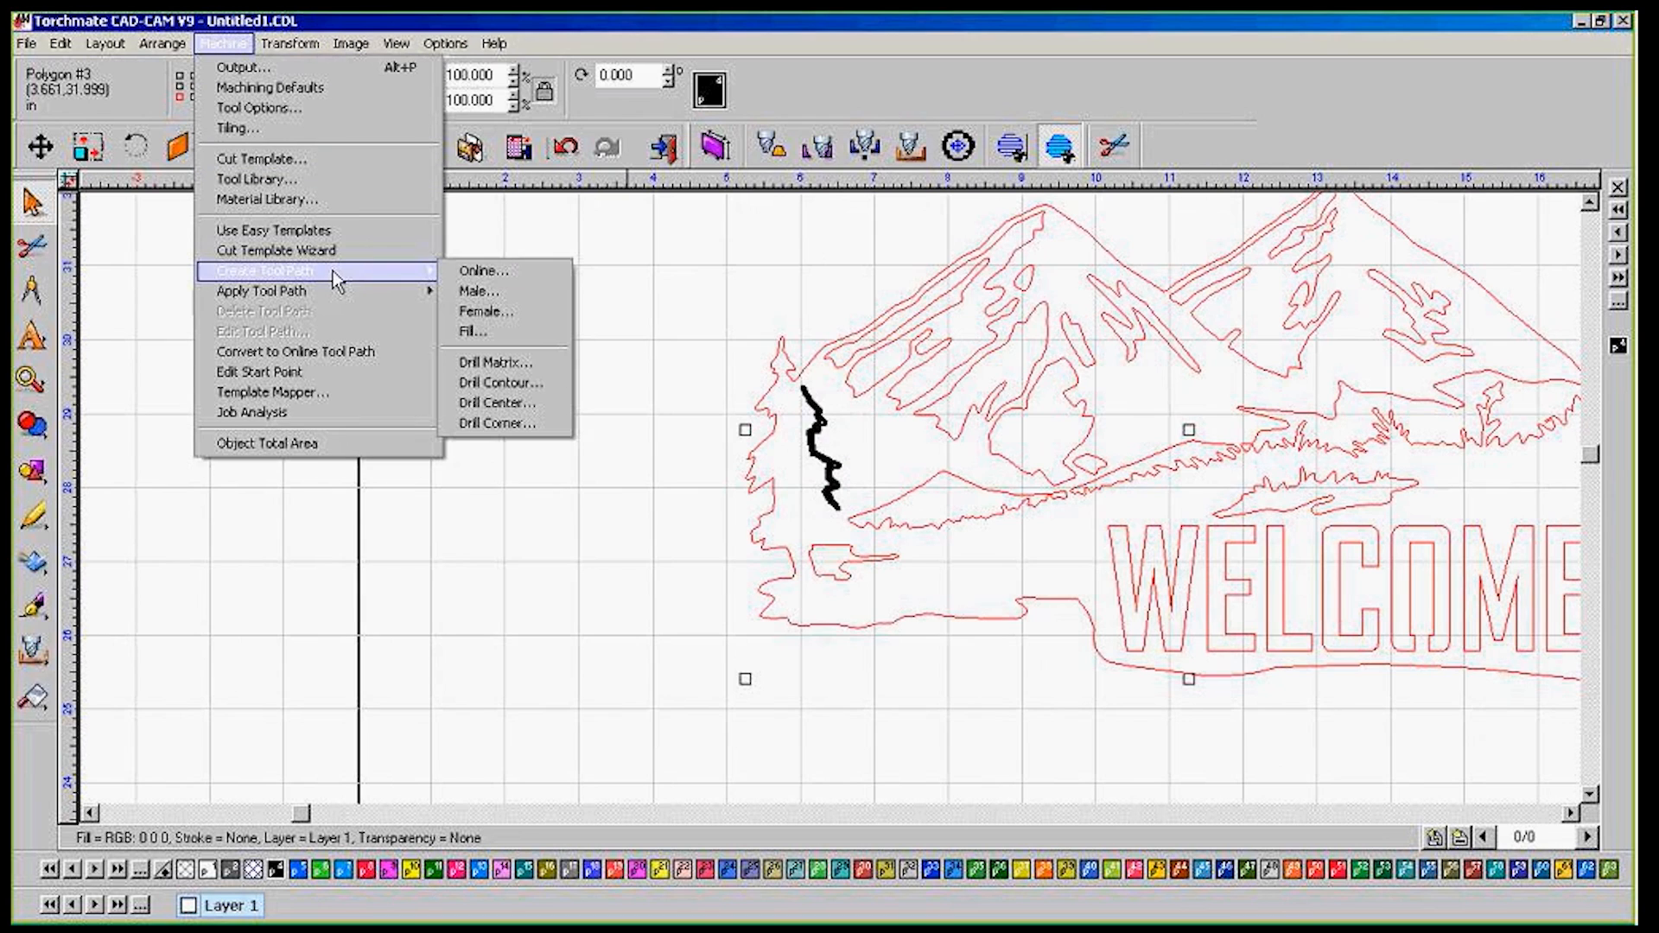
{"action": "left_click", "coordinate": [463, 290]}
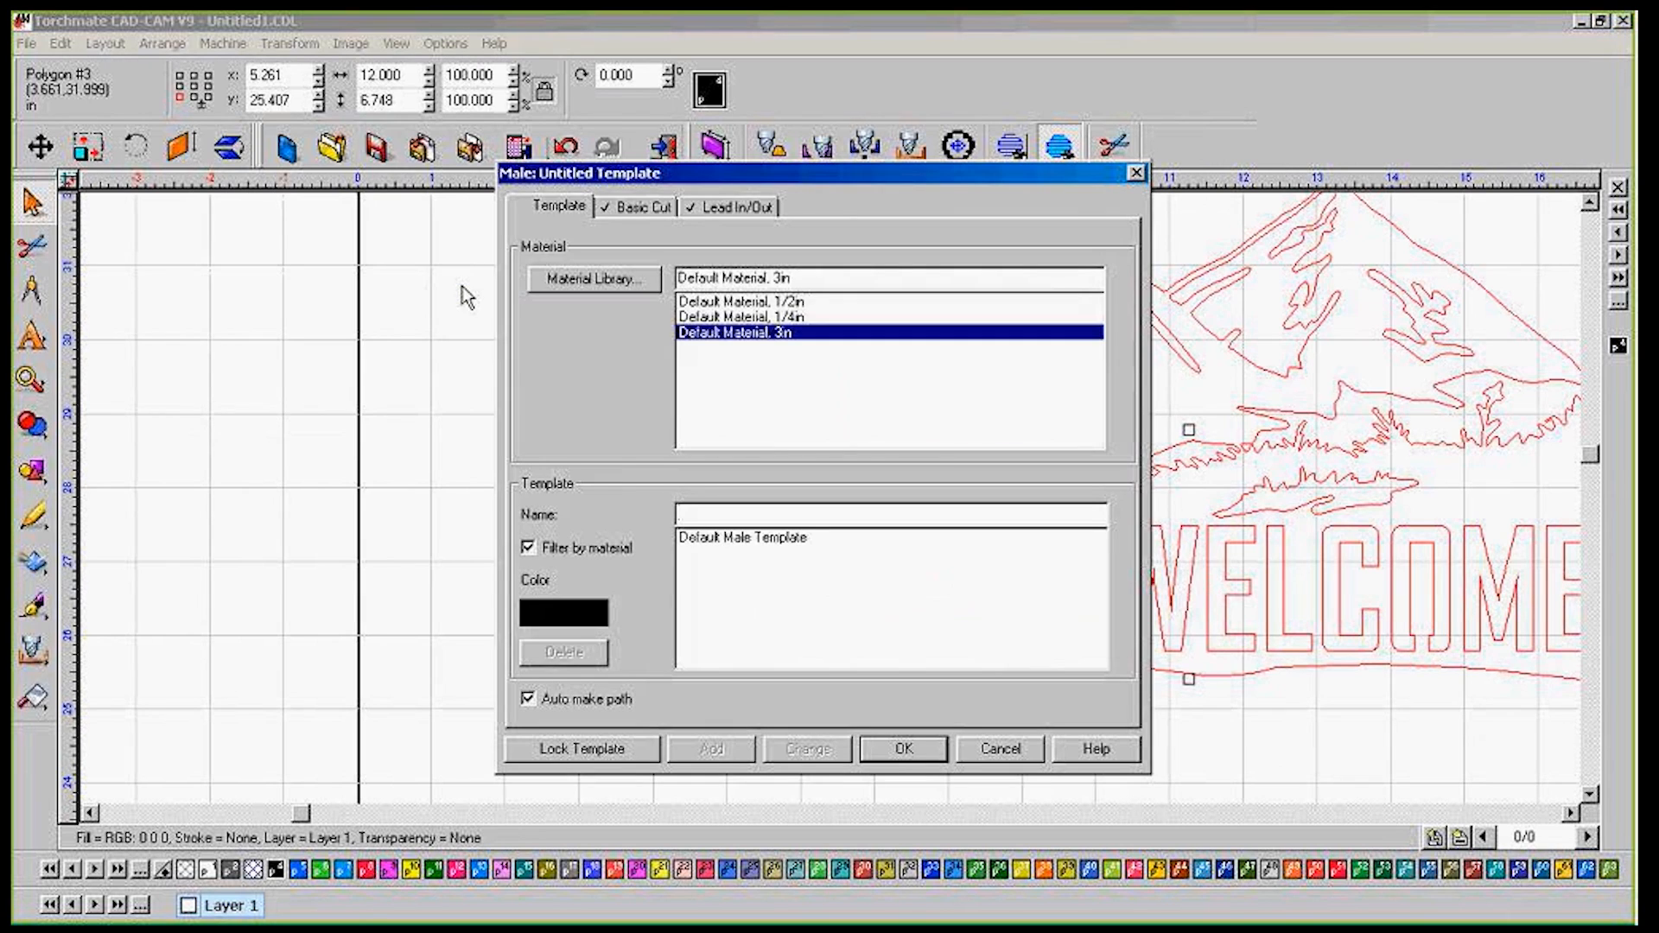
{"action": "left_click", "coordinate": [640, 207]}
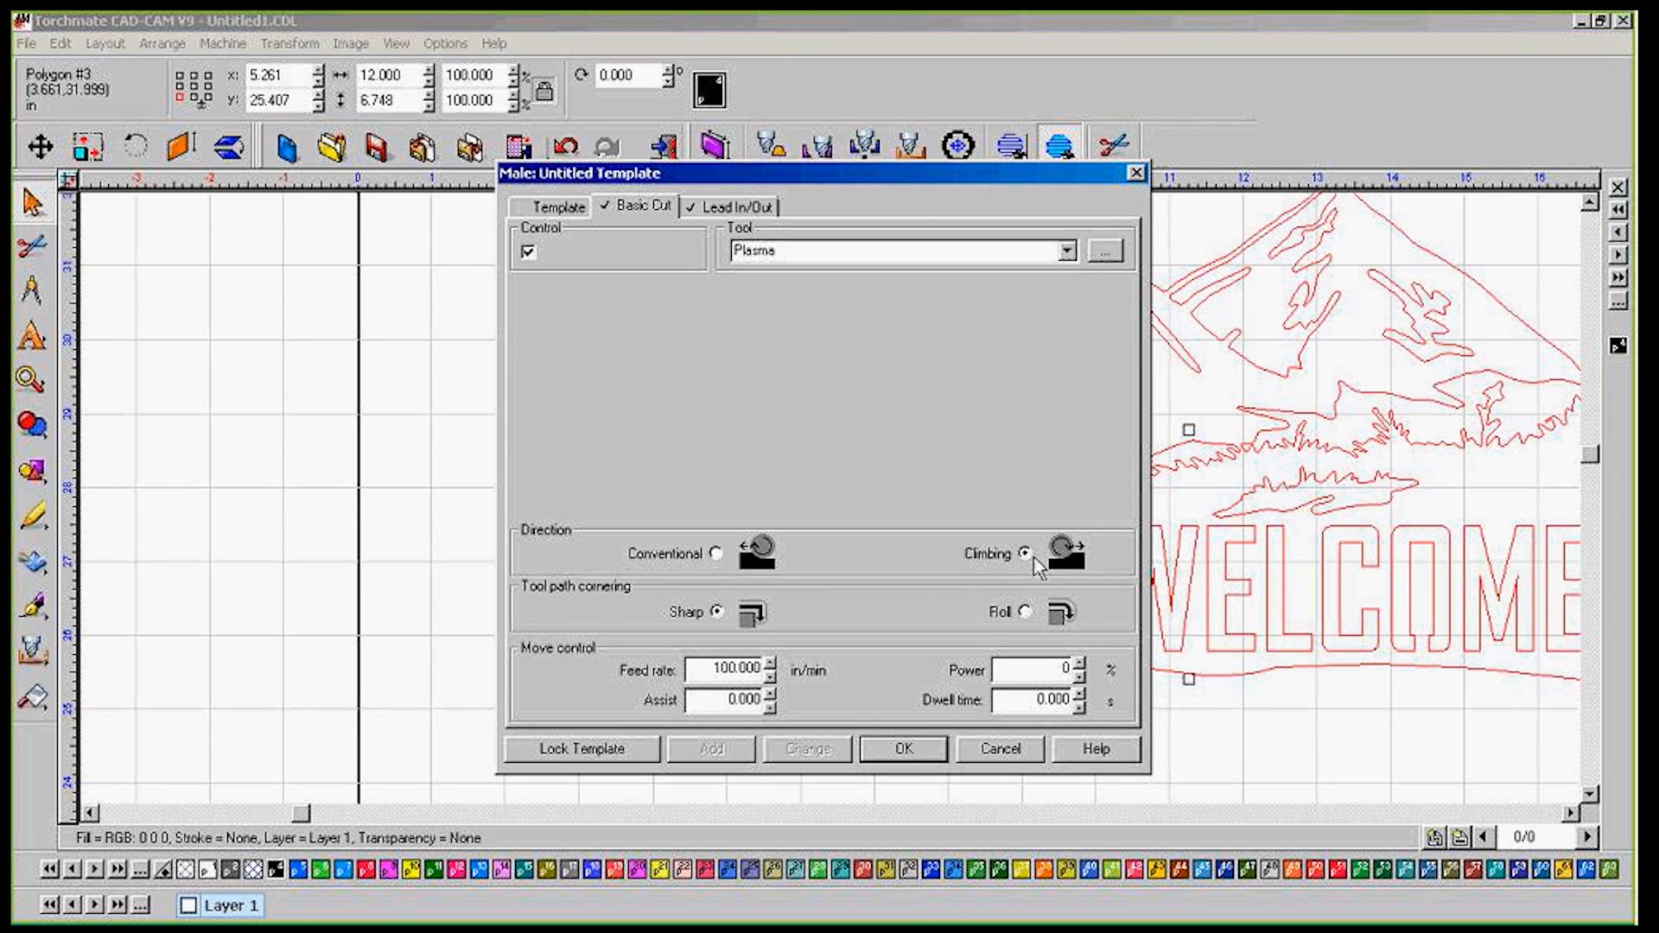
{"action": "left_click", "coordinate": [726, 210]}
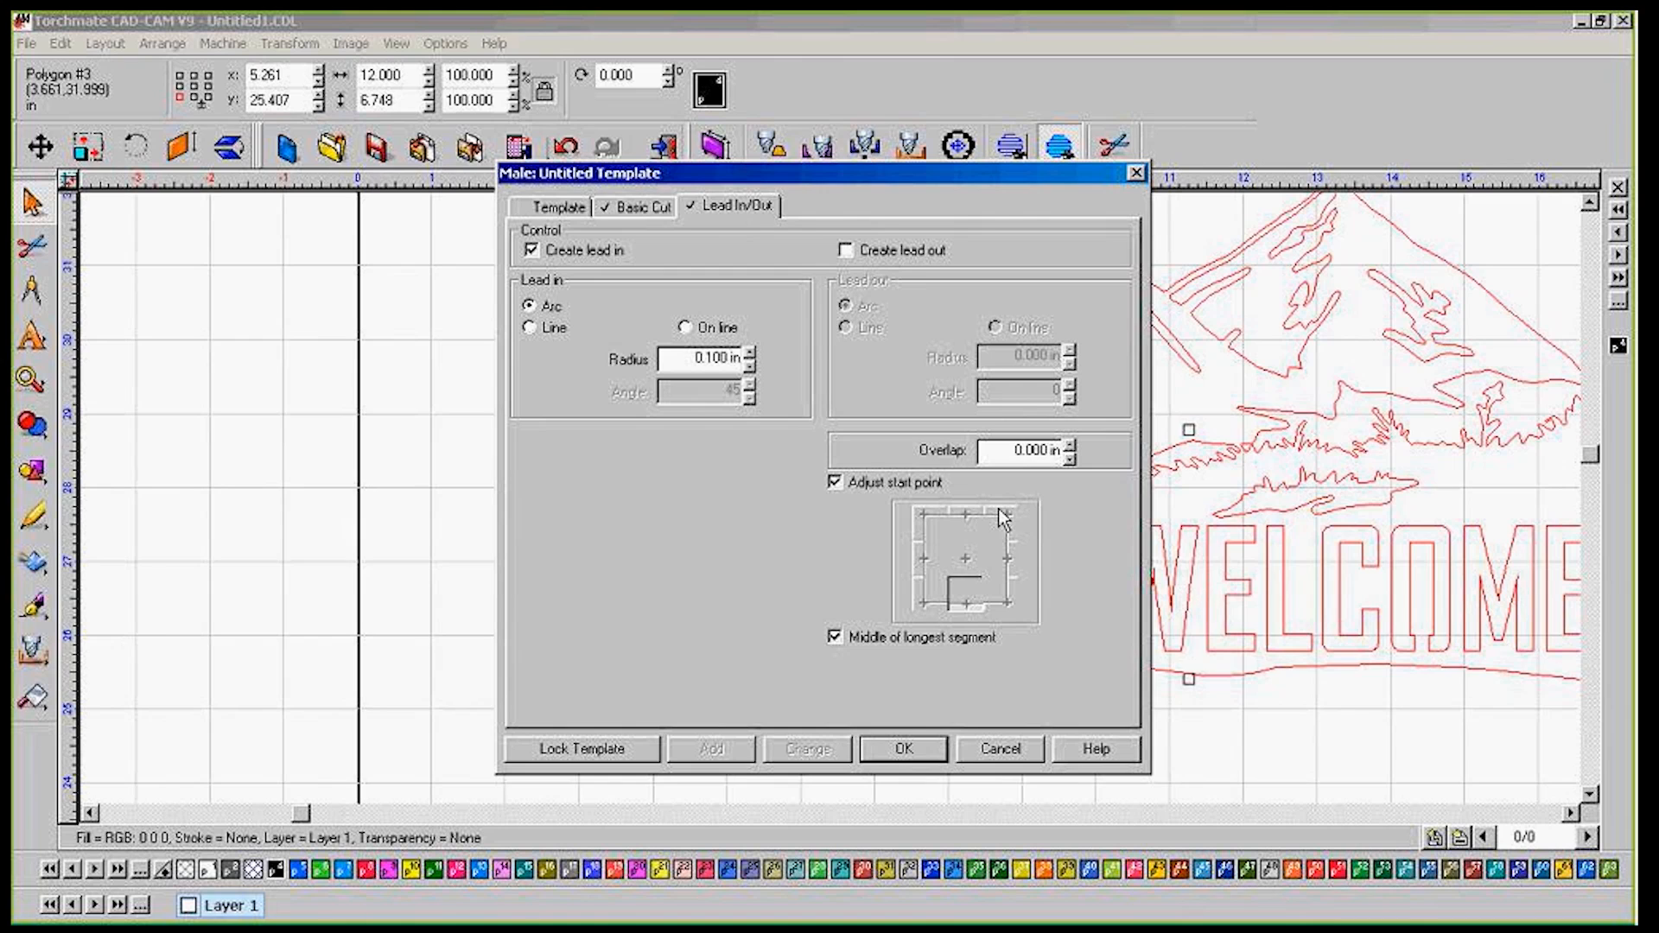
{"action": "left_click", "coordinate": [898, 750]}
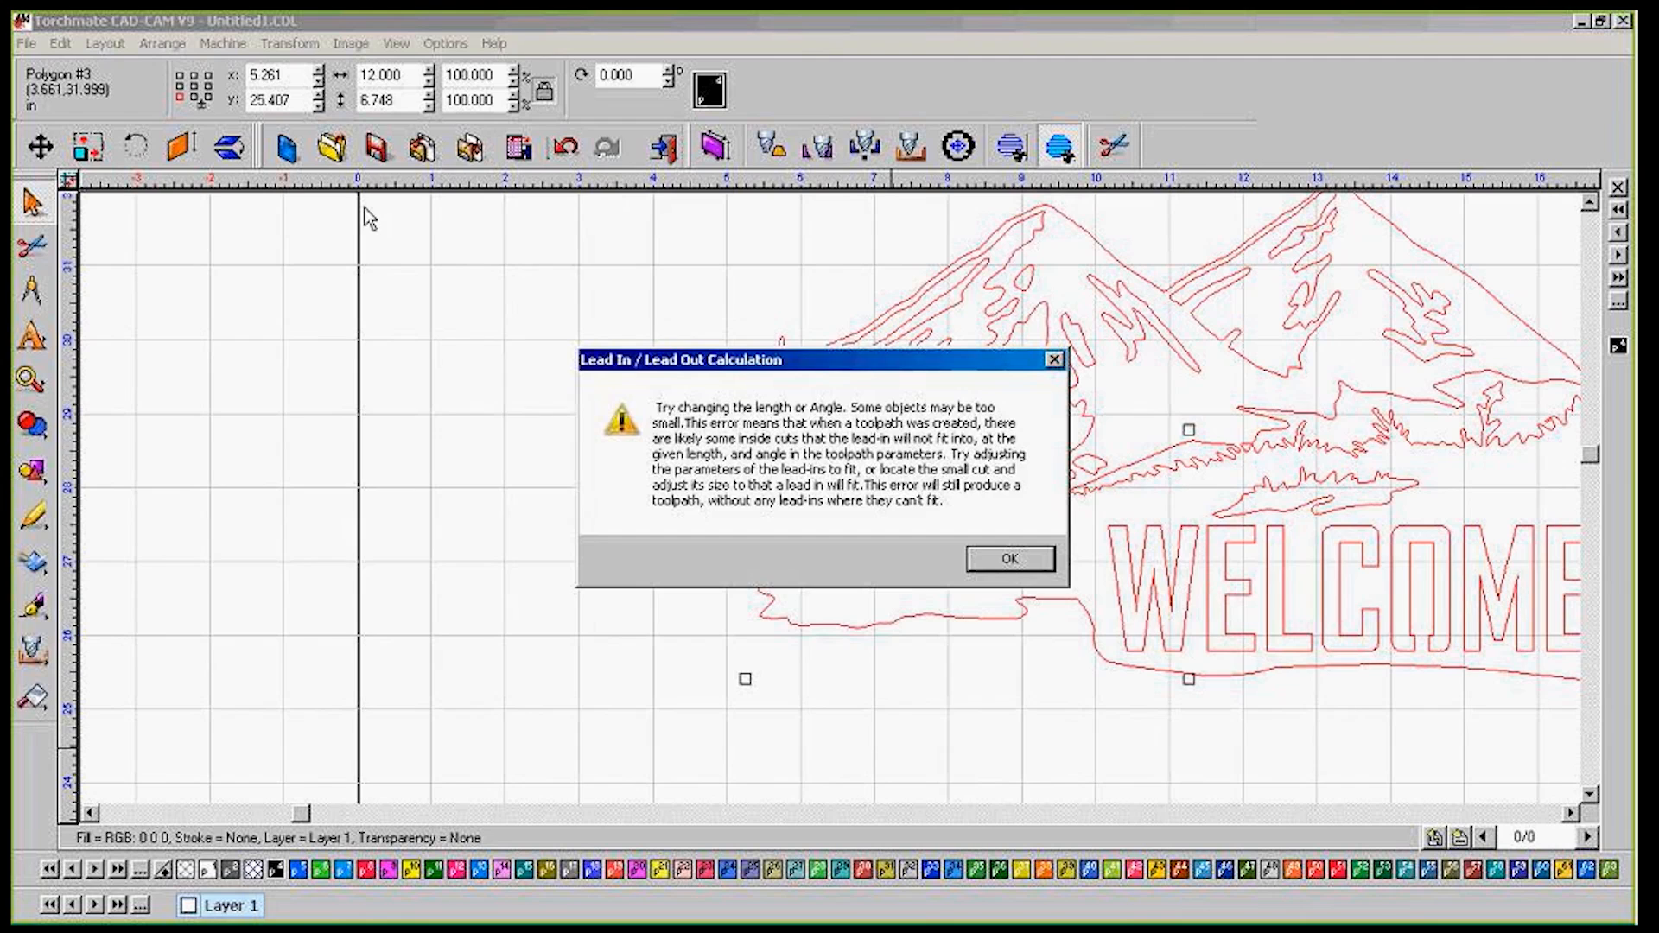
{"action": "left_click_drag", "start_coordinate": [905, 360], "coordinate": [414, 208]}
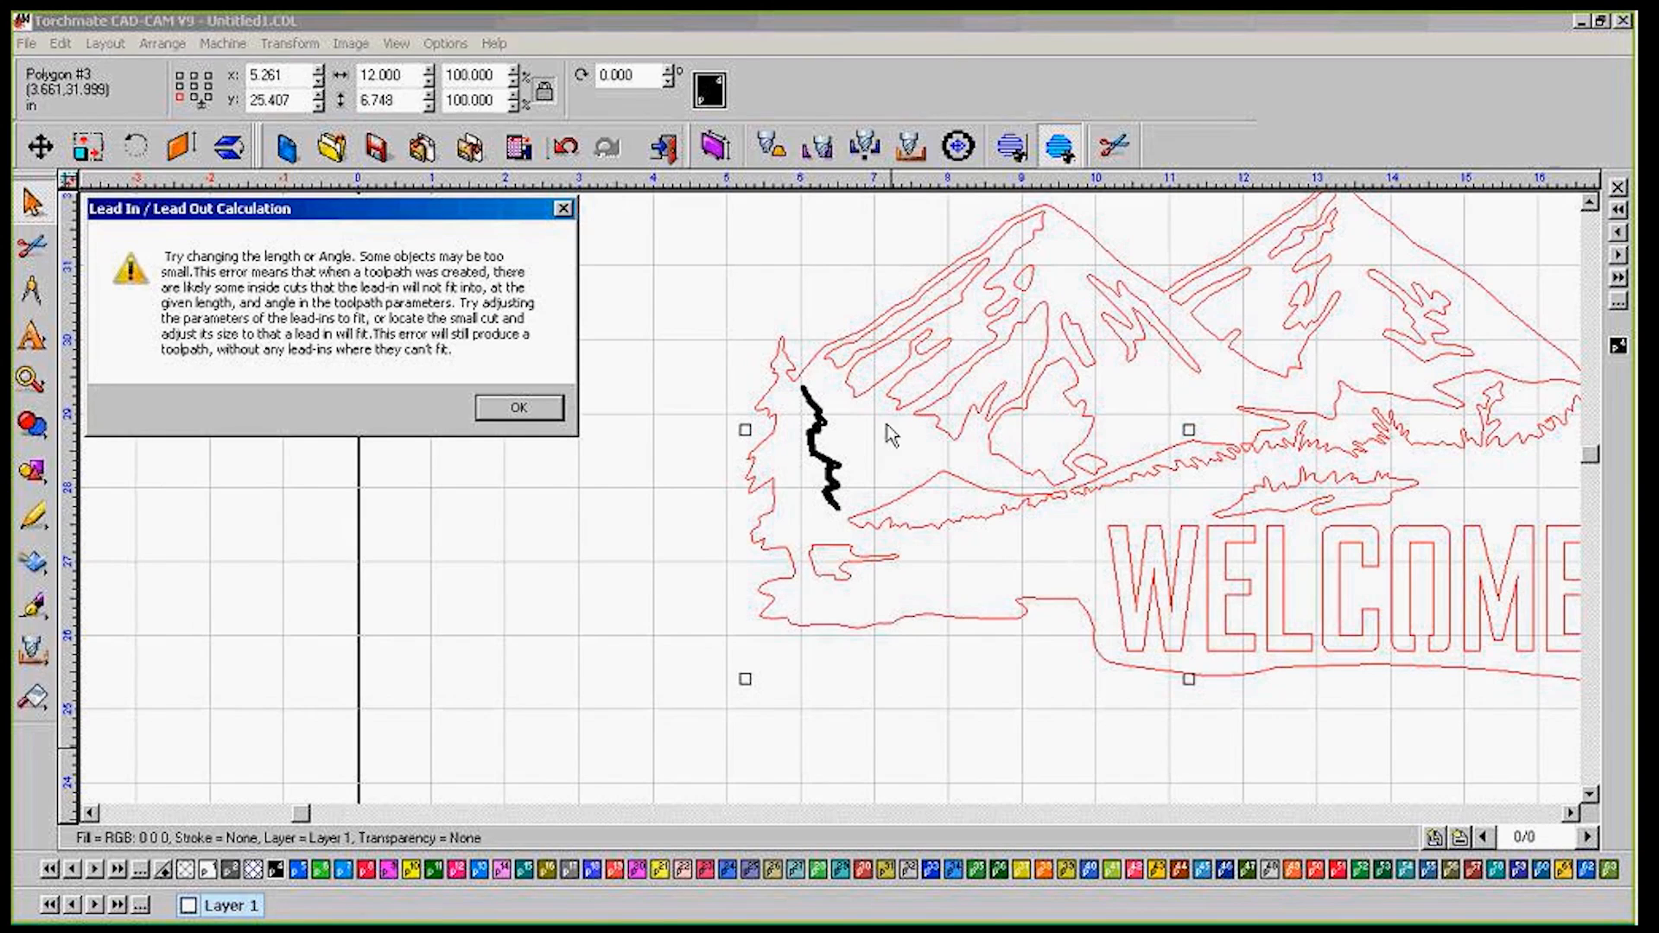
{"action": "left_click", "coordinate": [491, 410]}
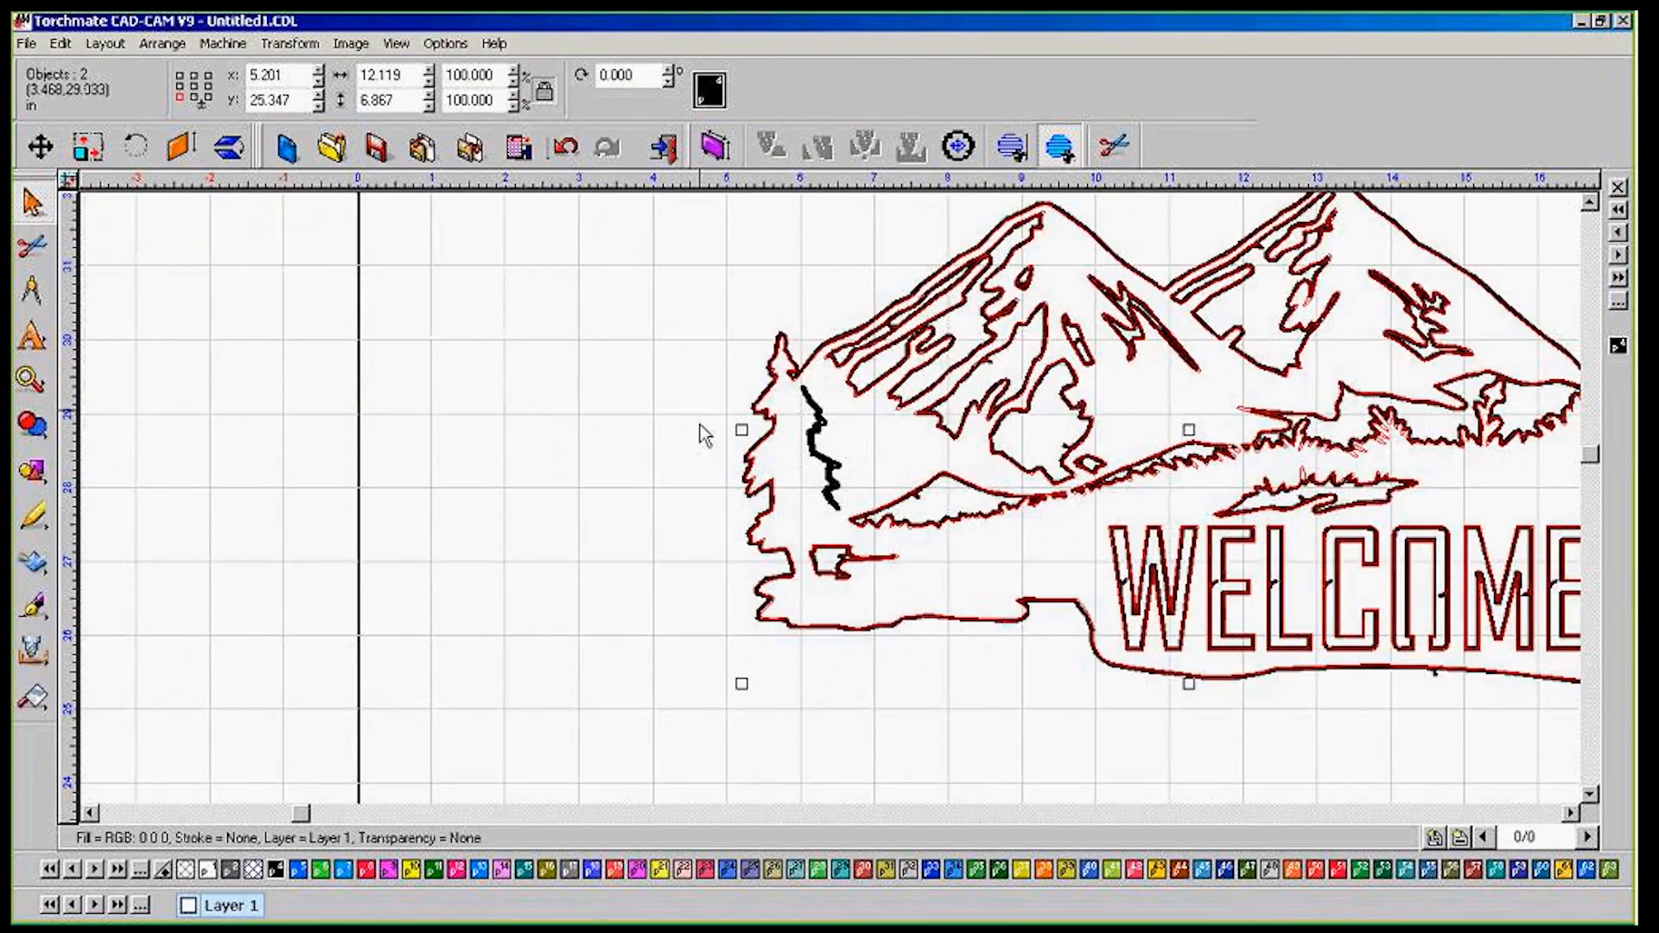
Flatten the lead-in arc of the small cutout fragment at the end of the low hill ridge by node editing
{"action": "scroll", "coordinate": [1063, 511], "scroll_direction": "up", "scroll_amount": 3}
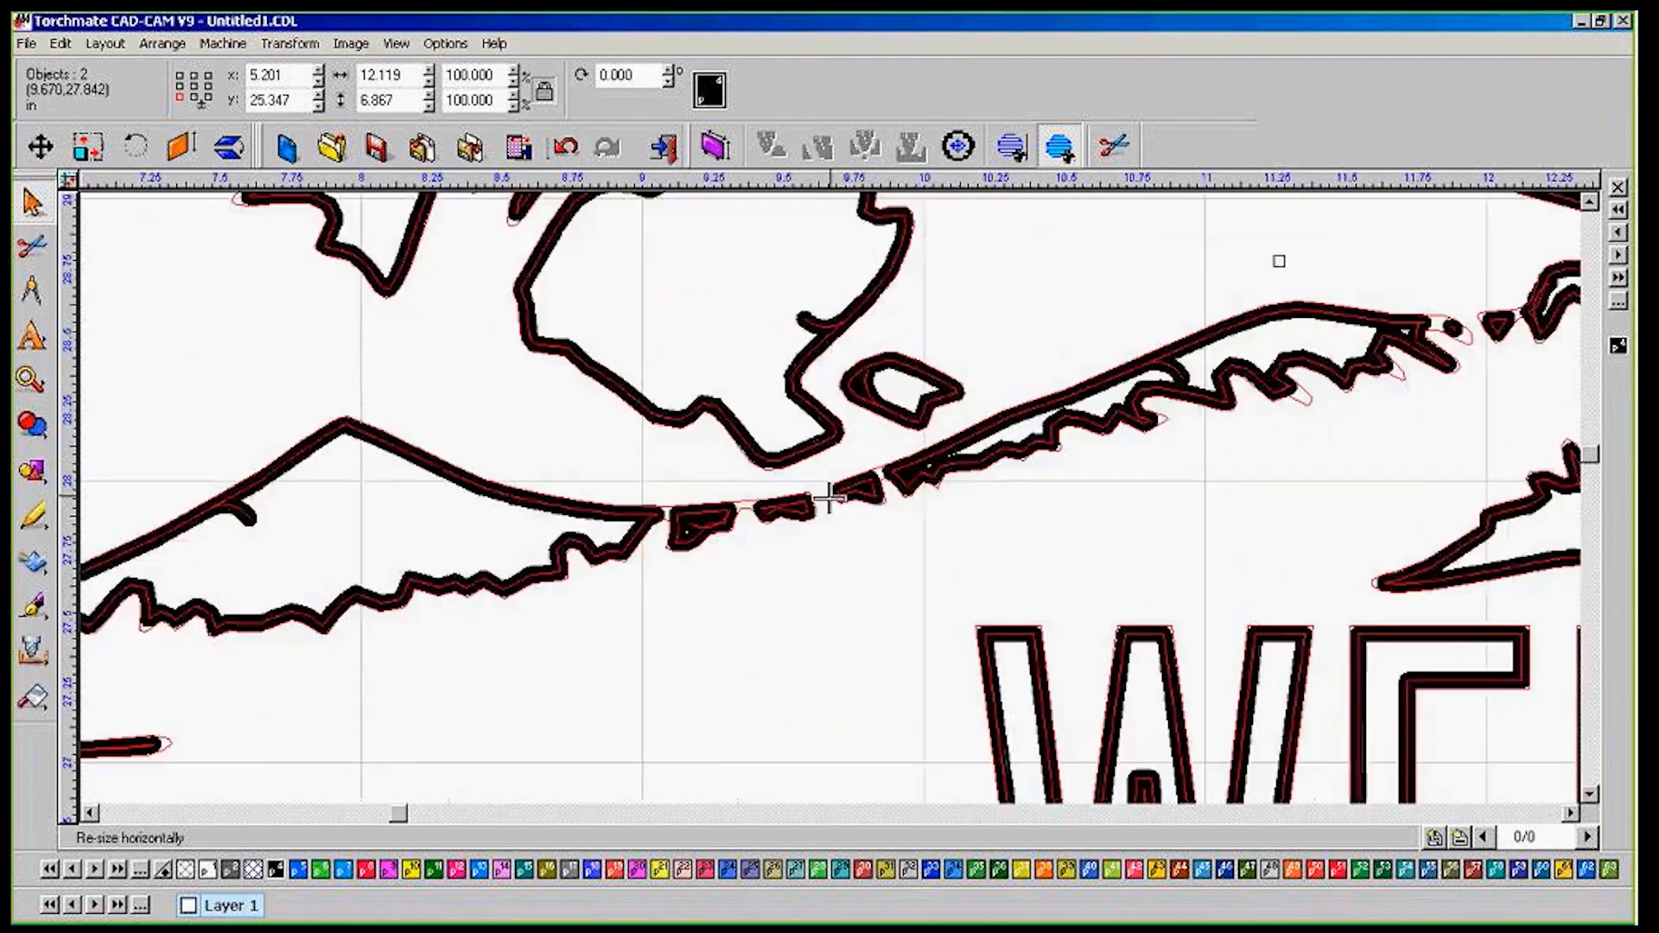
{"action": "scroll", "coordinate": [1018, 449], "scroll_direction": "down", "scroll_amount": 4}
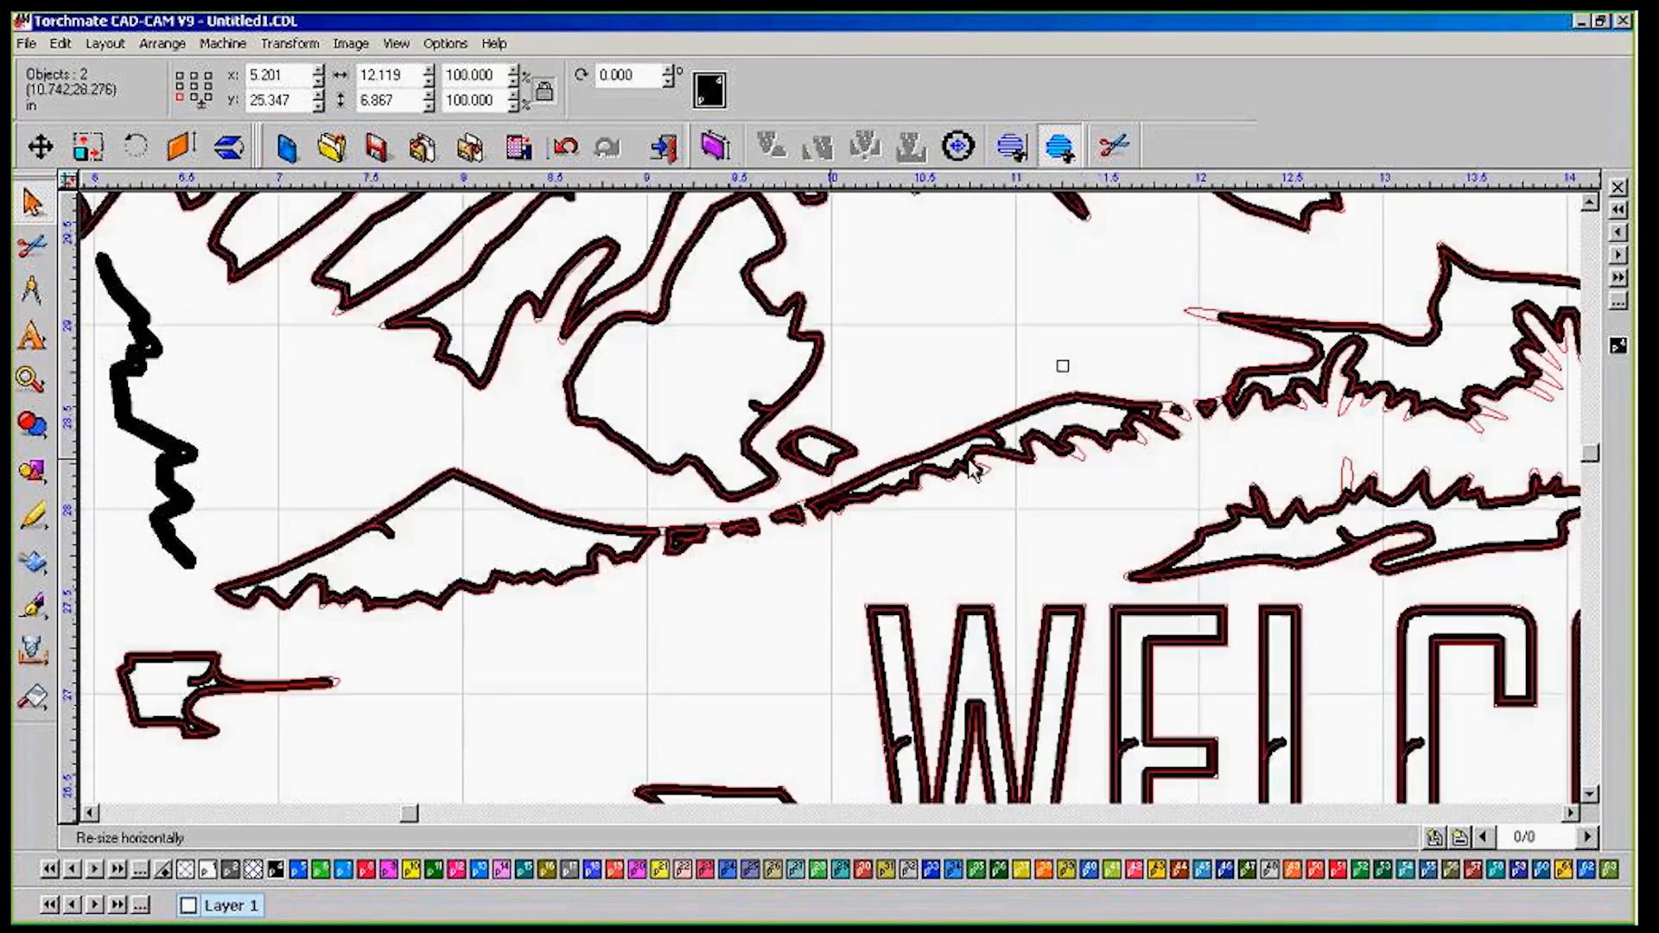
{"action": "scroll", "coordinate": [994, 449], "scroll_direction": "up", "scroll_amount": 5}
{"action": "scroll", "coordinate": [829, 498], "scroll_direction": "down", "scroll_amount": 3}
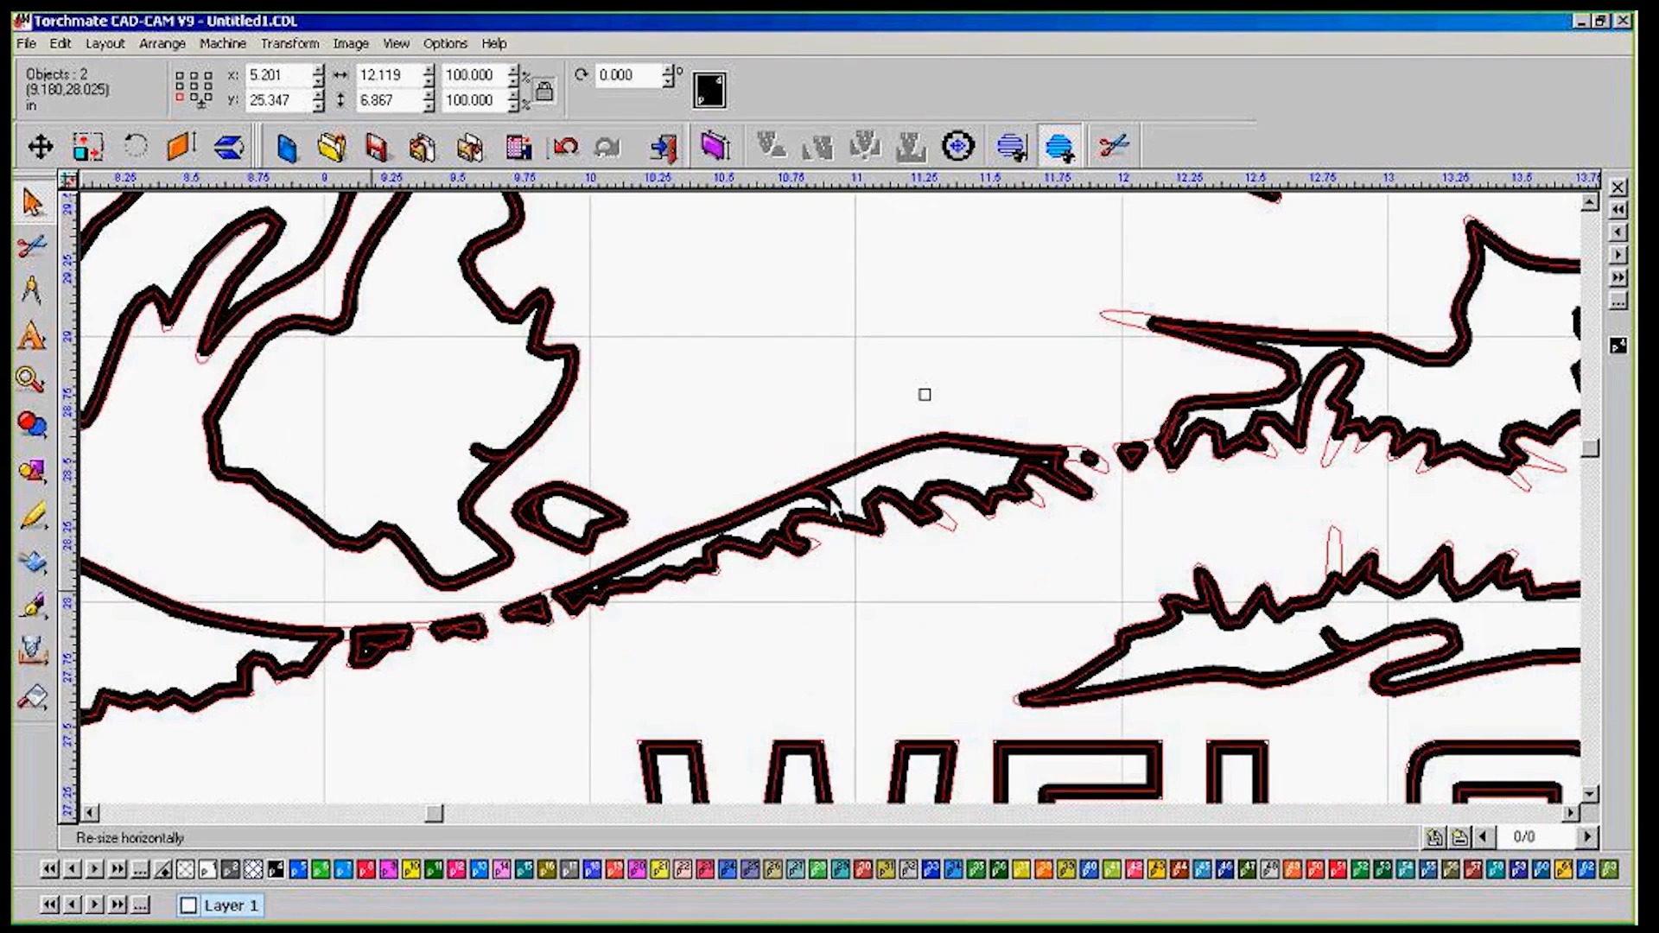
{"action": "scroll", "coordinate": [834, 525], "scroll_direction": "down", "scroll_amount": 2}
{"action": "scroll", "coordinate": [832, 527], "scroll_direction": "up", "scroll_amount": 5}
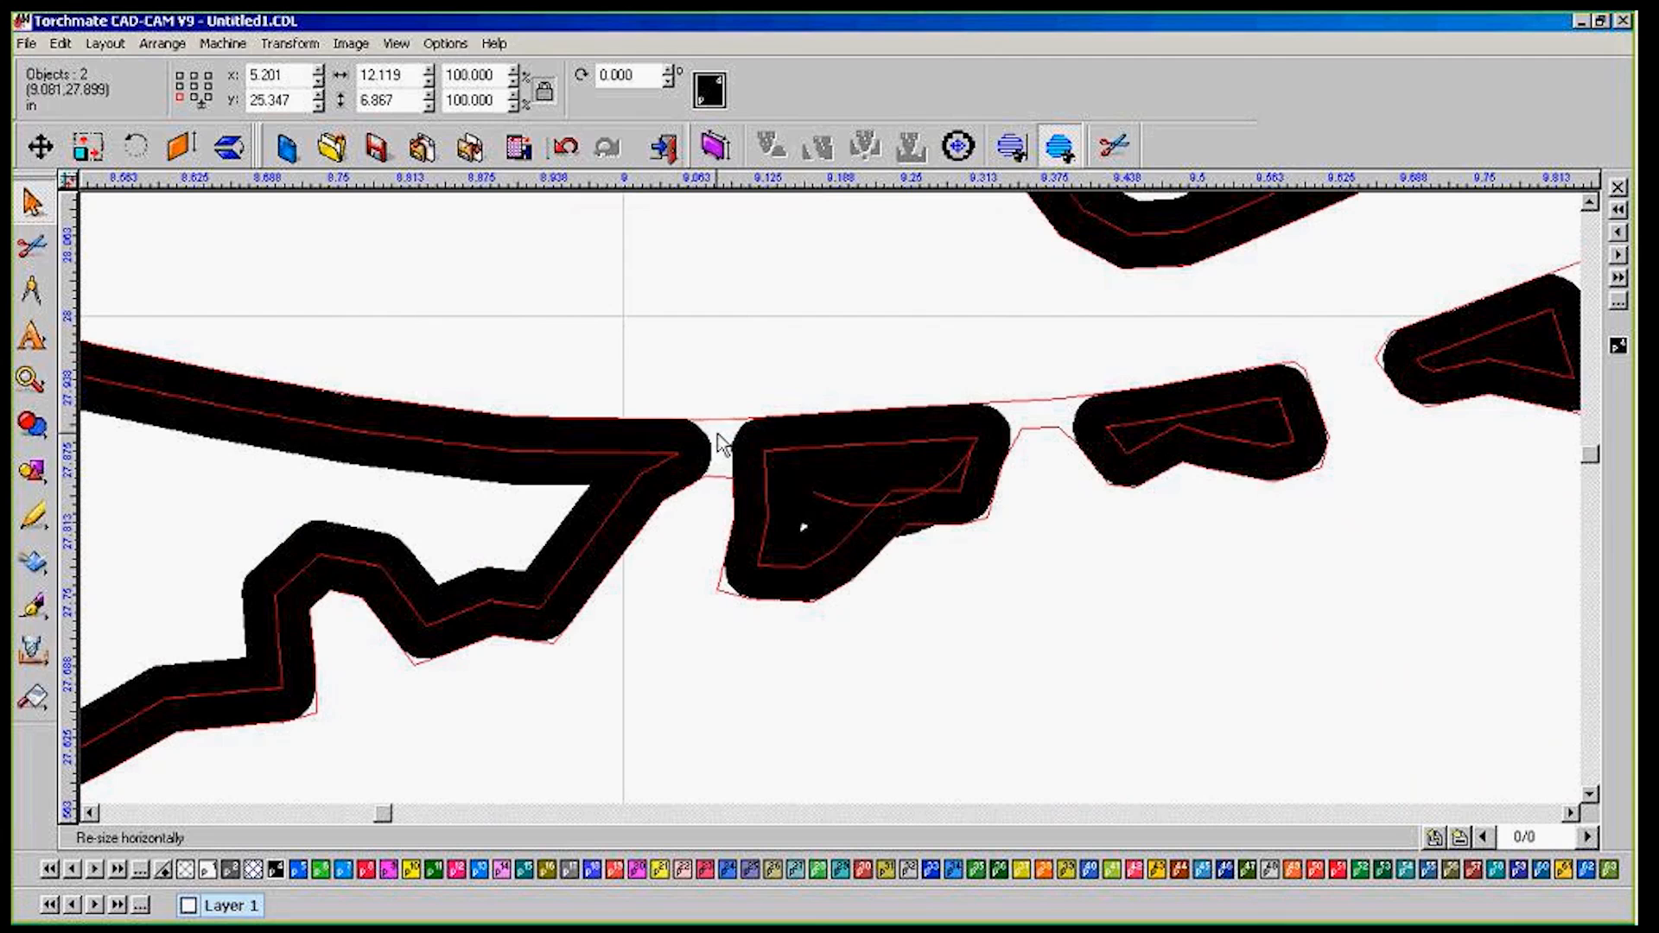
{"action": "left_click", "coordinate": [774, 475]}
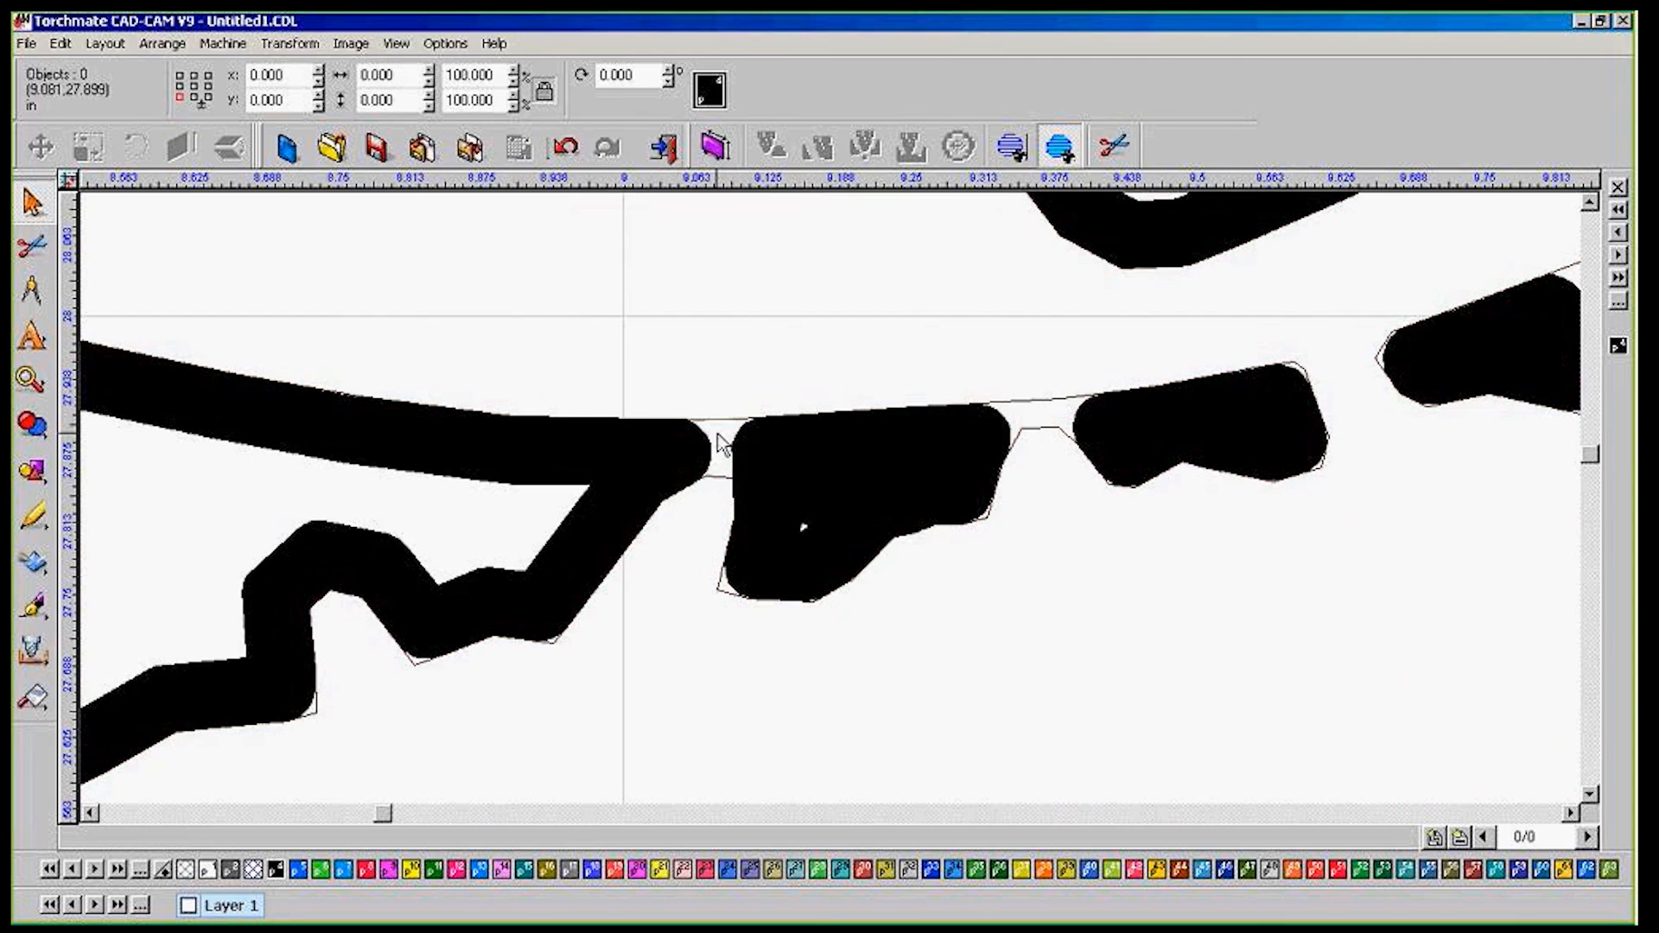
{"action": "double_click", "coordinate": [771, 480]}
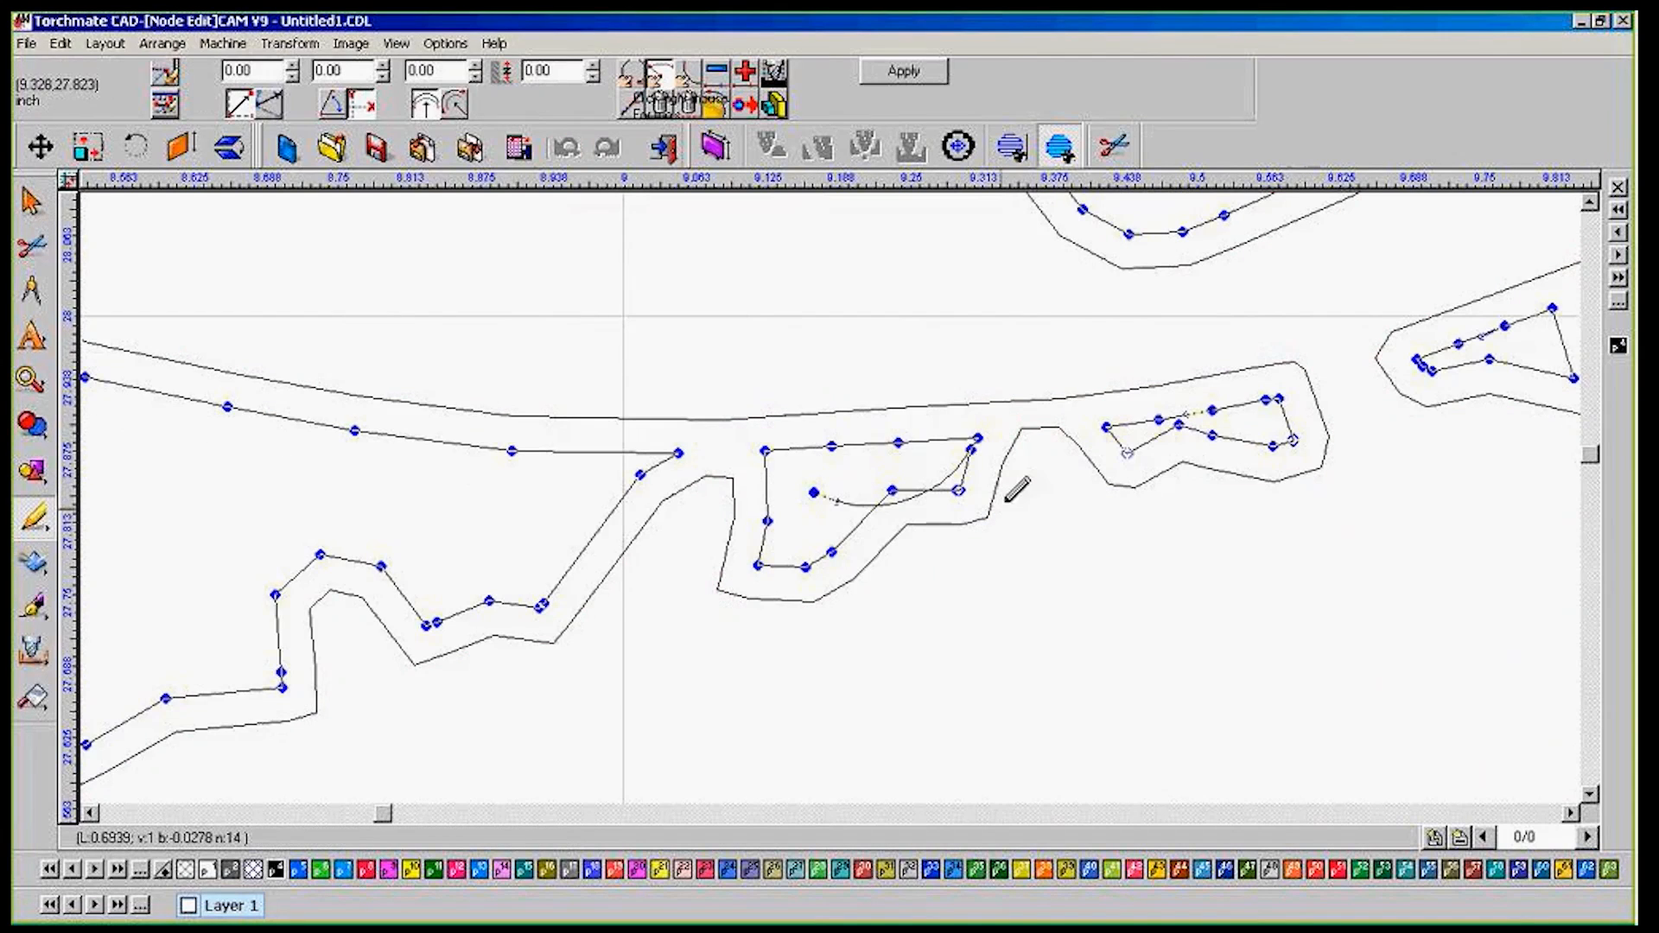
{"action": "left_click_drag", "start_coordinate": [899, 510], "coordinate": [899, 475]}
Move the start of the lead-in inside the small oval cutout above the ridge line to X 9.84, Y 28.37
{"action": "scroll", "coordinate": [830, 496], "scroll_direction": "down", "scroll_amount": 2}
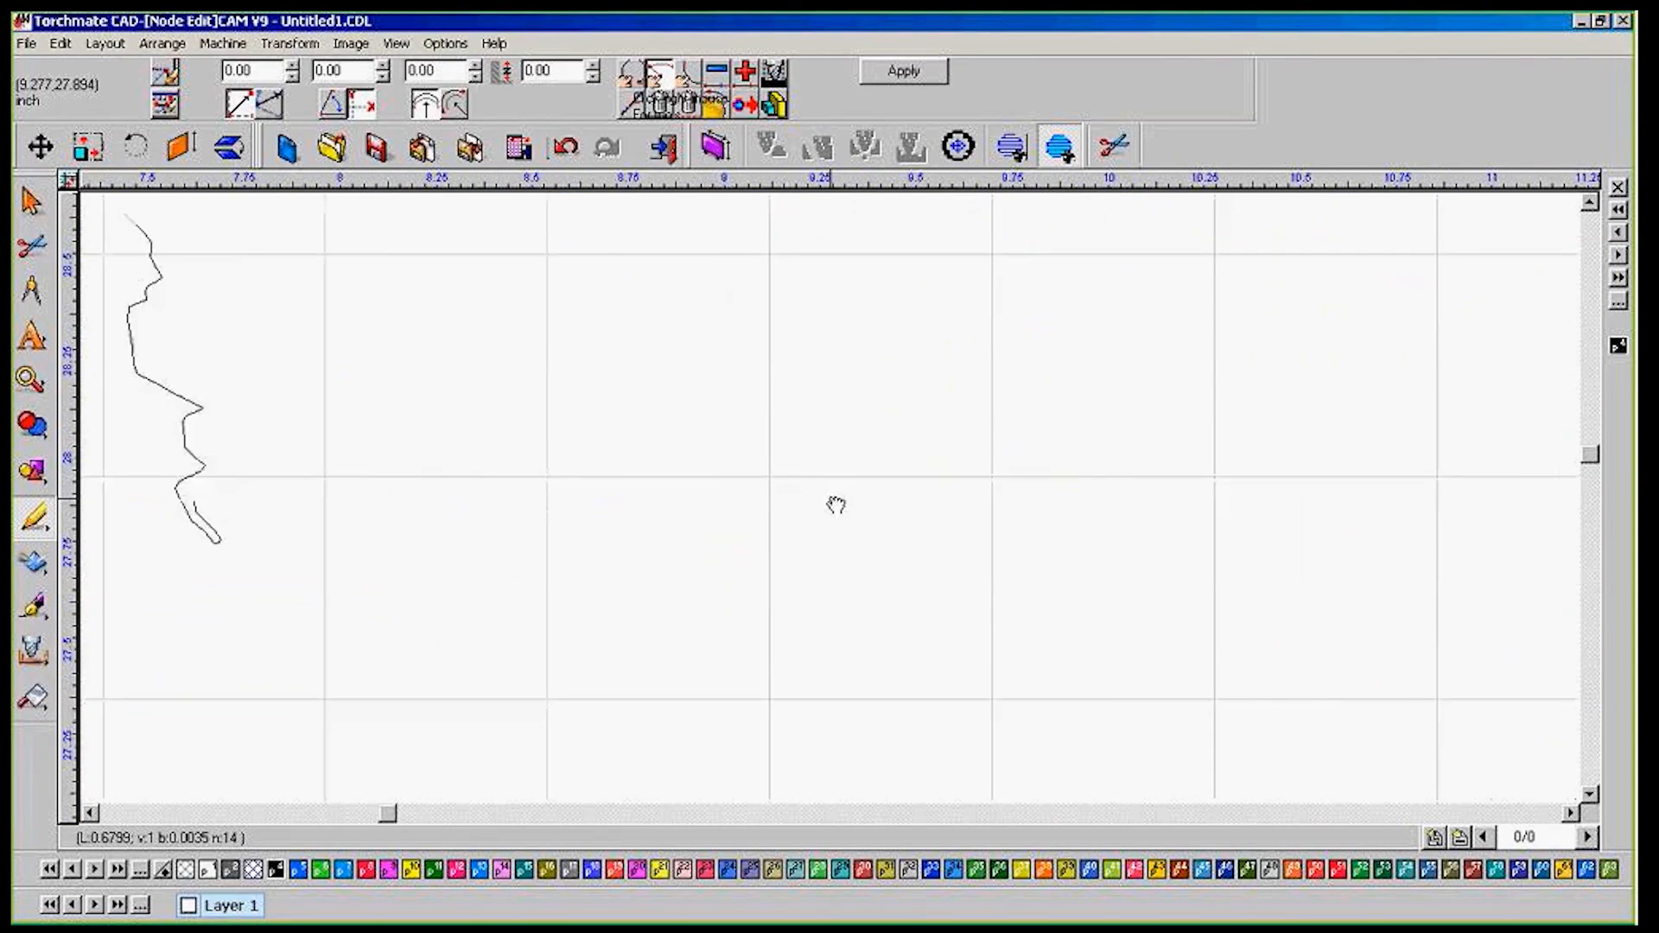
{"action": "scroll", "coordinate": [832, 497], "scroll_direction": "up", "scroll_amount": 3}
{"action": "scroll", "coordinate": [837, 494], "scroll_direction": "down", "scroll_amount": 5}
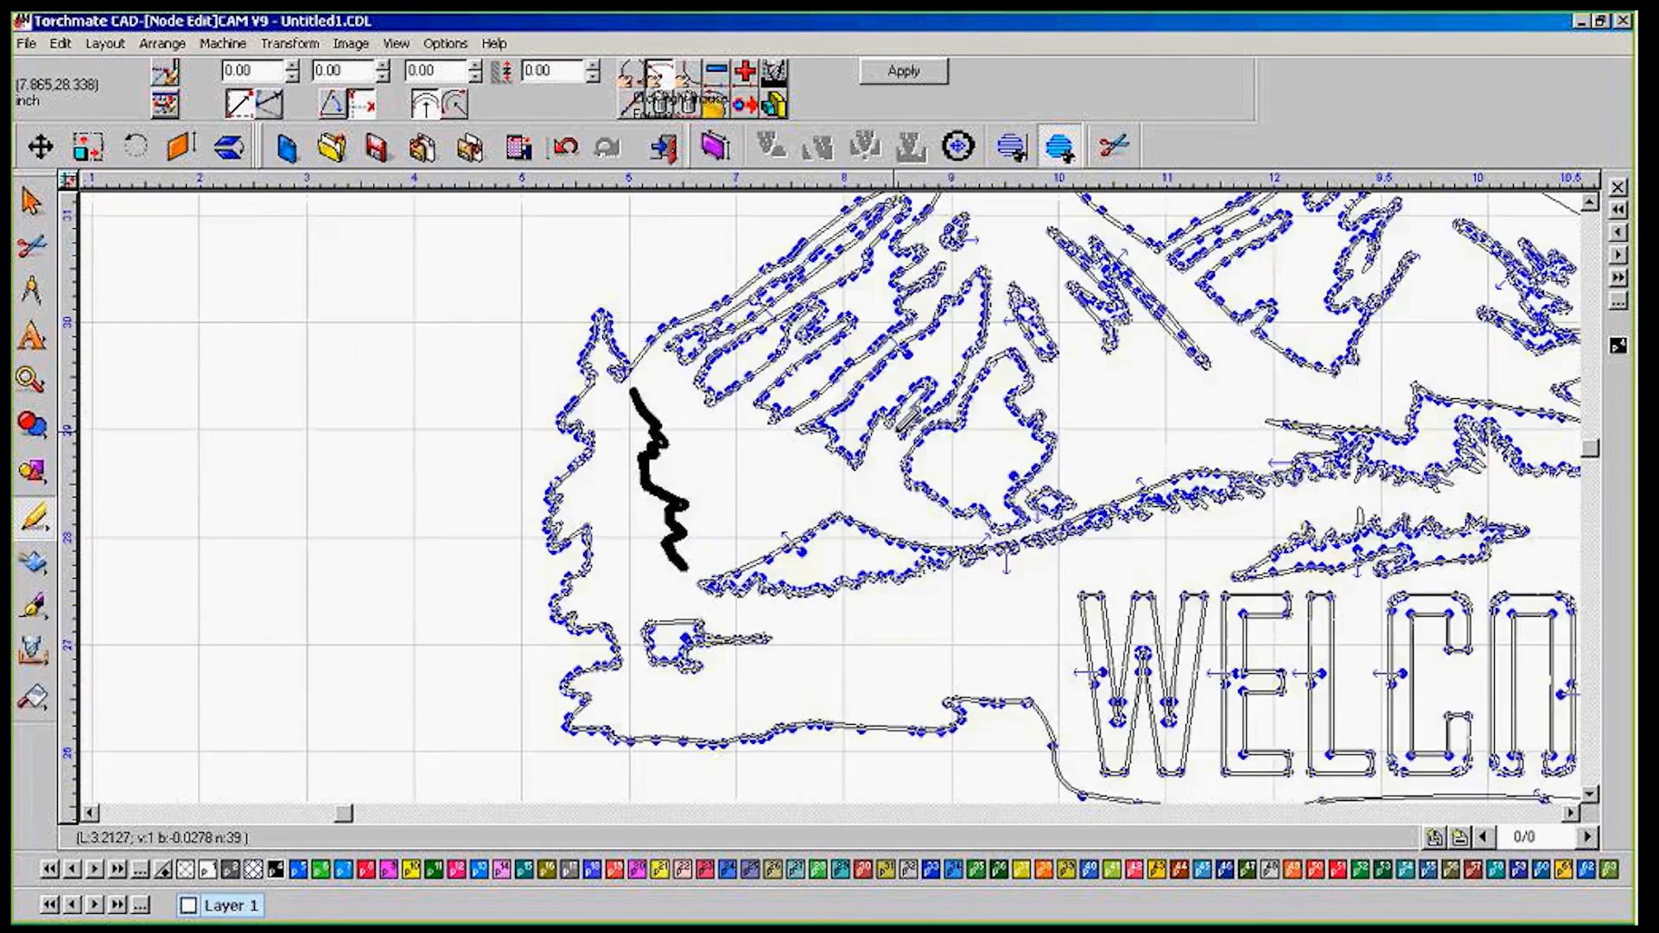
{"action": "scroll", "coordinate": [941, 484], "scroll_direction": "up", "scroll_amount": 3}
{"action": "scroll", "coordinate": [931, 491], "scroll_direction": "down", "scroll_amount": 2}
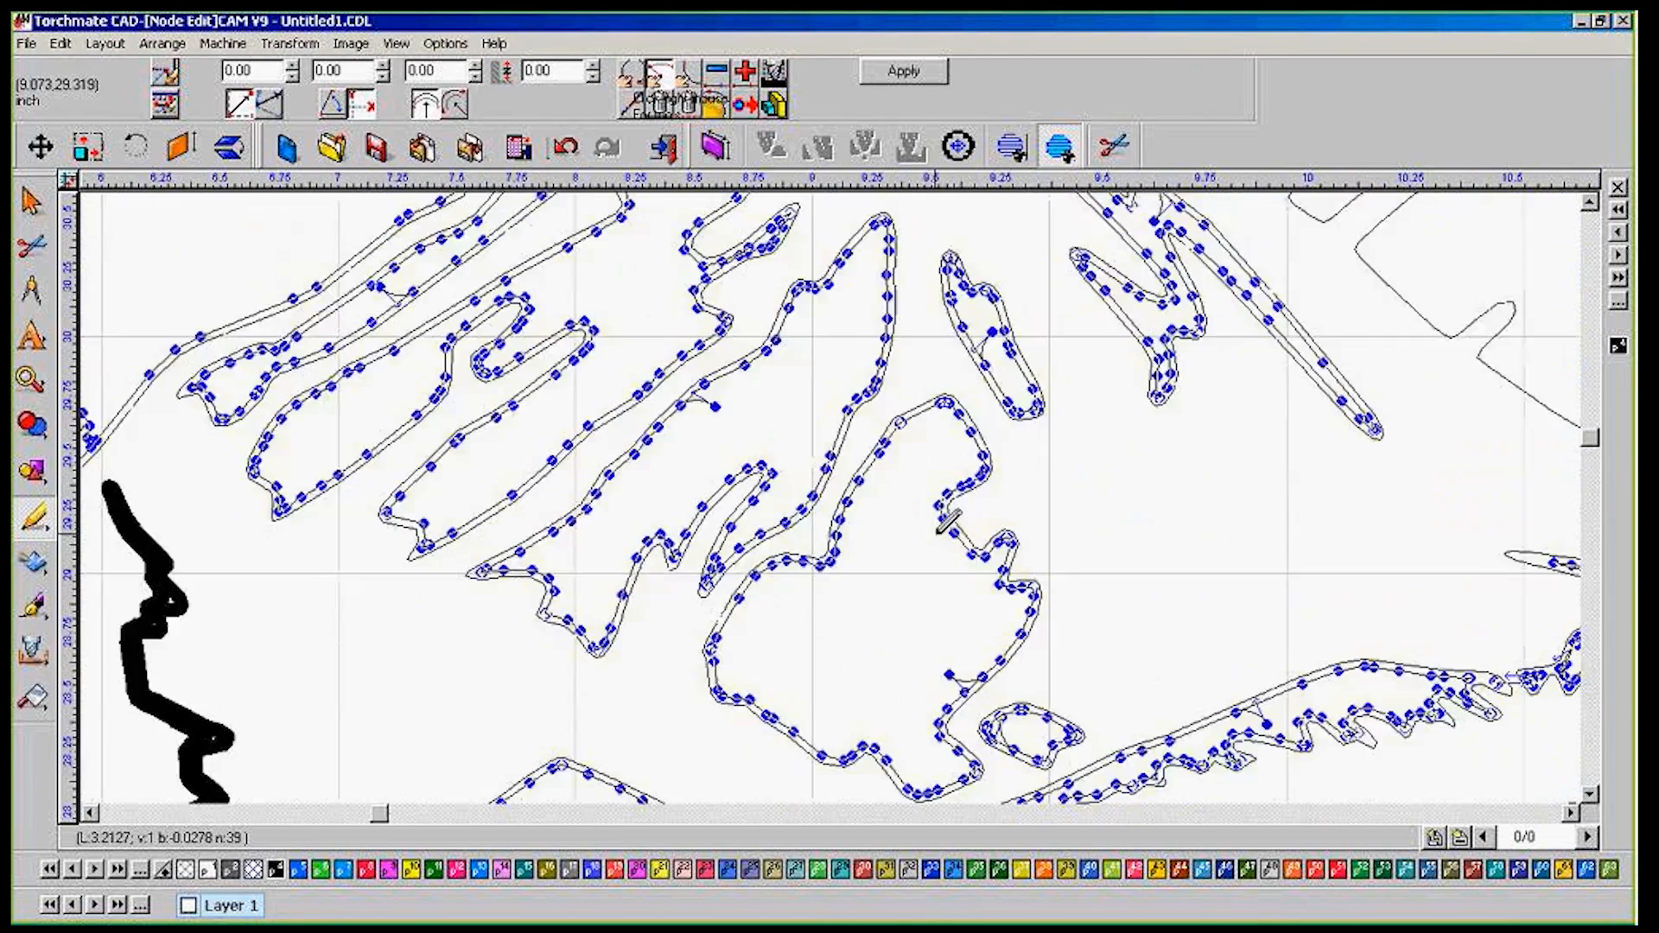
{"action": "scroll", "coordinate": [831, 488], "scroll_direction": "down", "scroll_amount": 1}
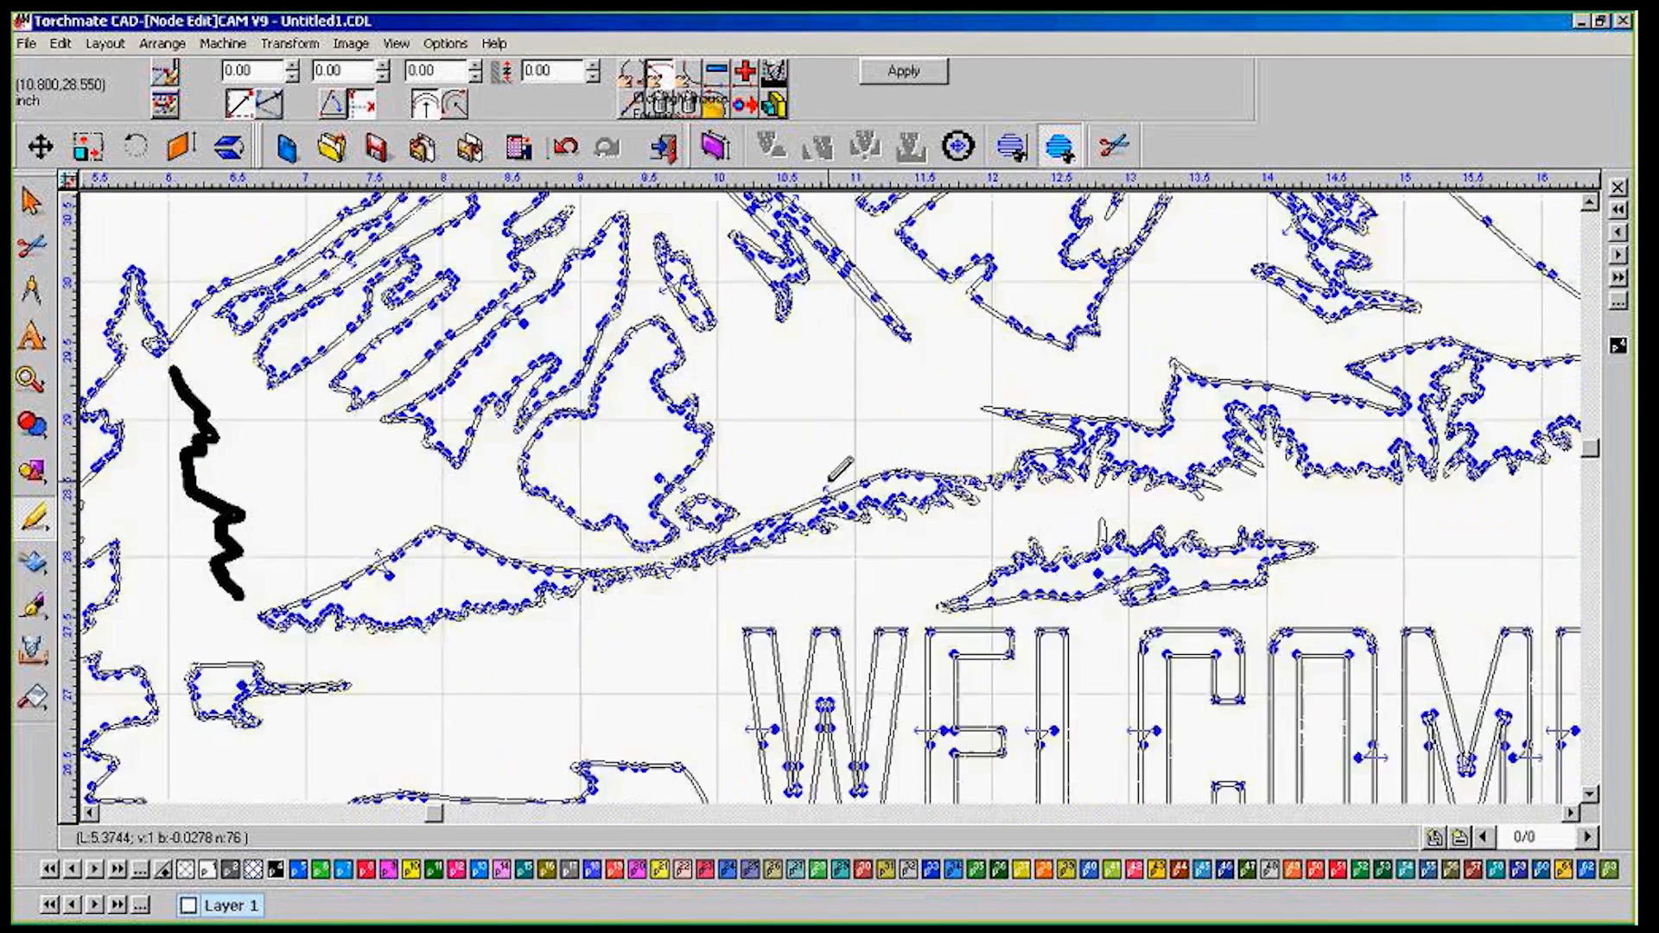
{"action": "scroll", "coordinate": [839, 469], "scroll_direction": "up", "scroll_amount": 3}
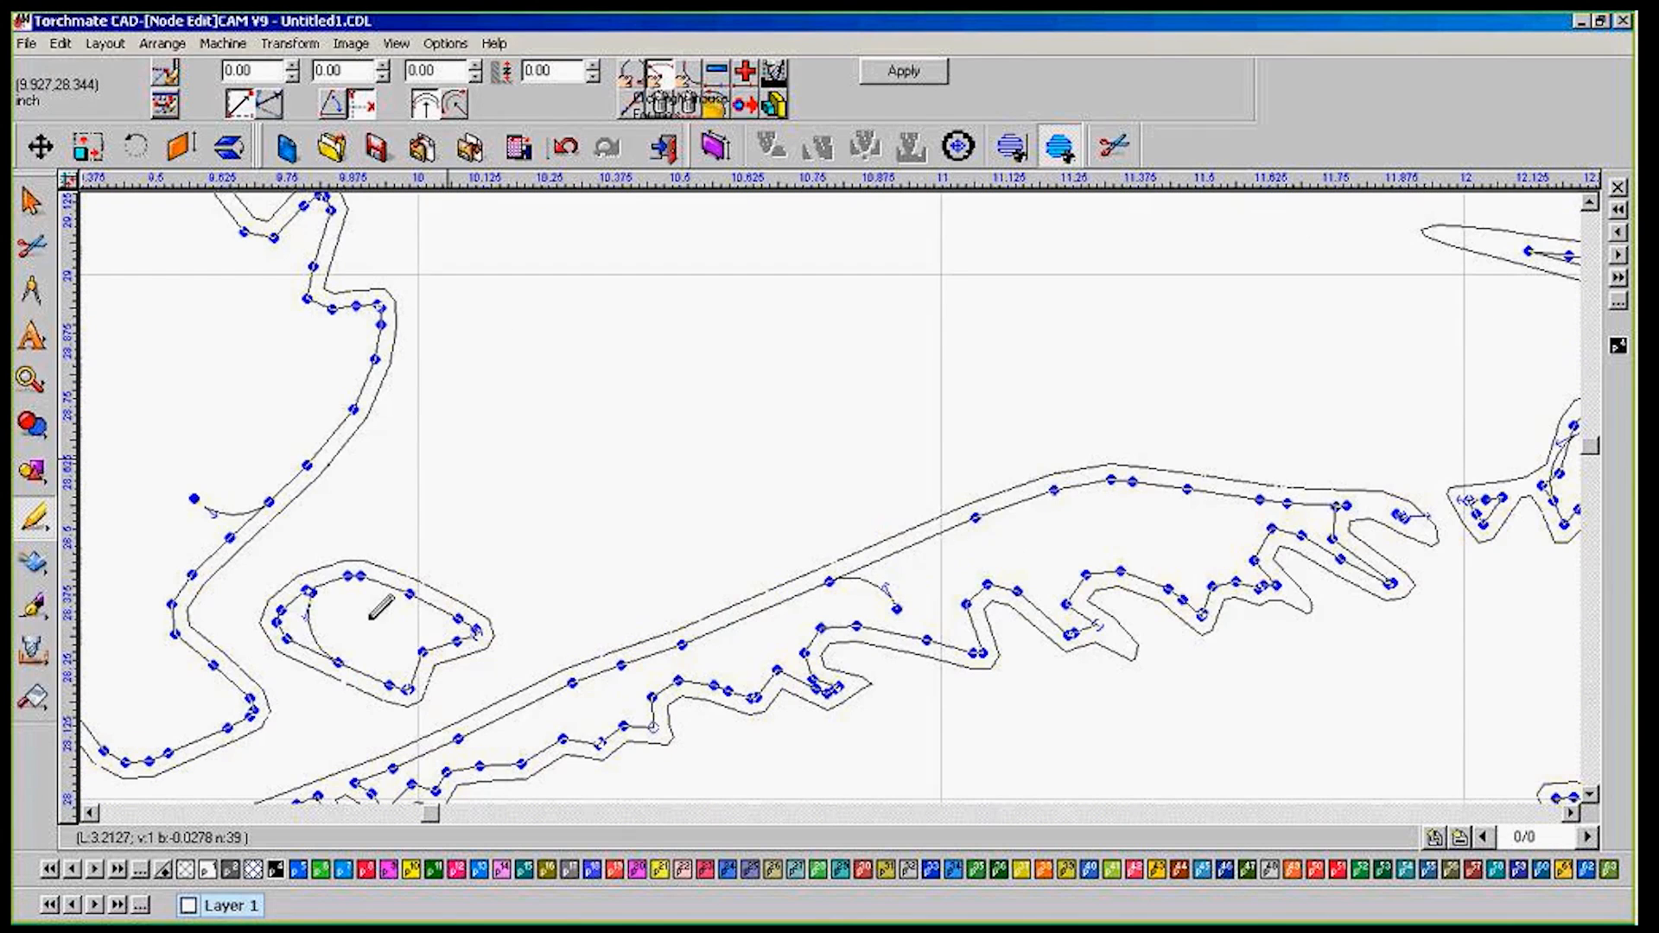
{"action": "left_click", "coordinate": [331, 607]}
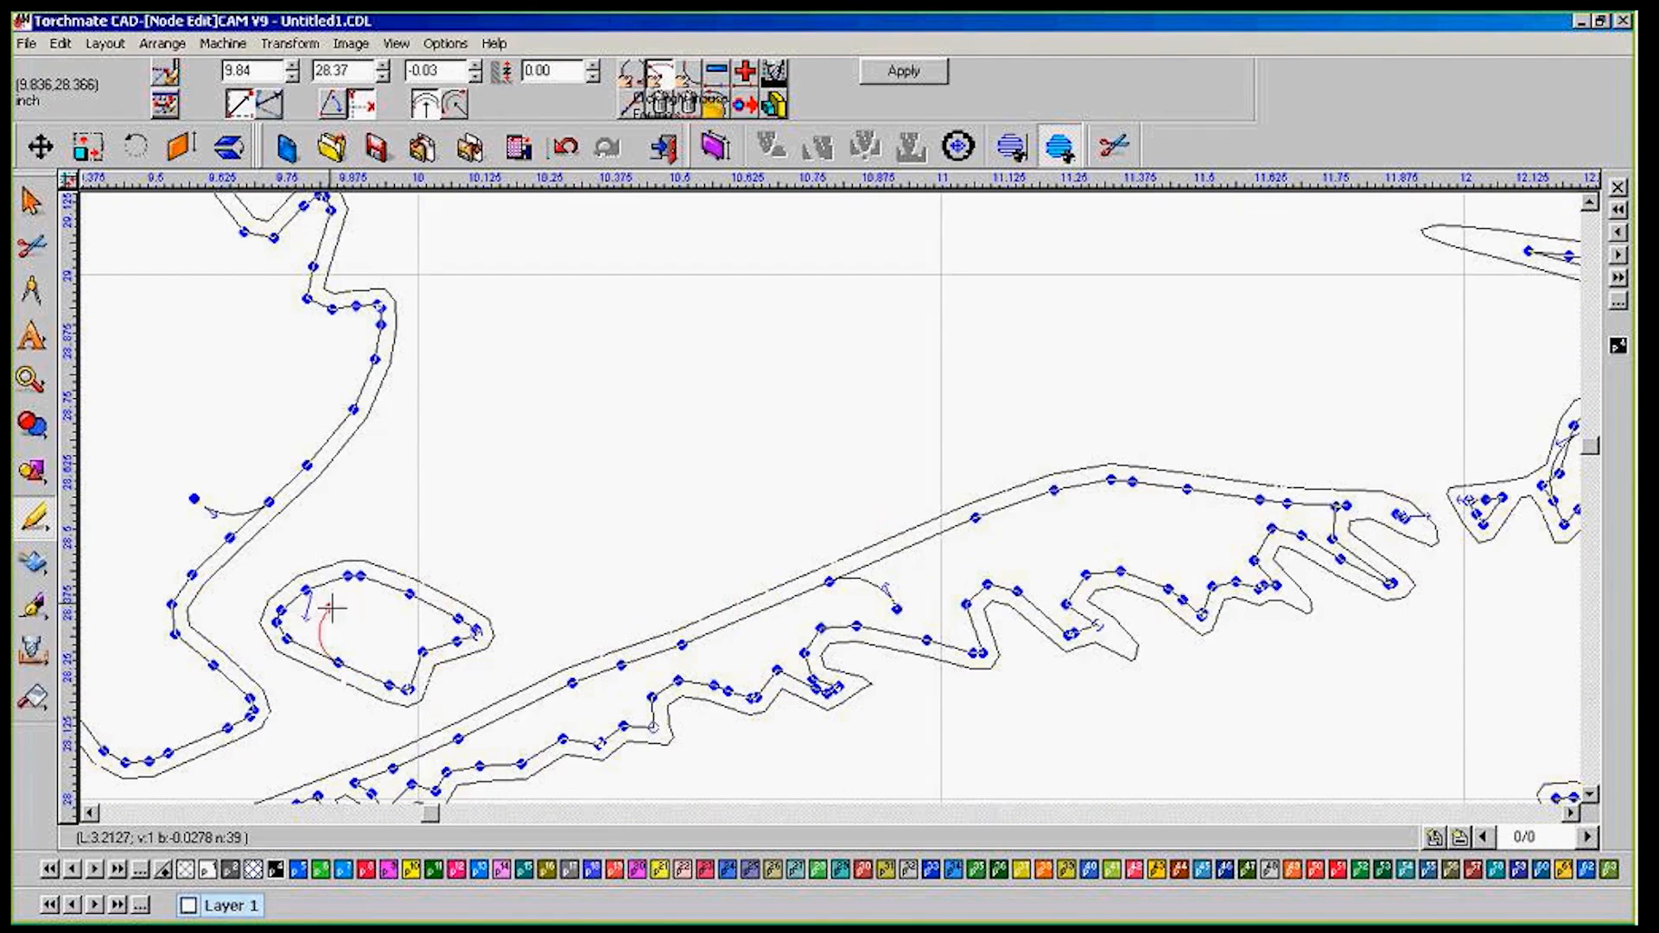
Delete the tiny leftover tool path fragment at the tip of the ridge cutout, near X 11.9
{"action": "scroll", "coordinate": [1021, 628], "scroll_direction": "down", "scroll_amount": 1}
{"action": "scroll", "coordinate": [1151, 541], "scroll_direction": "up", "scroll_amount": 1}
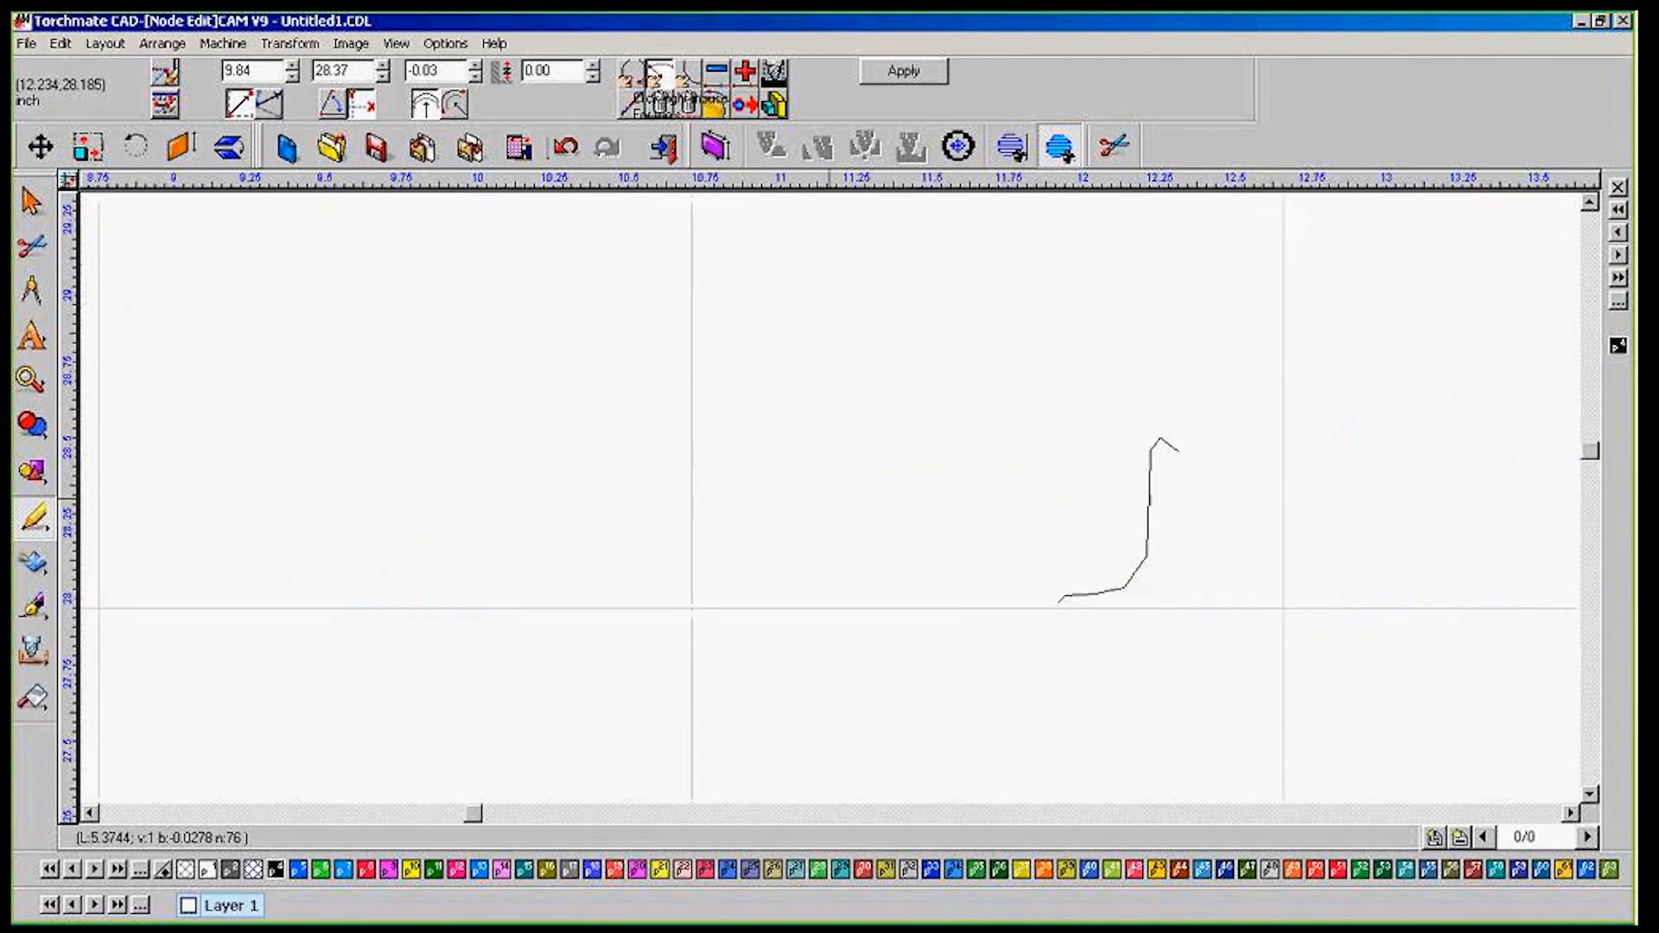
{"action": "scroll", "coordinate": [852, 470], "scroll_direction": "up", "scroll_amount": 1}
{"action": "scroll", "coordinate": [745, 395], "scroll_direction": "up", "scroll_amount": 3}
{"action": "left_click_drag", "start_coordinate": [387, 511], "coordinate": [542, 631]}
{"action": "key", "text": "Delete"}
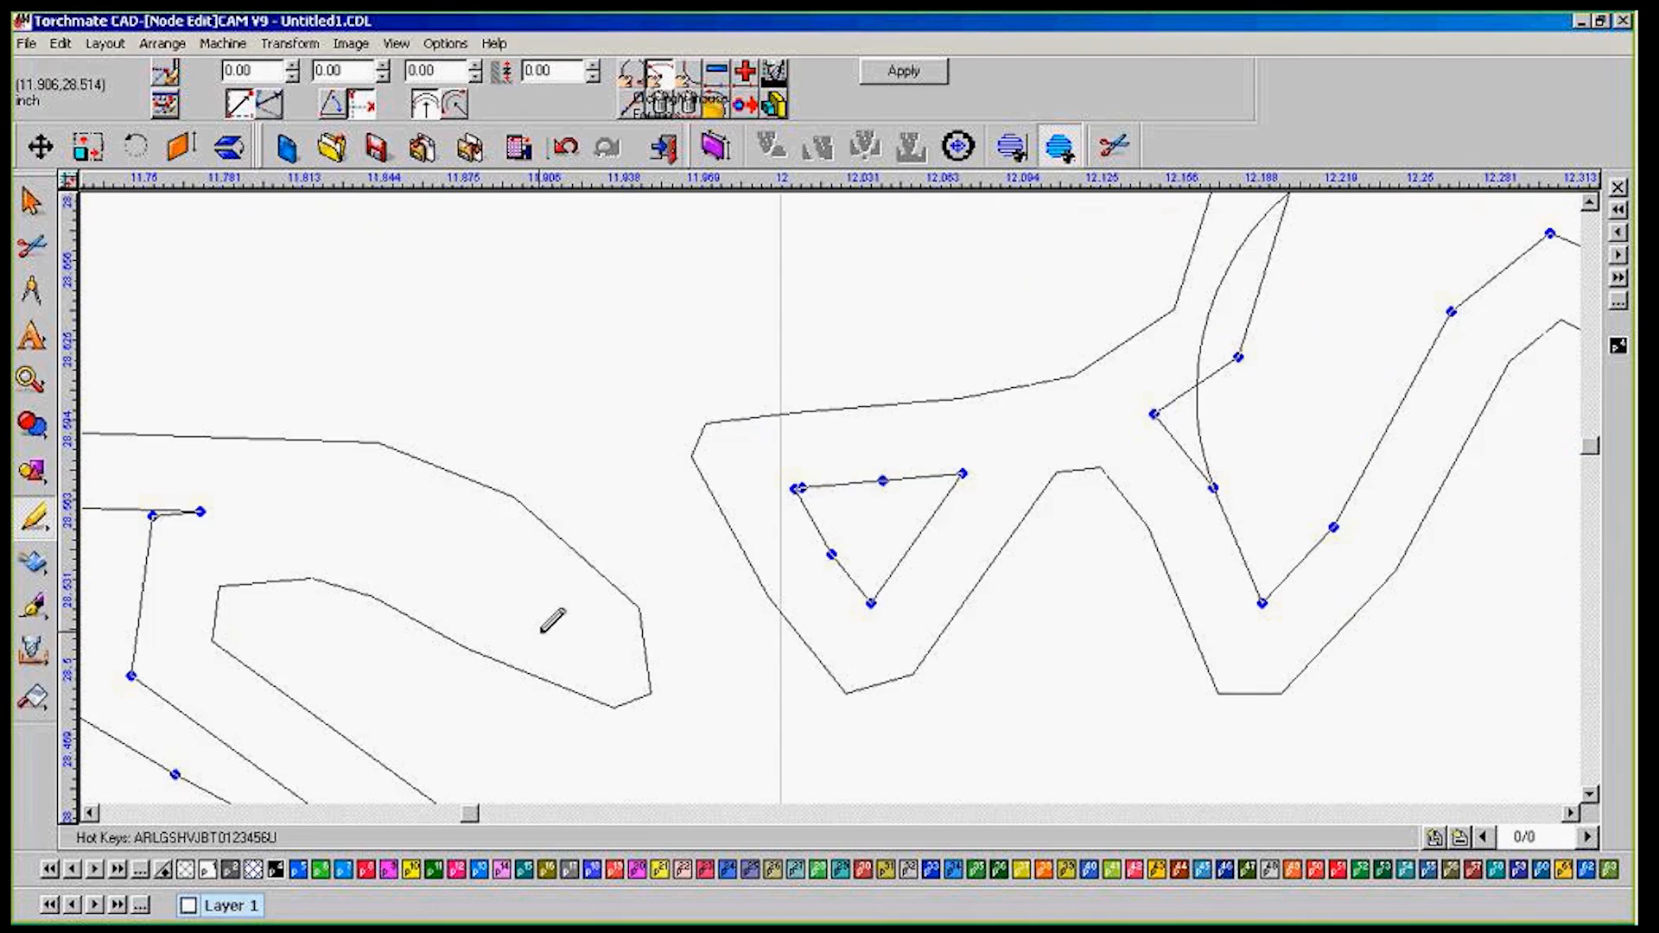
Reposition the treeline cutout's lead-in start to X 12.25, Y 28.68 and straighten its arc
{"action": "scroll", "coordinate": [848, 482], "scroll_direction": "down", "scroll_amount": 2}
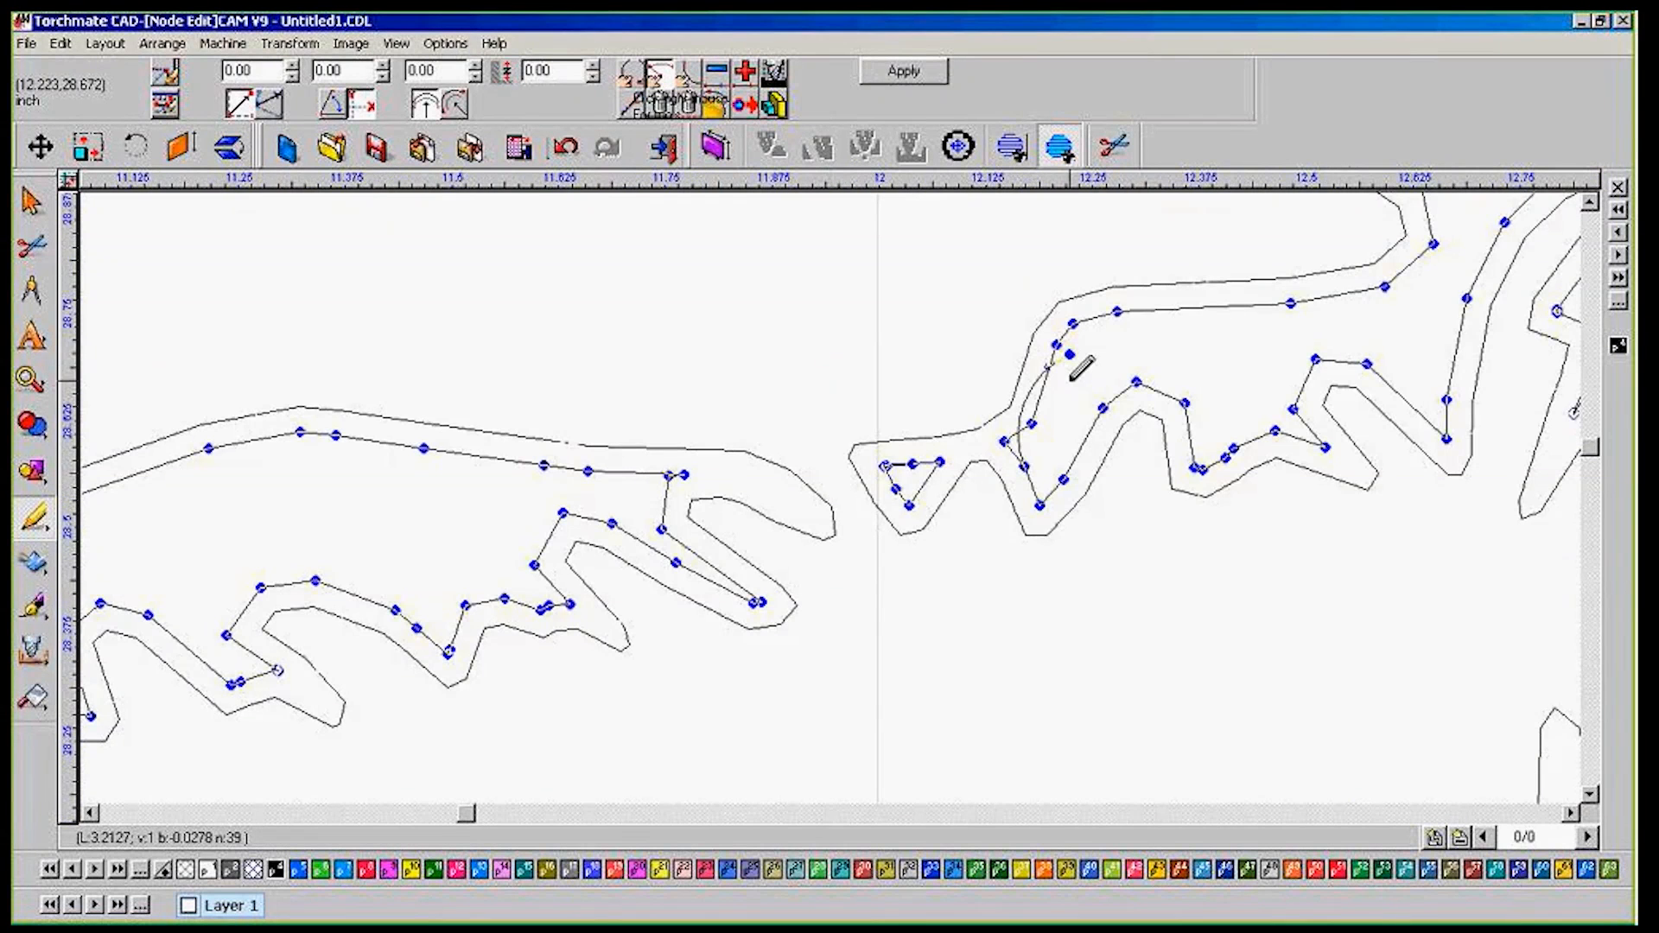
{"action": "scroll", "coordinate": [855, 473], "scroll_direction": "up", "scroll_amount": 2}
{"action": "scroll", "coordinate": [855, 471], "scroll_direction": "down", "scroll_amount": 1}
{"action": "left_click", "coordinate": [858, 467]}
{"action": "left_click_drag", "start_coordinate": [858, 466], "coordinate": [893, 486]}
{"action": "left_click_drag", "start_coordinate": [781, 559], "coordinate": [817, 596]}
Examine the tool path and lead-ins along the treeline and the hill cutouts near the sign's right edge
{"action": "scroll", "coordinate": [925, 563], "scroll_direction": "down", "scroll_amount": 1}
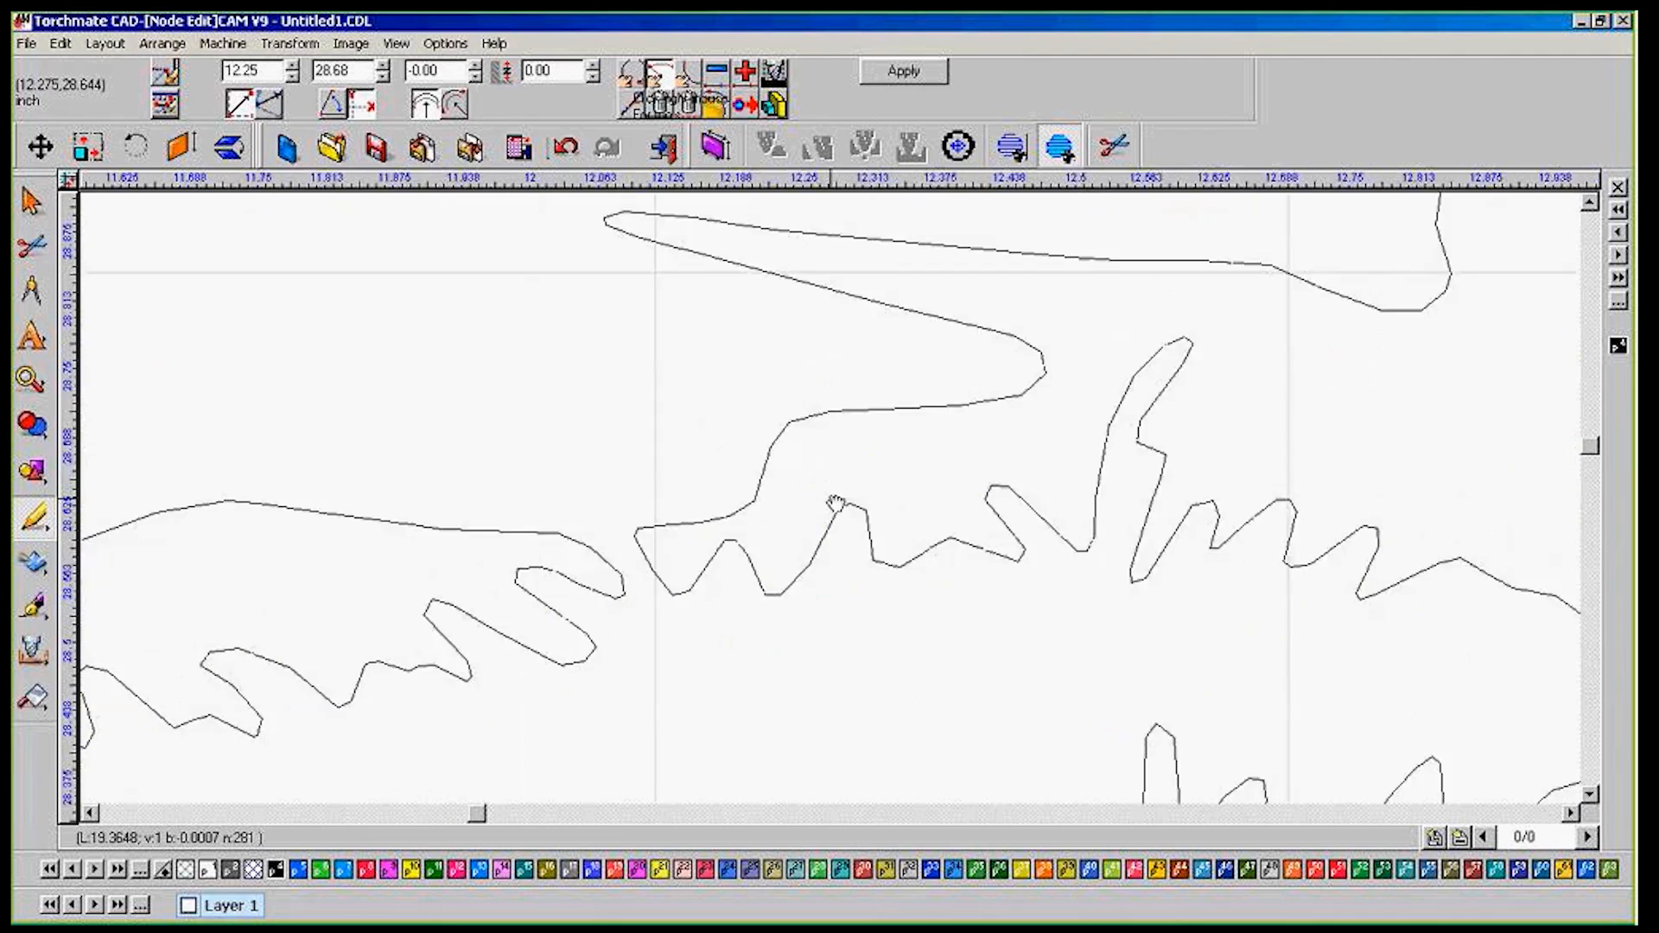
{"action": "scroll", "coordinate": [985, 481], "scroll_direction": "down", "scroll_amount": 2}
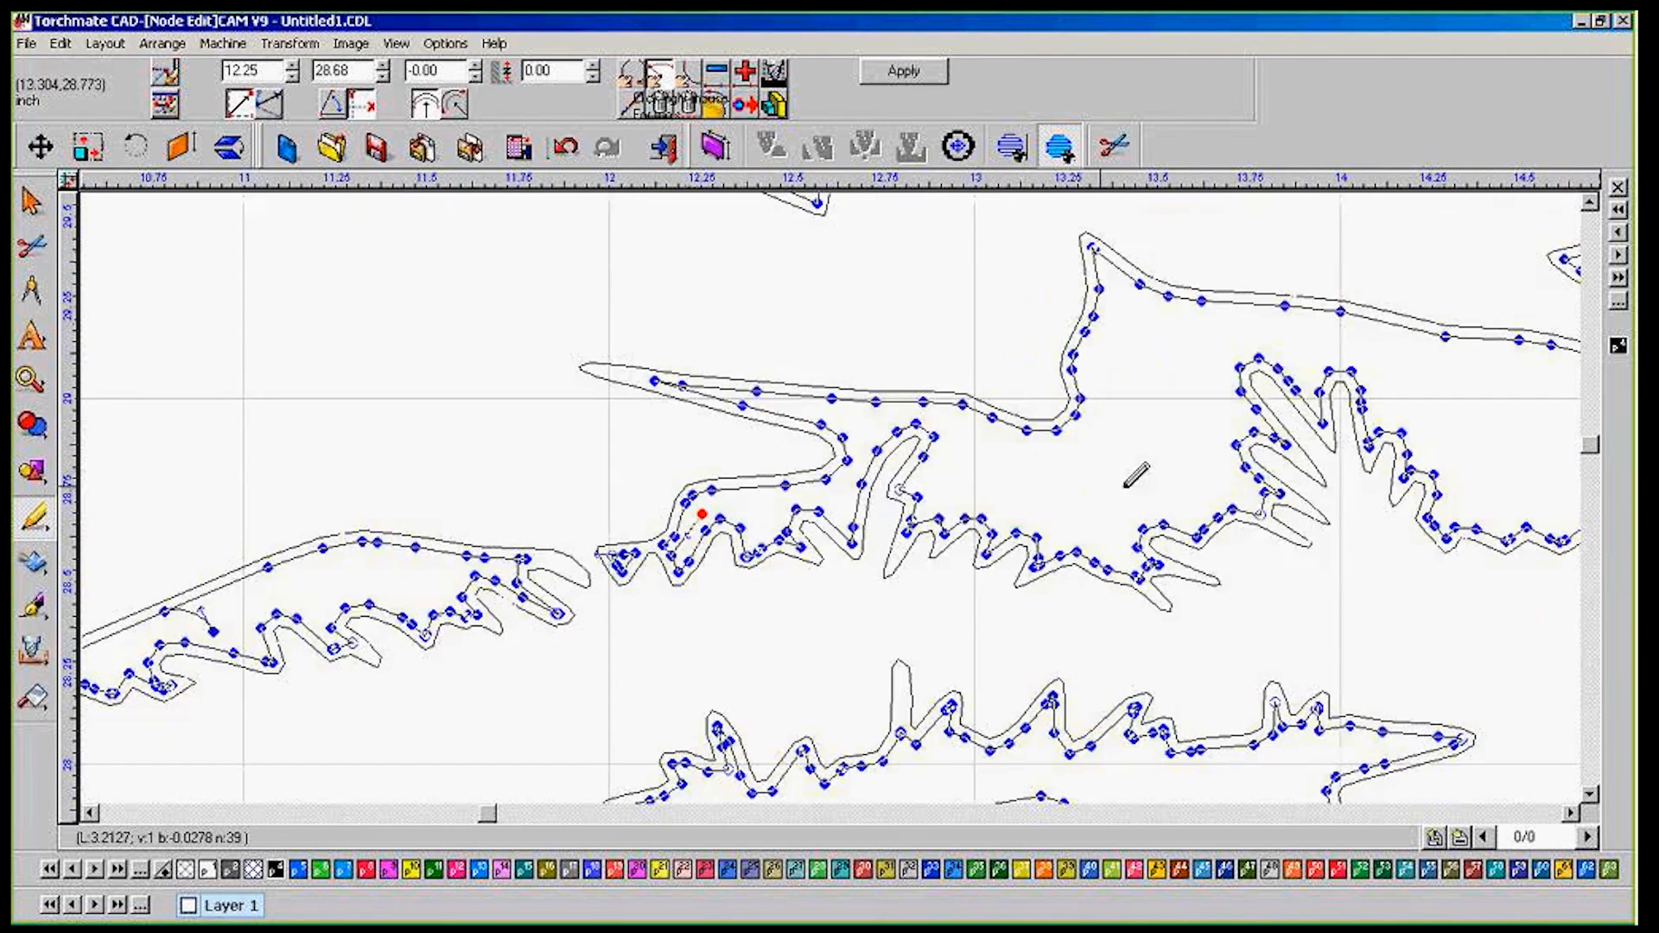
{"action": "scroll", "coordinate": [1134, 475], "scroll_direction": "down", "scroll_amount": 1}
{"action": "scroll", "coordinate": [840, 484], "scroll_direction": "up", "scroll_amount": 3}
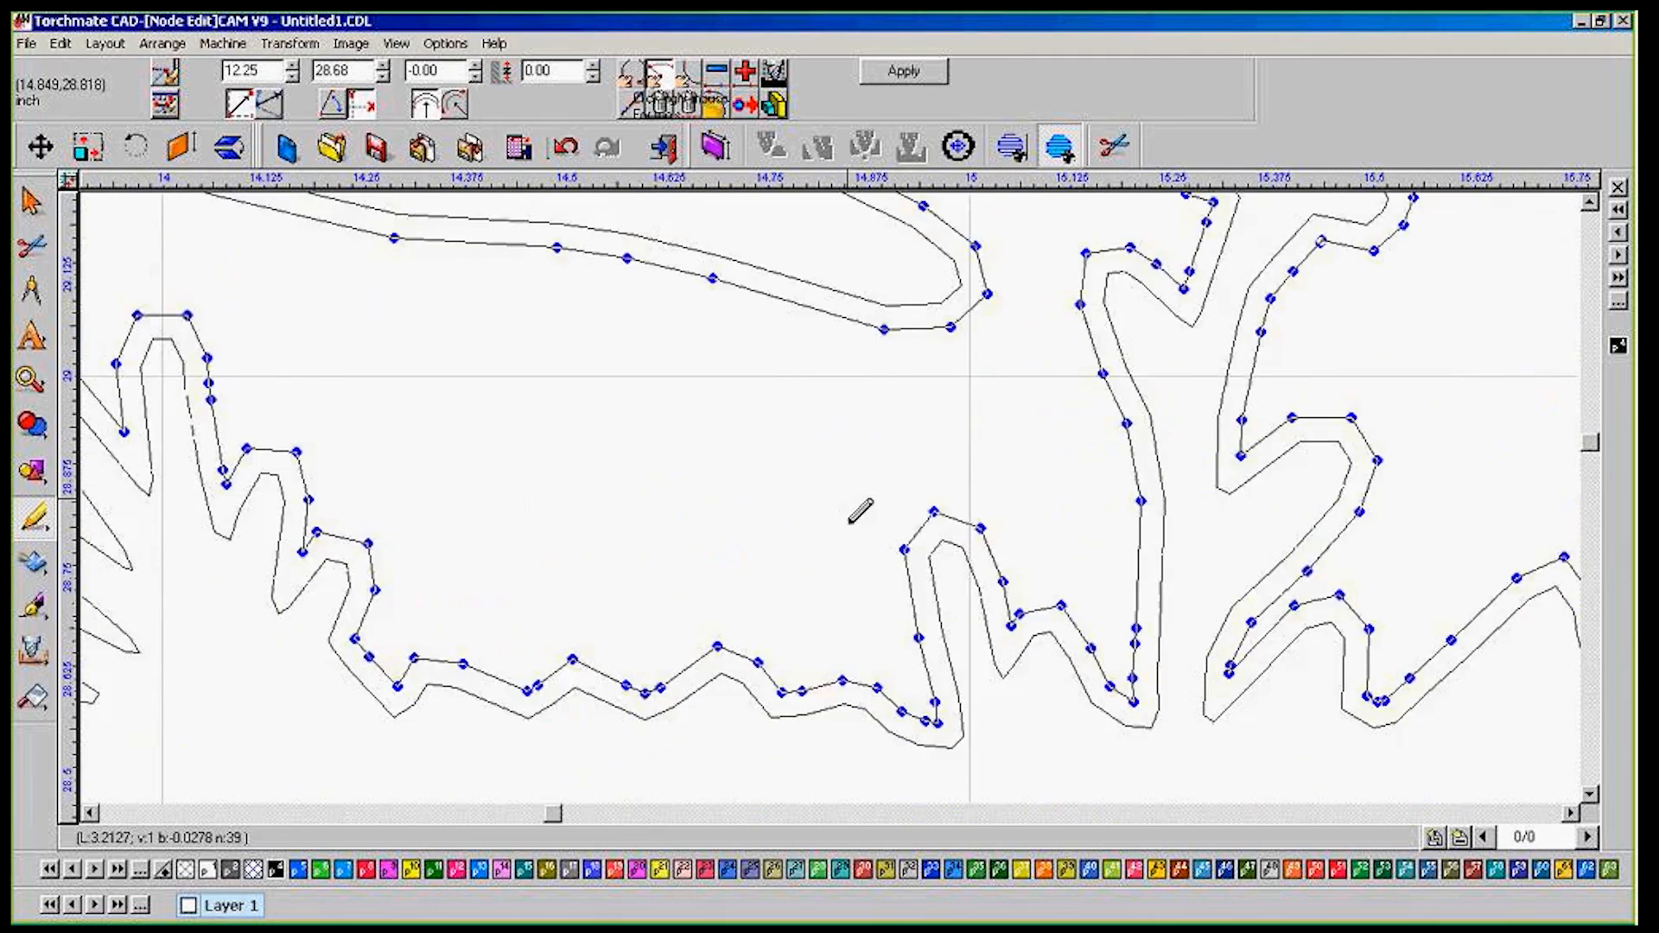
{"action": "scroll", "coordinate": [859, 512], "scroll_direction": "down", "scroll_amount": 1}
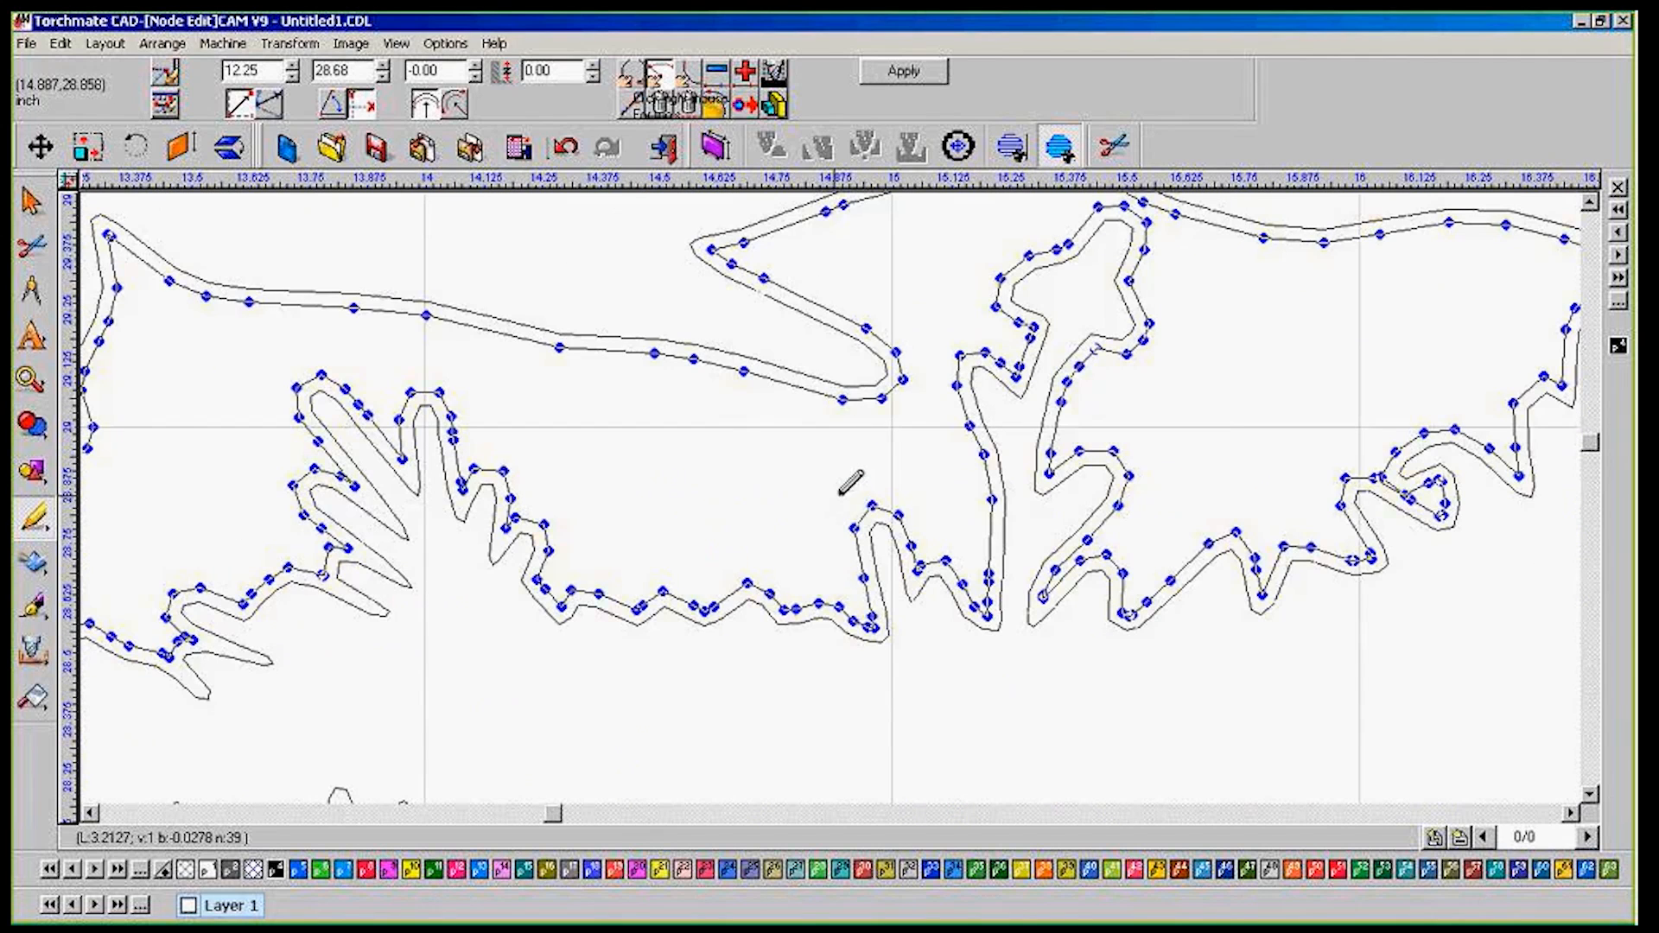
{"action": "scroll", "coordinate": [851, 482], "scroll_direction": "down", "scroll_amount": 1}
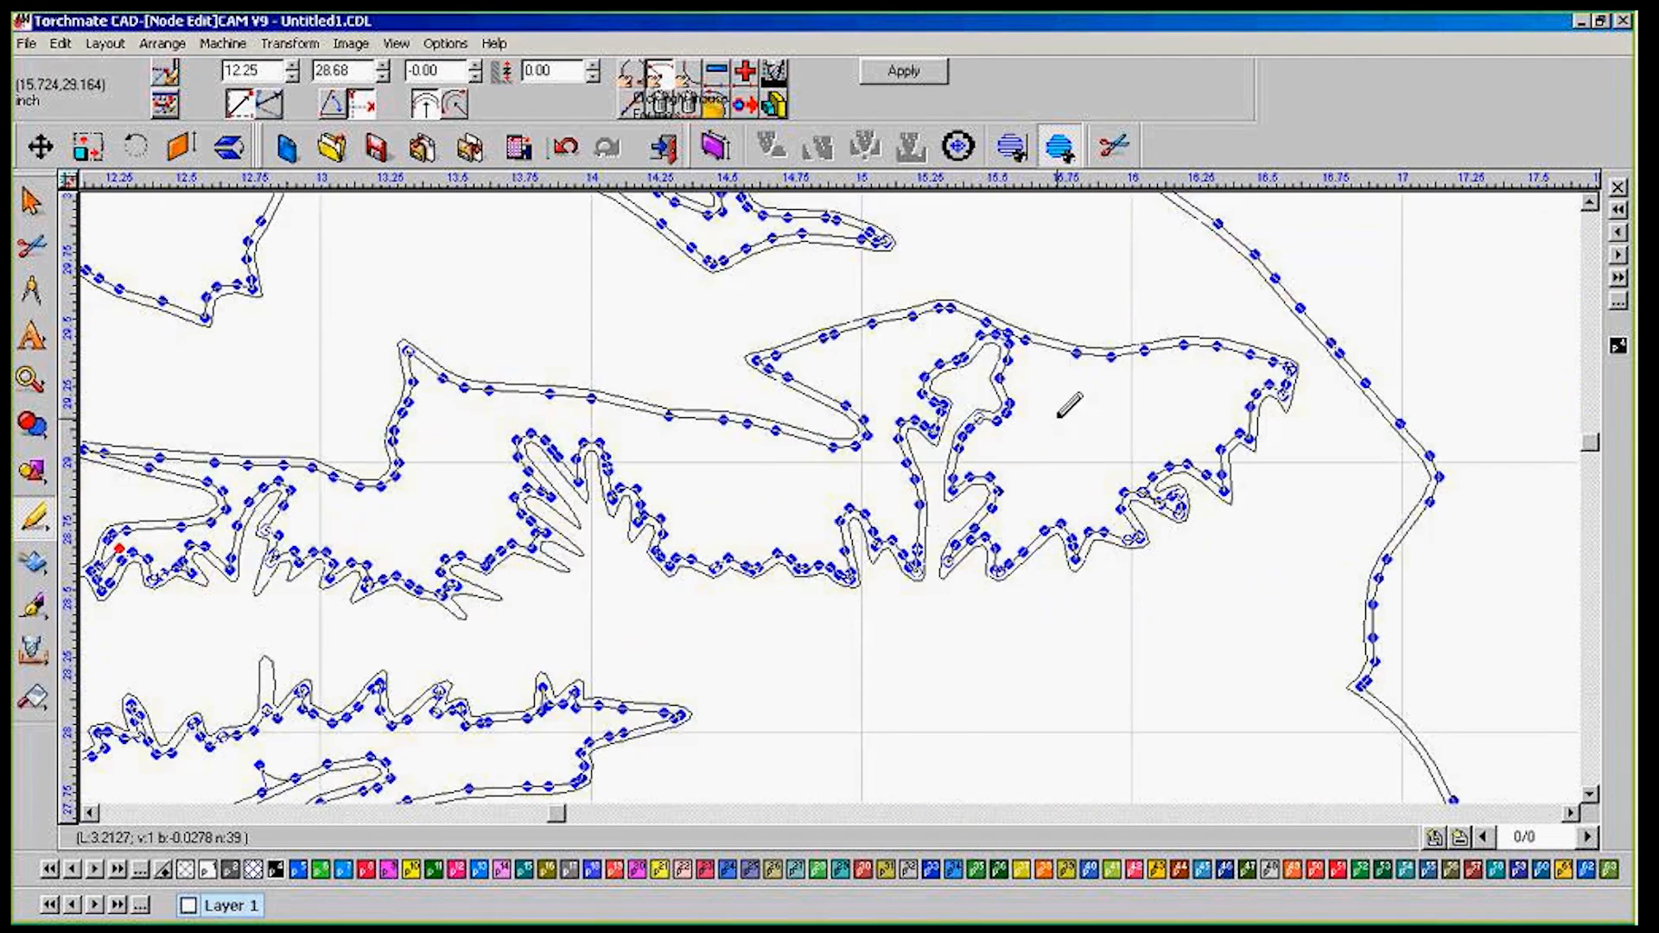
{"action": "scroll", "coordinate": [833, 497], "scroll_direction": "up", "scroll_amount": 2}
{"action": "scroll", "coordinate": [842, 492], "scroll_direction": "down", "scroll_amount": 1}
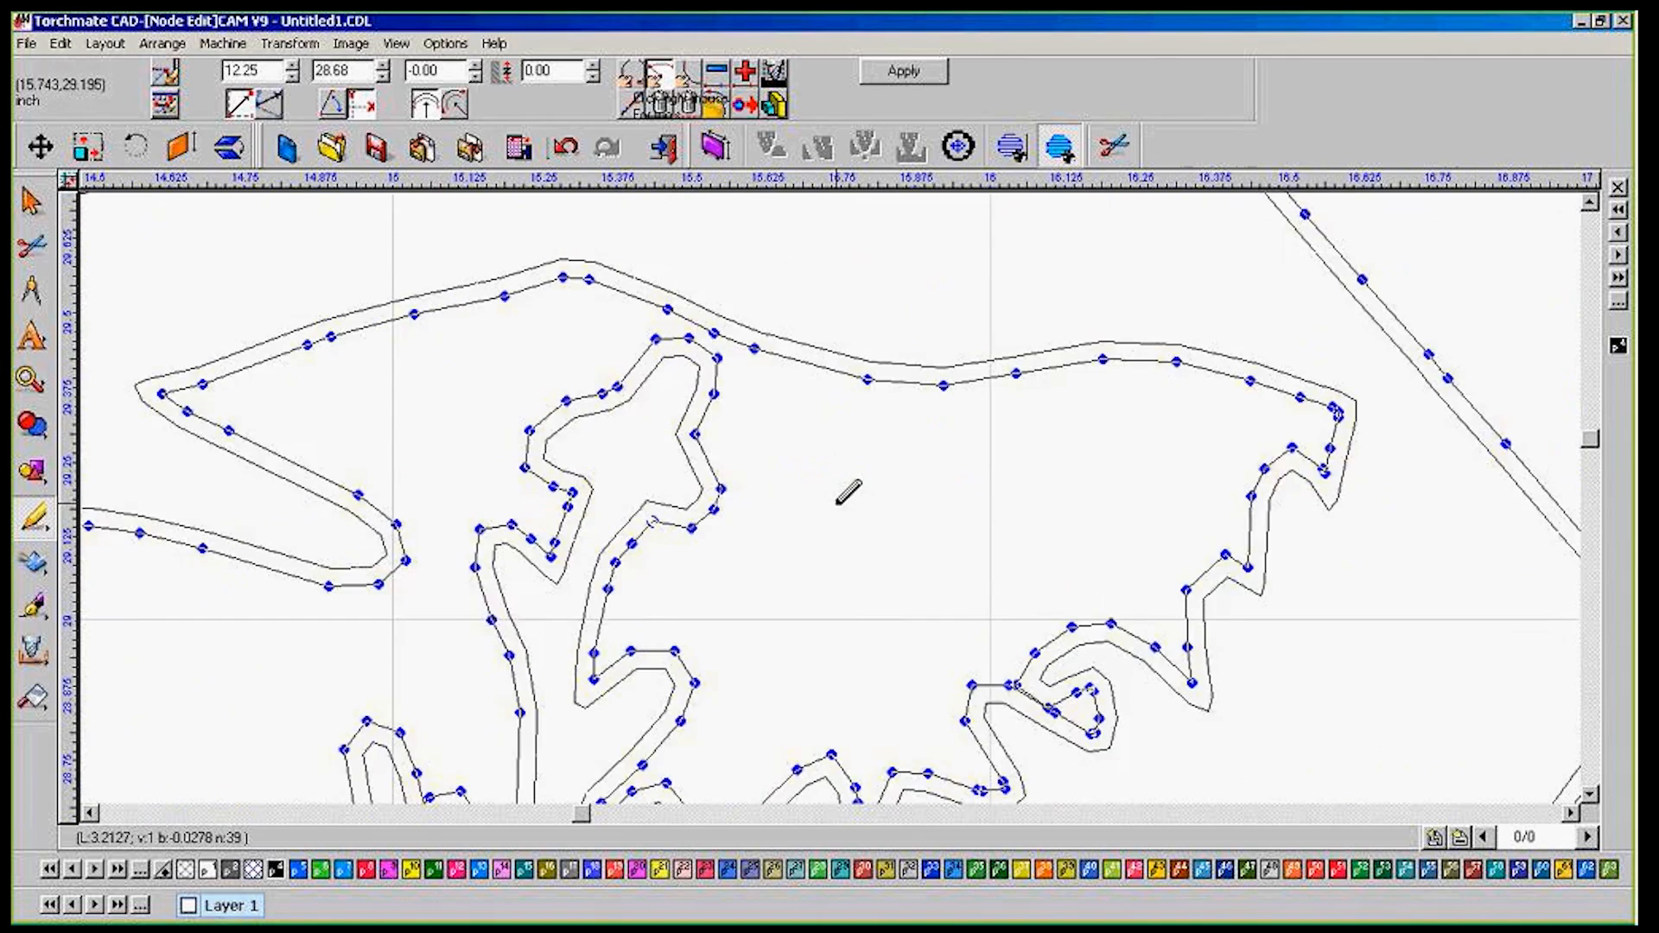
{"action": "scroll", "coordinate": [843, 488], "scroll_direction": "down", "scroll_amount": 3}
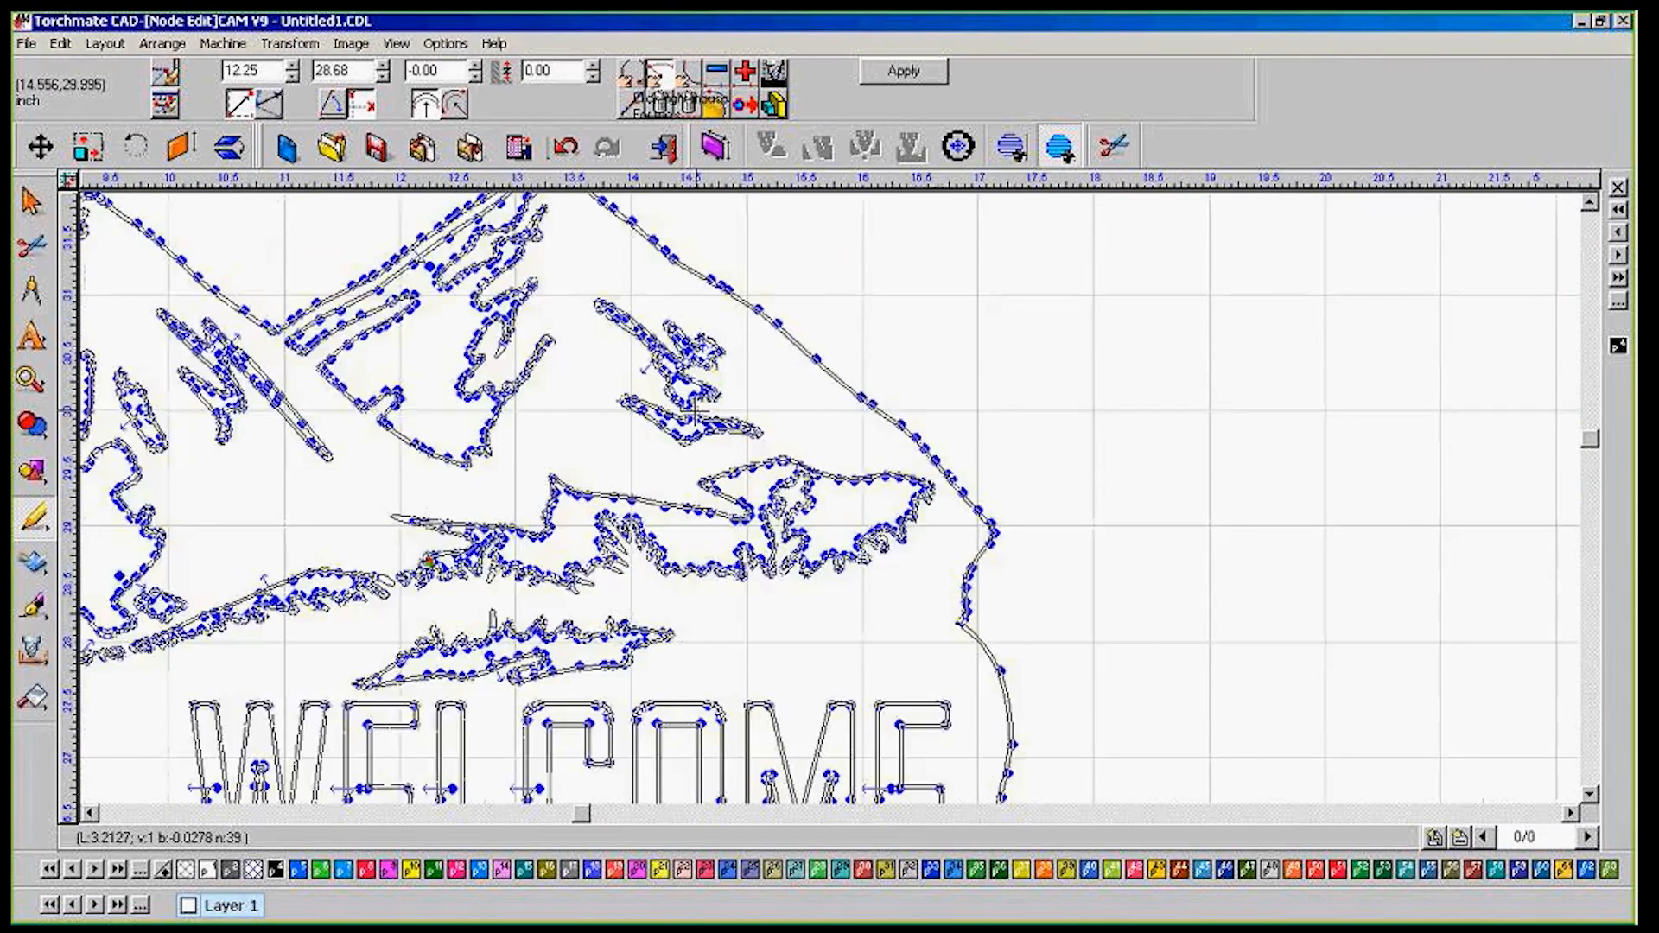
Relocate the lead-in of the jagged cutout on the right mountain slope to the edge of its lower branch with tool path features
{"action": "scroll", "coordinate": [831, 499], "scroll_direction": "up", "scroll_amount": 3}
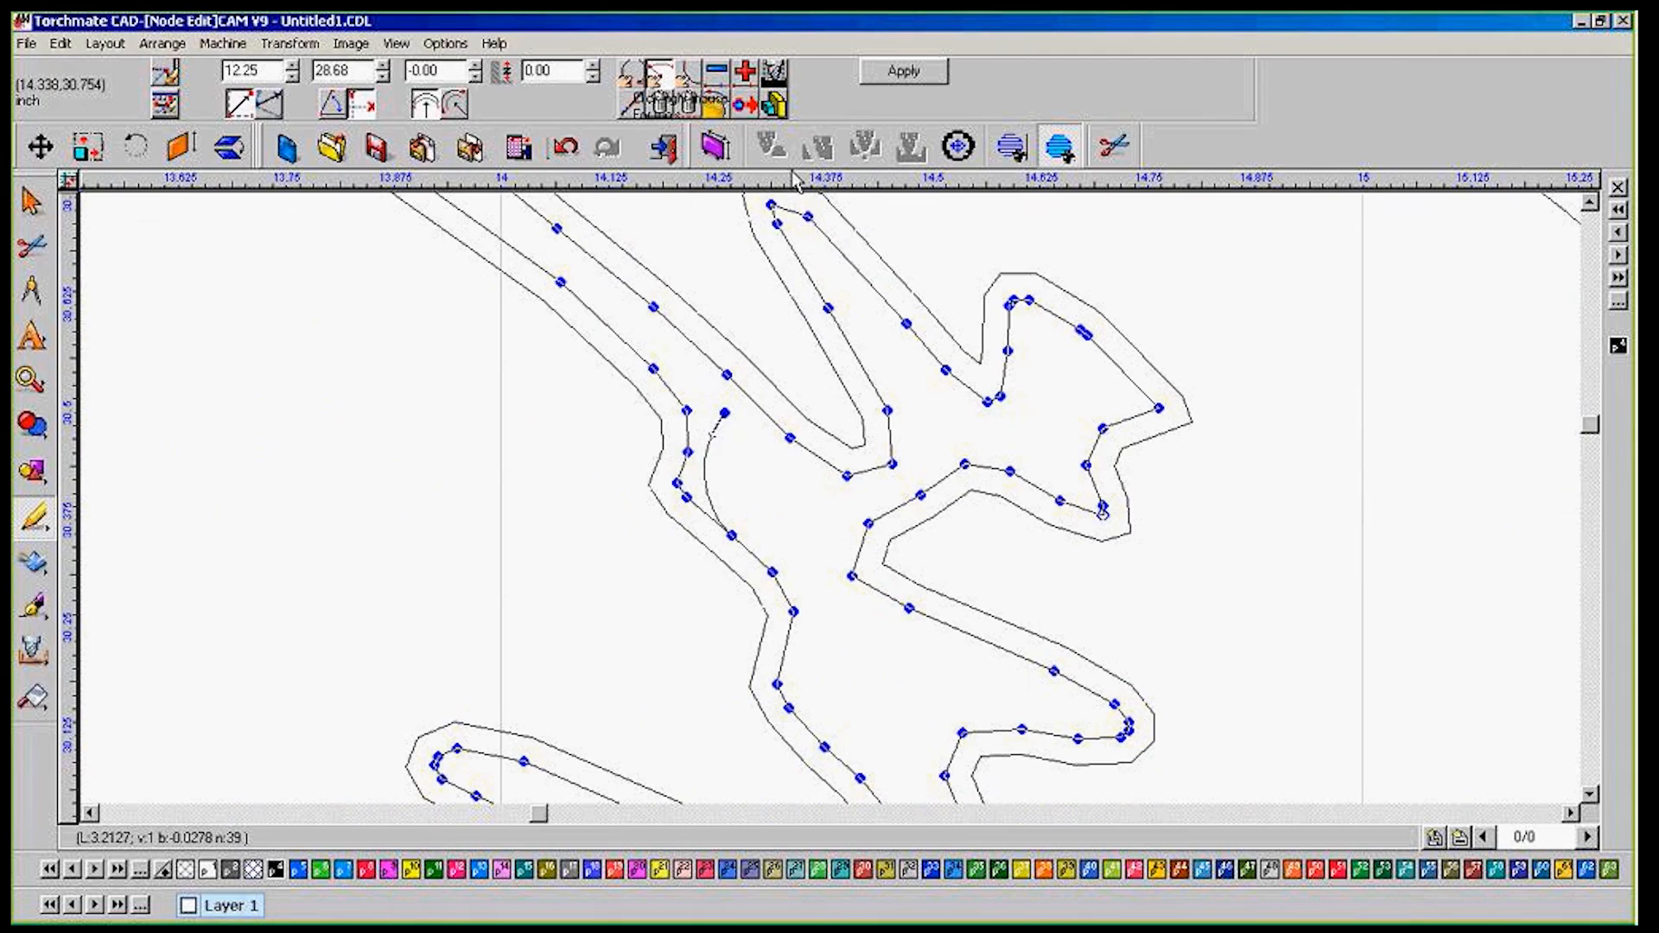
{"action": "left_click", "coordinate": [775, 71]}
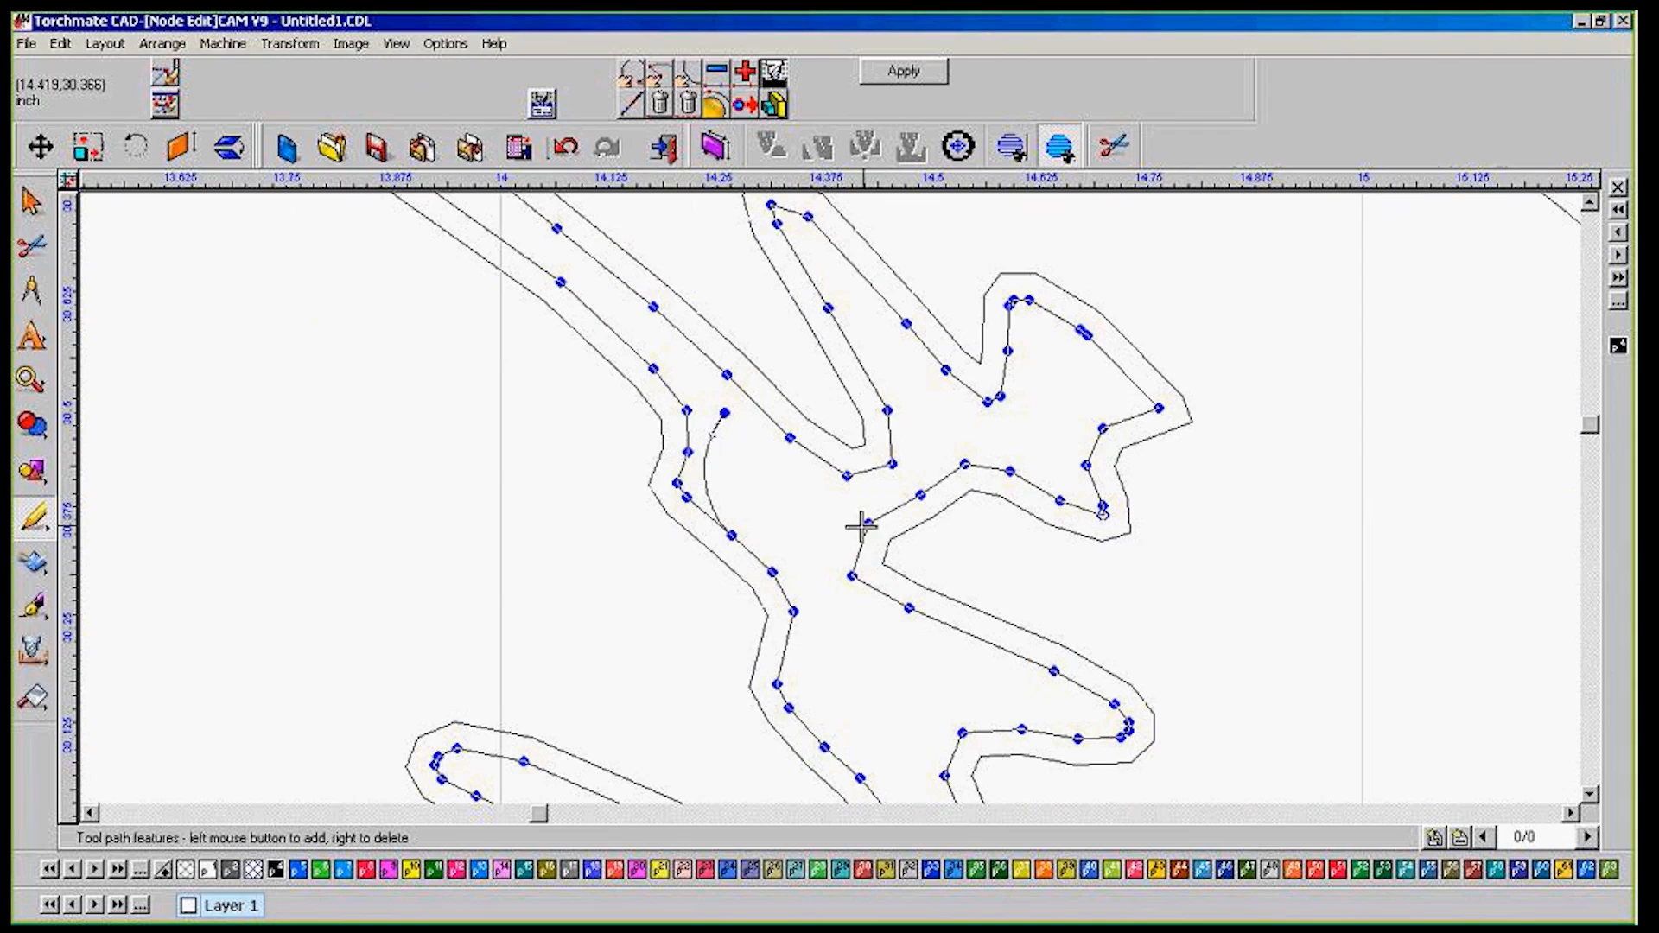
{"action": "left_click", "coordinate": [931, 657]}
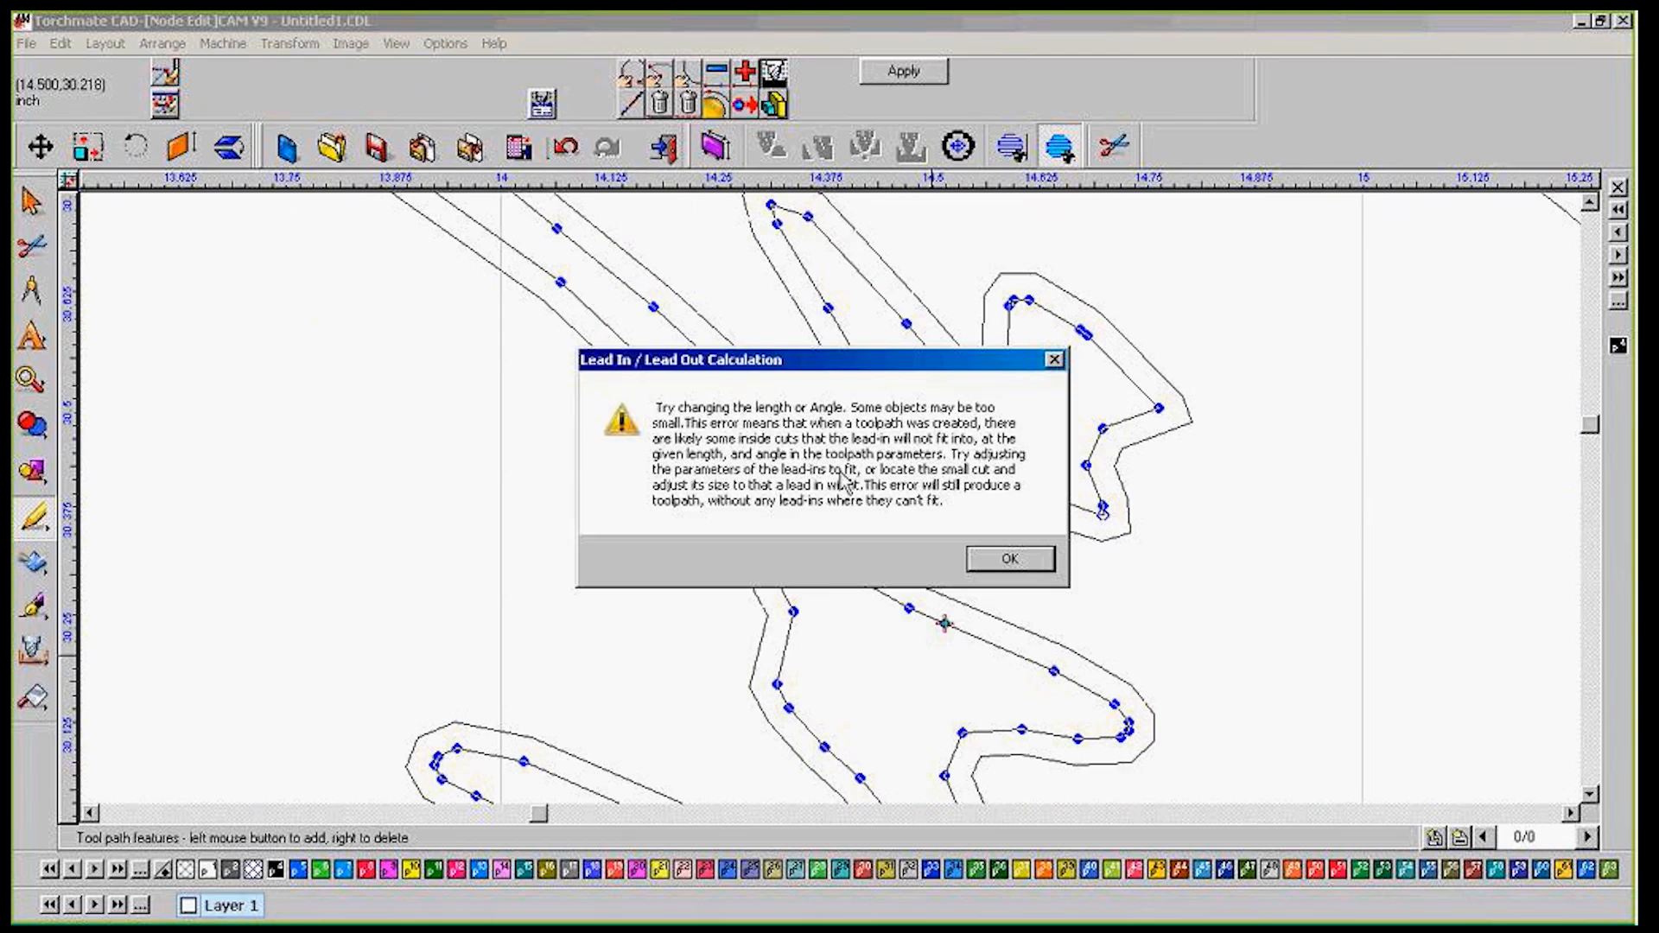
{"action": "left_click", "coordinate": [1002, 559]}
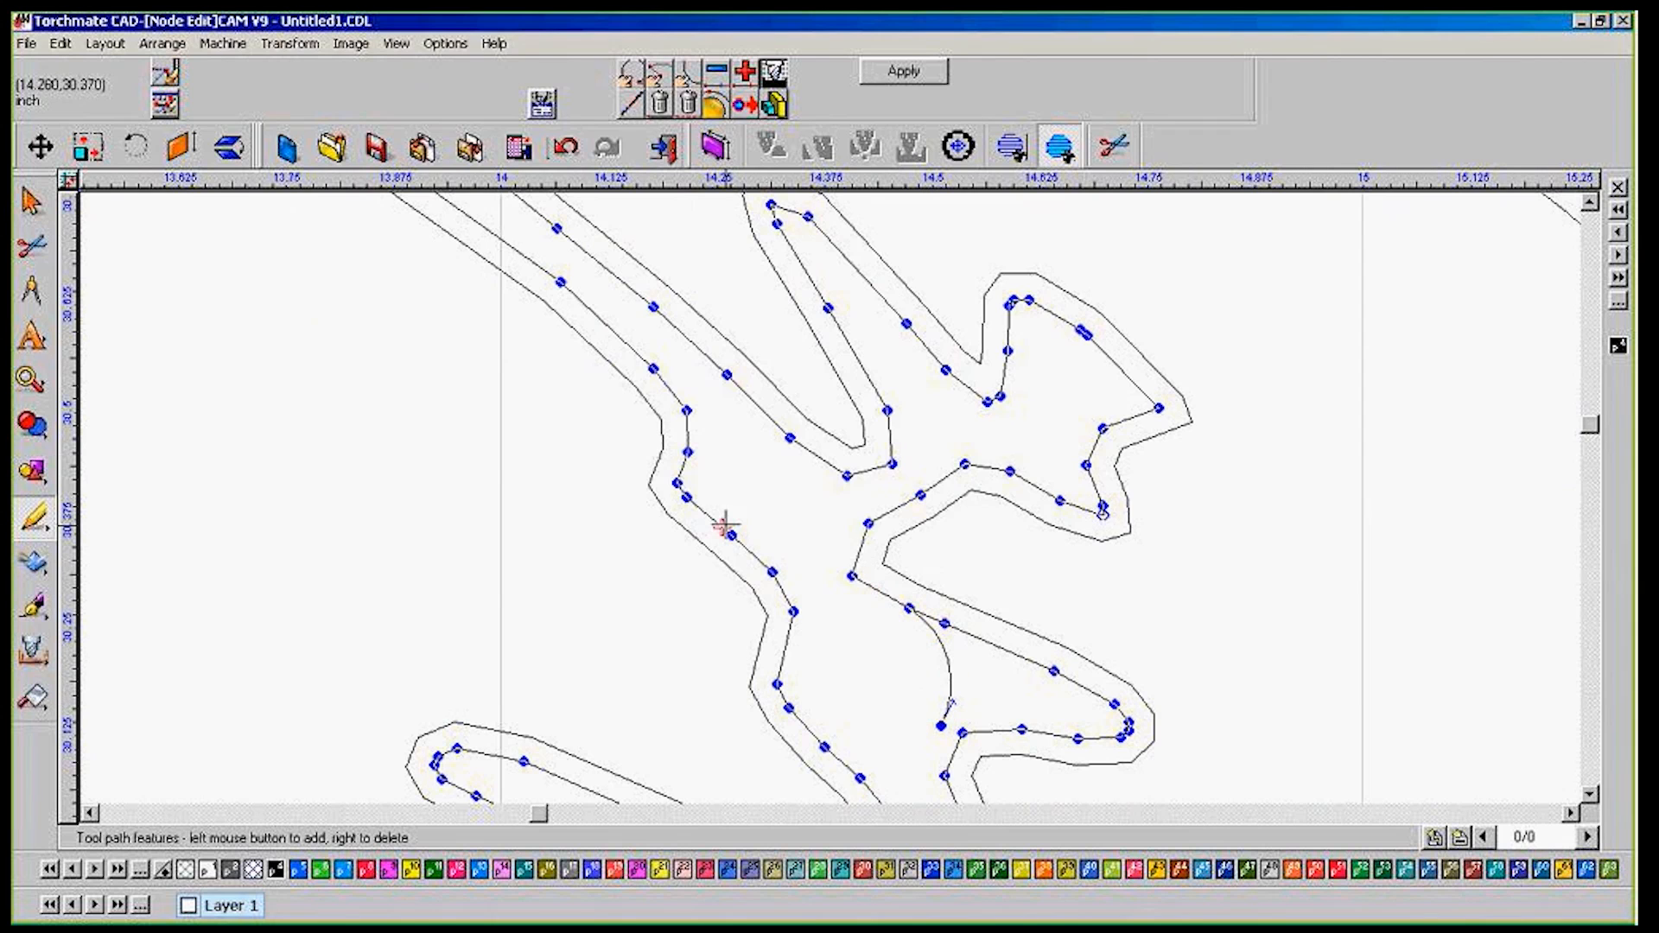
Examine the lead-in positions on the remaining cutouts across both mountain peaks
{"action": "scroll", "coordinate": [726, 489], "scroll_direction": "down", "scroll_amount": 1}
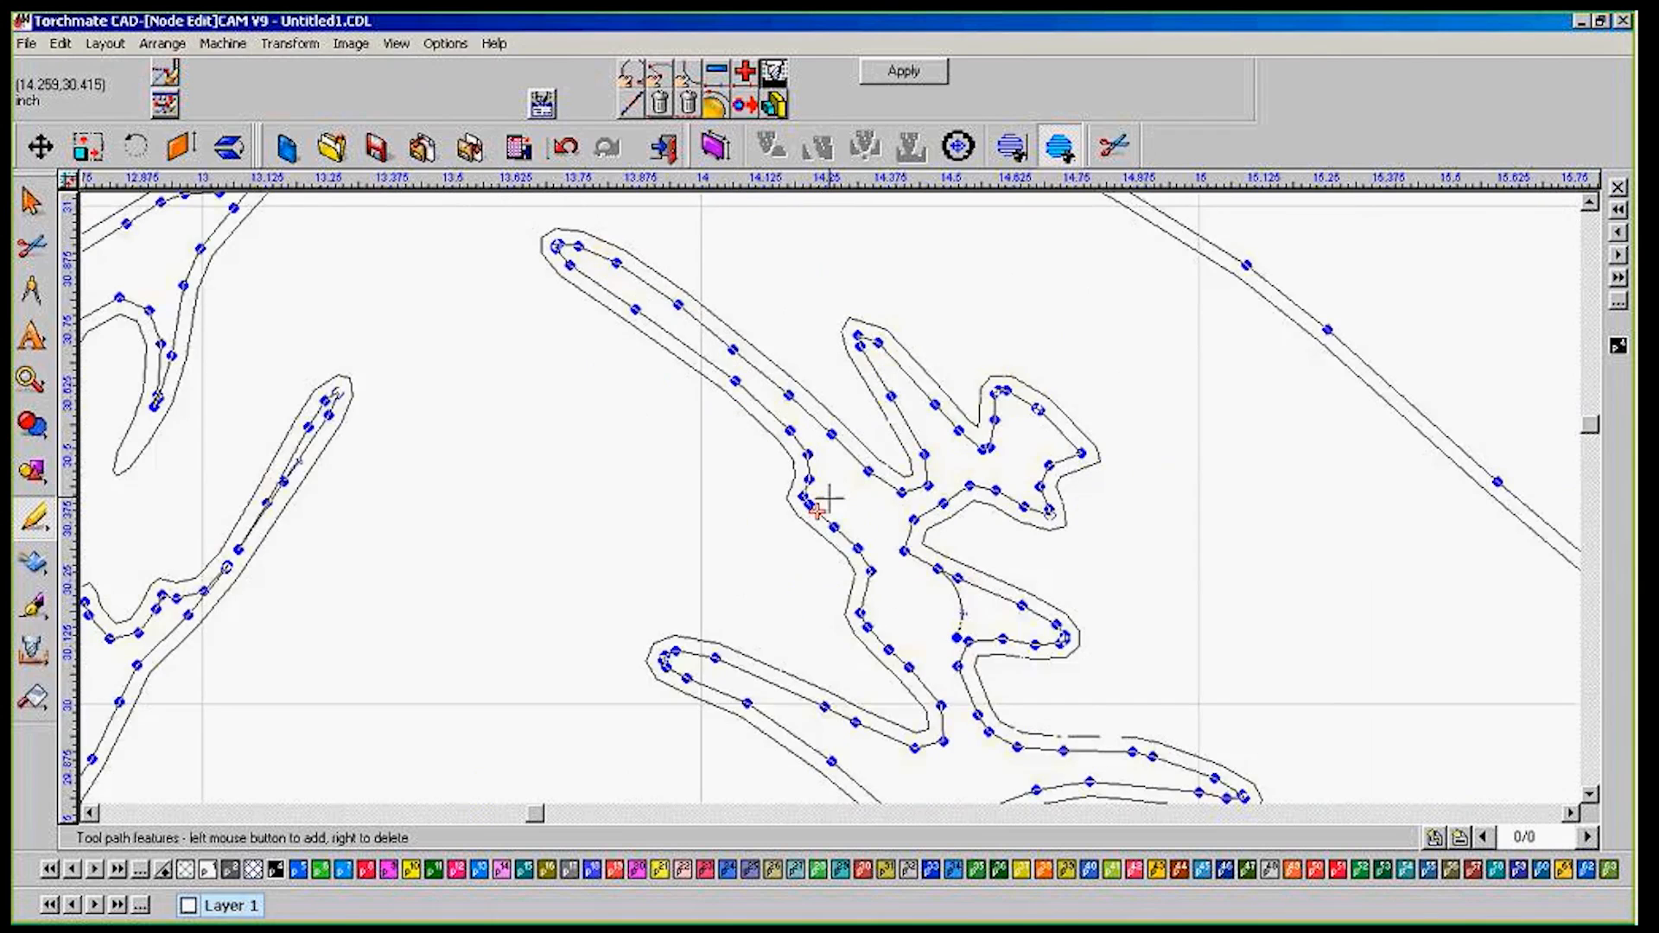
{"action": "scroll", "coordinate": [825, 494], "scroll_direction": "down", "scroll_amount": 2}
{"action": "scroll", "coordinate": [511, 451], "scroll_direction": "up", "scroll_amount": 1}
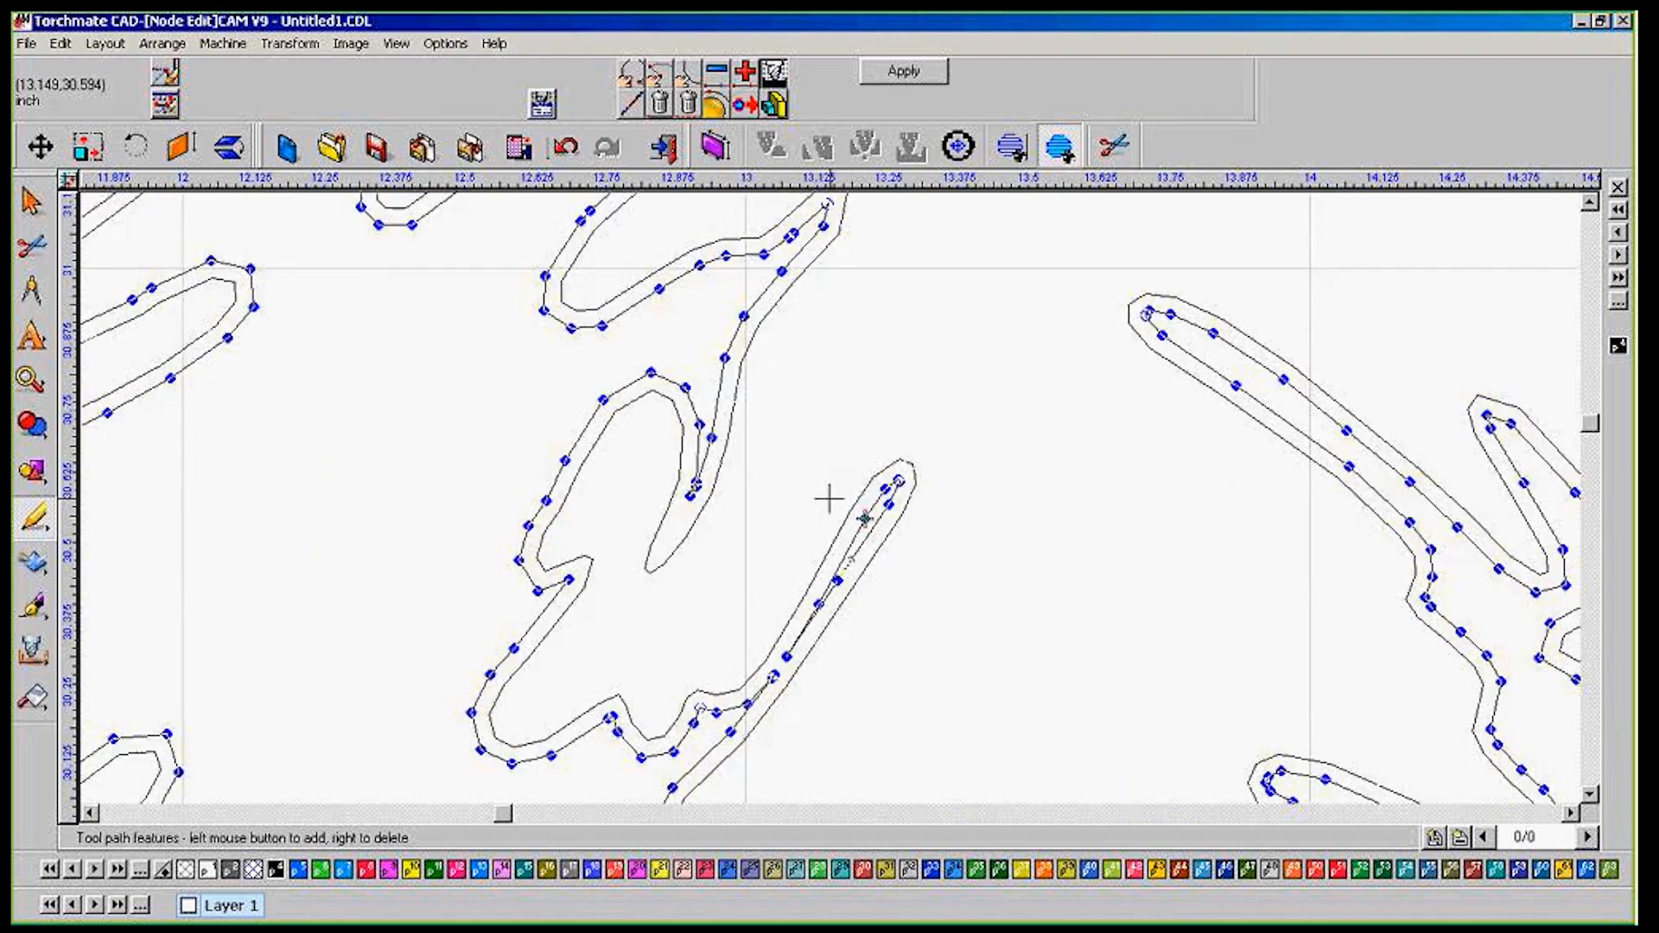
{"action": "scroll", "coordinate": [889, 418], "scroll_direction": "down", "scroll_amount": 1}
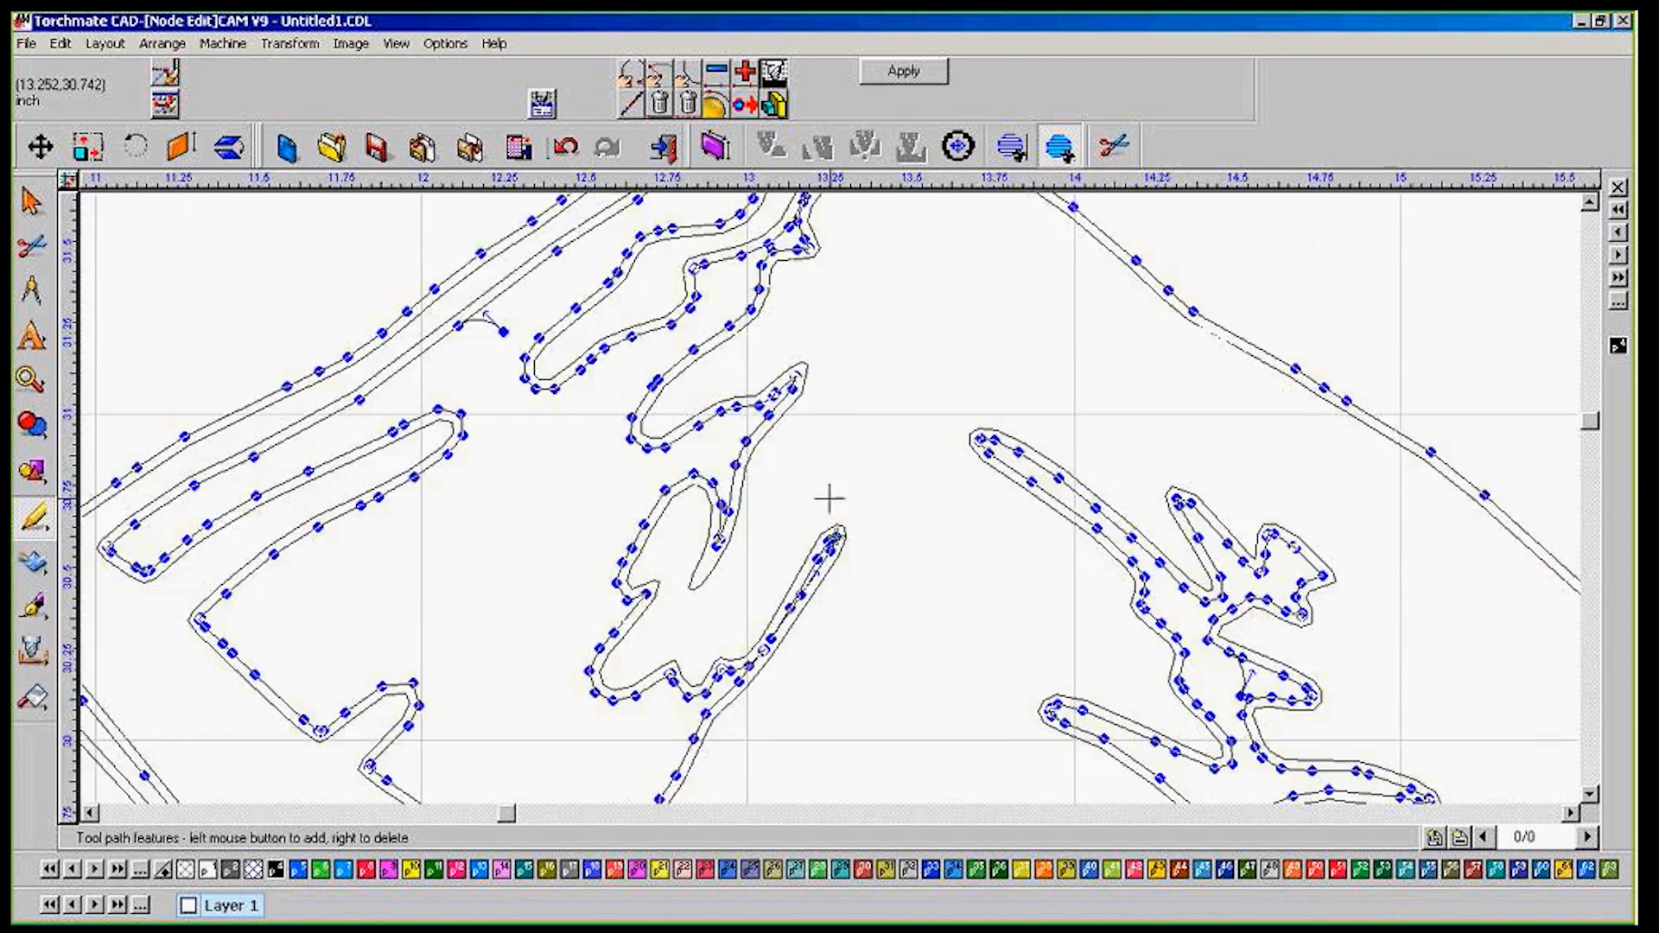
{"action": "scroll", "coordinate": [804, 448], "scroll_direction": "down", "scroll_amount": 2}
{"action": "scroll", "coordinate": [706, 467], "scroll_direction": "up", "scroll_amount": 1}
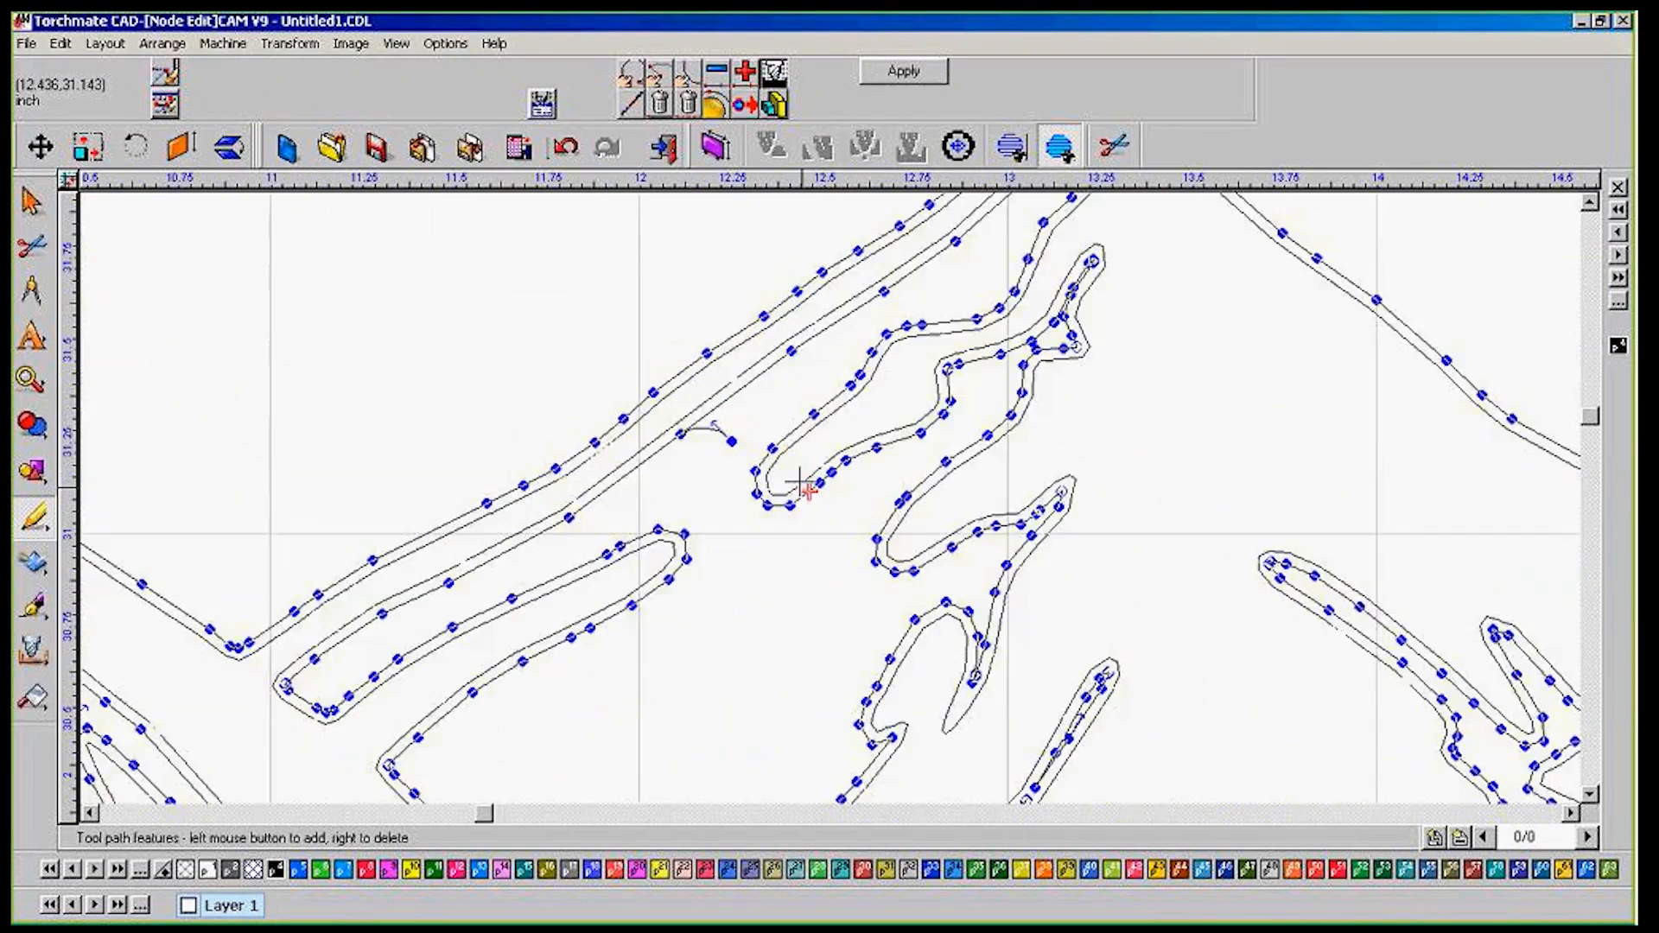
{"action": "scroll", "coordinate": [811, 493], "scroll_direction": "down", "scroll_amount": 1}
{"action": "scroll", "coordinate": [825, 484], "scroll_direction": "up", "scroll_amount": 2}
{"action": "scroll", "coordinate": [821, 471], "scroll_direction": "down", "scroll_amount": 1}
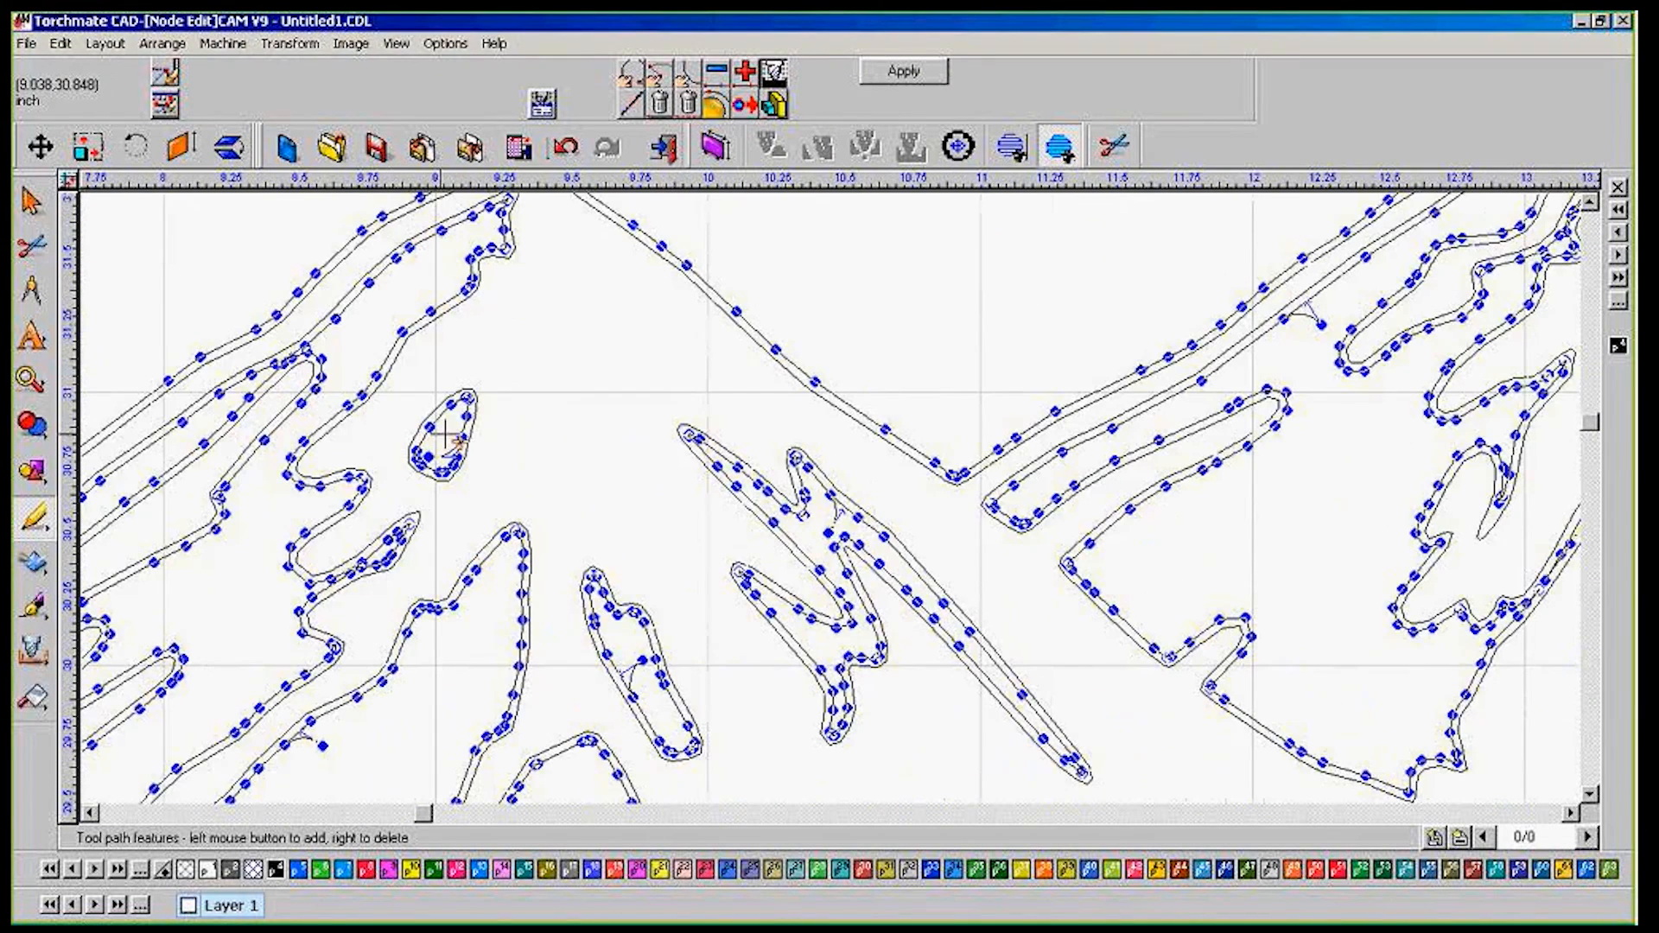
{"action": "scroll", "coordinate": [444, 433], "scroll_direction": "up", "scroll_amount": 3}
{"action": "scroll", "coordinate": [828, 500], "scroll_direction": "down", "scroll_amount": 2}
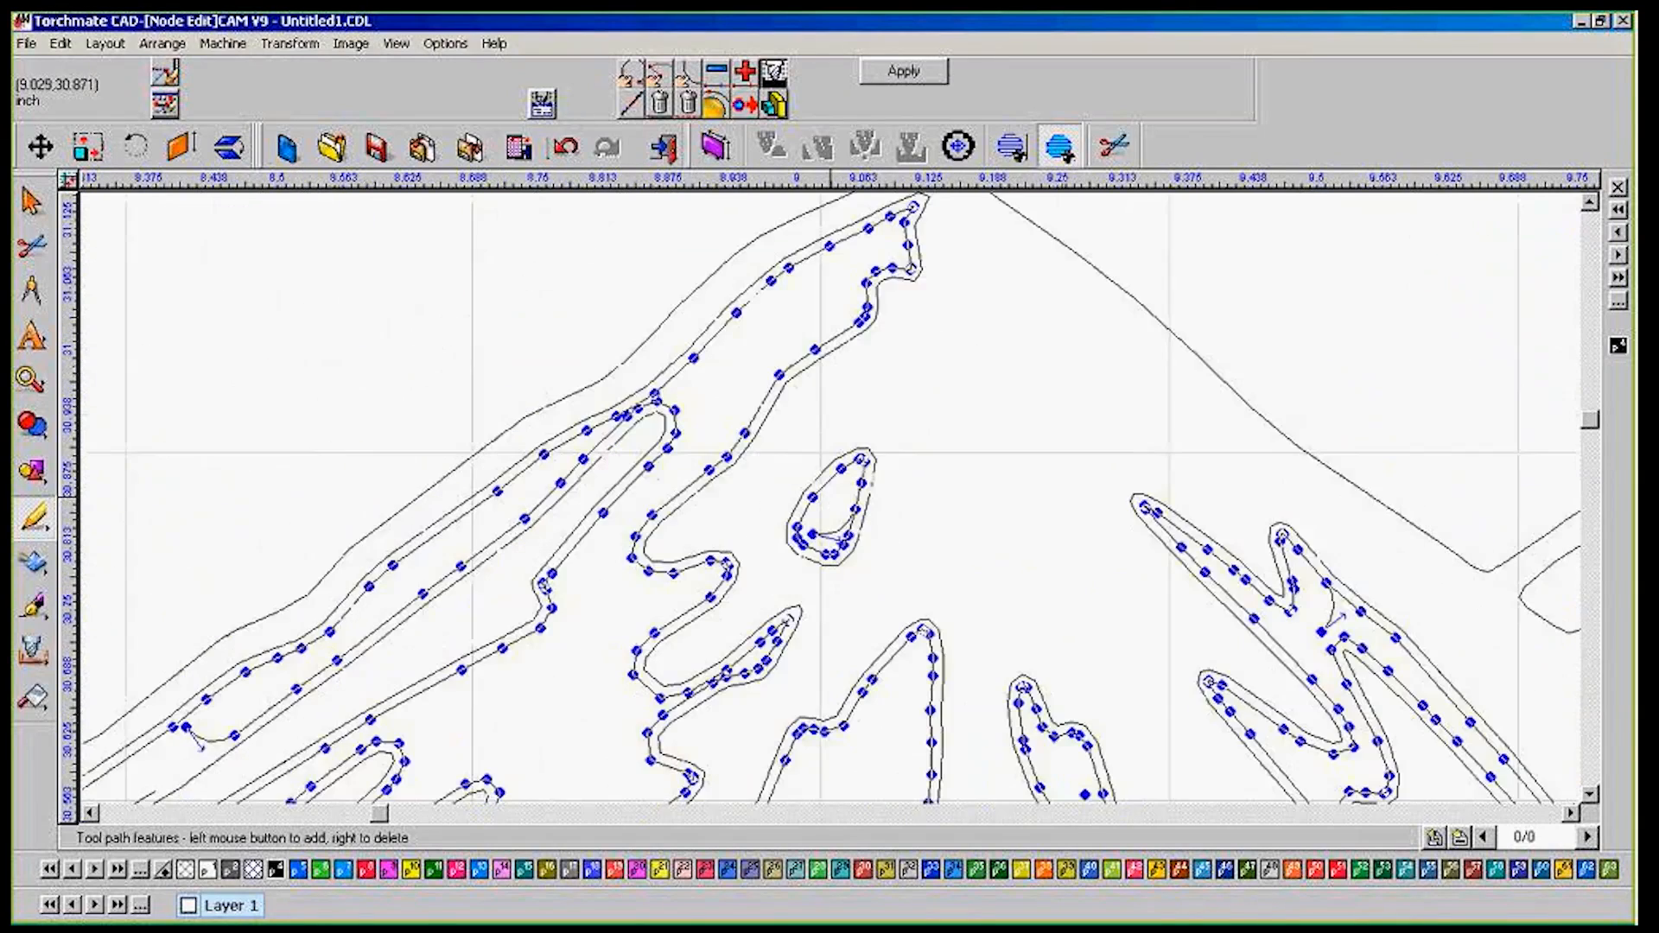
{"action": "scroll", "coordinate": [801, 581], "scroll_direction": "down", "scroll_amount": 3}
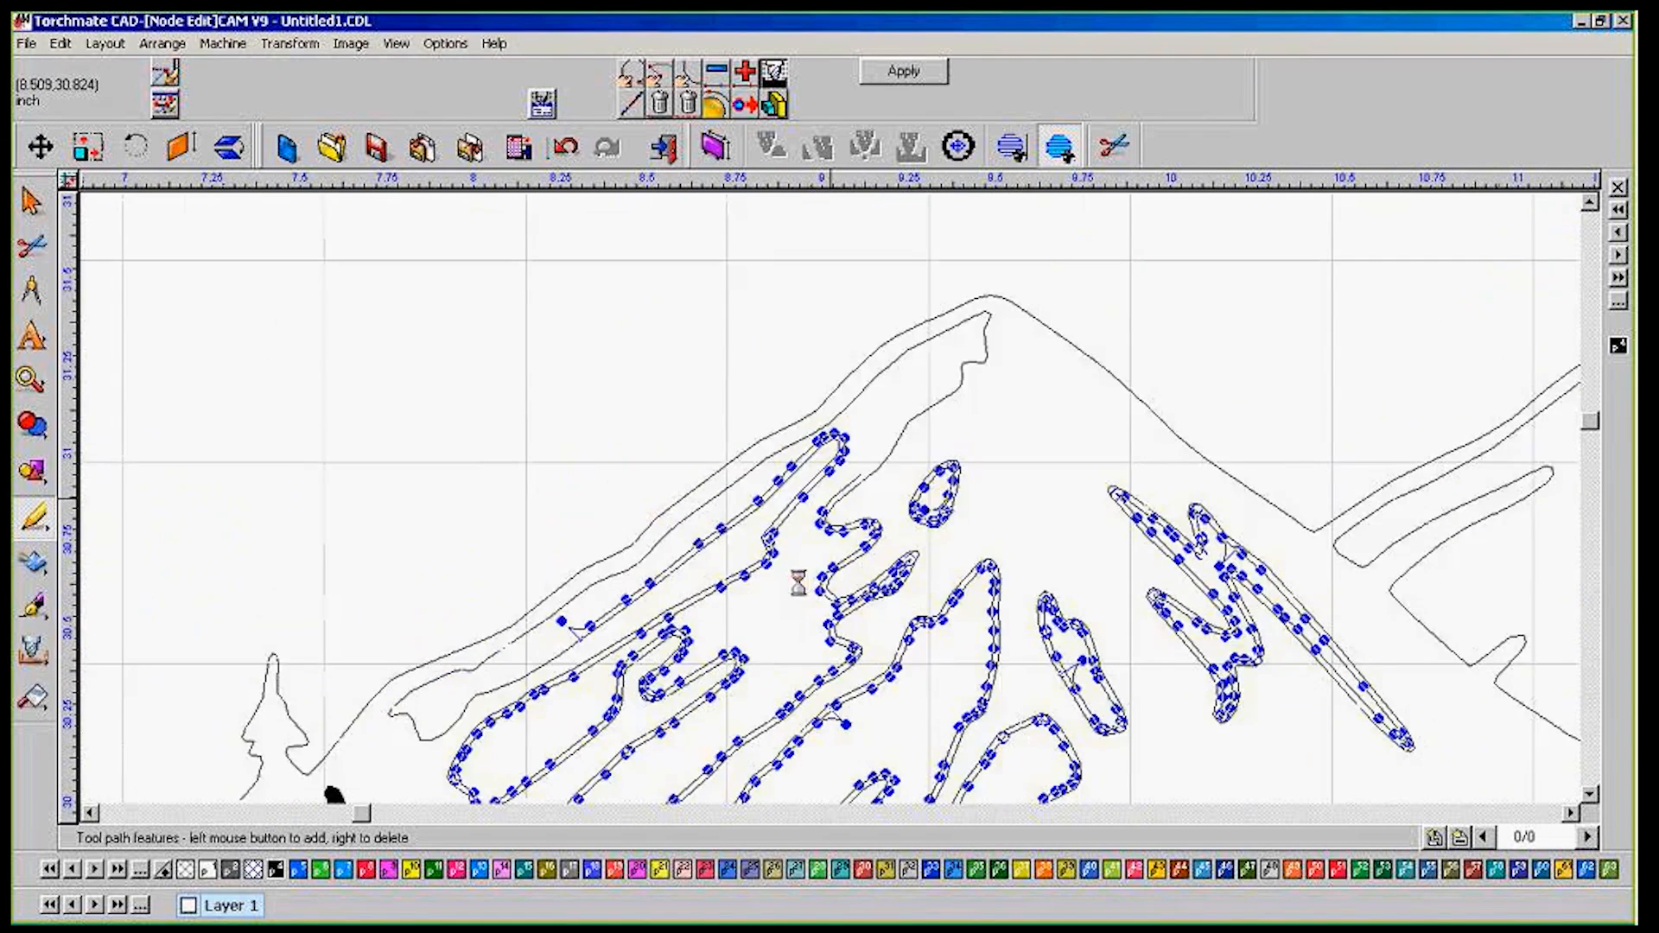
{"action": "scroll", "coordinate": [823, 492], "scroll_direction": "up", "scroll_amount": 4}
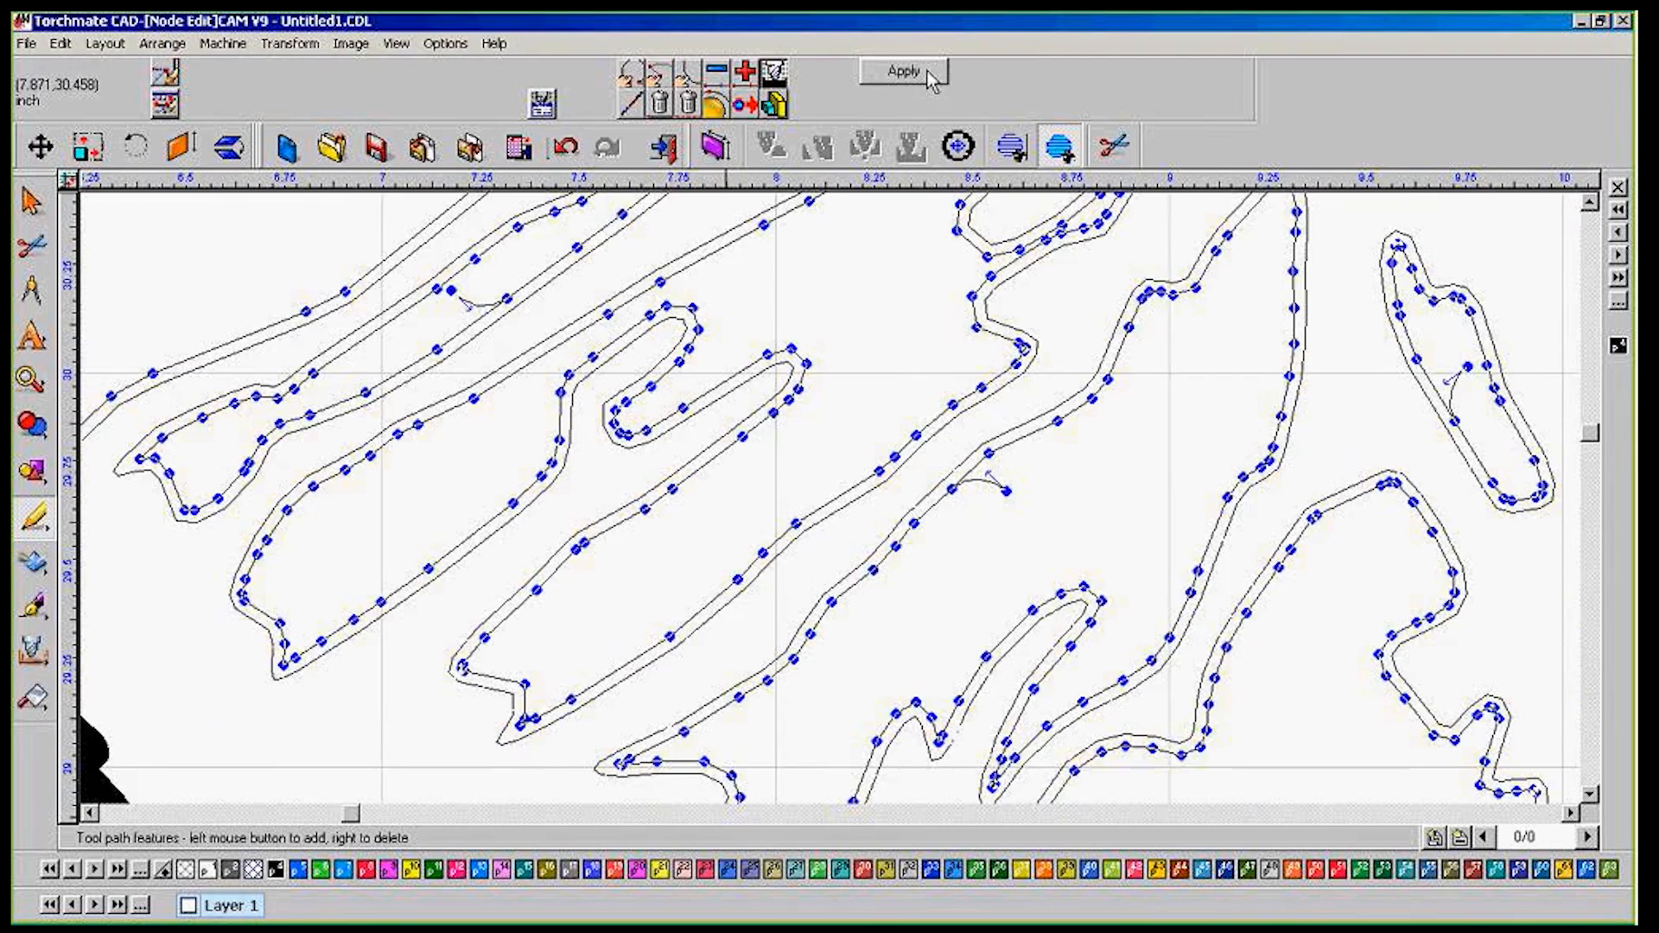
{"action": "scroll", "coordinate": [807, 333], "scroll_direction": "down", "scroll_amount": 2}
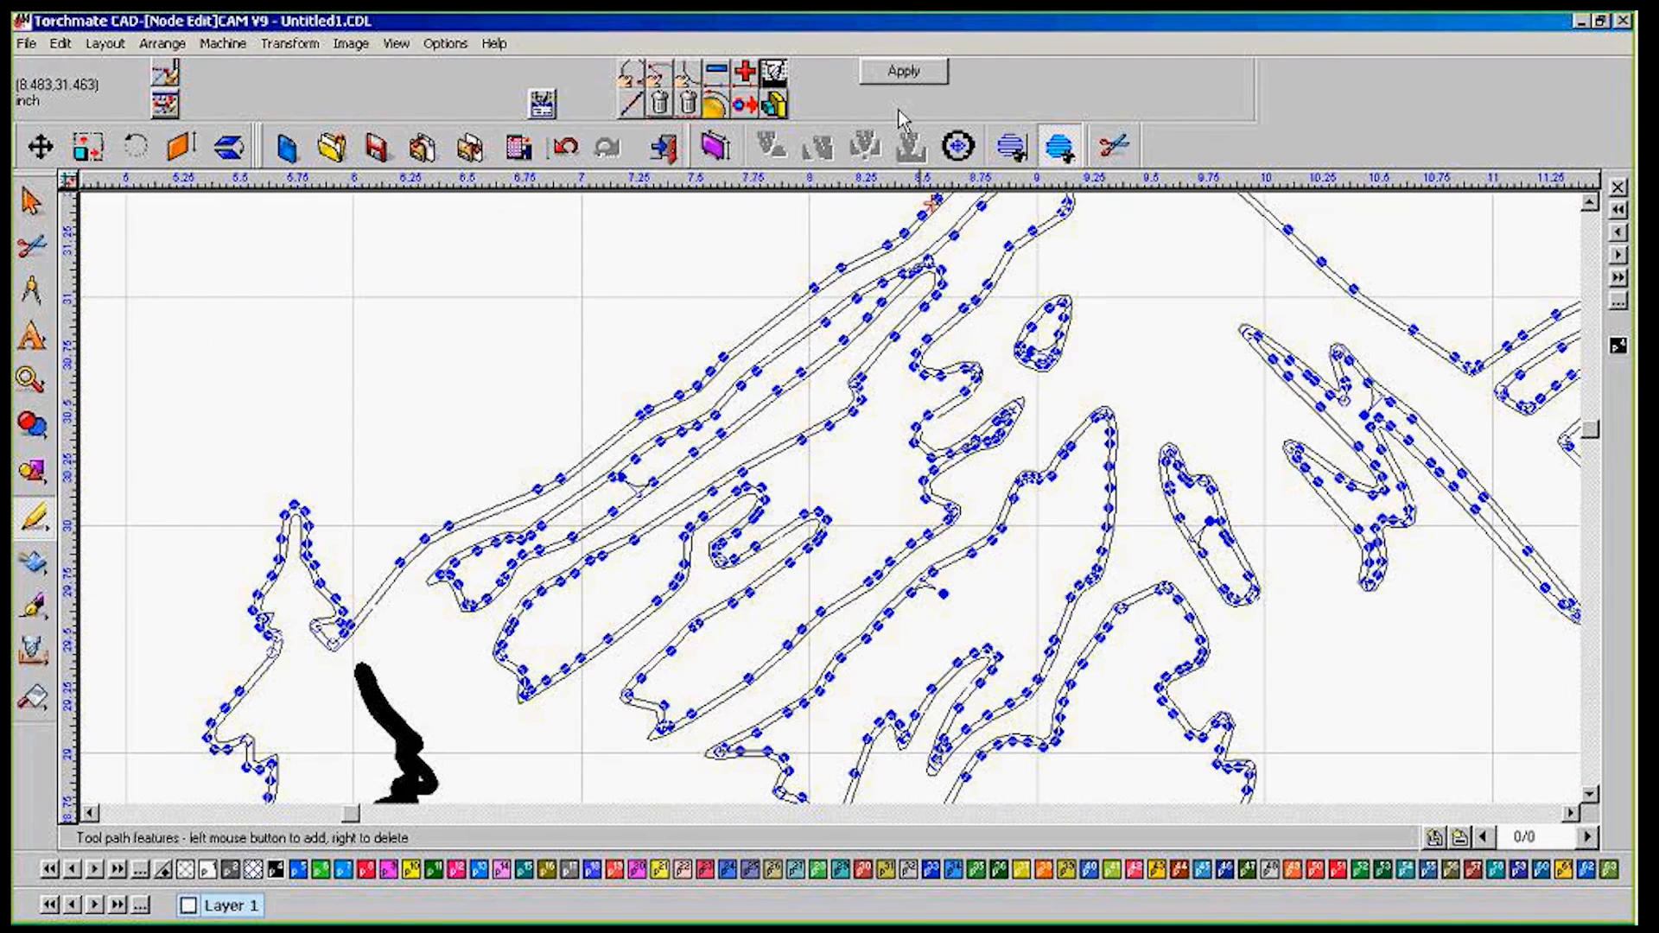
Apply the lead-in edits to the sign's tool path and return to the view of the whole sign
{"action": "left_click", "coordinate": [904, 71]}
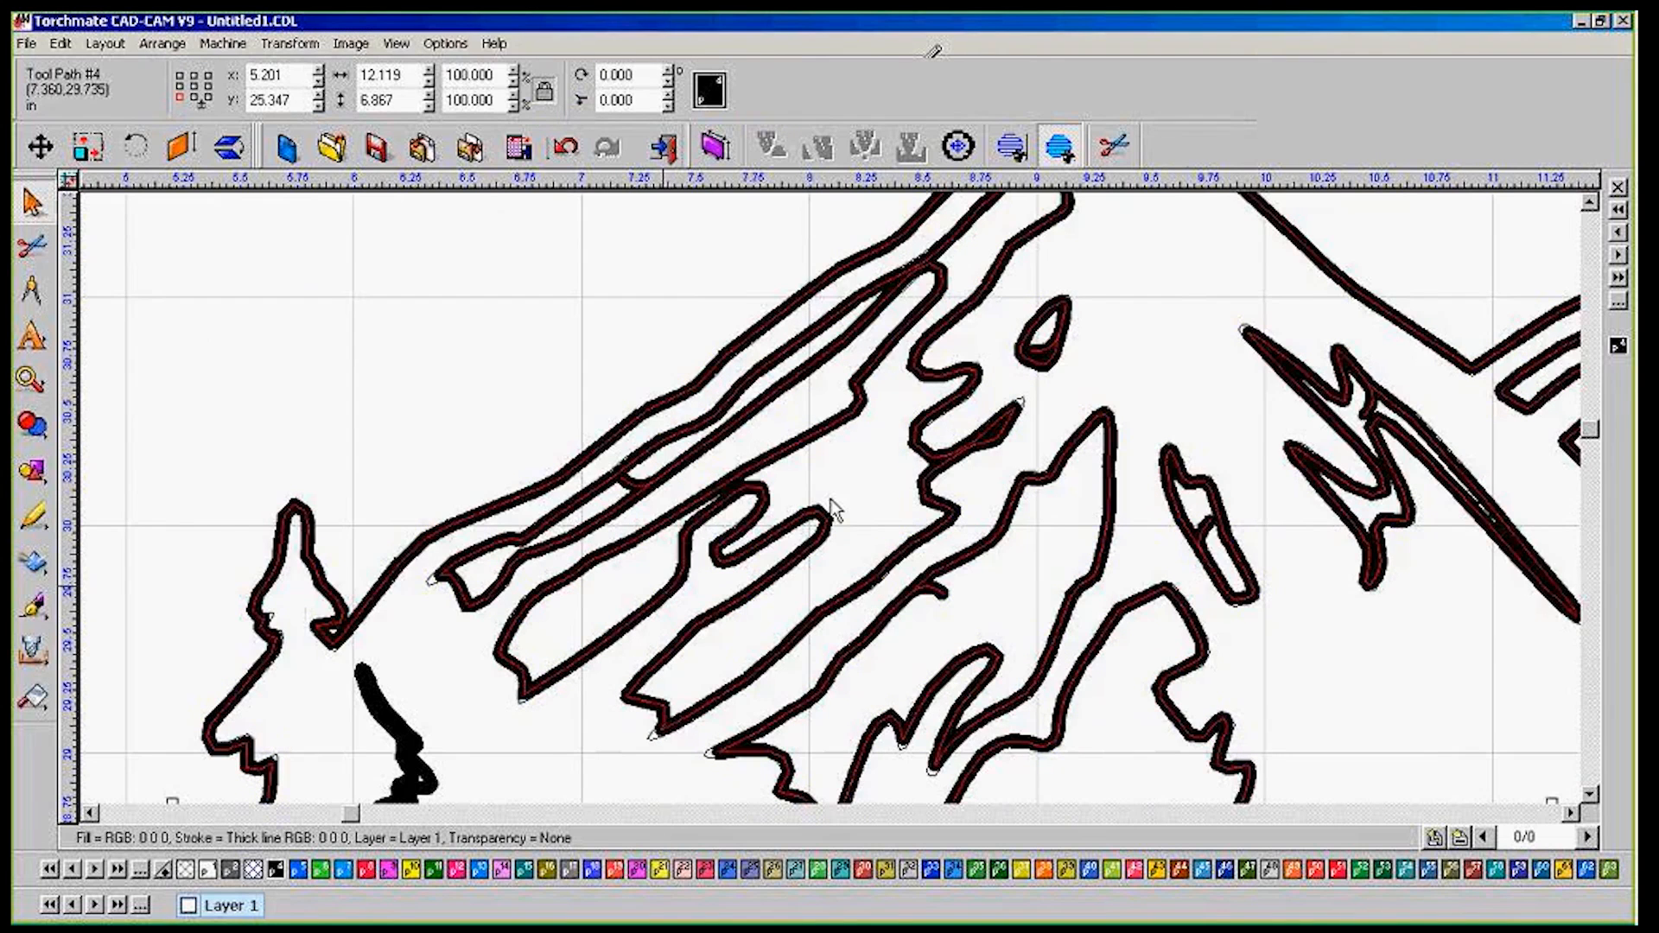
{"action": "scroll", "coordinate": [832, 509], "scroll_direction": "down", "scroll_amount": 2}
{"action": "scroll", "coordinate": [832, 509], "scroll_direction": "down", "scroll_amount": 2}
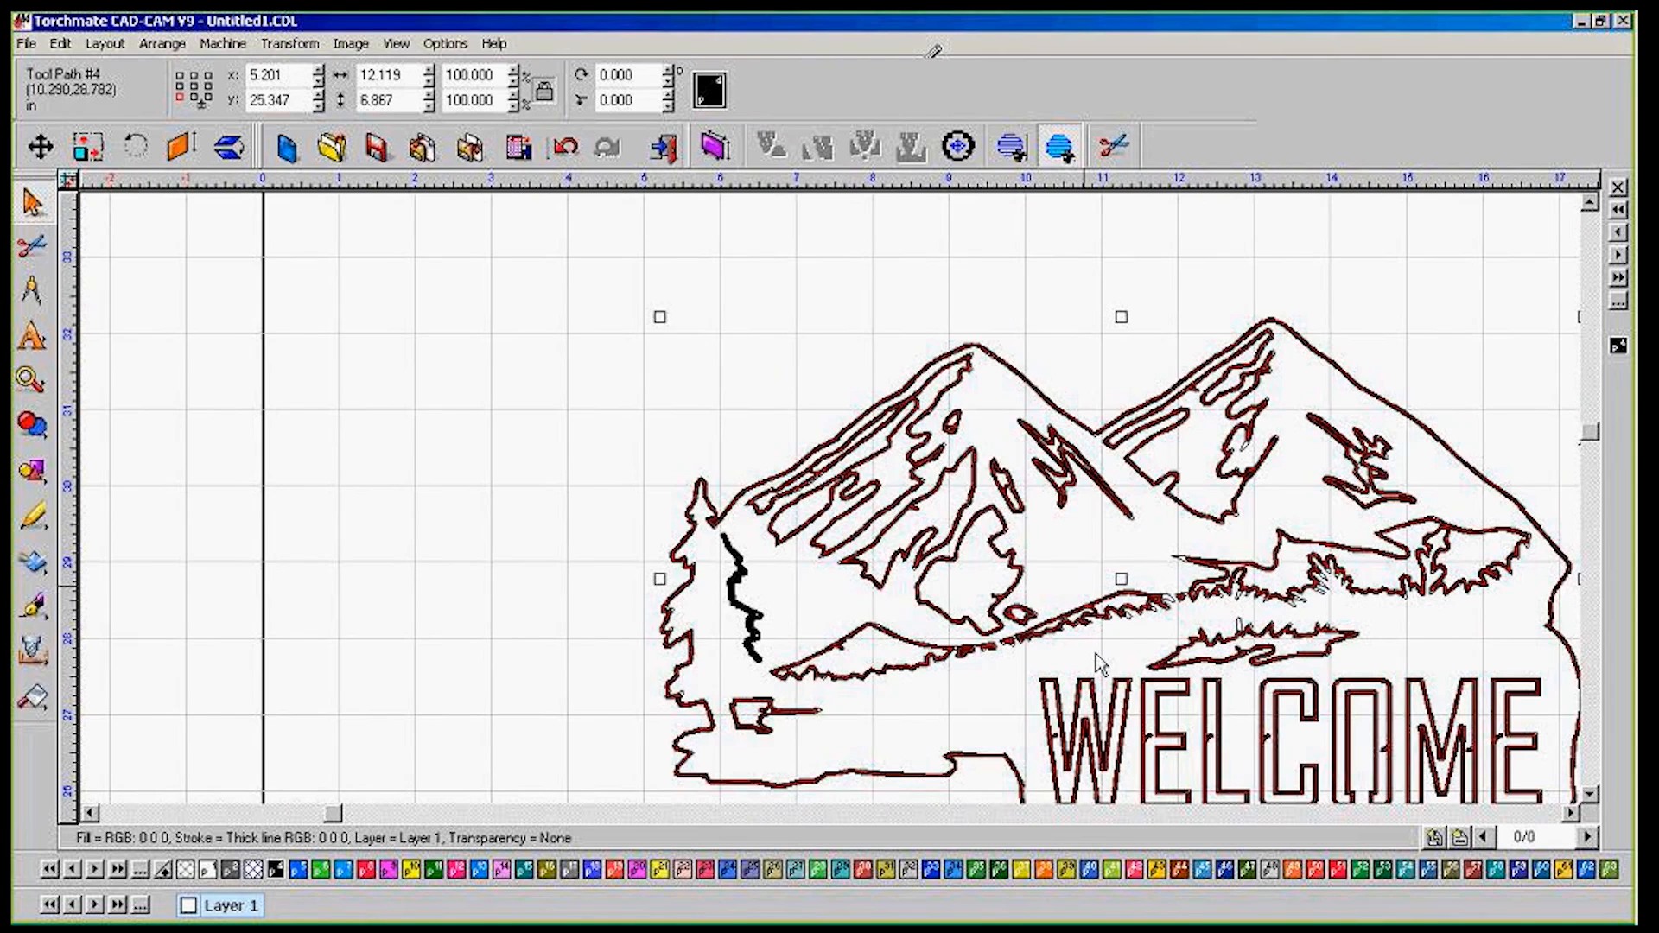
{"action": "scroll", "coordinate": [1115, 653], "scroll_direction": "down", "scroll_amount": 1}
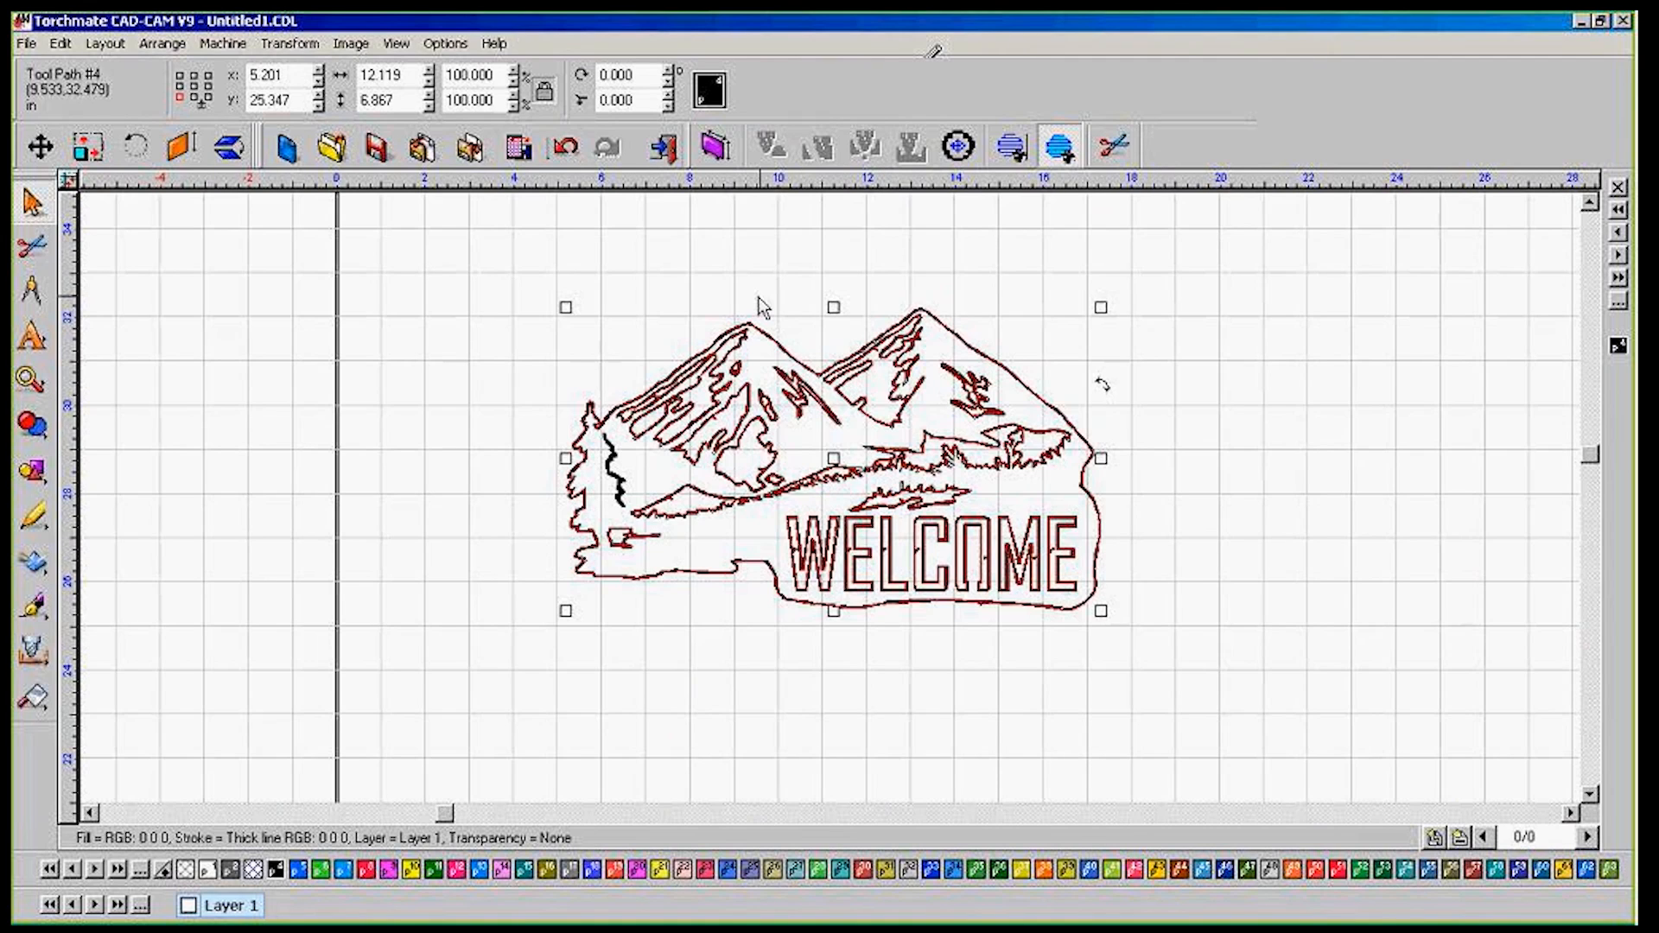
Open Sequence by List for all objects of the sign and restrict the list to tool paths only
{"action": "left_click", "coordinate": [734, 283]}
{"action": "left_click_drag", "start_coordinate": [519, 229], "coordinate": [1153, 641]}
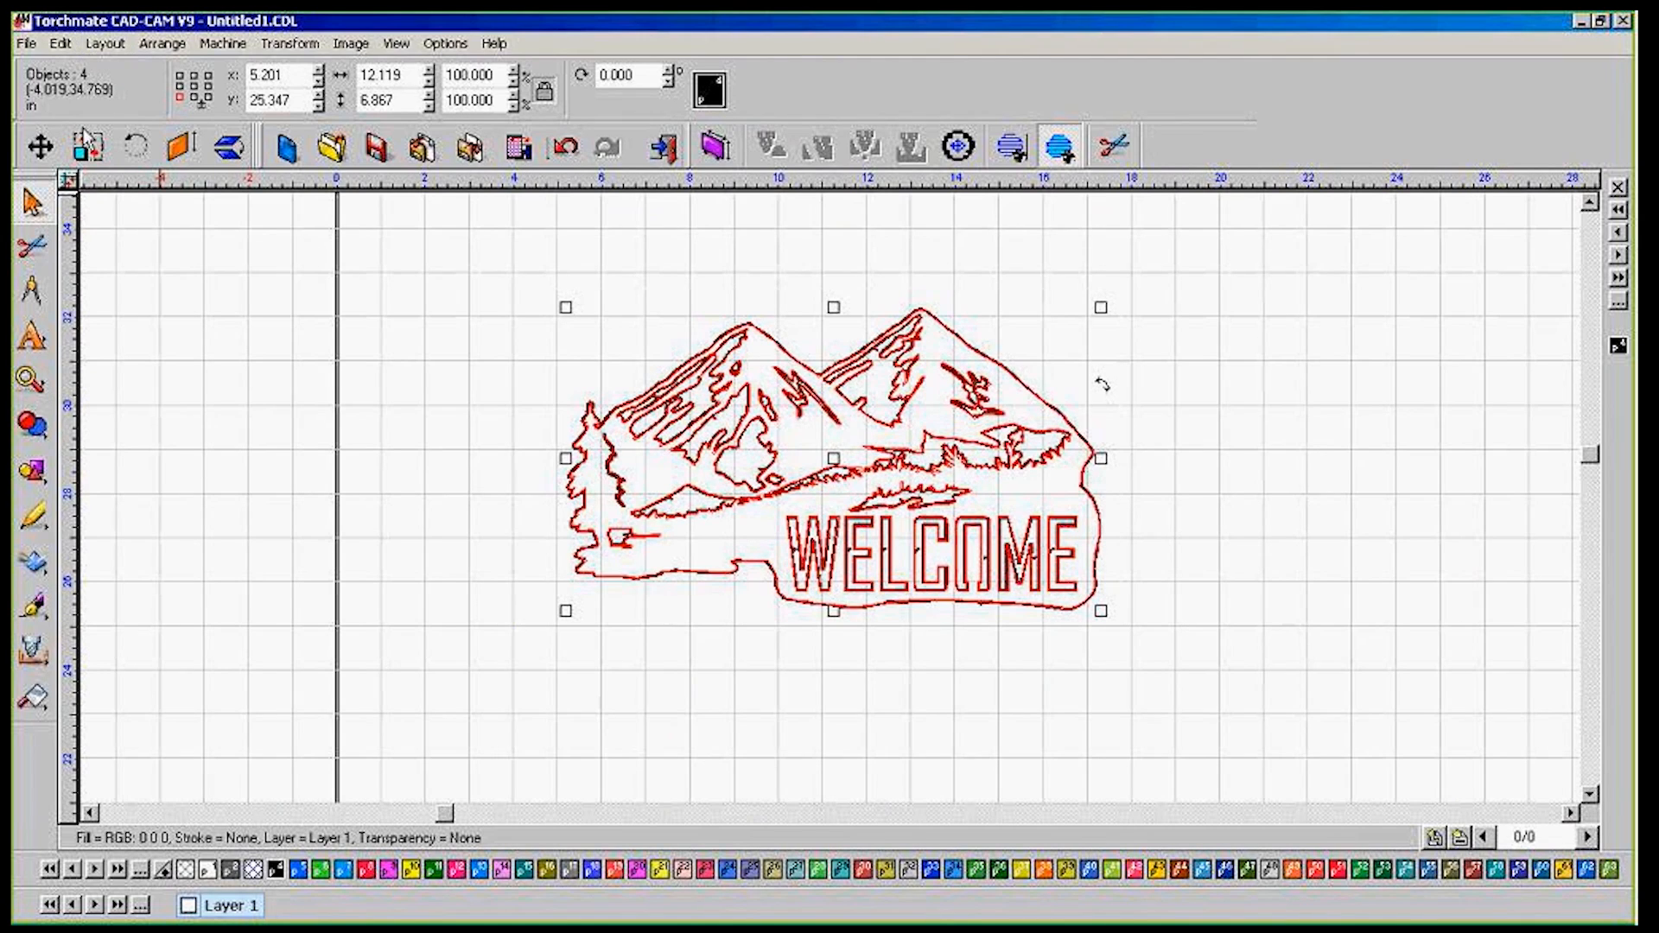
{"action": "left_click", "coordinate": [126, 46]}
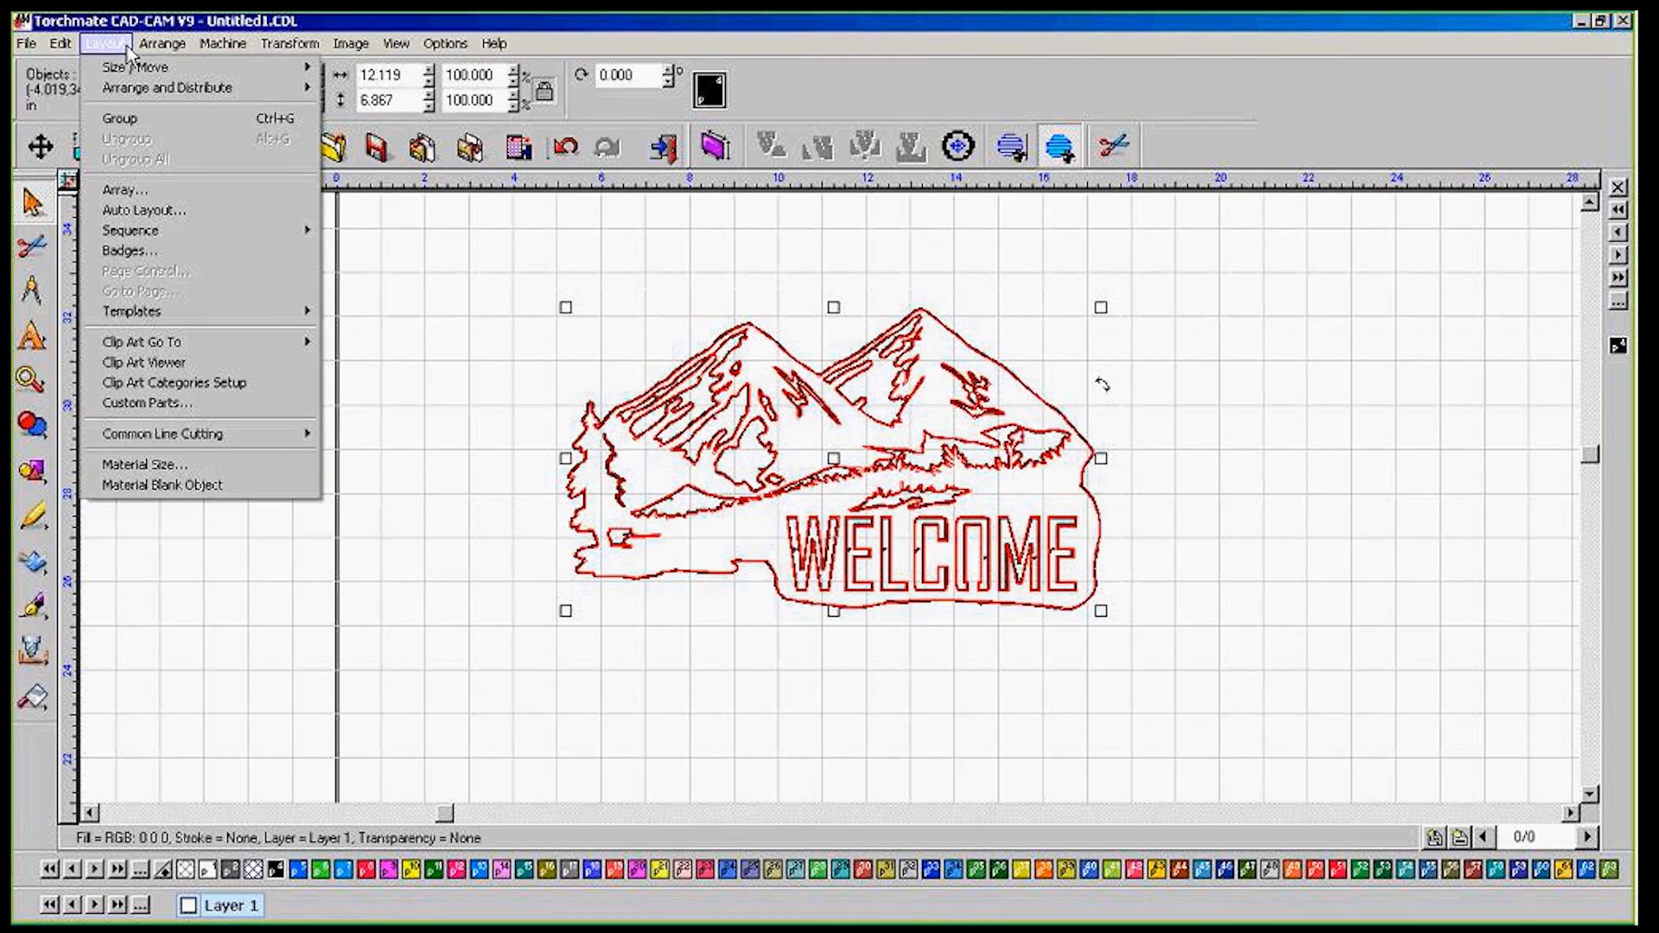
{"action": "mouse_move", "coordinate": [152, 235]}
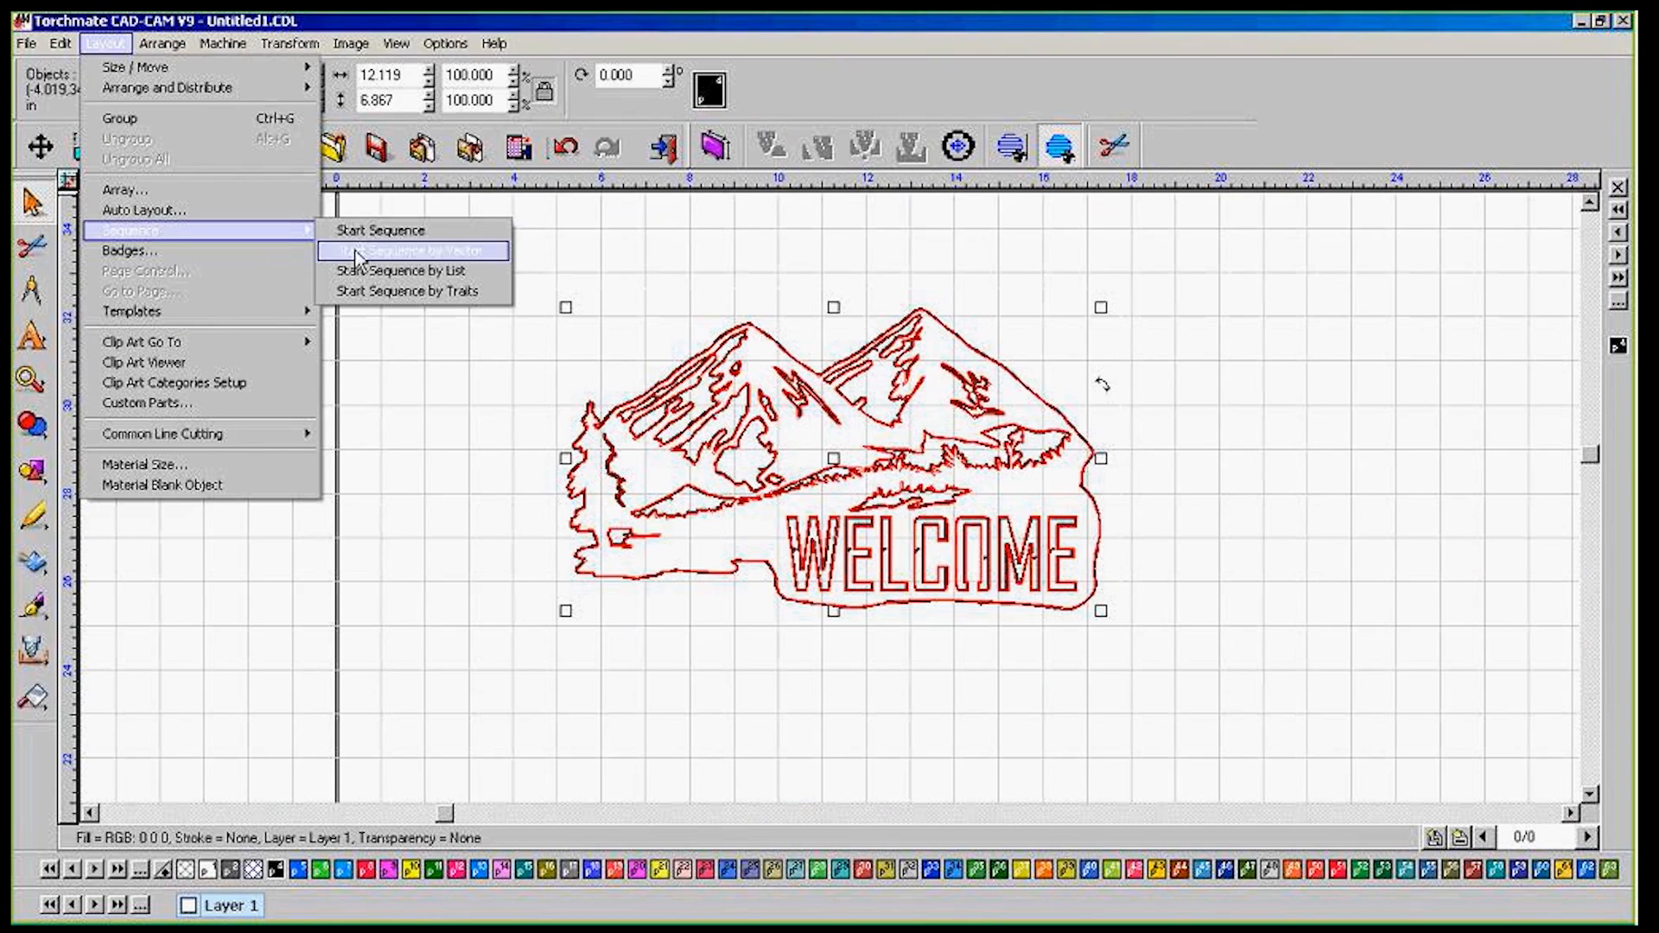
{"action": "left_click", "coordinate": [370, 273]}
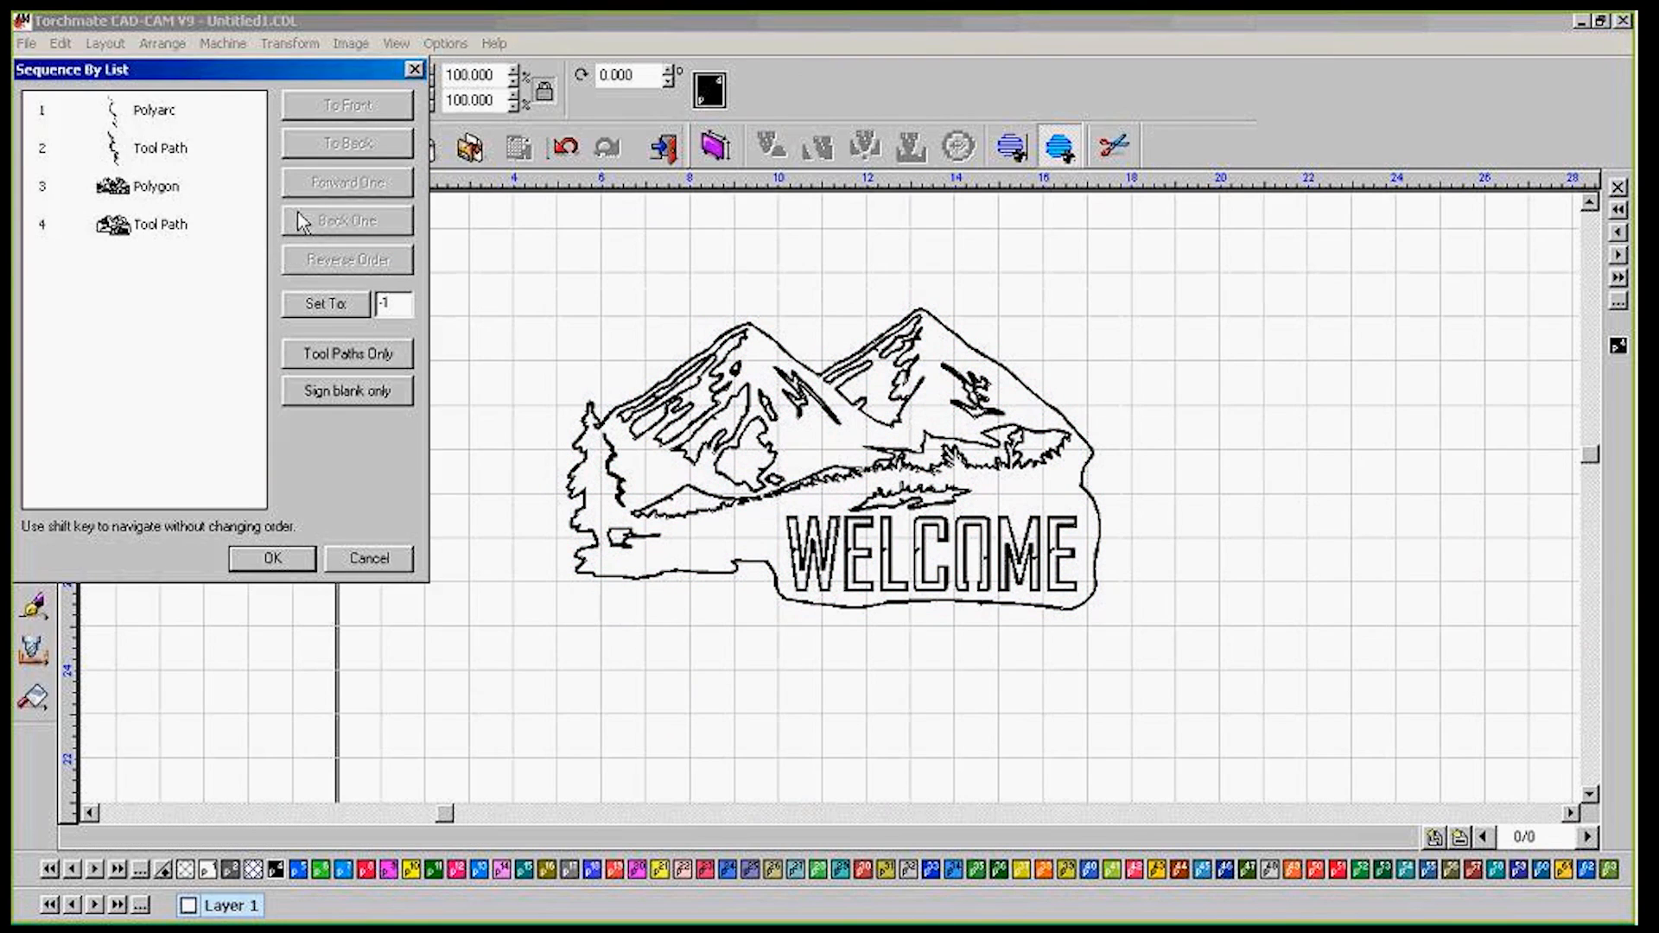
{"action": "left_click_drag", "start_coordinate": [303, 222], "coordinate": [302, 216]}
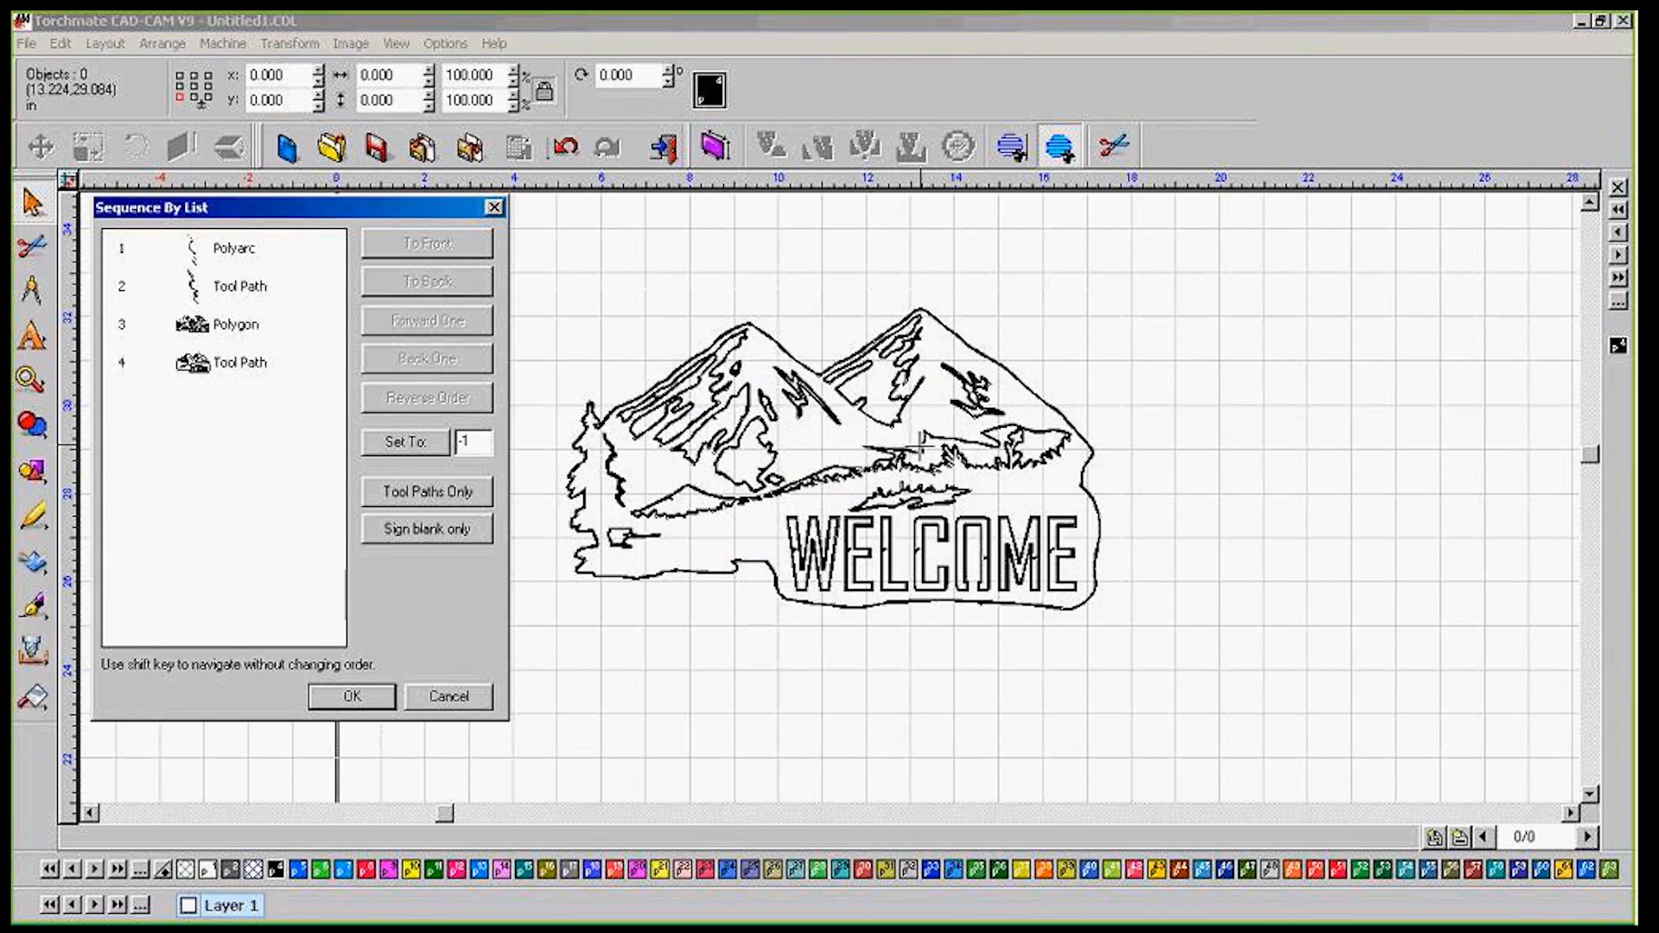
{"action": "left_click", "coordinate": [418, 489]}
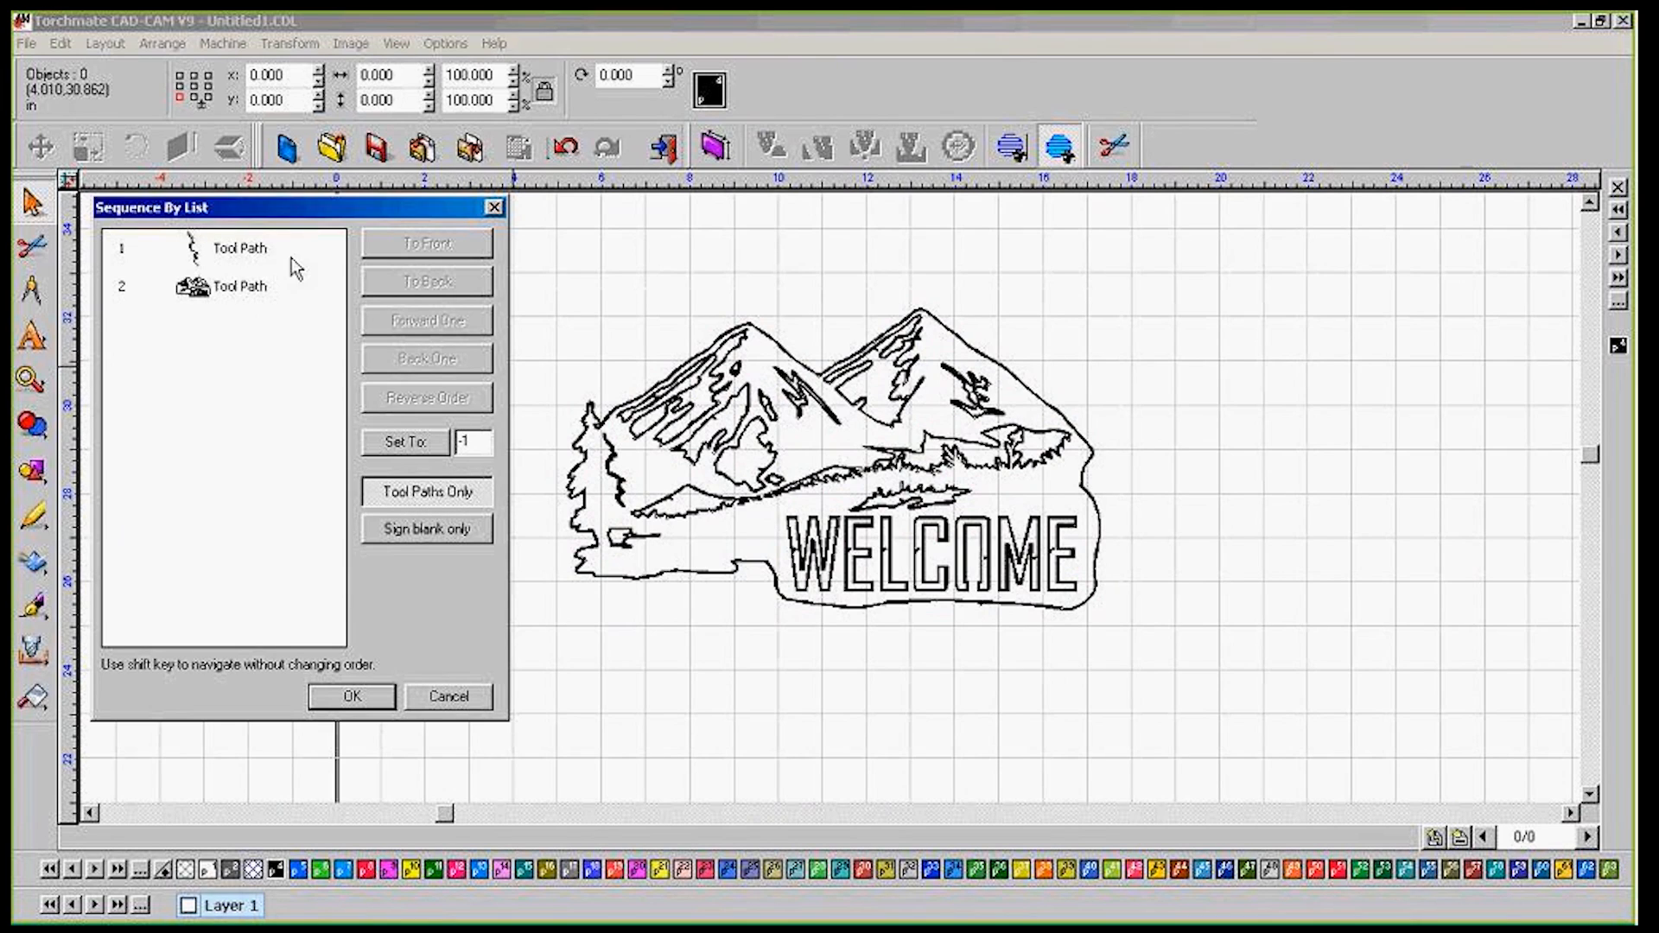
Try moving the sign's tool path to the front of the cutting order and send it back to last
{"action": "left_click", "coordinate": [251, 250]}
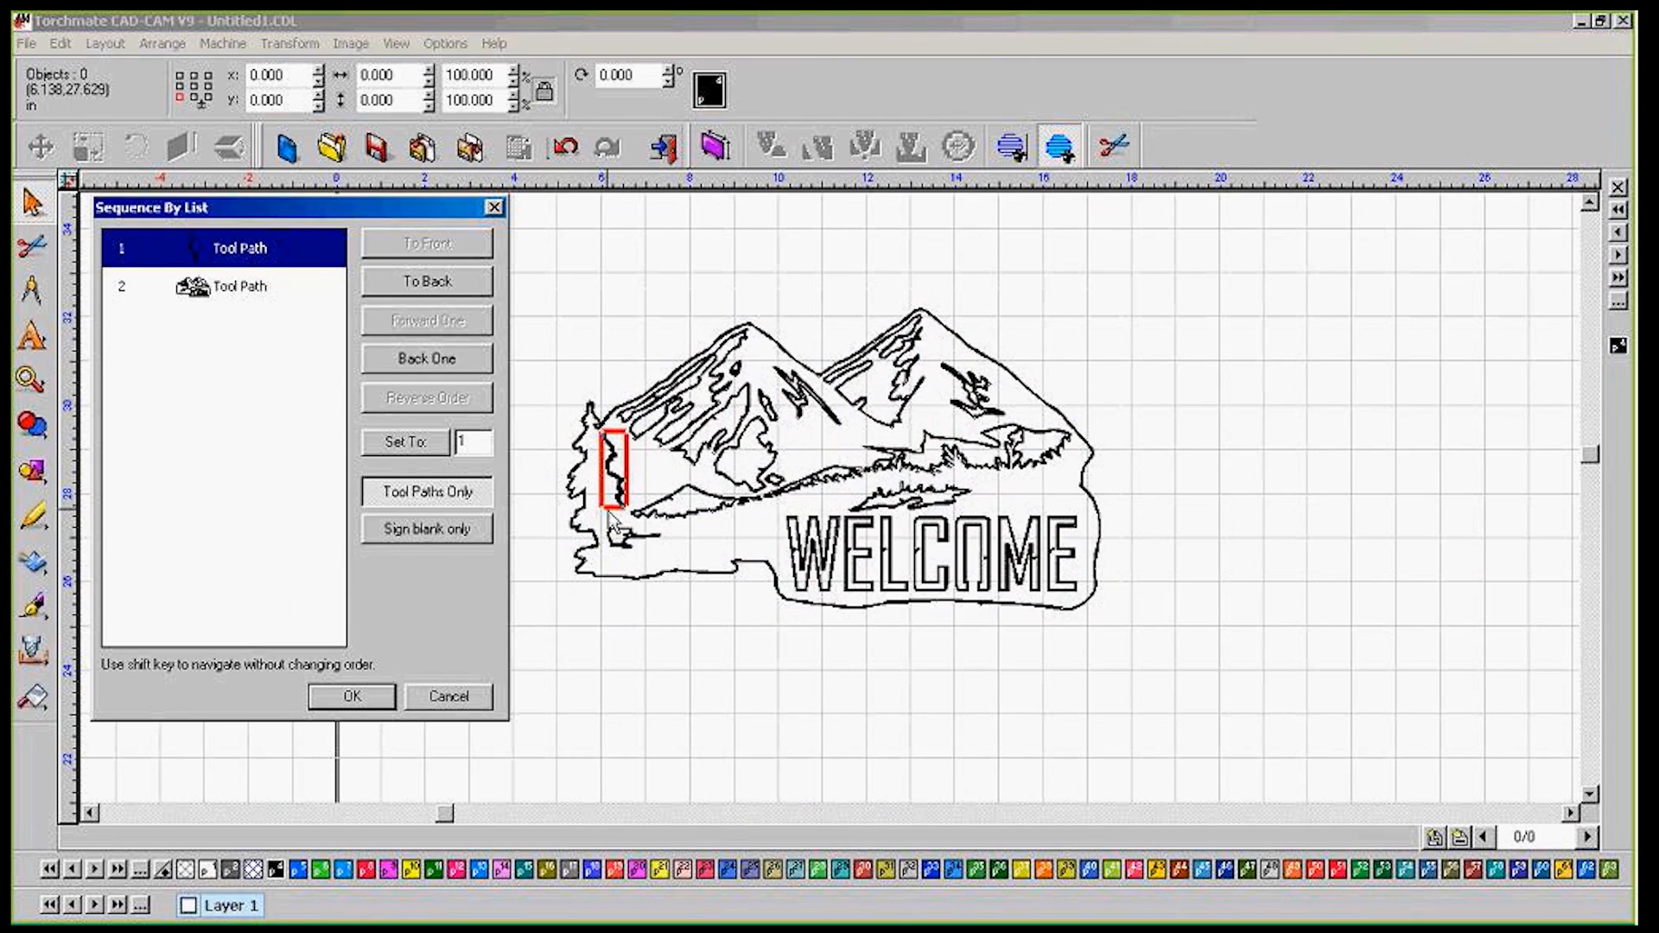
{"action": "left_click", "coordinate": [260, 287]}
{"action": "left_click", "coordinate": [255, 248]}
{"action": "left_click", "coordinate": [242, 288]}
{"action": "left_click", "coordinate": [370, 251]}
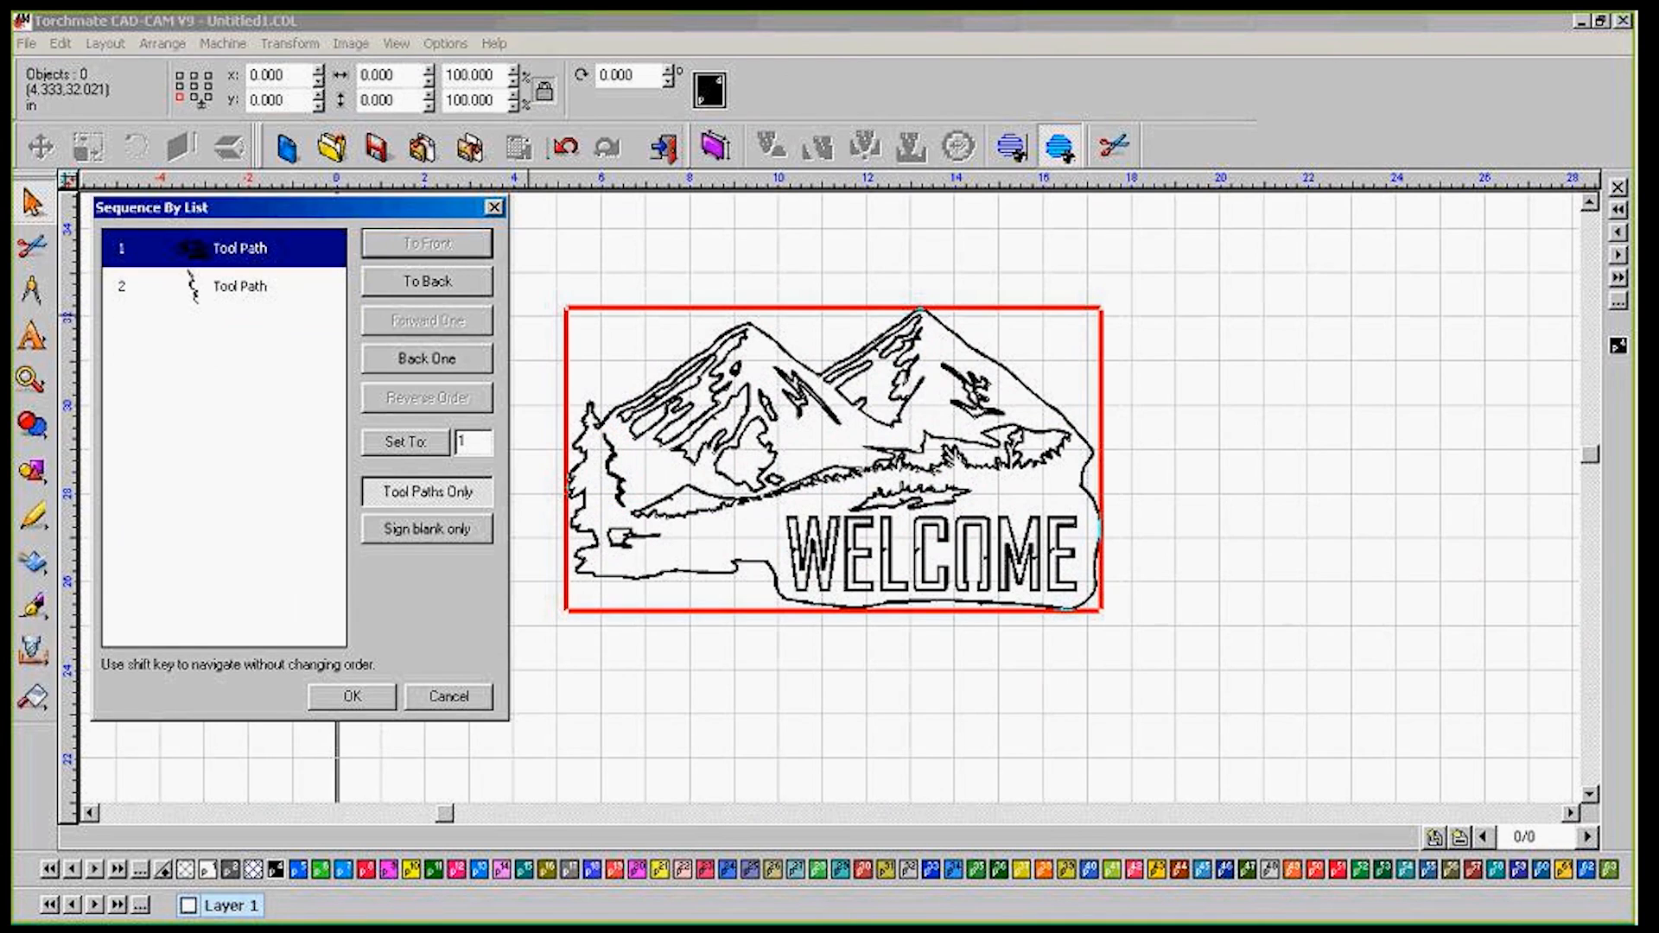
{"action": "left_click", "coordinate": [250, 271]}
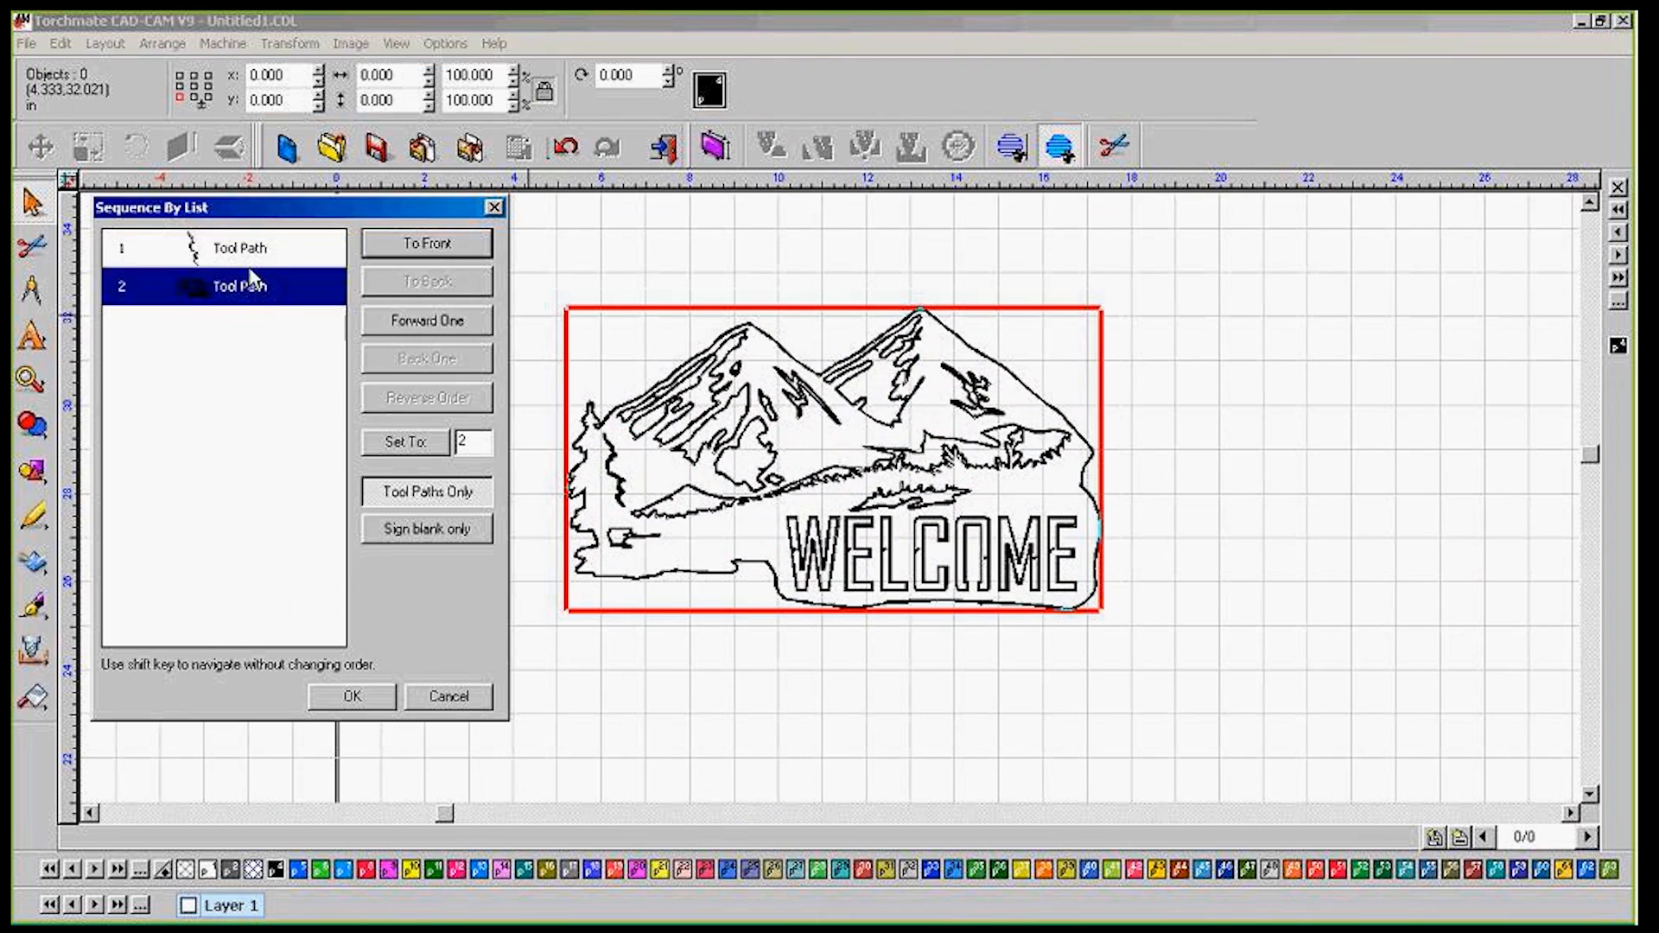
{"action": "key", "text": "Up"}
{"action": "left_click", "coordinate": [404, 283]}
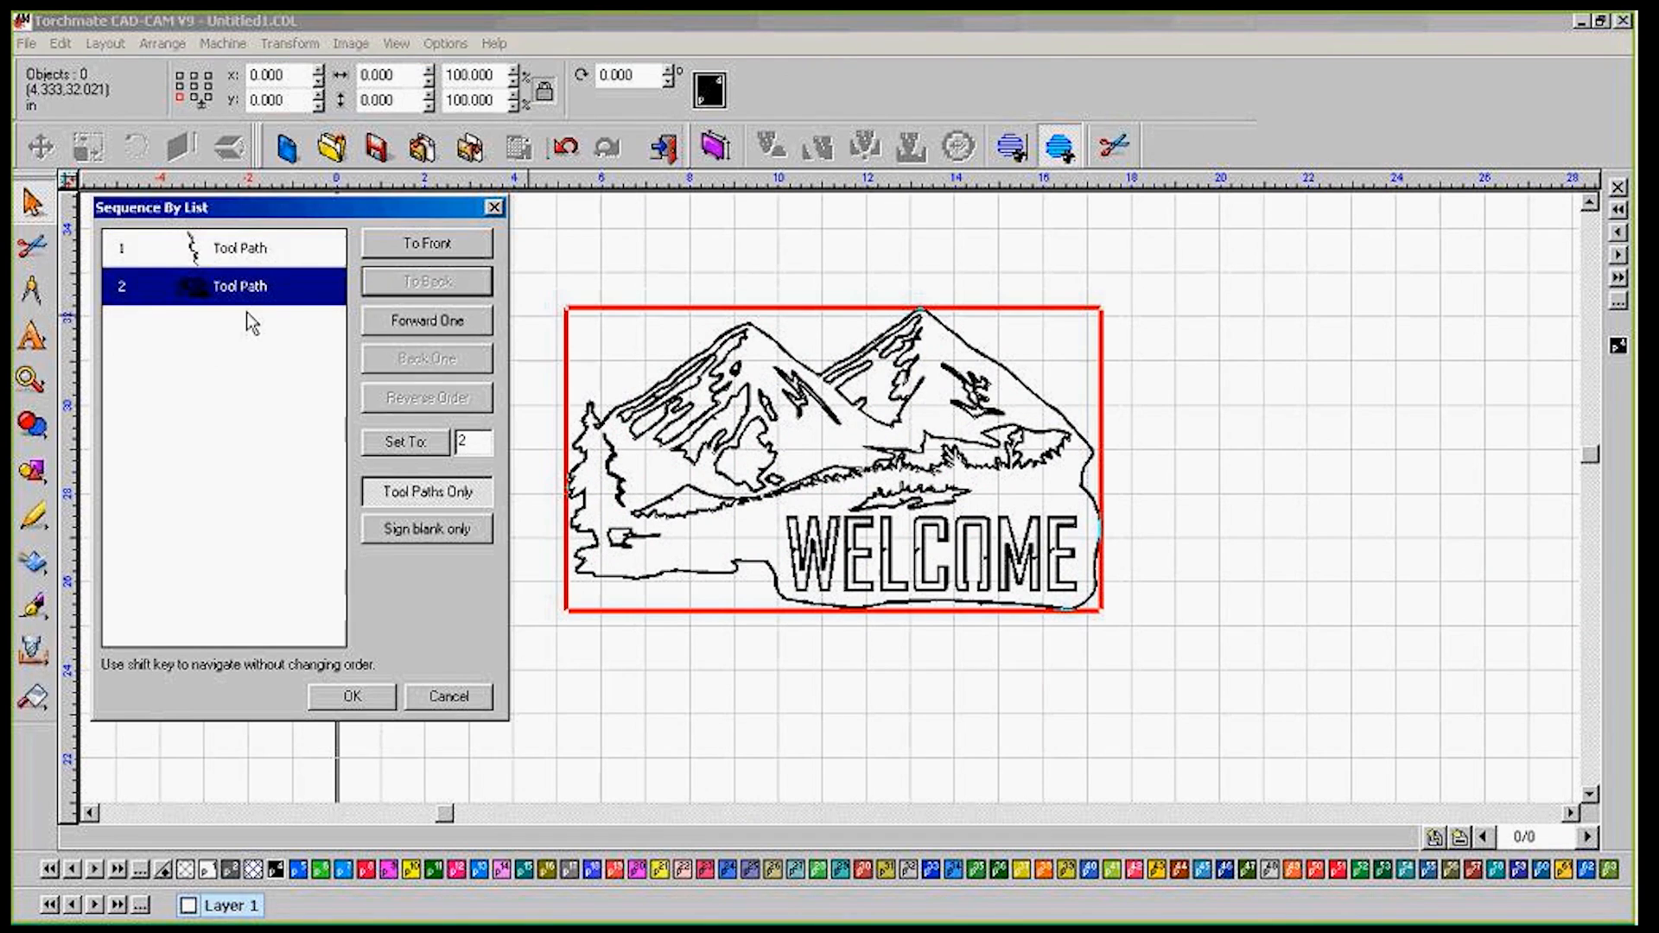
Check both entries in the cutting order and accept the sequence with the inner tree path first and the sign outline second
{"action": "left_click", "coordinate": [252, 247]}
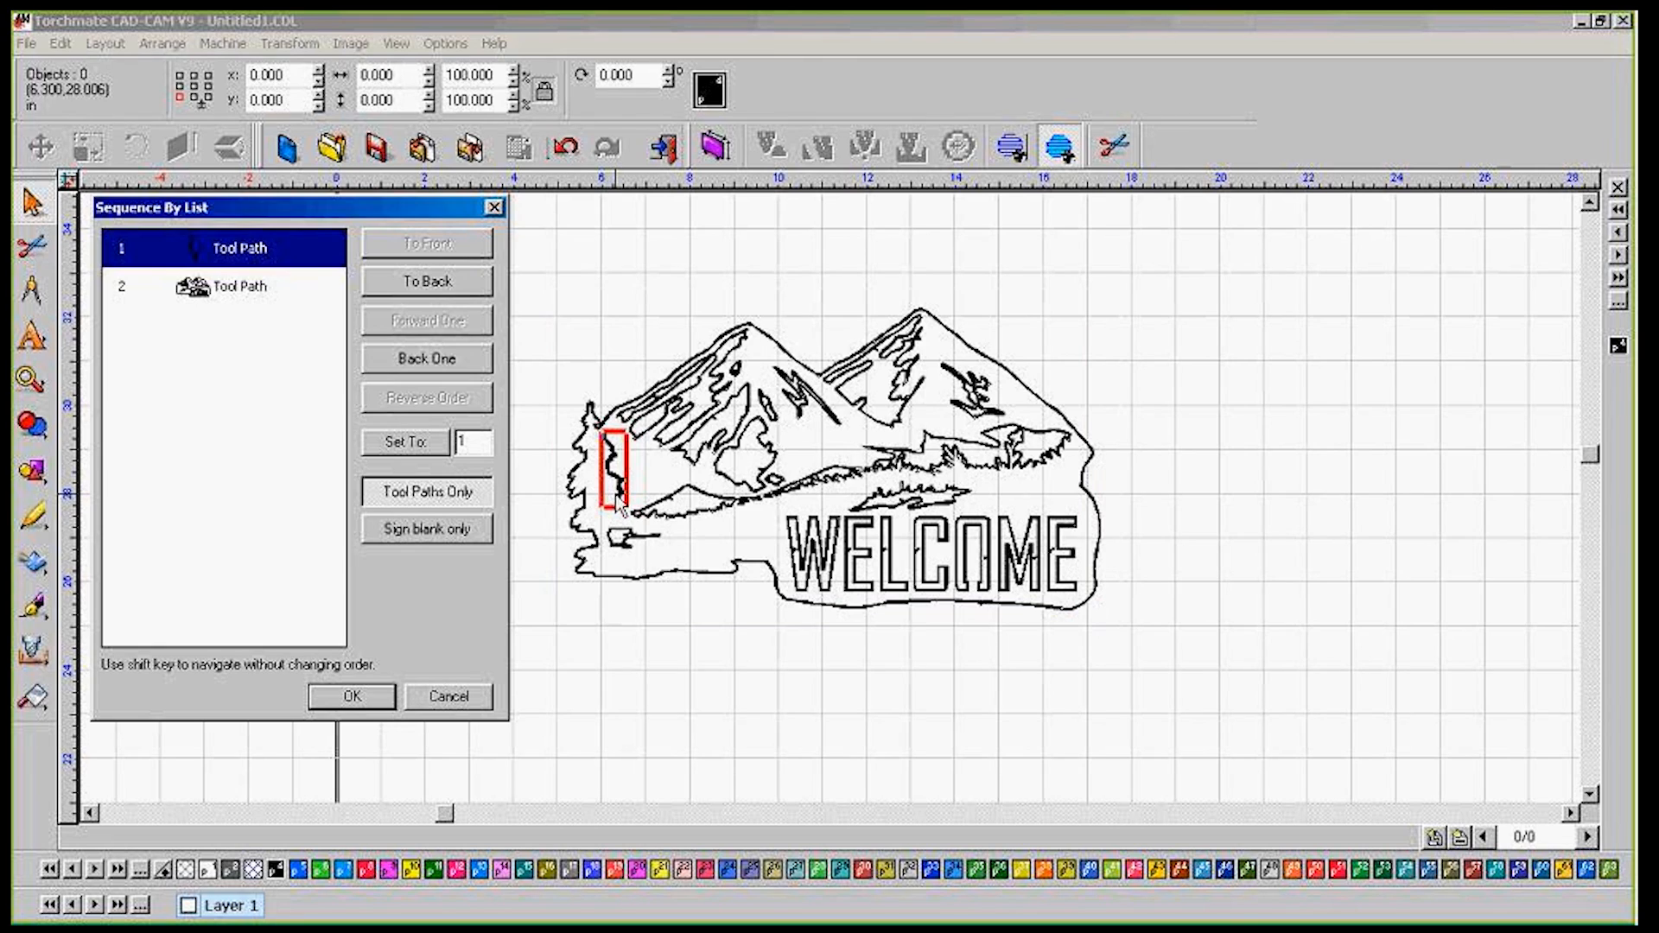
{"action": "left_click", "coordinate": [244, 299]}
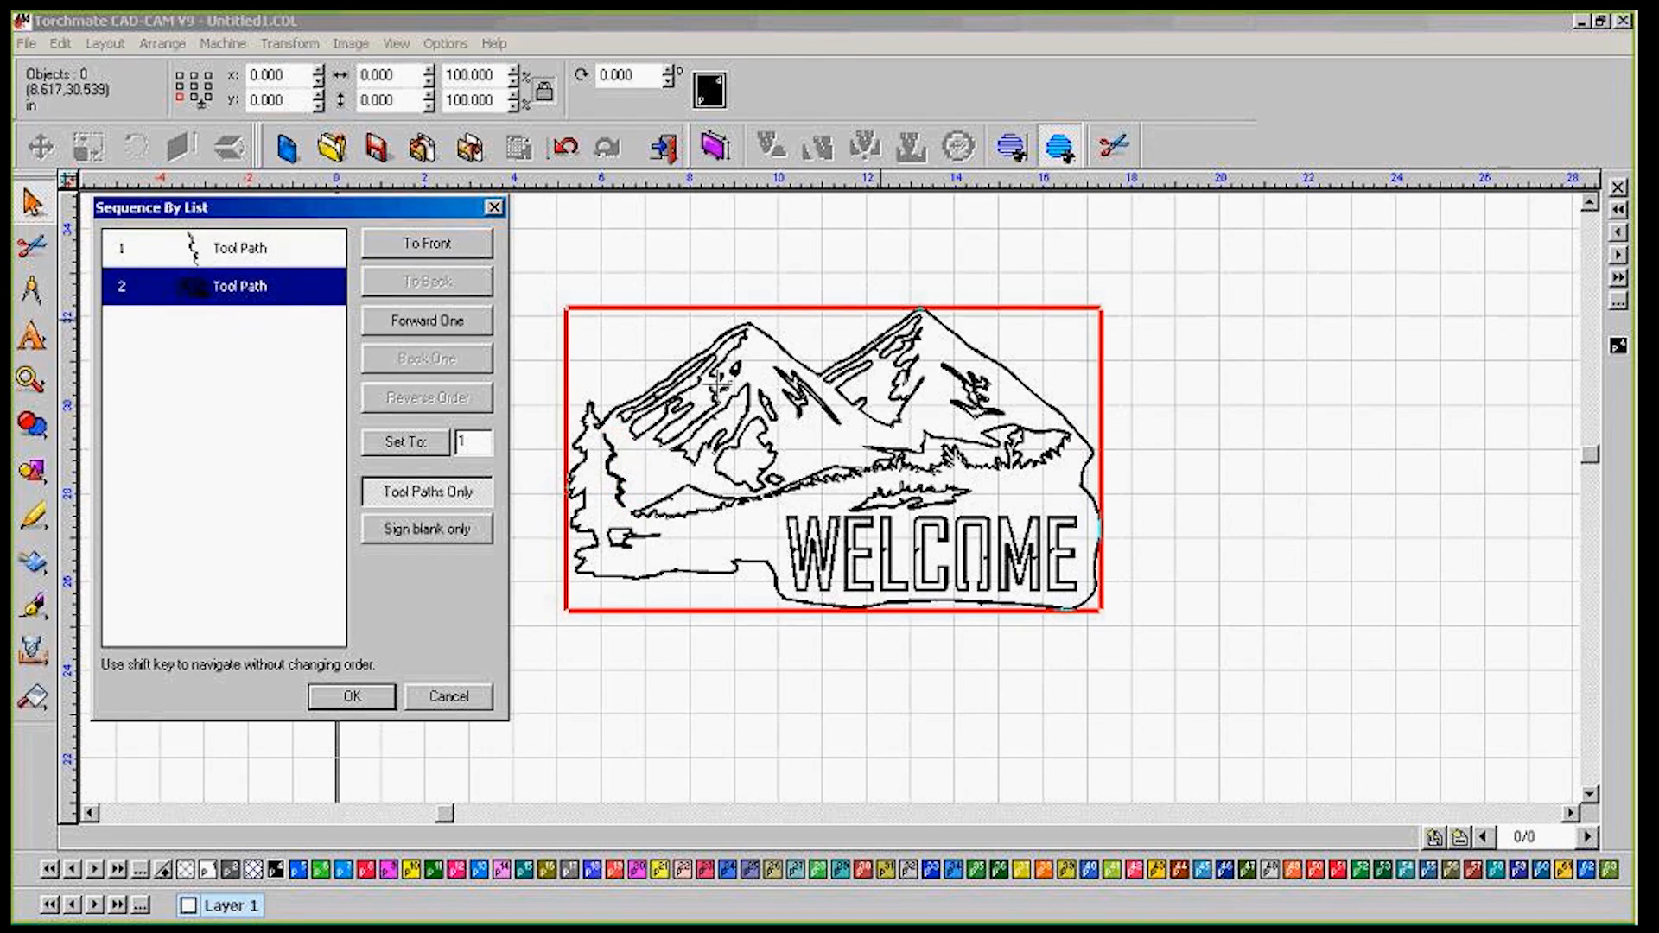
{"action": "key", "text": "Up"}
{"action": "key", "text": "Down"}
{"action": "key", "text": "Up"}
{"action": "left_click", "coordinate": [328, 693]}
Move all objects of the sign to X 0, Y 0 and reselect them at the origin
{"action": "scroll", "coordinate": [490, 636], "scroll_direction": "down", "scroll_amount": 3}
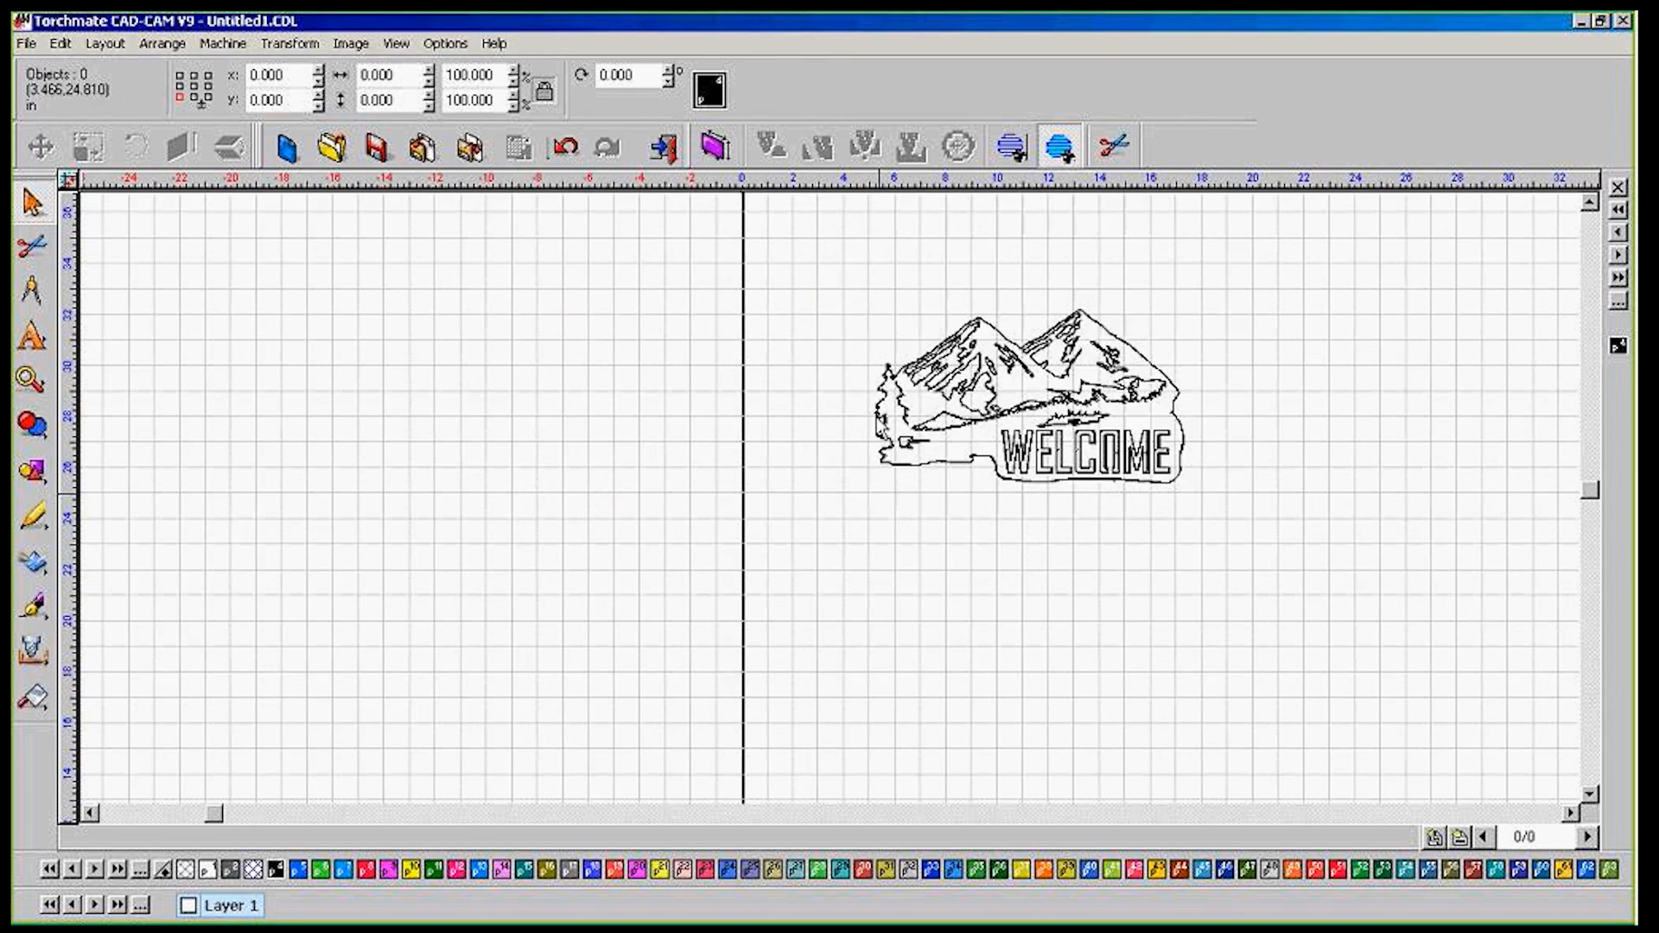
{"action": "left_click_drag", "start_coordinate": [841, 233], "coordinate": [1246, 509]}
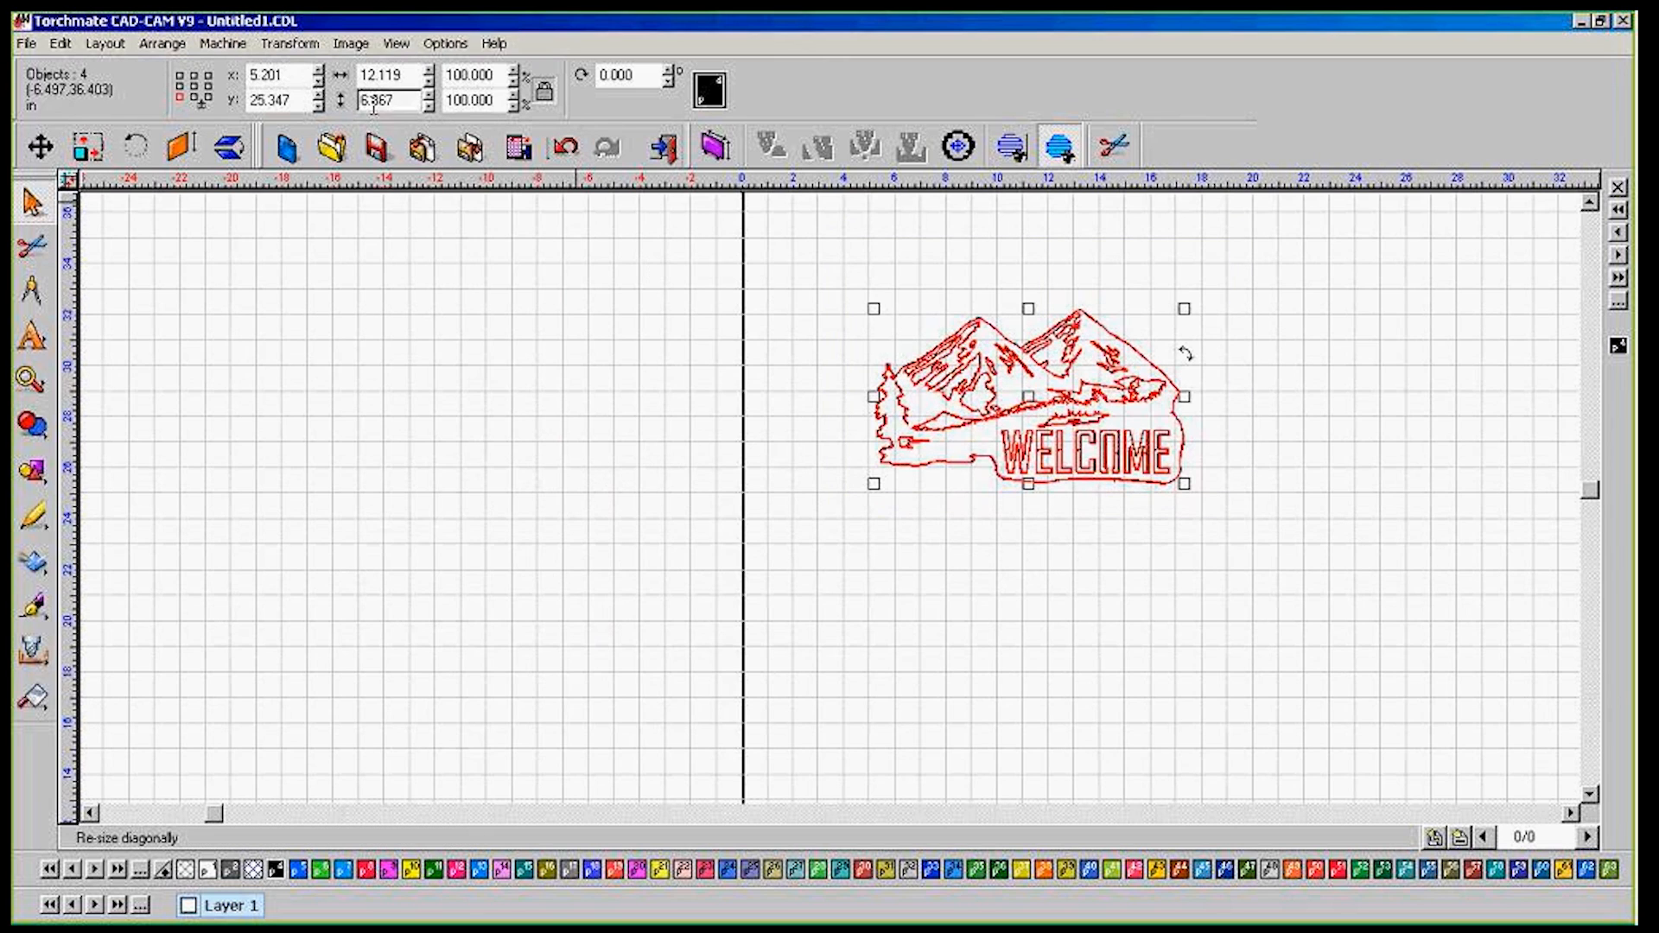
{"action": "double_click", "coordinate": [292, 76]}
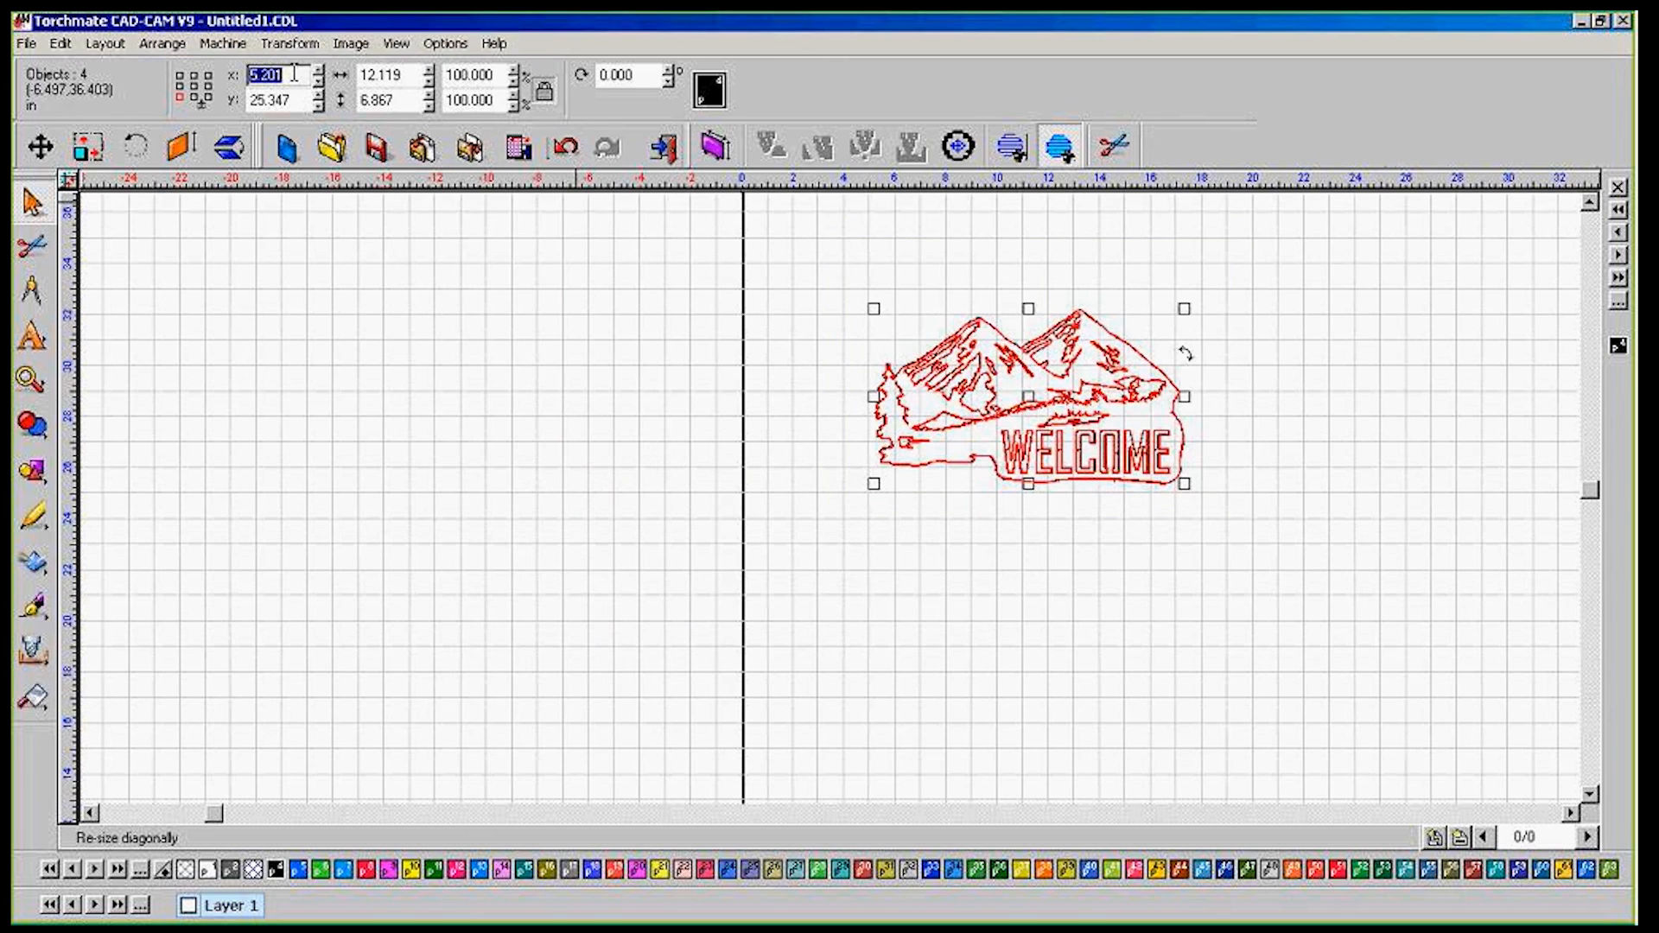
{"action": "type", "text": "0"}
{"action": "key", "text": "Tab"}
{"action": "type", "text": "0"}
{"action": "key", "text": "Tab"}
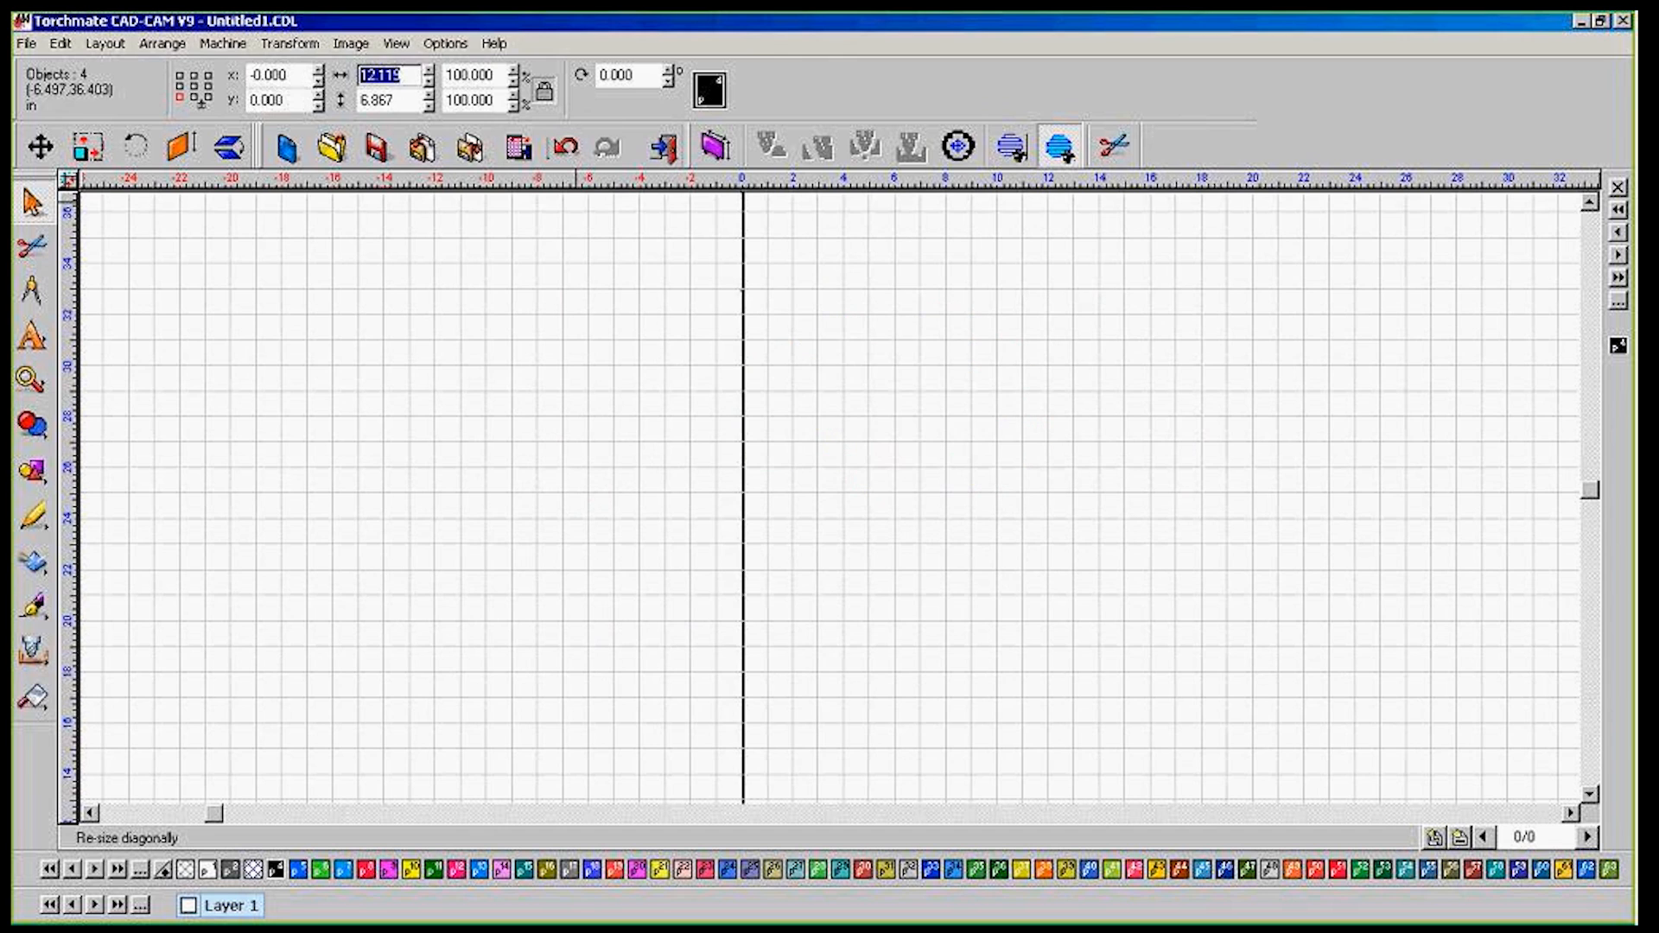
{"action": "left_click", "coordinate": [821, 541]}
{"action": "scroll", "coordinate": [821, 541], "scroll_direction": "down", "scroll_amount": 3}
{"action": "scroll", "coordinate": [832, 681], "scroll_direction": "up", "scroll_amount": 5}
{"action": "scroll", "coordinate": [864, 459], "scroll_direction": "down", "scroll_amount": 2}
{"action": "left_click_drag", "start_coordinate": [656, 289], "coordinate": [1252, 665]}
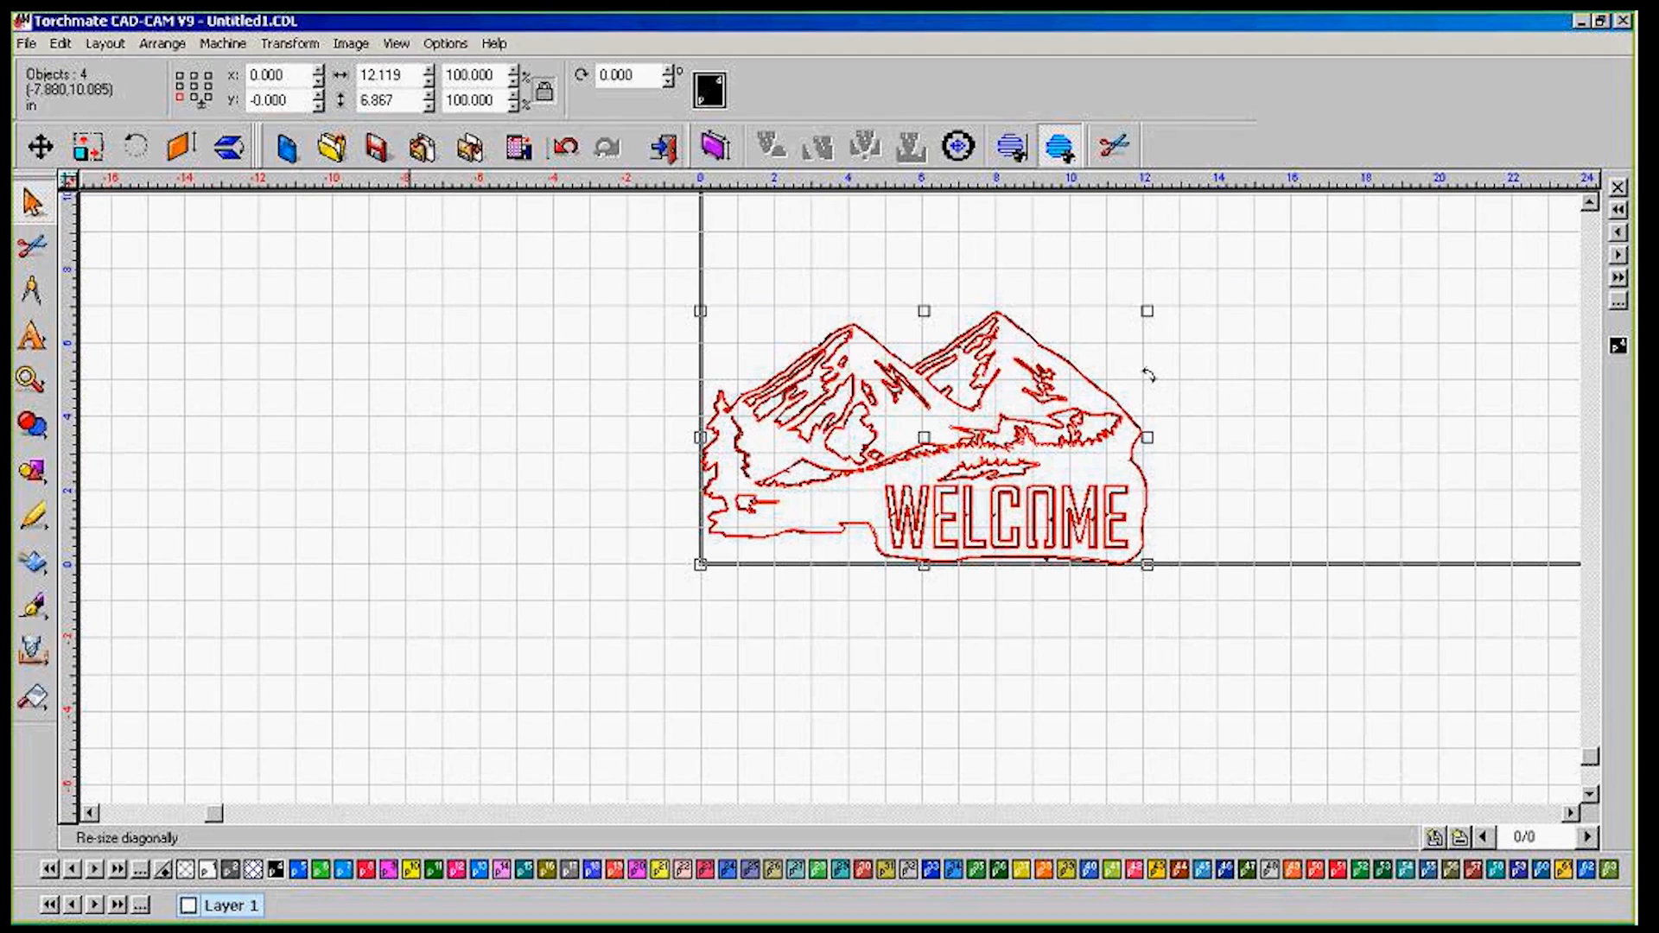
Open the machine output preview for the selected sign and display its G-code
{"action": "double_click", "coordinate": [251, 100]}
{"action": "type", "text": "3.000"}
{"action": "left_click", "coordinate": [183, 100]}
{"action": "left_click", "coordinate": [222, 48]}
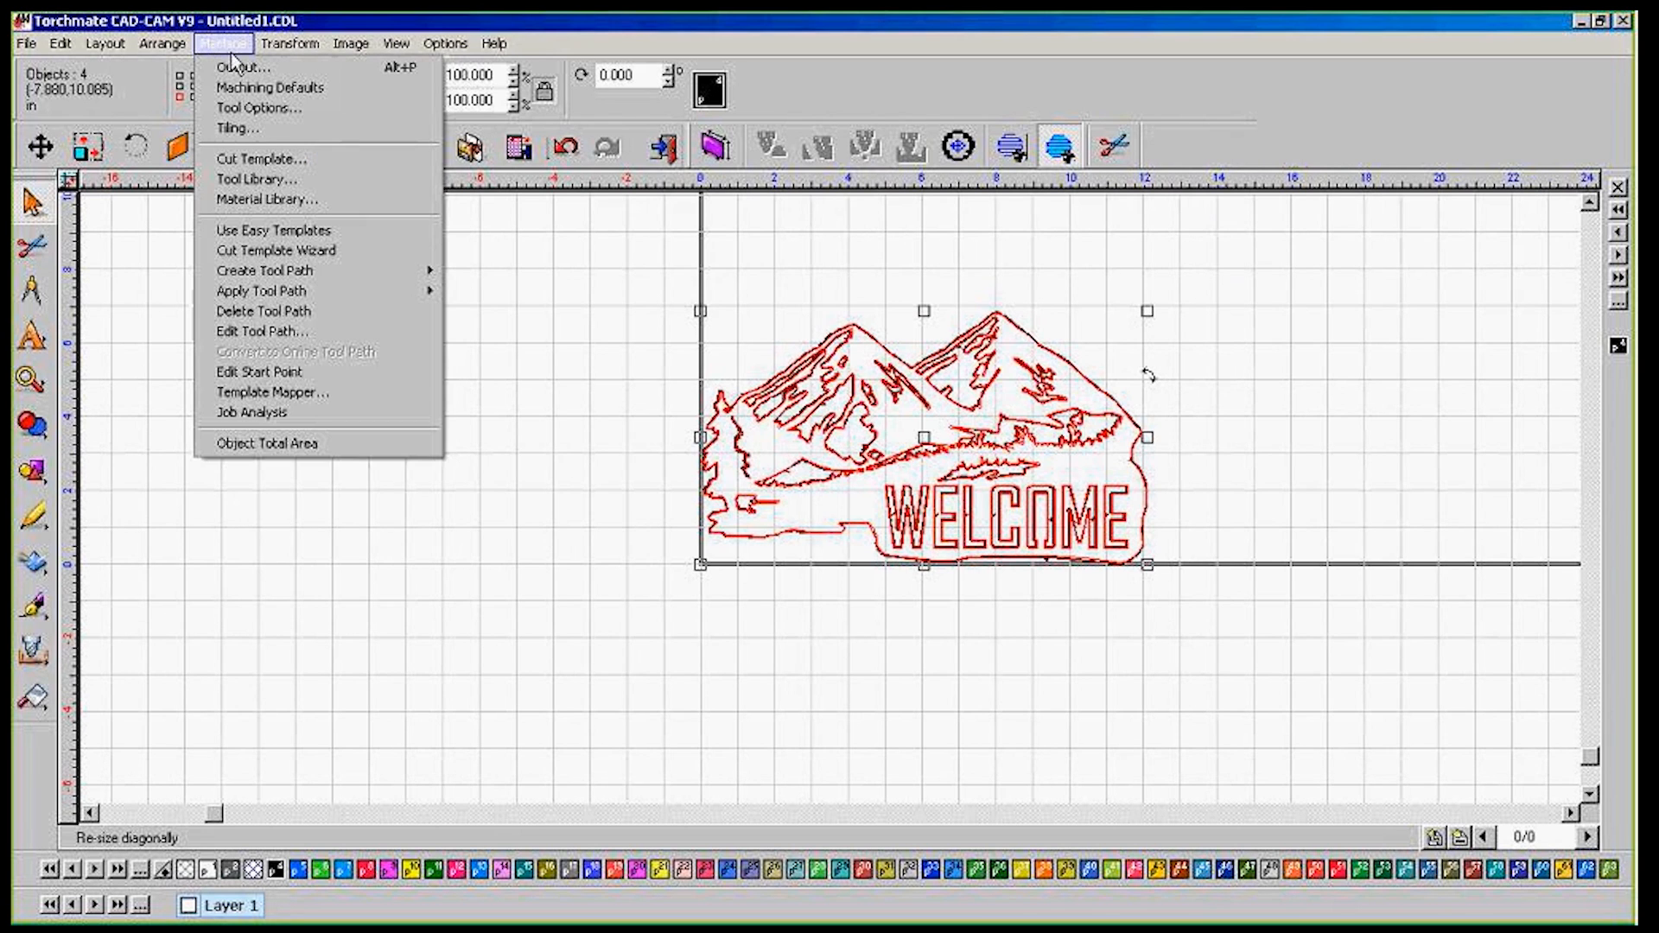
{"action": "left_click", "coordinate": [232, 69]}
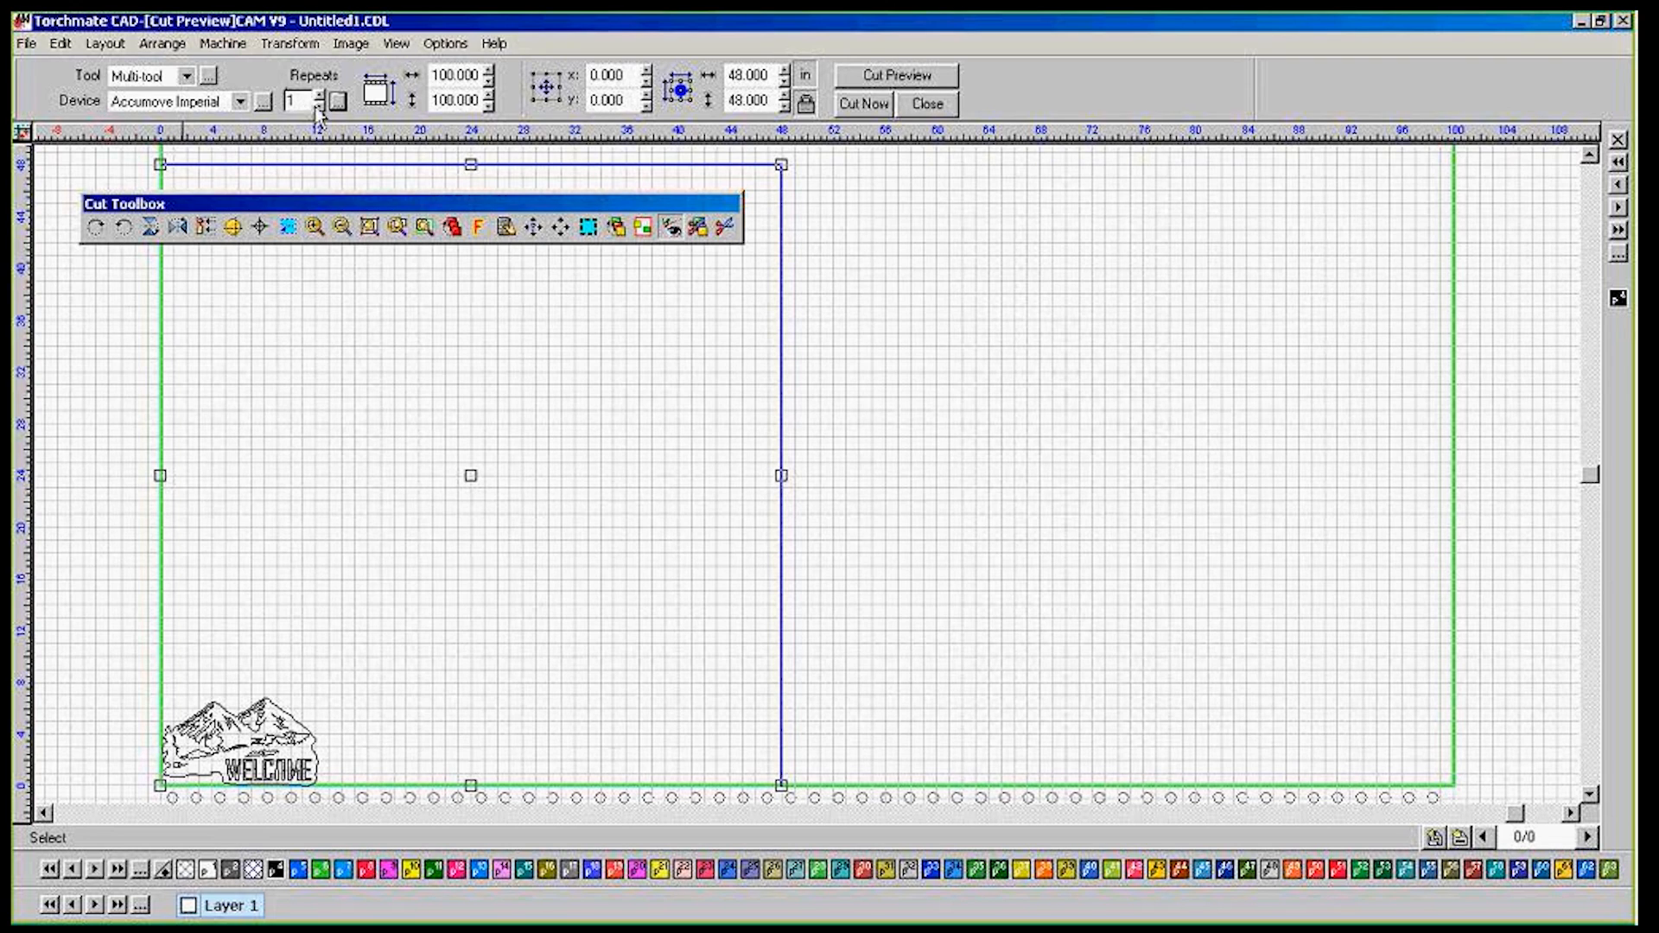
{"action": "left_click", "coordinate": [506, 228]}
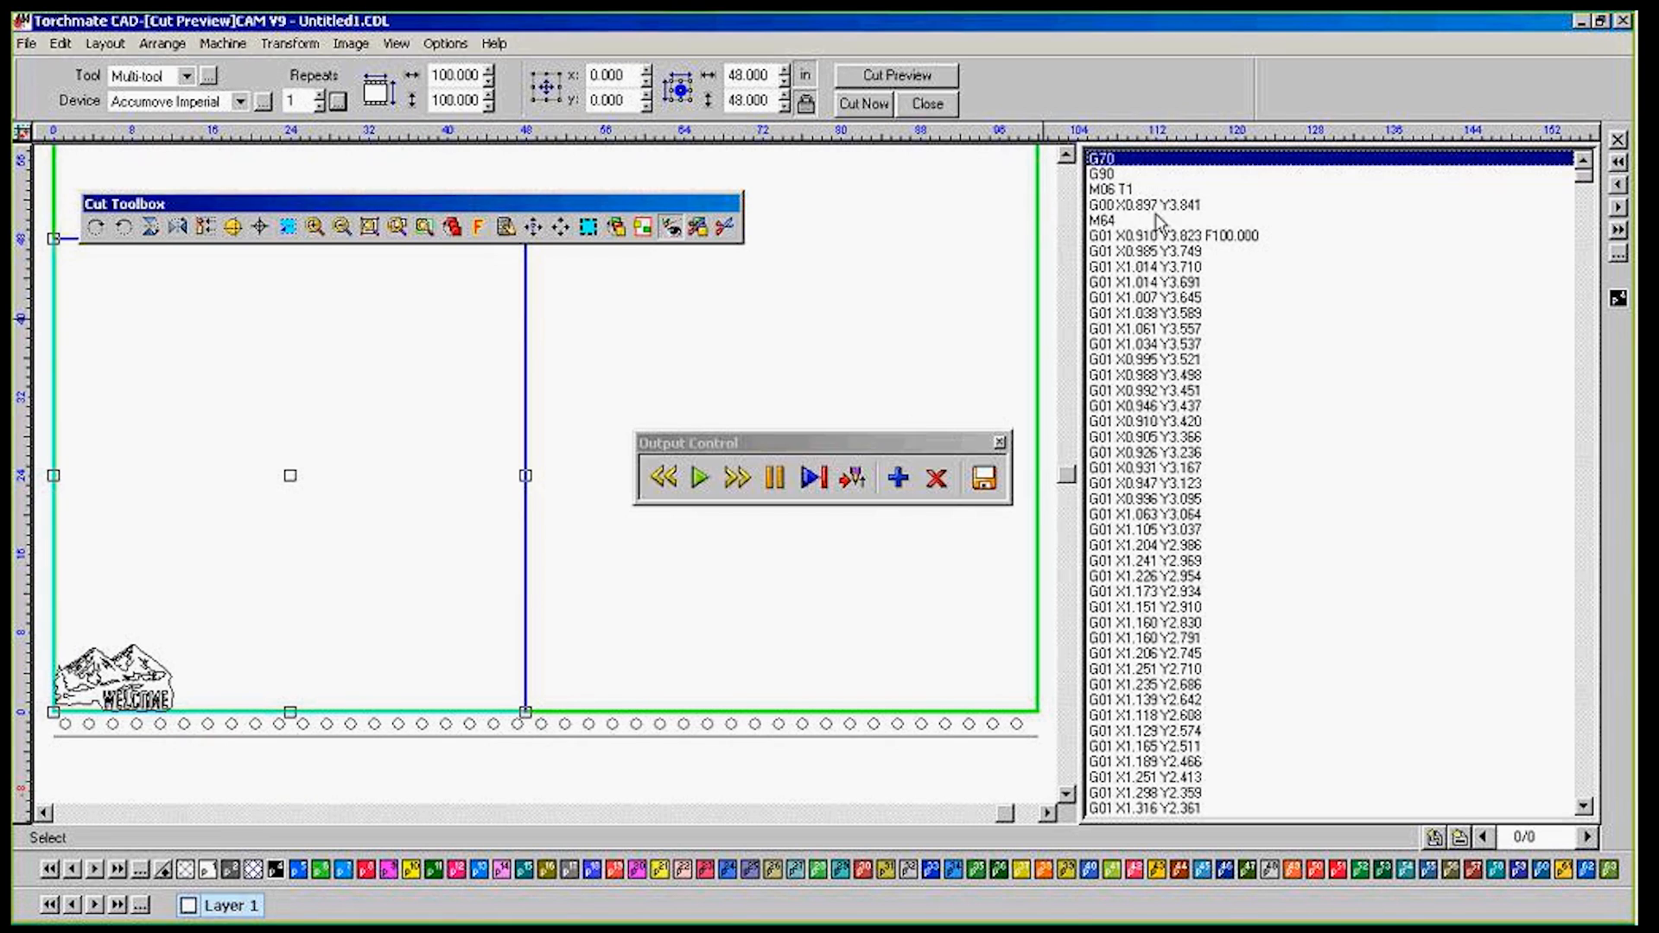
Examine the generated G-code, starting at the first rapid move, G00 X0.897 Y3.841
{"action": "left_click_drag", "start_coordinate": [787, 446], "coordinate": [688, 272]}
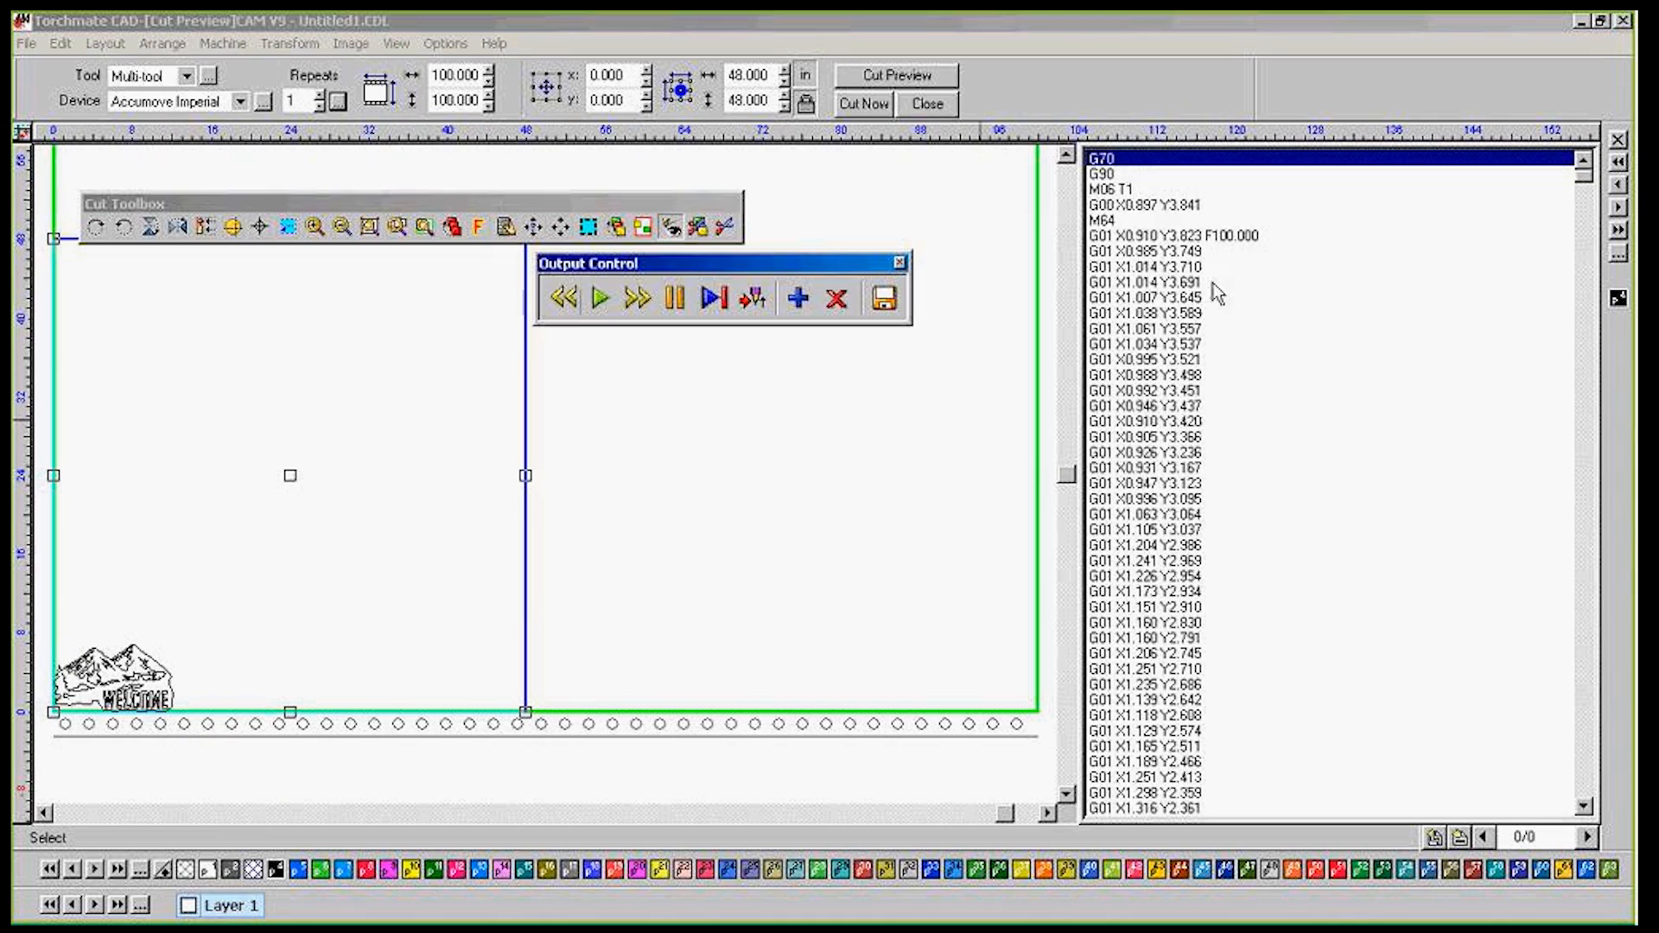
{"action": "left_click", "coordinate": [1255, 213]}
{"action": "left_click", "coordinate": [1253, 207]}
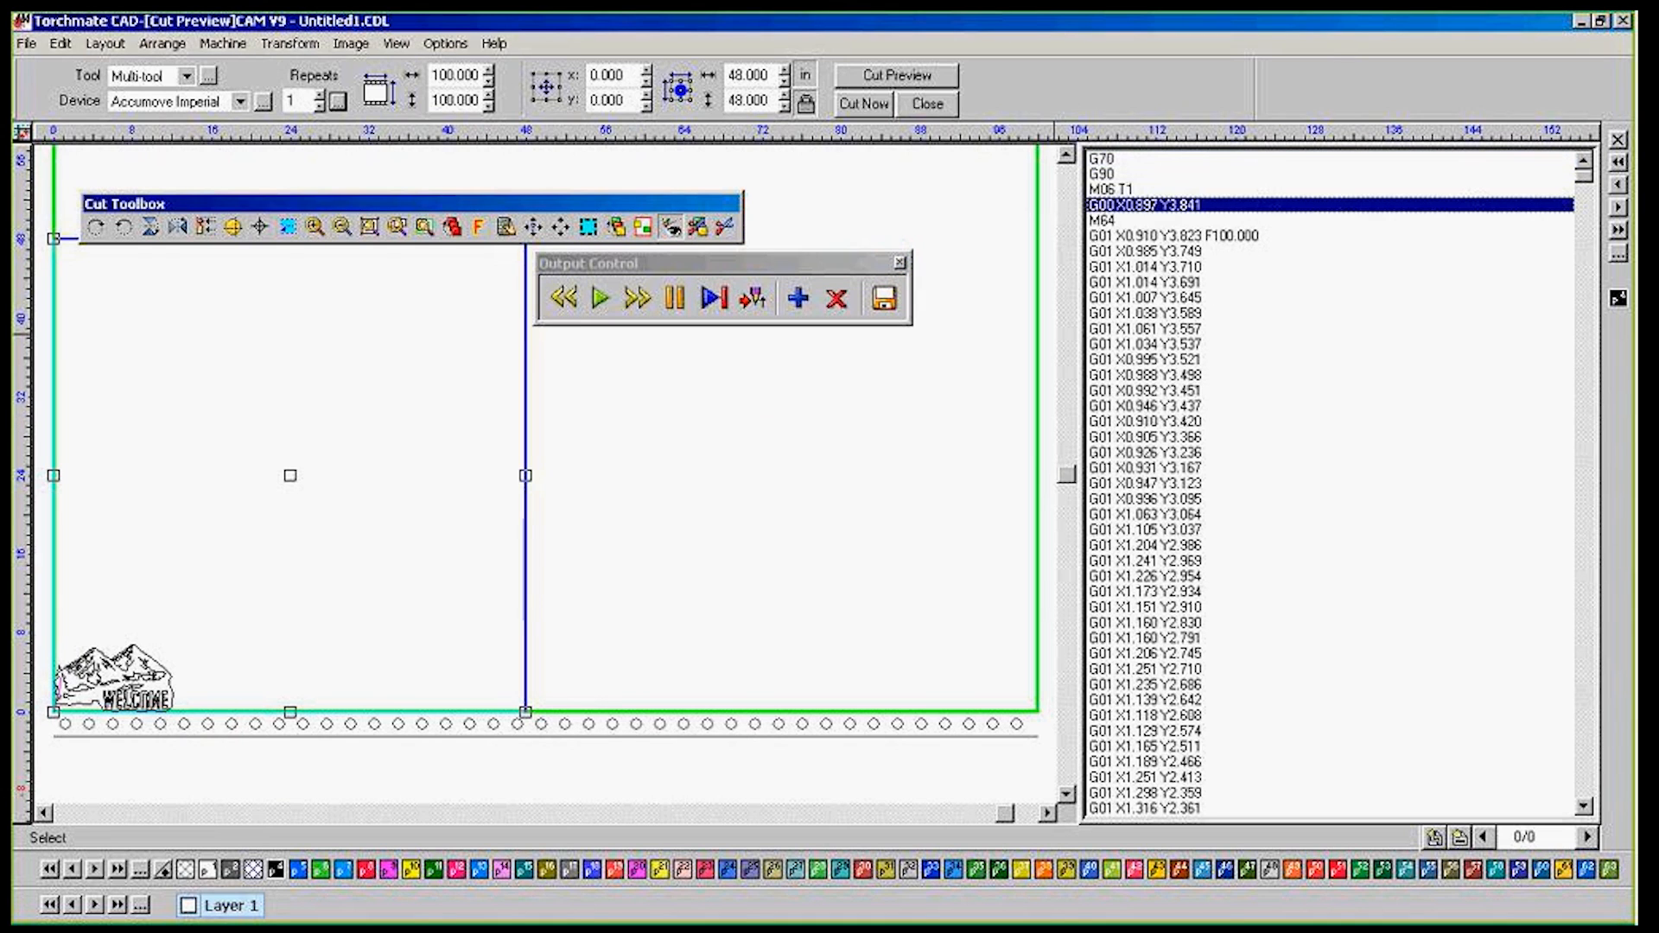
{"action": "left_click_drag", "start_coordinate": [1584, 177], "coordinate": [1604, 42]}
Start processing the G-code to a file and choose the Training Clip Art folder as its location
{"action": "left_click", "coordinate": [726, 227]}
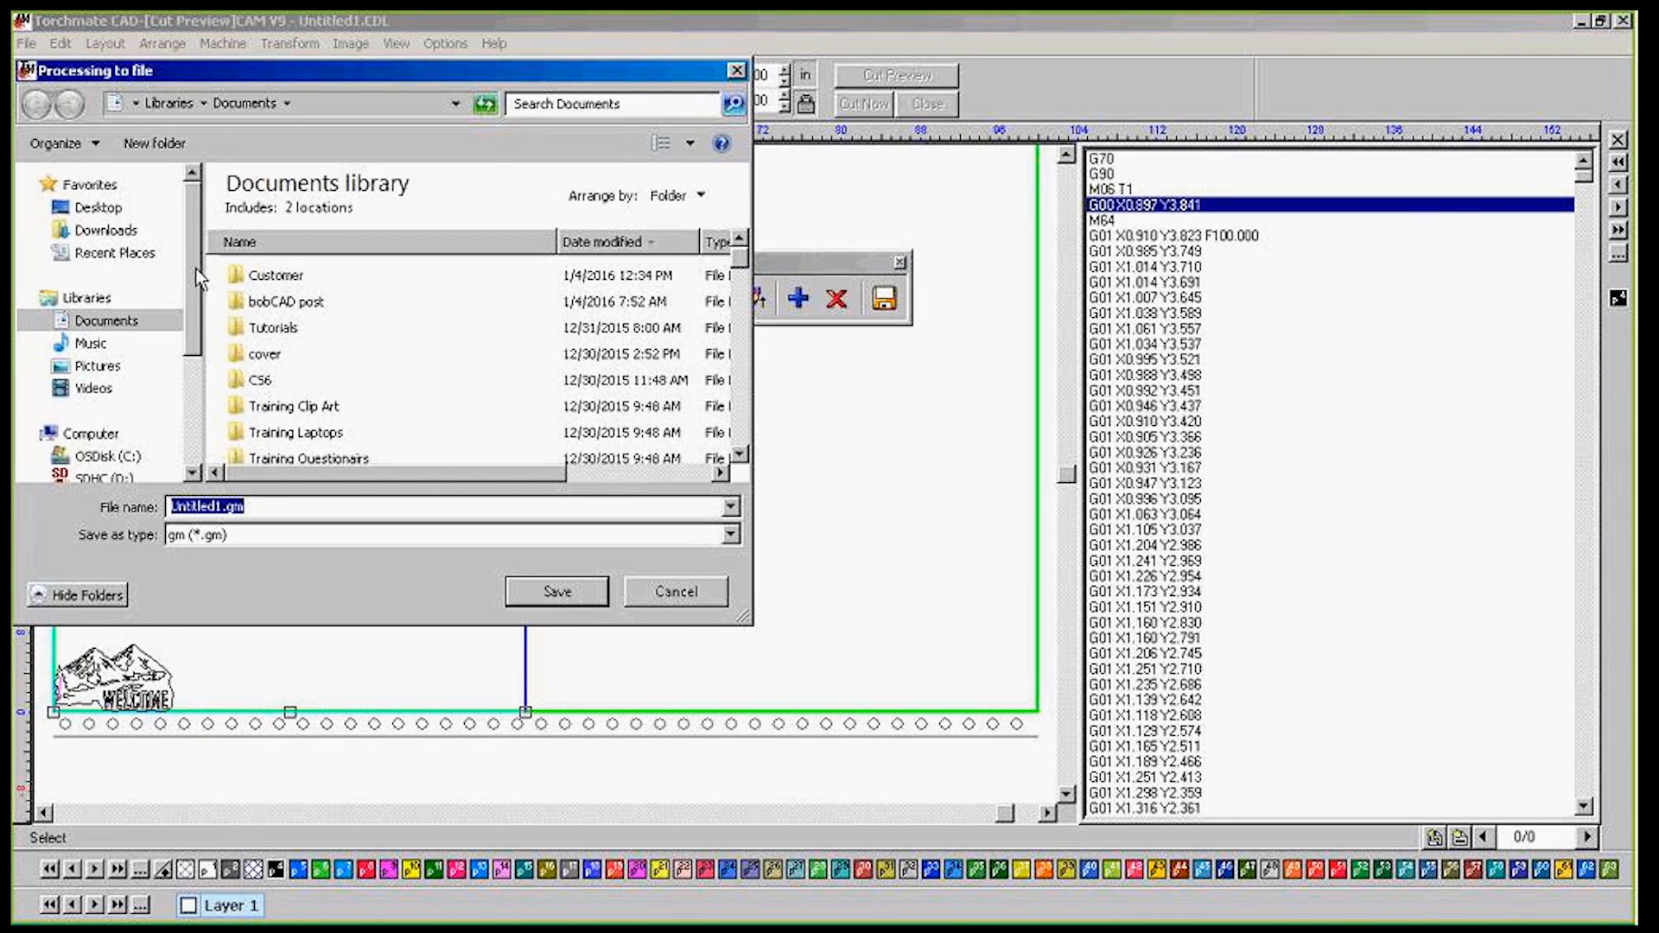
{"action": "scroll", "coordinate": [199, 277], "scroll_direction": "down", "scroll_amount": 1}
{"action": "scroll", "coordinate": [203, 242], "scroll_direction": "up", "scroll_amount": 1}
{"action": "scroll", "coordinate": [194, 346], "scroll_direction": "down", "scroll_amount": 1}
{"action": "scroll", "coordinate": [192, 363], "scroll_direction": "up", "scroll_amount": 1}
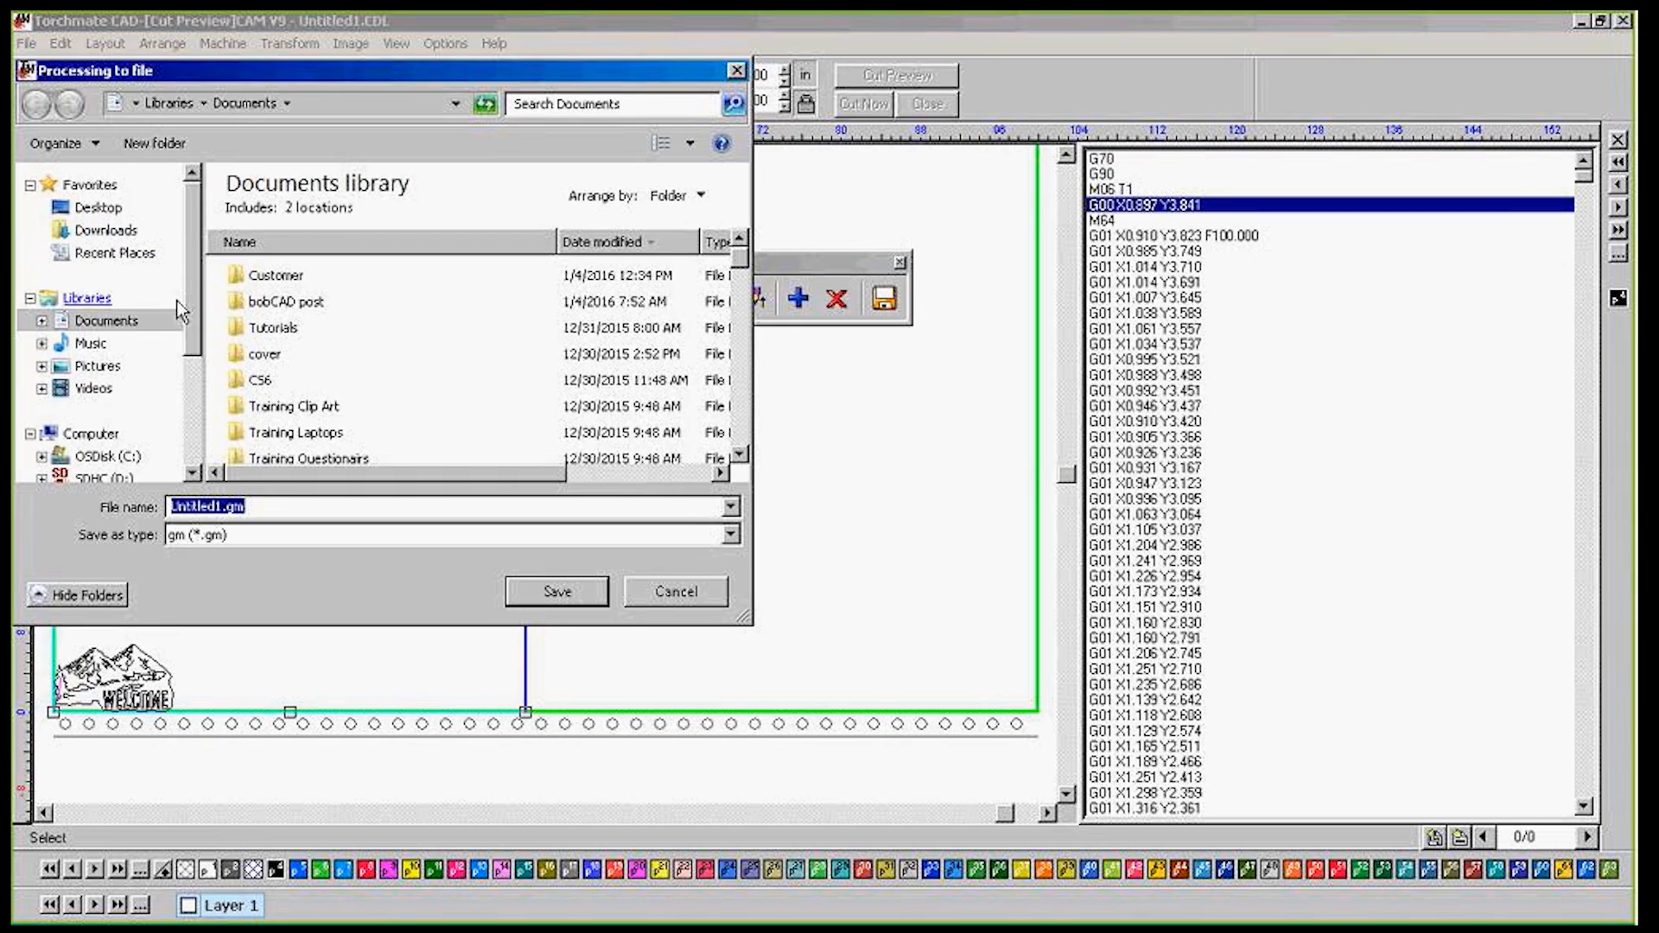
{"action": "double_click", "coordinate": [264, 411]}
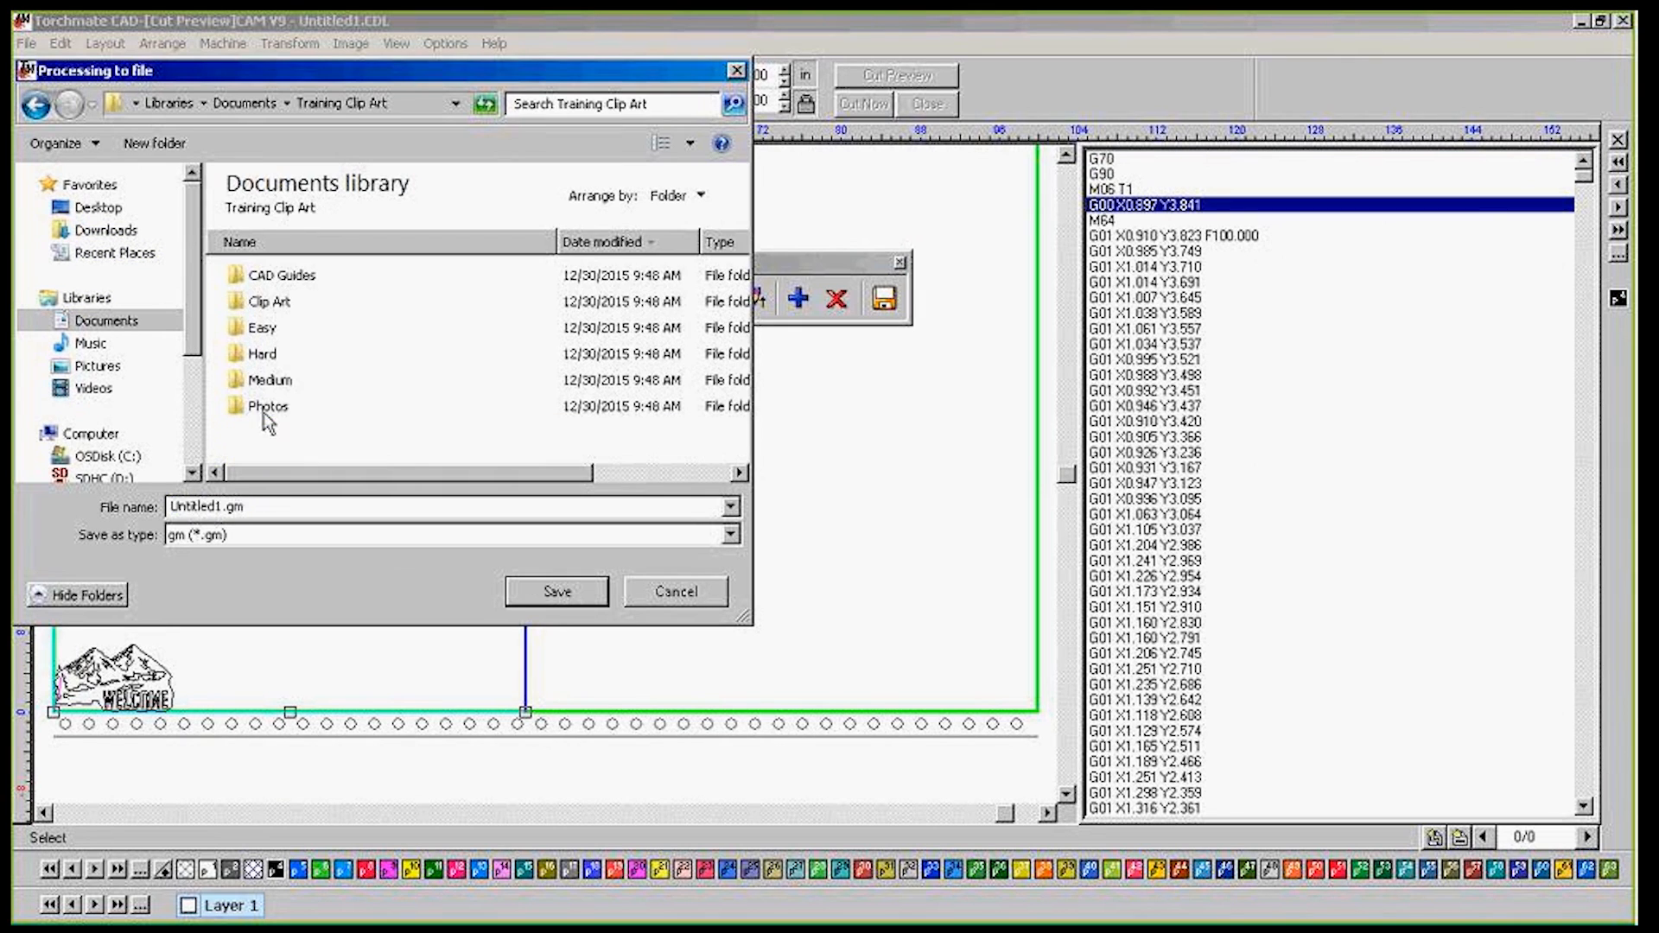
Save the G-code file under the name mountains and close the output control
{"action": "left_click_drag", "start_coordinate": [217, 506], "coordinate": [158, 516]}
{"action": "type", "text": "moun"}
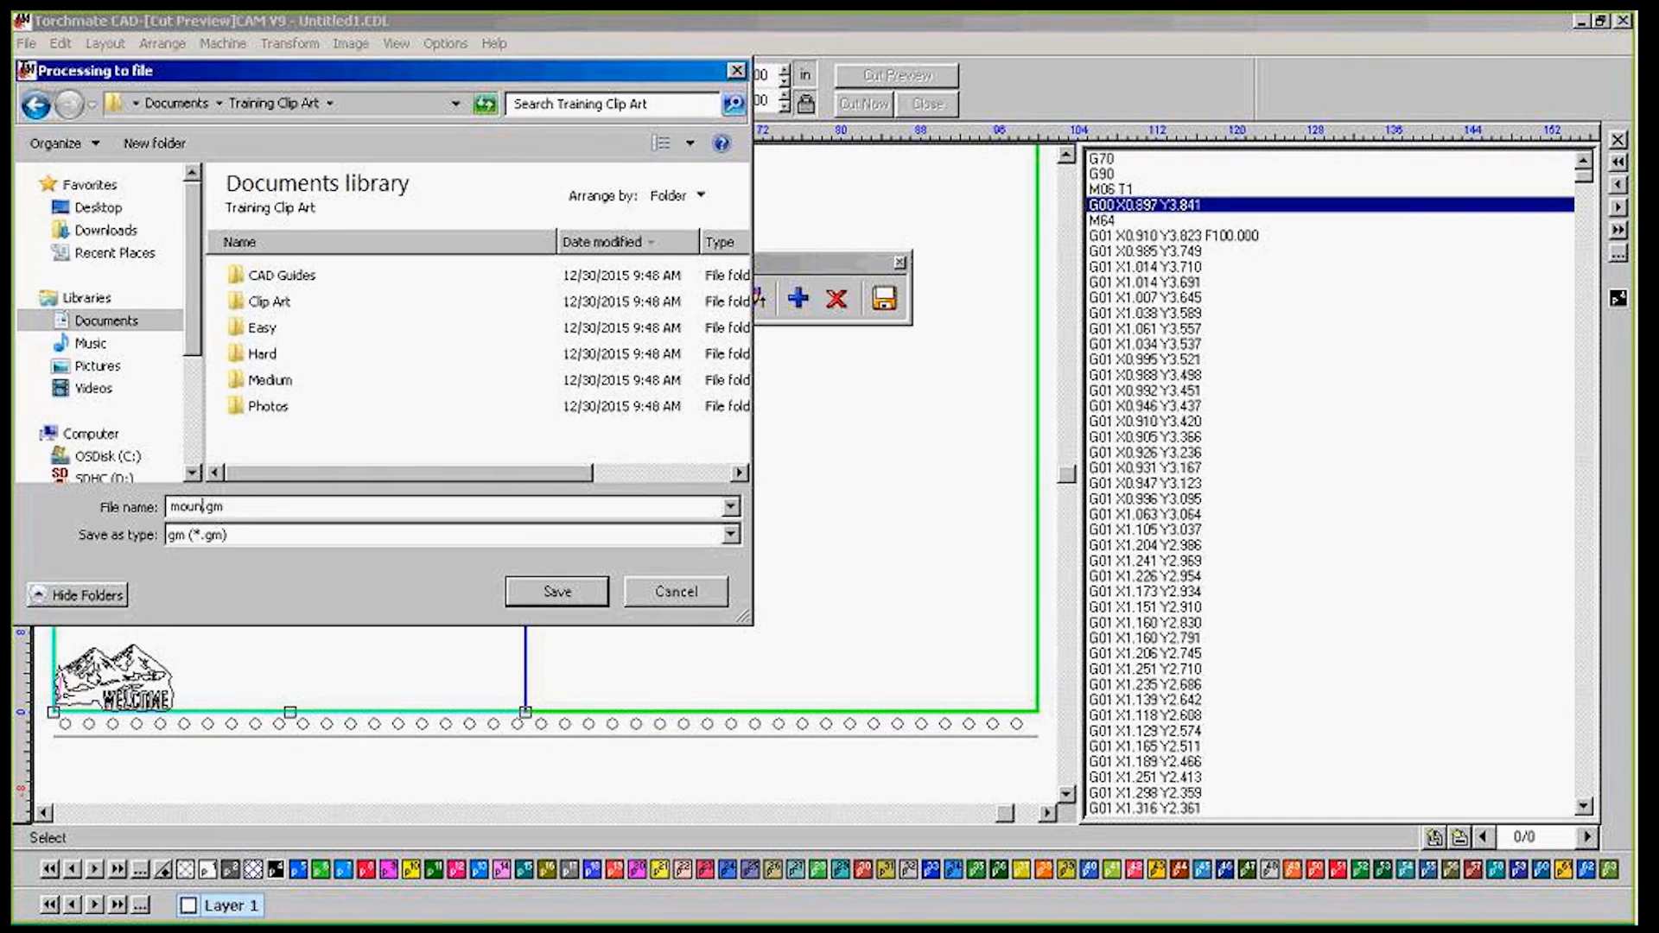
{"action": "key", "text": "BackSpace"}
{"action": "type", "text": "ntains"}
{"action": "left_click", "coordinate": [530, 586]}
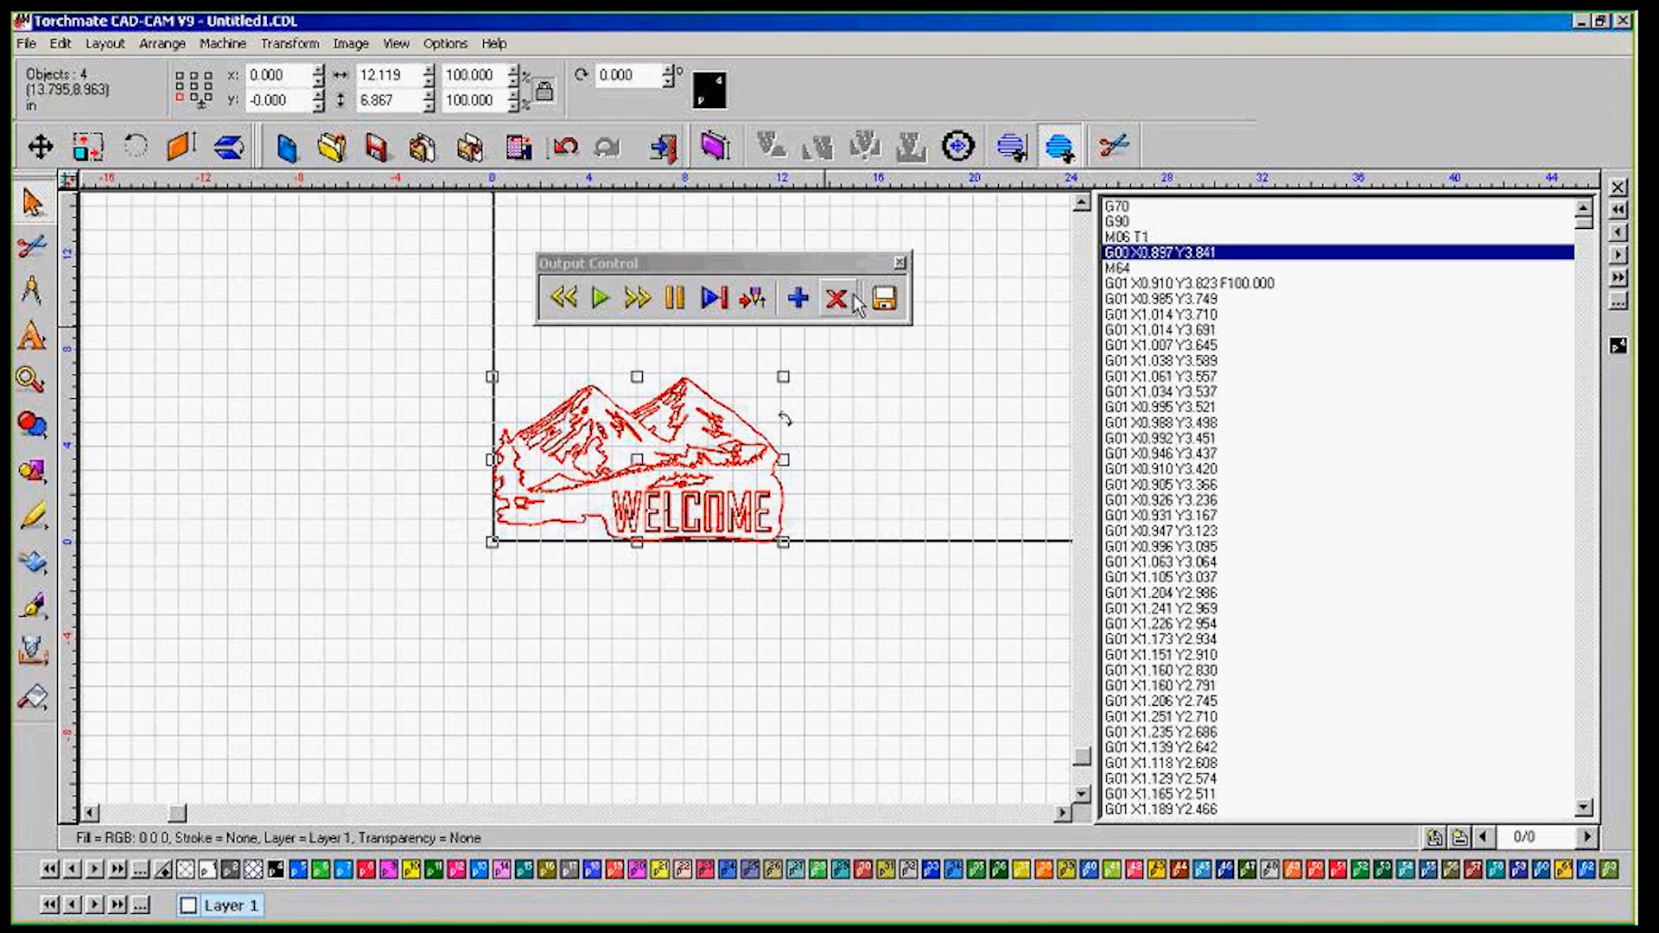
{"action": "left_click", "coordinate": [578, 271]}
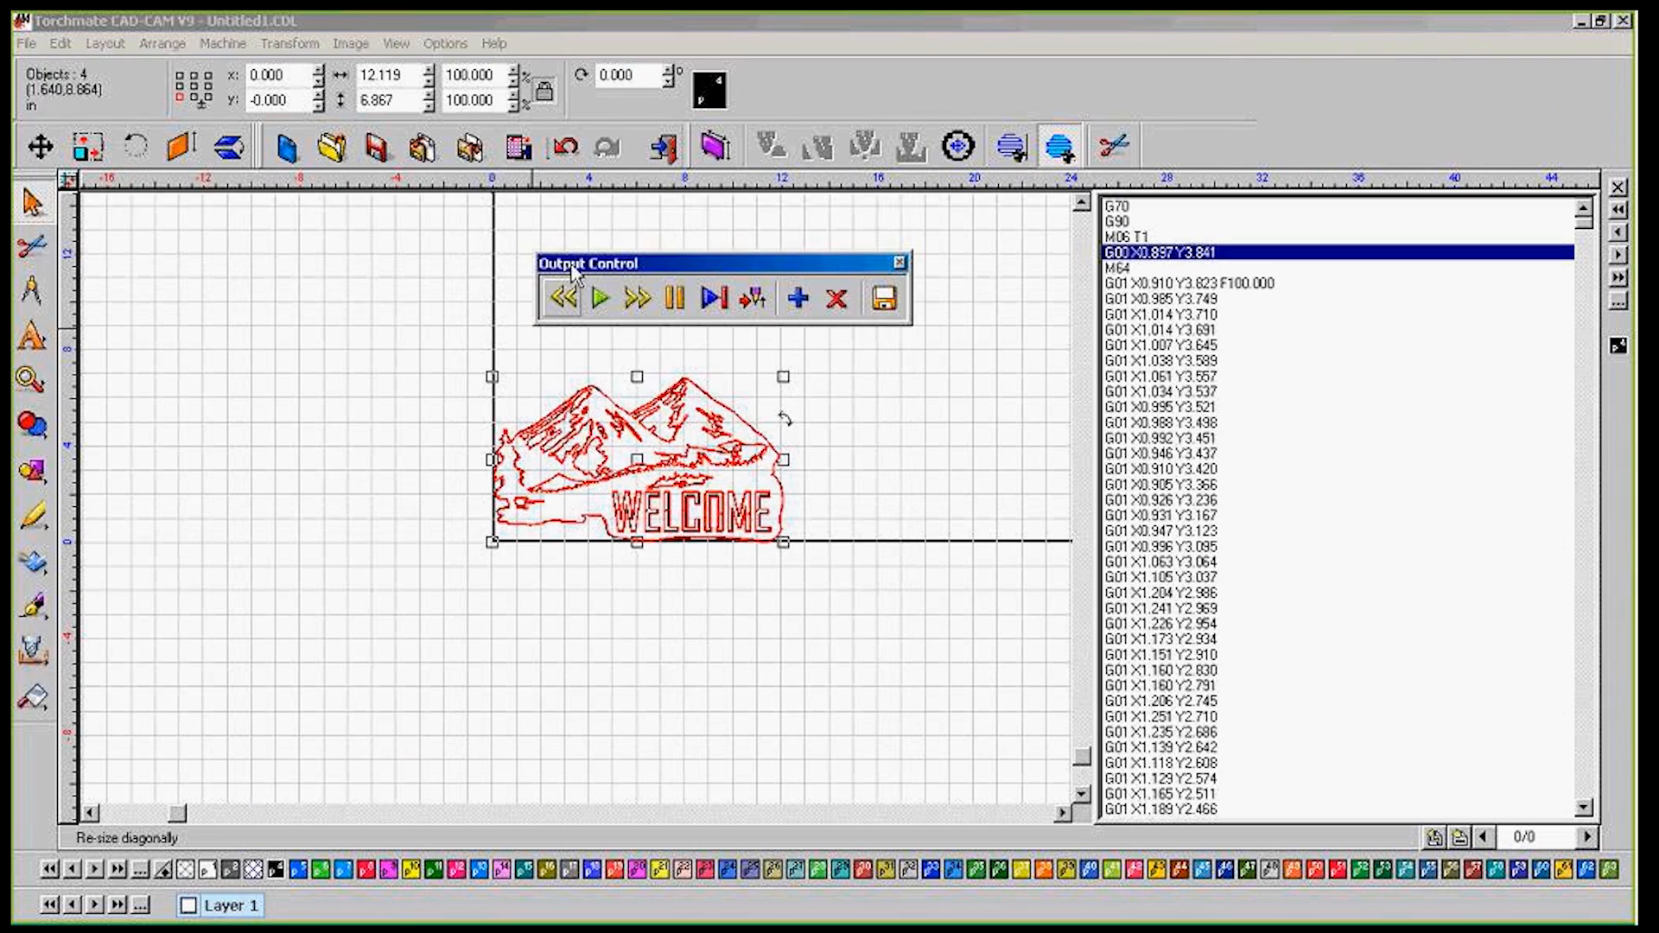
{"action": "left_click", "coordinate": [899, 262]}
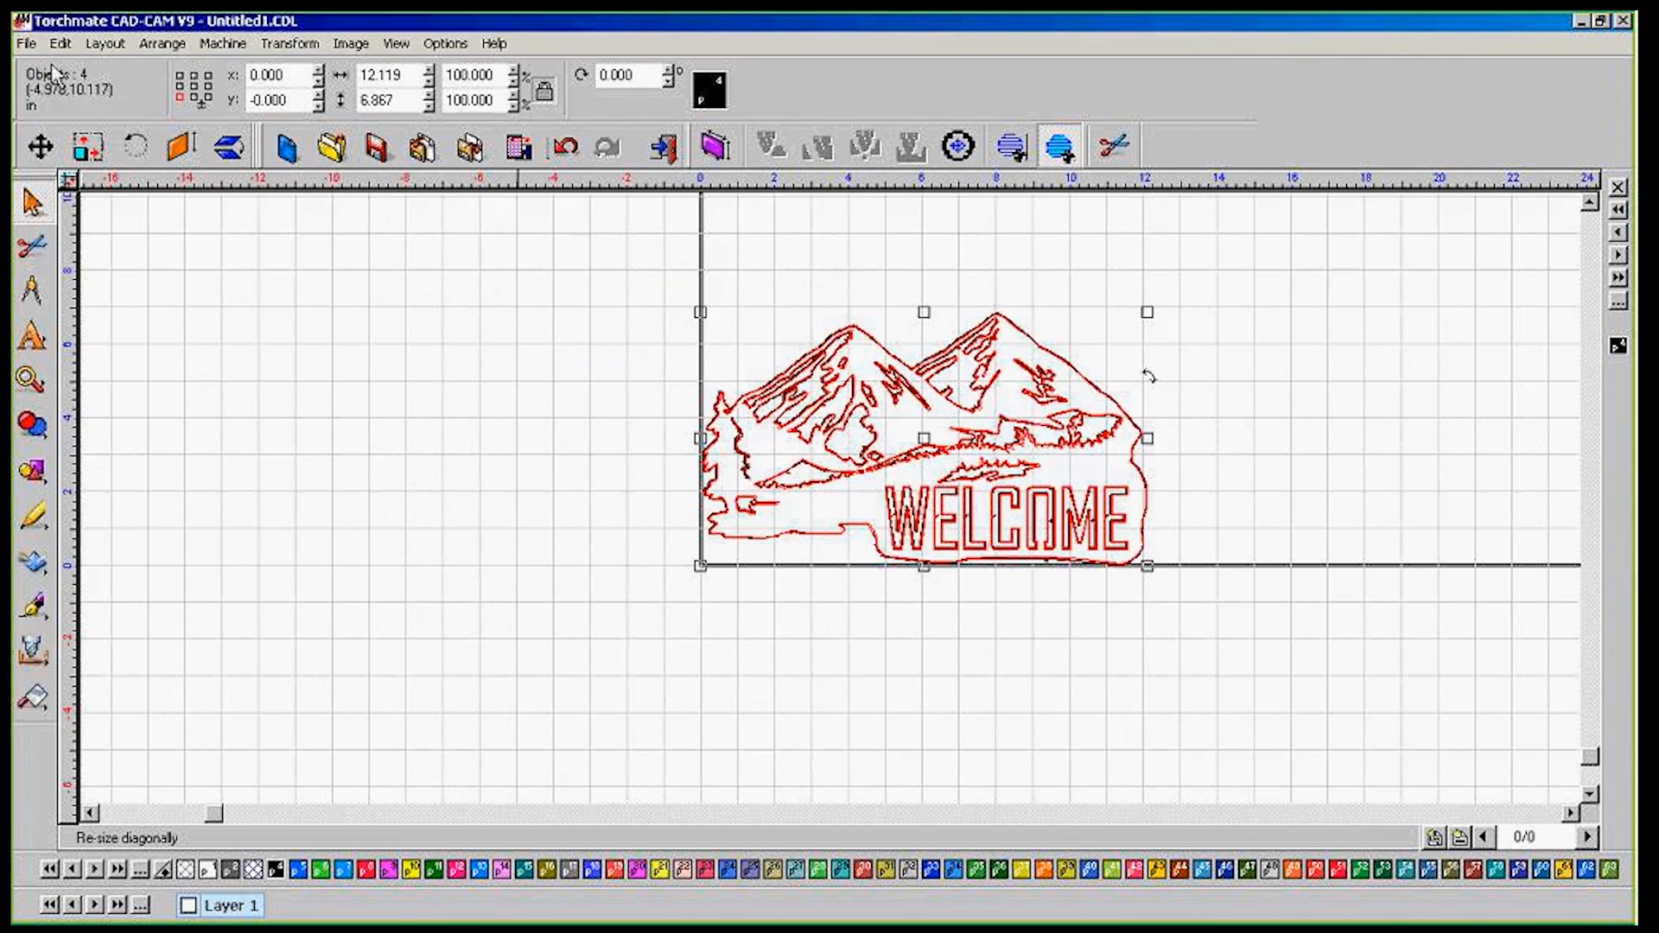
Save the drawing as a CADlink Drawing file named mountains in the Training Clip Art folder
{"action": "left_click", "coordinate": [26, 43]}
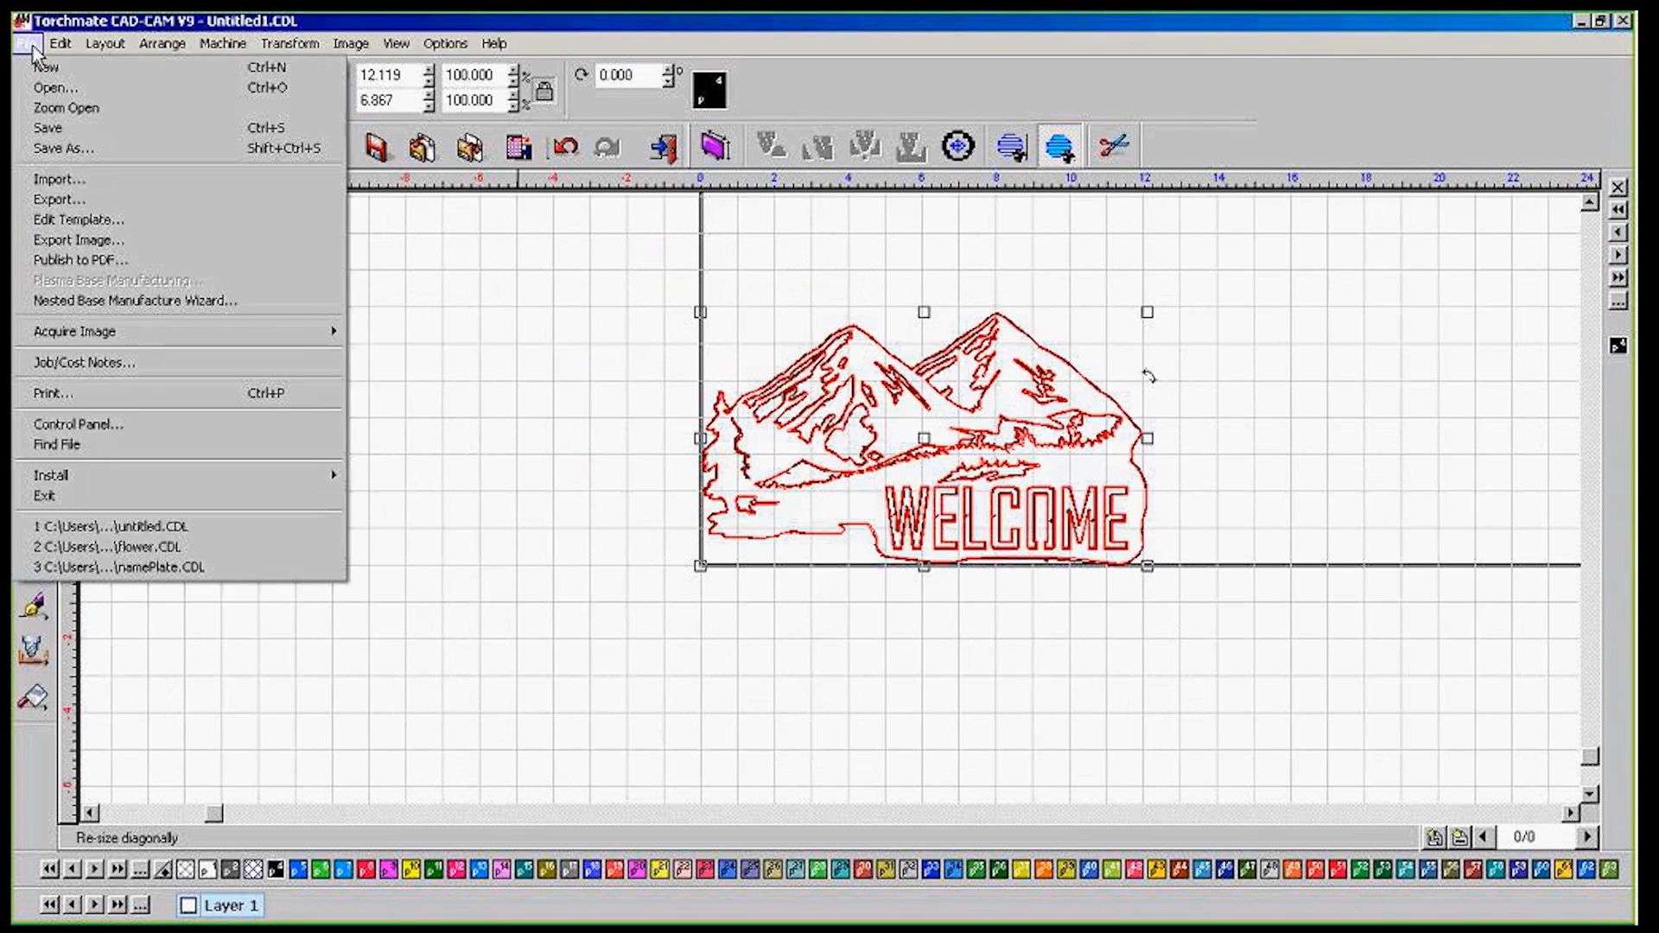
{"action": "left_click", "coordinate": [36, 152]}
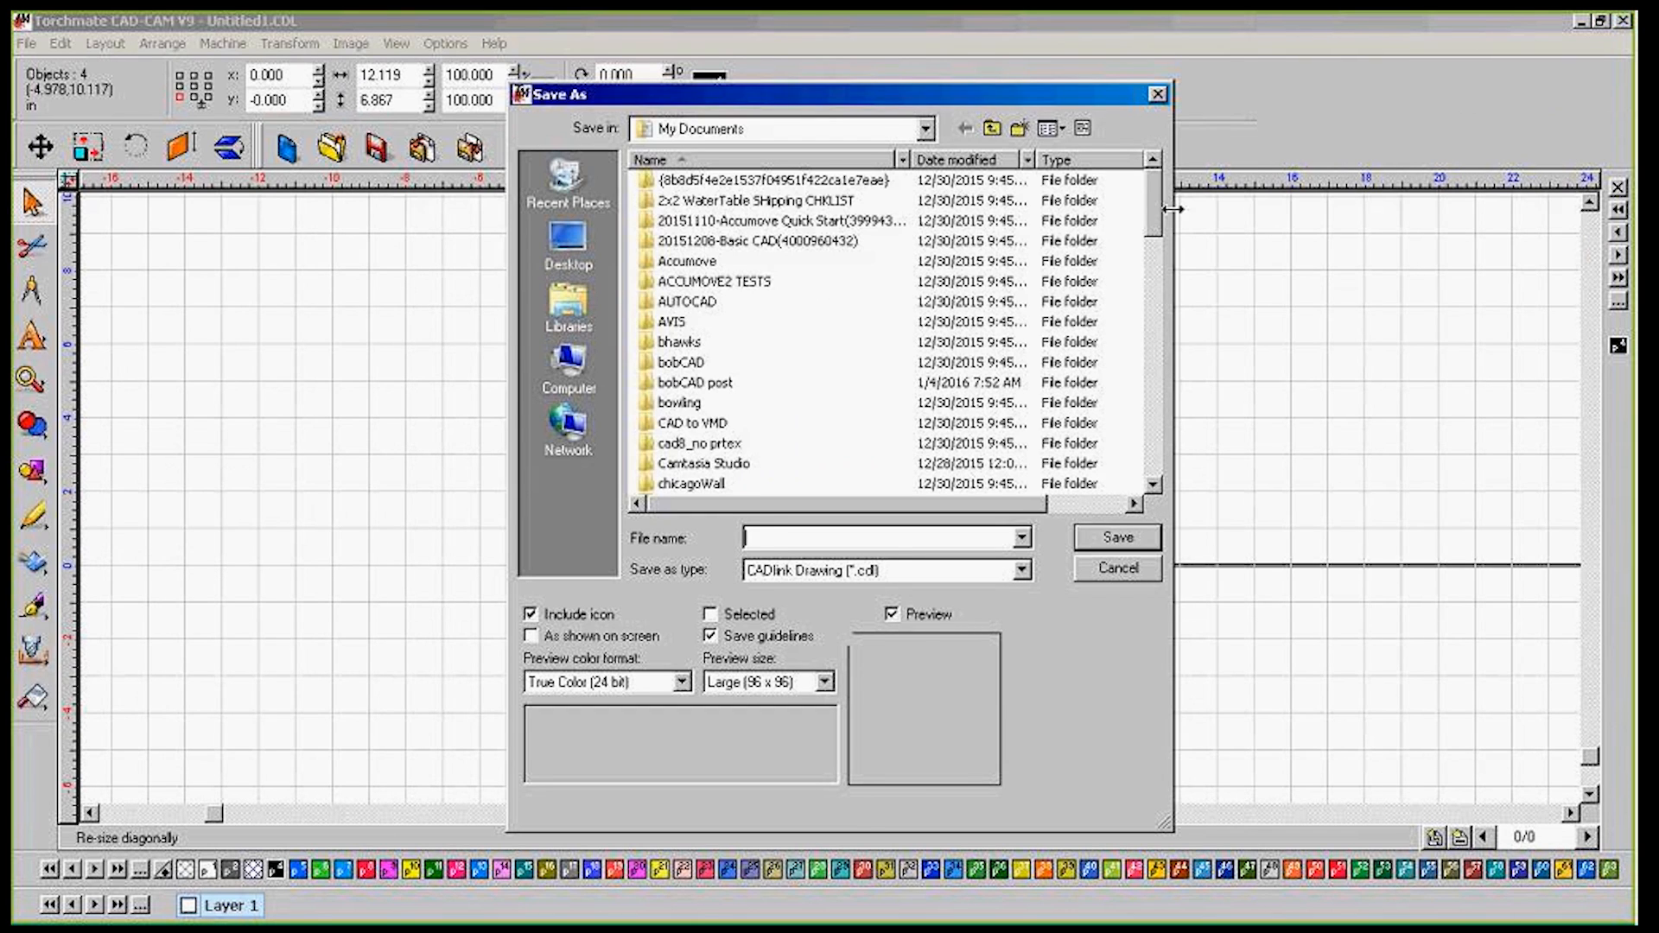
{"action": "left_click_drag", "start_coordinate": [1153, 204], "coordinate": [1149, 306]}
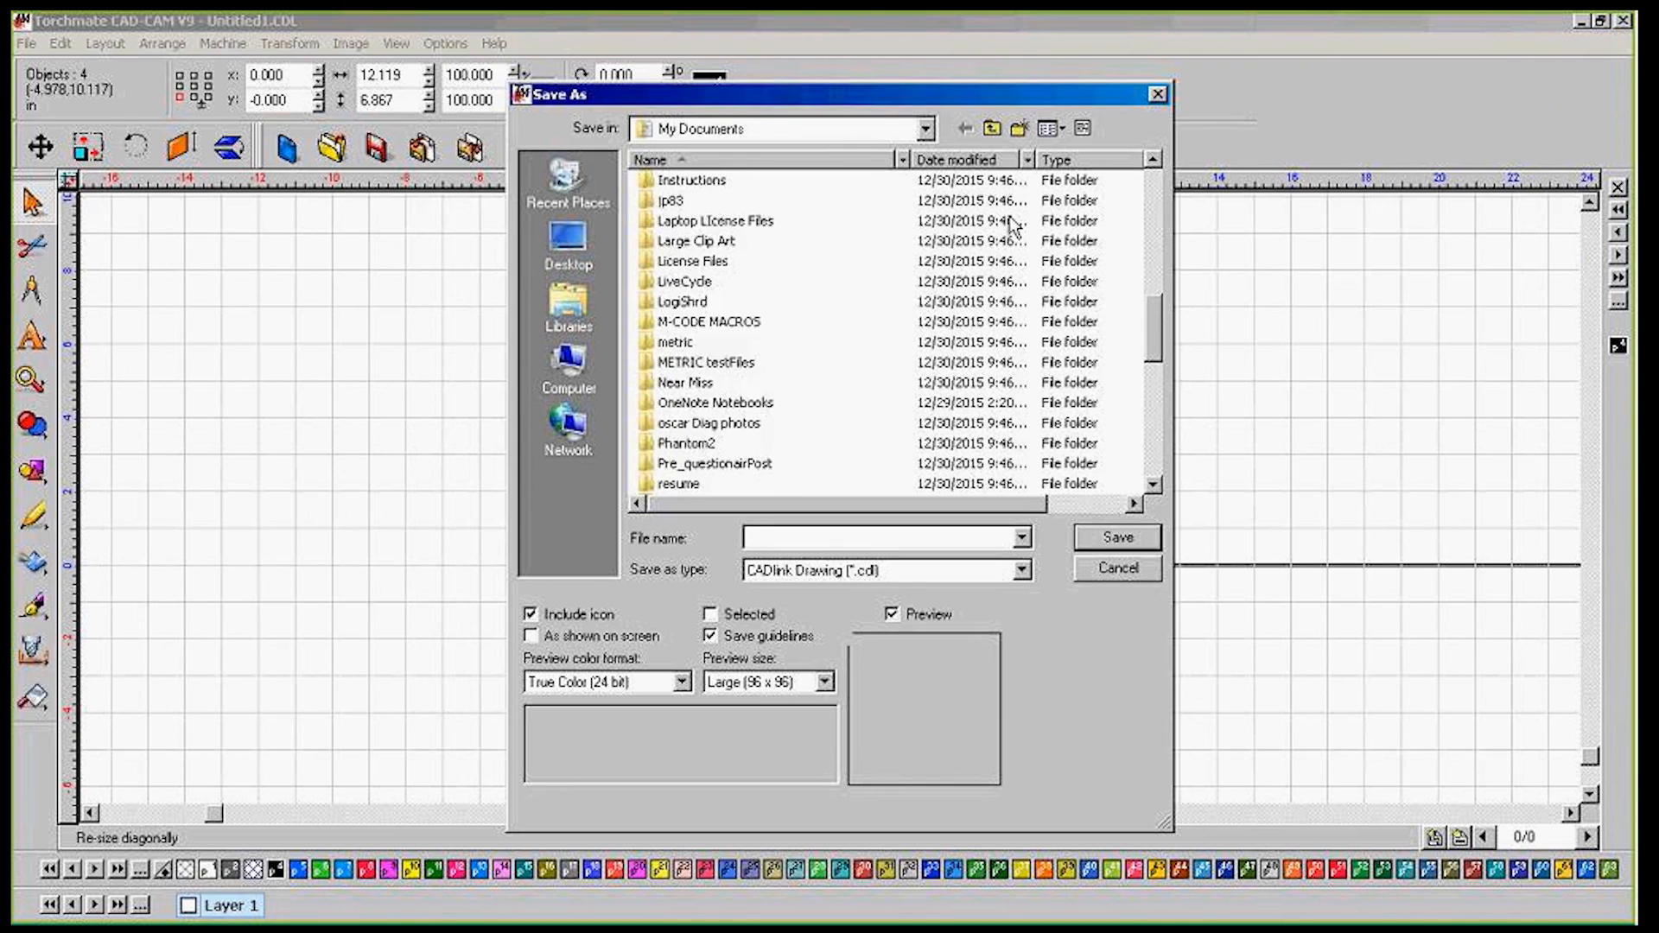
{"action": "left_click_drag", "start_coordinate": [1154, 303], "coordinate": [1131, 393]}
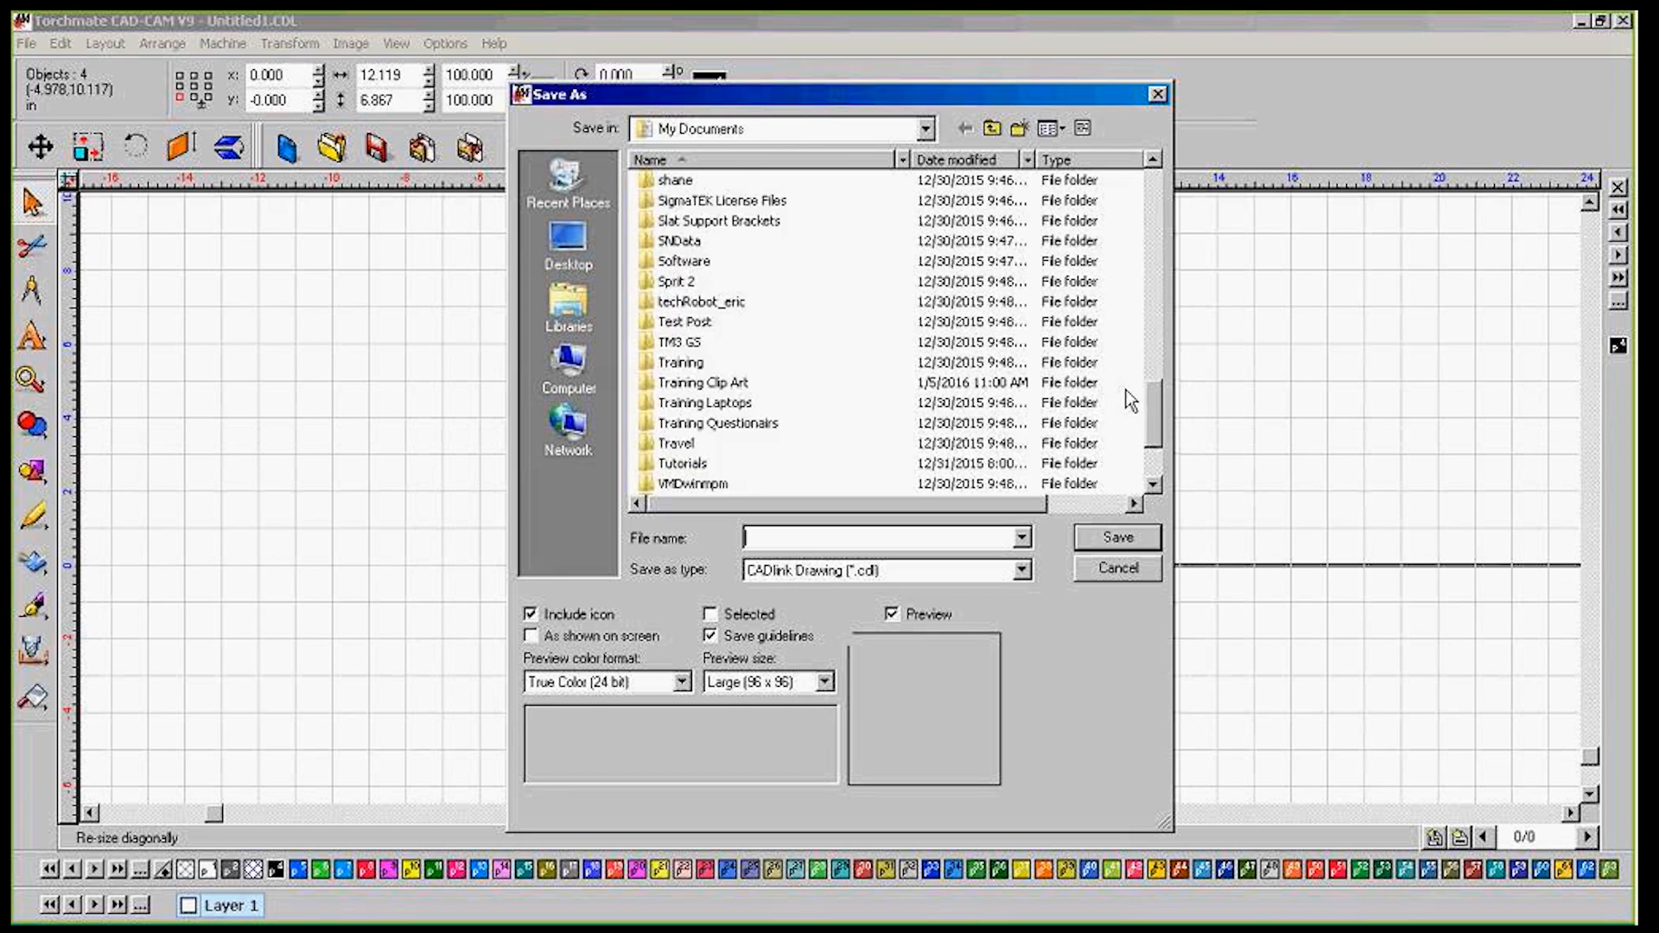
{"action": "double_click", "coordinate": [731, 388]}
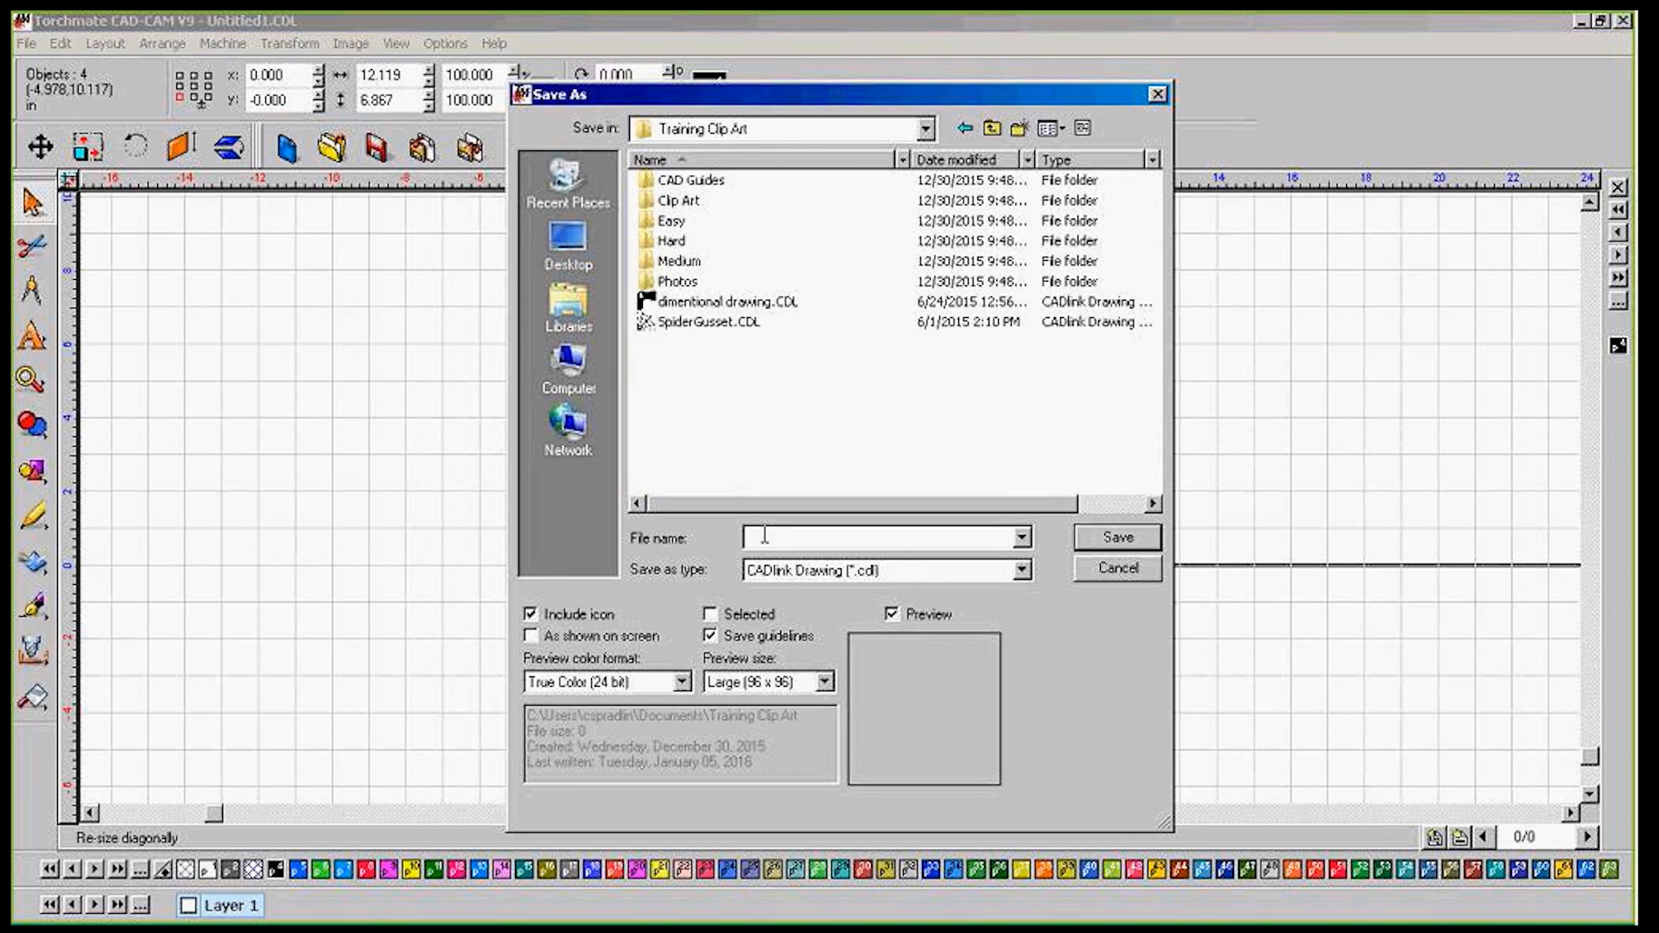
{"action": "type", "text": "mou"}
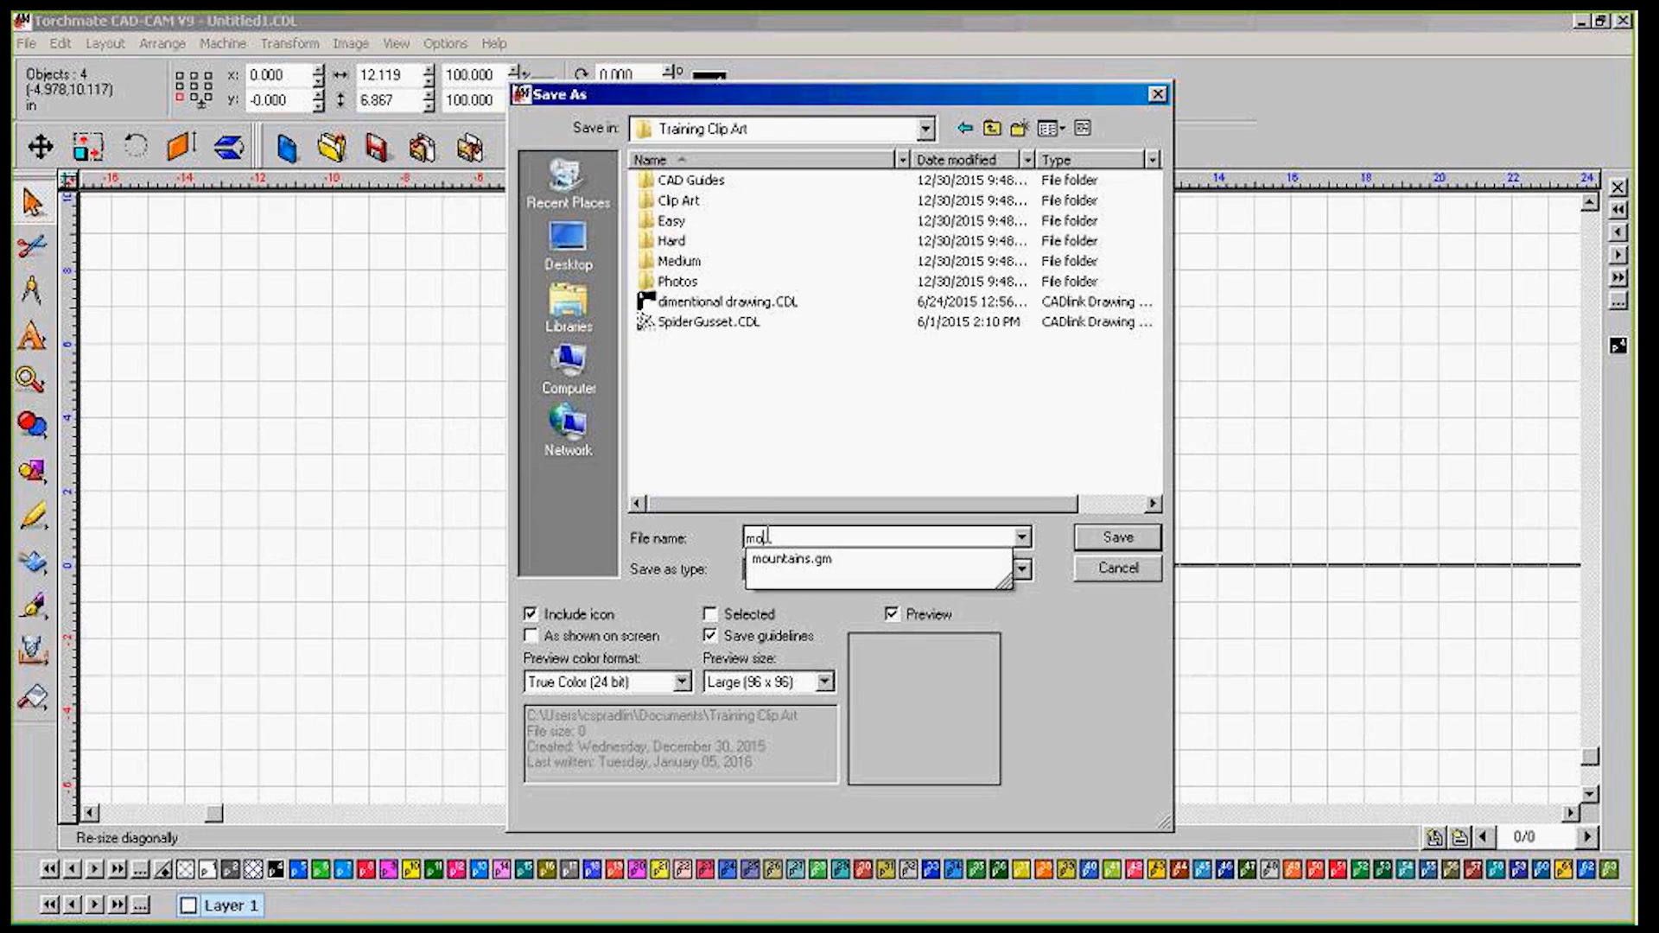
{"action": "type", "text": "ntains"}
{"action": "left_click", "coordinate": [693, 536]}
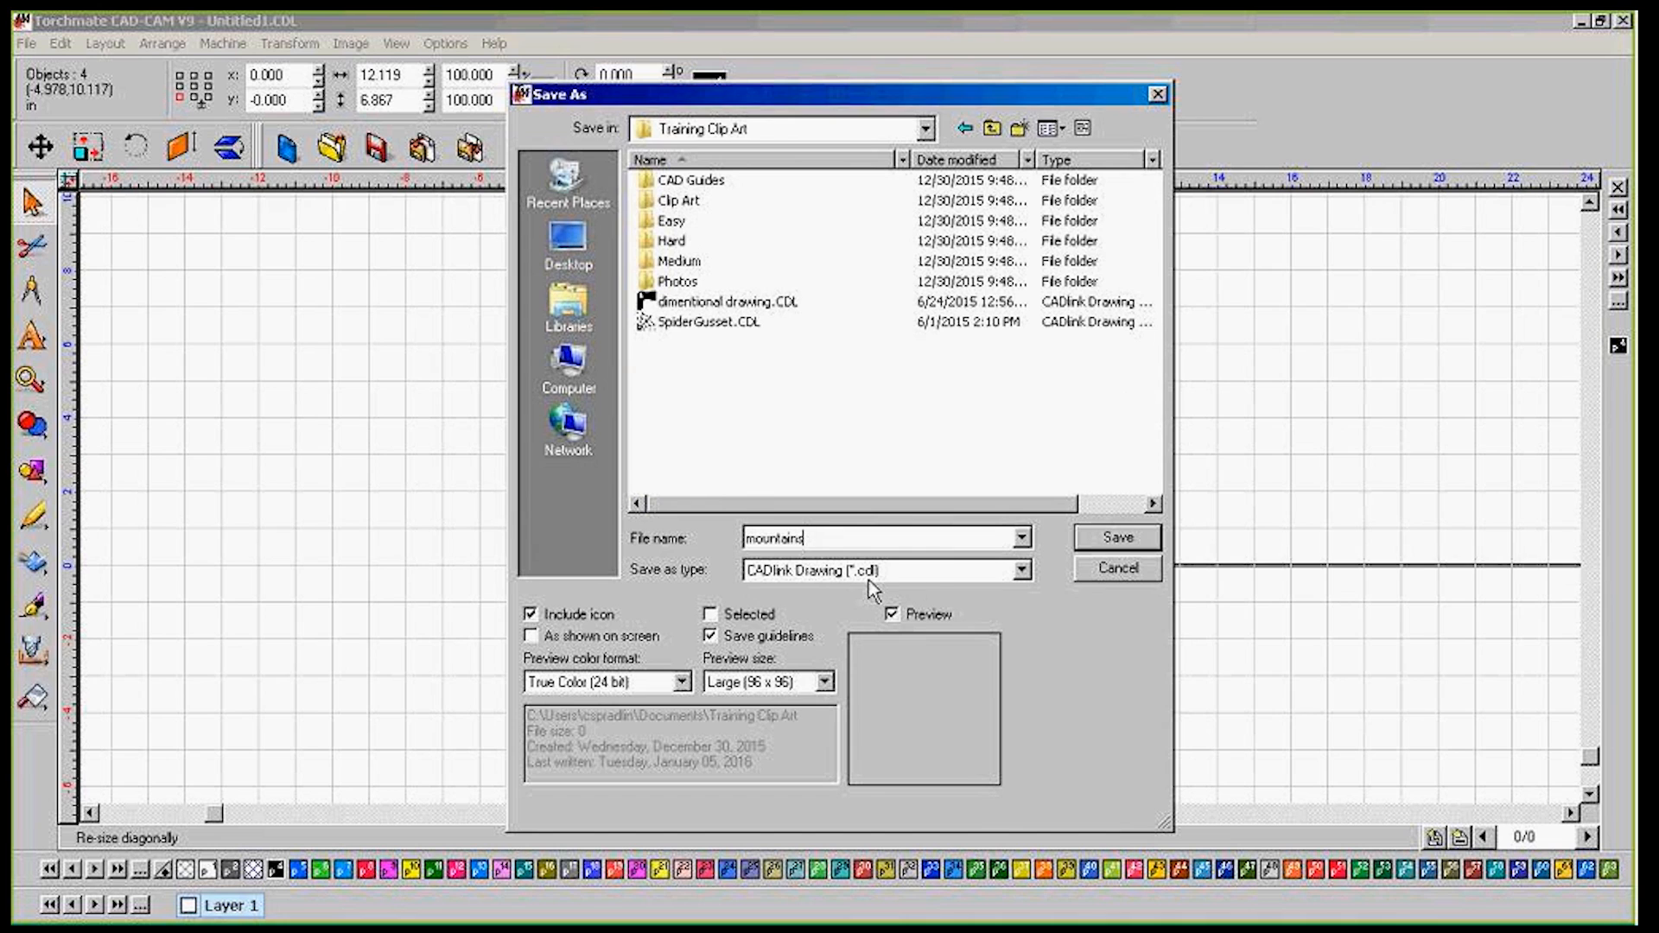
{"action": "left_click", "coordinate": [1112, 536]}
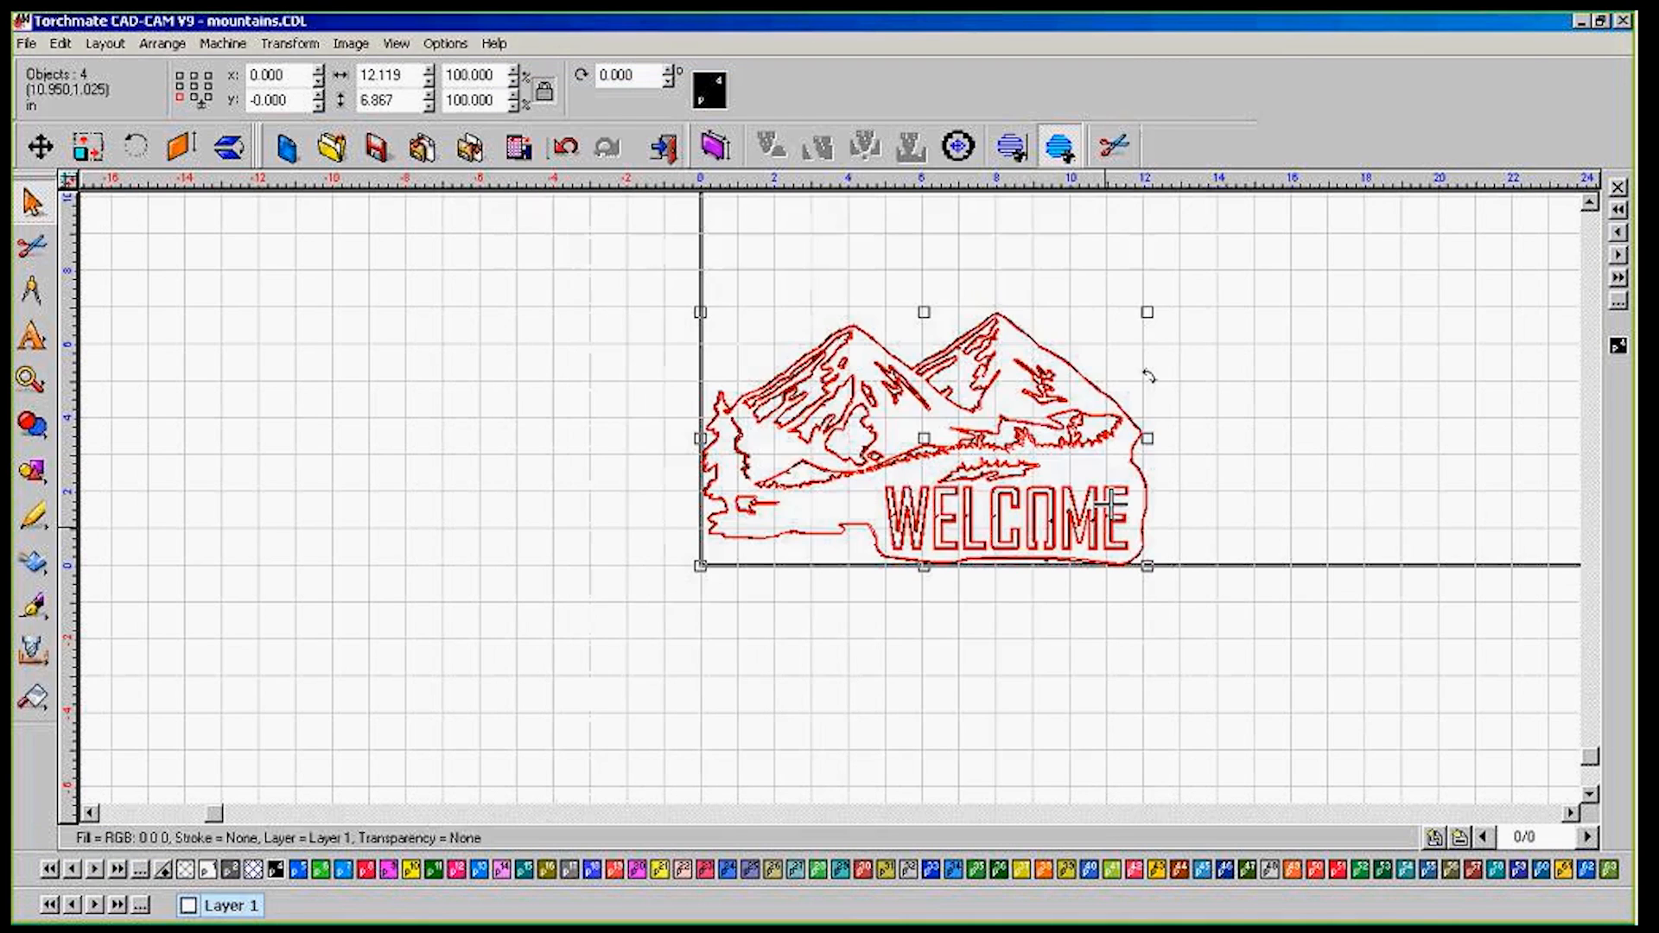
Deselect the sign and examine its tool paths up close around the left tree and mountains, and as a whole
{"action": "left_click", "coordinate": [1181, 343]}
{"action": "scroll", "coordinate": [903, 423], "scroll_direction": "up", "scroll_amount": 2}
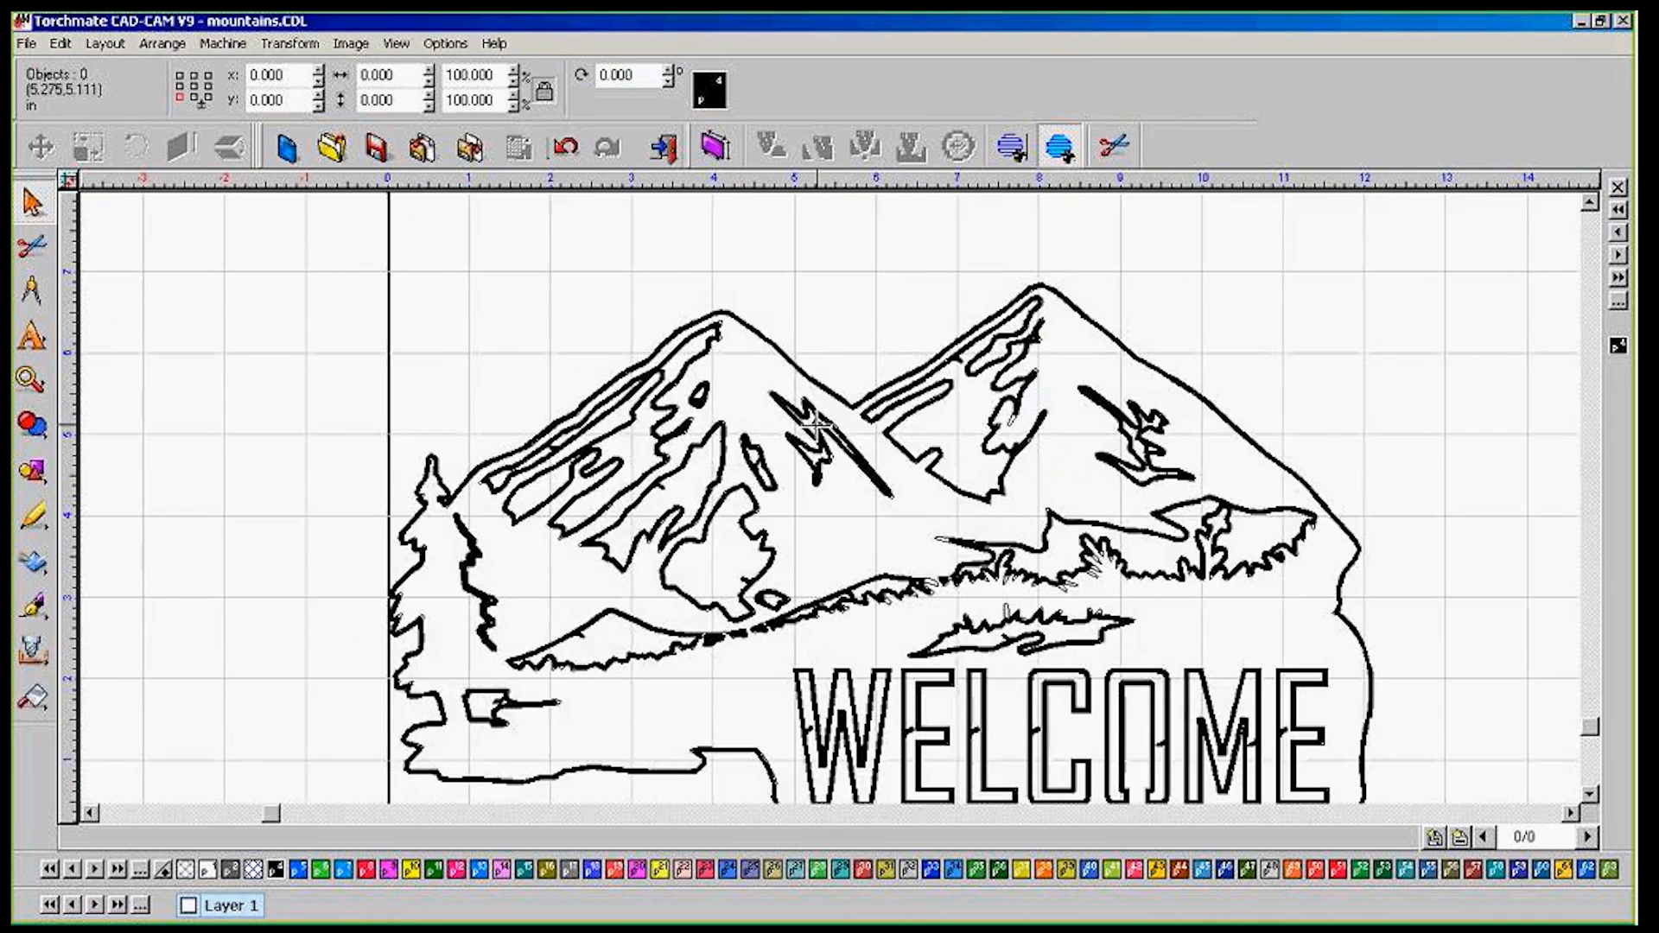
{"action": "scroll", "coordinate": [818, 421], "scroll_direction": "down", "scroll_amount": 1}
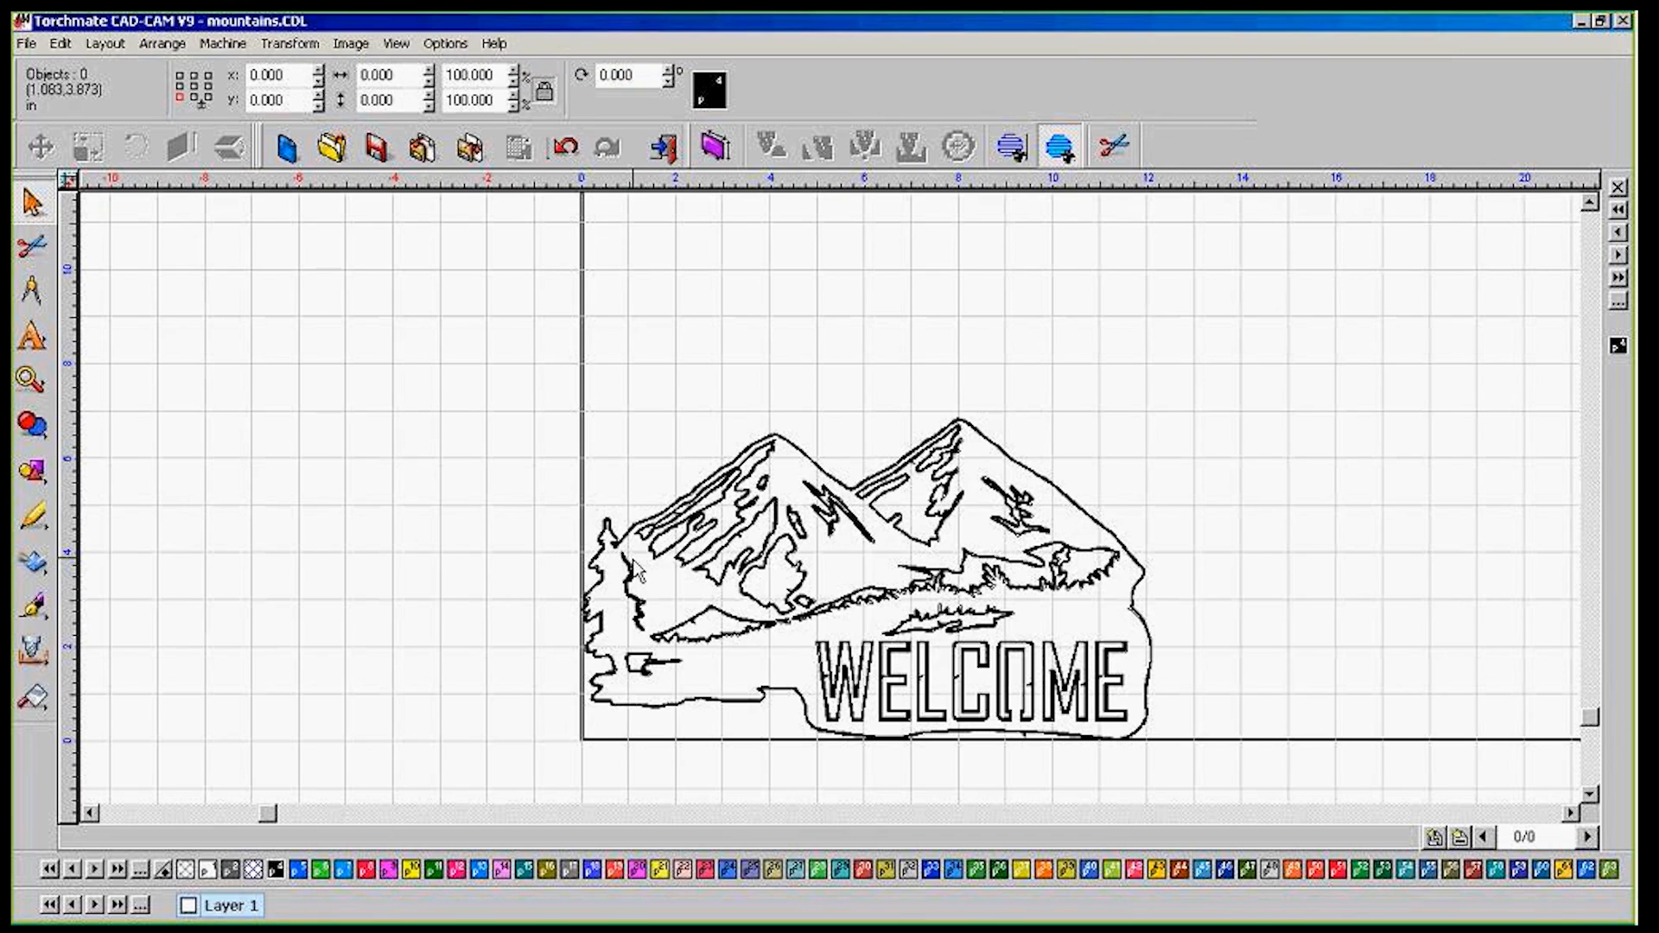
{"action": "scroll", "coordinate": [633, 565], "scroll_direction": "up", "scroll_amount": 5}
{"action": "scroll", "coordinate": [827, 499], "scroll_direction": "down", "scroll_amount": 2}
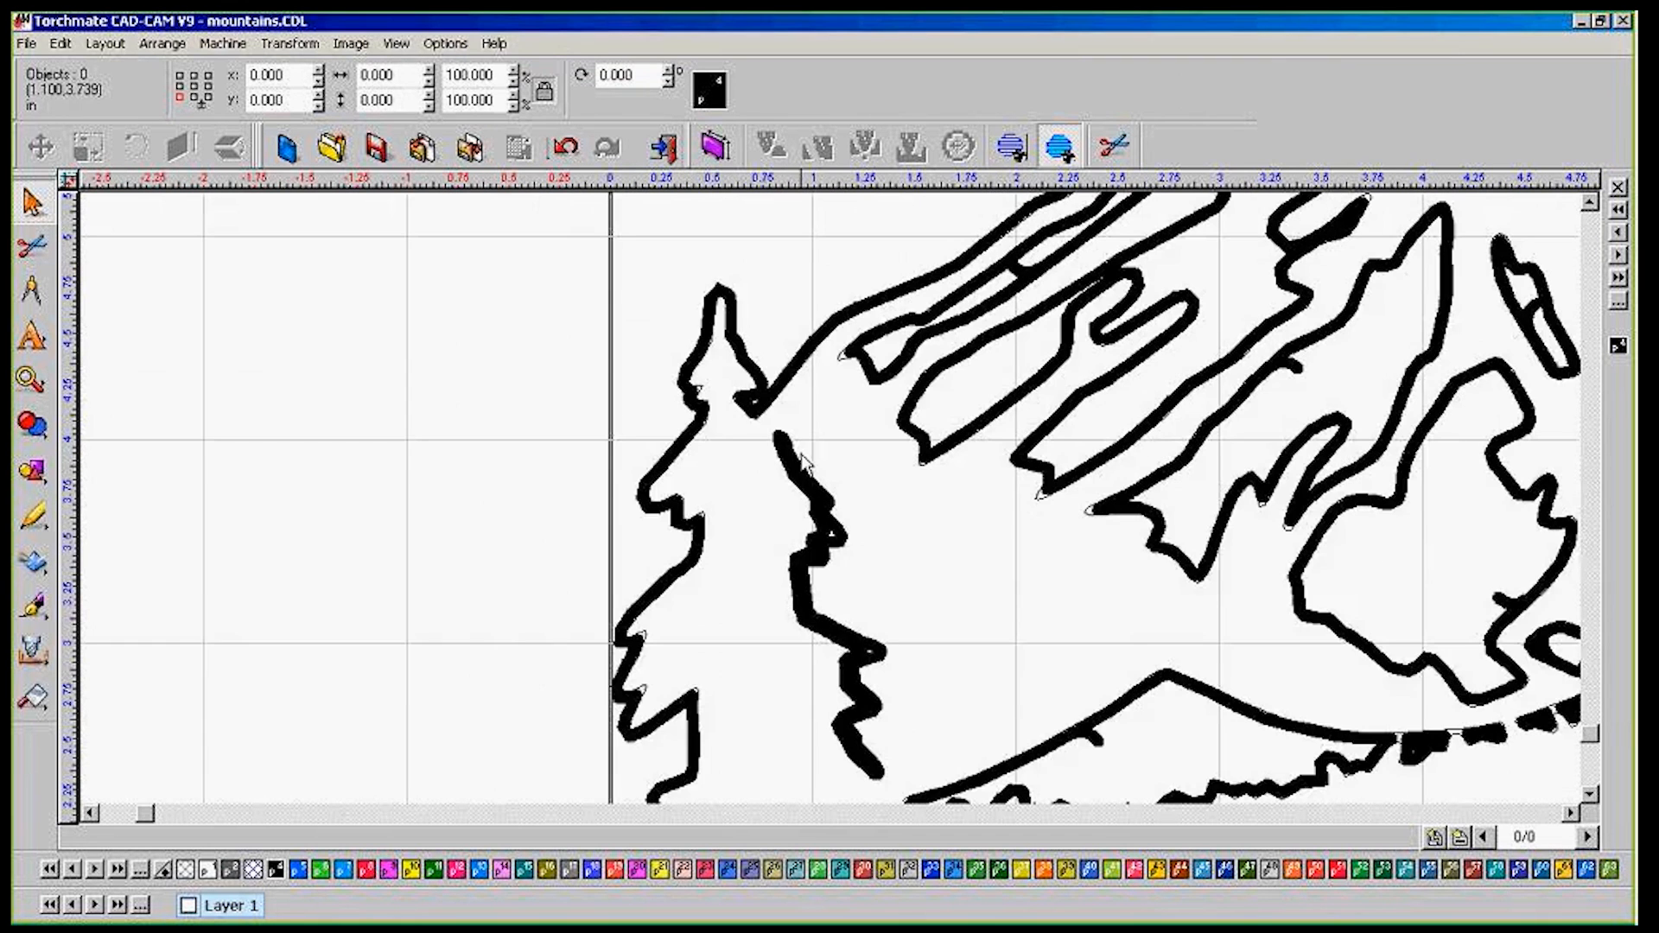
{"action": "scroll", "coordinate": [812, 449], "scroll_direction": "down", "scroll_amount": 2}
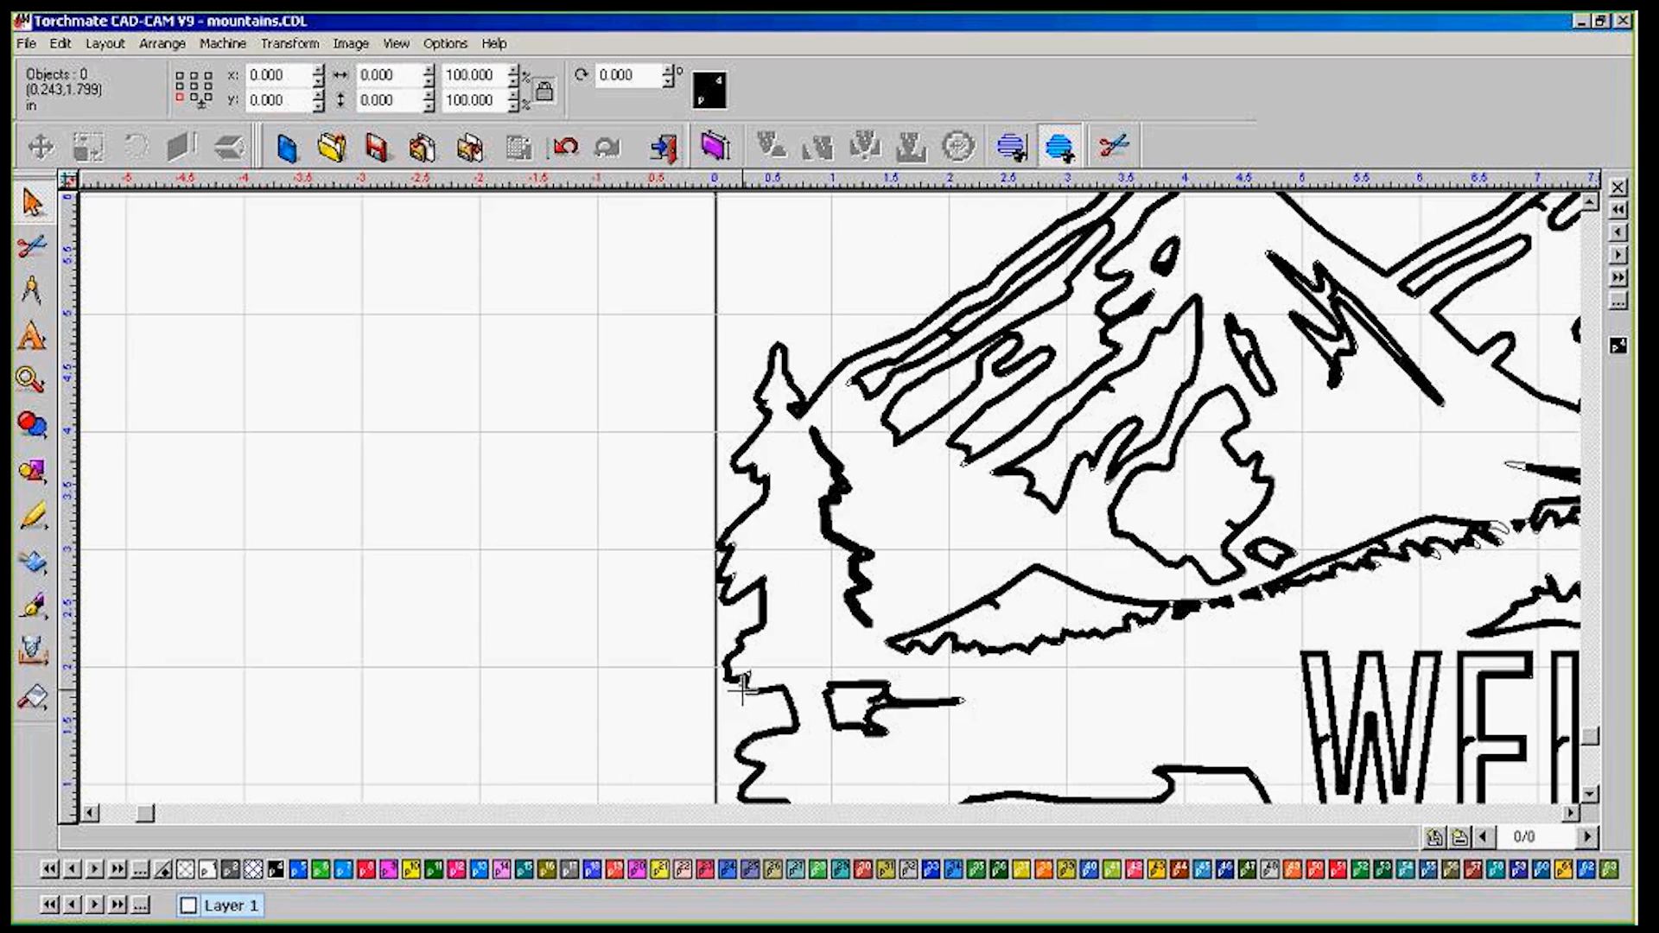
{"action": "scroll", "coordinate": [827, 499], "scroll_direction": "down", "scroll_amount": 2}
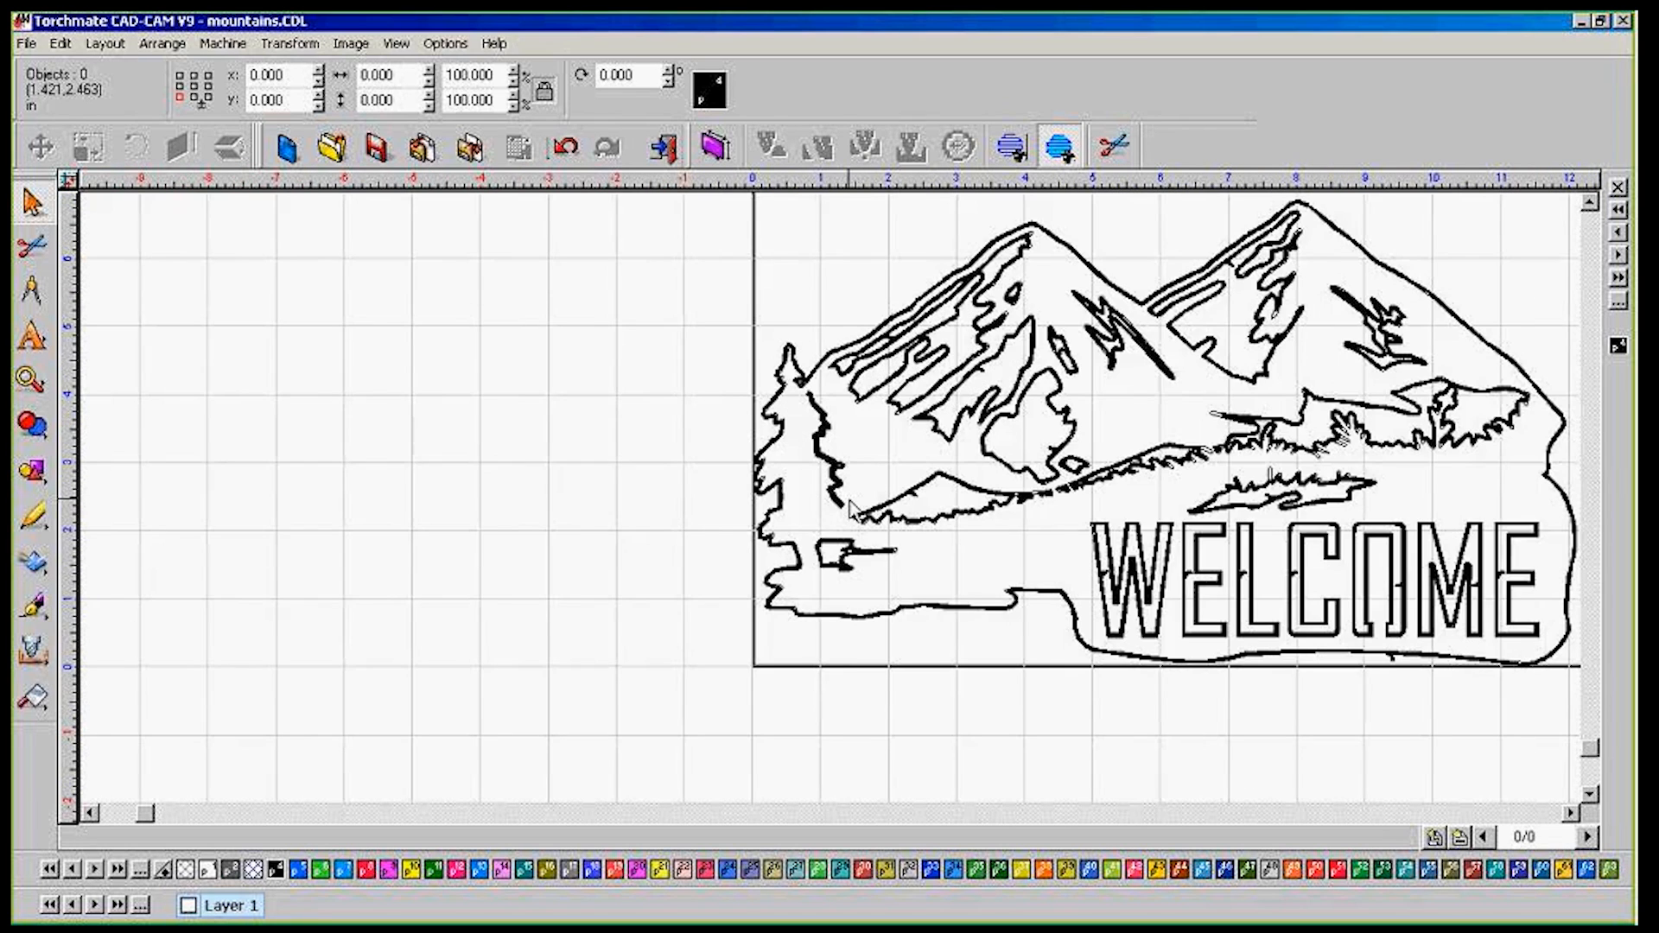
{"action": "scroll", "coordinate": [851, 508], "scroll_direction": "down", "scroll_amount": 1}
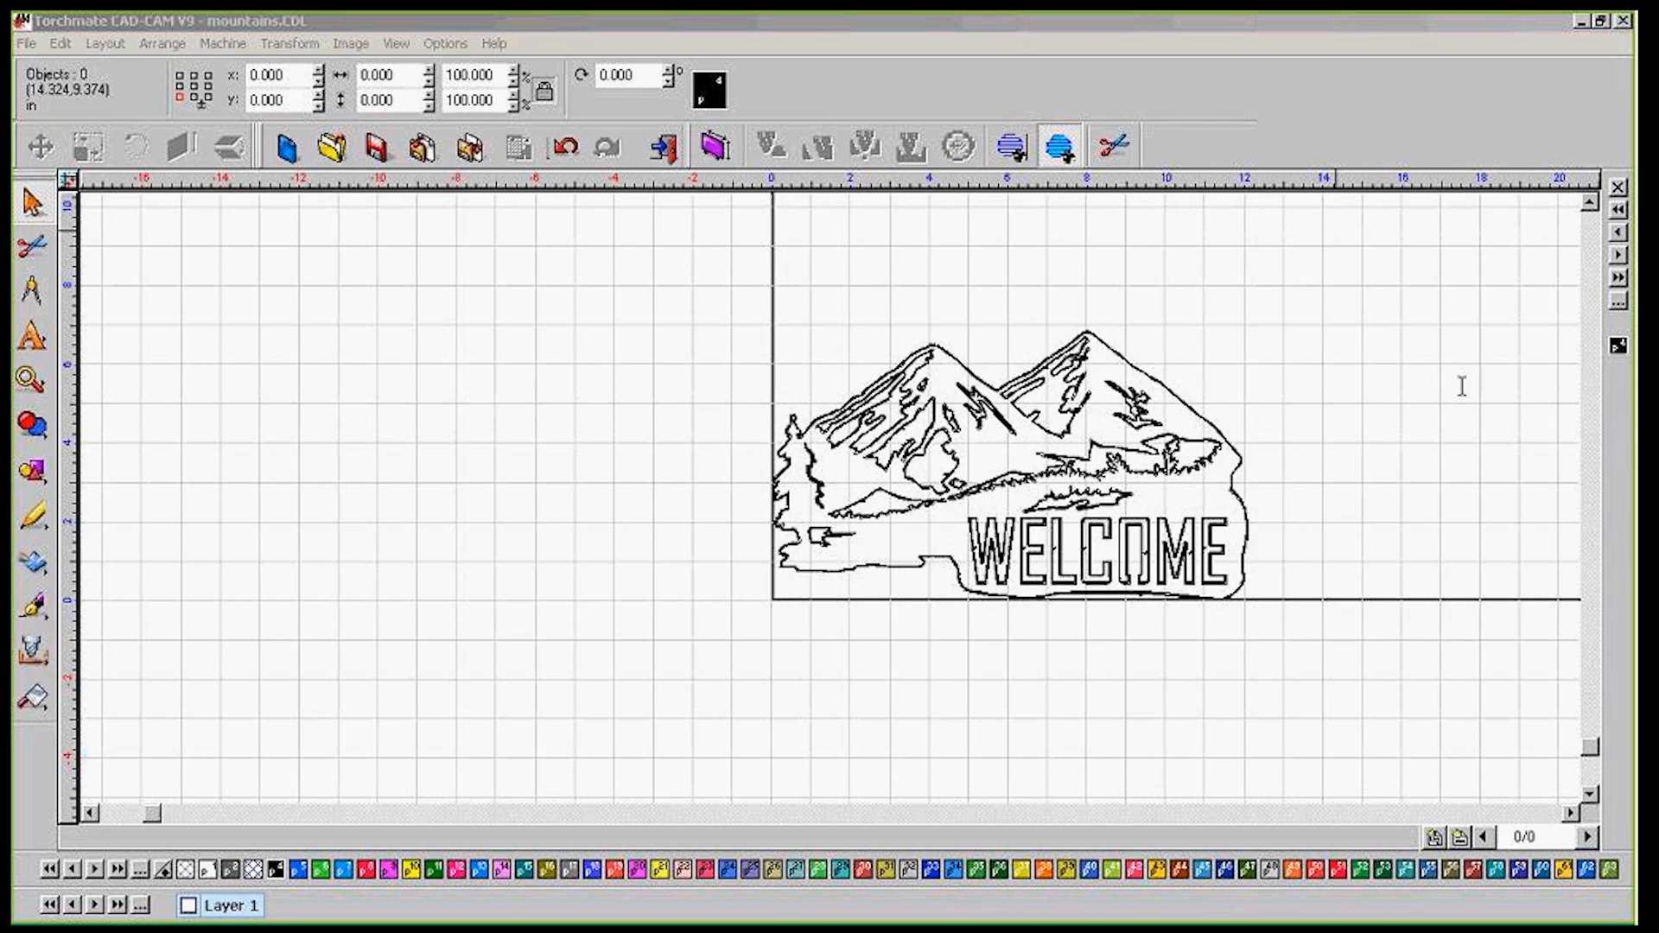
{"action": "left_click", "coordinate": [1394, 62]}
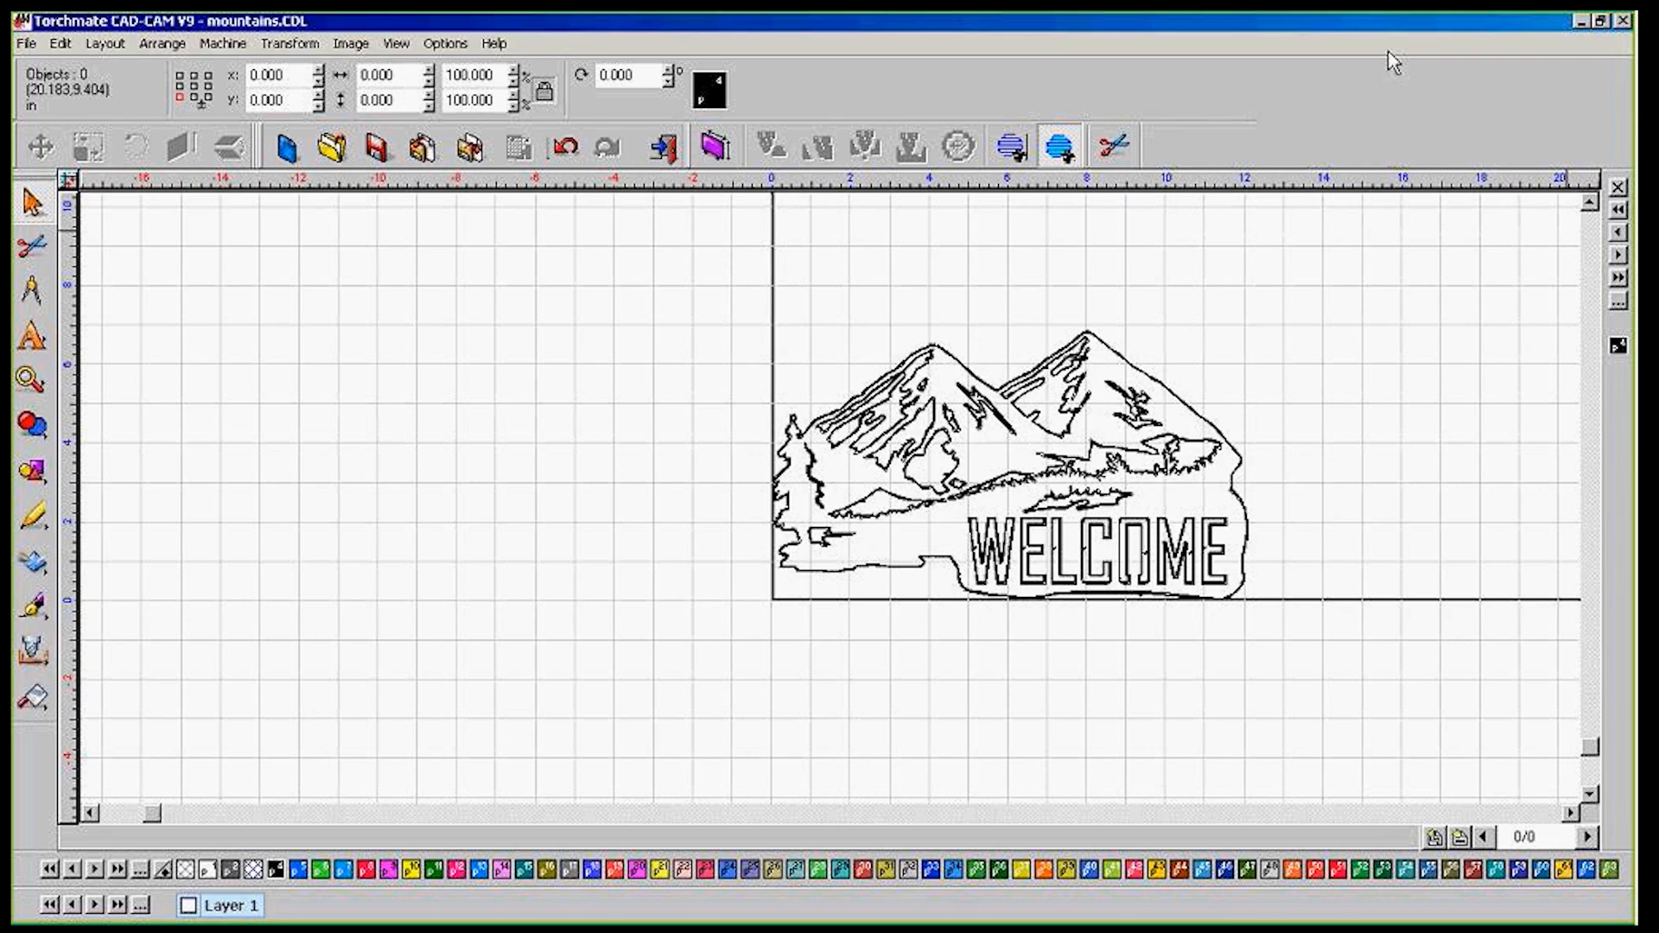